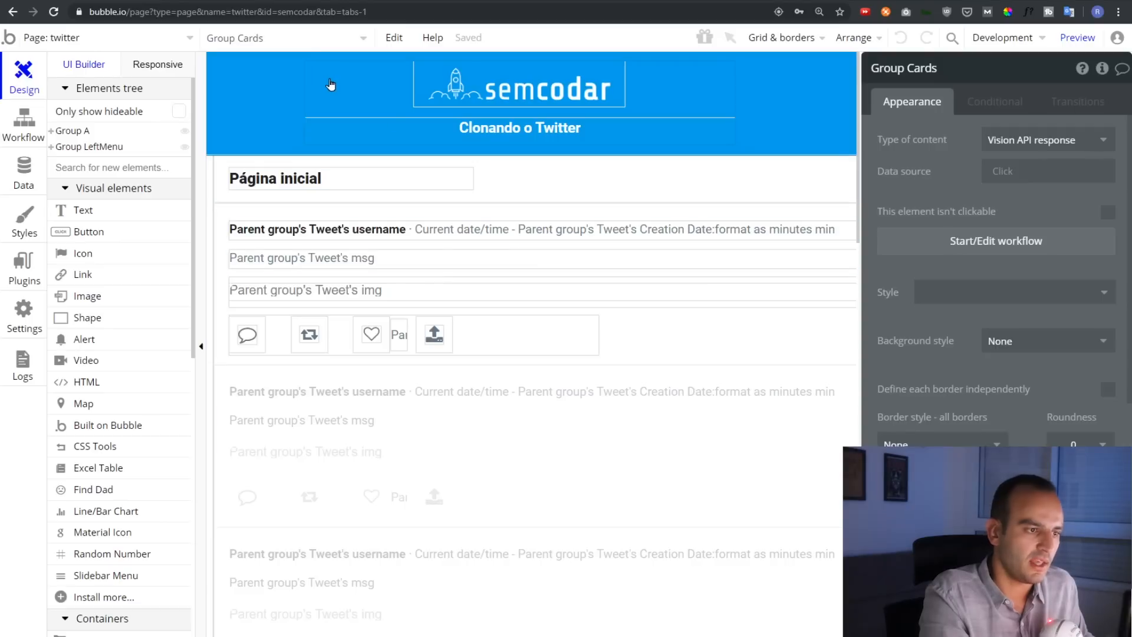
Select the header group and Group A around the page title to inspect them
click(435, 134)
click(435, 133)
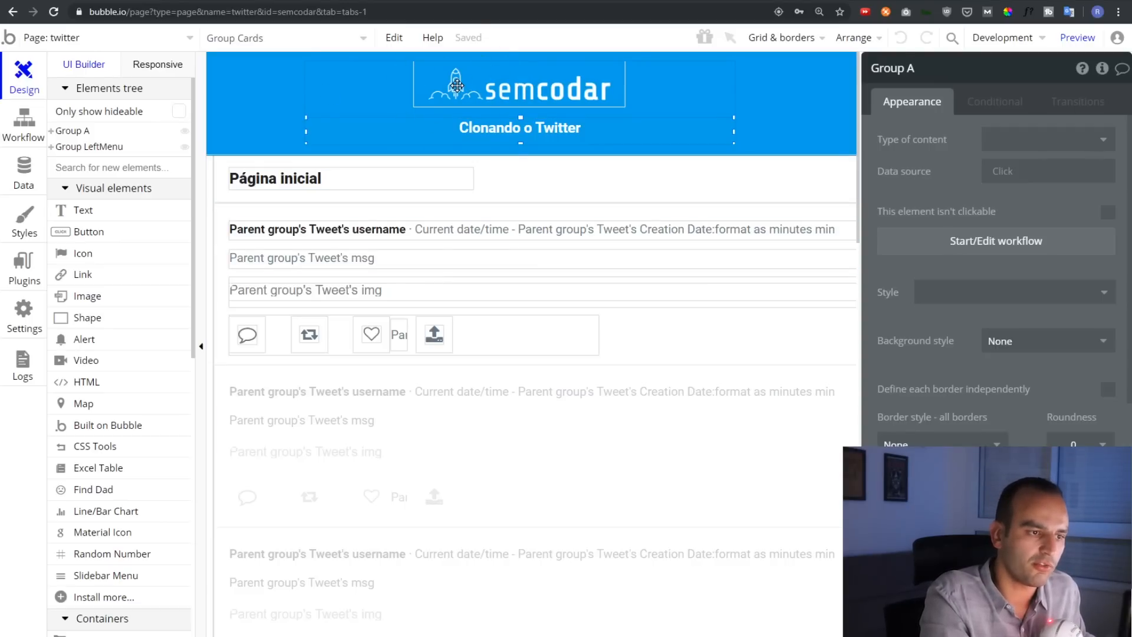
click(494, 130)
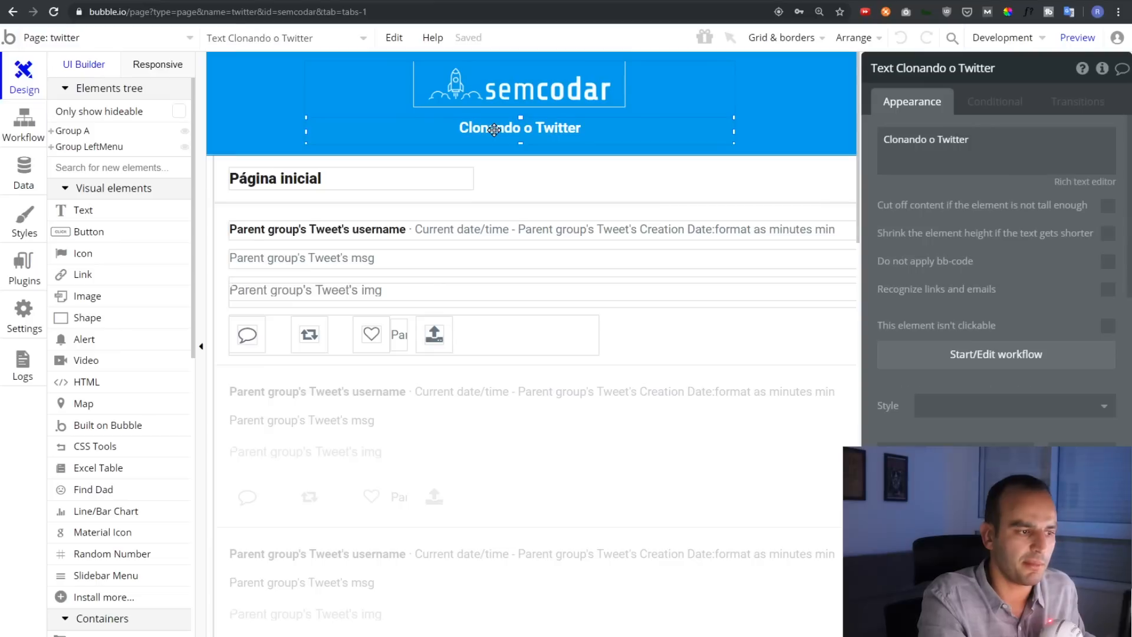
Inspect the tweet repeating group's username, message, image, and comment, retweet, like and share icons
click(223, 373)
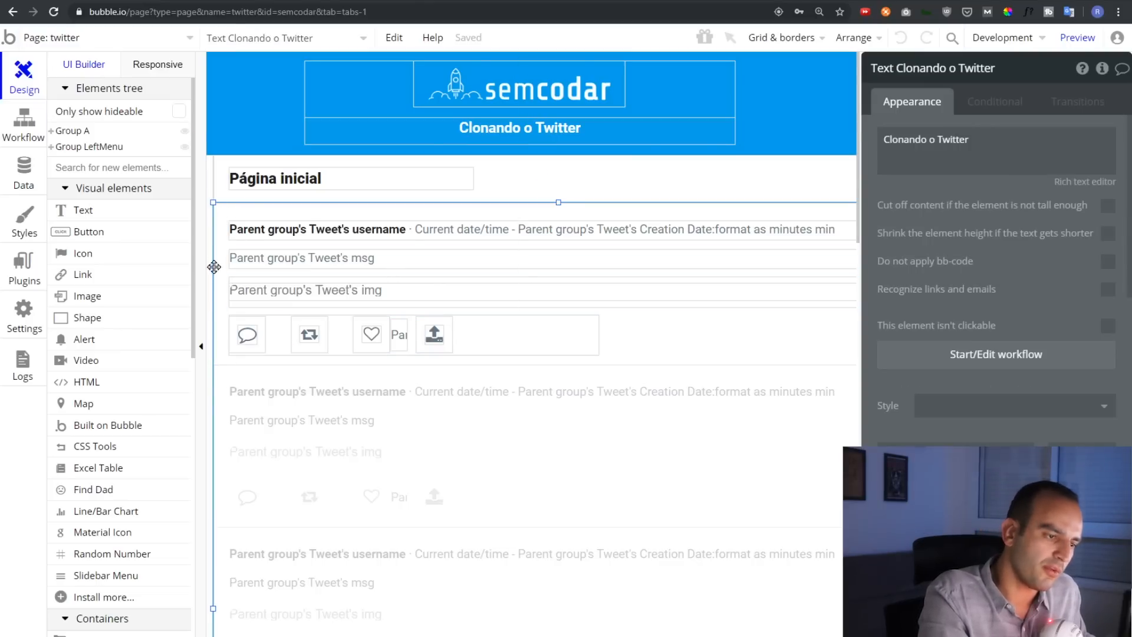
click(228, 229)
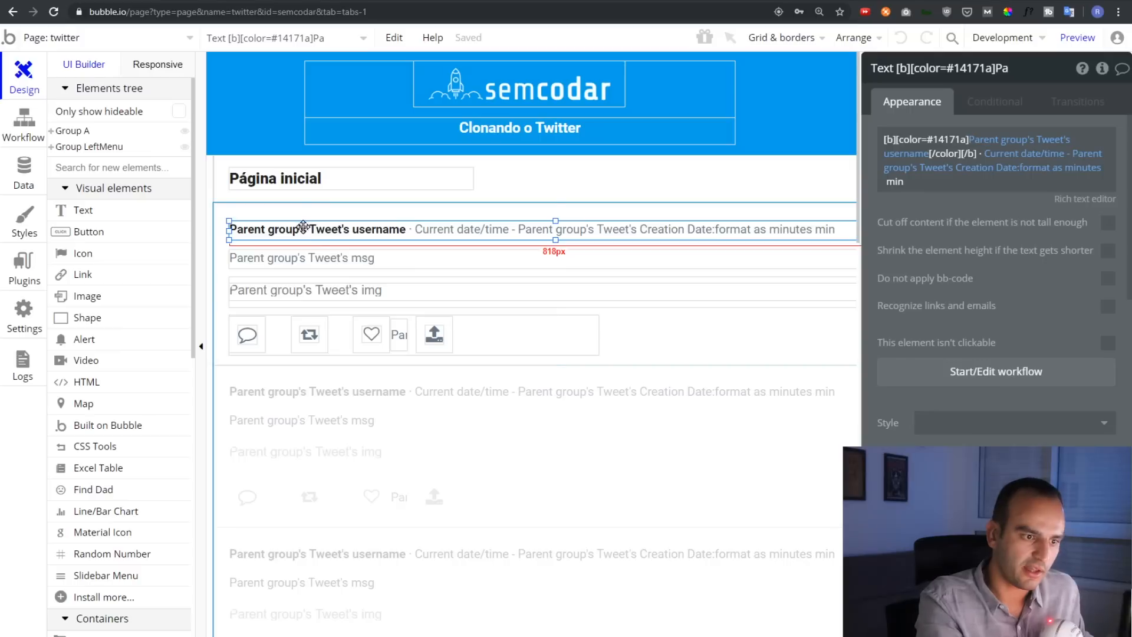
click(321, 255)
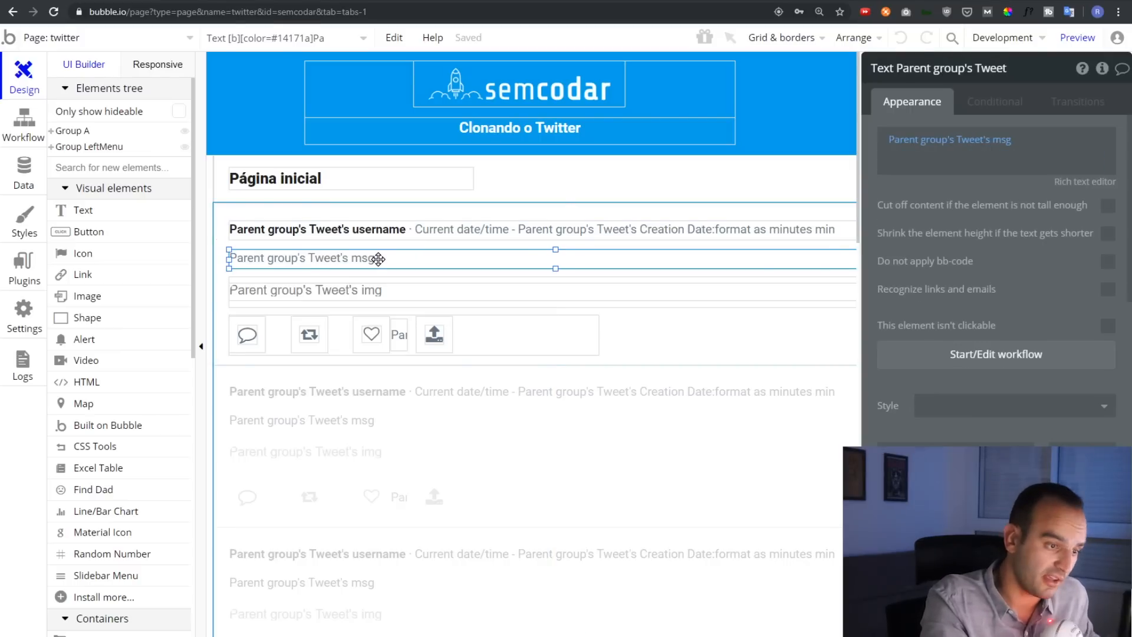
click(385, 289)
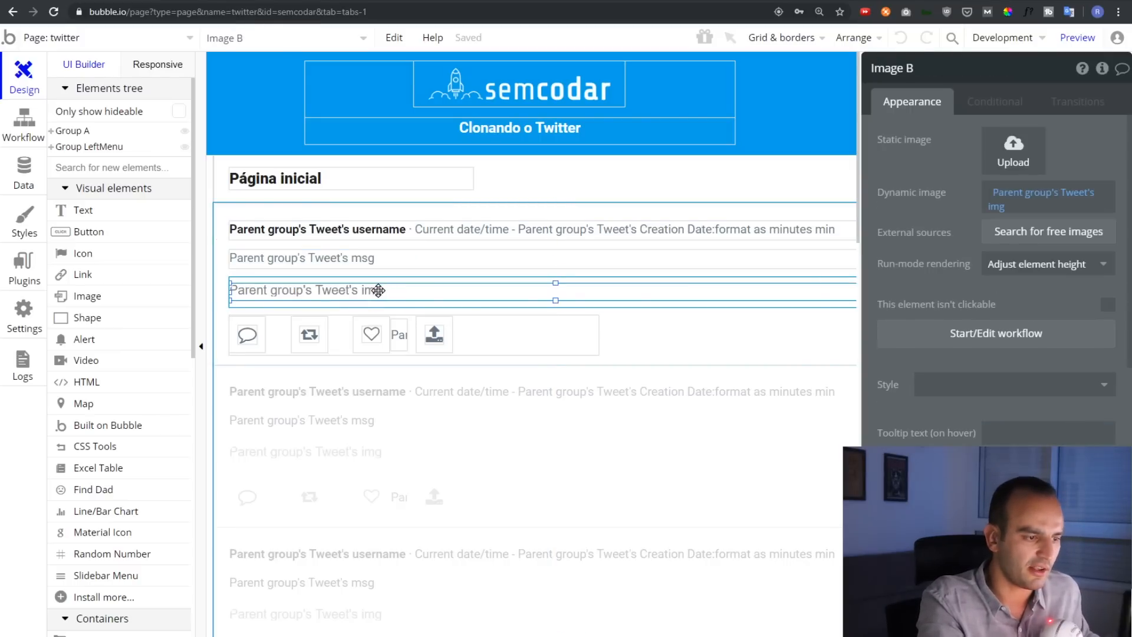
click(240, 337)
click(308, 335)
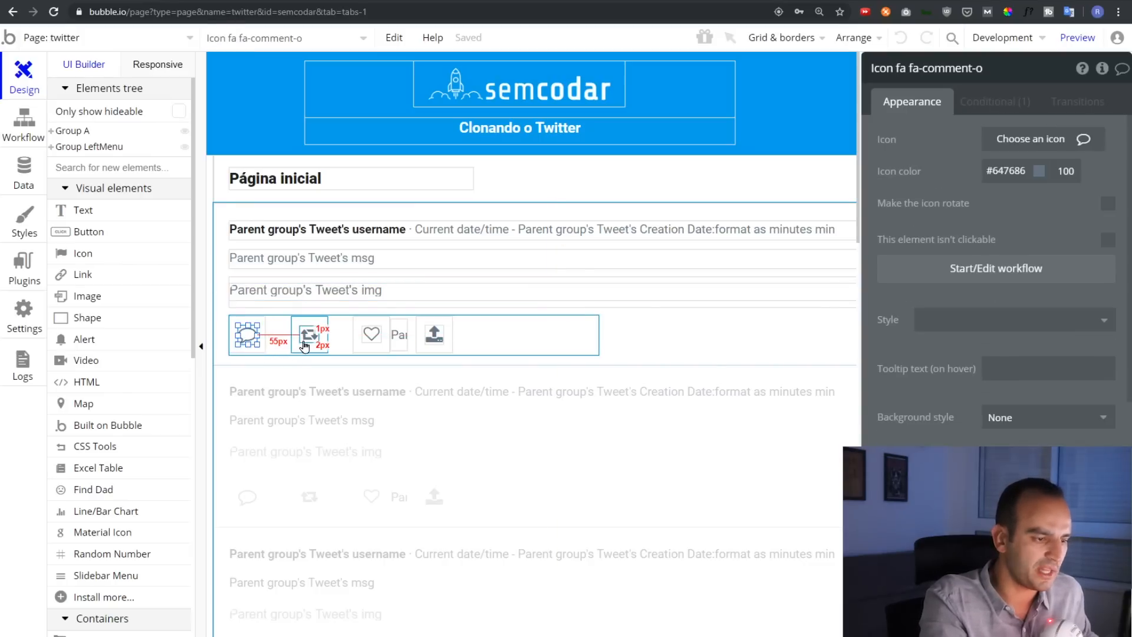
click(371, 336)
click(398, 335)
click(435, 335)
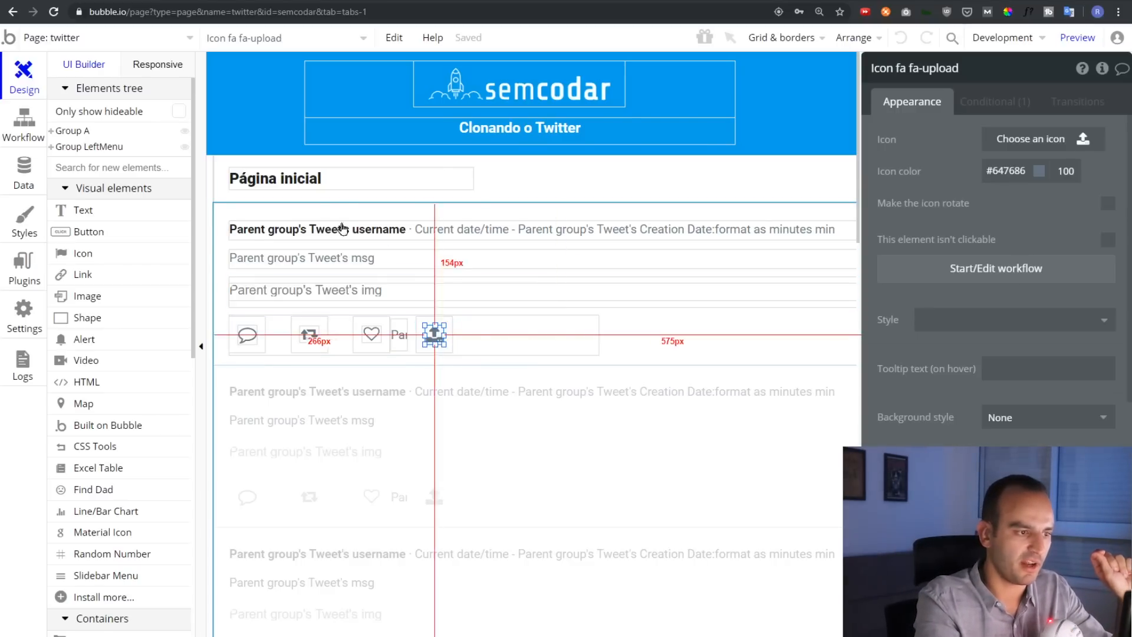
Drag the Página inicial heading toward the centre, undo the move, and show the page's workflows
drag(306, 184, 563, 175)
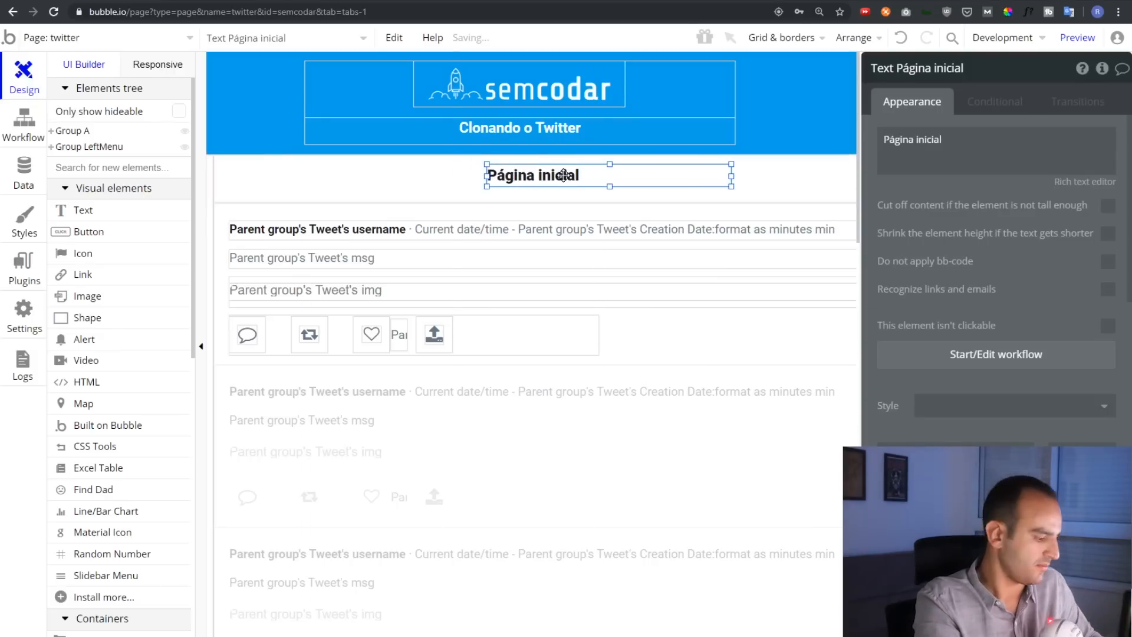
key(ctrl+z)
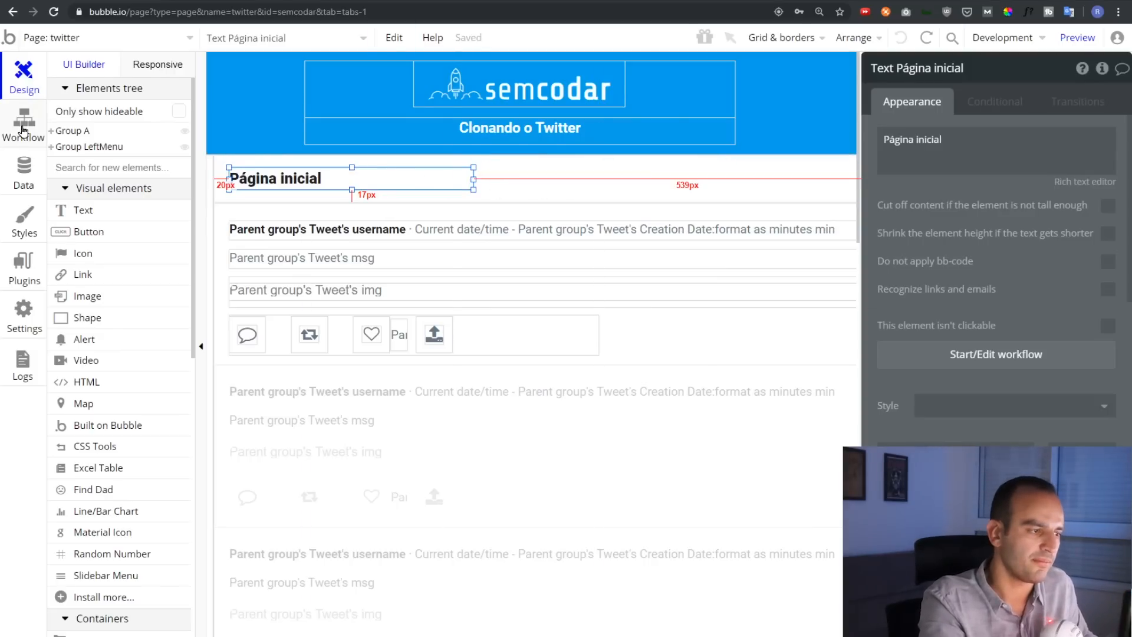
click(24, 135)
Review the Group I favoritos +1 rule, then like the first tweet in the preview until it reaches 16
click(150, 162)
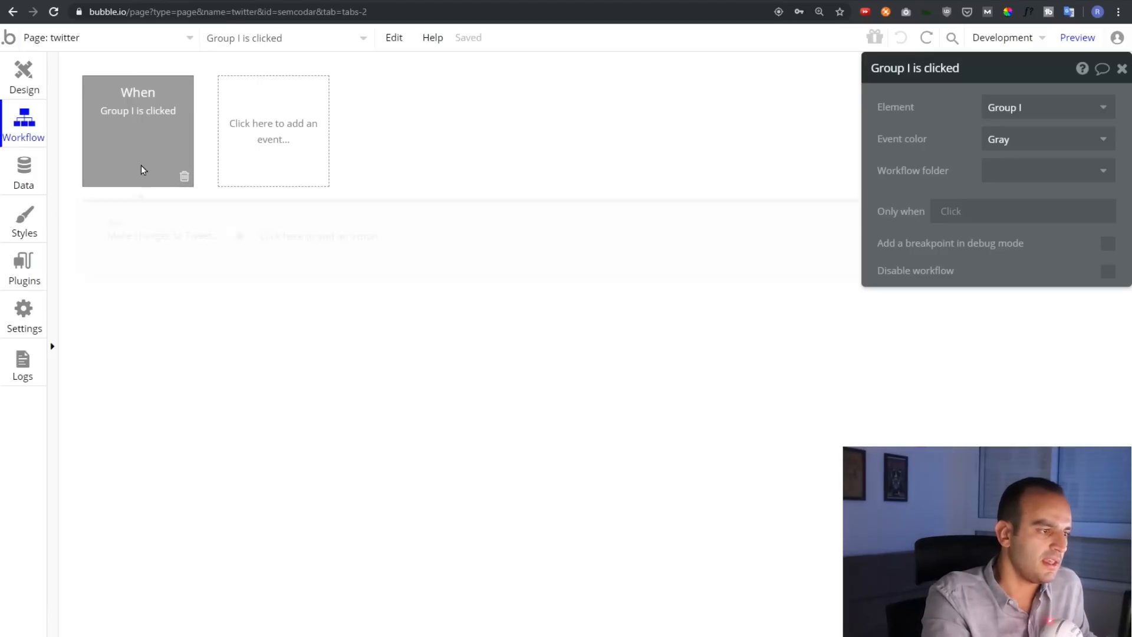
click(123, 236)
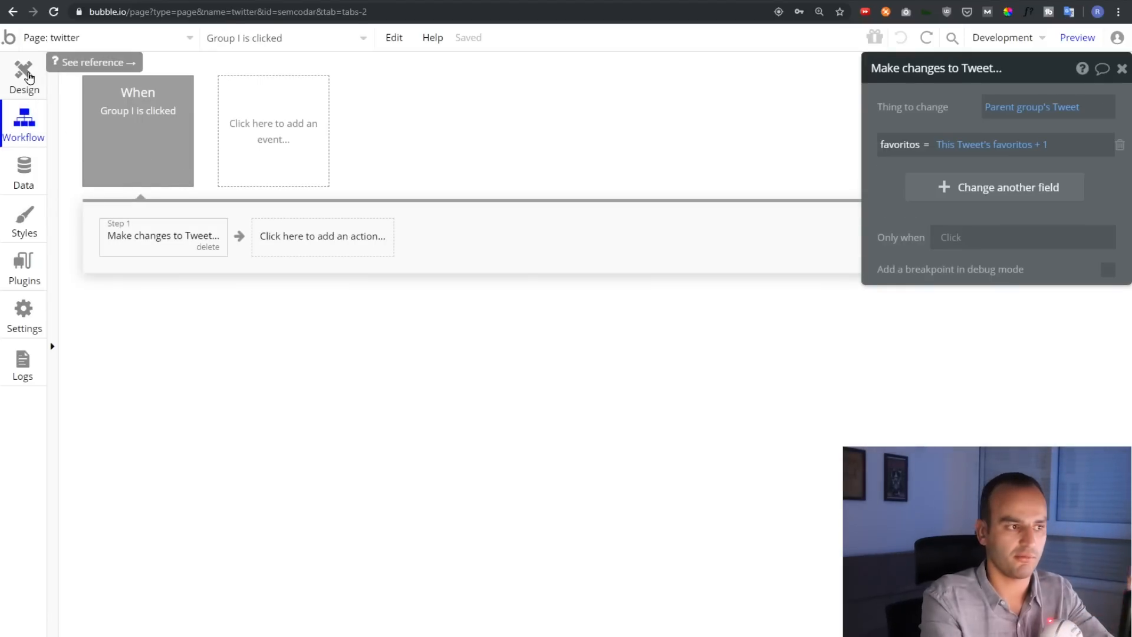
click(195, 1)
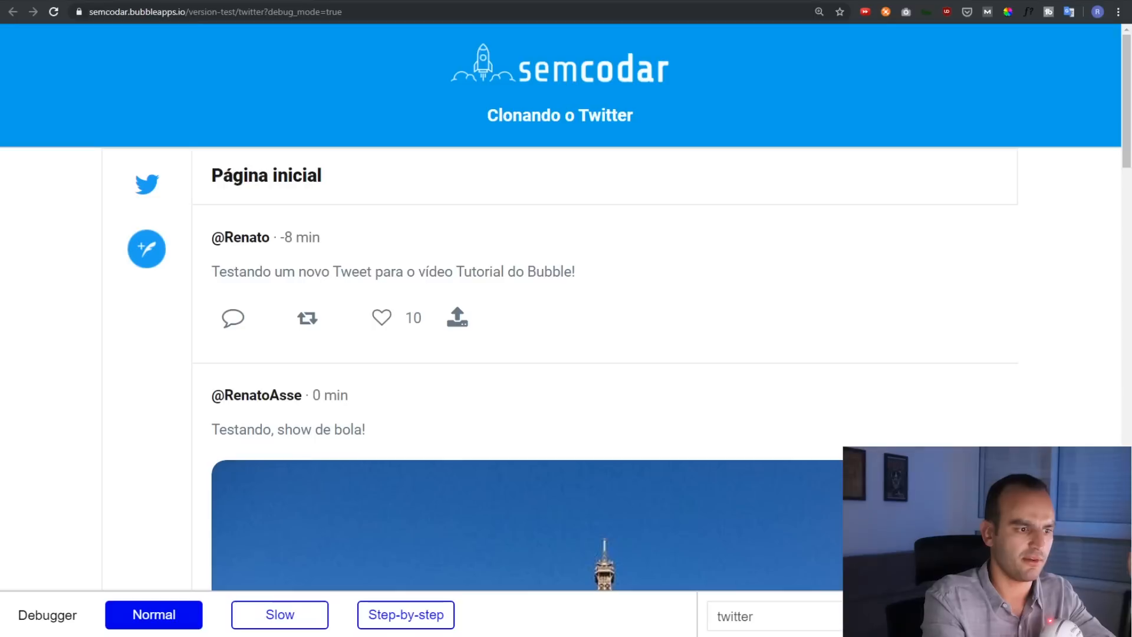
click(399, 327)
key(Return)
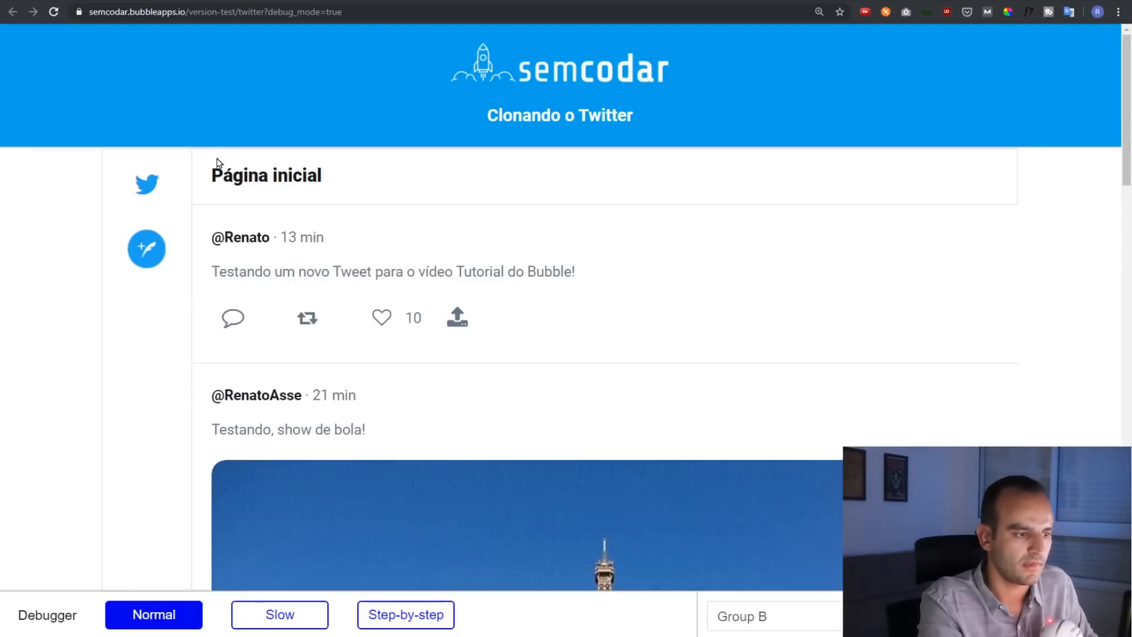
scroll(218, 160, down, 1)
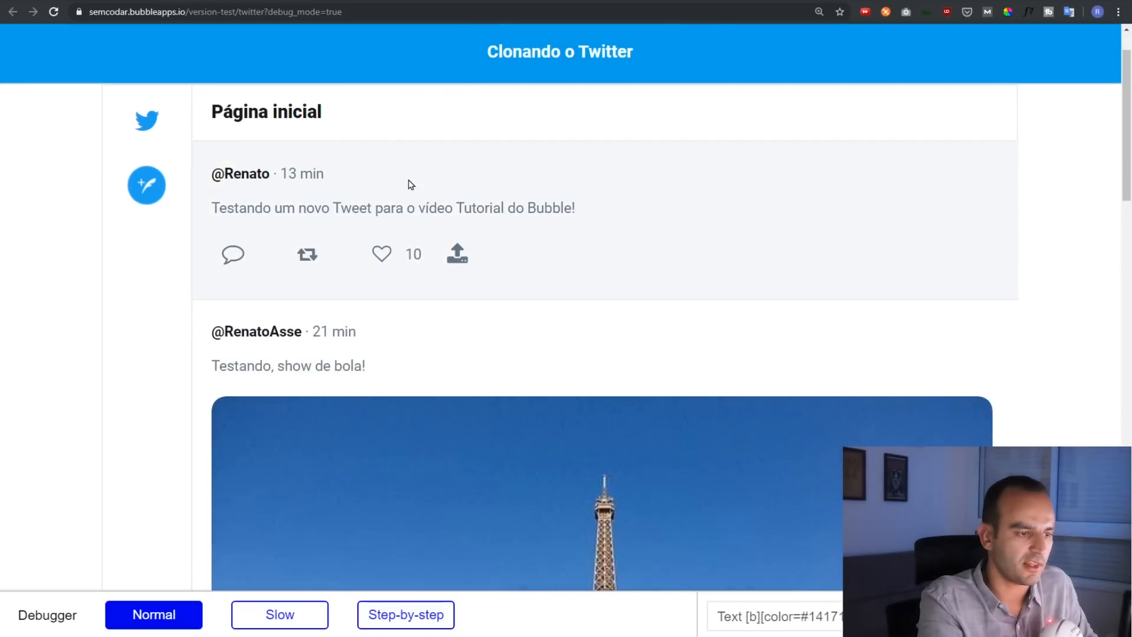
click(382, 255)
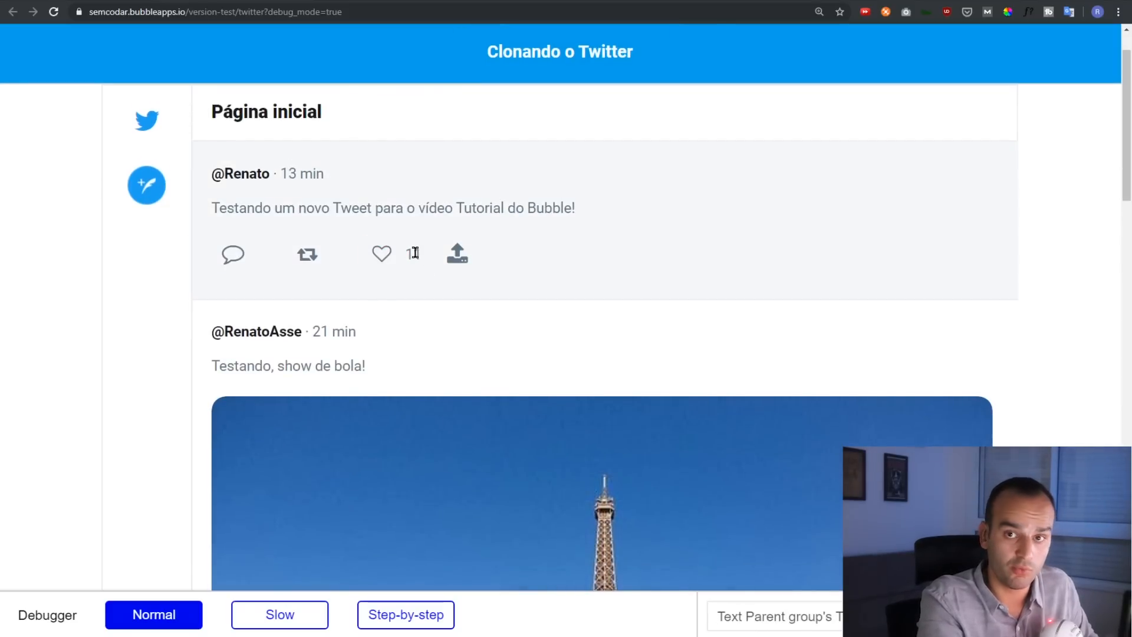
click(391, 257)
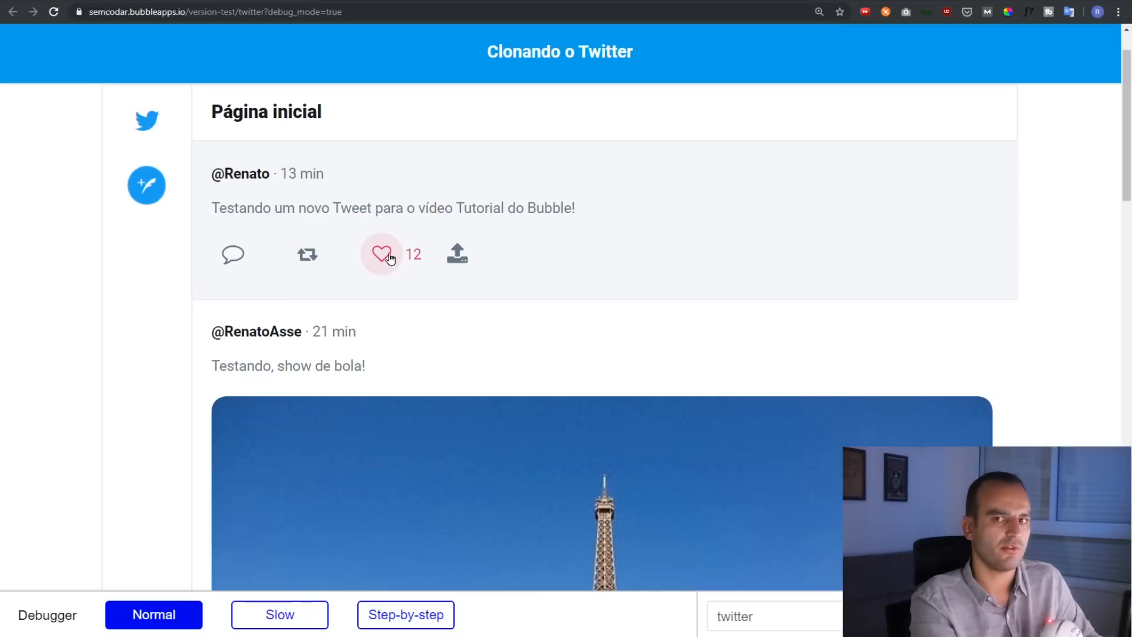
click(389, 257)
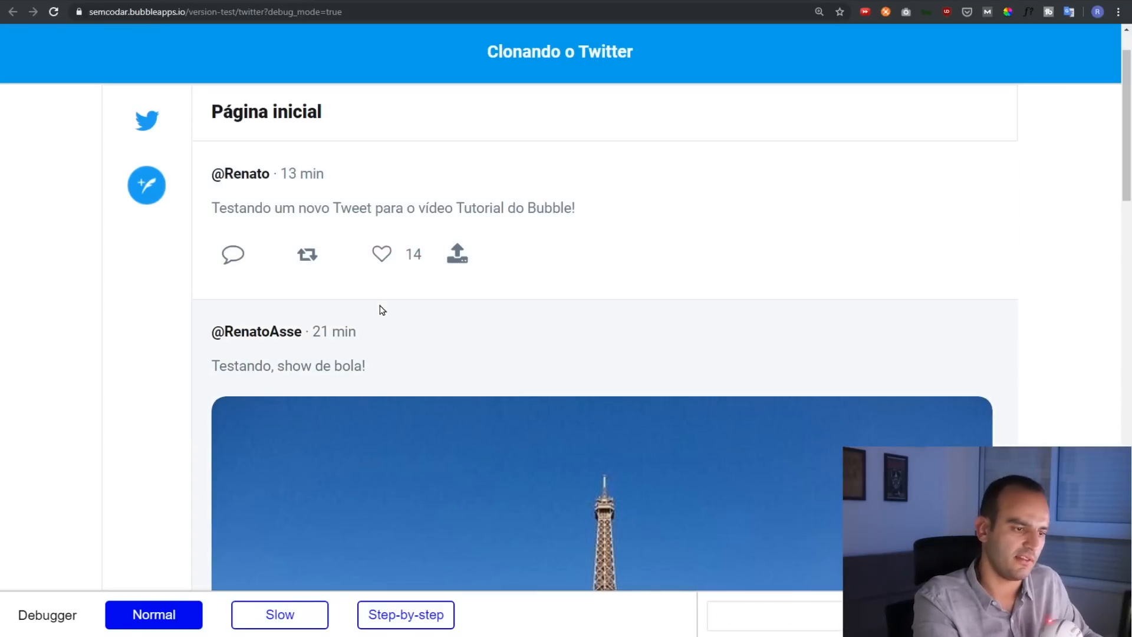
double_click(381, 266)
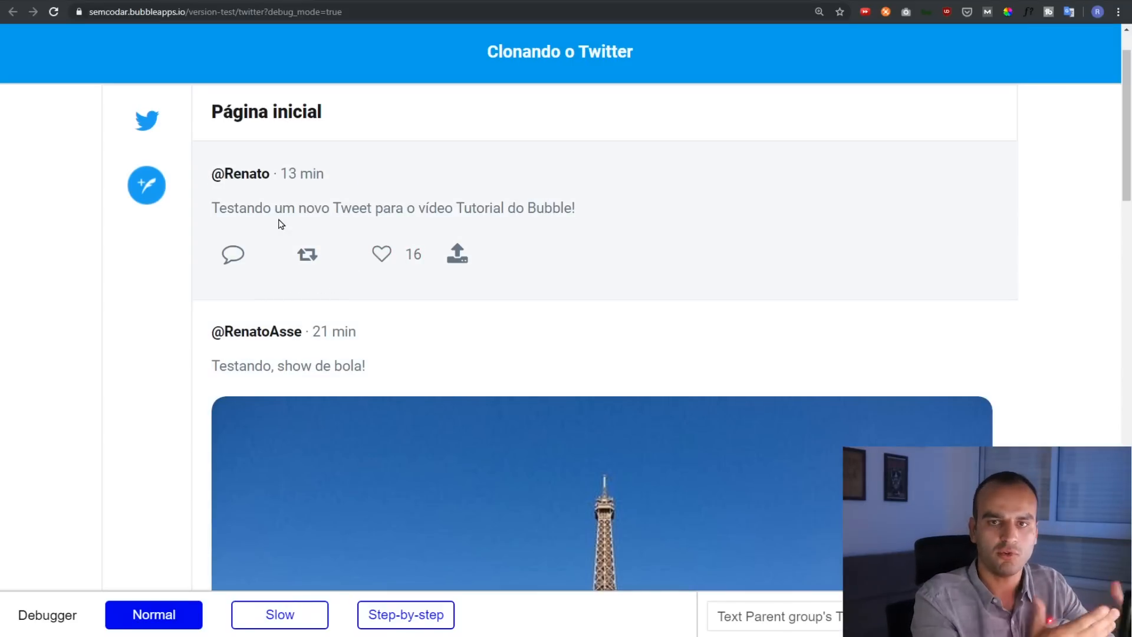
click(54, 1)
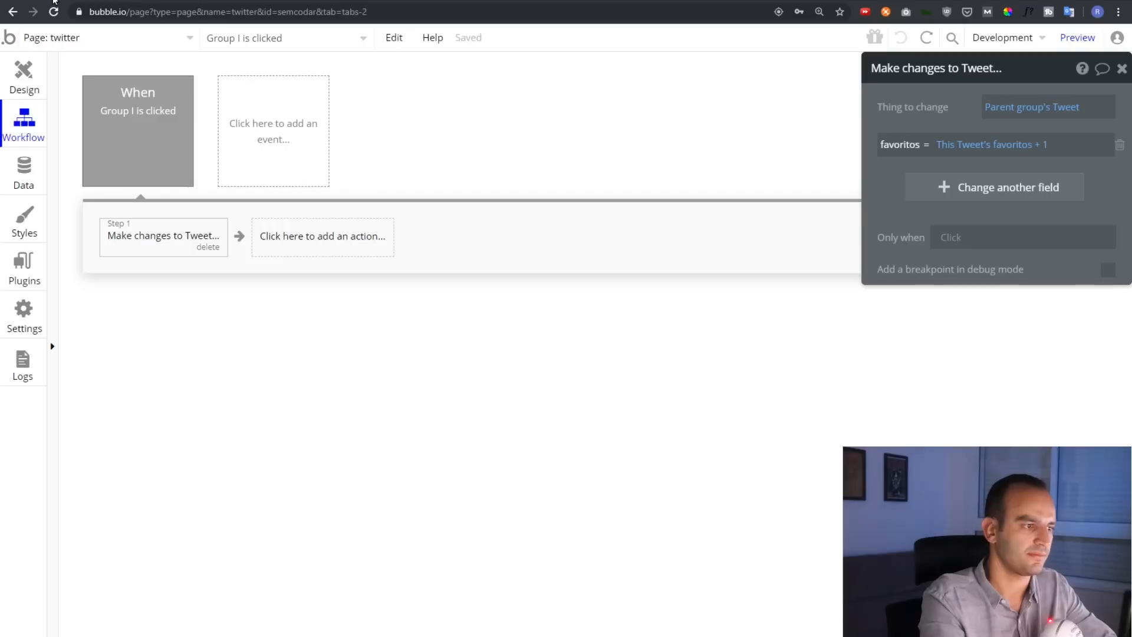
Inspect the Group I click event and its Make changes to Tweet action settings
click(147, 118)
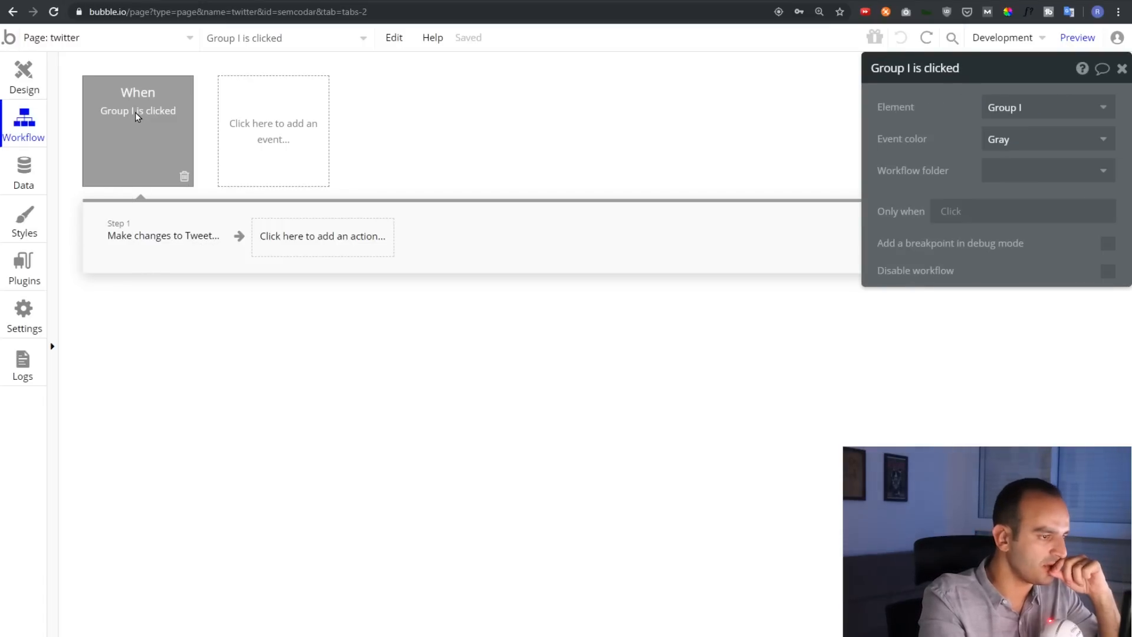
click(125, 235)
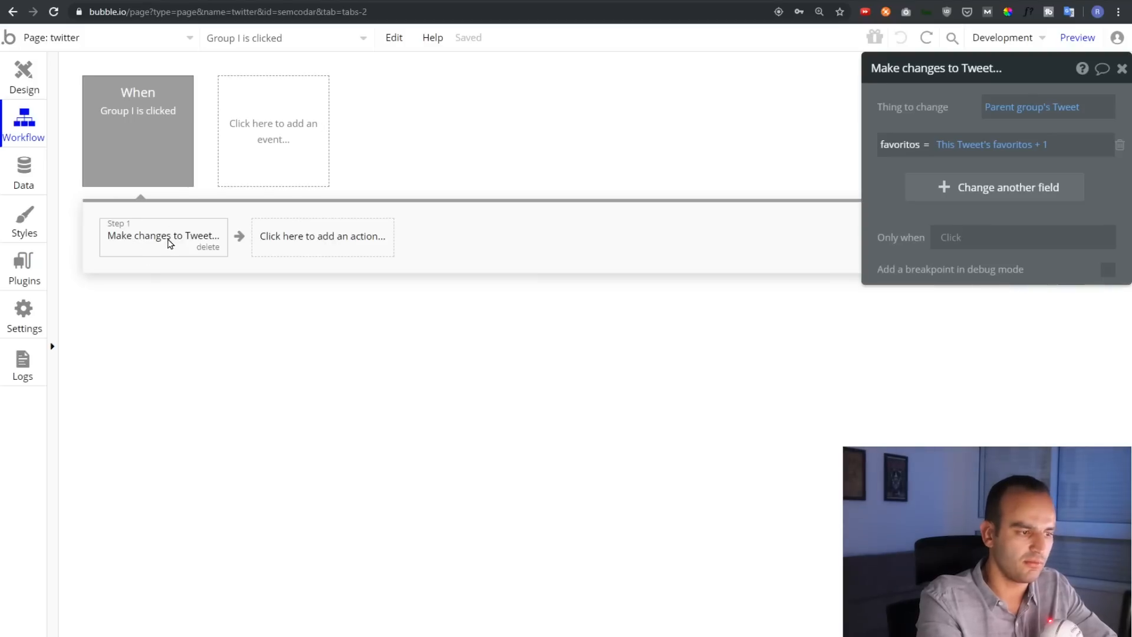
drag(897, 126, 387, 220)
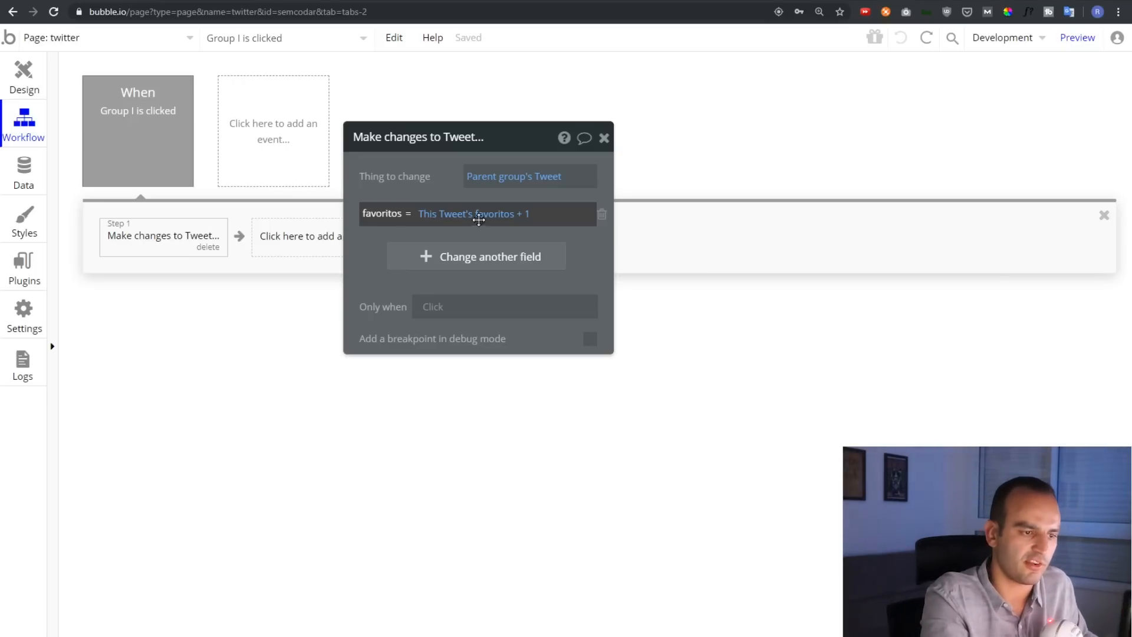
Test the like counter by liking the first tweet in the app preview
click(231, 1)
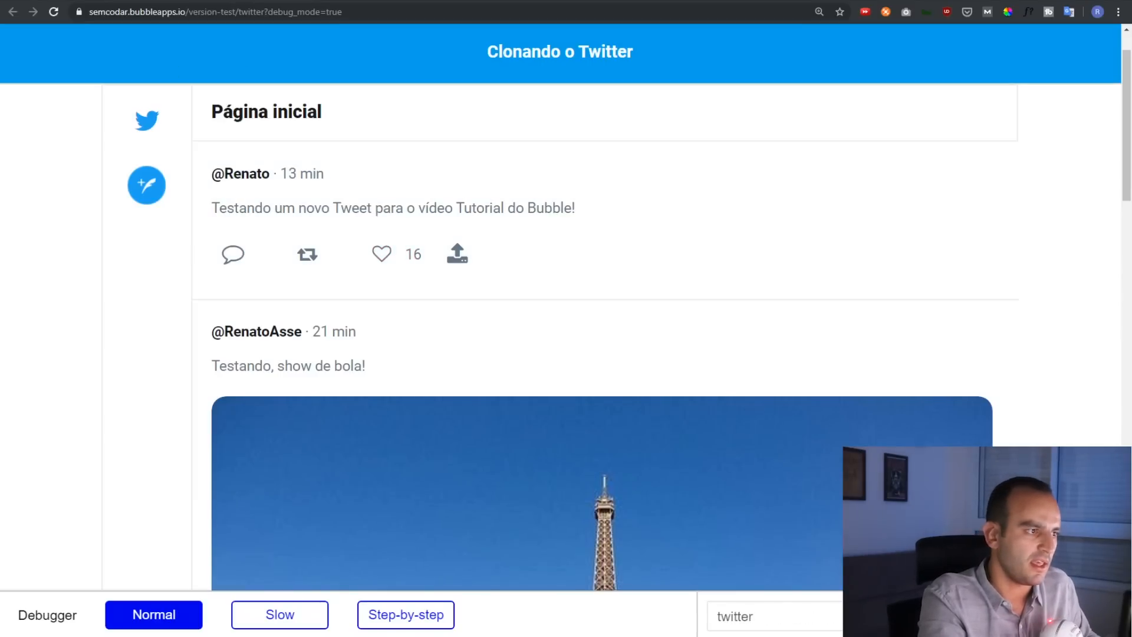
click(141, 1)
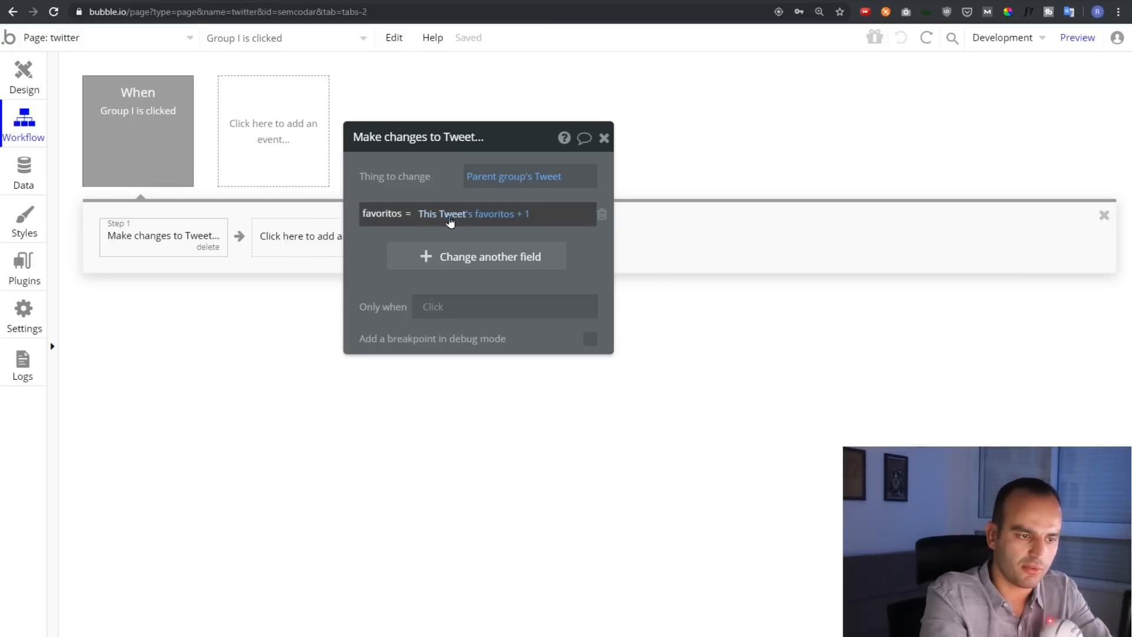
click(217, 3)
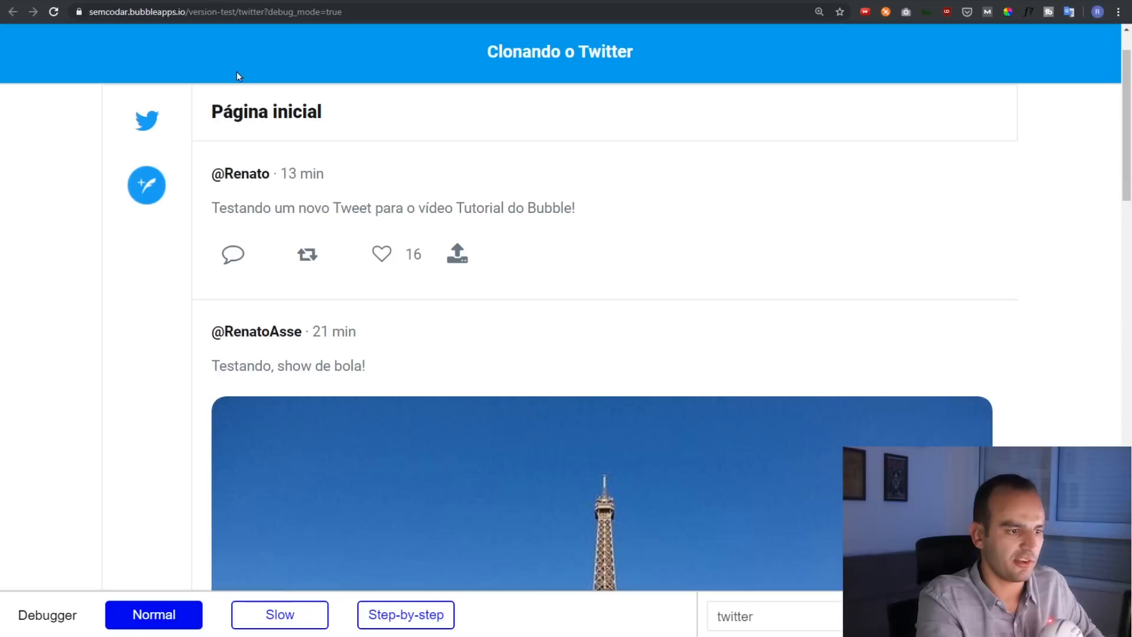
click(383, 255)
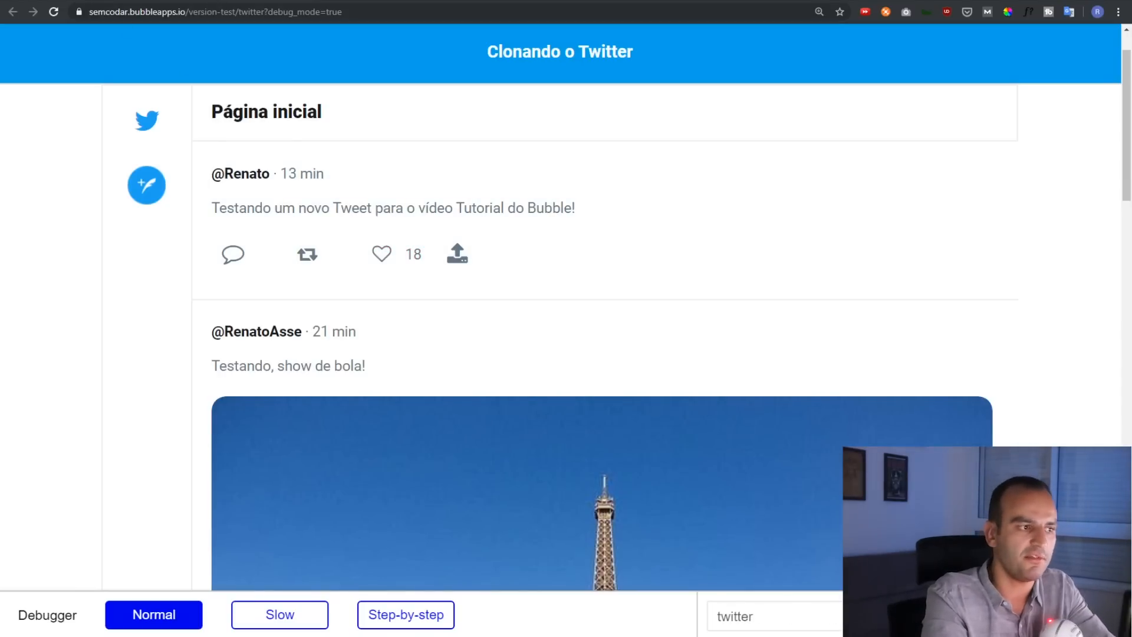
key(ctrl+shift+Tab)
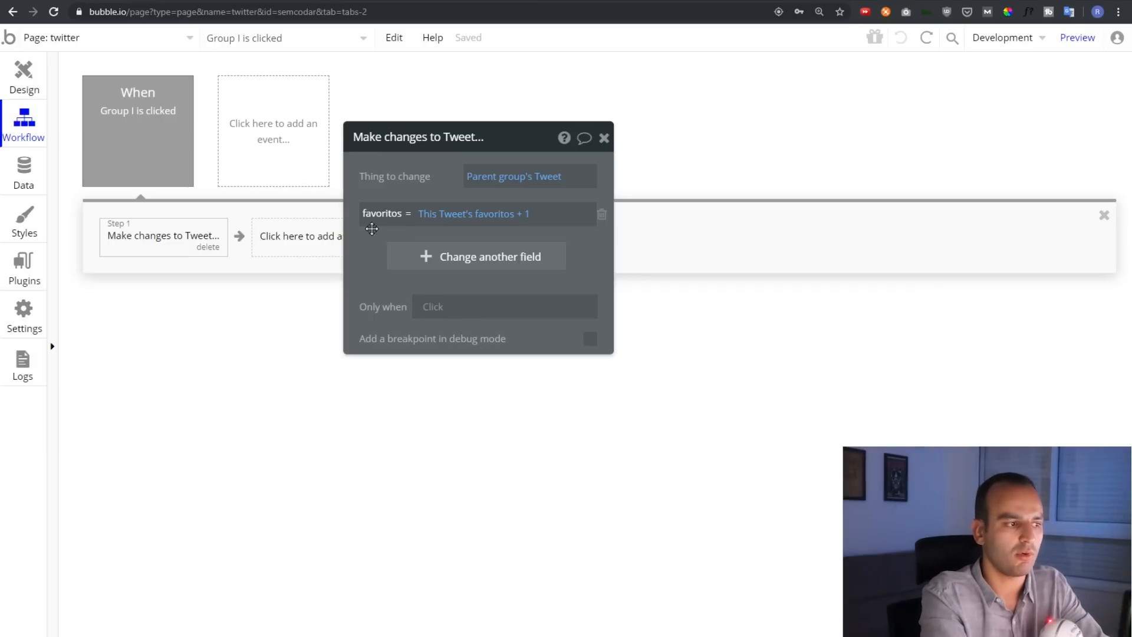
Show the heart icon's workflow from the page design and bring up the Google Translate extension
click(24, 75)
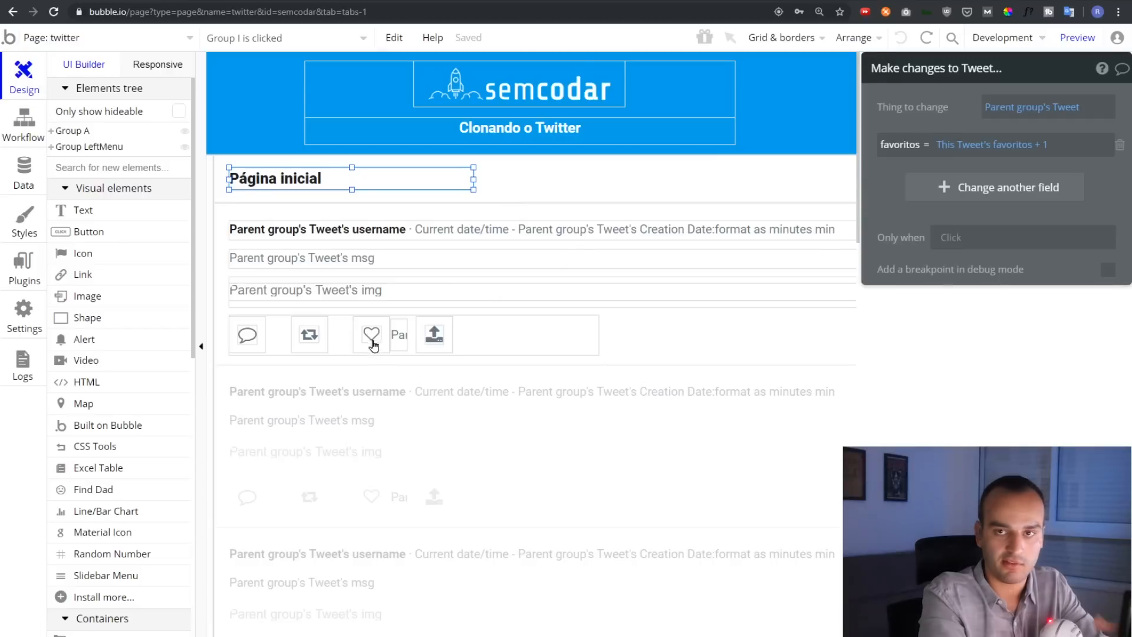
click(371, 340)
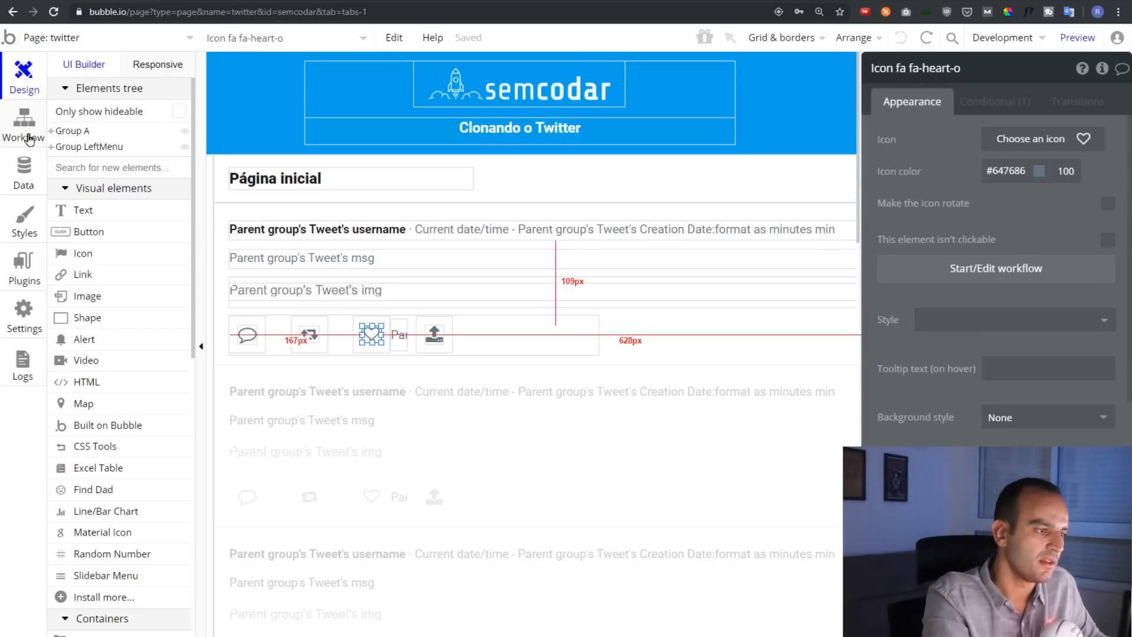
click(27, 132)
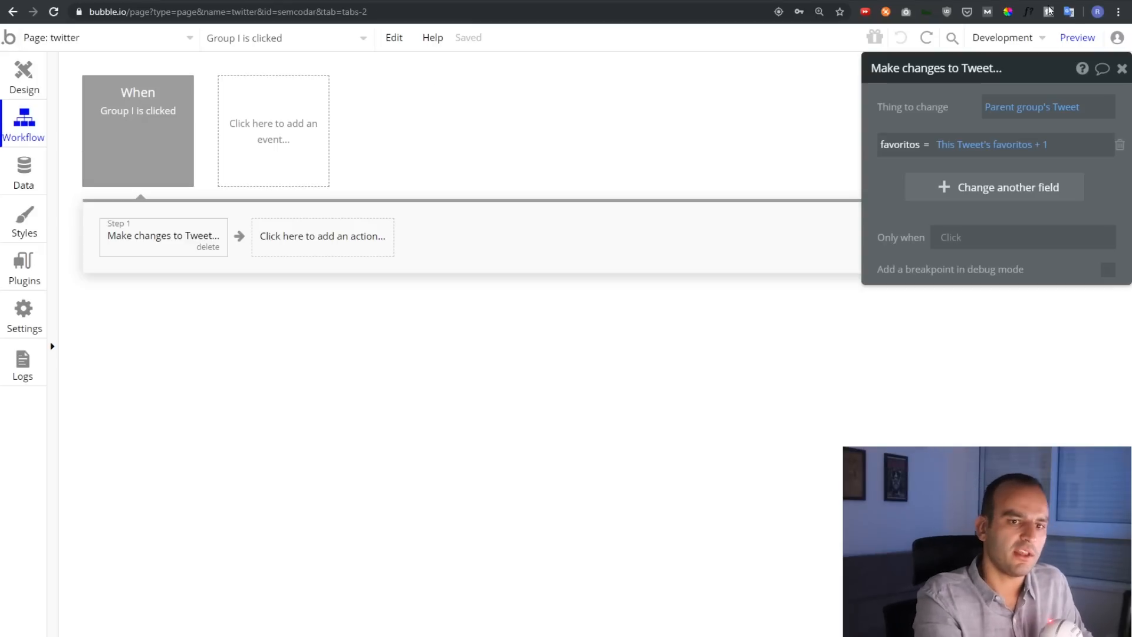
click(1068, 12)
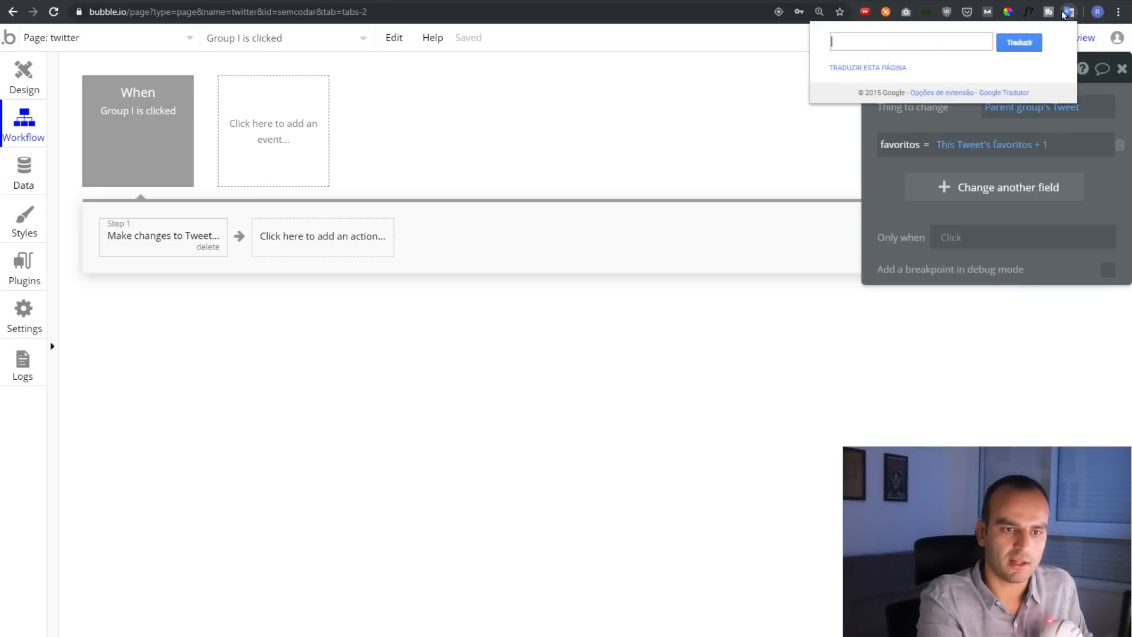
Translate the editor into Portuguese with Google Translate and go back to the Design view
click(891, 69)
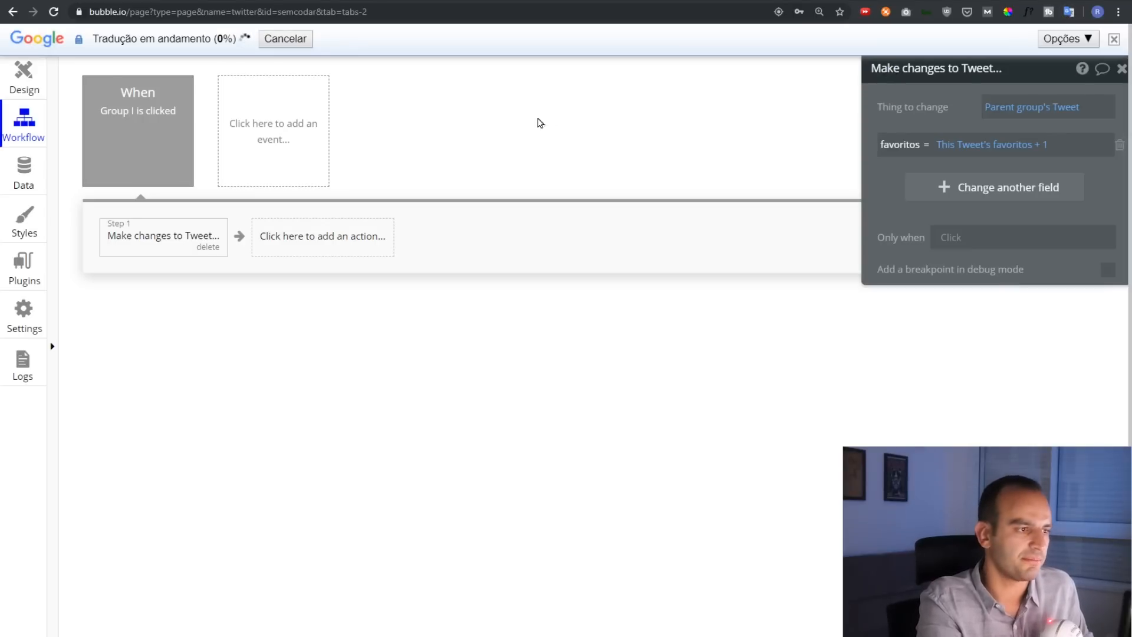
mouse_move(258, 127)
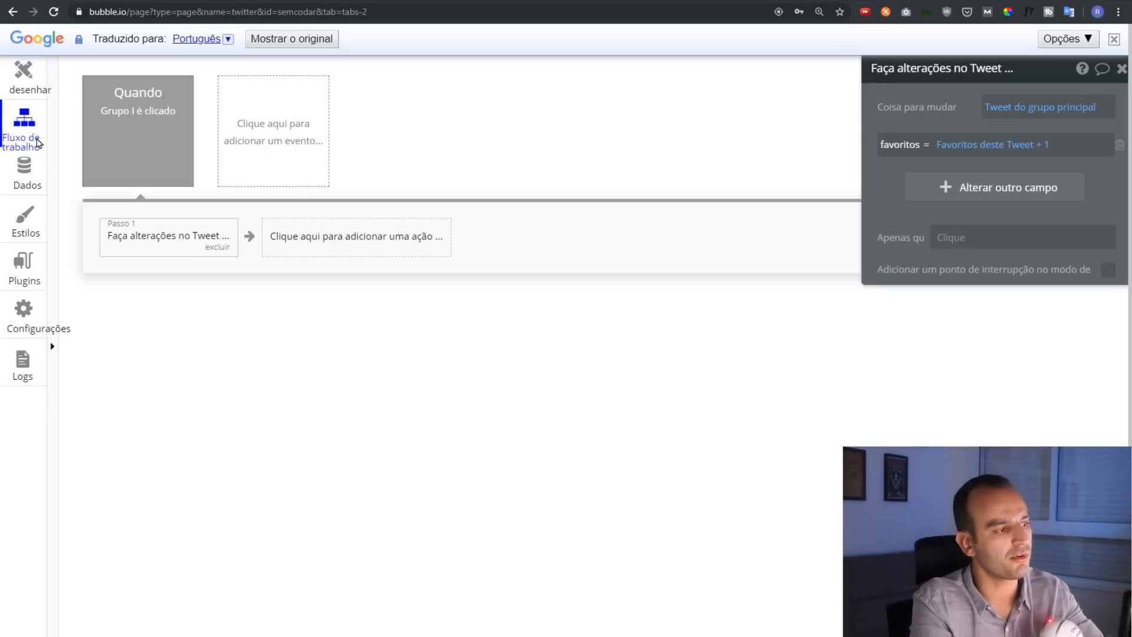
mouse_move(34, 132)
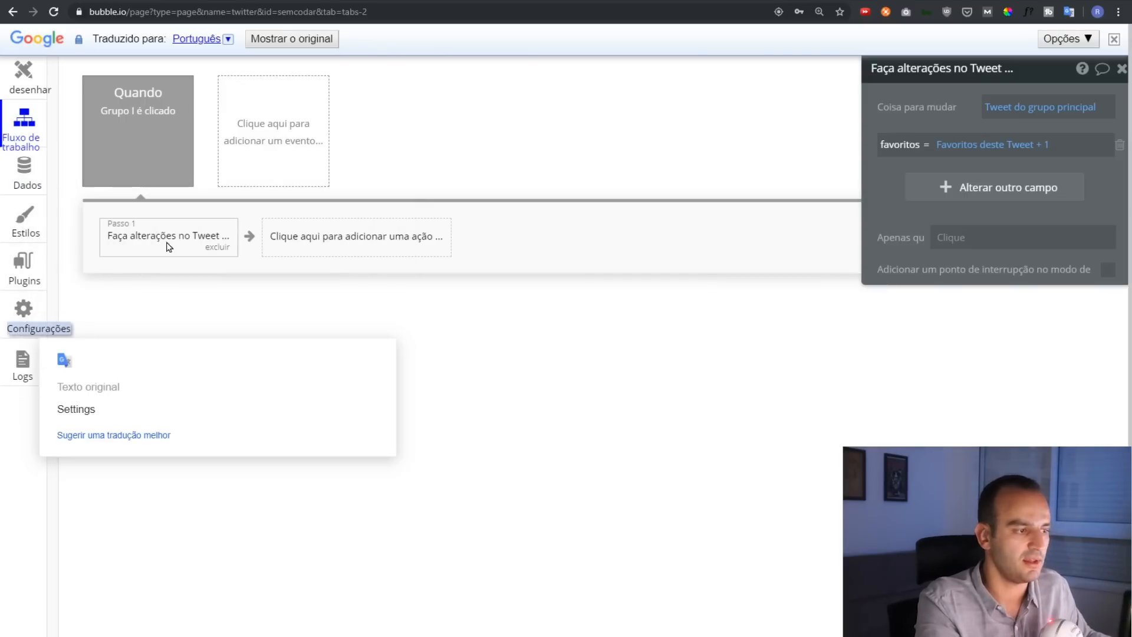
click(26, 82)
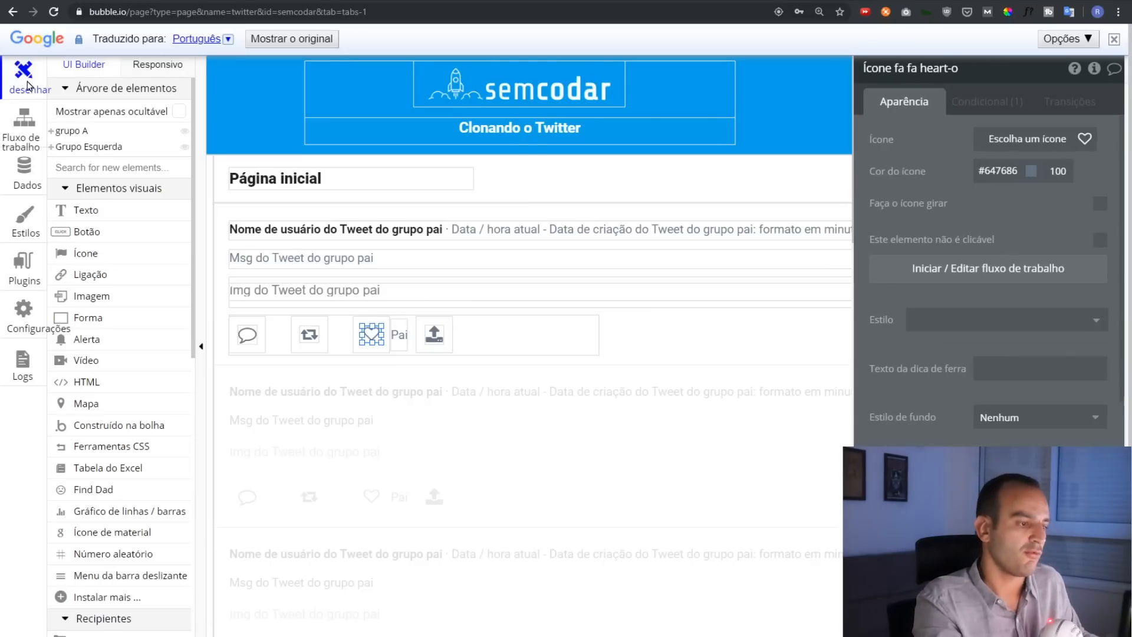
Scroll down and back up through the twitter page's elements list
scroll(134, 341, down, 3)
scroll(135, 341, down, 3)
scroll(126, 411, down, 2)
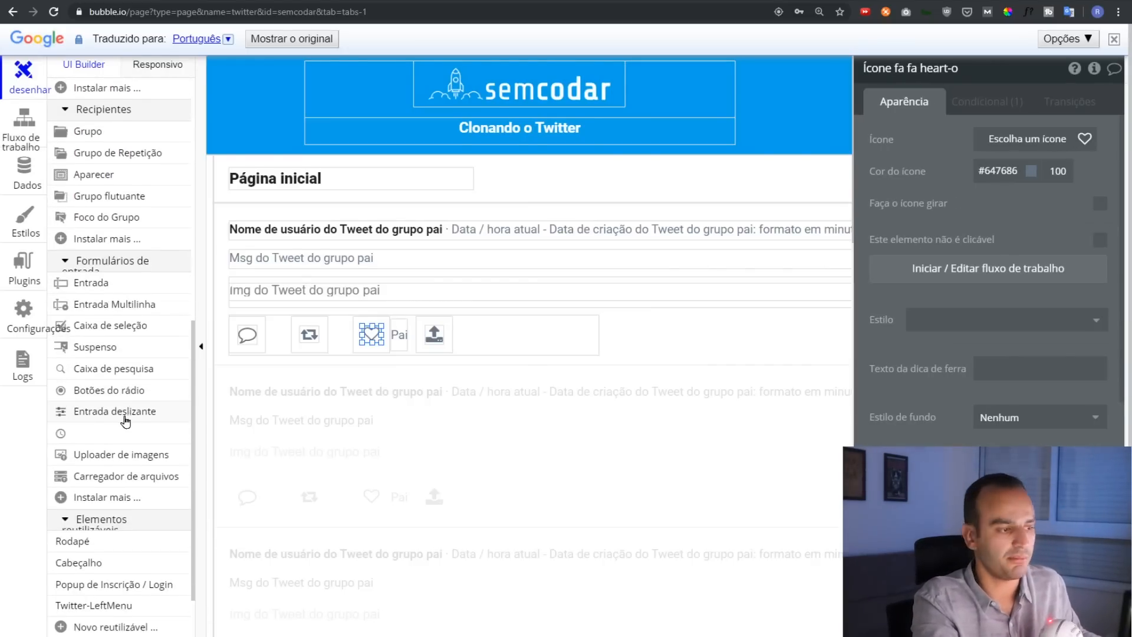
scroll(126, 422, down, 1)
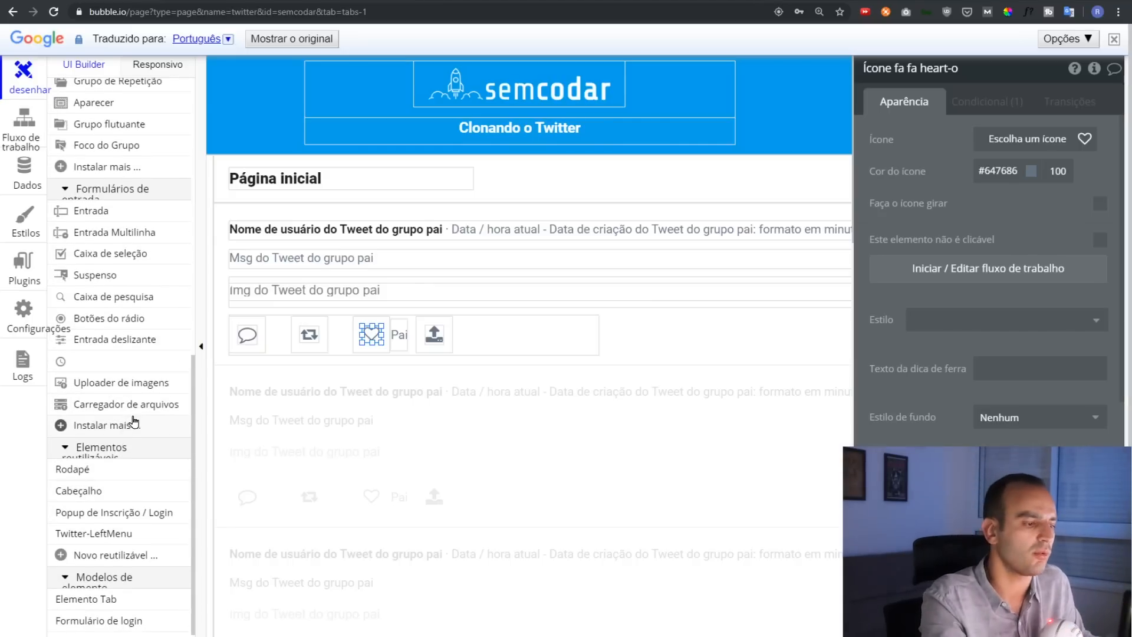
scroll(107, 392, up, 6)
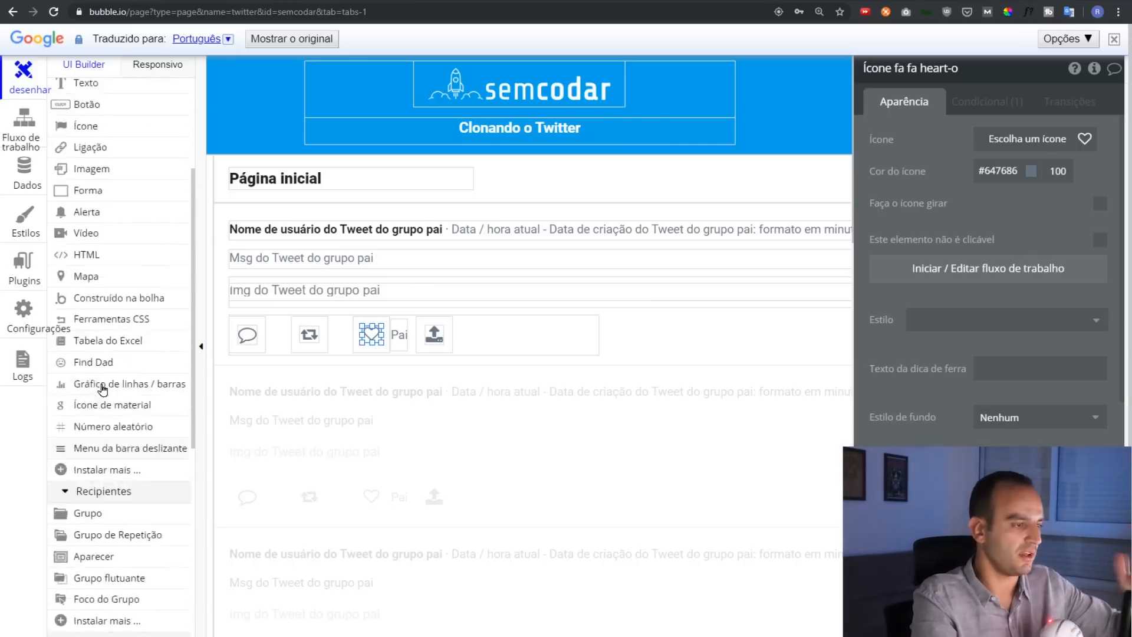
scroll(102, 388, up, 3)
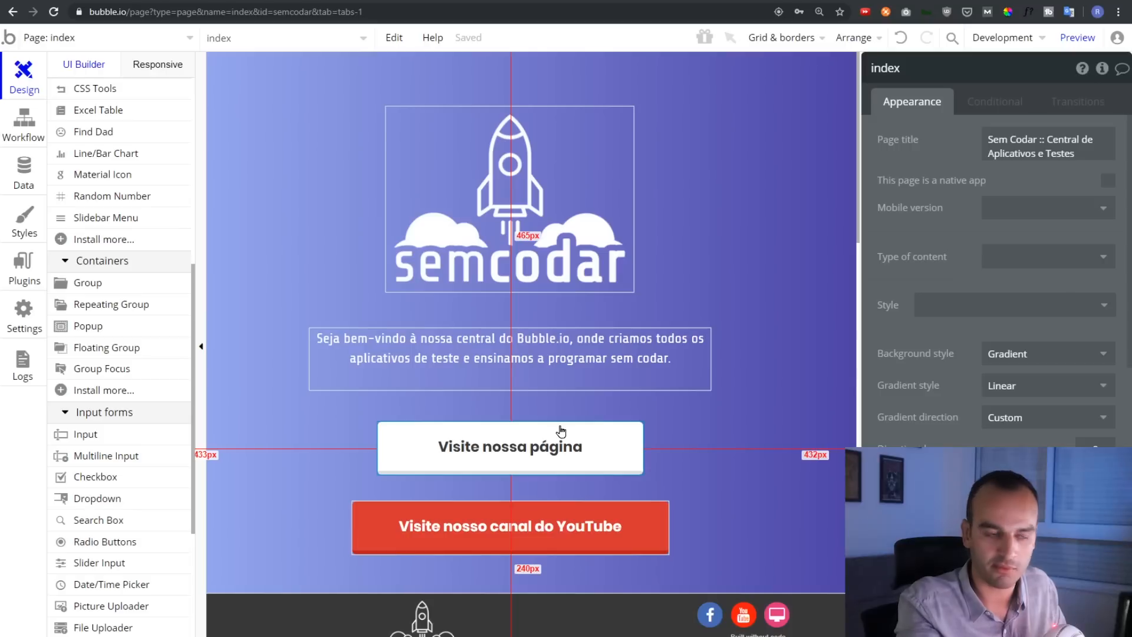
Create a new blank page named nova_pagina from the pages list
click(71, 37)
click(96, 216)
text(nova_pagina)
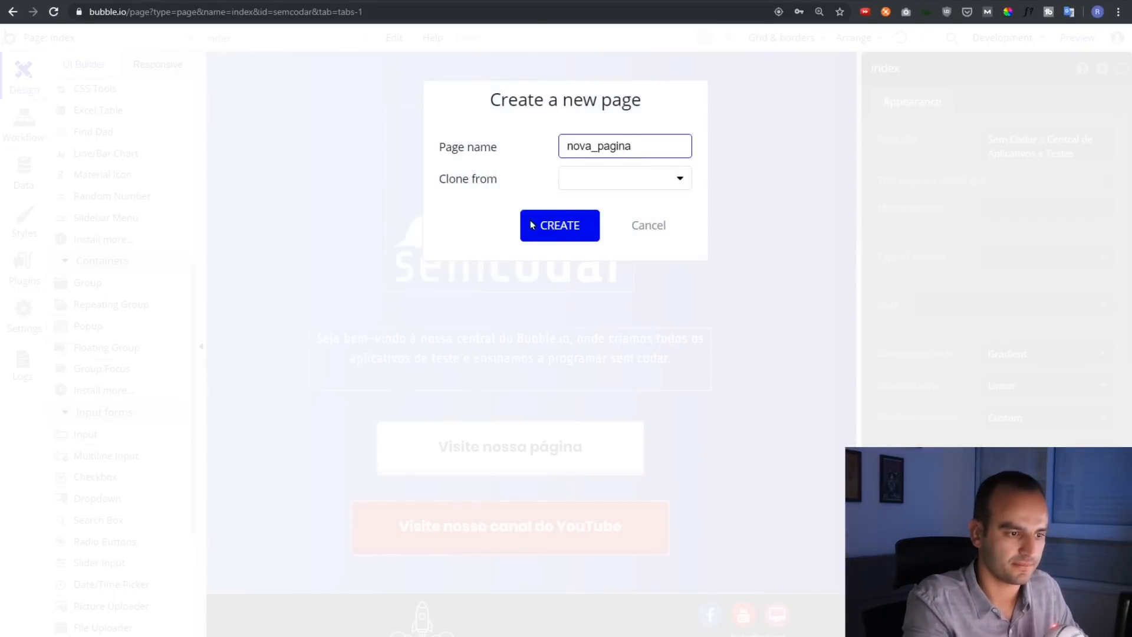
click(563, 227)
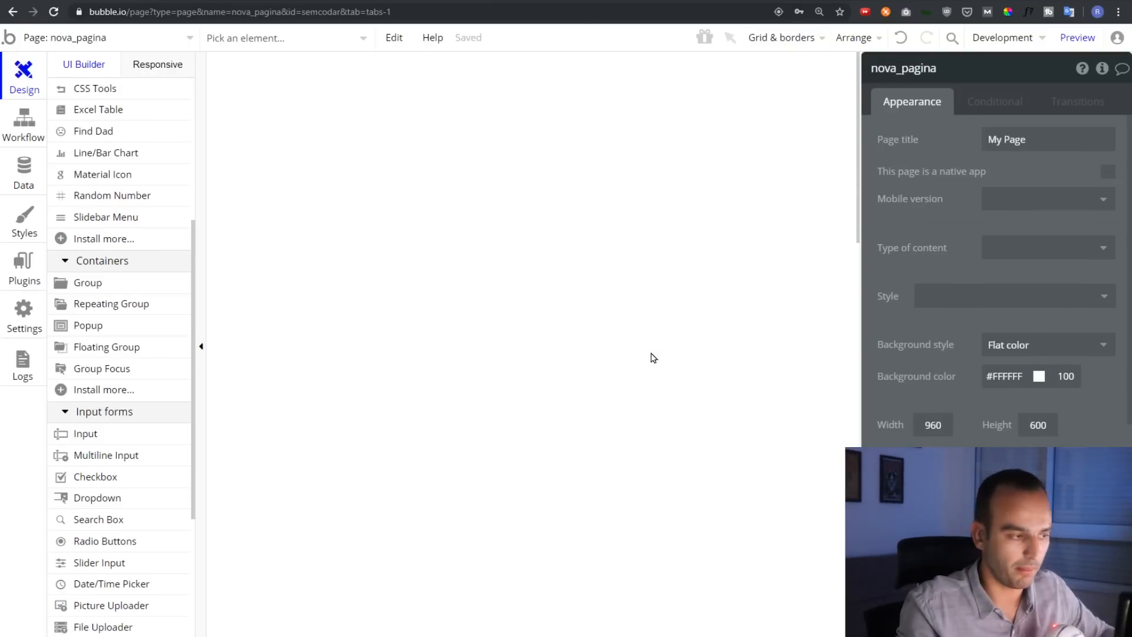
scroll(144, 241, up, 5)
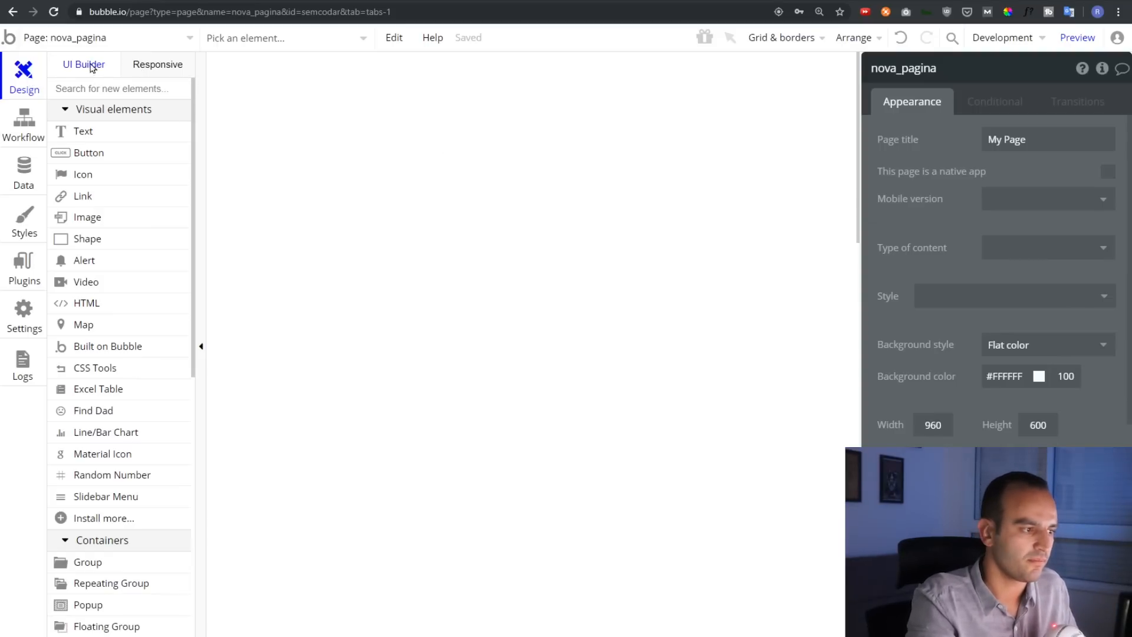
scroll(113, 227, down, 9)
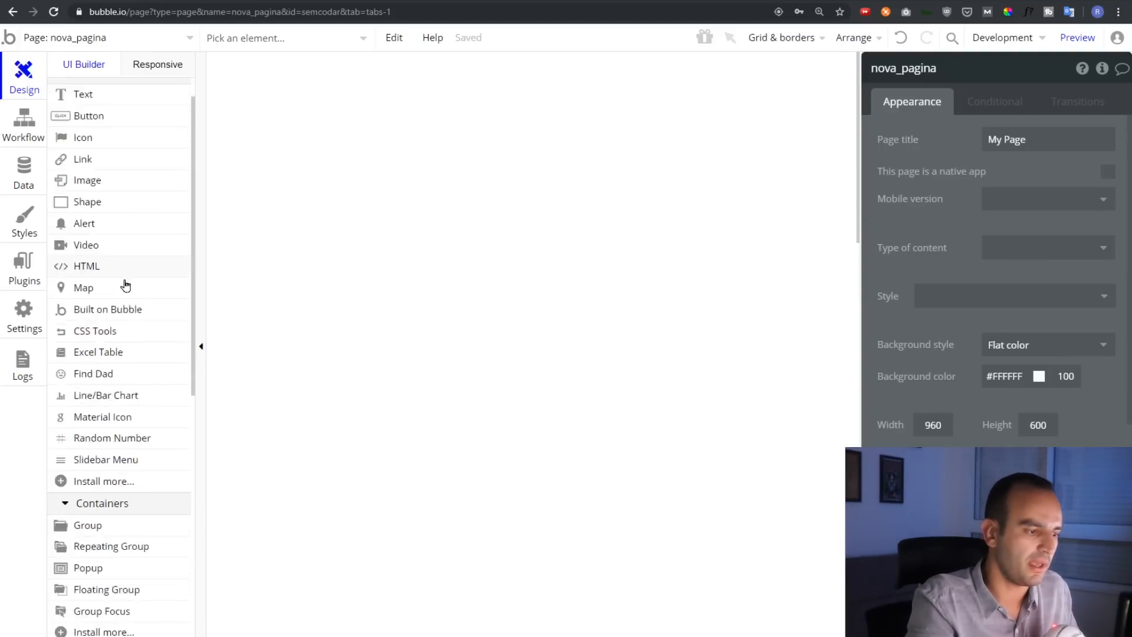
scroll(112, 434, up, 9)
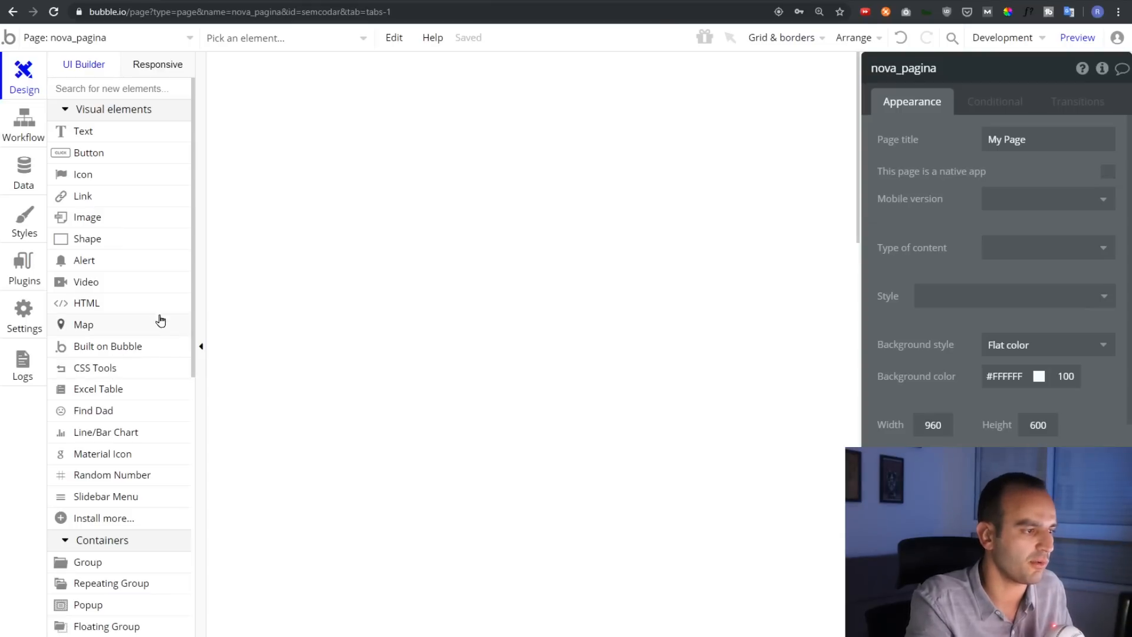
Draw a text element near the top of the page reading 'Seja bem vindo !'
click(108, 135)
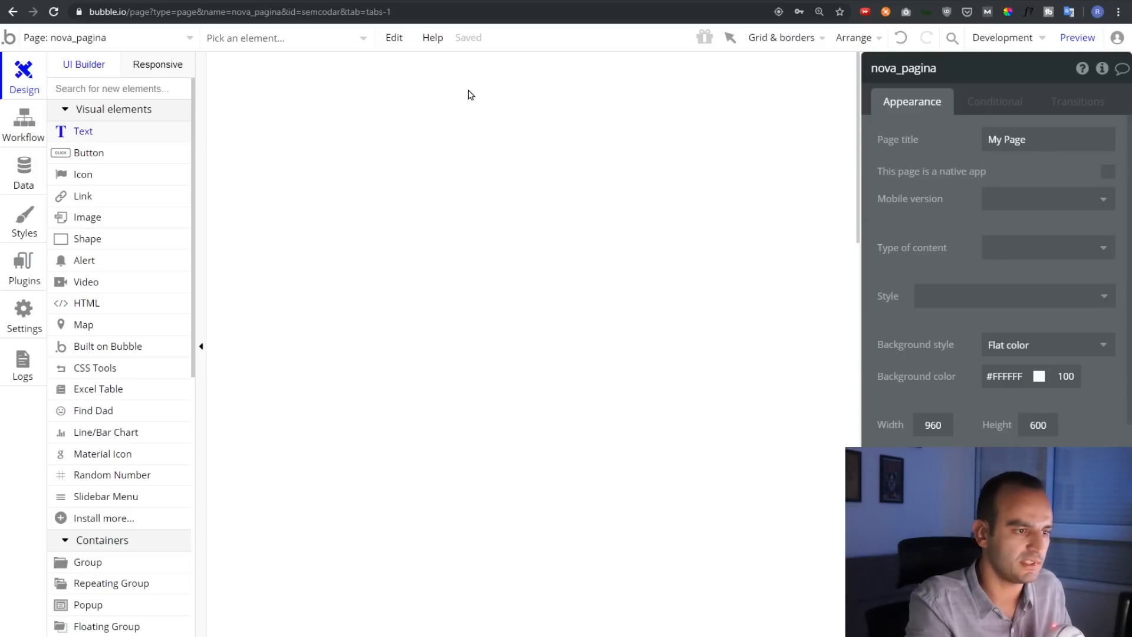
drag(354, 89, 678, 146)
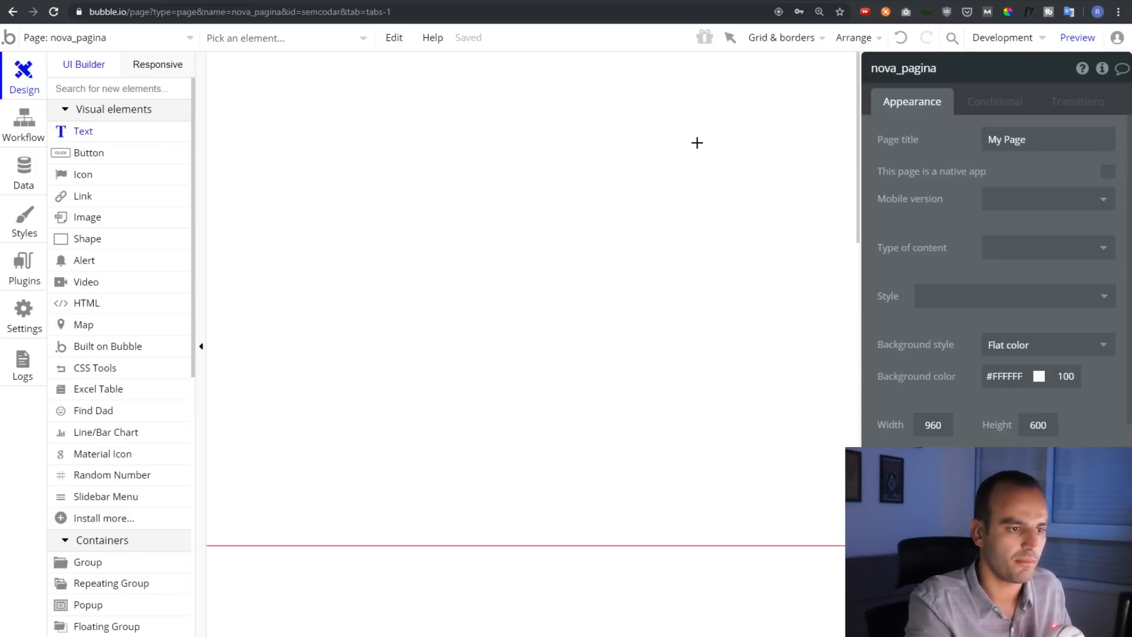
click(988, 143)
key(ctrl+a)
text(Se)
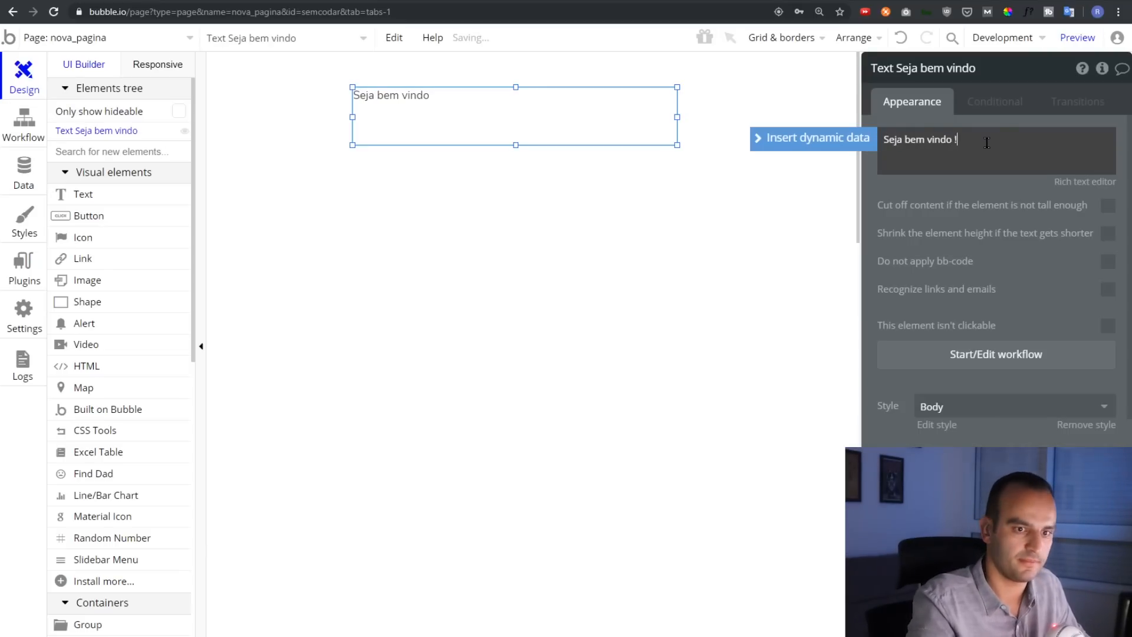
click(448, 224)
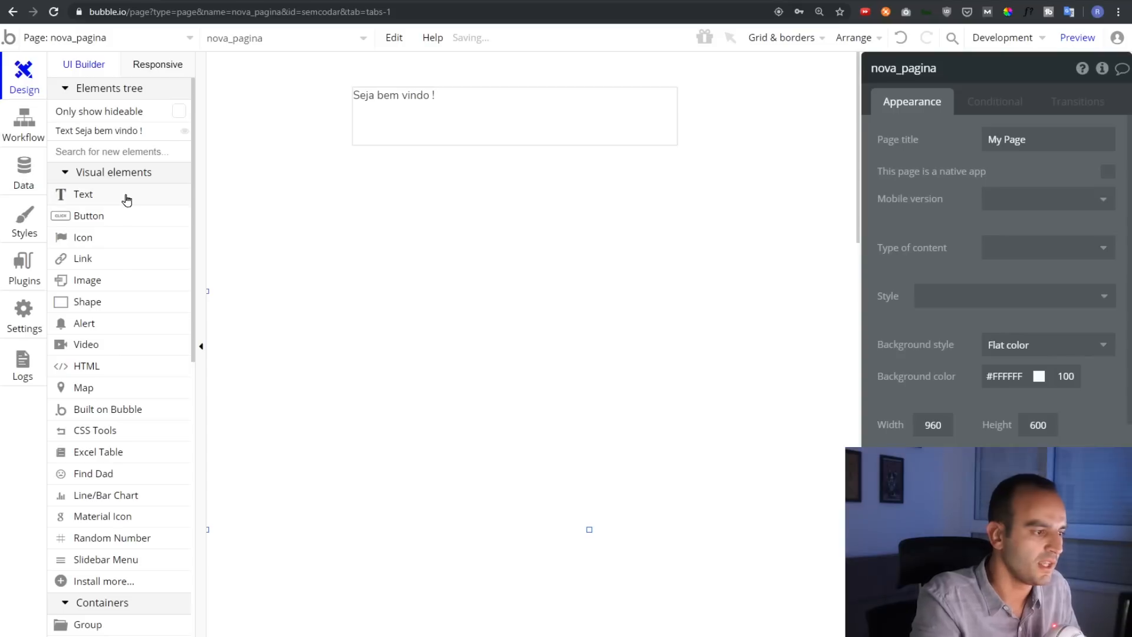
Add a button below the text and a flag icon beneath it, then preview the page
click(123, 216)
drag(353, 155, 674, 222)
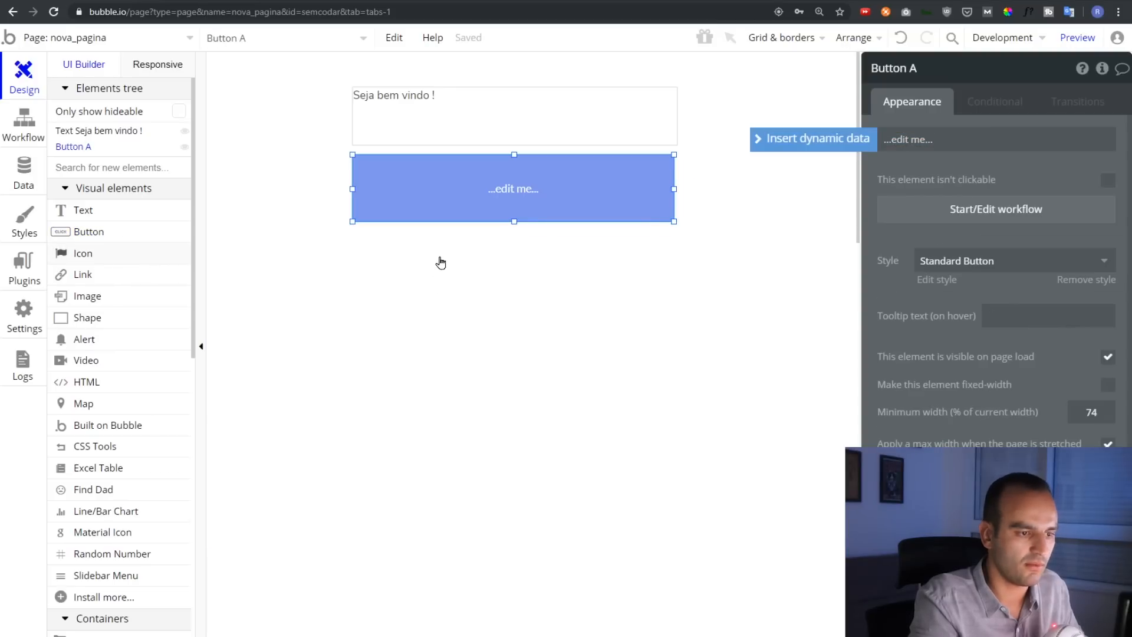
drag(450, 244, 564, 323)
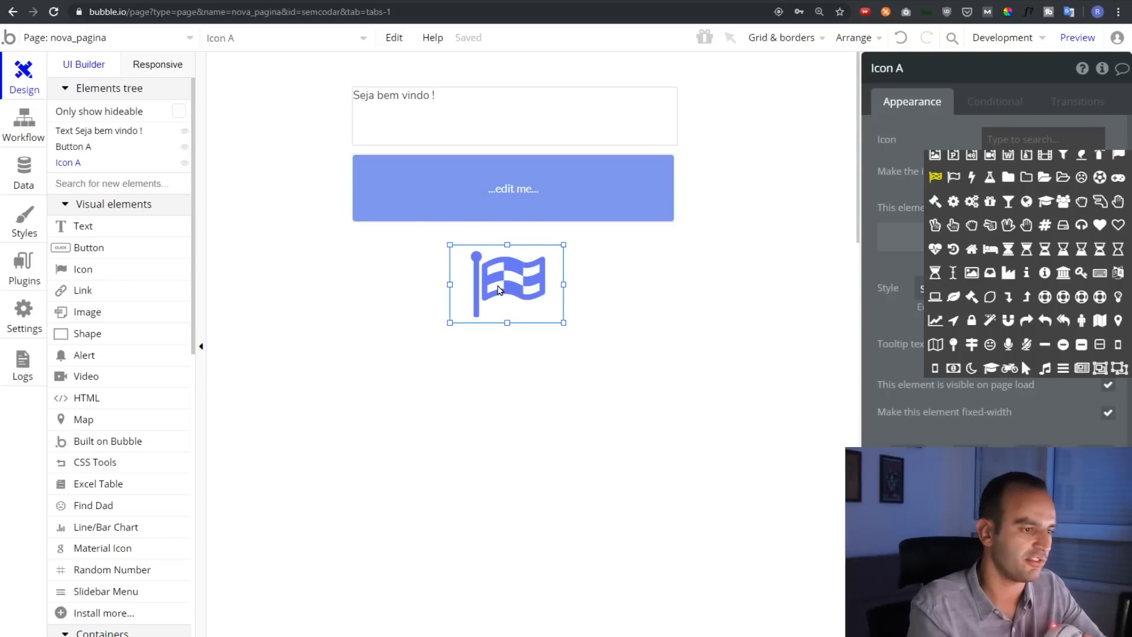
click(498, 289)
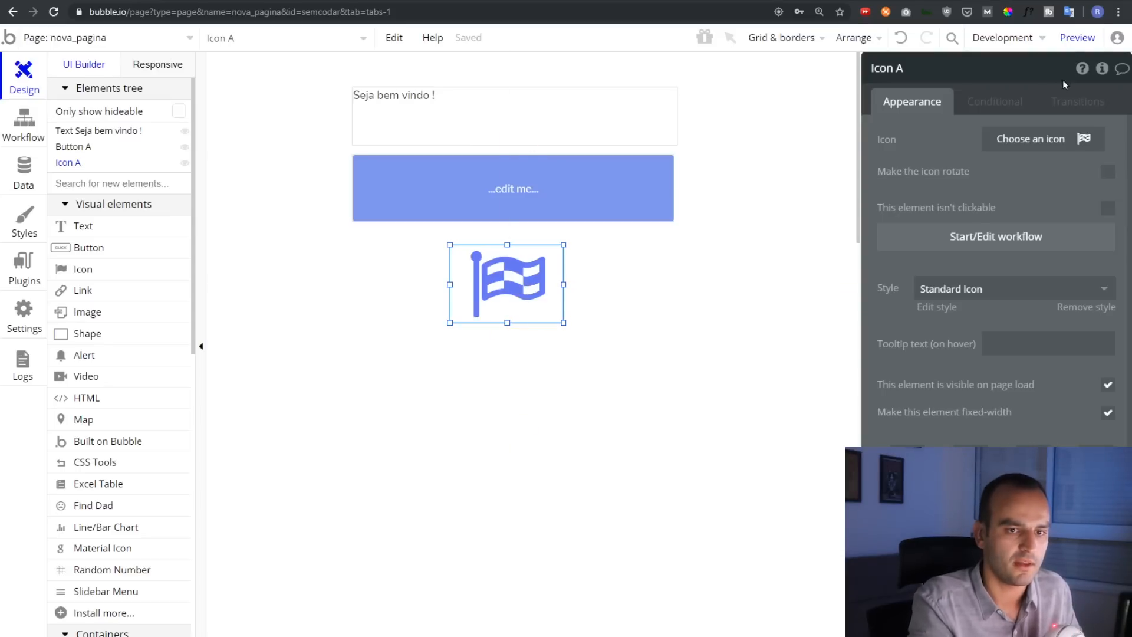
click(1073, 39)
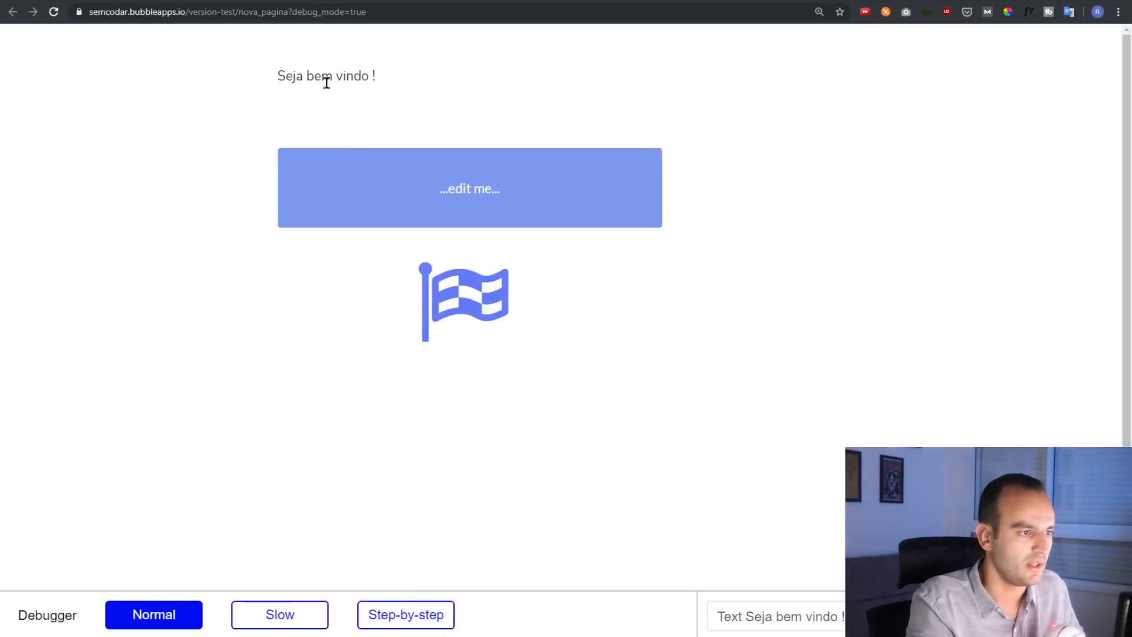
In the debug preview, select the 'Seja bem vindo !' text and test the button, then return to the editor
drag(285, 76, 454, 139)
click(464, 184)
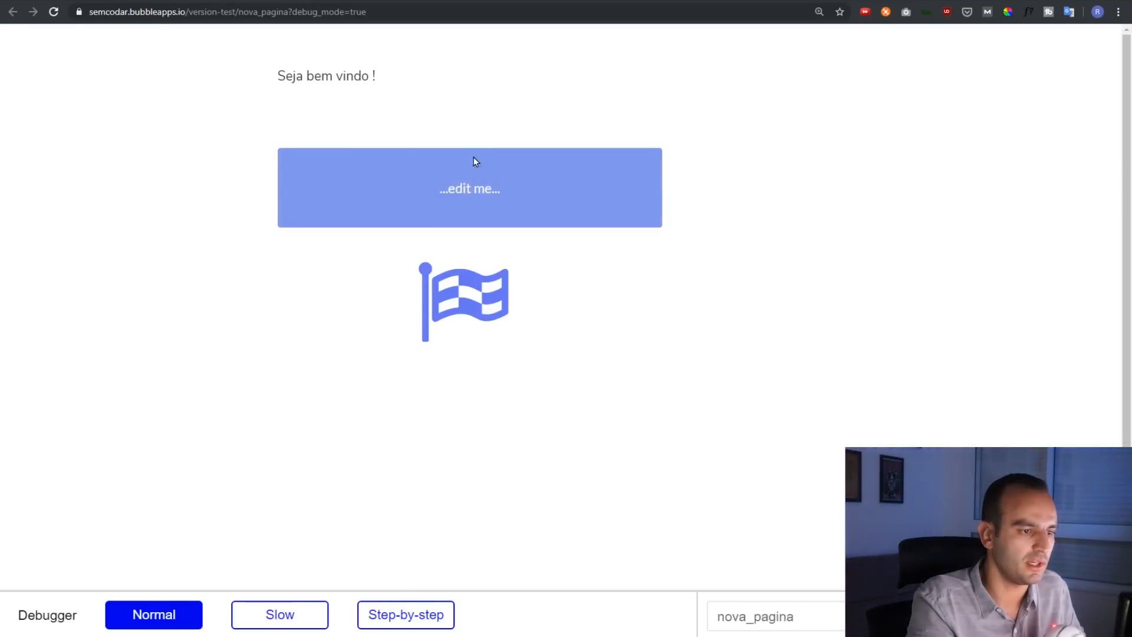
click(465, 190)
click(465, 190)
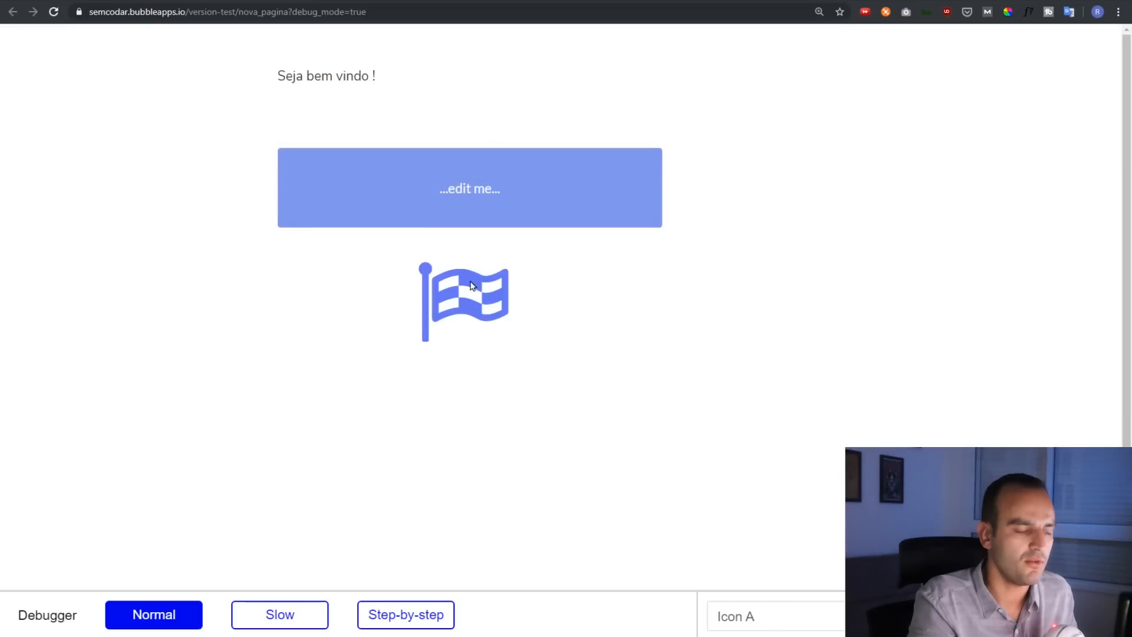
click(90, 0)
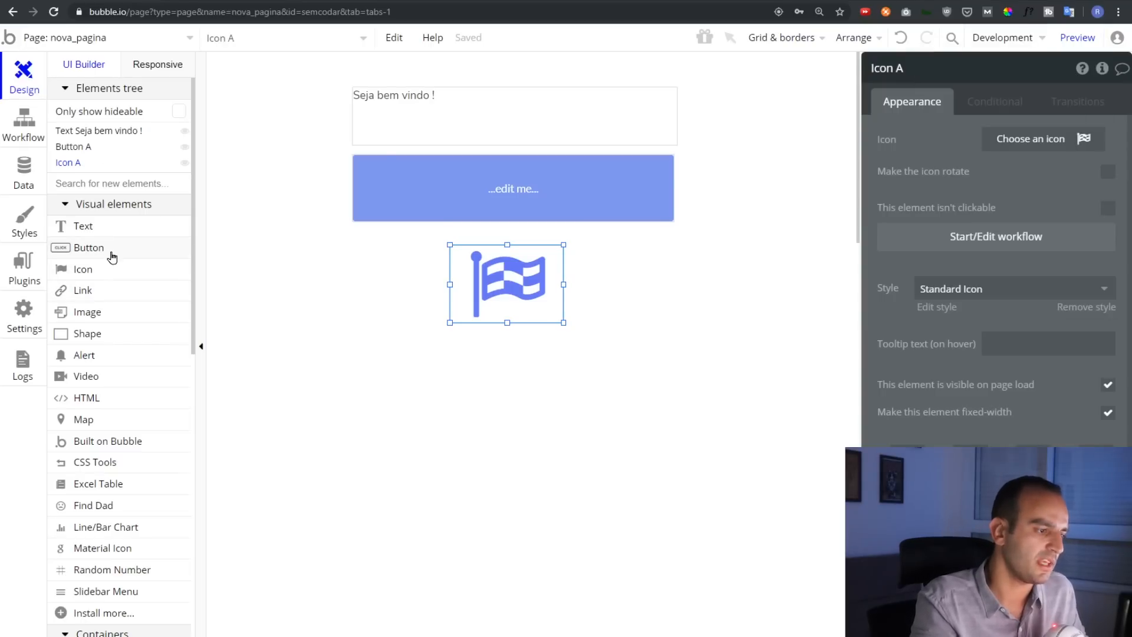
scroll(113, 270, down, 1)
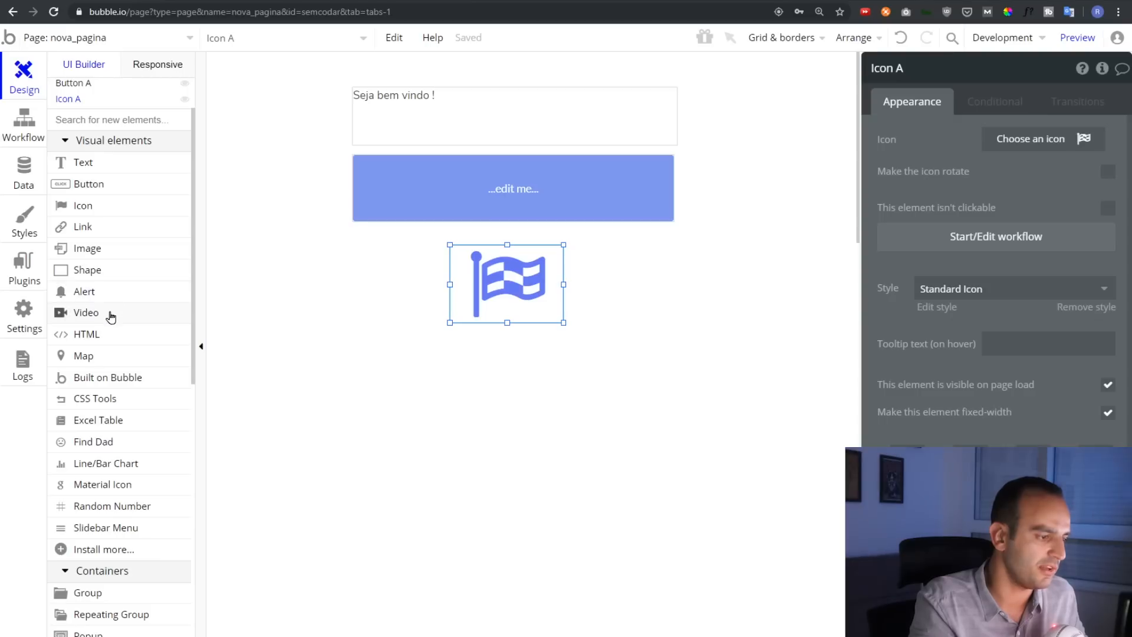
mouse_move(107, 339)
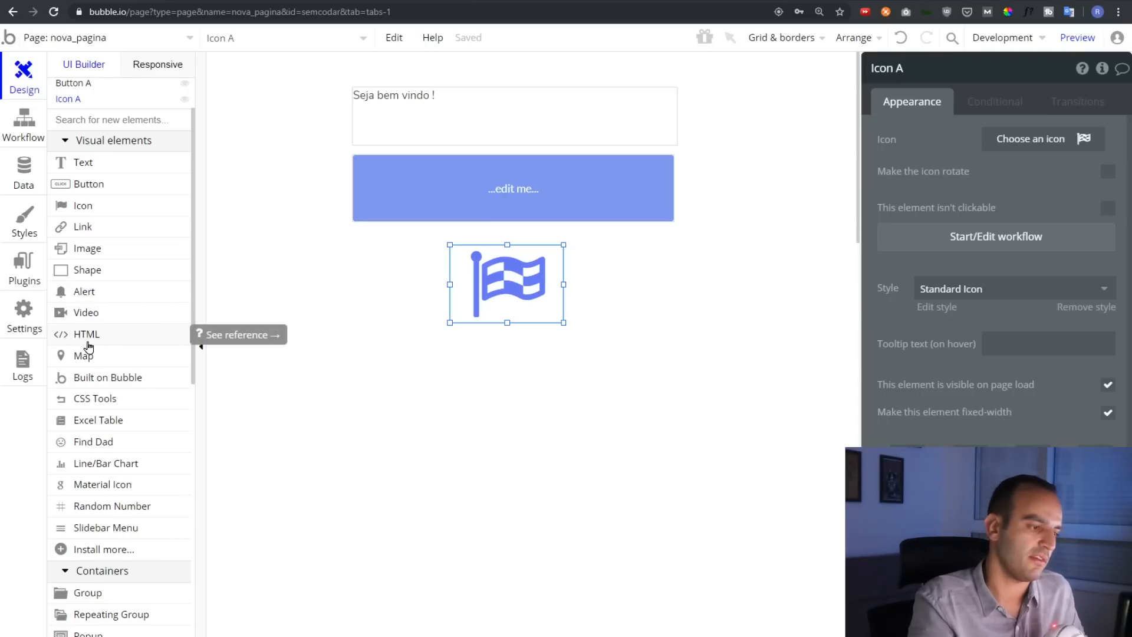
scroll(89, 300, down, 1)
scroll(113, 289, down, 1)
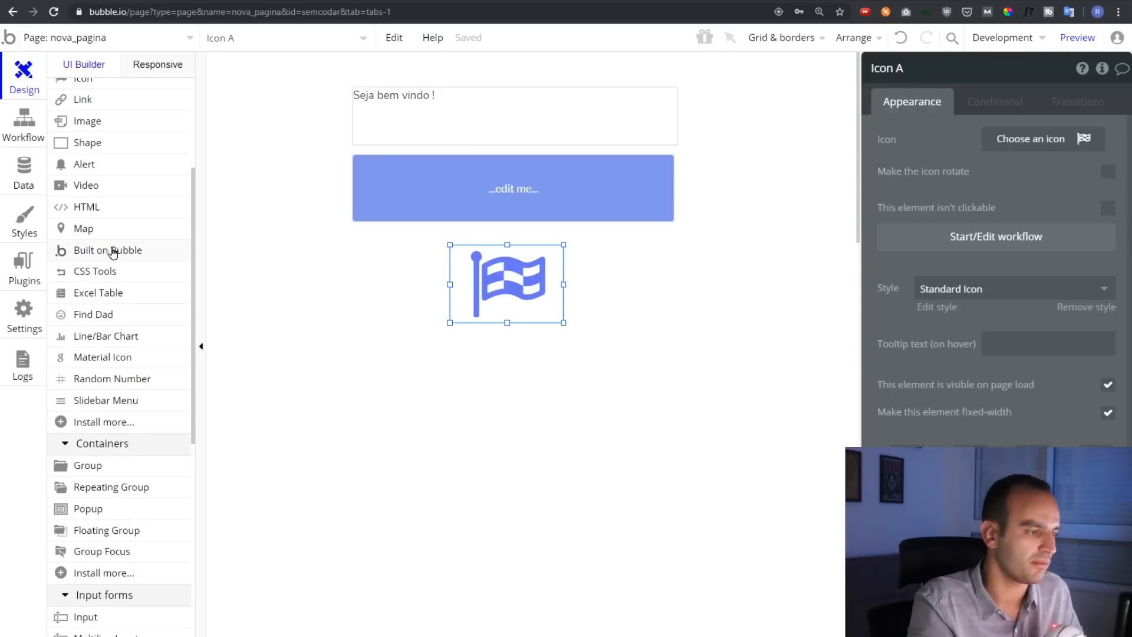
mouse_move(104, 238)
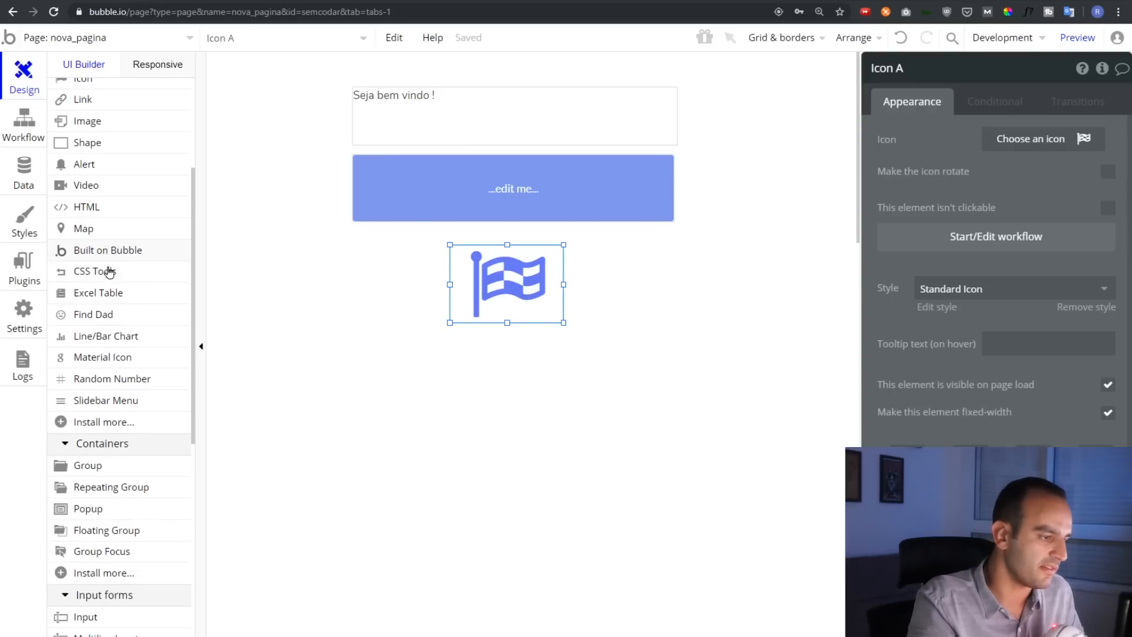
scroll(115, 322, down, 2)
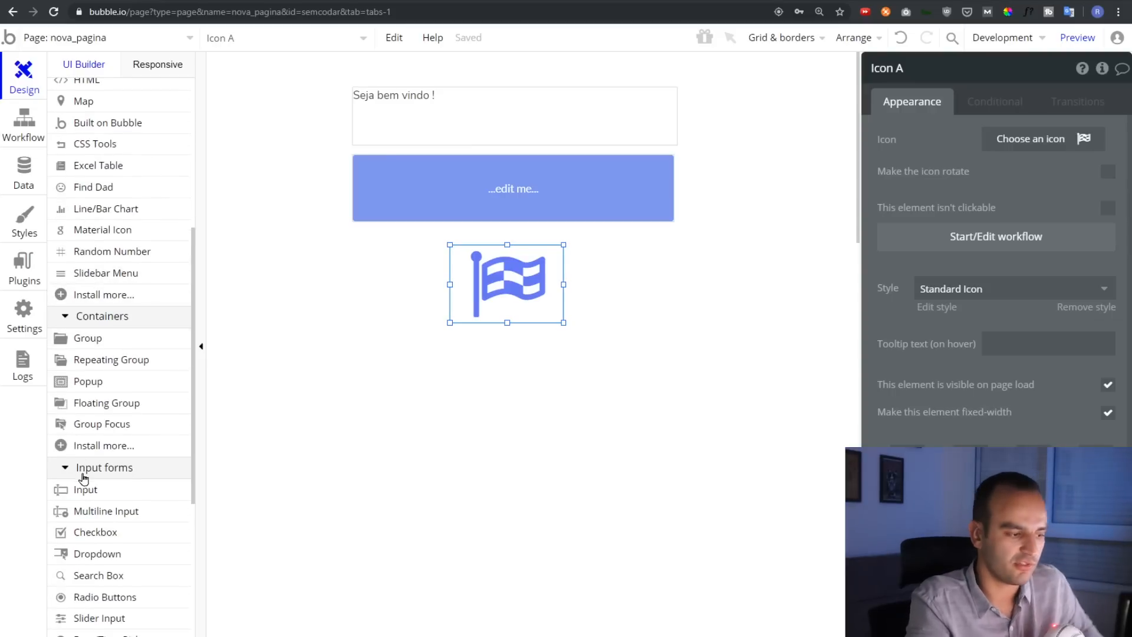
scroll(83, 479, down, 2)
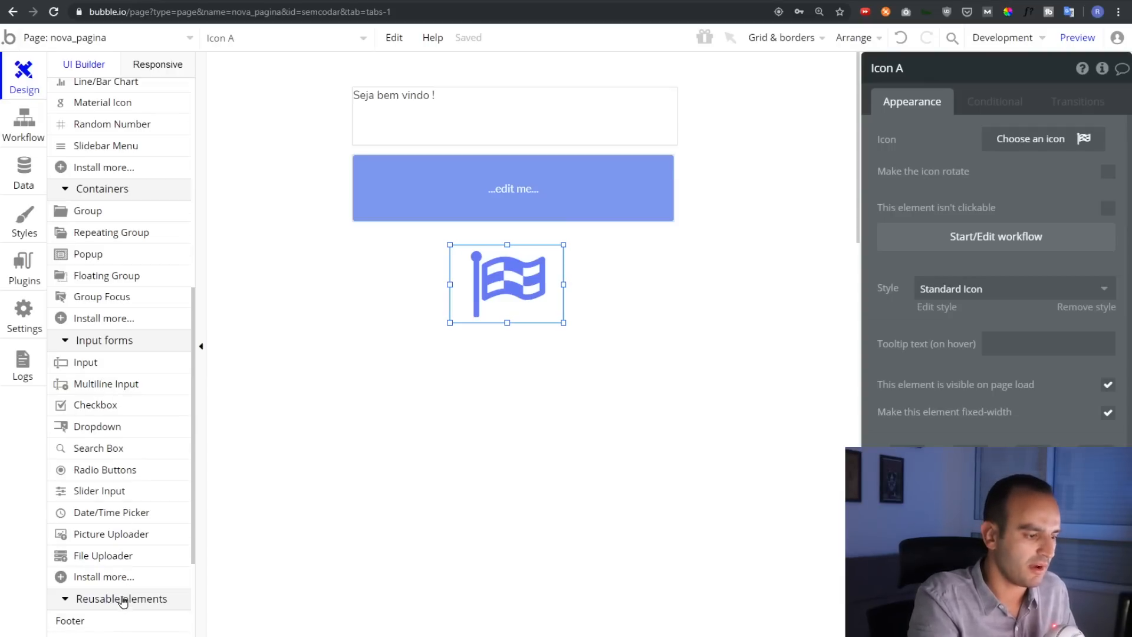
scroll(117, 589, down, 3)
scroll(112, 566, up, 15)
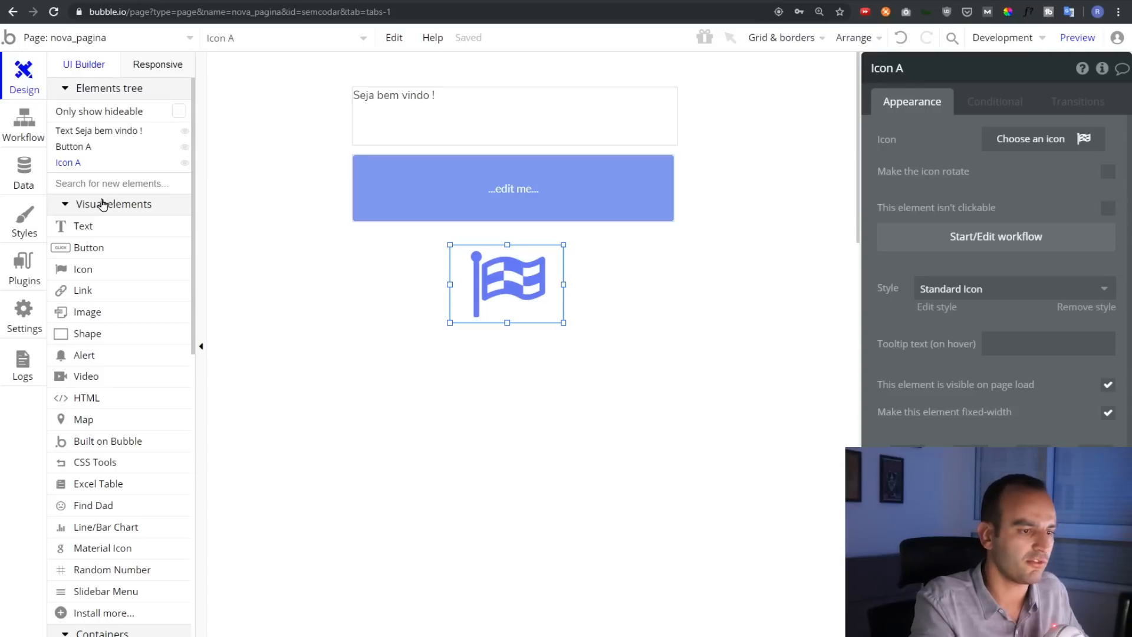
click(635, 380)
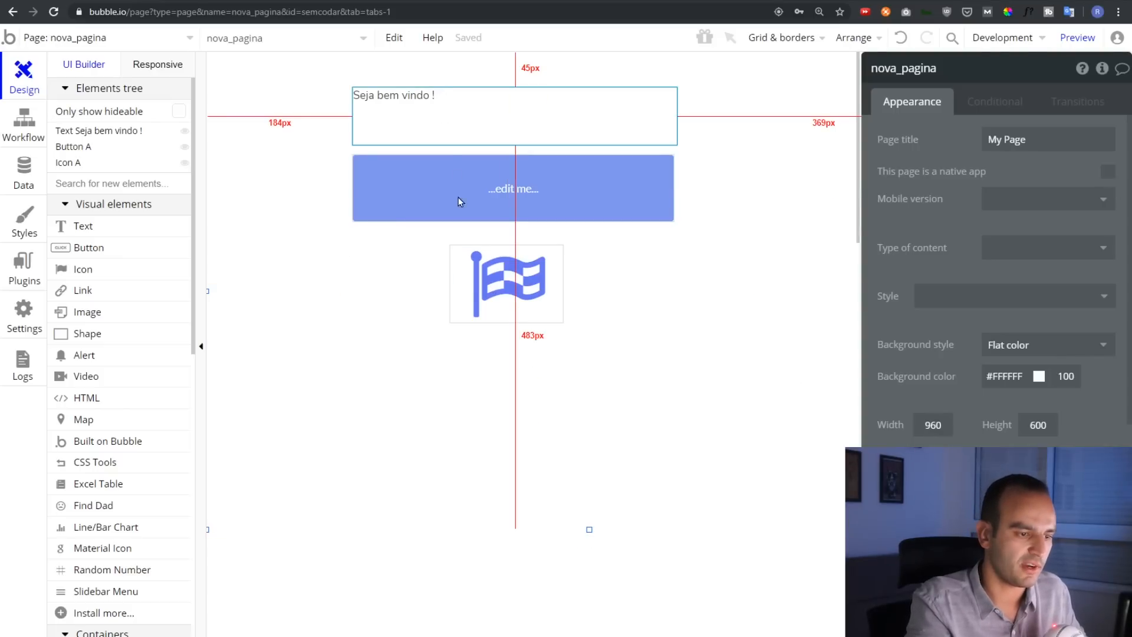
Rename the icon to Icone Bandeira, swap the flag for a gavel, and resize it
click(506, 282)
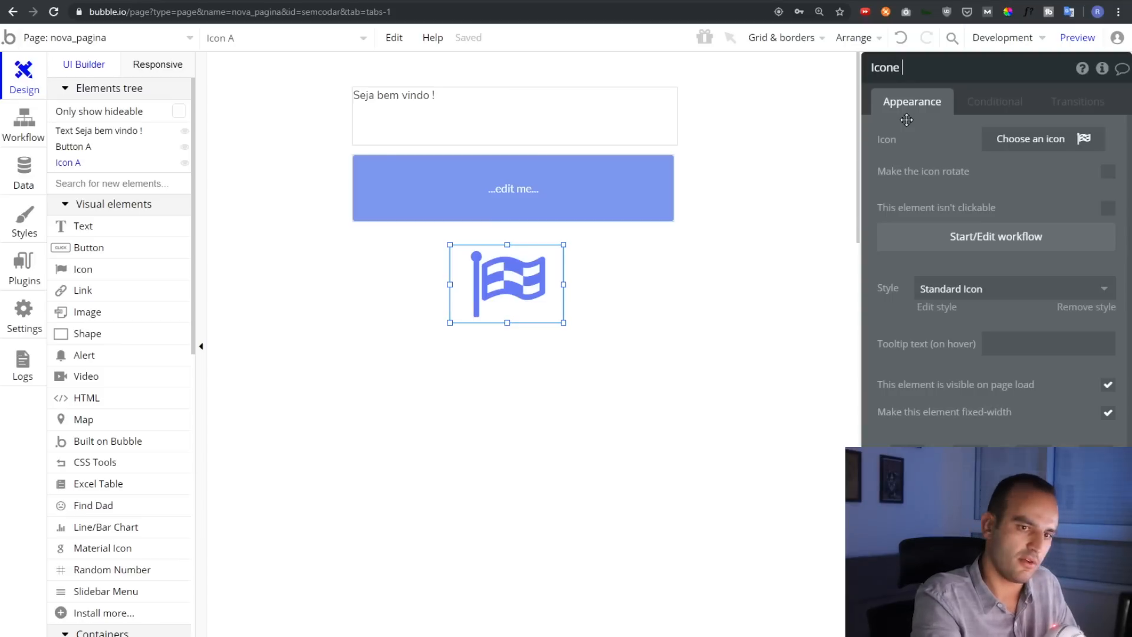
text(ndeira)
click(899, 143)
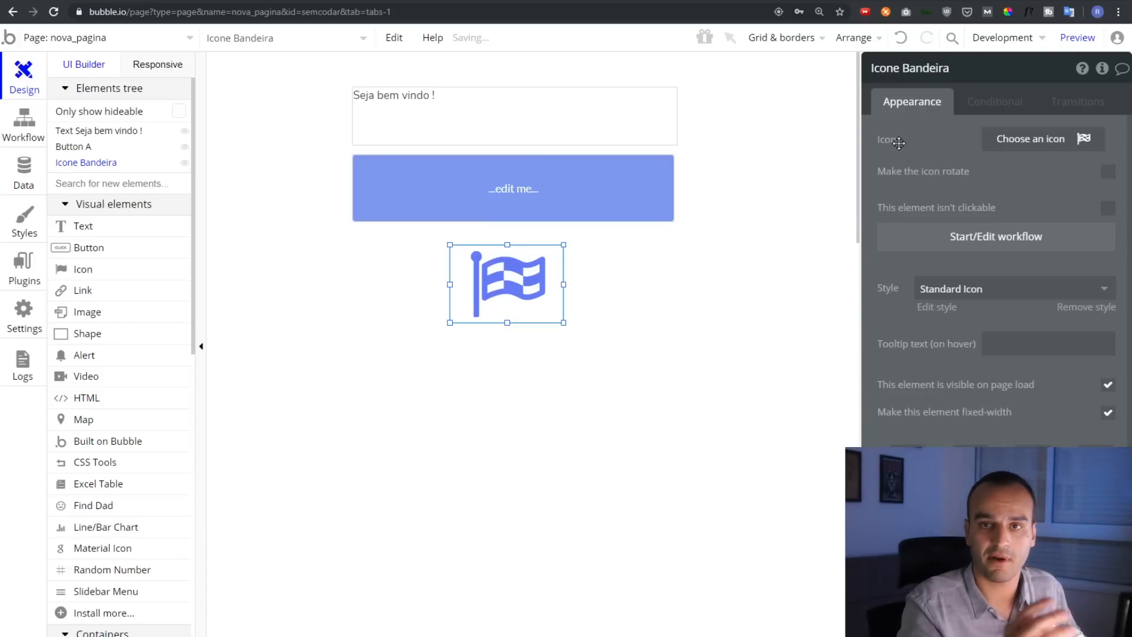
click(1028, 149)
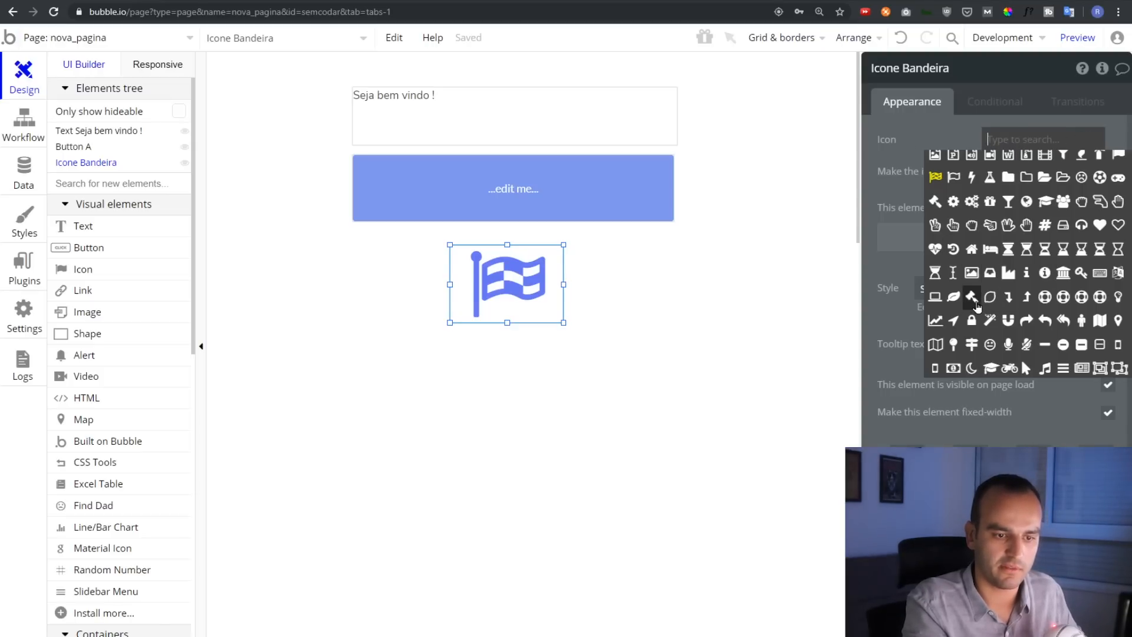
click(972, 298)
drag(563, 323, 553, 341)
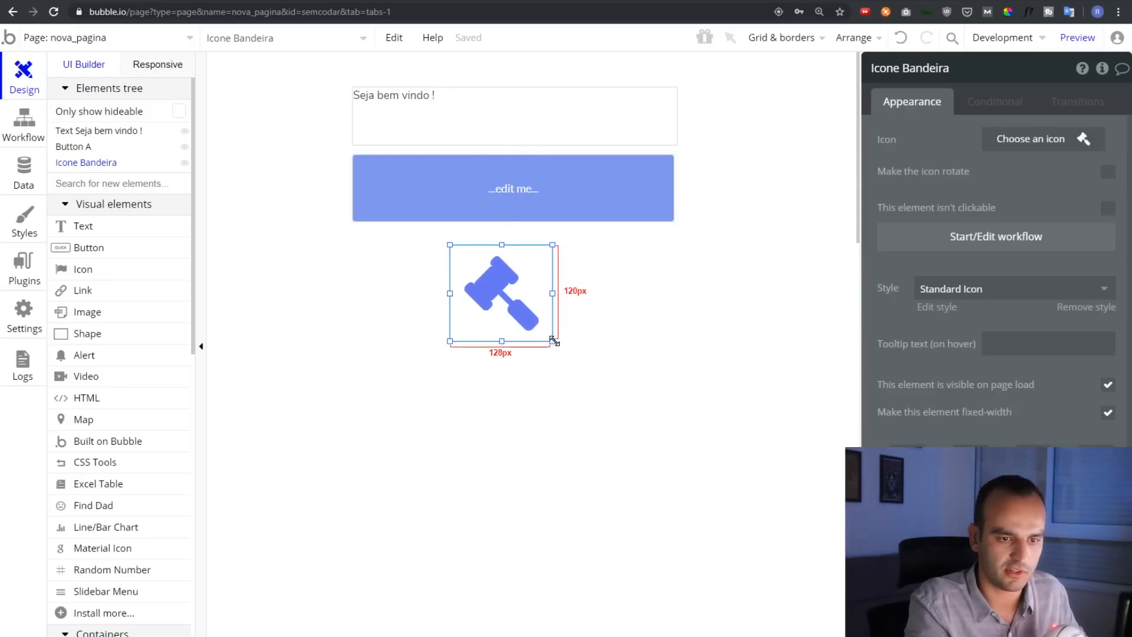
Toggle spinning off, keep Standard Icon style, set tooltip 'Esse é um martelo', and preview
click(1108, 171)
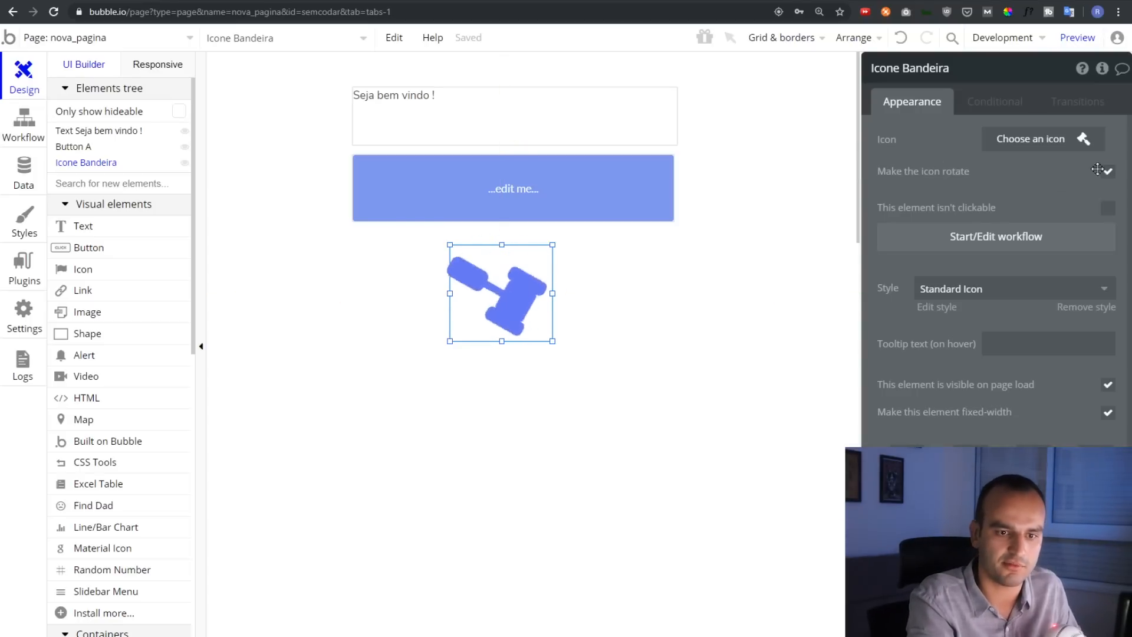
click(1108, 172)
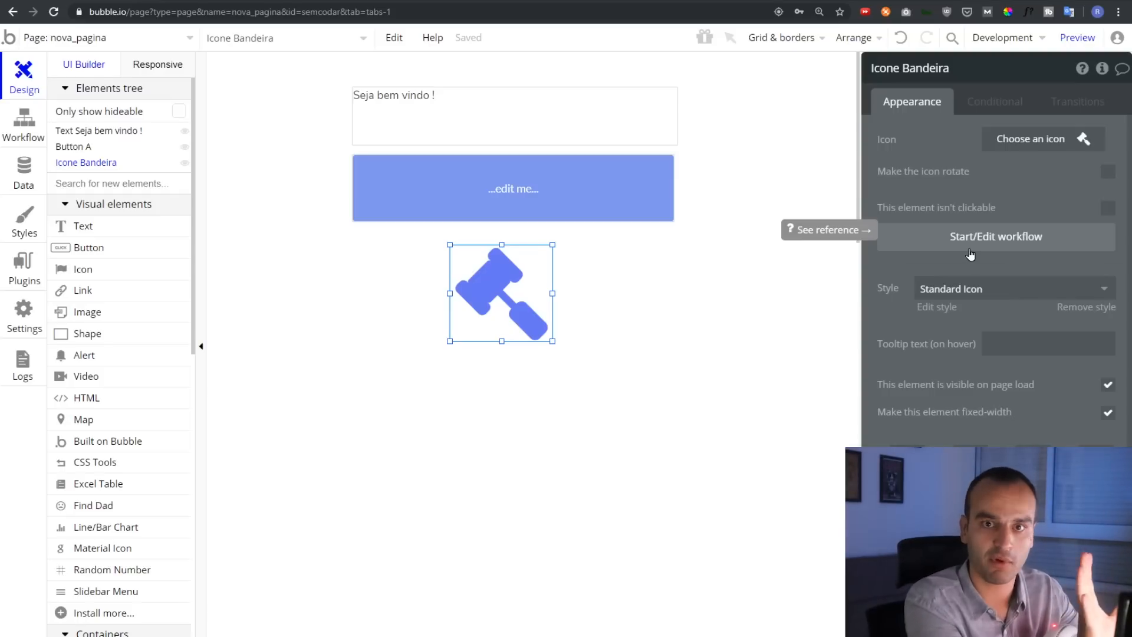
click(989, 300)
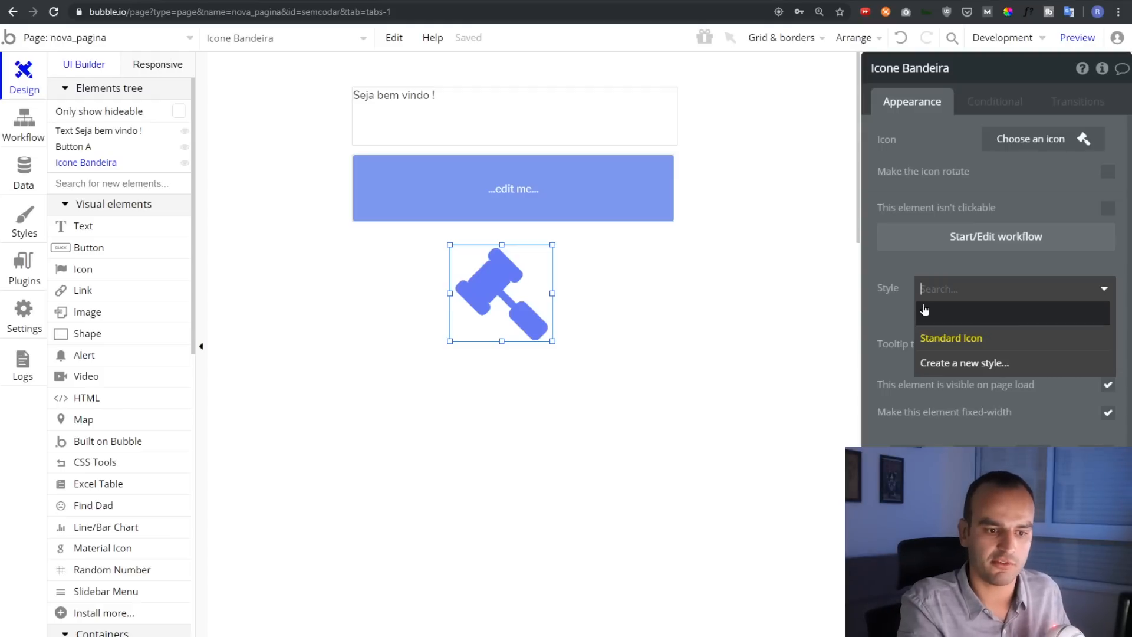
click(943, 338)
scroll(903, 285, down, 1)
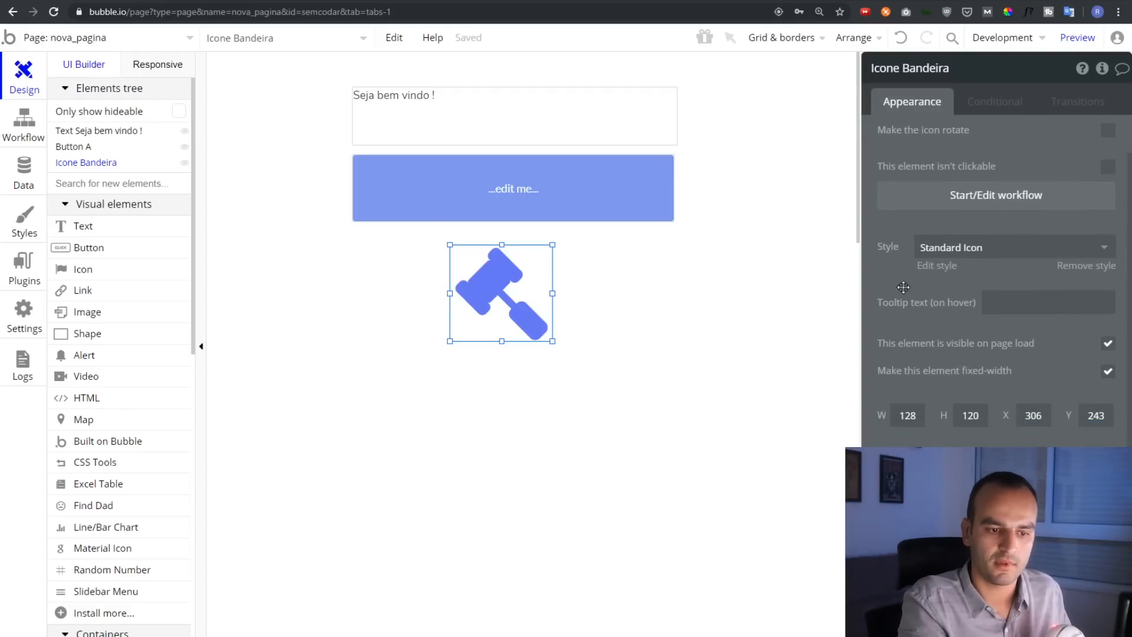
click(1011, 305)
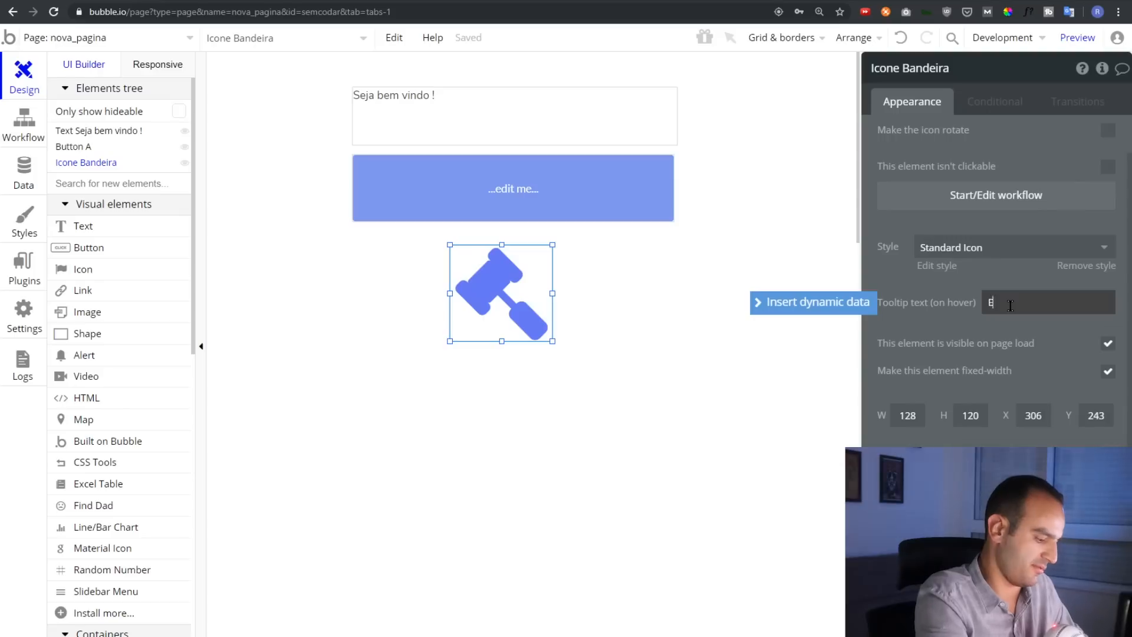
text(Esse é um martelo)
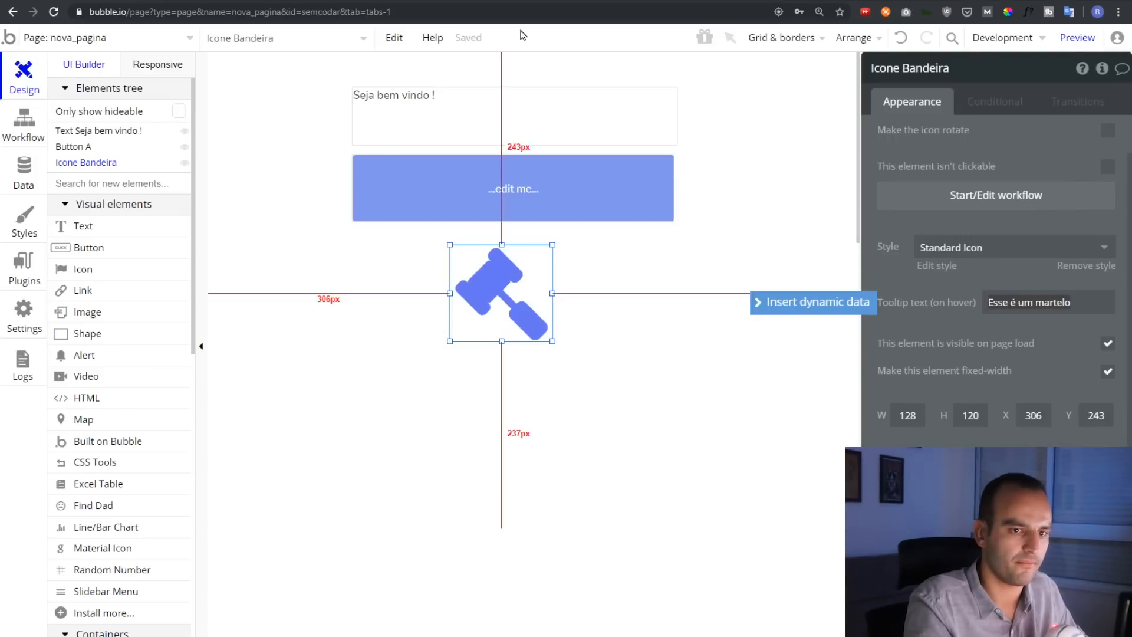
click(1099, 44)
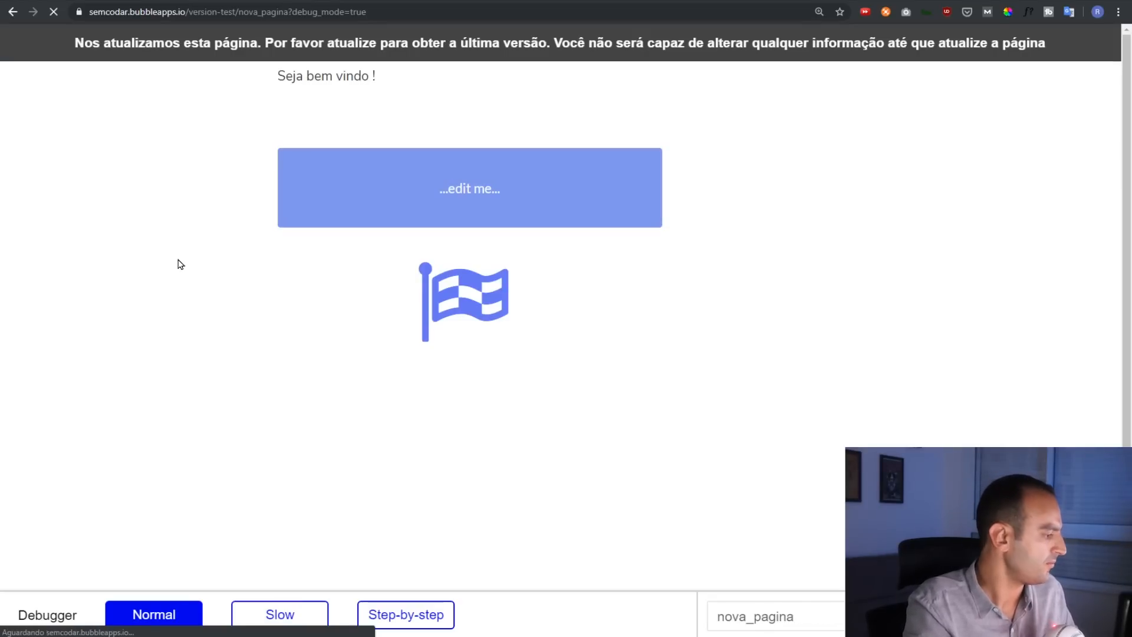
Reload the preview to see the gavel's 'Esse é um martelo' tooltip, then go back to the editor
key(F5)
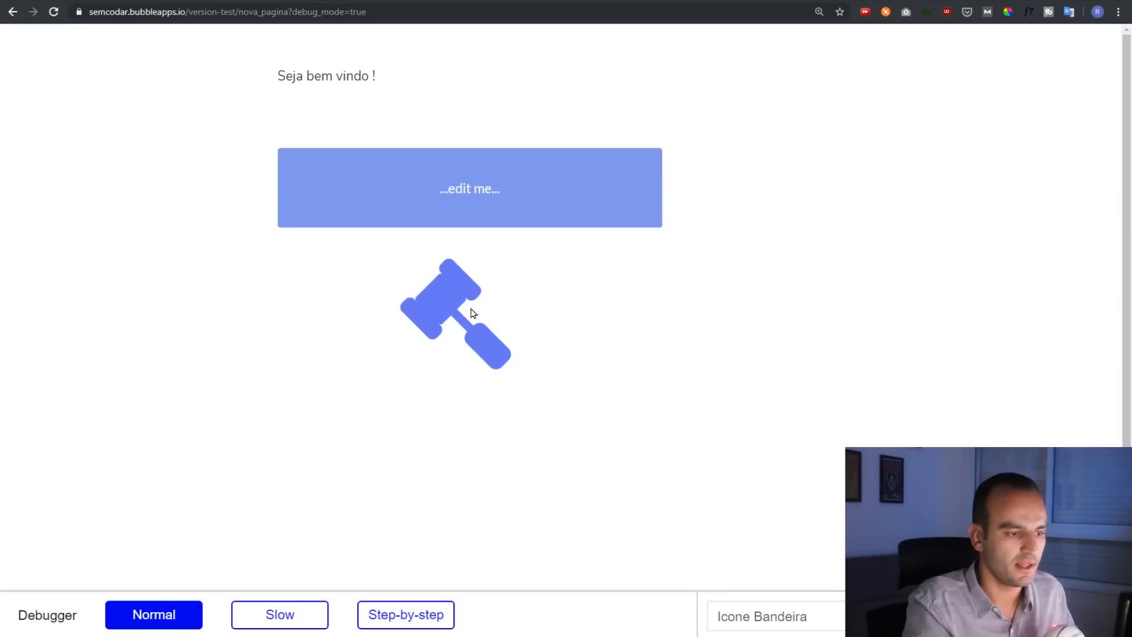
mouse_move(459, 306)
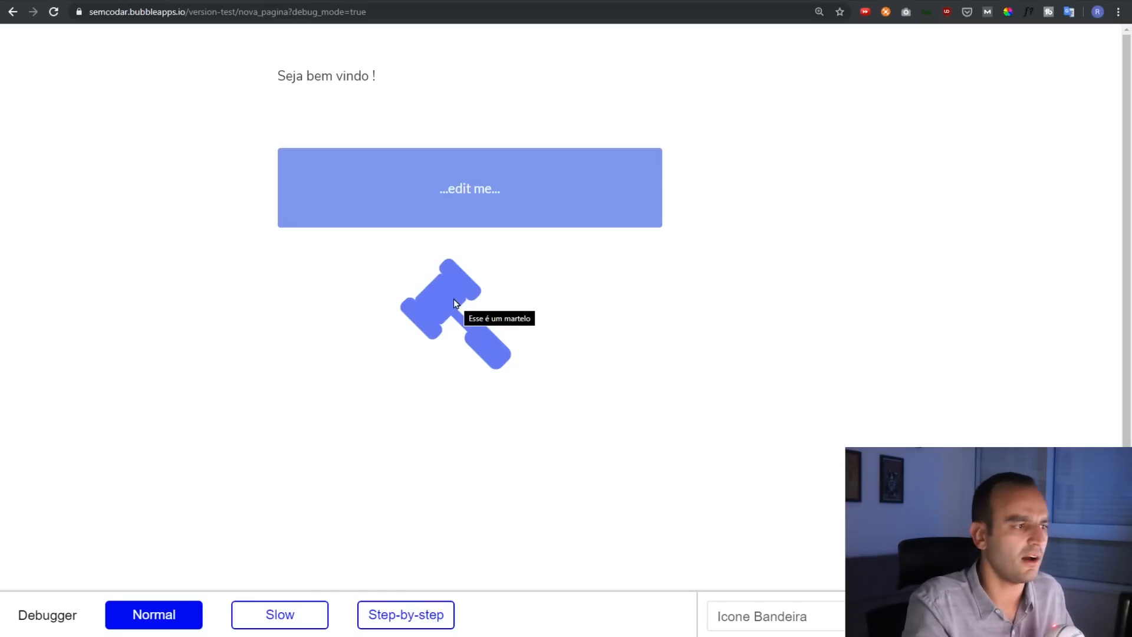
click(64, 2)
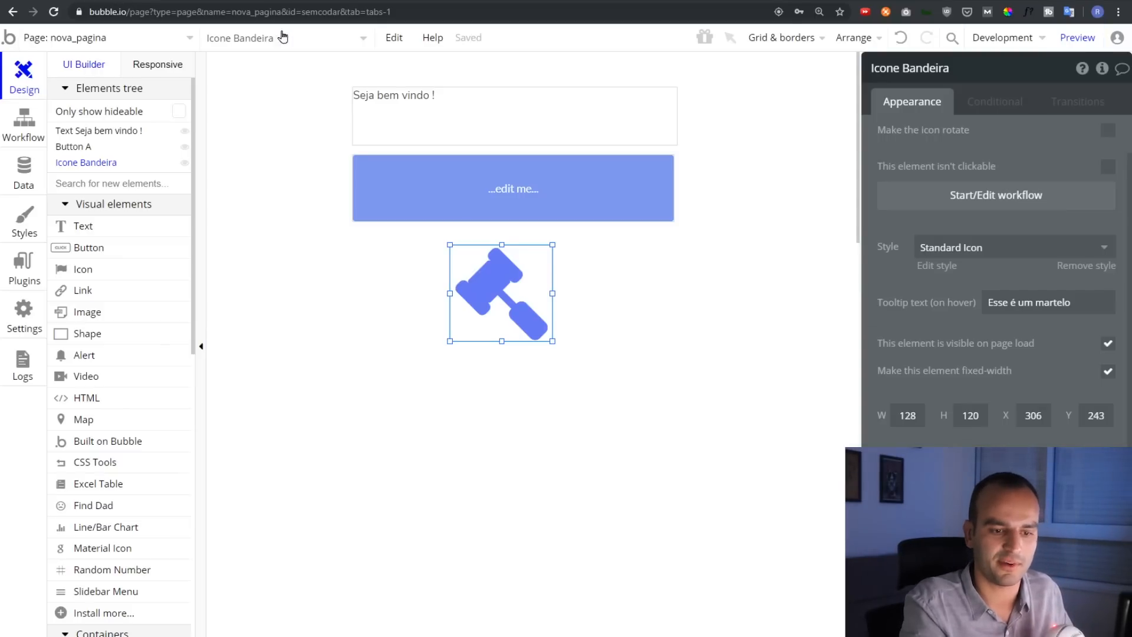
Toggle the gavel icon's 'visible on page load' off and back on, then size it 200 by 200
click(1108, 344)
click(1108, 345)
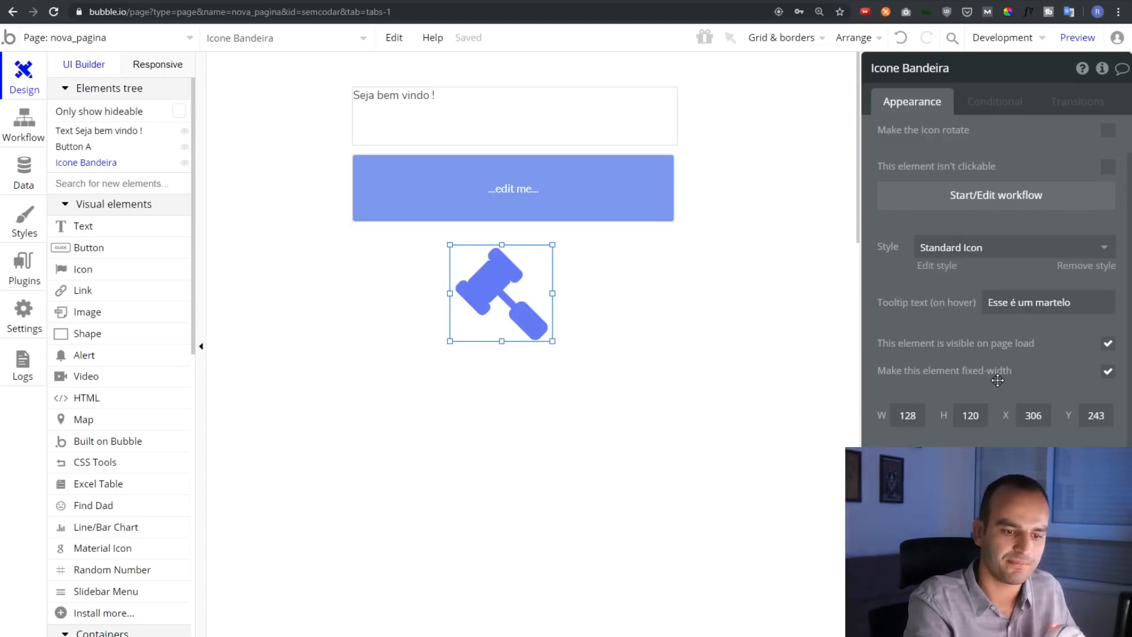
click(900, 411)
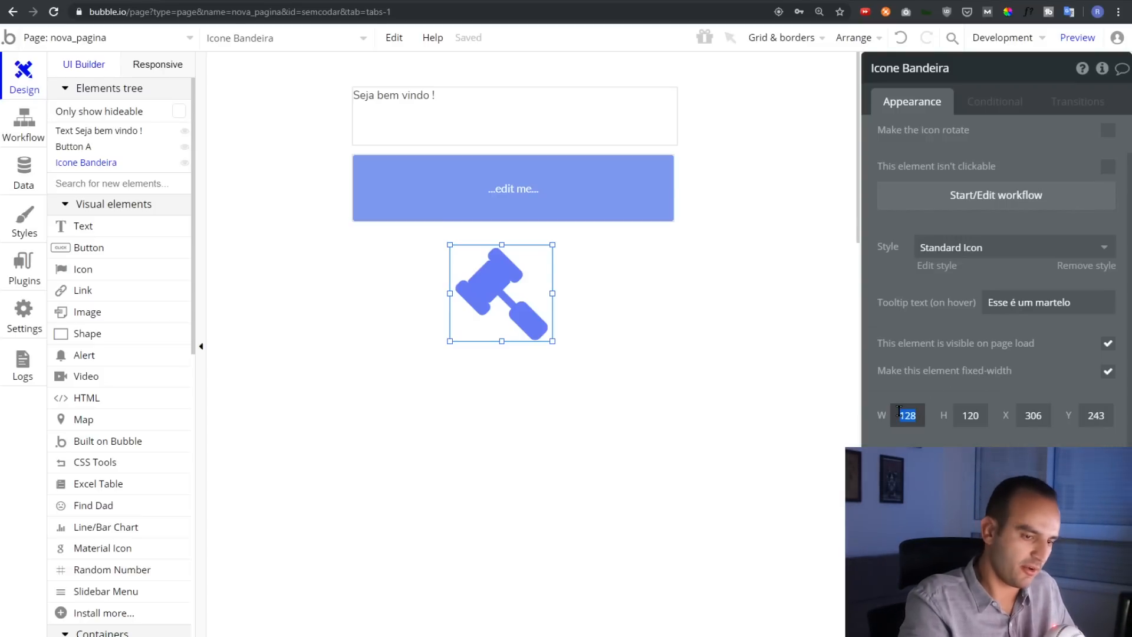
text(200)
key(Tab)
text(200)
key(Tab)
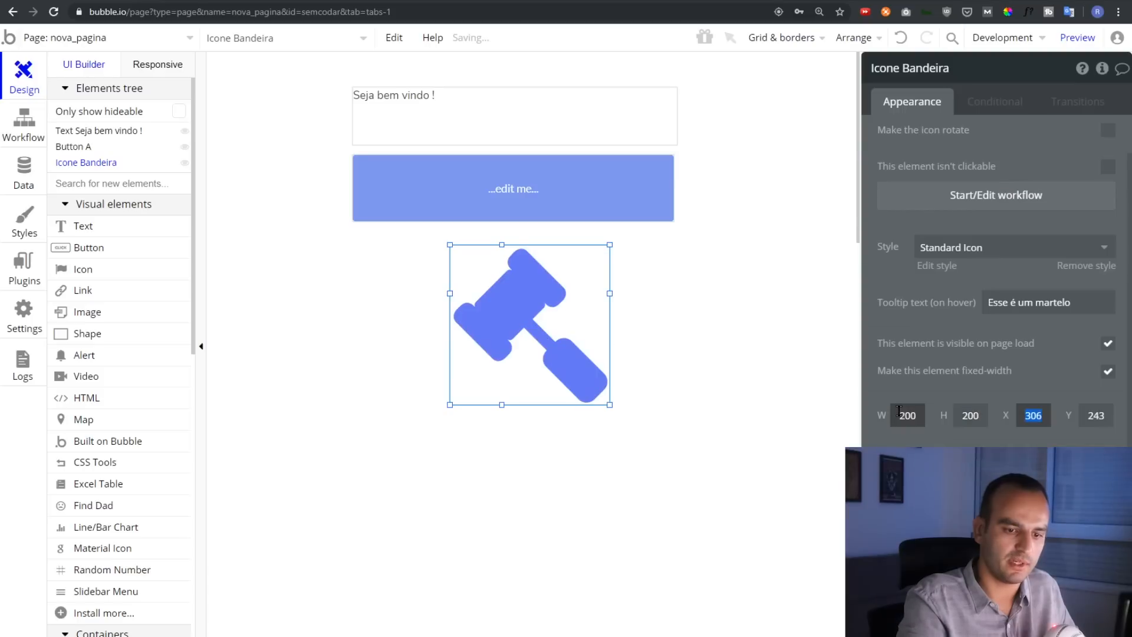
Set the icon's X to 100 and Y to 200, then drag it below the button to X 245, Y 258
text(100)
key(Tab)
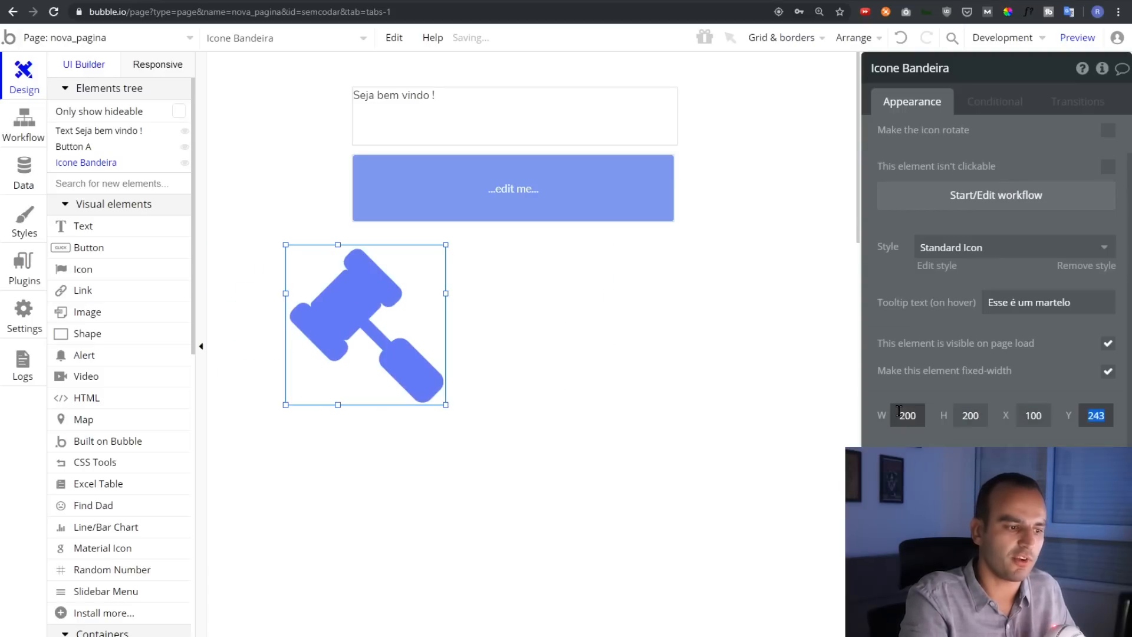
text(500)
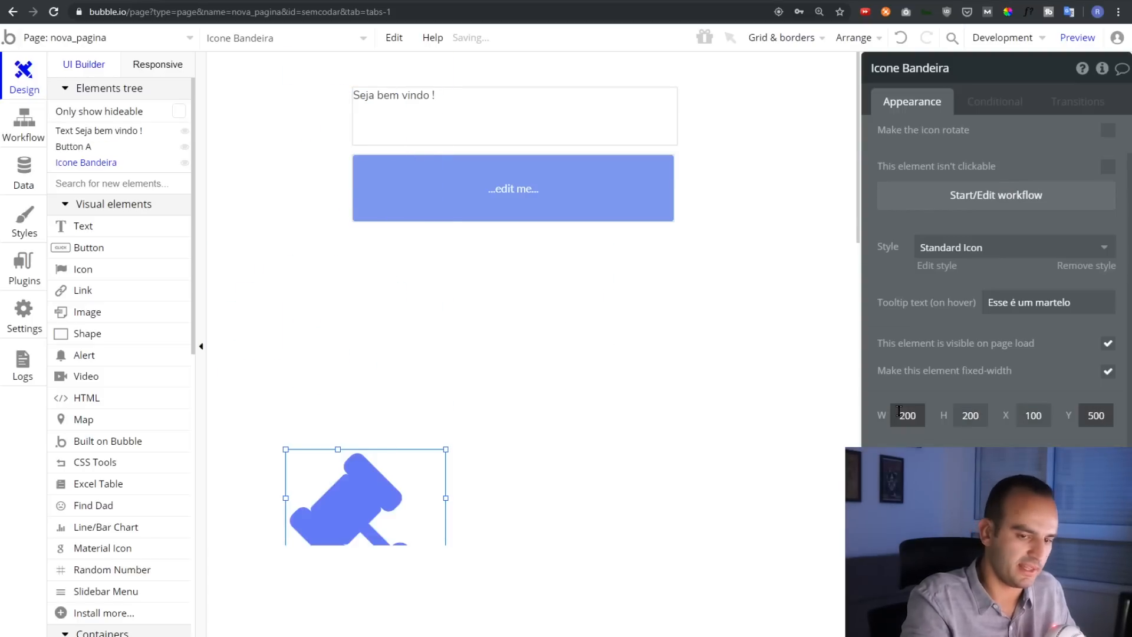
text(200)
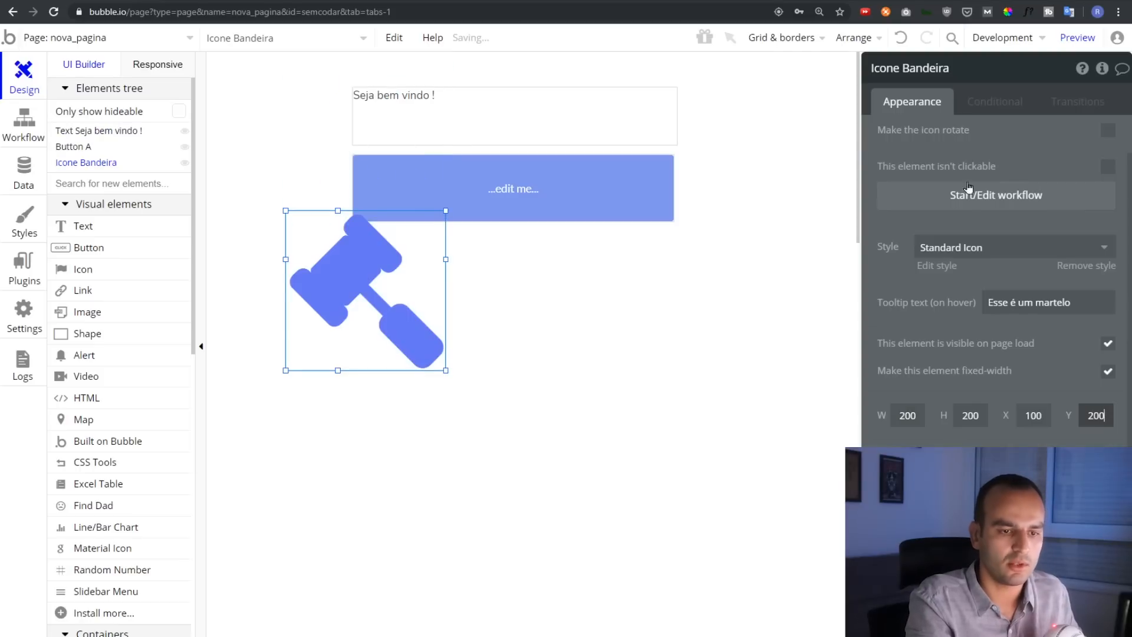
drag(353, 276, 469, 324)
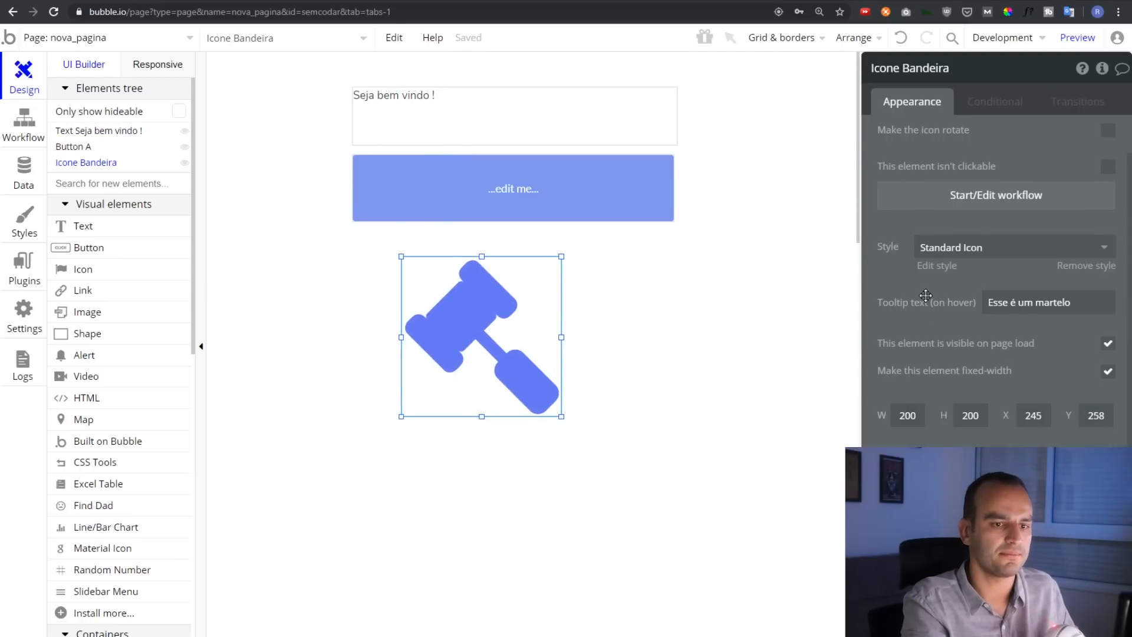
click(990, 113)
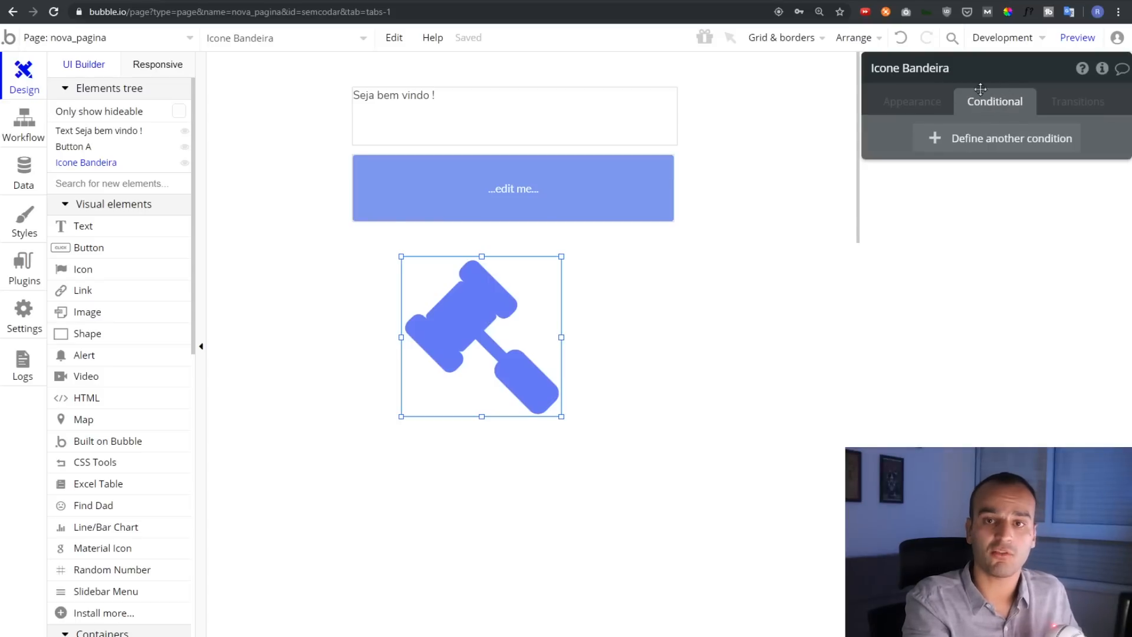
Add a 'When This Icon is hovered' condition to the gavel icon that changes its Icon color
click(955, 137)
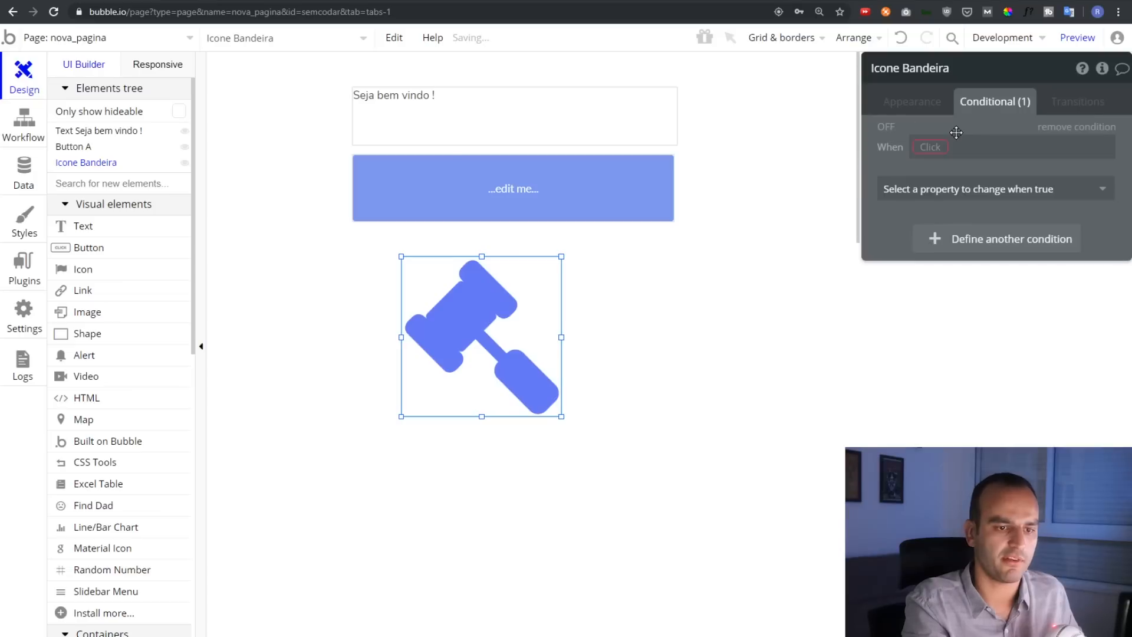
click(931, 148)
click(939, 165)
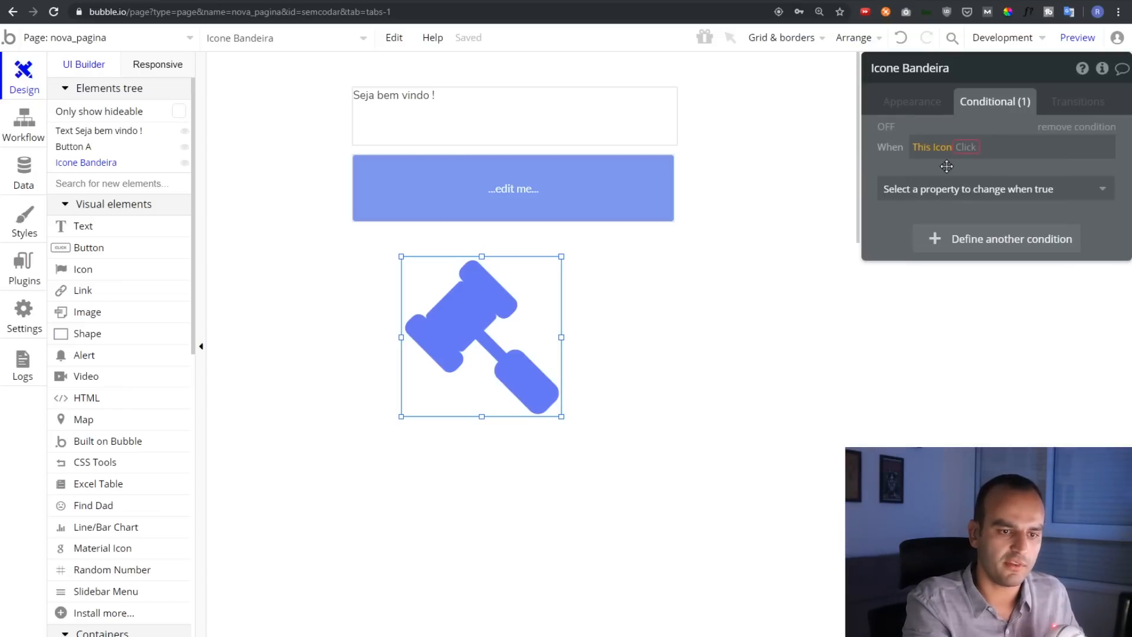
click(999, 195)
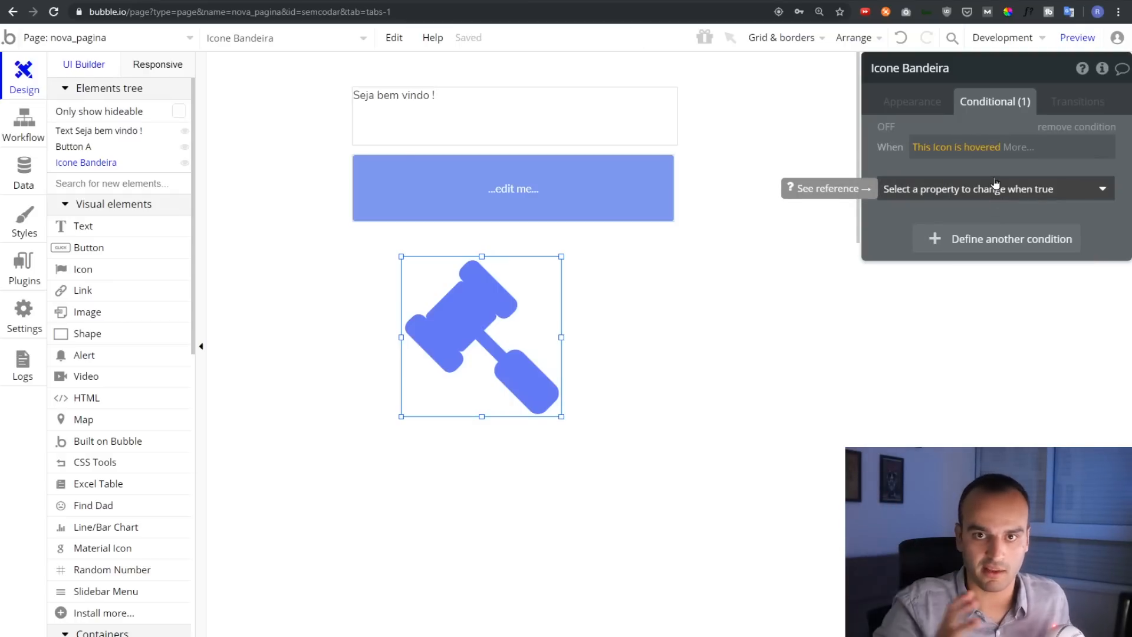
click(996, 187)
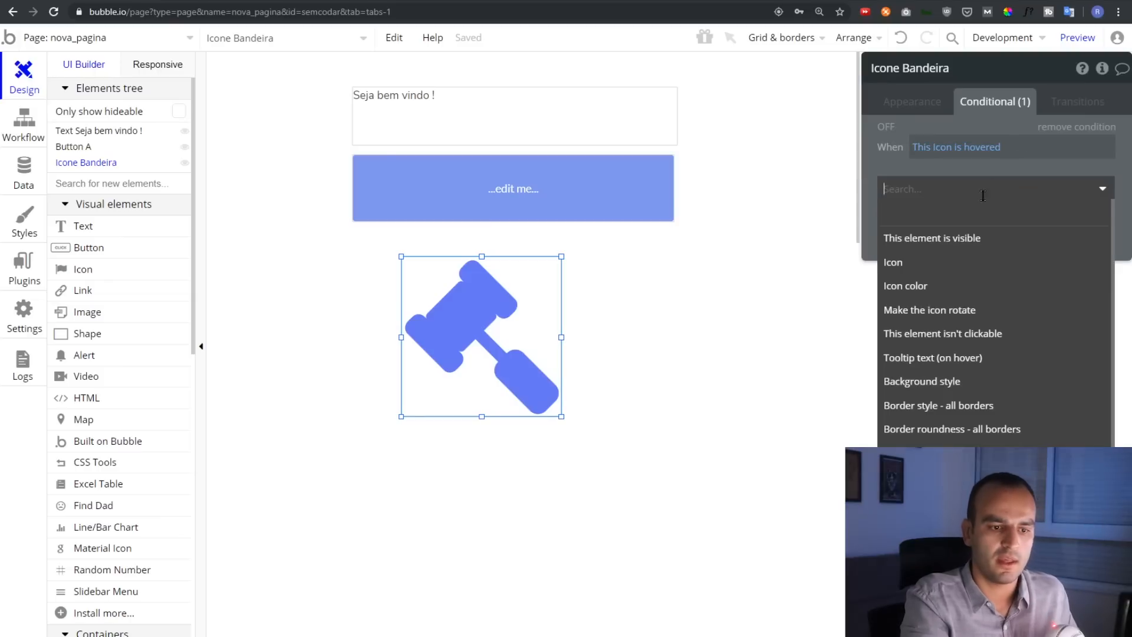
click(954, 286)
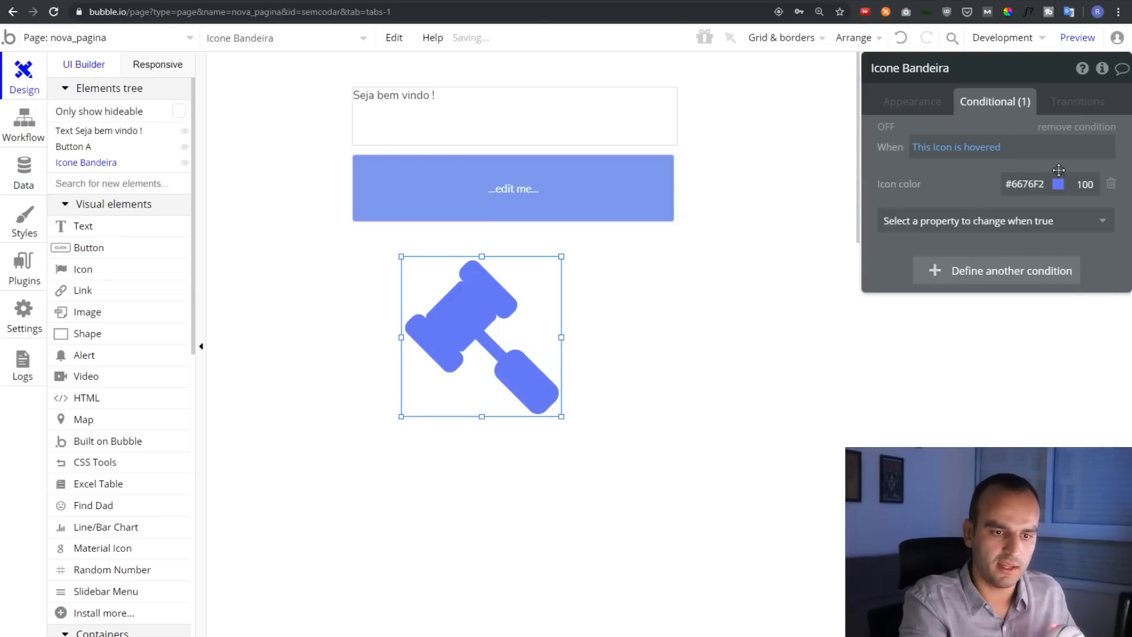
click(1016, 184)
Make the hover colour red #FF4444 and confirm in the preview that the gavel turns red
click(987, 327)
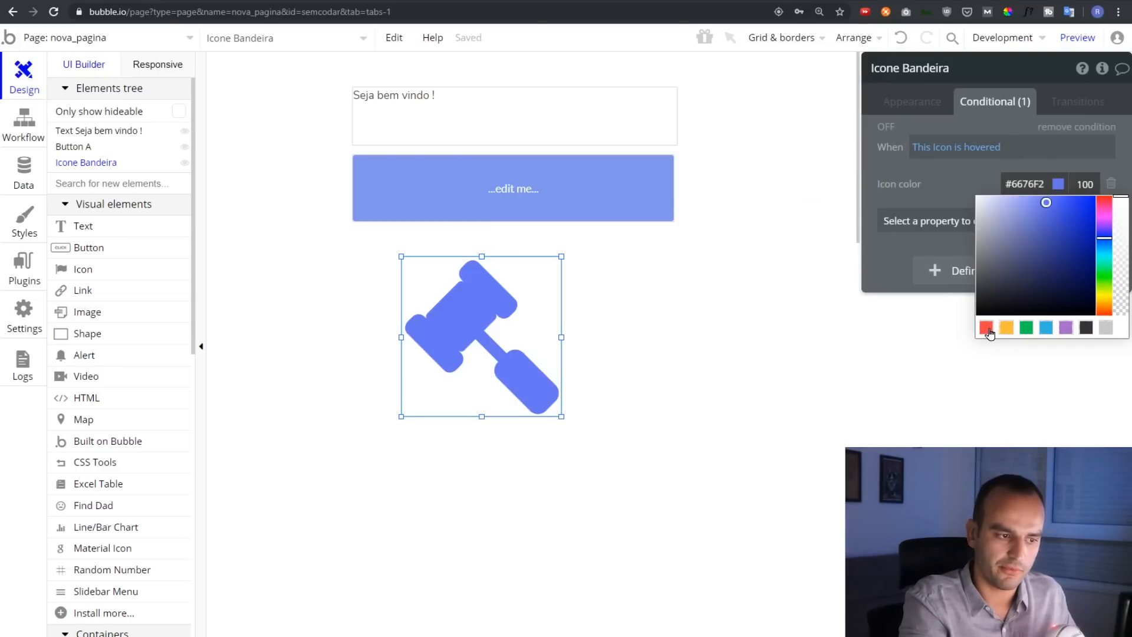
click(1079, 39)
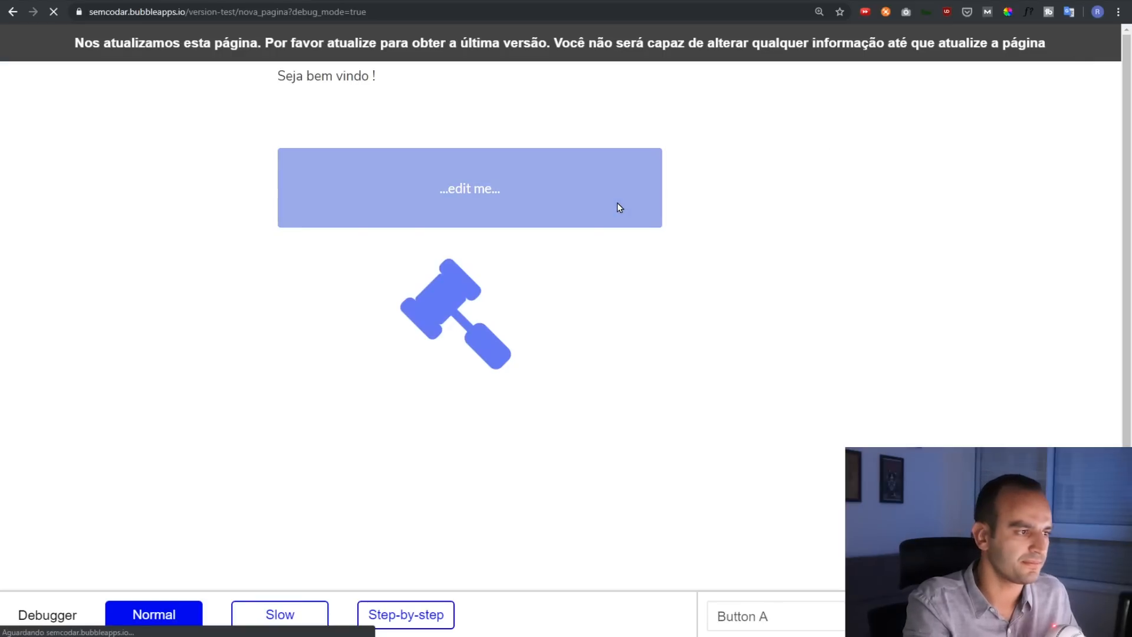
key(F5)
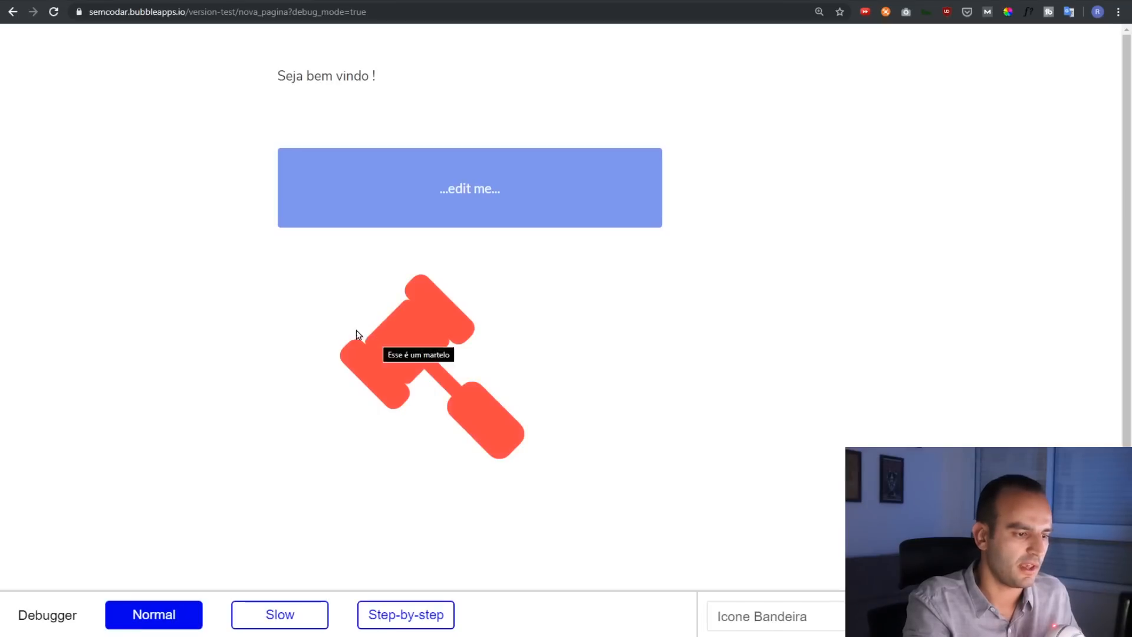
click(387, 345)
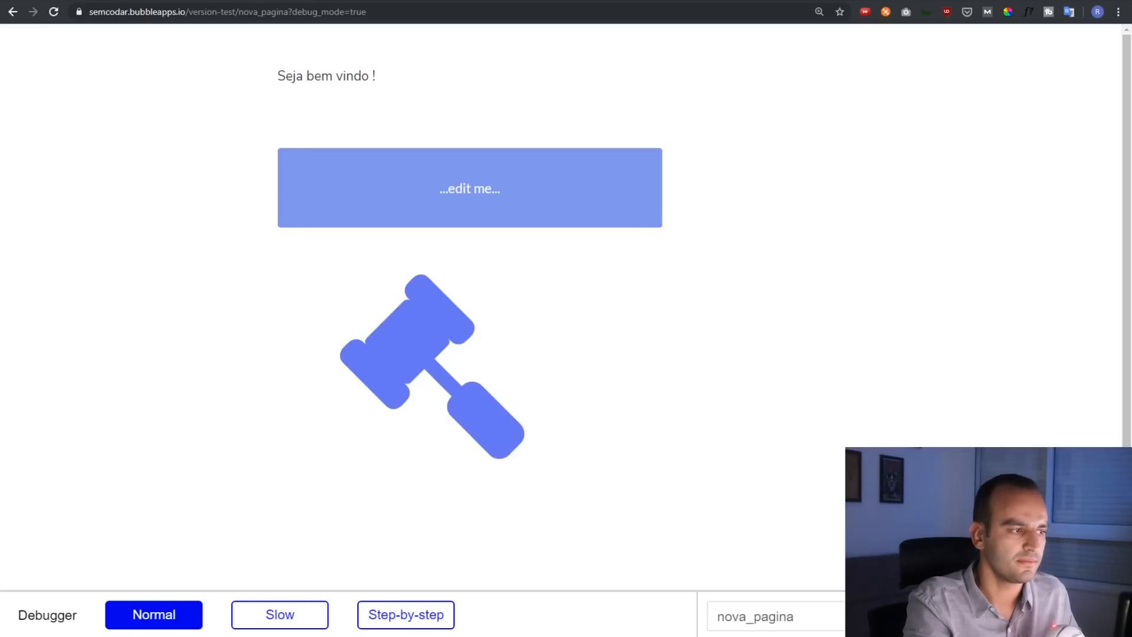
click(92, 1)
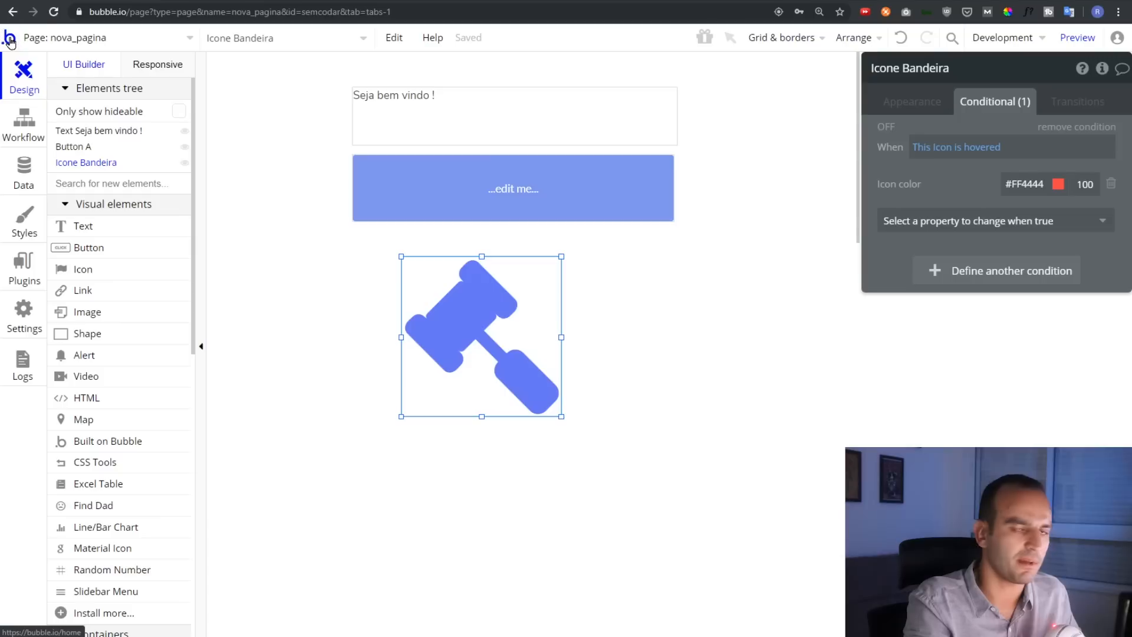
click(131, 39)
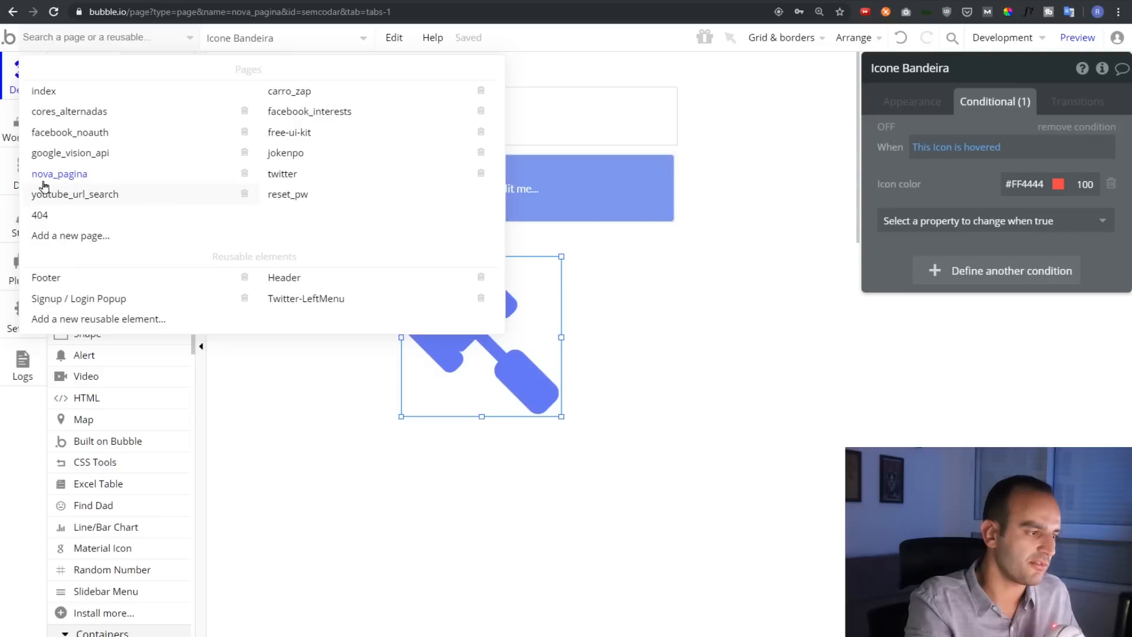
mouse_move(86, 182)
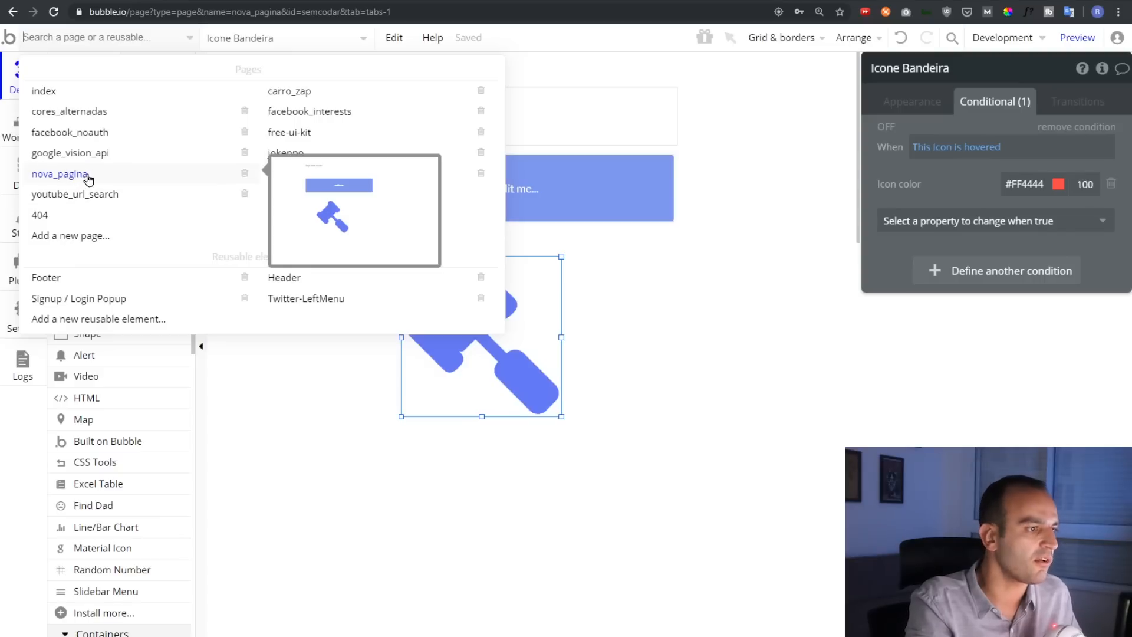
click(263, 39)
click(262, 39)
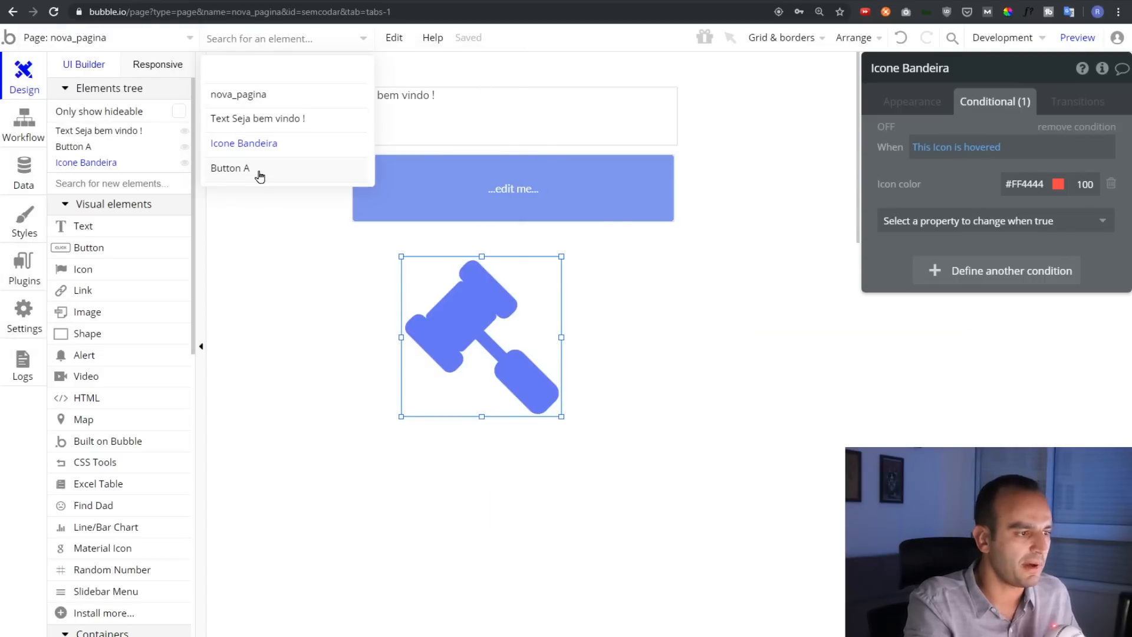
mouse_move(239, 105)
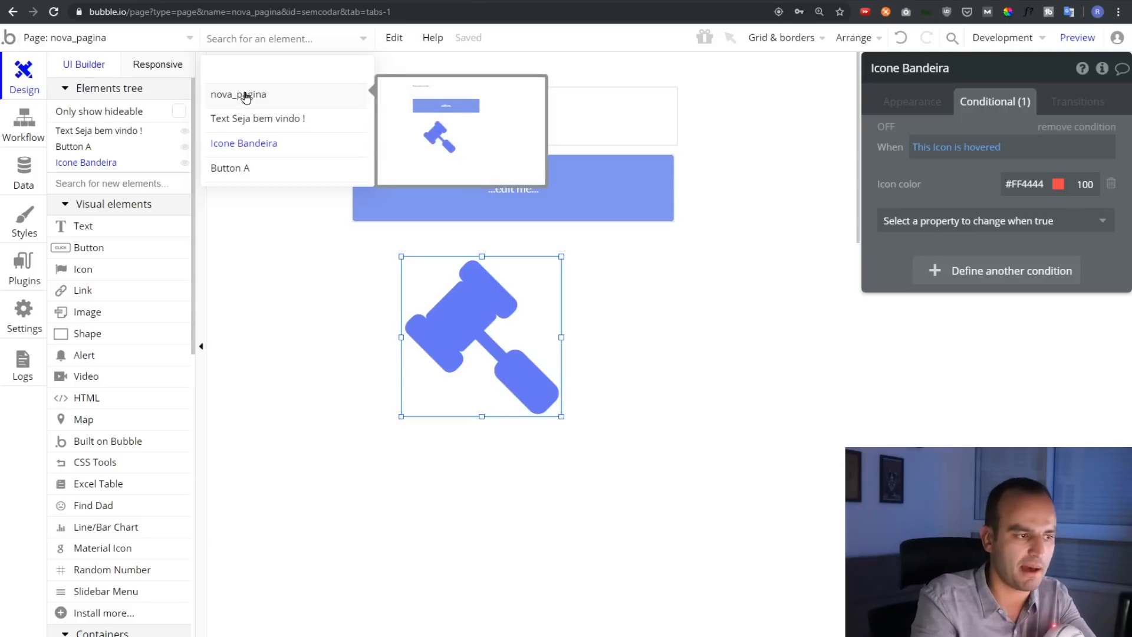
click(268, 120)
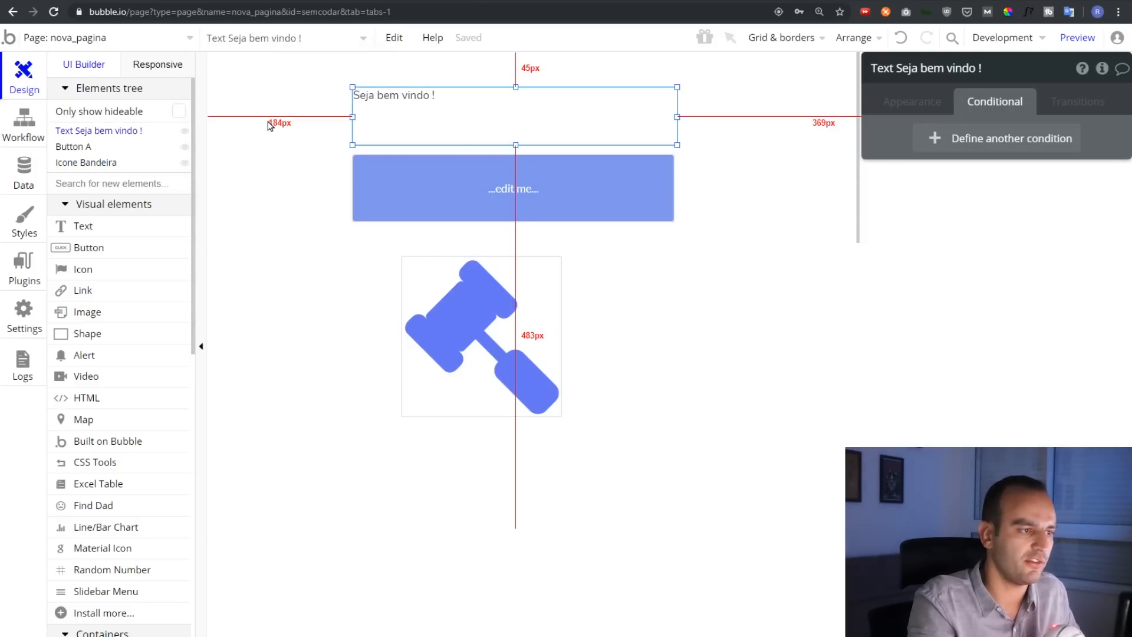
click(268, 40)
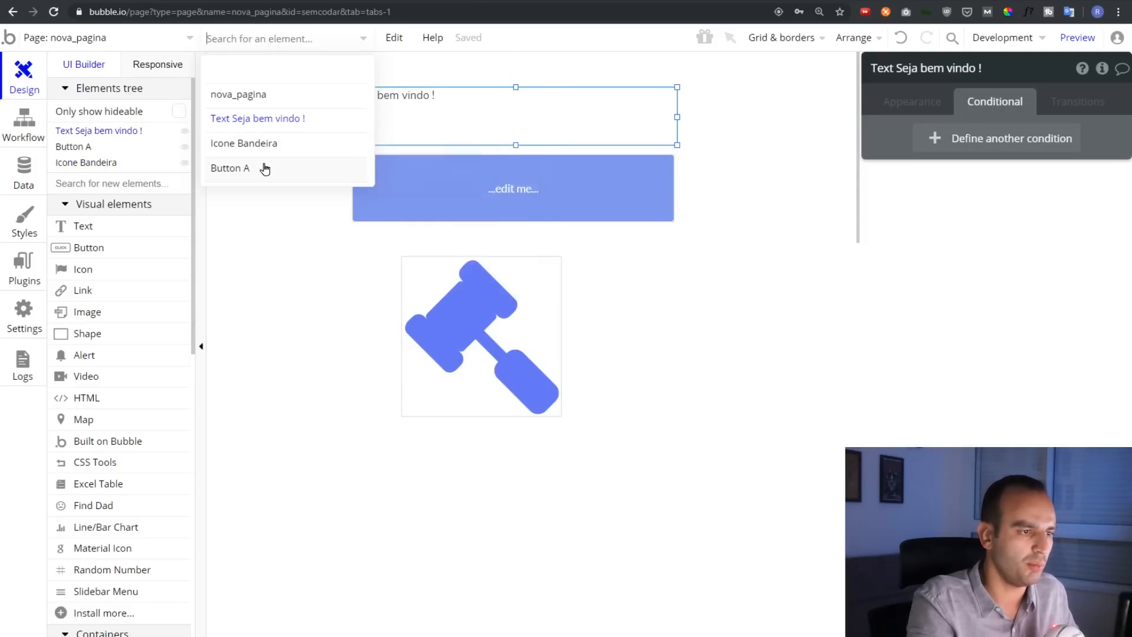
click(394, 39)
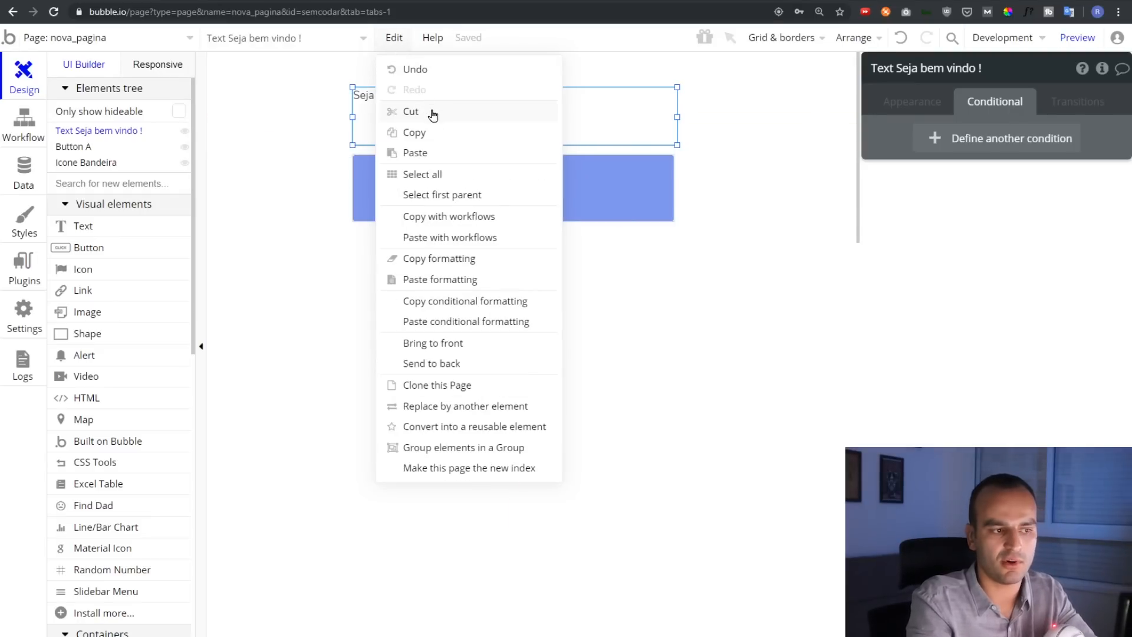
click(446, 175)
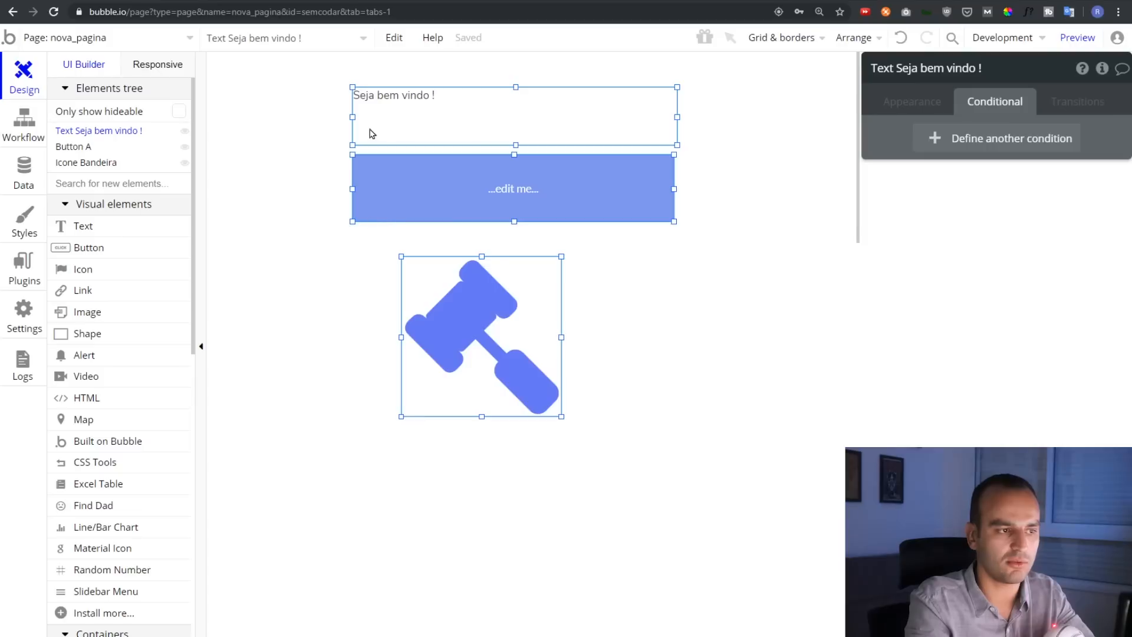
click(393, 37)
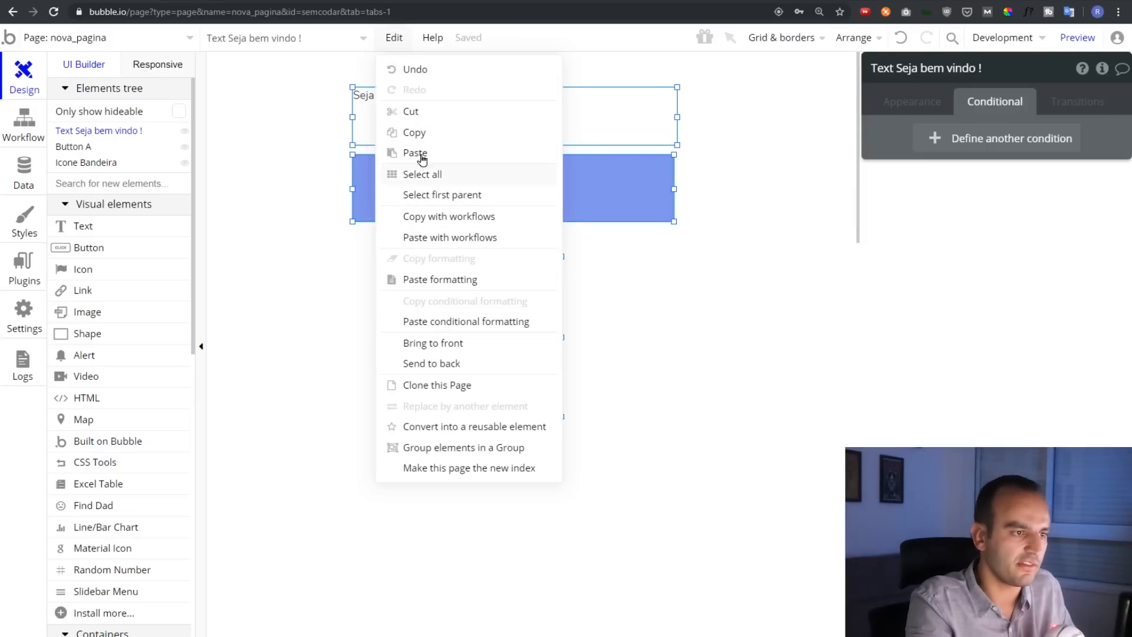
click(433, 37)
click(433, 38)
click(432, 38)
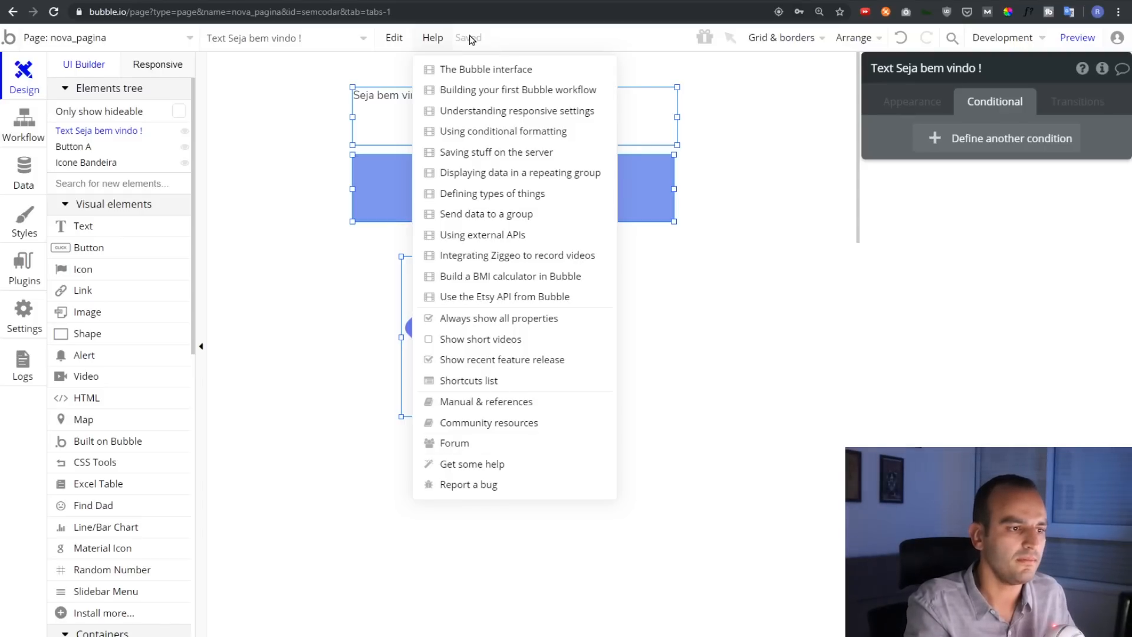
click(335, 94)
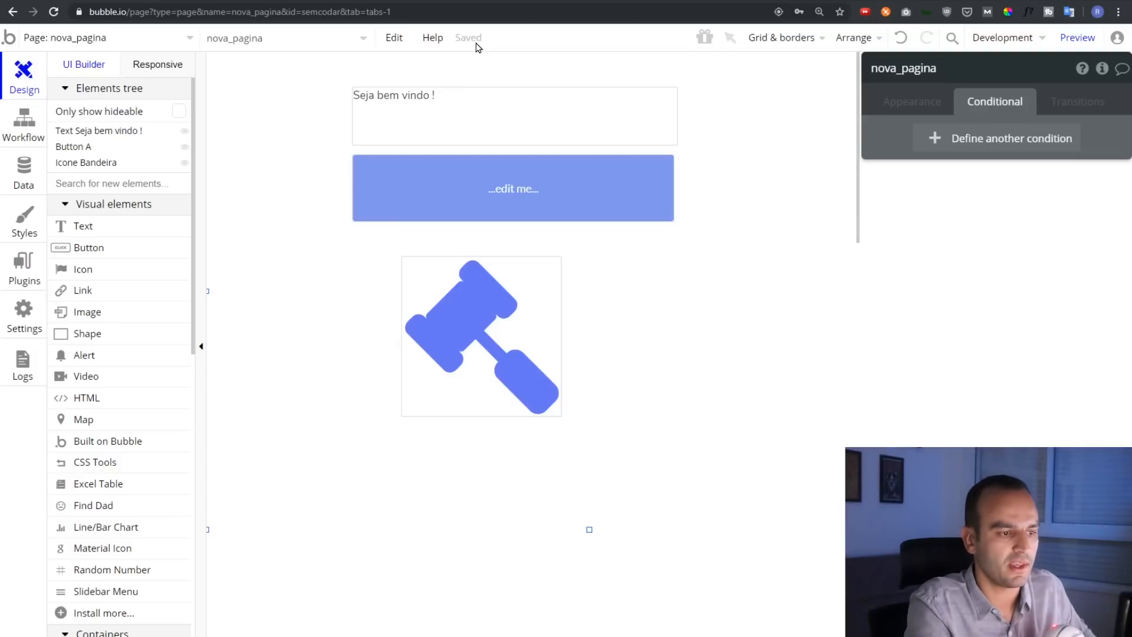
Drag the gavel icon to the top-left and back, settling it just under the button
drag(476, 334, 285, 157)
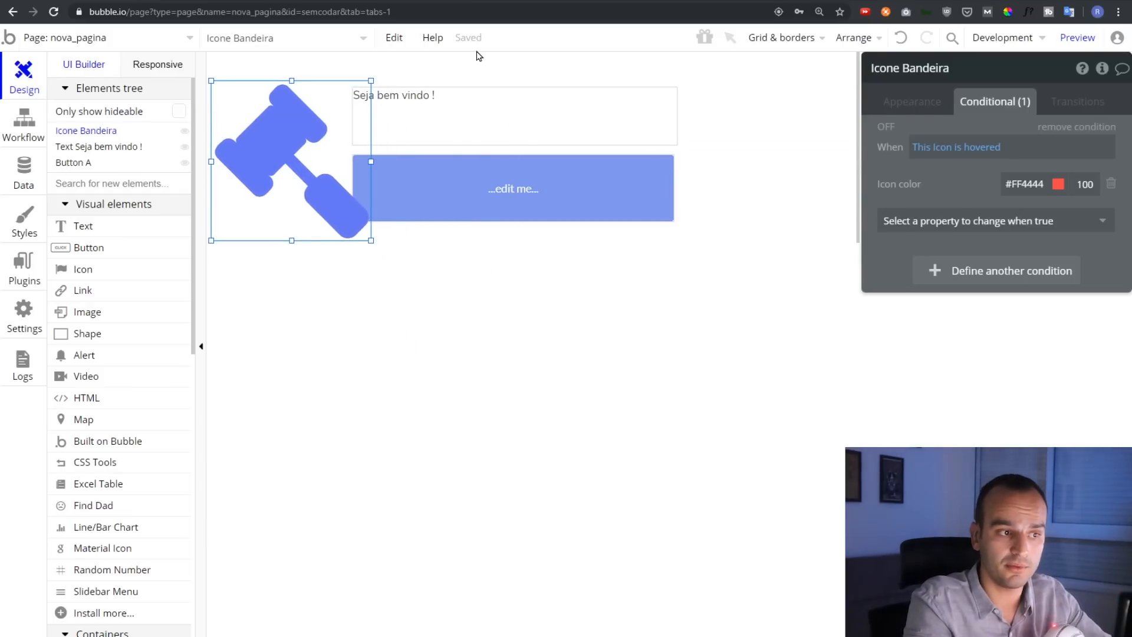
drag(303, 196, 498, 335)
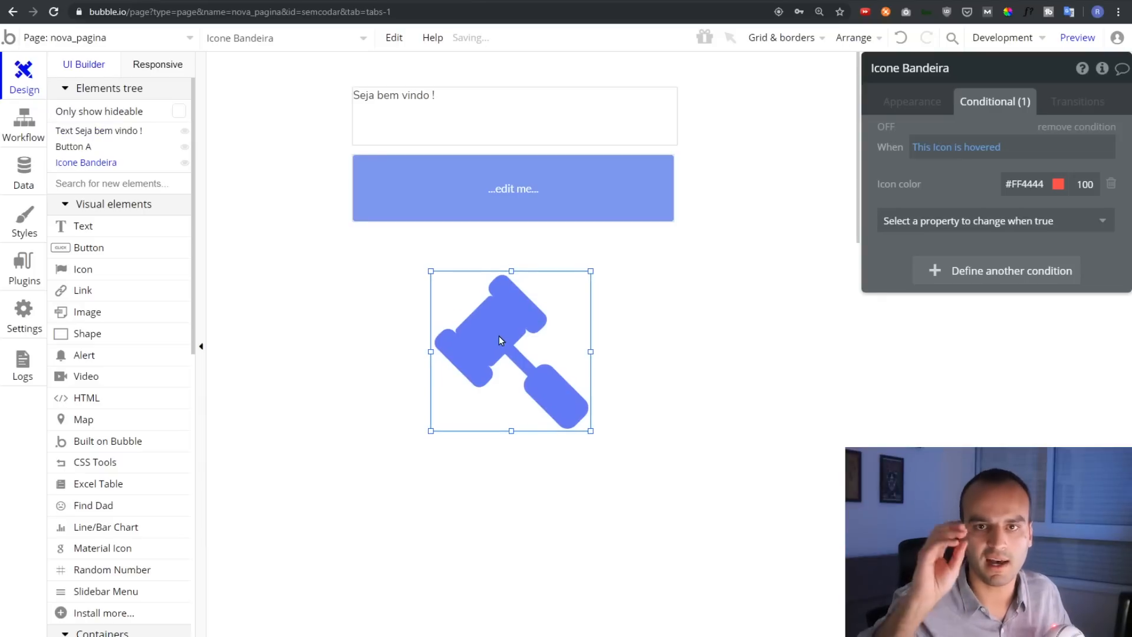
drag(499, 335, 498, 314)
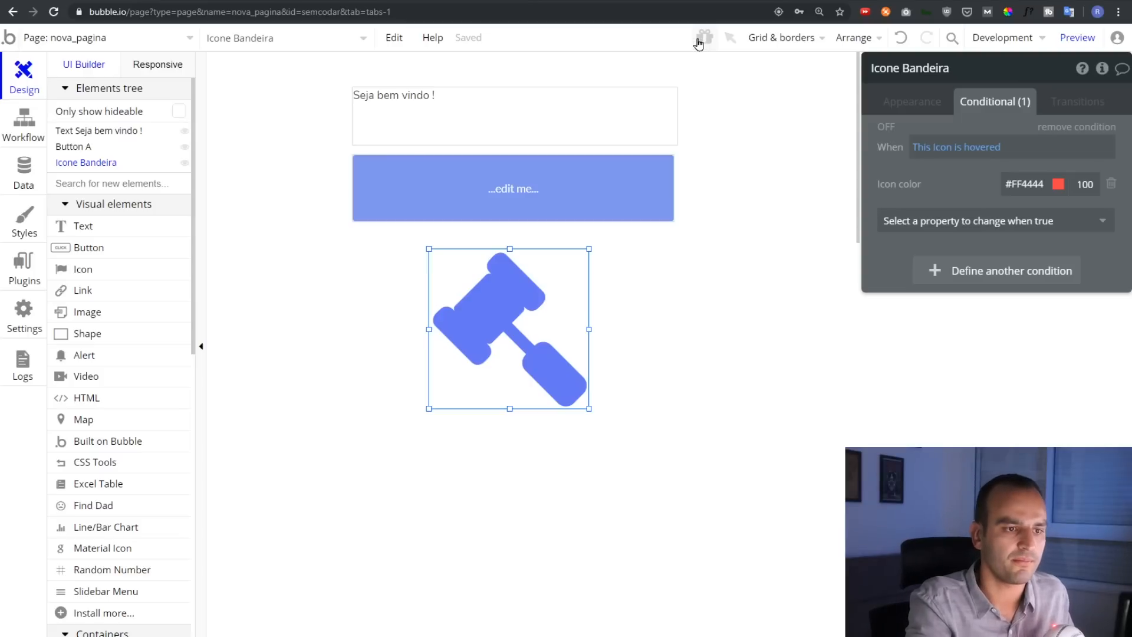
Try the canvas display options: show the grid, toggle horizontal grid lines and element transparency
click(788, 38)
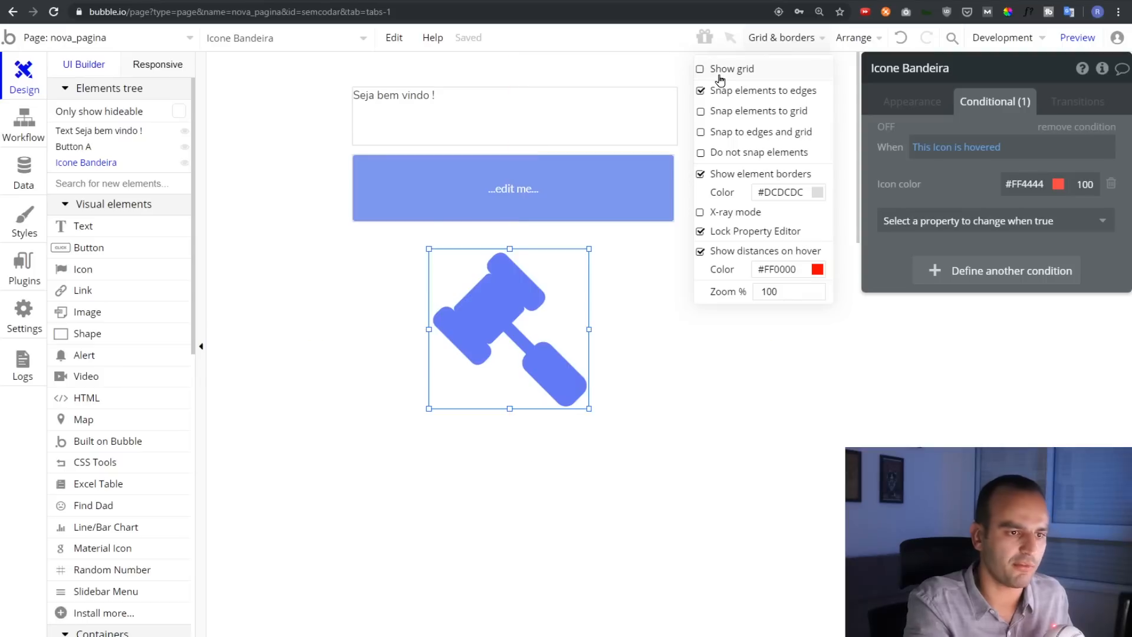
click(701, 69)
click(330, 253)
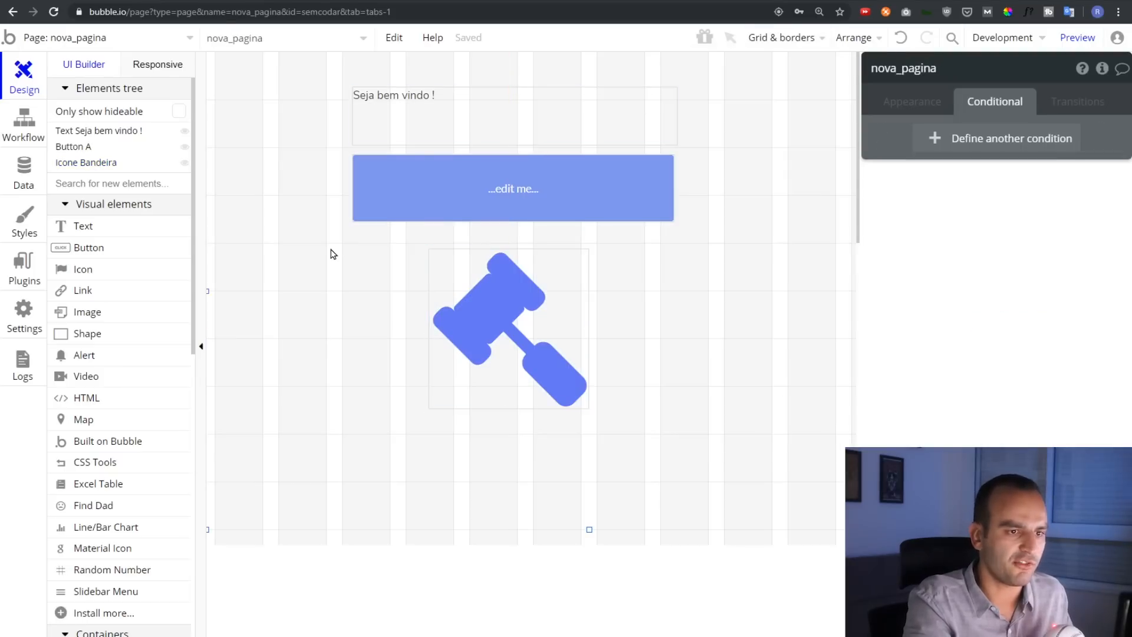
click(765, 38)
click(745, 126)
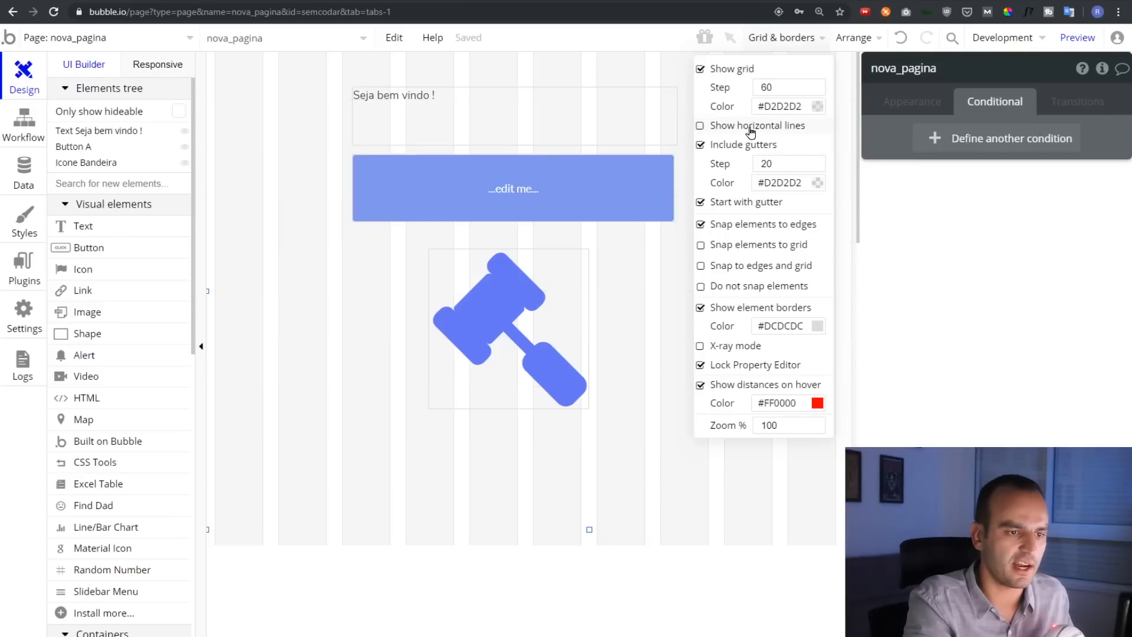
click(744, 131)
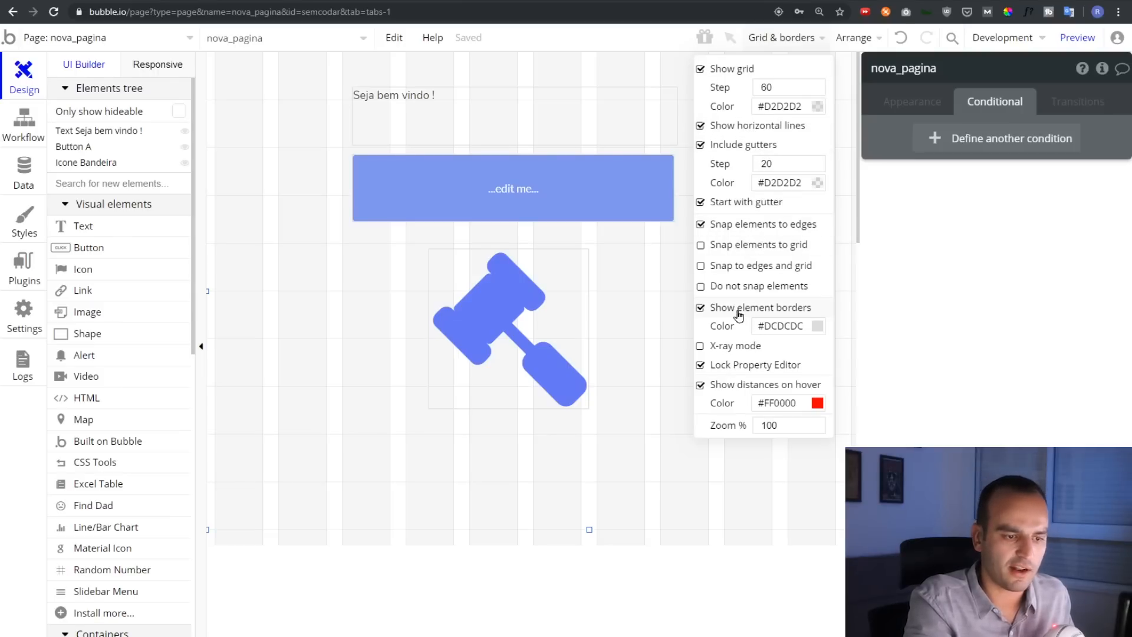
click(739, 348)
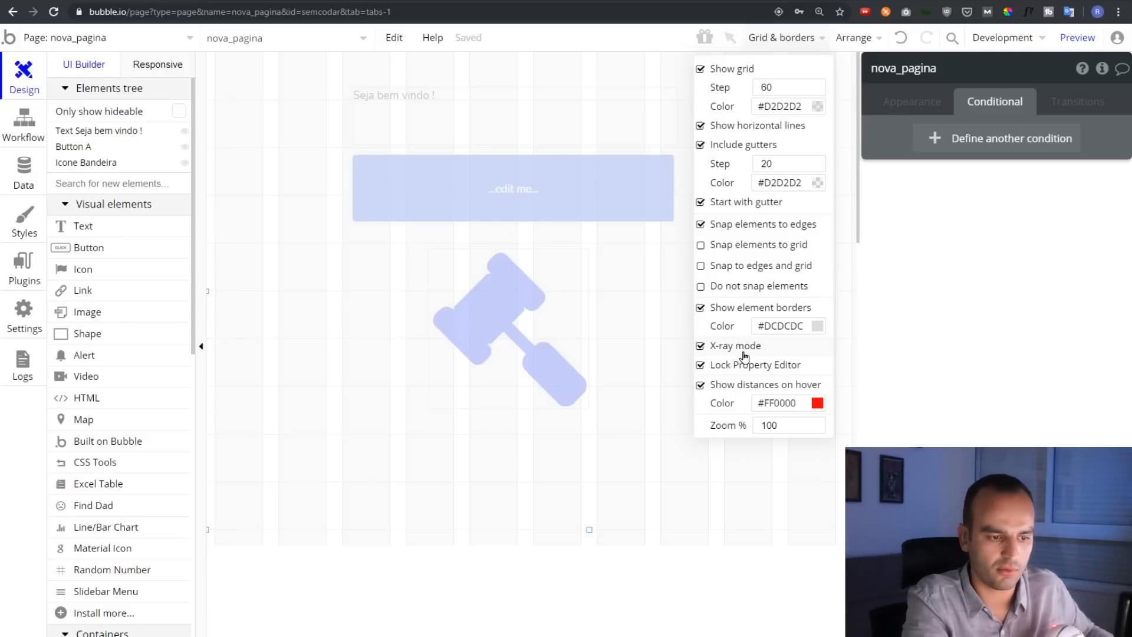
click(742, 351)
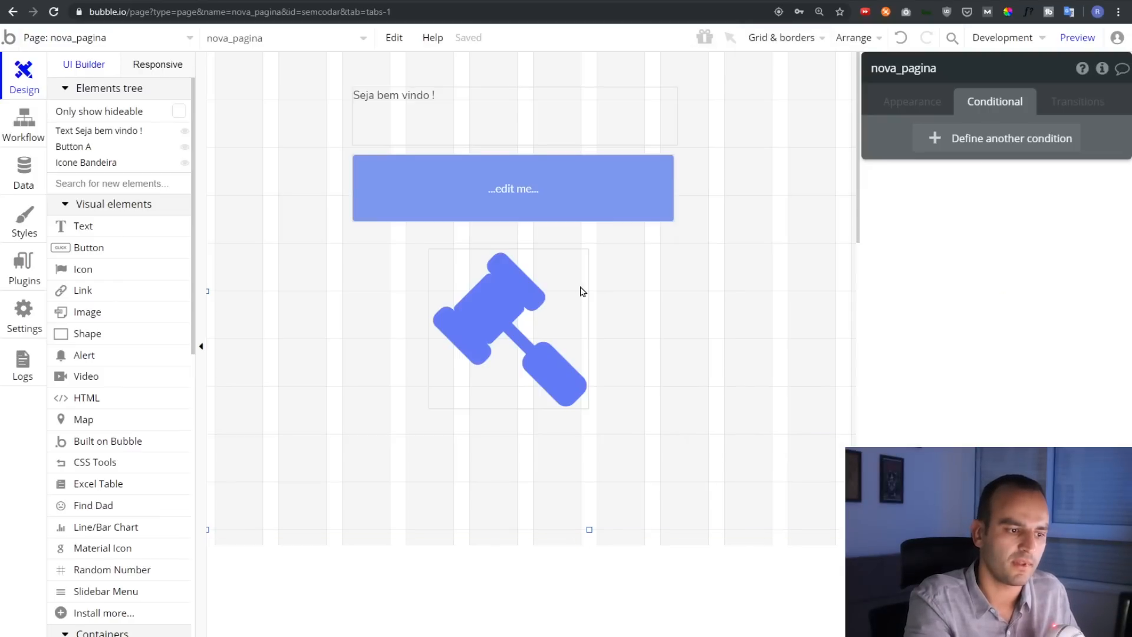
Center the gavel icon horizontally and vertically, drag it below the button, and open App search
click(547, 292)
click(852, 38)
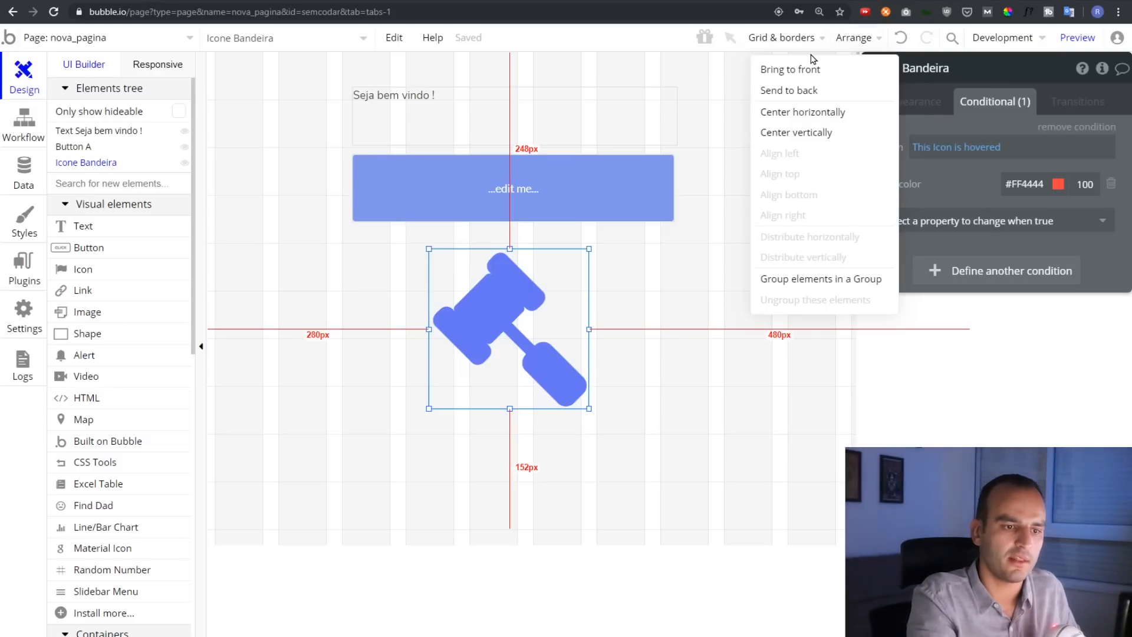
drag(489, 315, 283, 312)
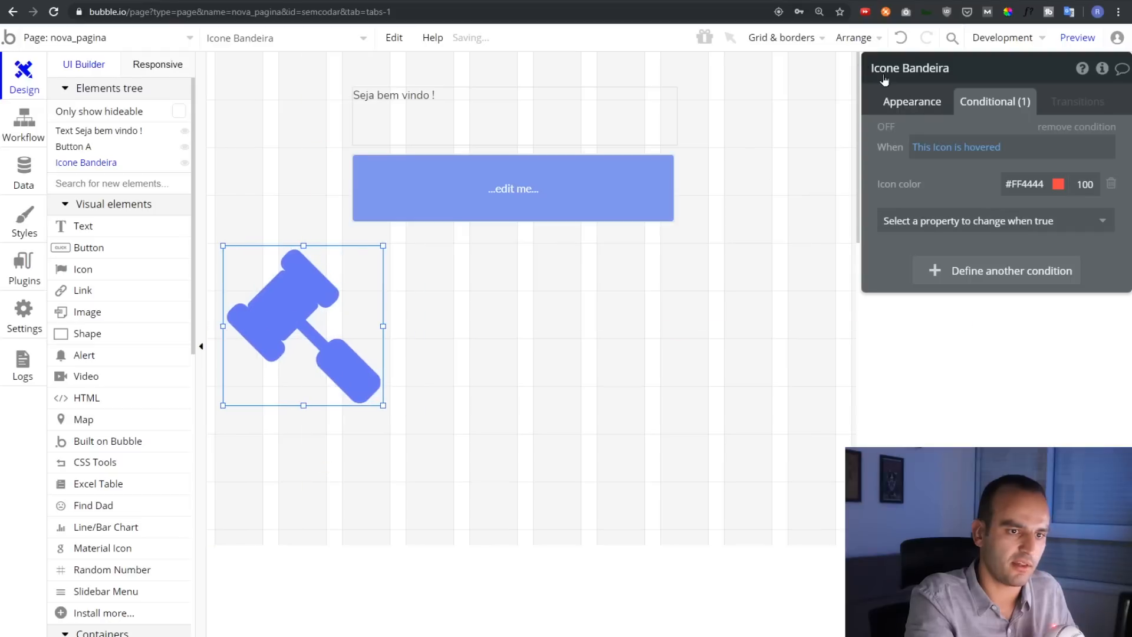
click(858, 40)
click(820, 115)
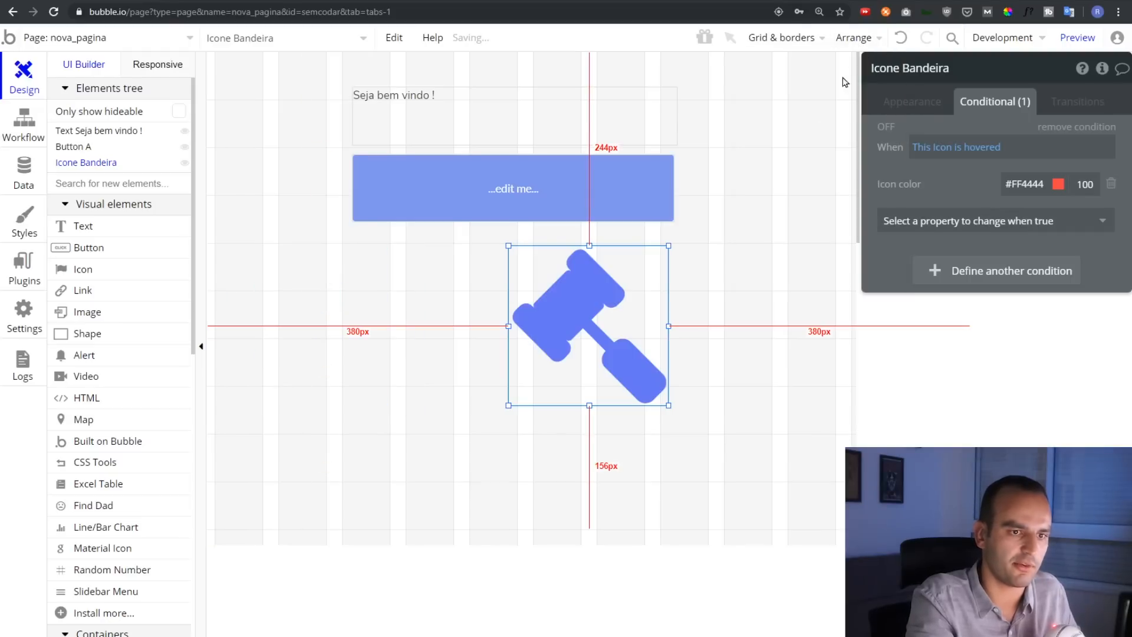
click(848, 40)
click(842, 131)
drag(587, 266, 512, 300)
click(901, 38)
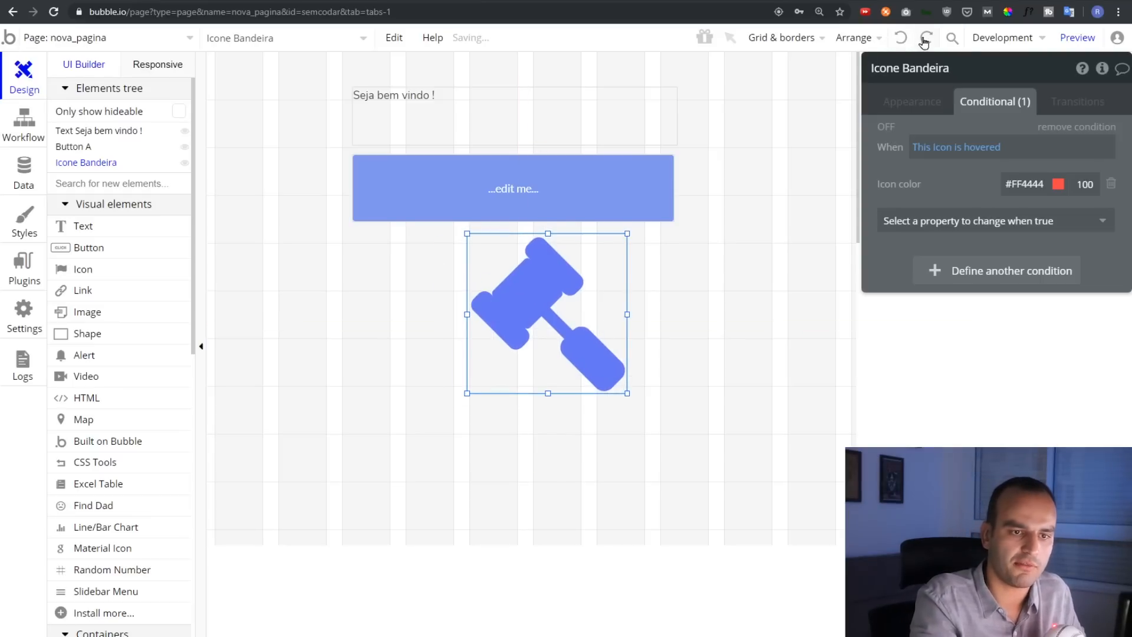
click(926, 39)
click(953, 38)
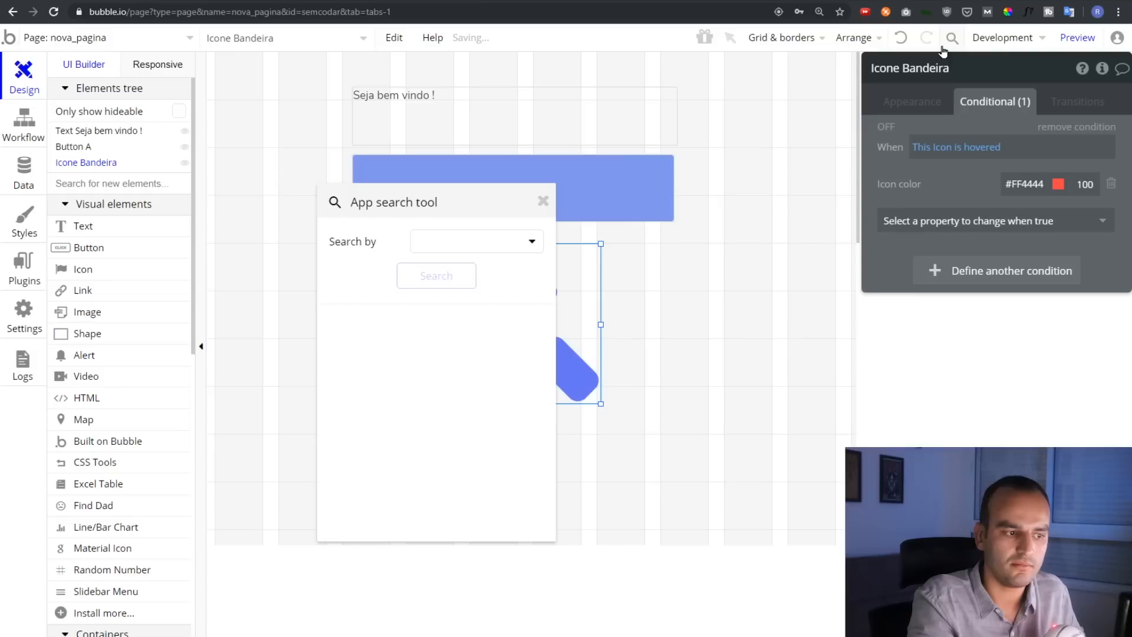
Check the Search by options, close the App search tool, and show the Development version options
click(458, 244)
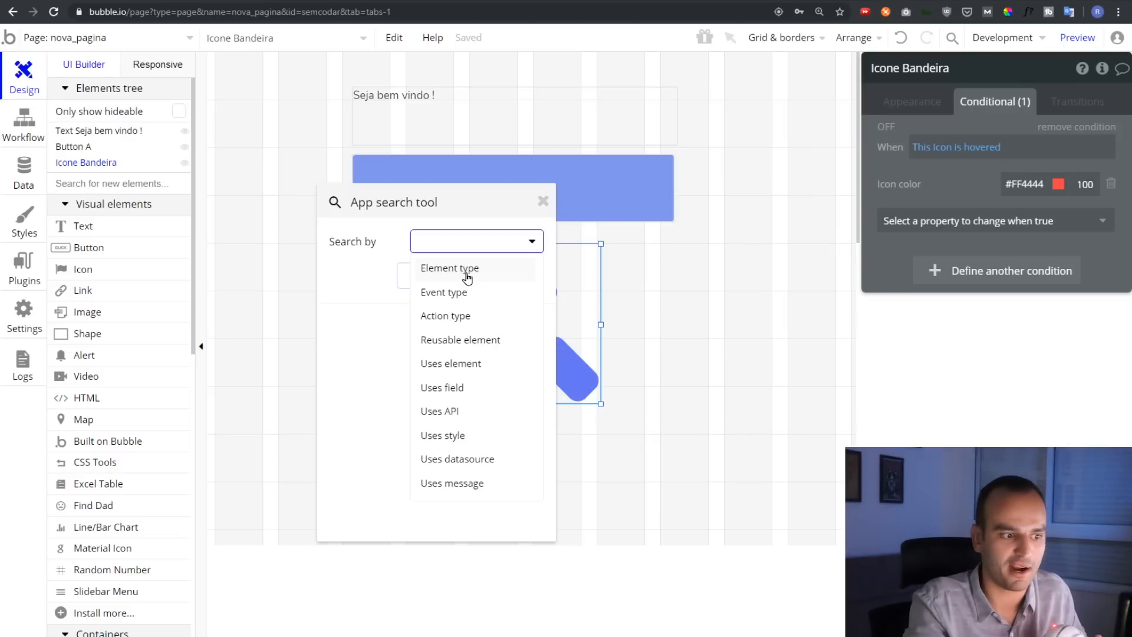
click(542, 202)
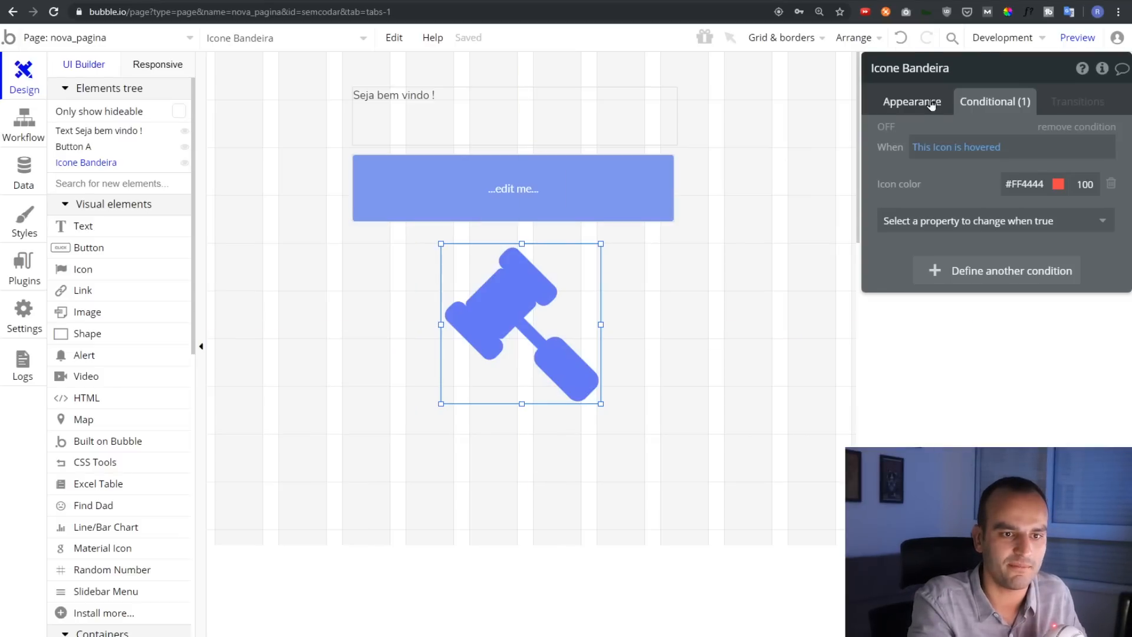
click(1004, 39)
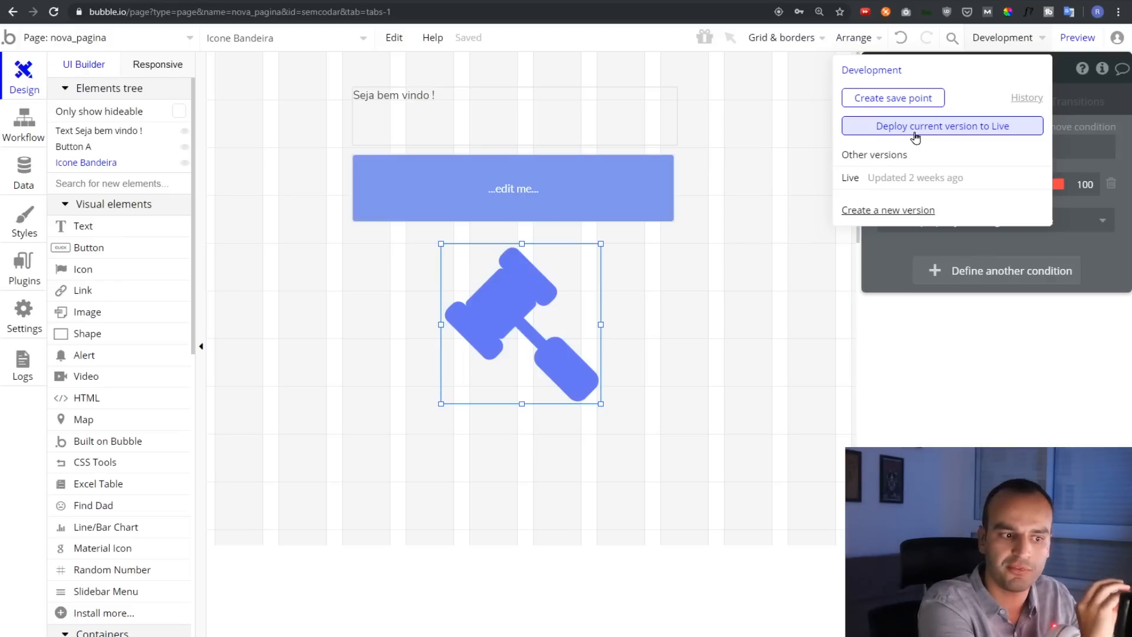
Move the gavel icon further left beneath the blue button and dismiss the version options
drag(516, 298, 447, 306)
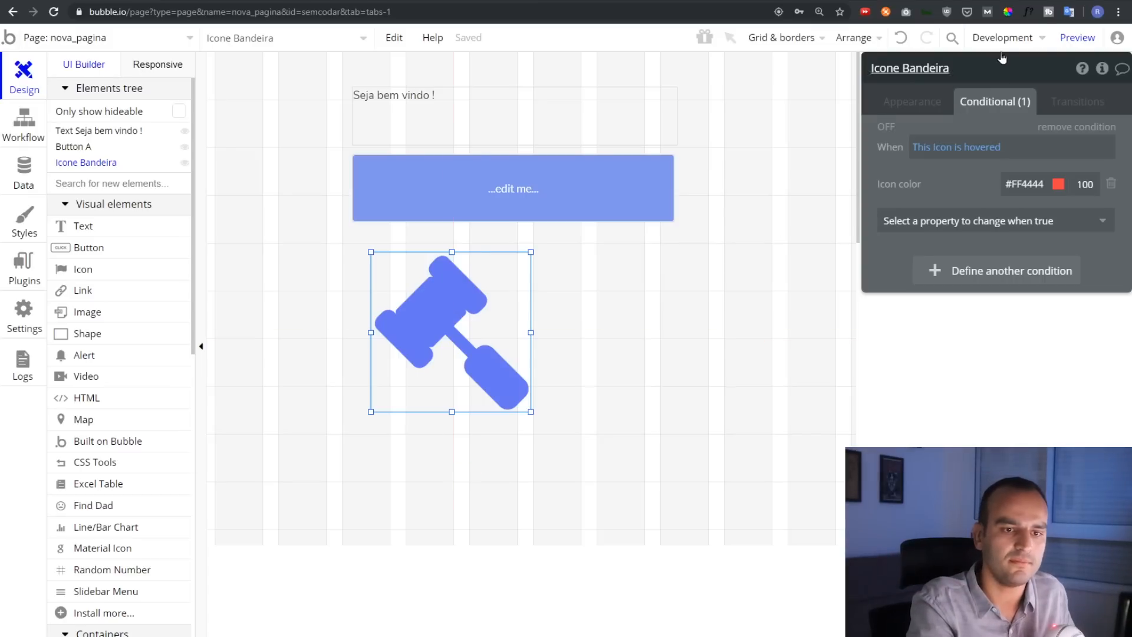
mouse_move(1084, 39)
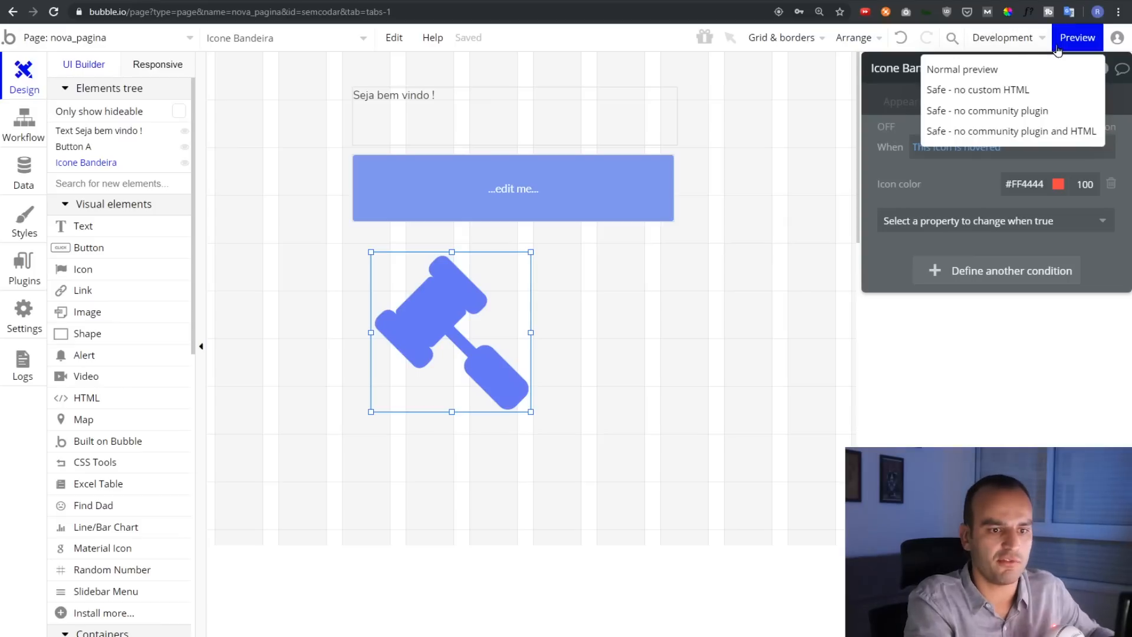
click(690, 211)
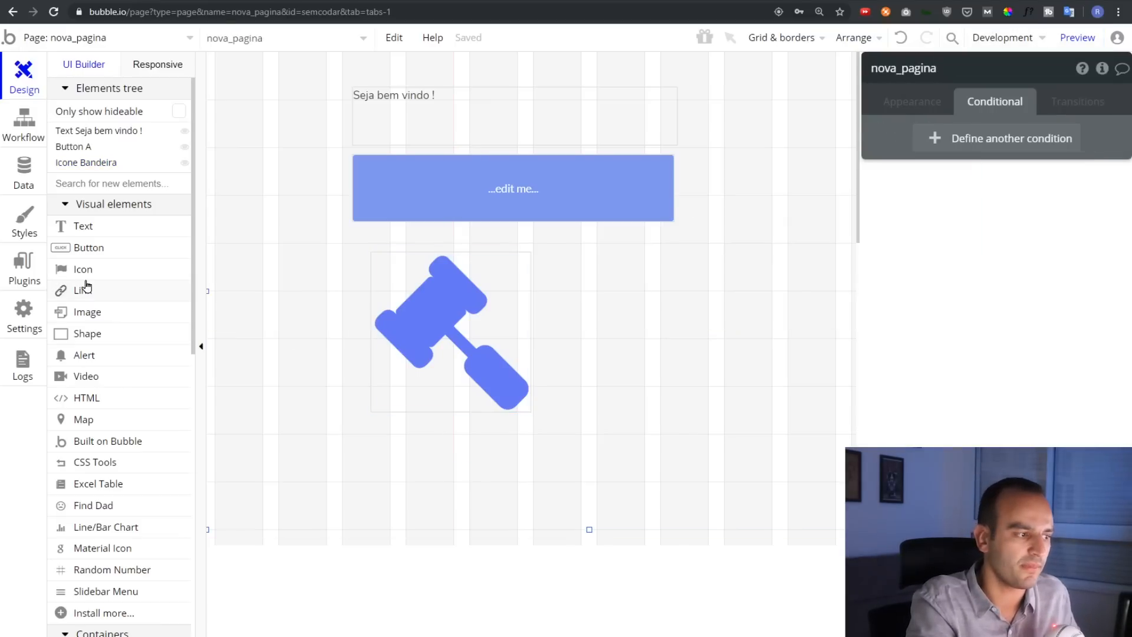
scroll(349, 230, down, 10)
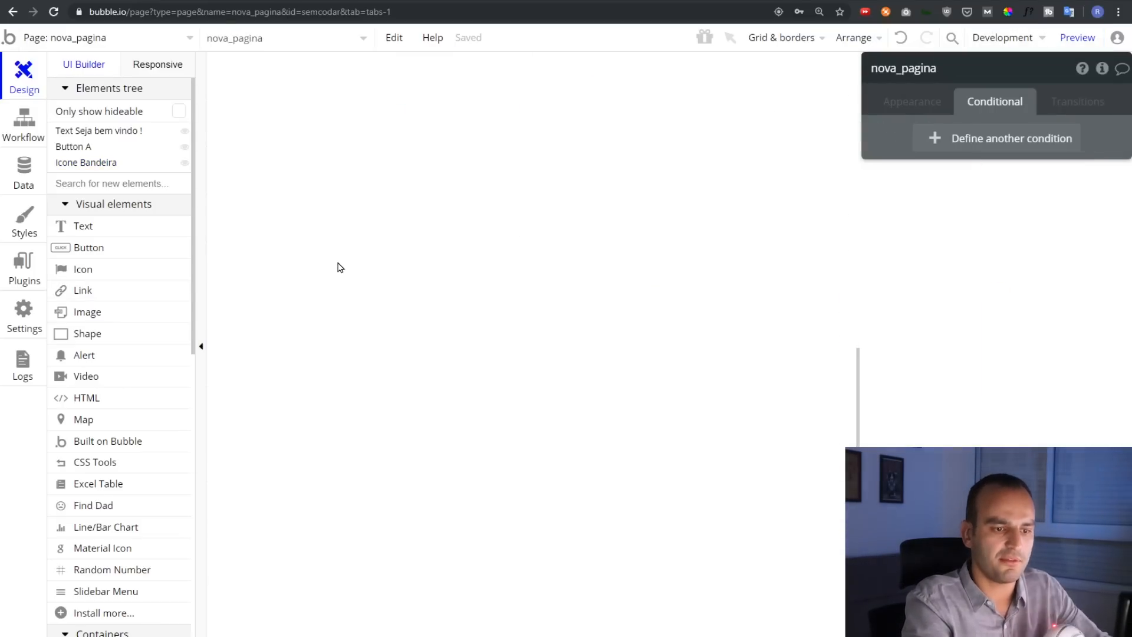
scroll(341, 265, up, 10)
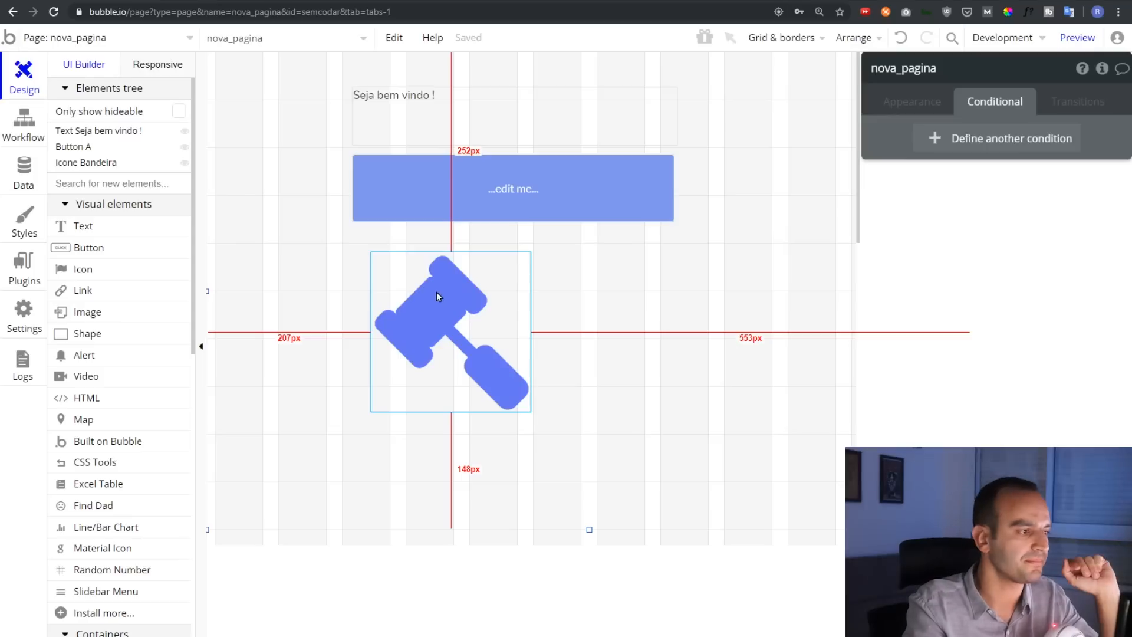
Add a 'Page is loaded' workflow event, then delete it
click(27, 131)
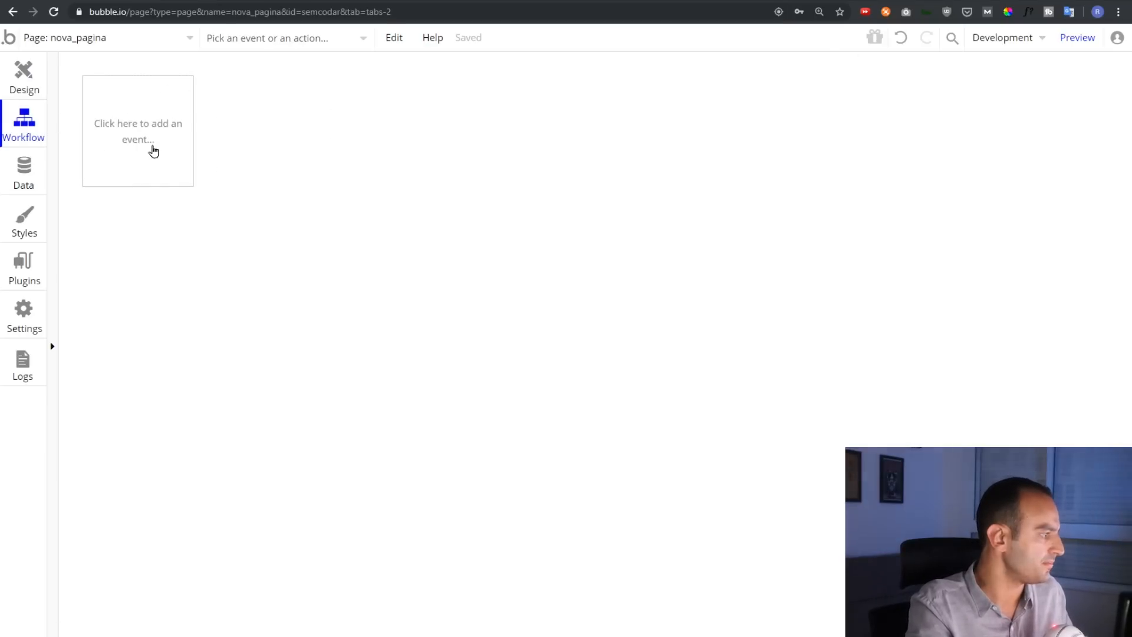
key(ctrl+plus)
key(ctrl+plus)
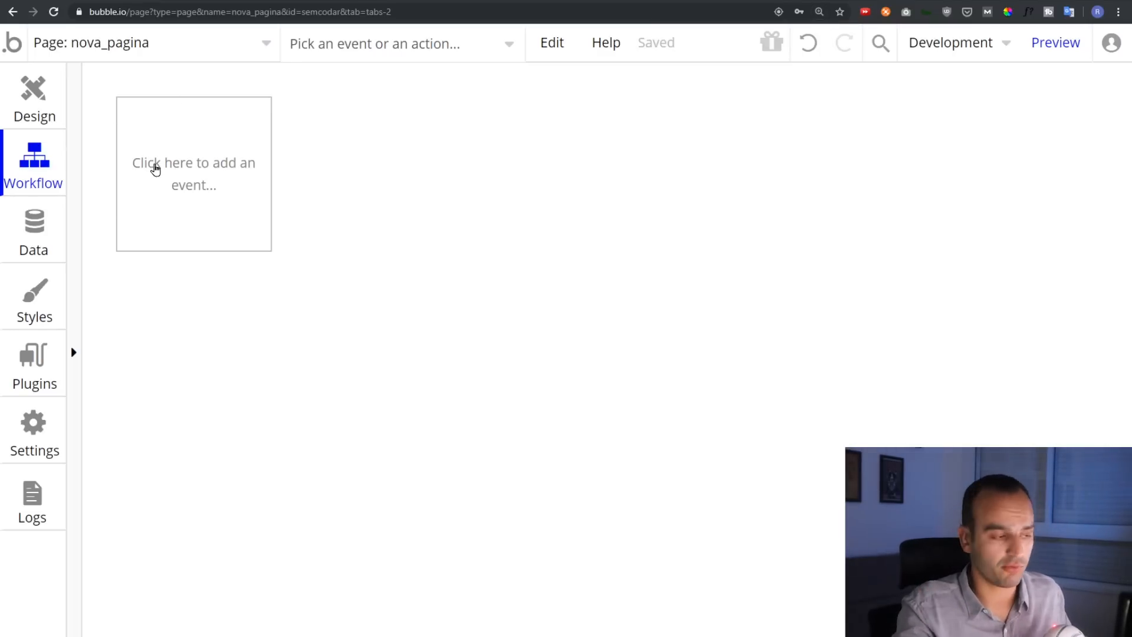
key(ctrl+plus)
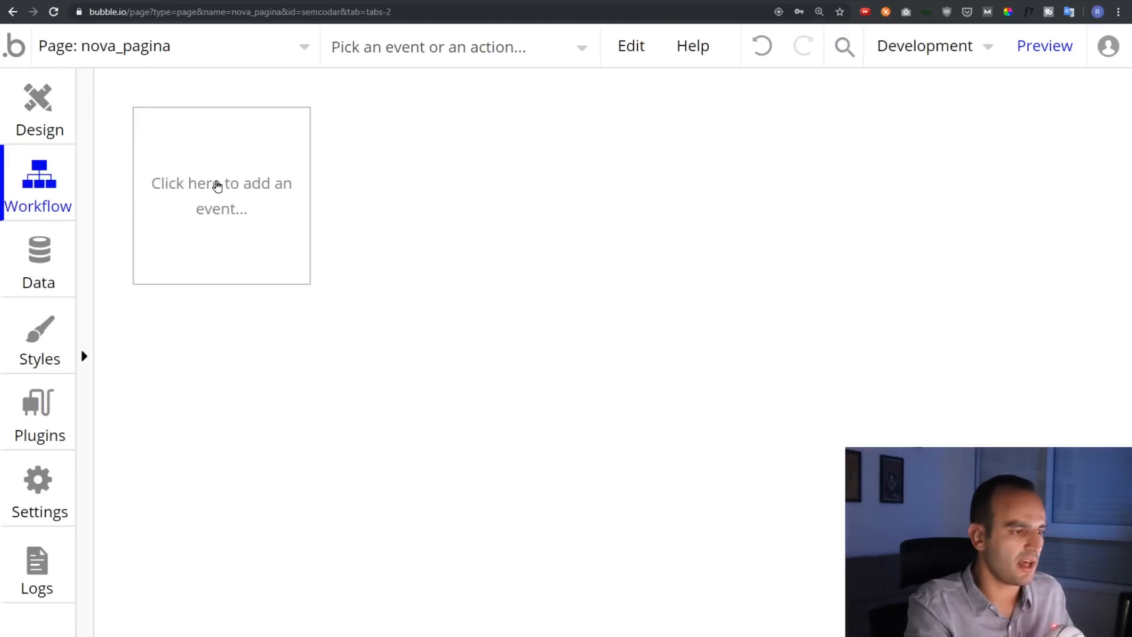
click(219, 184)
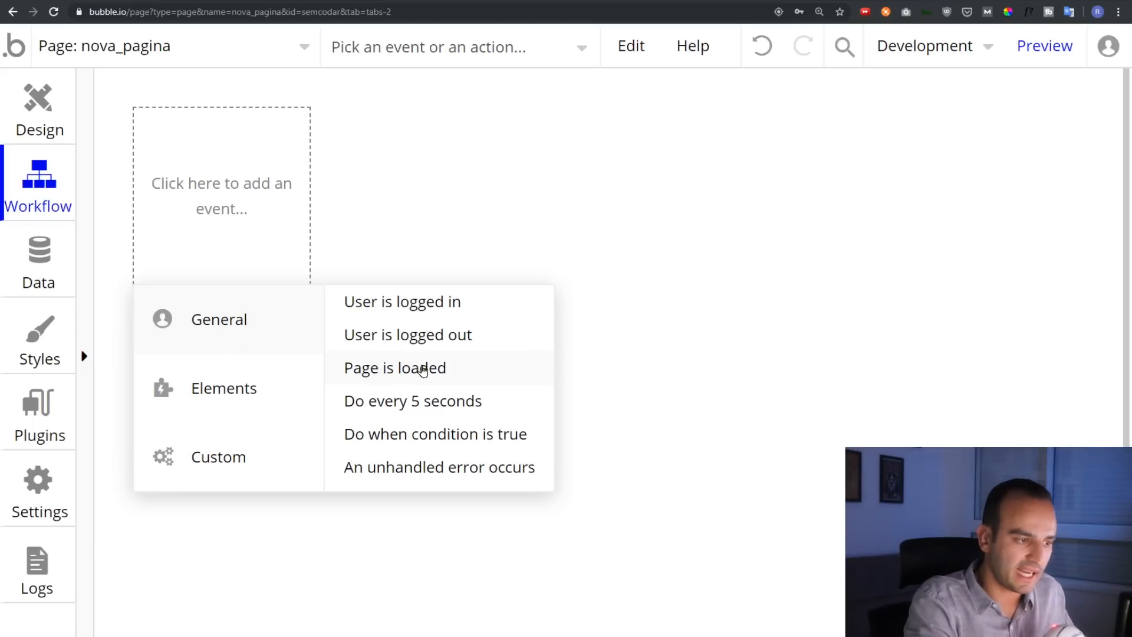
click(414, 368)
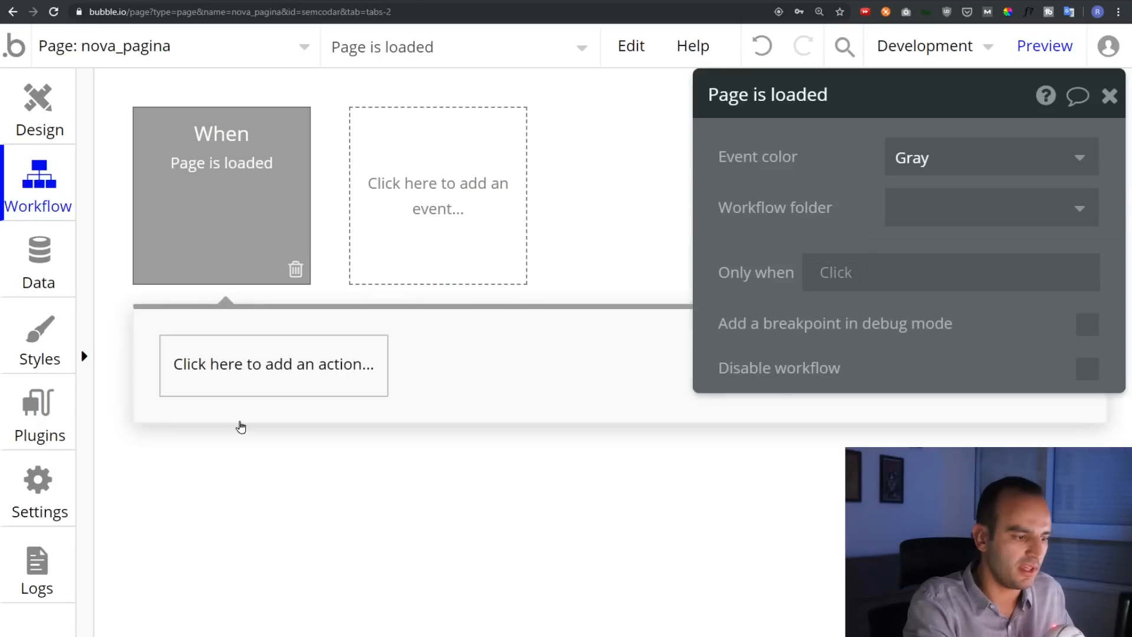
click(240, 379)
click(242, 182)
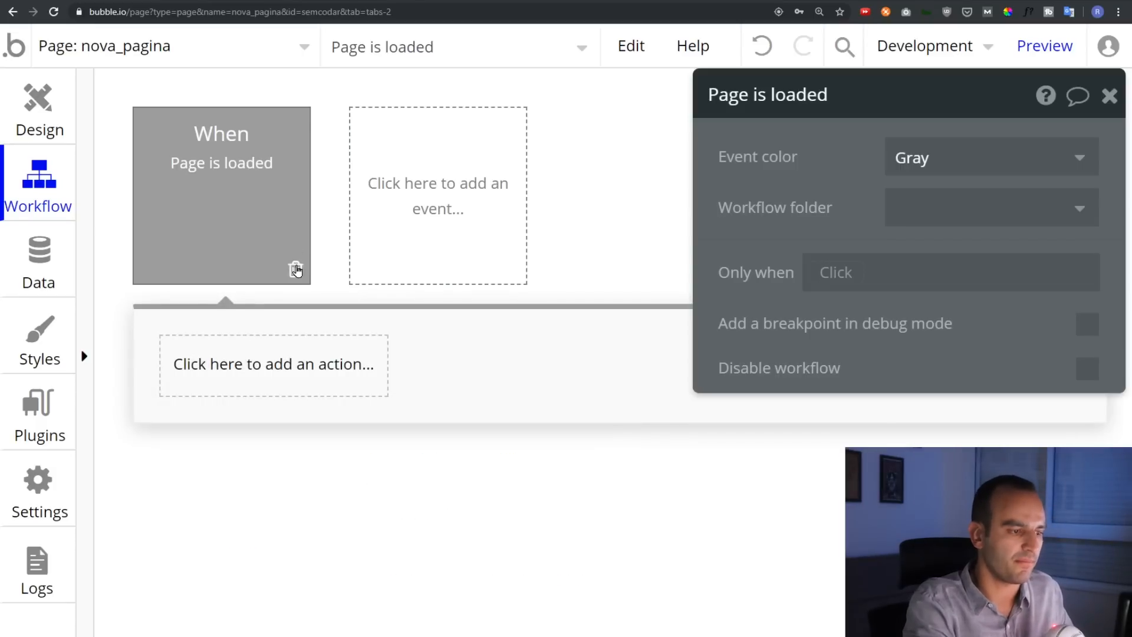
click(296, 270)
Back in Design, shift the blue button, welcome text and gavel icon to the left
click(48, 127)
key(ctrl+minus)
key(ctrl+minus)
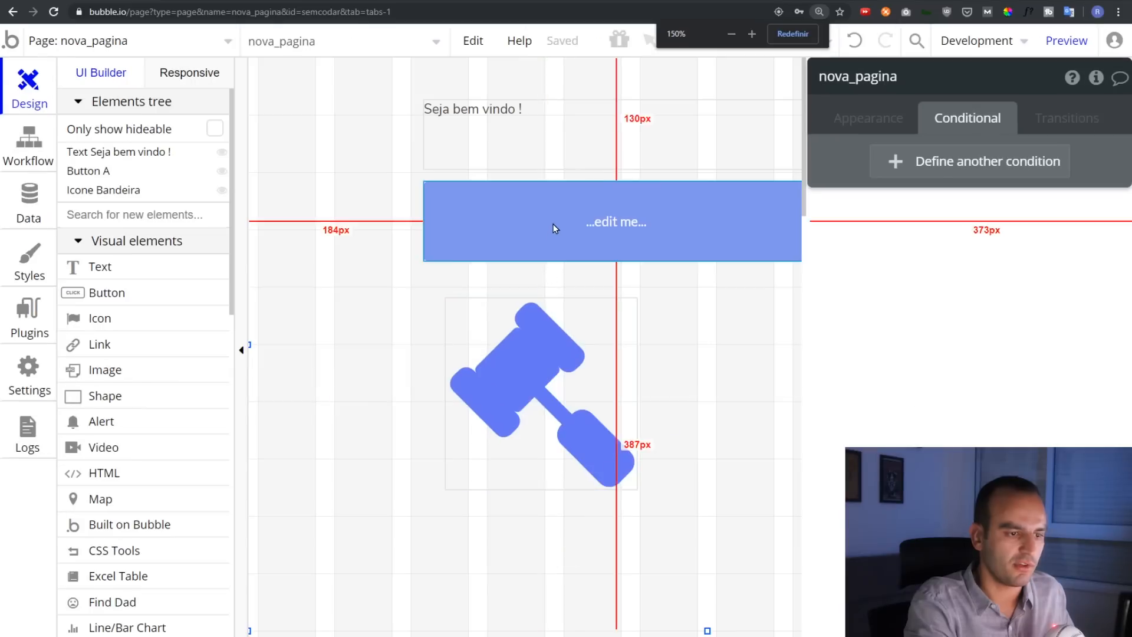
click(612, 221)
drag(611, 219, 501, 219)
drag(532, 149, 417, 151)
drag(518, 440, 477, 439)
Rename the blue button to 'Botão Azul'
click(535, 231)
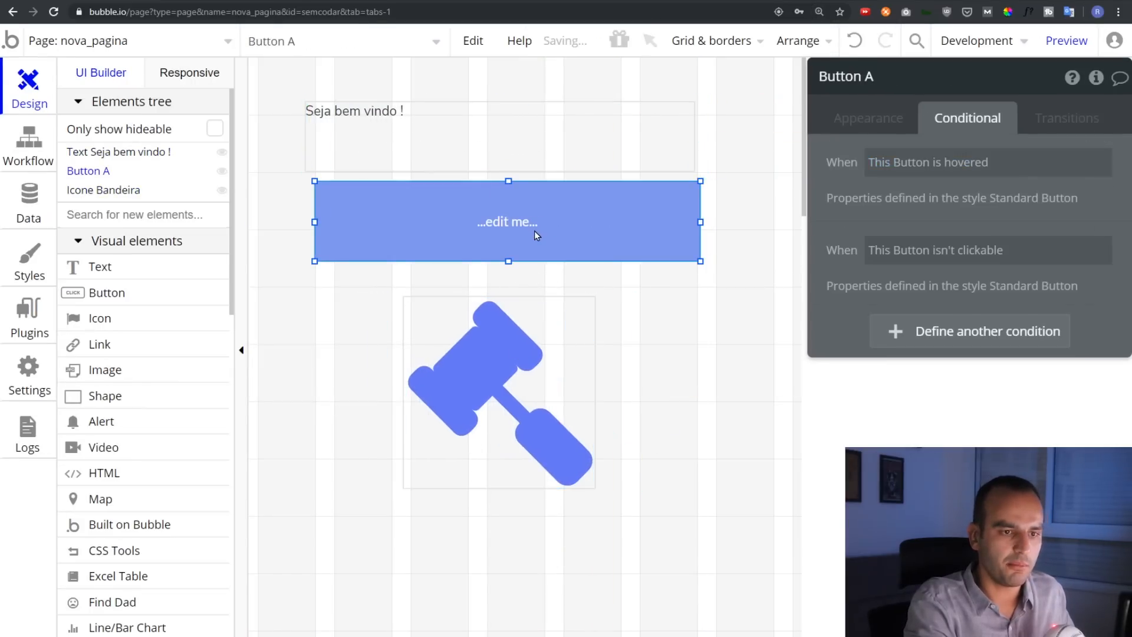
click(885, 78)
text(Botã)
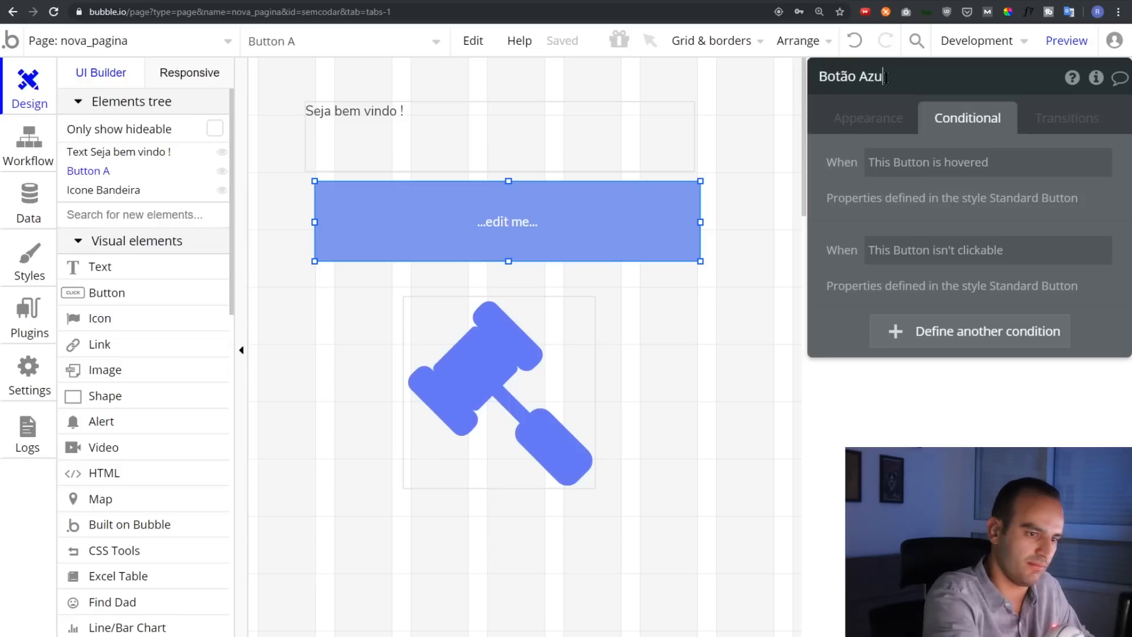
text(o Azul)
Rename the gavel icon from Icone Bandeira to 'Icone Martelo'
click(549, 354)
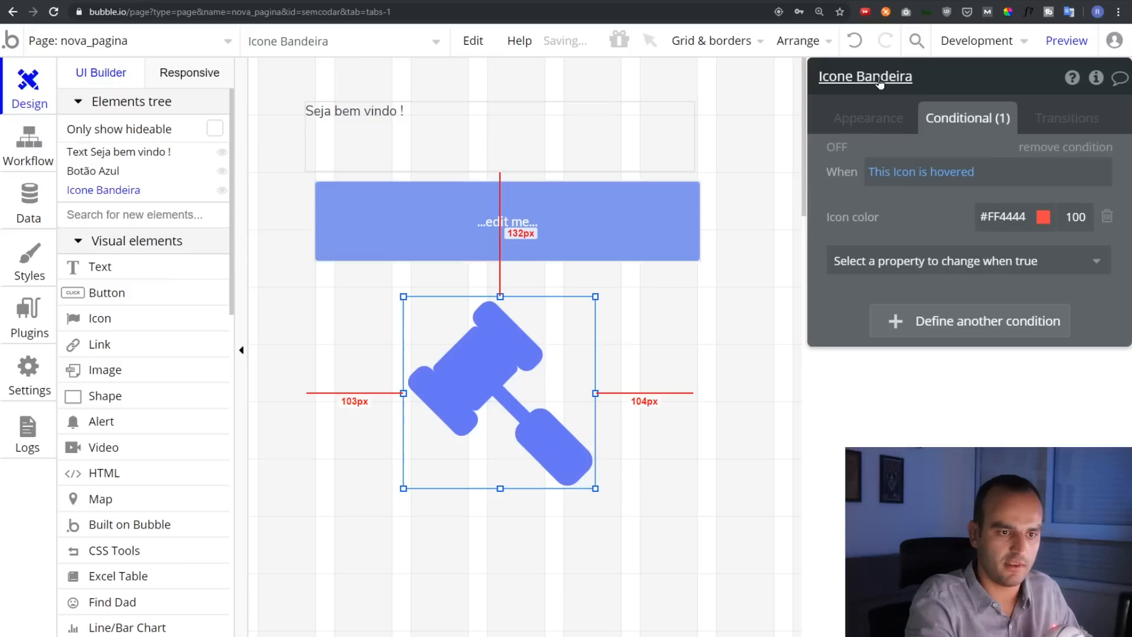
key(ctrl+shift+Left)
key(BackSpace)
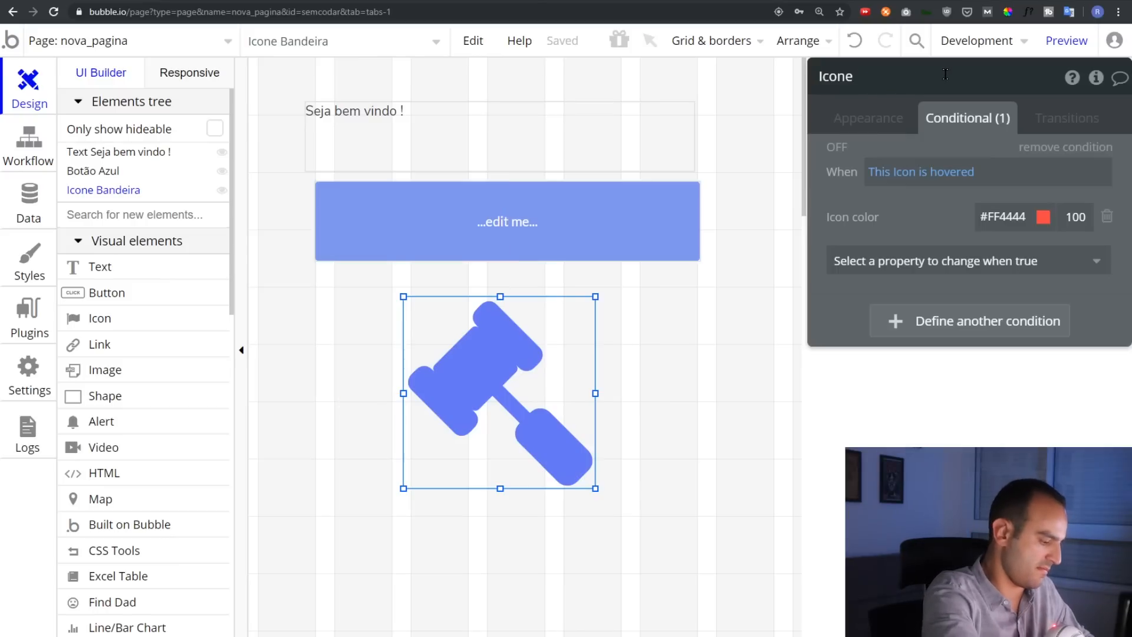
text(Martelo)
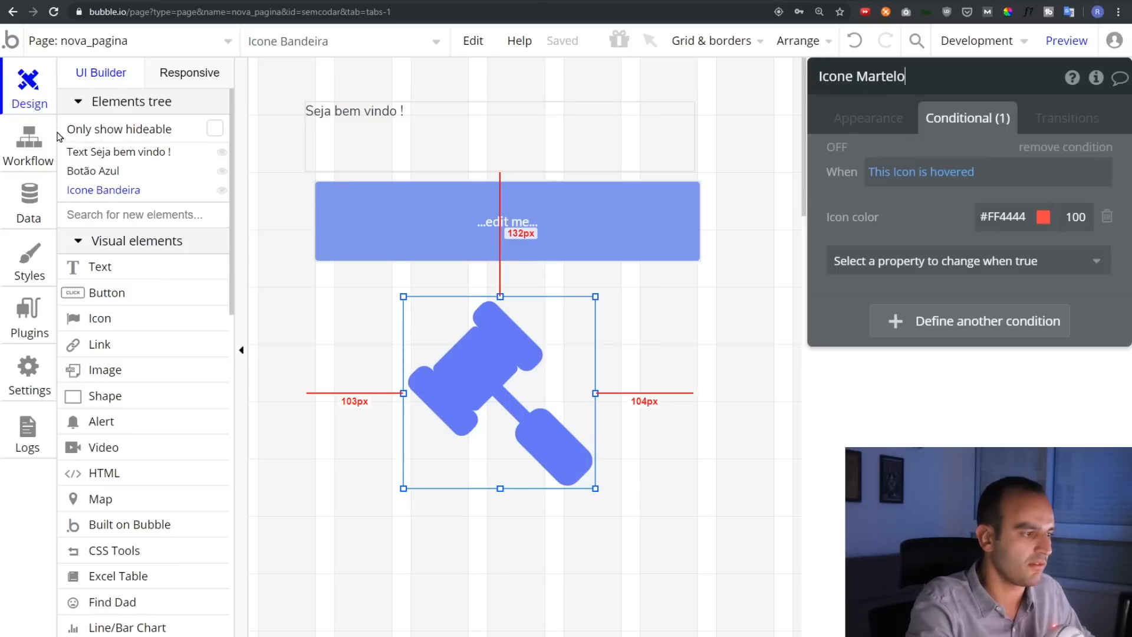
click(29, 145)
Create a 'When Botão Azul is clicked' workflow event
click(185, 177)
mouse_move(185, 298)
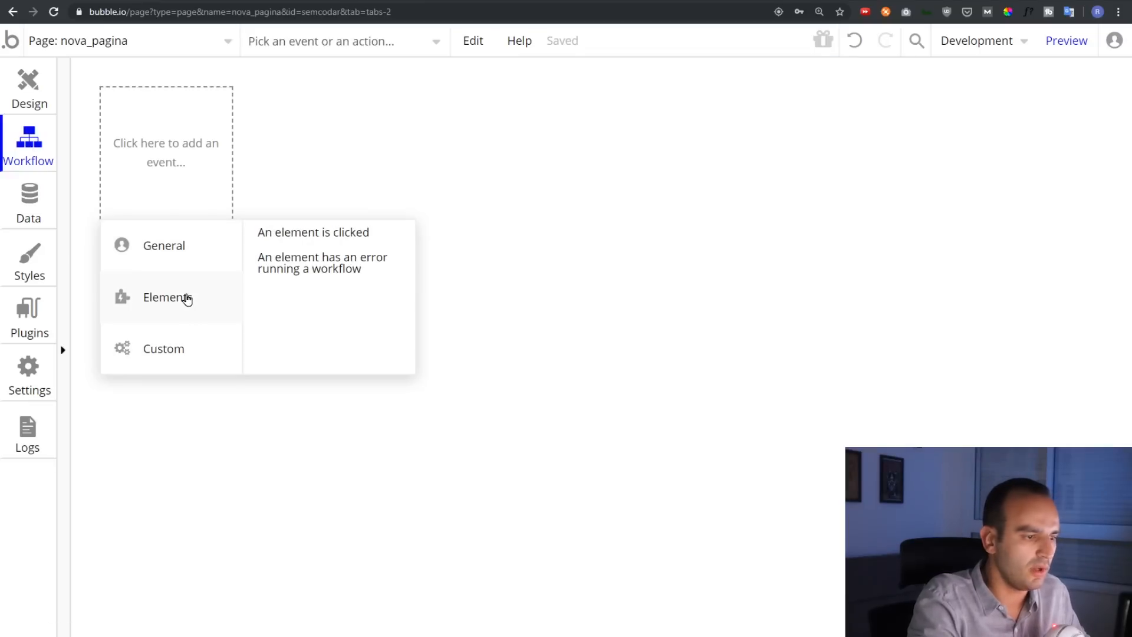
click(318, 232)
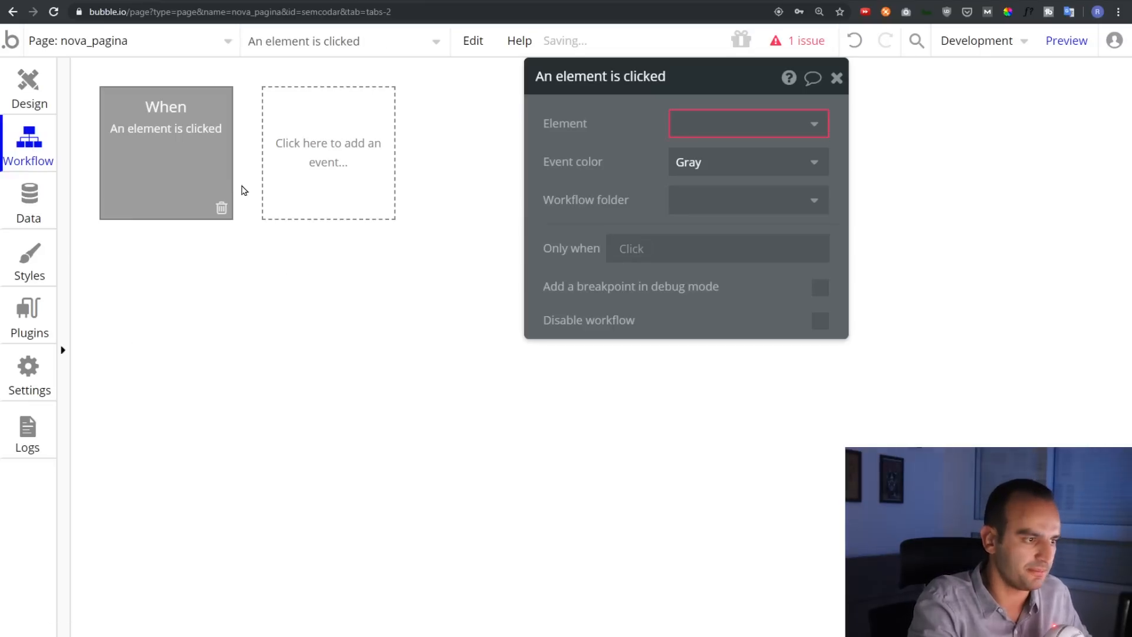
click(703, 139)
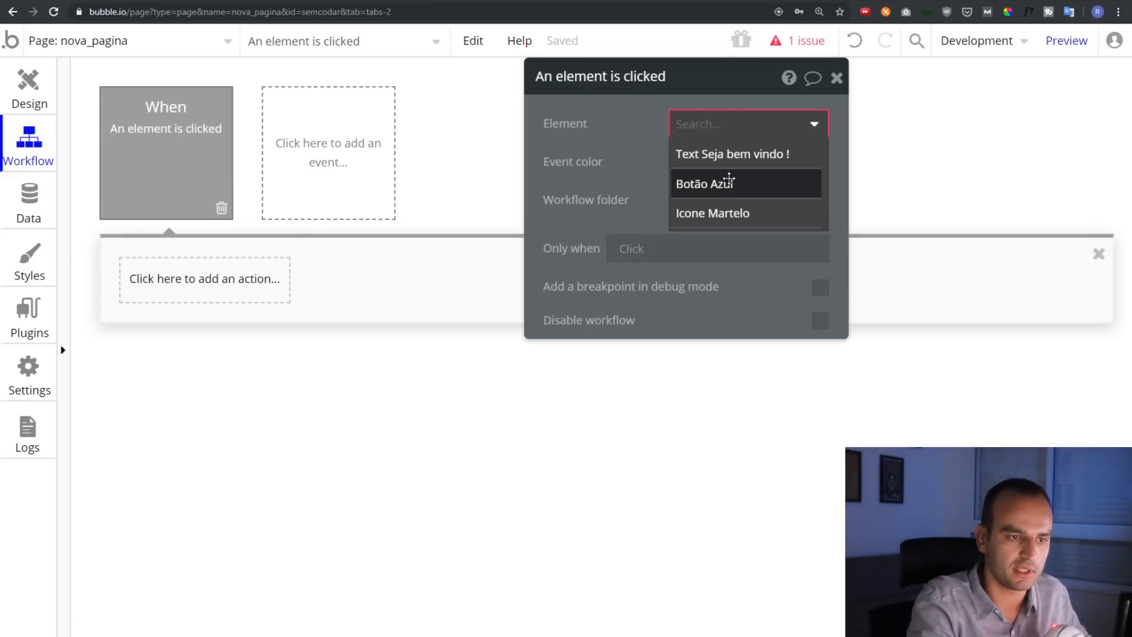
click(726, 182)
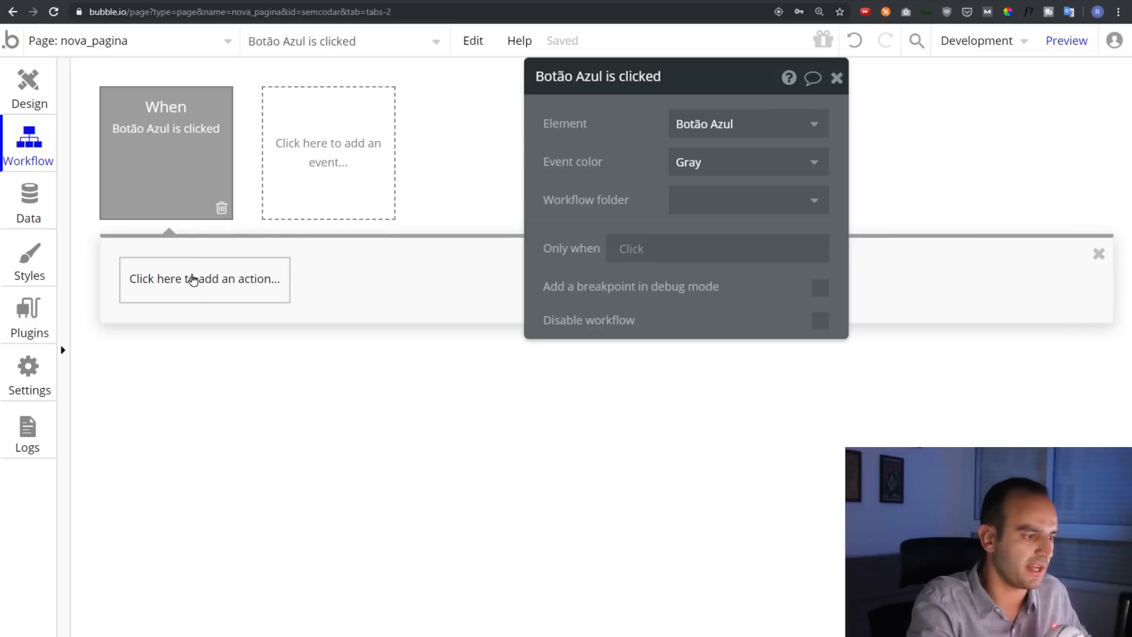
Add a Hide action targeting Icone Martelo, then preview the page
click(194, 282)
mouse_move(180, 380)
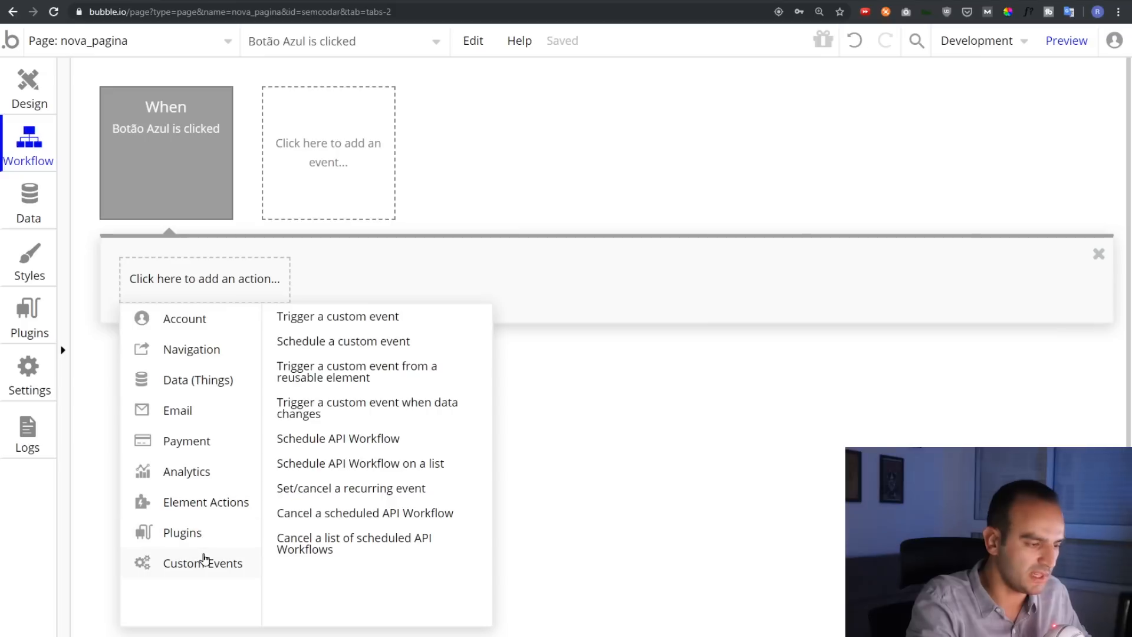
mouse_move(189, 323)
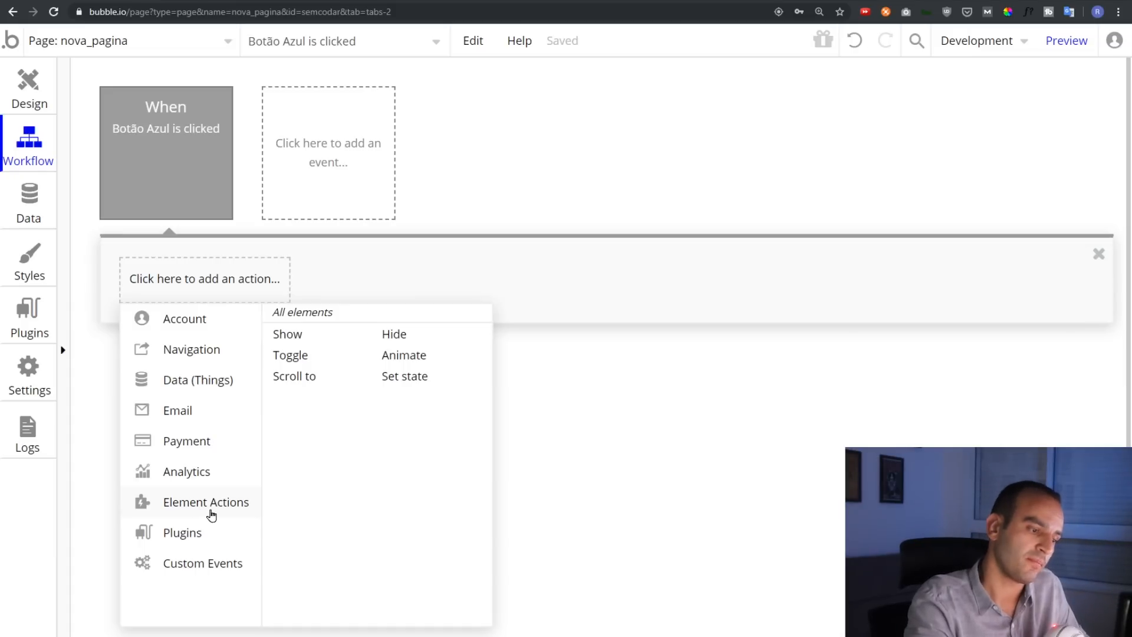
click(396, 335)
click(769, 121)
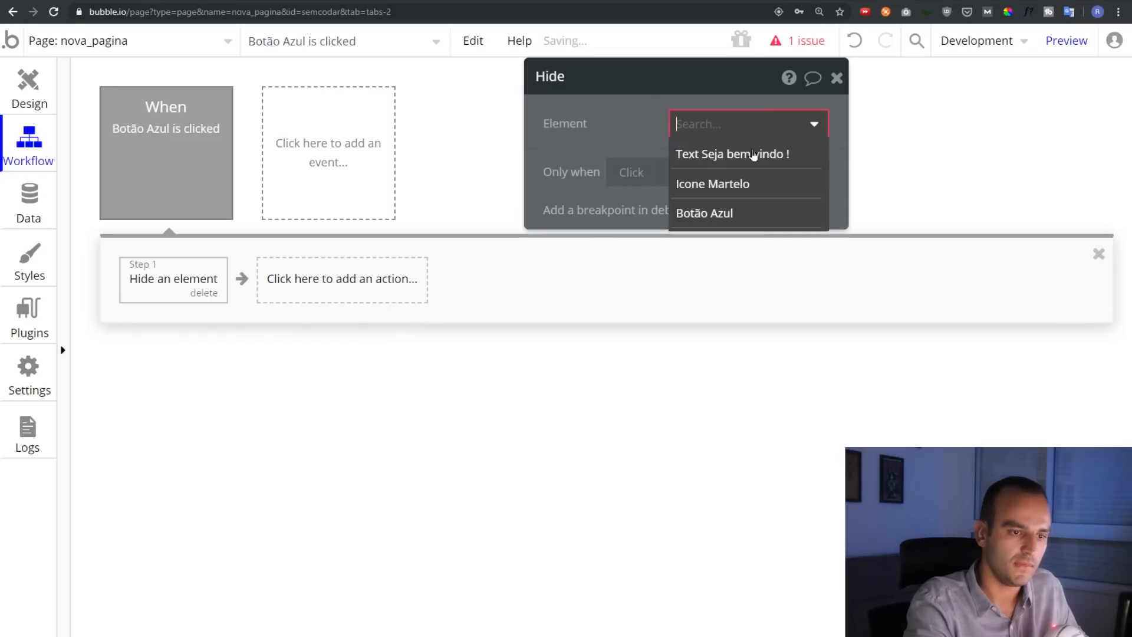
click(746, 183)
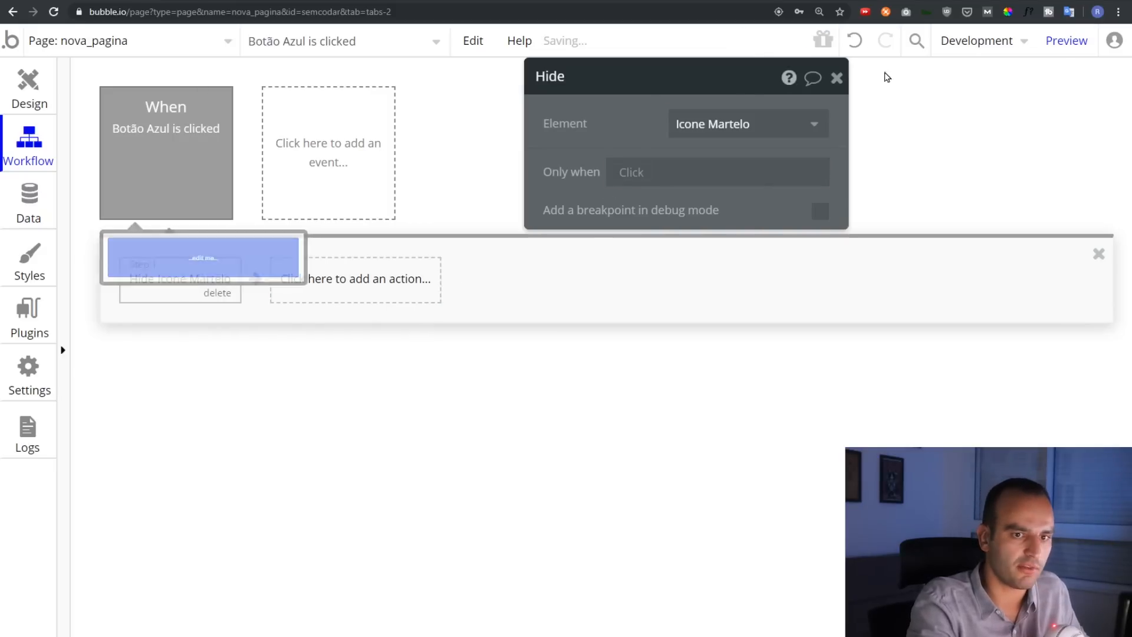
click(1065, 41)
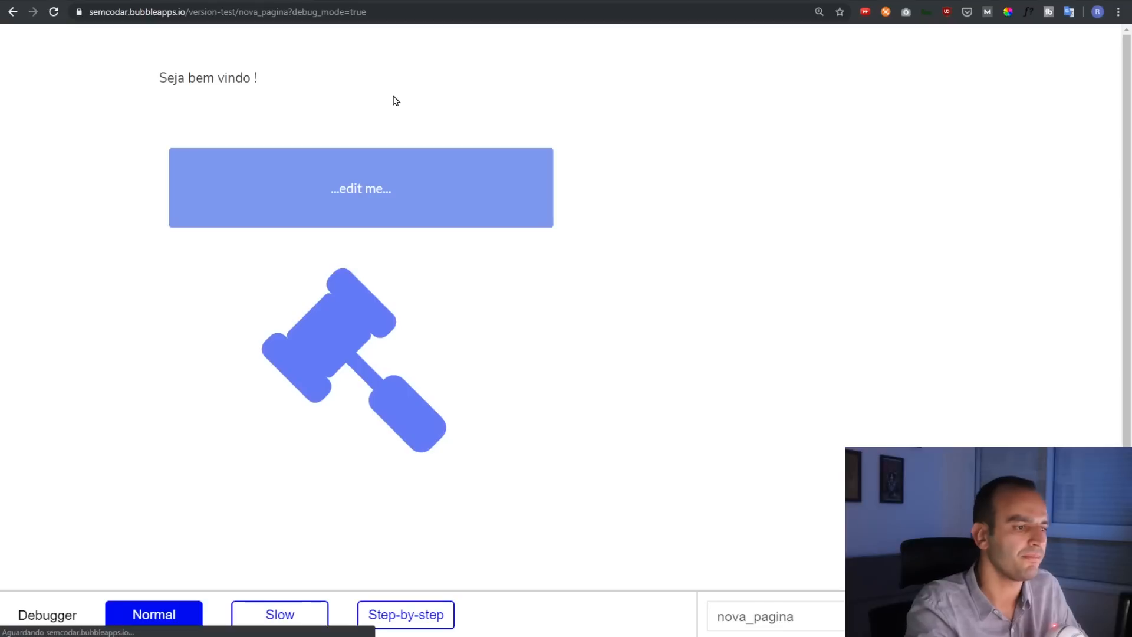
click(365, 186)
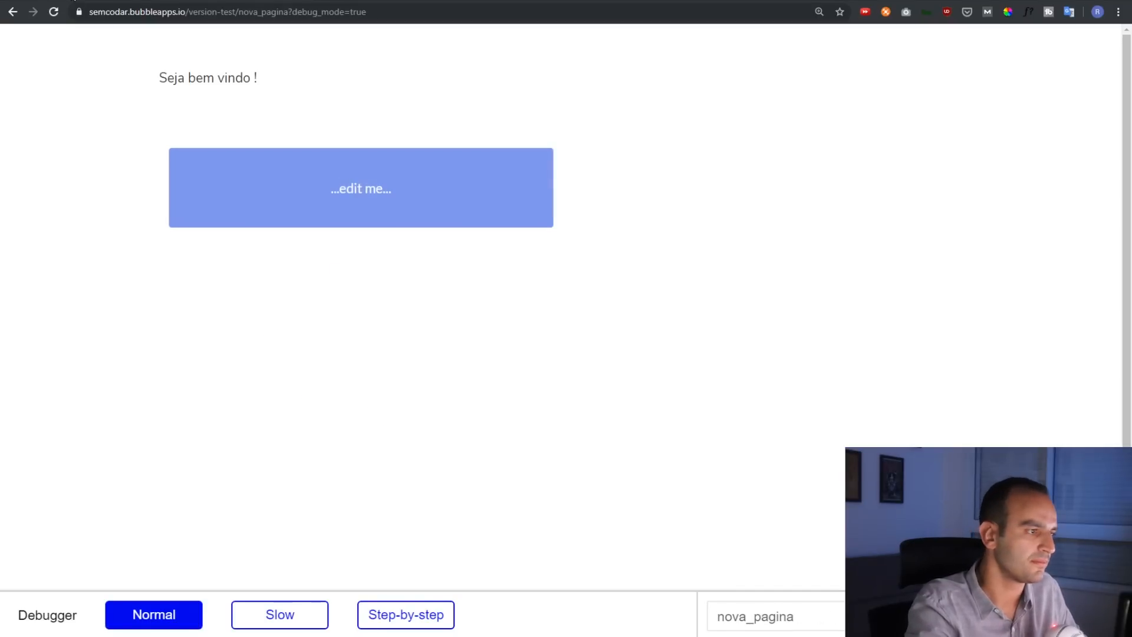
click(75, 2)
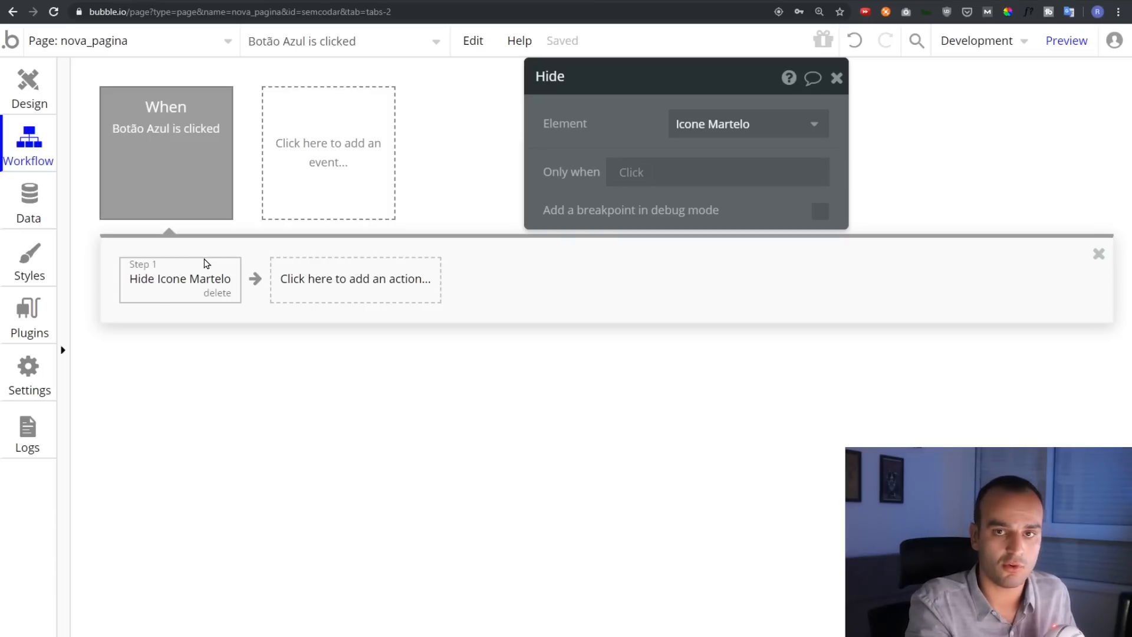
Add a second workflow step, Scroll to Icone Martelo, then select the icon on the design page
click(328, 280)
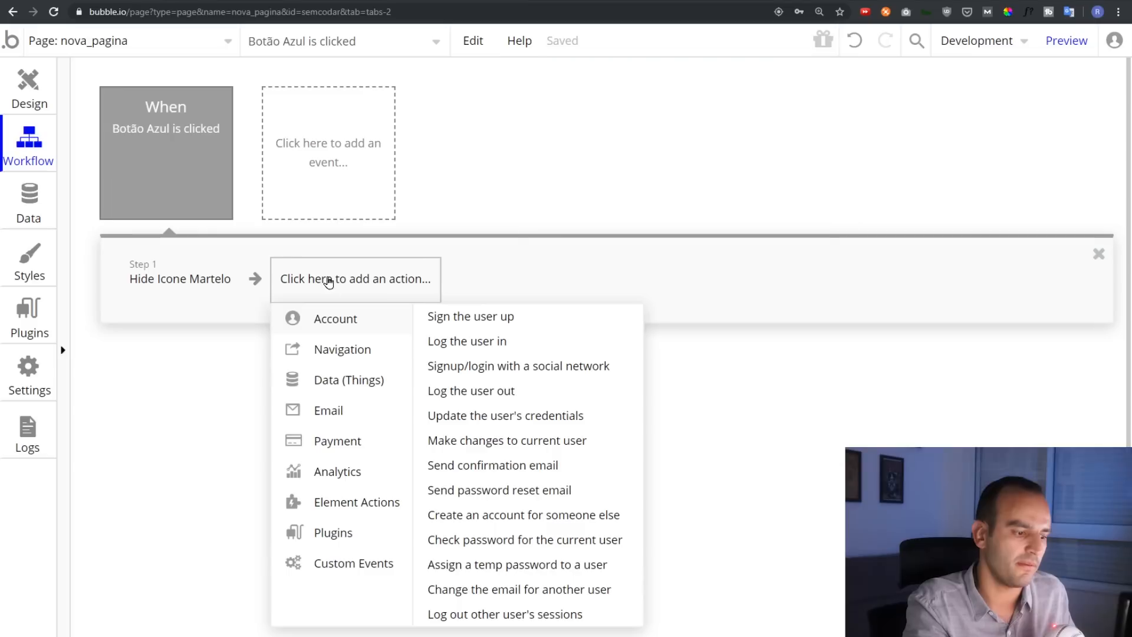
mouse_move(363, 544)
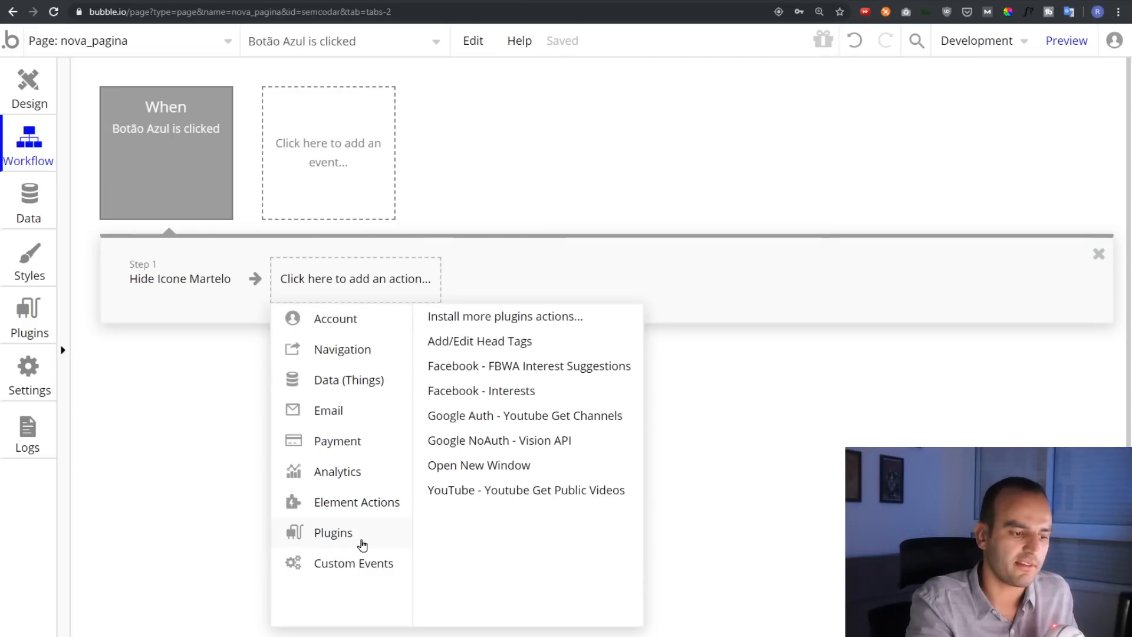
mouse_move(345, 447)
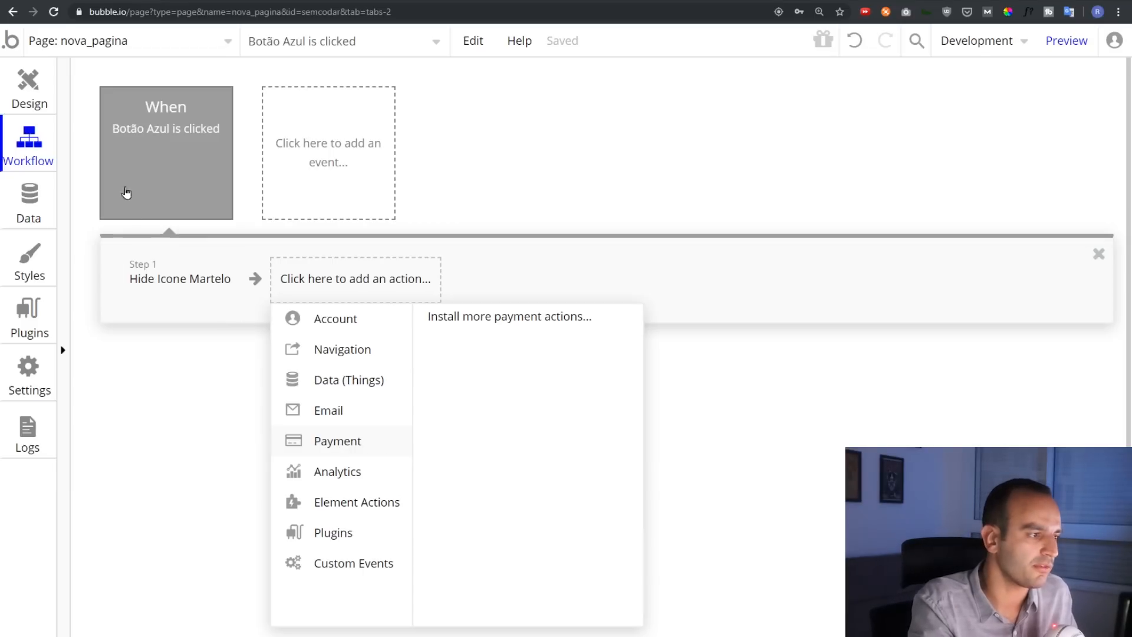
click(36, 152)
mouse_move(183, 281)
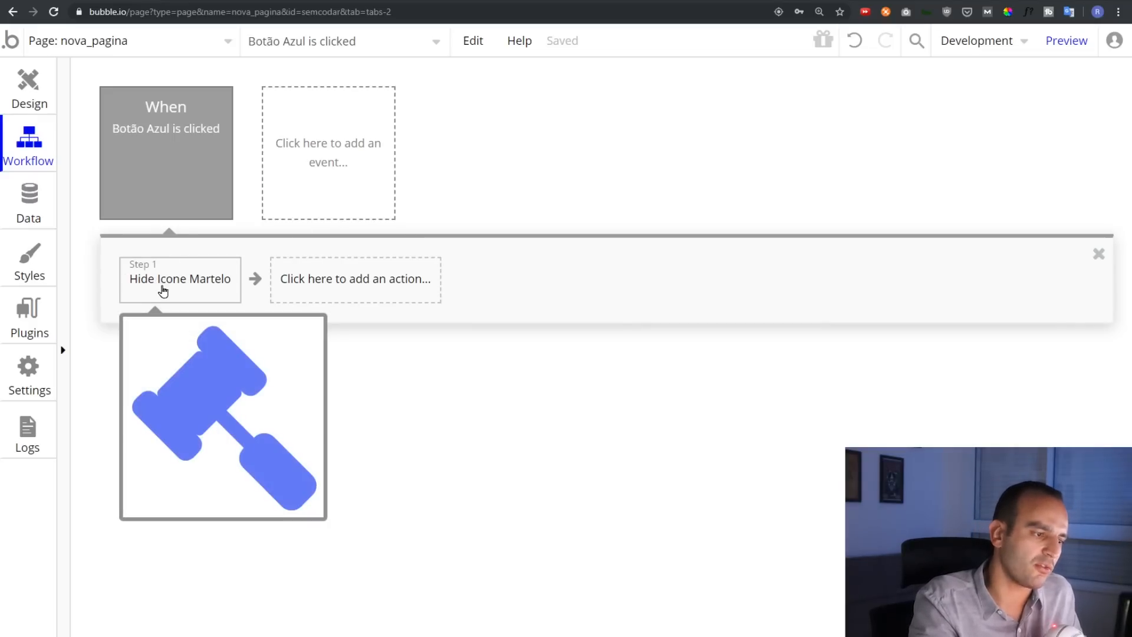
click(382, 281)
click(372, 501)
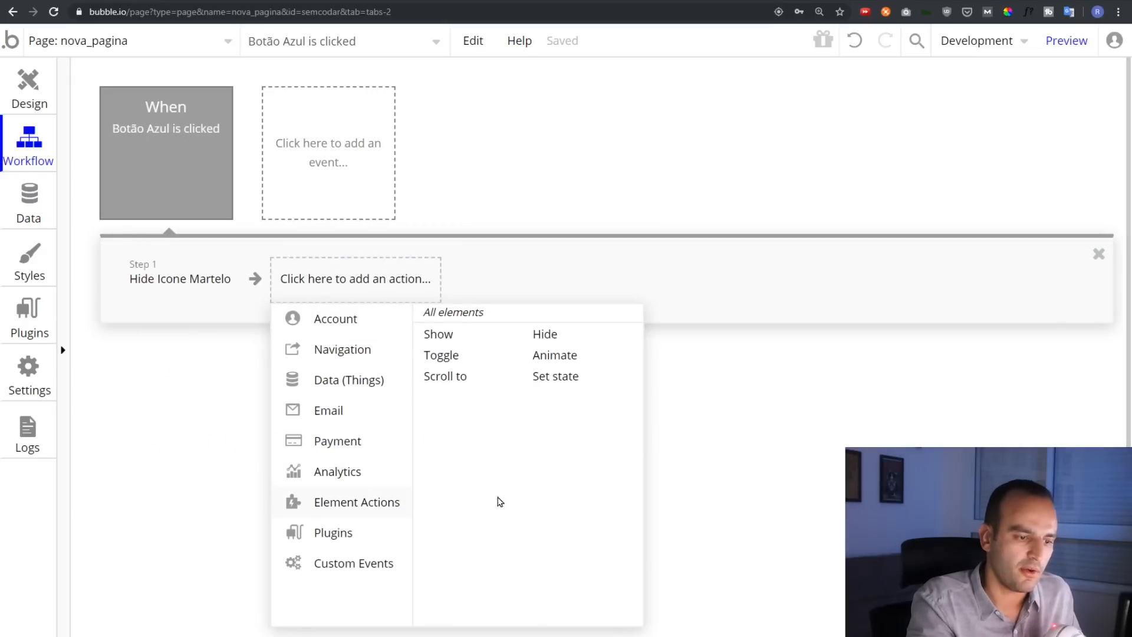
click(483, 378)
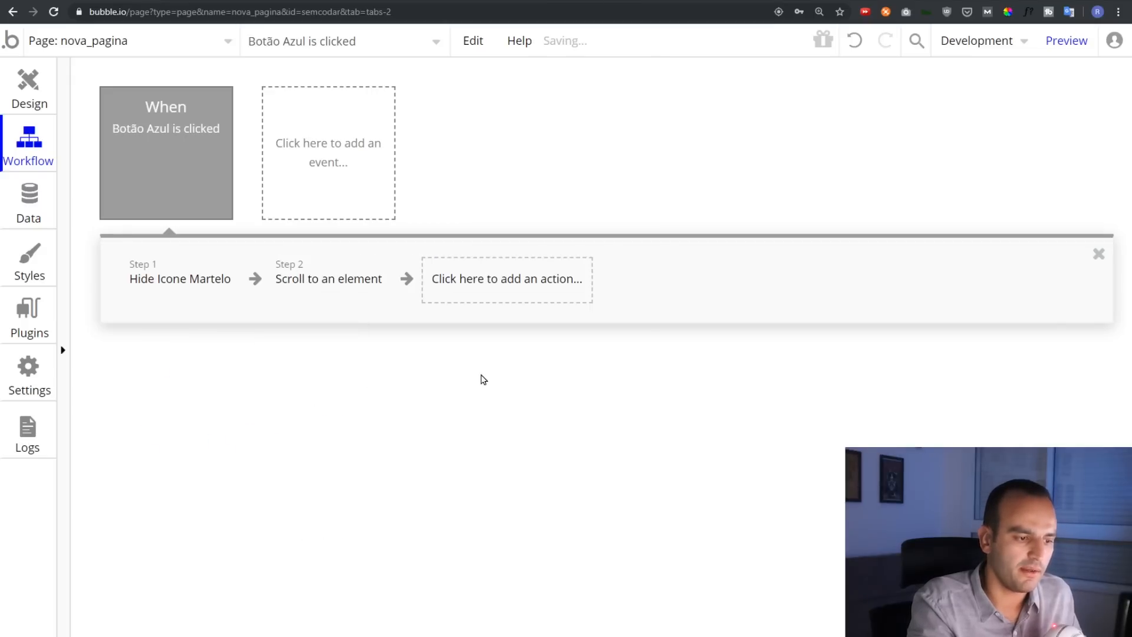
click(701, 125)
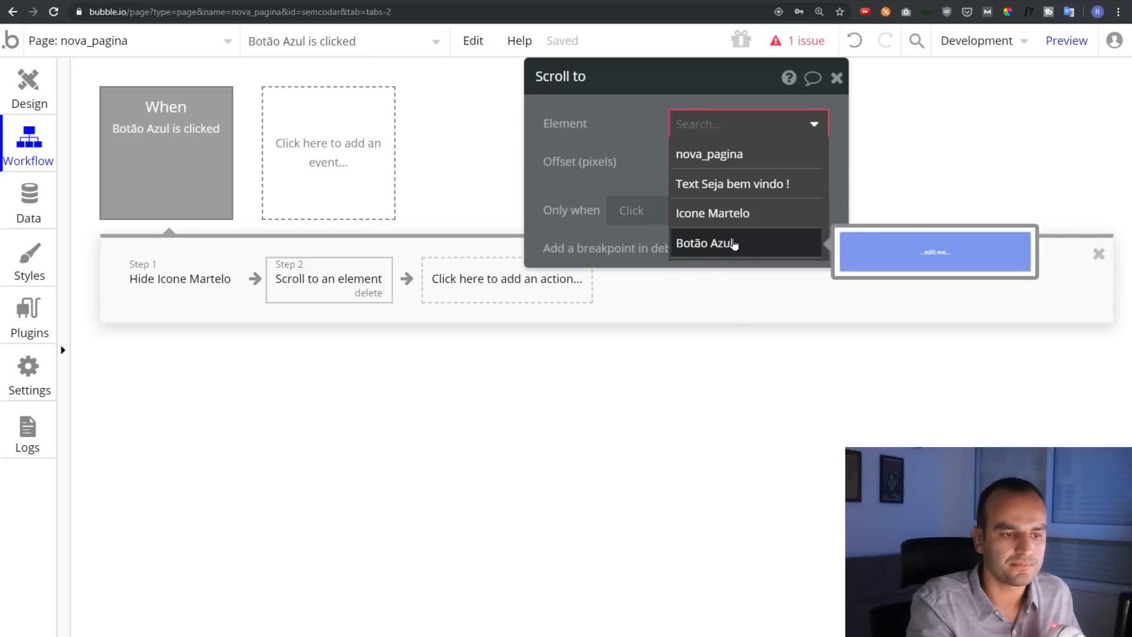
click(731, 213)
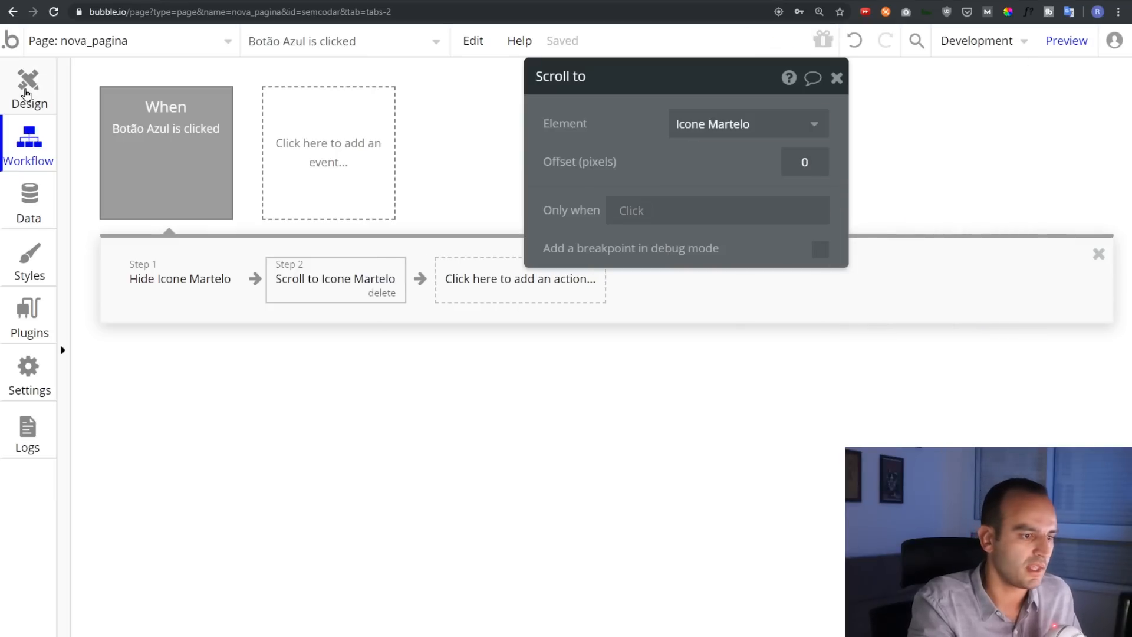
click(26, 93)
double_click(485, 291)
Stretch the nova_pagina page well below the gavel icon and preview it in debug mode
scroll(485, 291, down, 4)
scroll(497, 284, up, 2)
scroll(498, 283, up, 3)
click(667, 281)
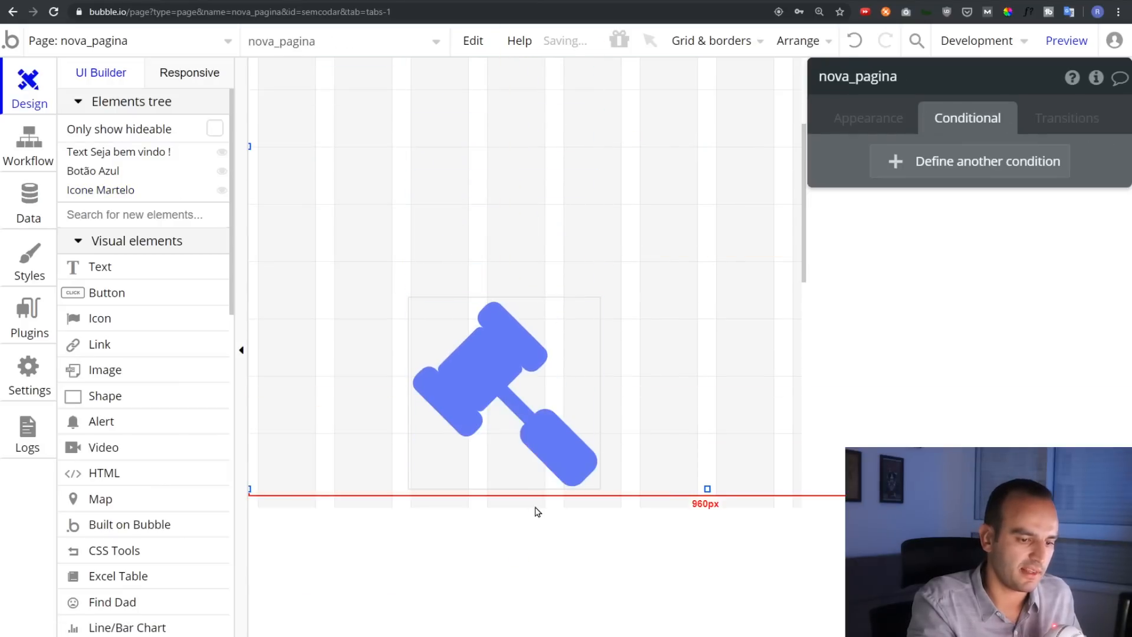
drag(708, 490, 708, 604)
click(1067, 40)
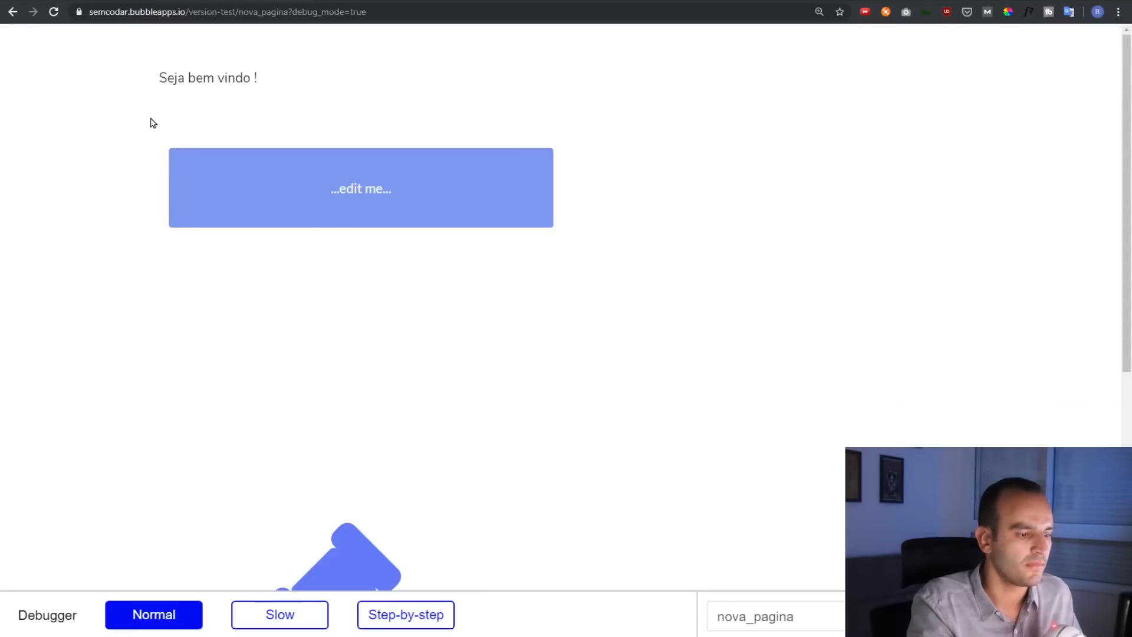
Test the button's scroll-and-hide in the preview, then return to the workflow editor
click(440, 205)
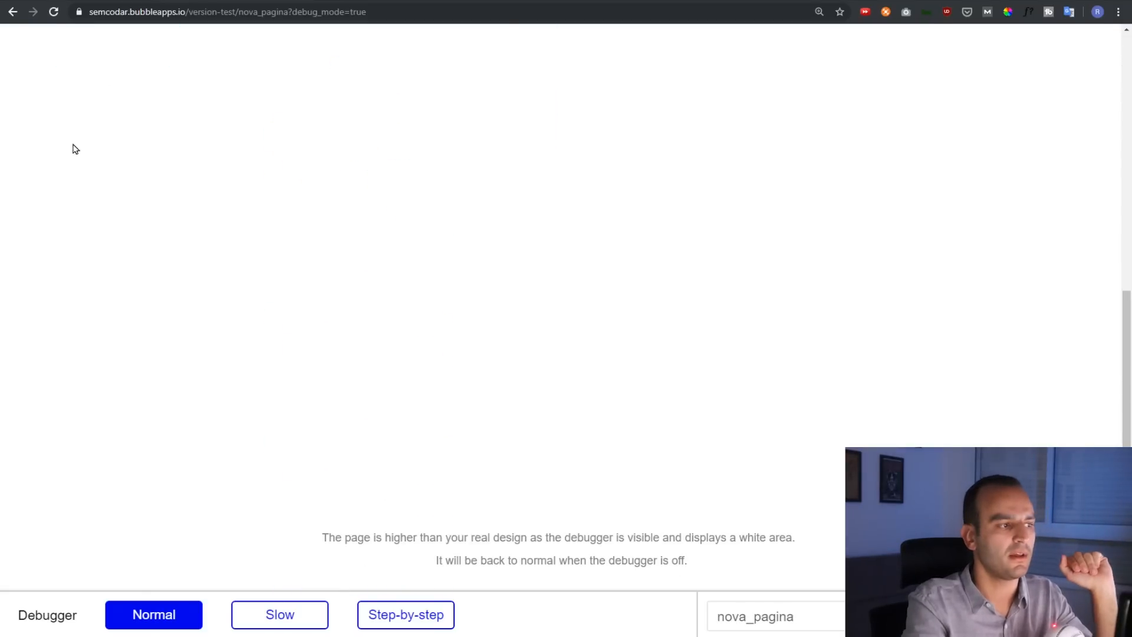
click(71, 1)
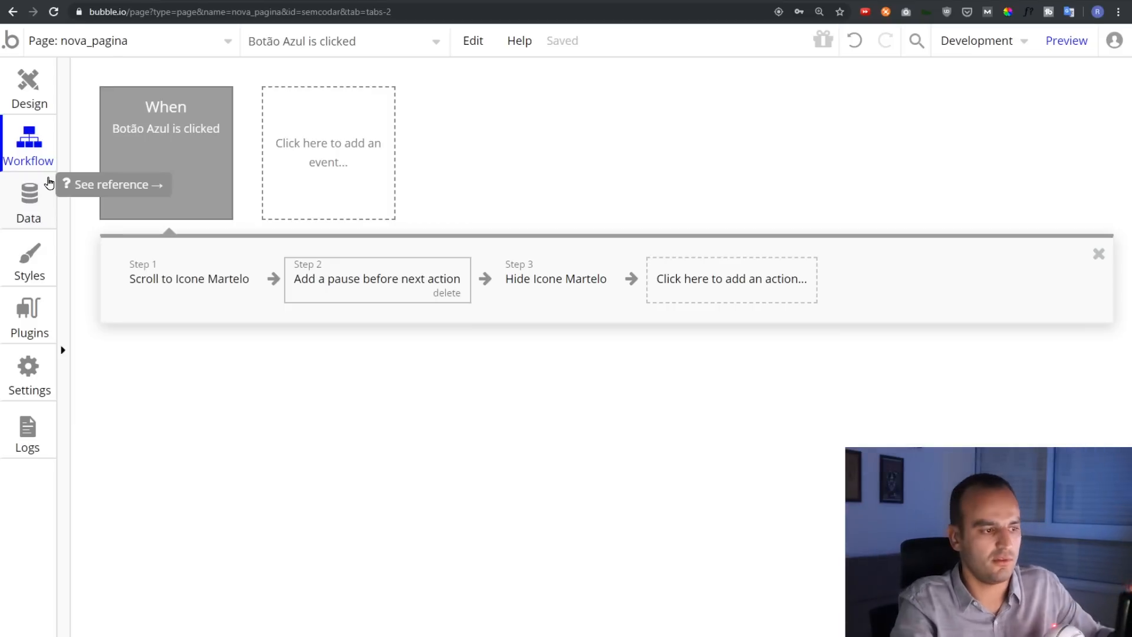
Show the User data type with its Foto, Nome and Telefone fields in Data types
key(ctrl)
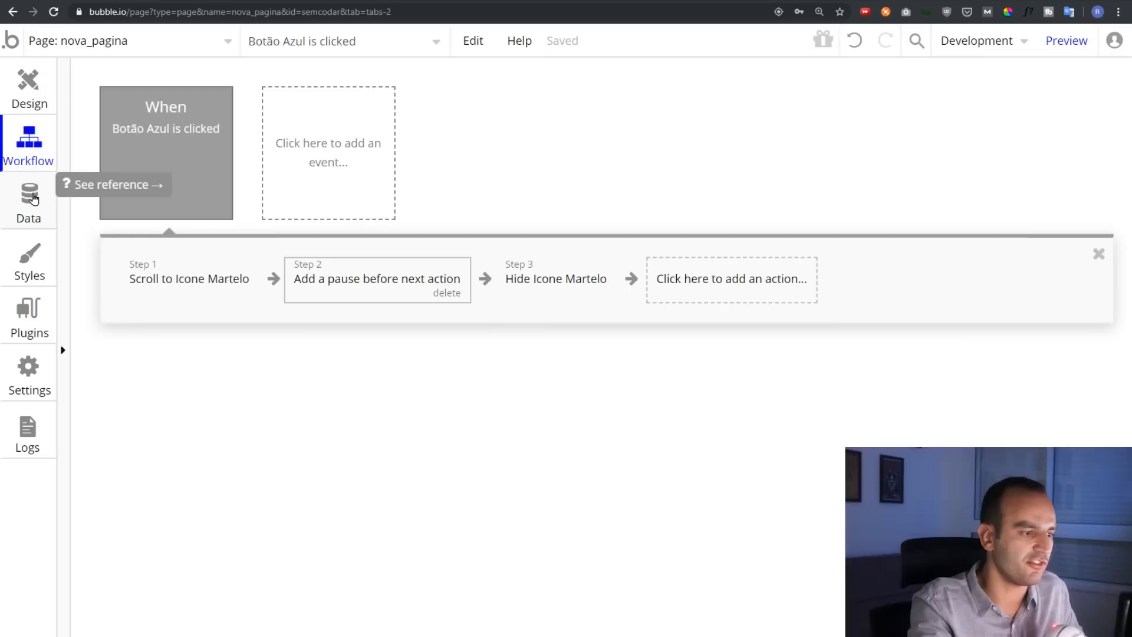
click(33, 199)
click(121, 123)
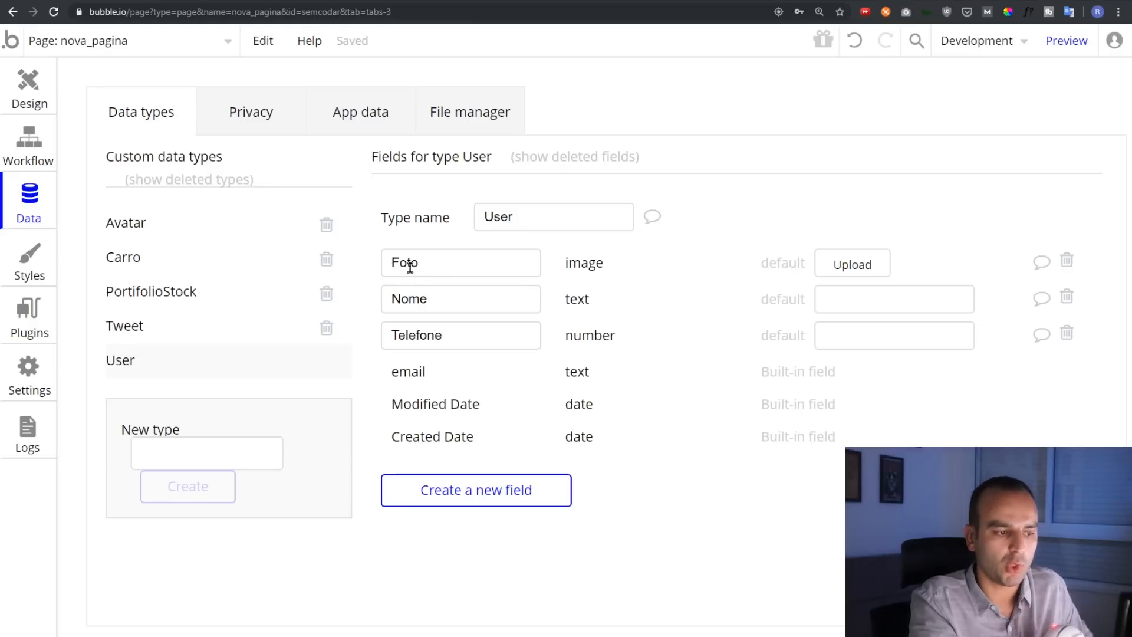
Inspect the existing User fields Foto, Nome and Telefone
double_click(393, 260)
click(540, 265)
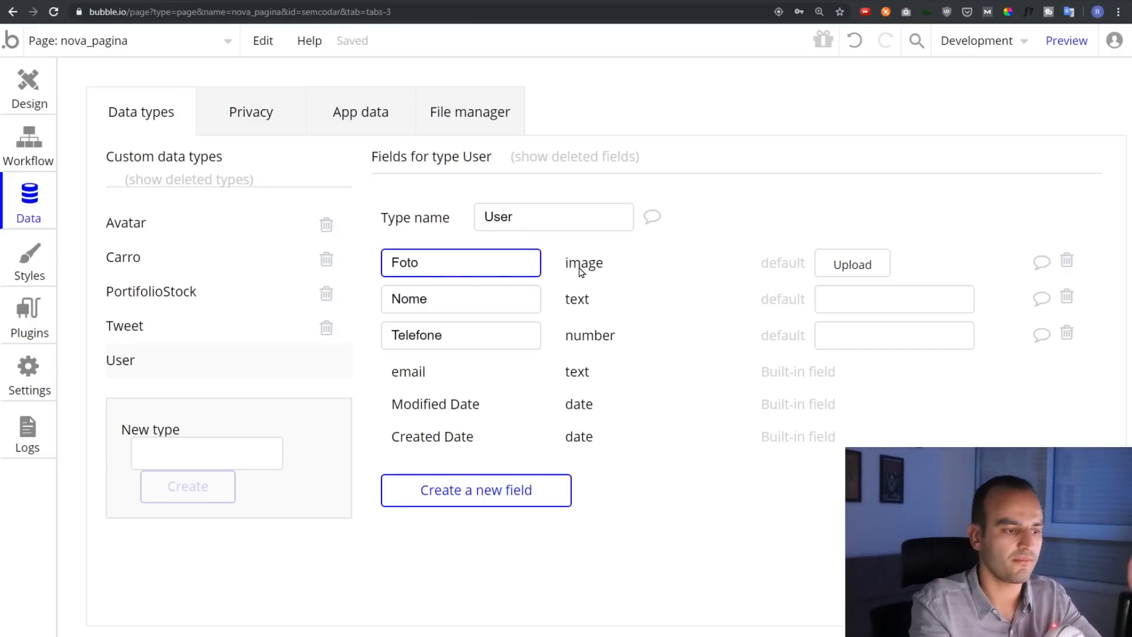
click(453, 292)
click(575, 306)
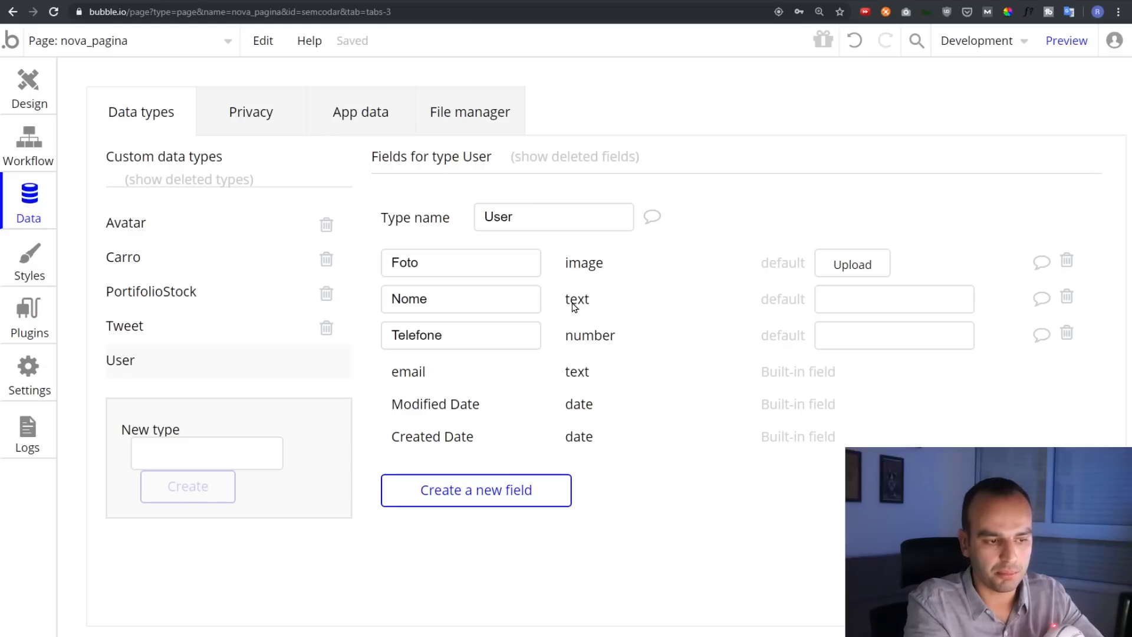
click(481, 340)
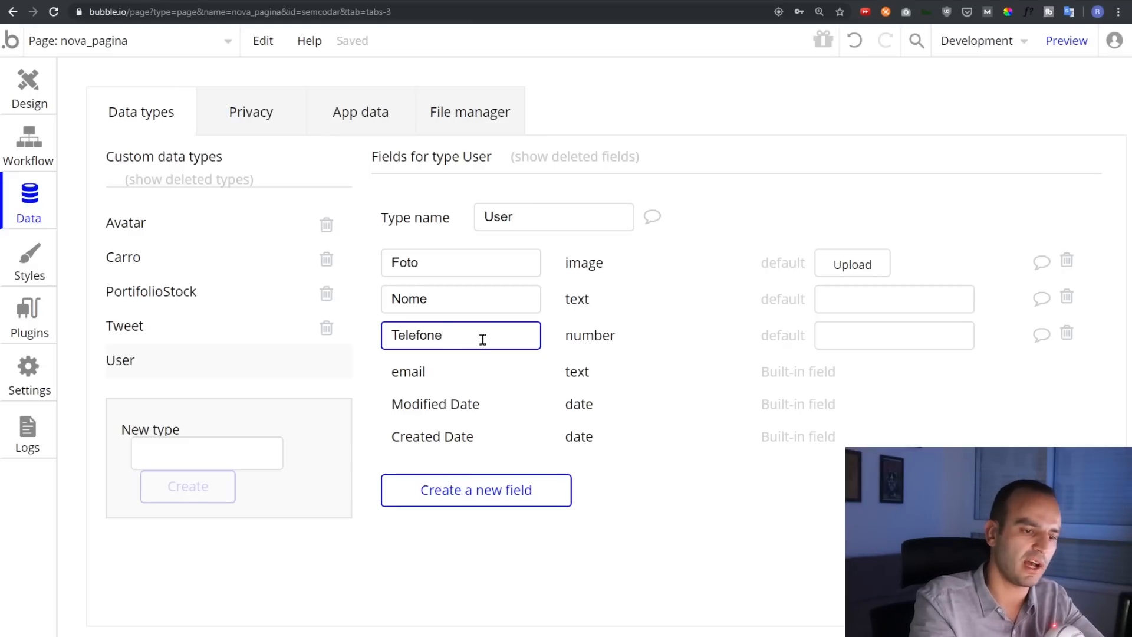
click(581, 344)
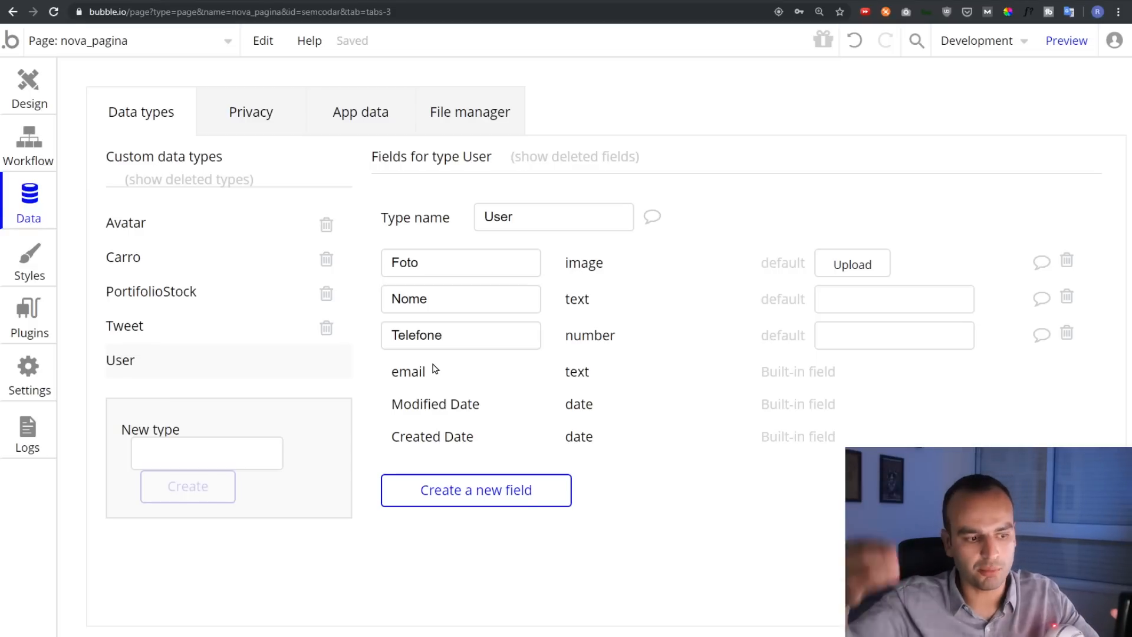
Add an Administrador field of type yes / no to the User type
click(460, 493)
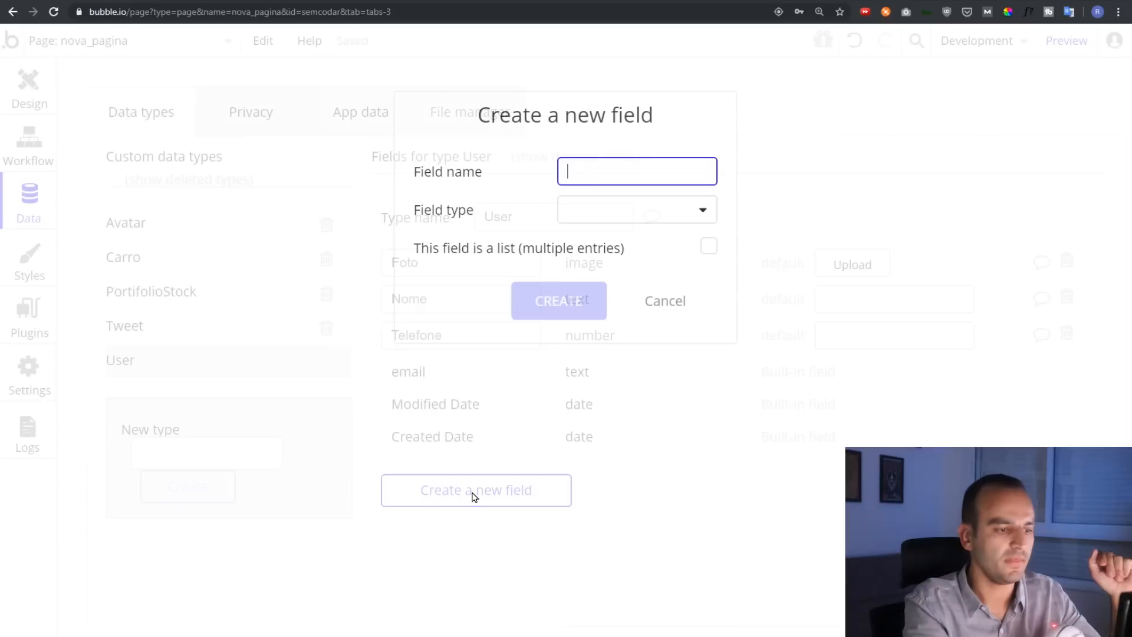
click(620, 207)
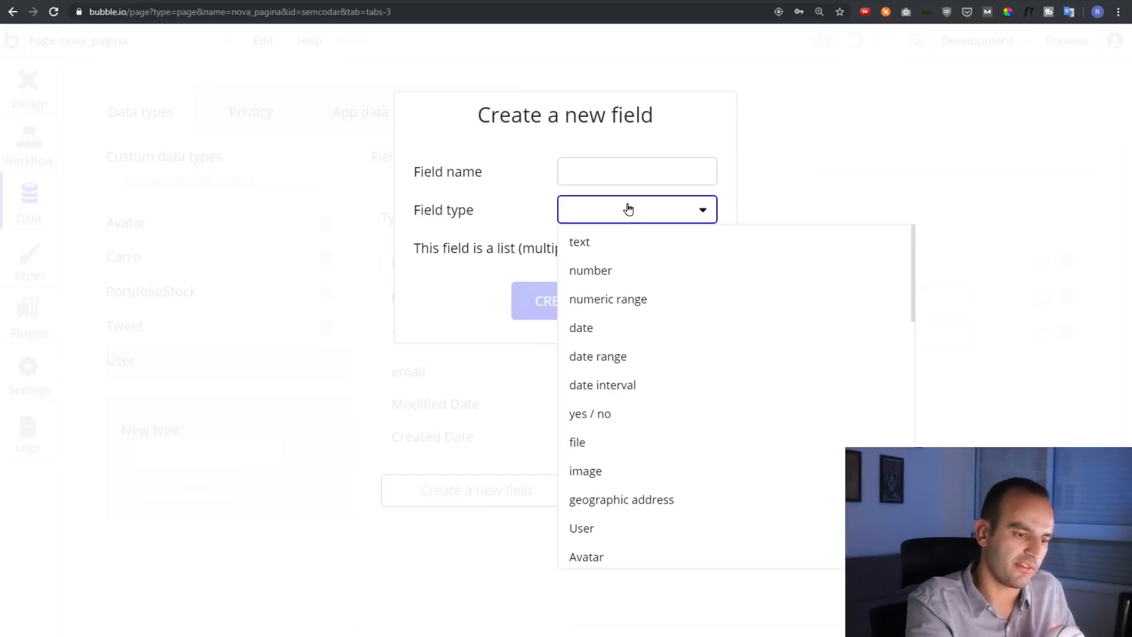
click(595, 168)
text(Administ)
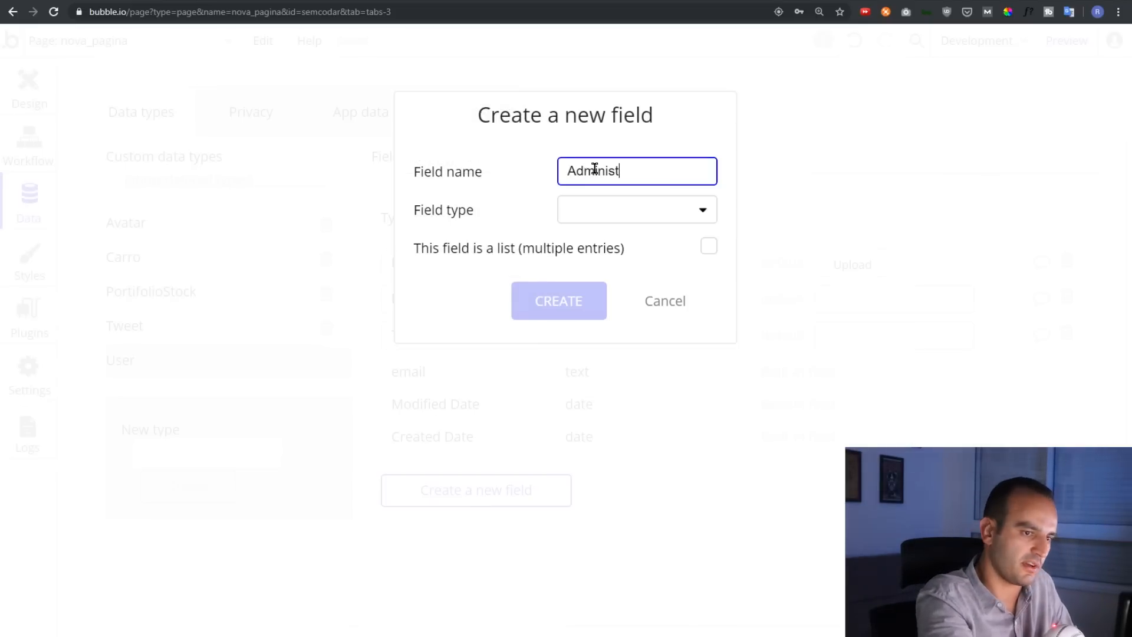
text(rador)
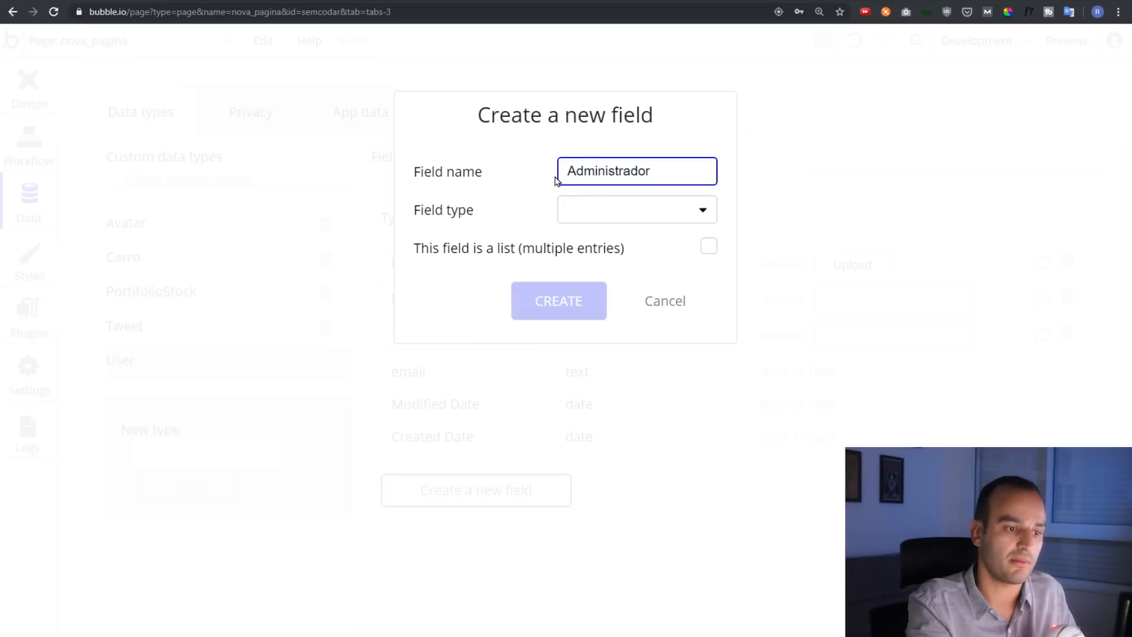
click(594, 217)
click(612, 417)
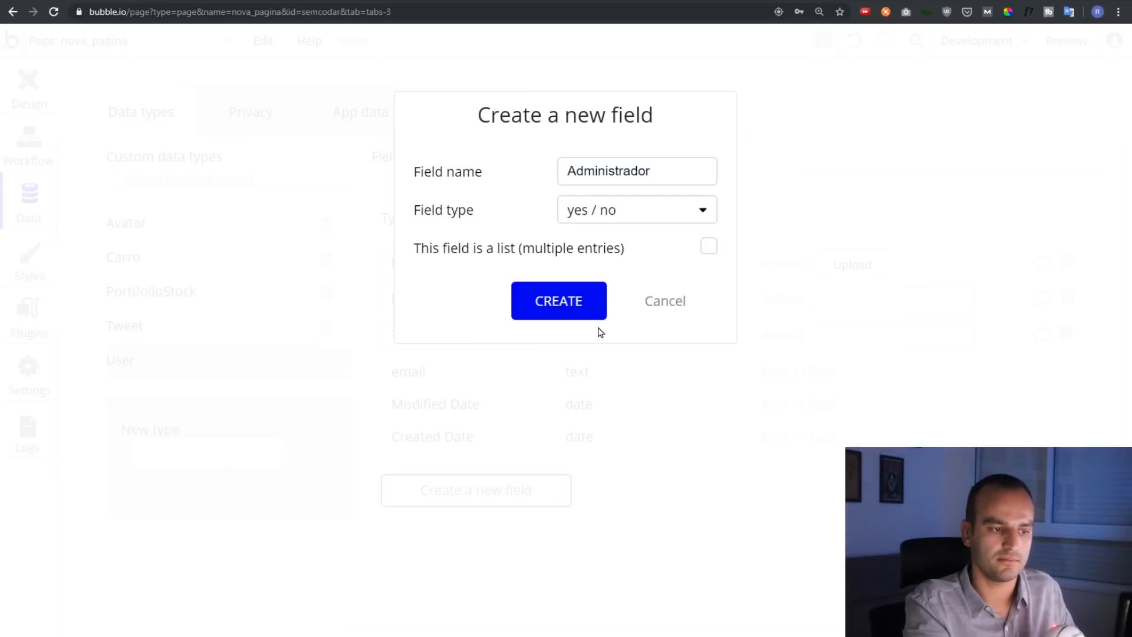
click(589, 312)
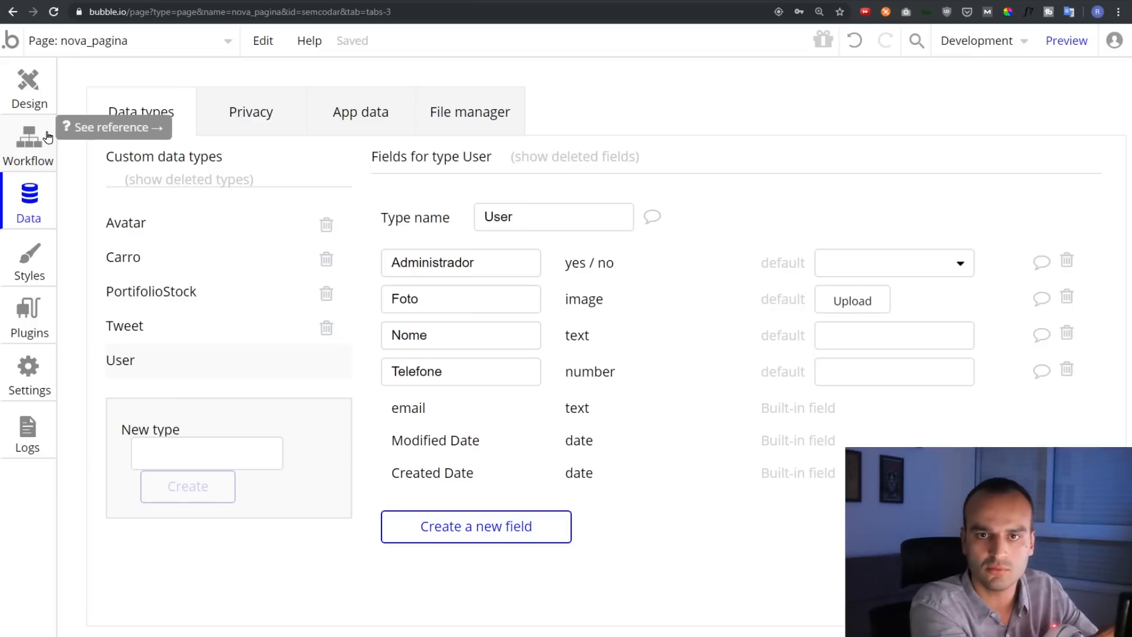
Create the Imovel data type and give it a Nome text field
click(198, 449)
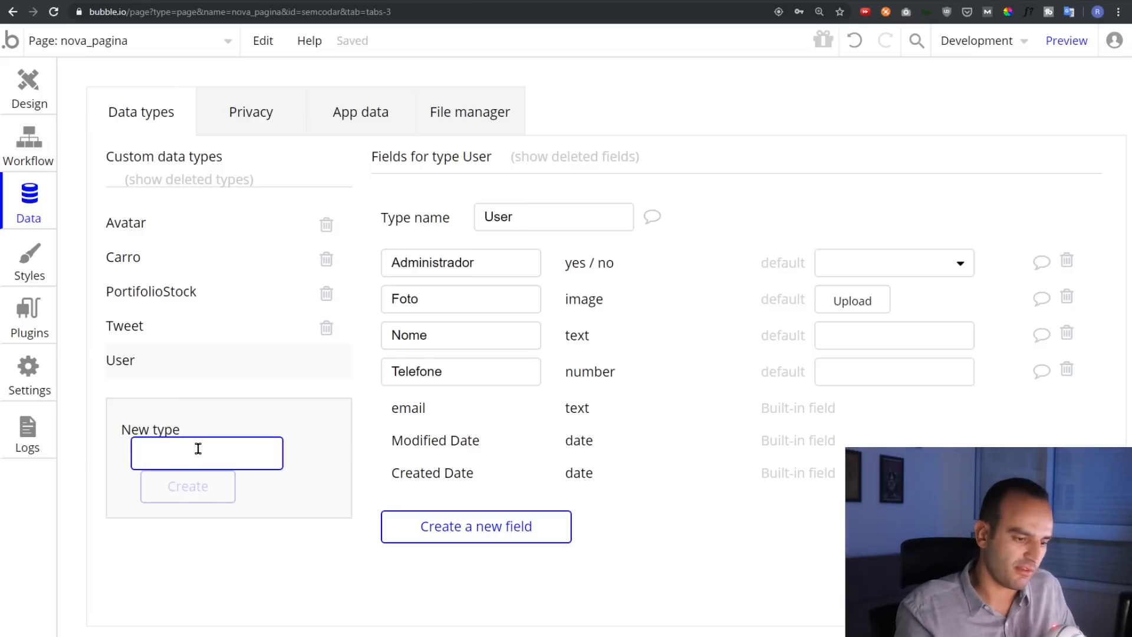
text(Imovel)
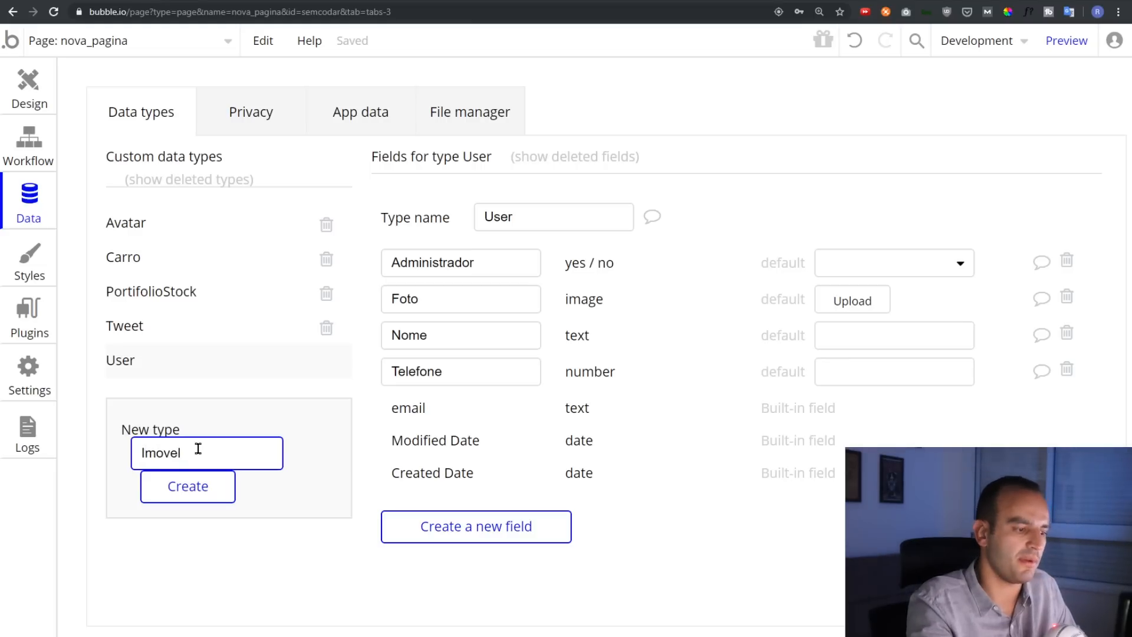
click(177, 490)
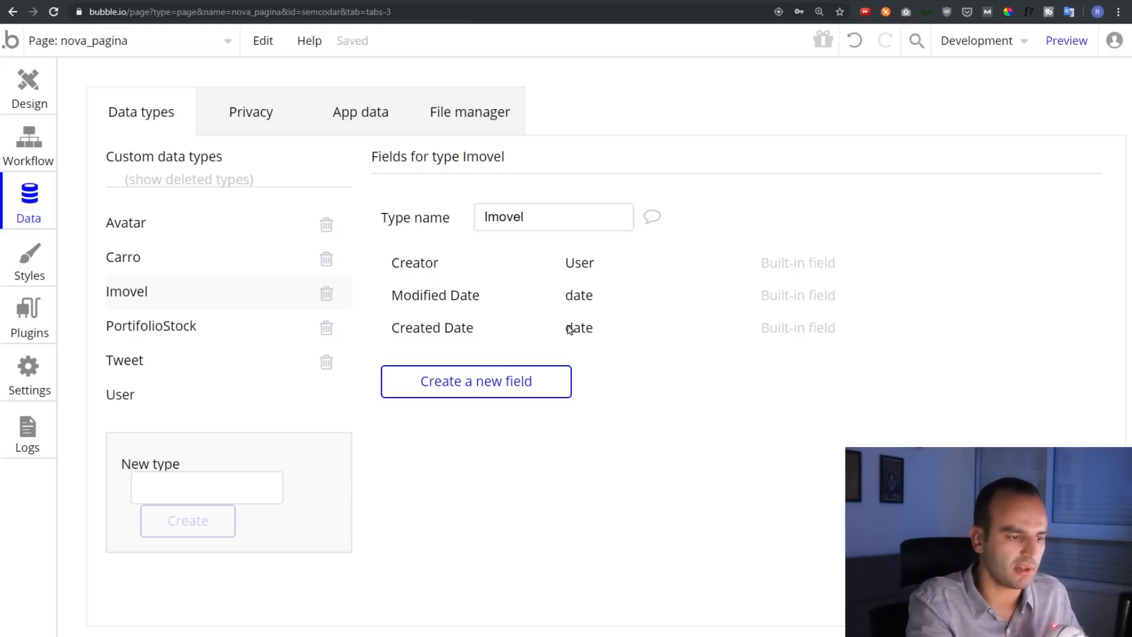
click(475, 387)
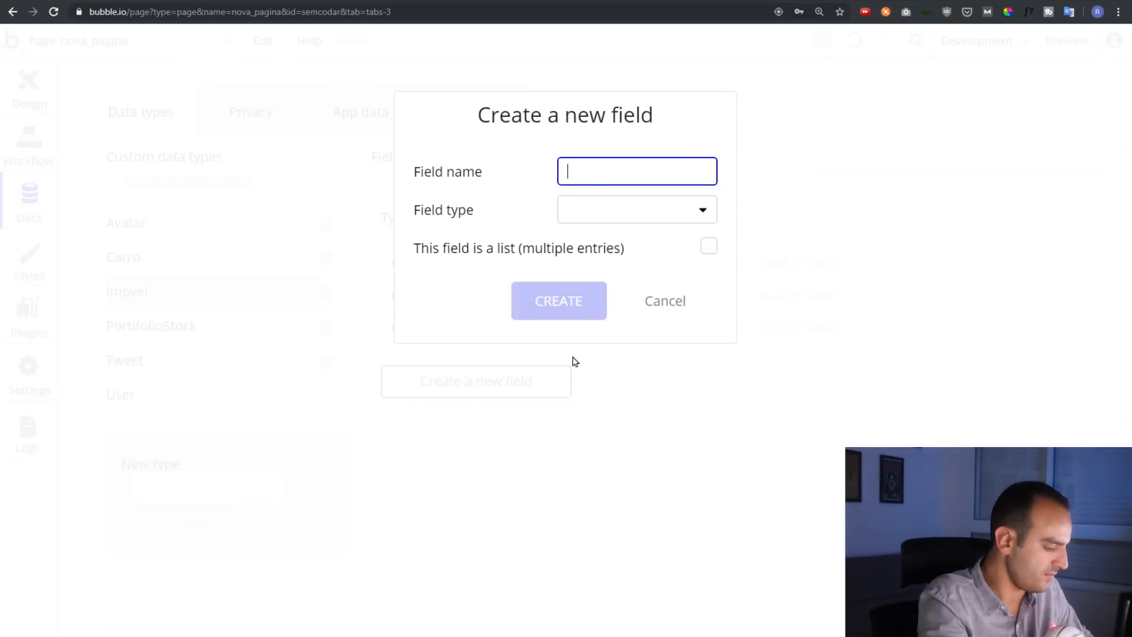
text(Np)
key(BackSpace)
text(ome)
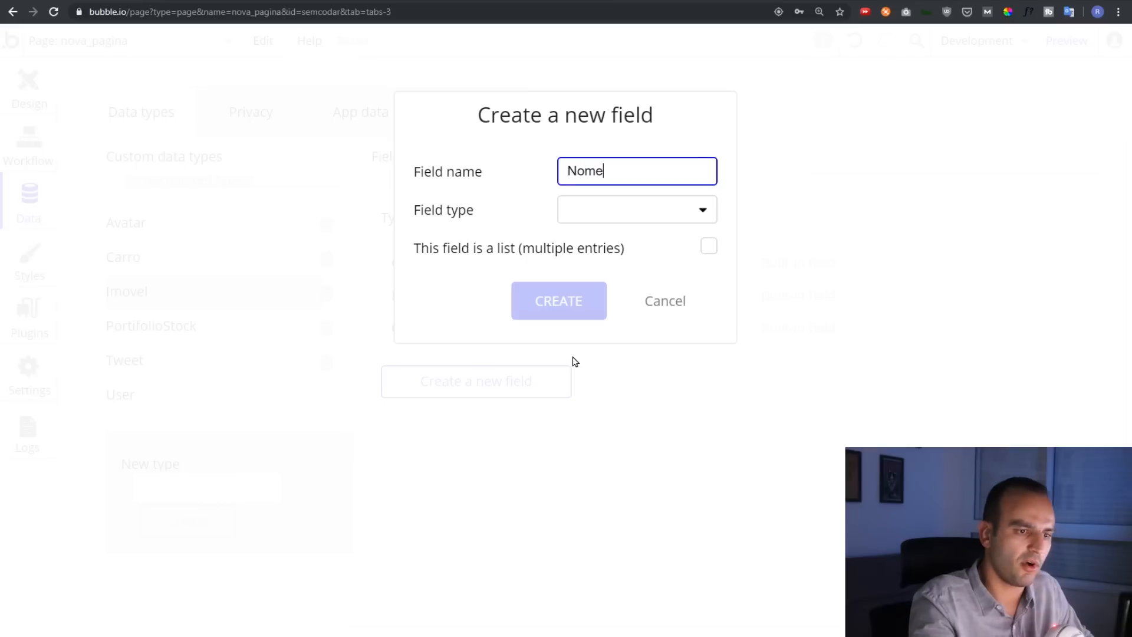
click(613, 210)
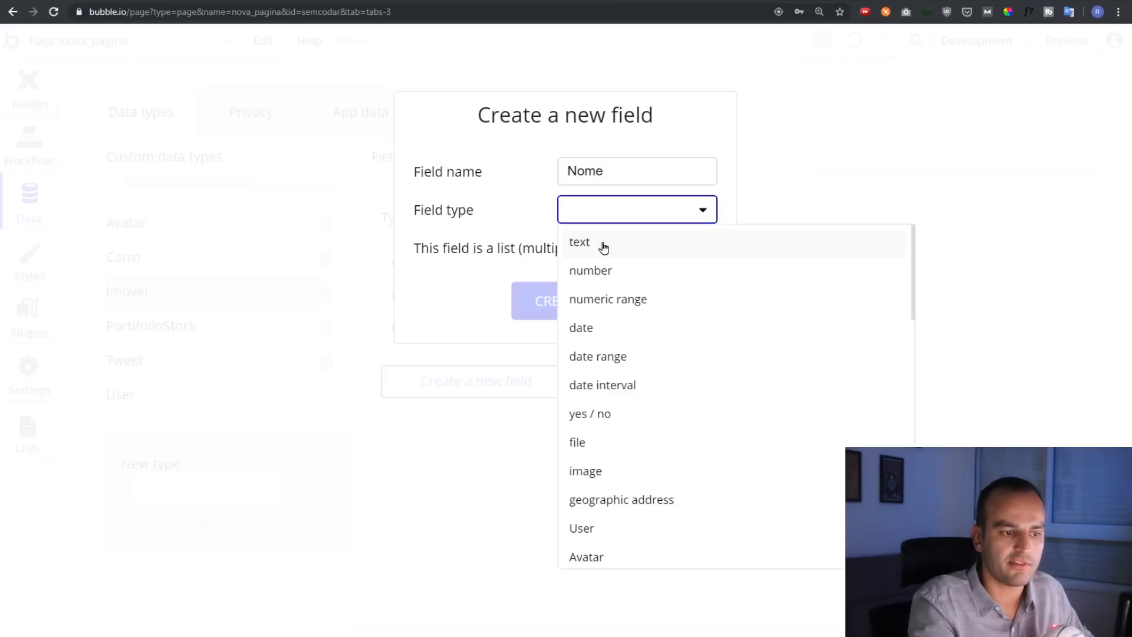
click(593, 252)
click(554, 303)
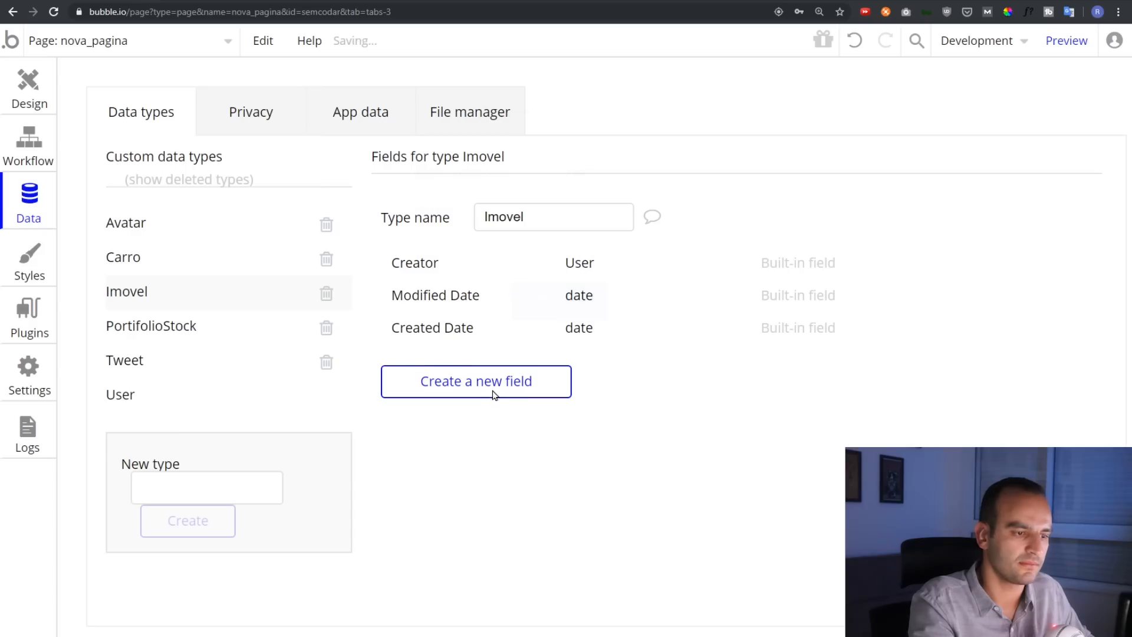
Add a Foto image field to Imovel
click(499, 407)
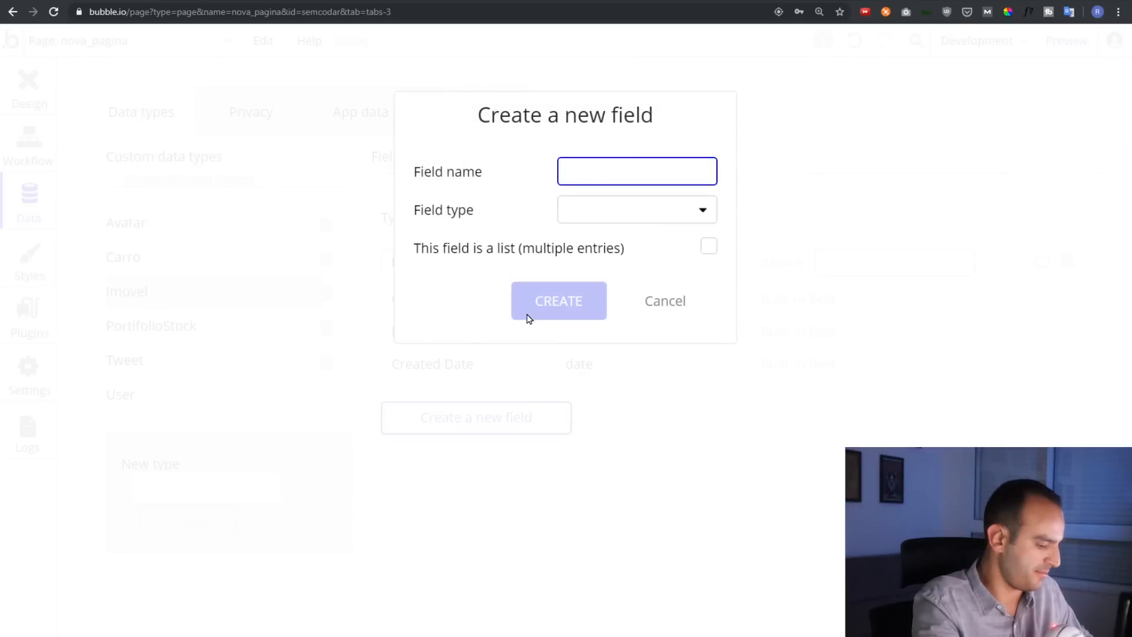
text(Foto)
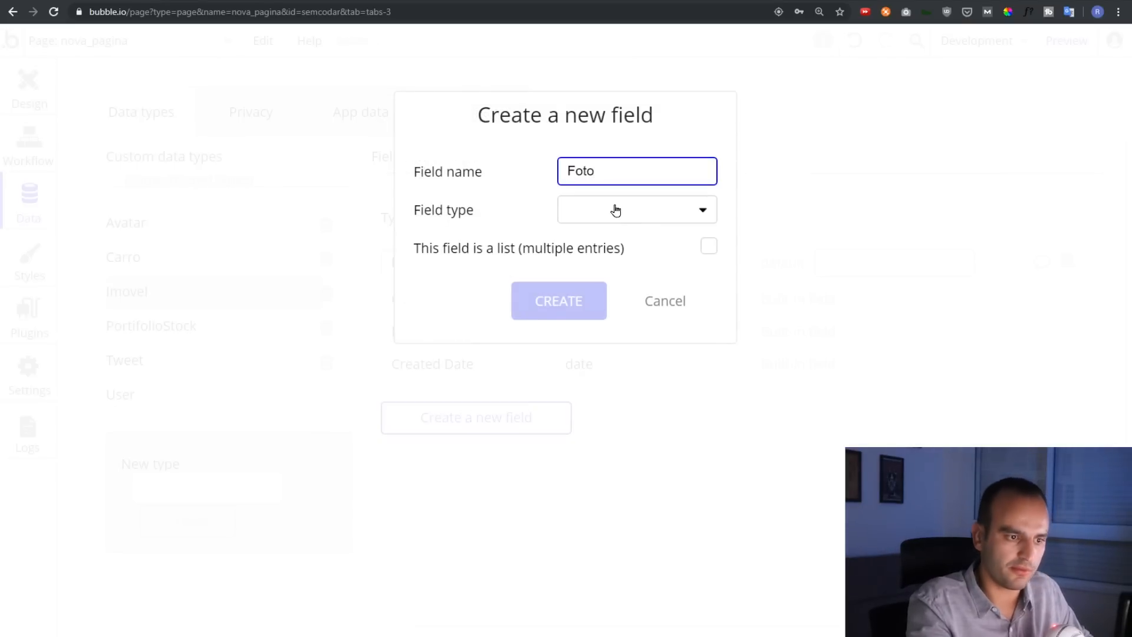
click(616, 210)
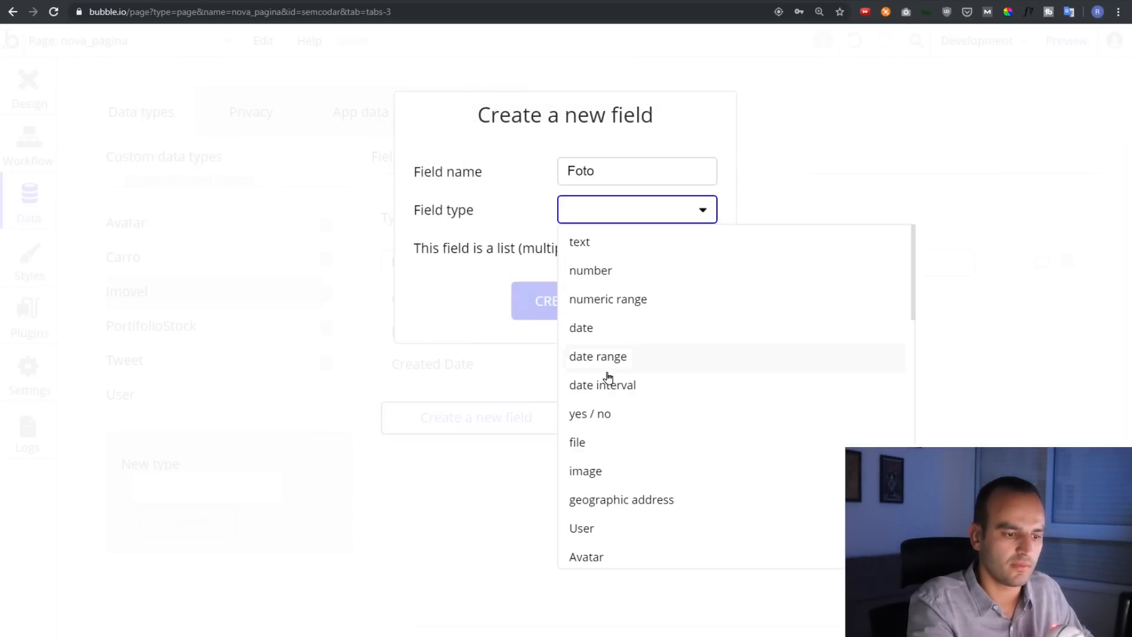
click(593, 470)
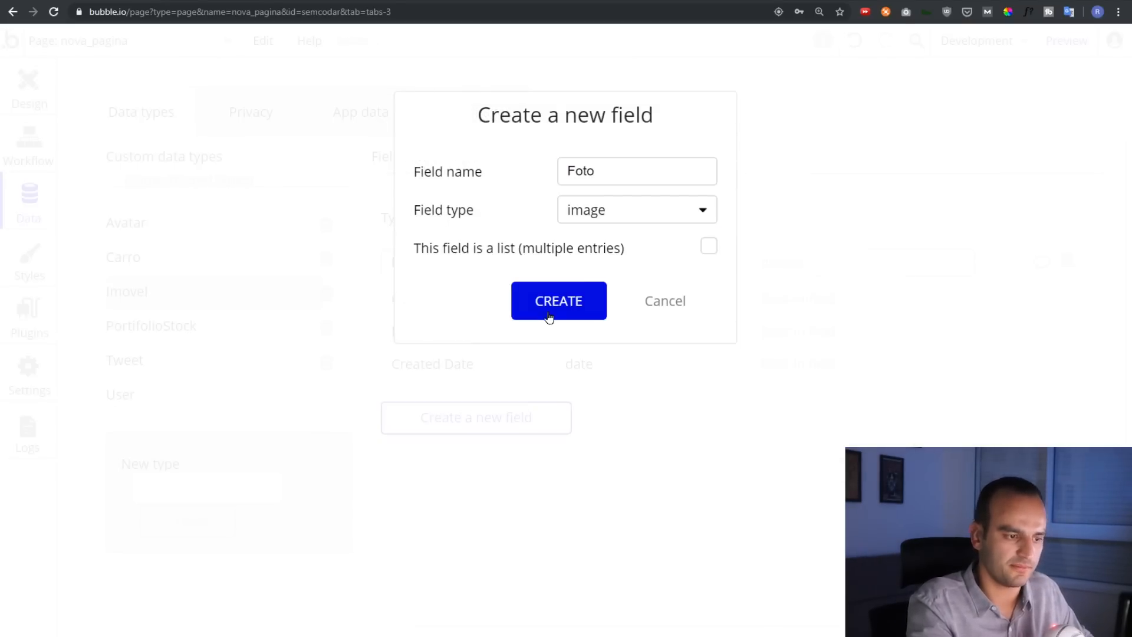
click(548, 315)
Add a Preco number field to Imovel
click(463, 458)
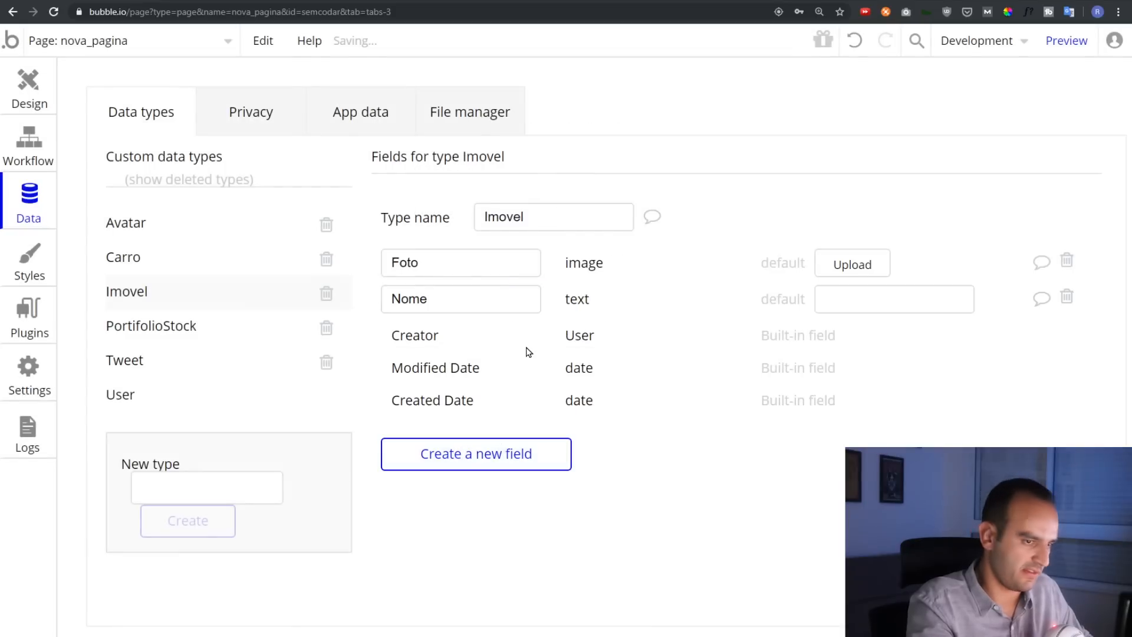
text(Preco)
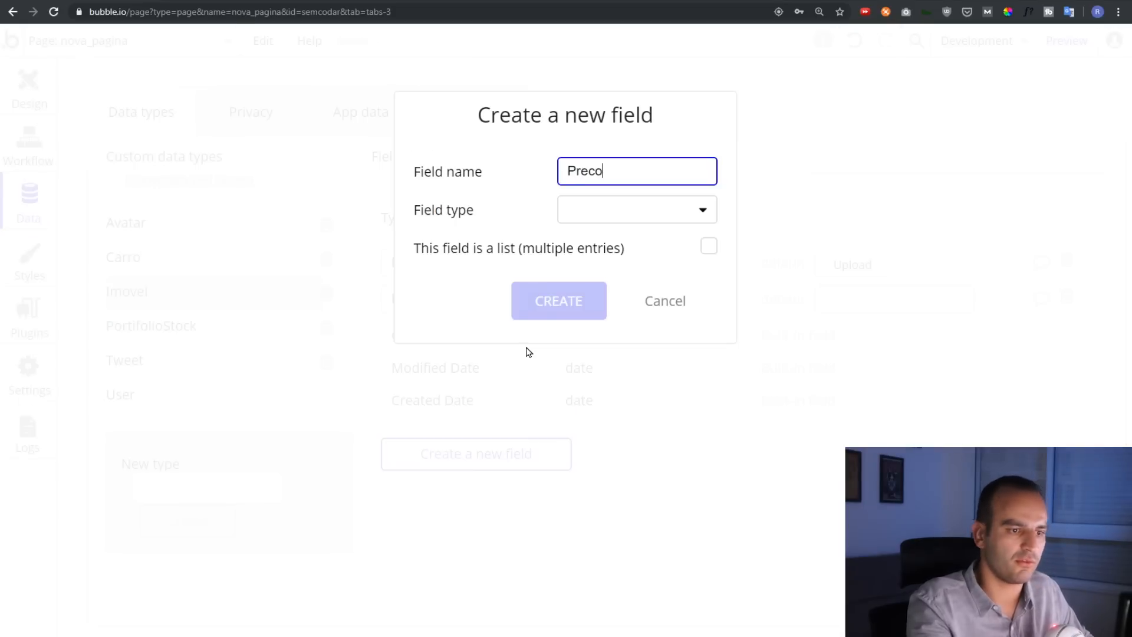
key(Tab)
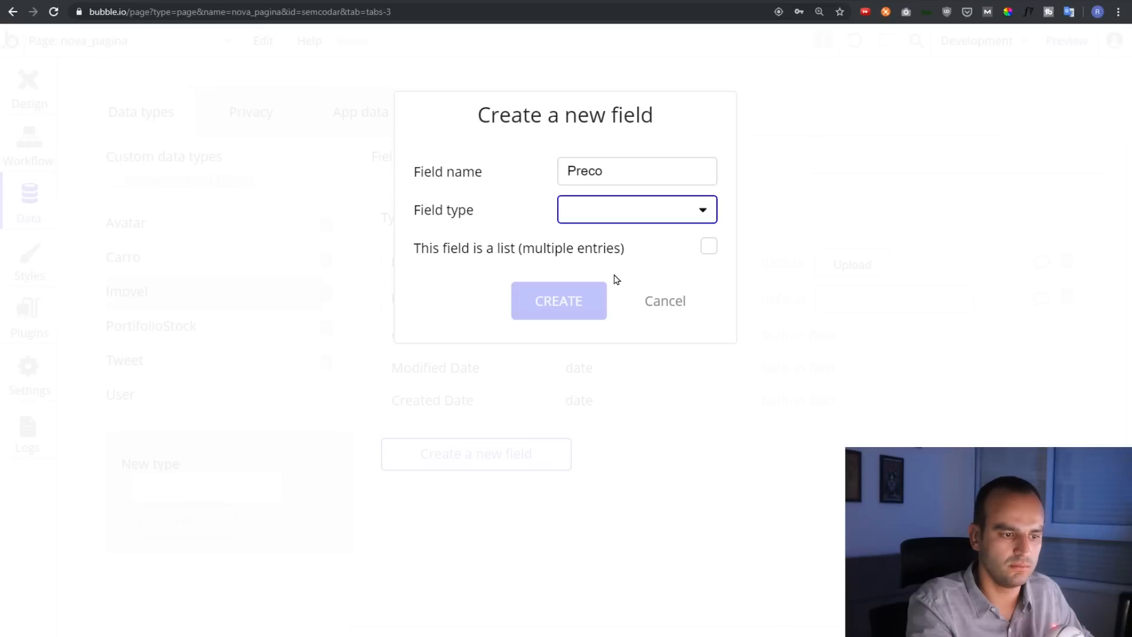
click(614, 272)
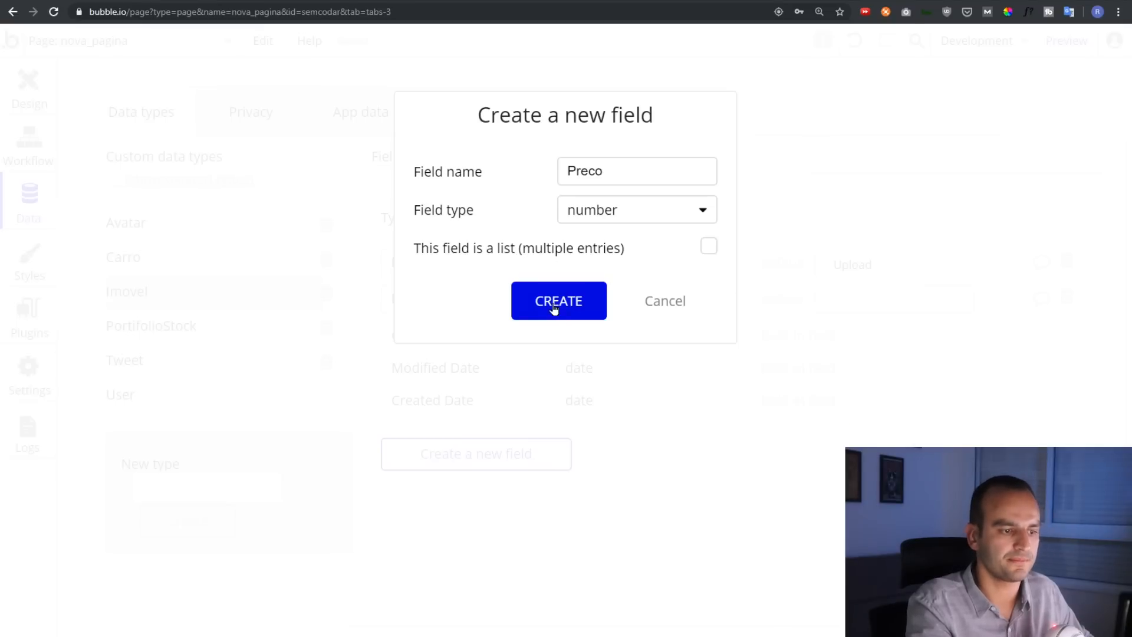
click(554, 310)
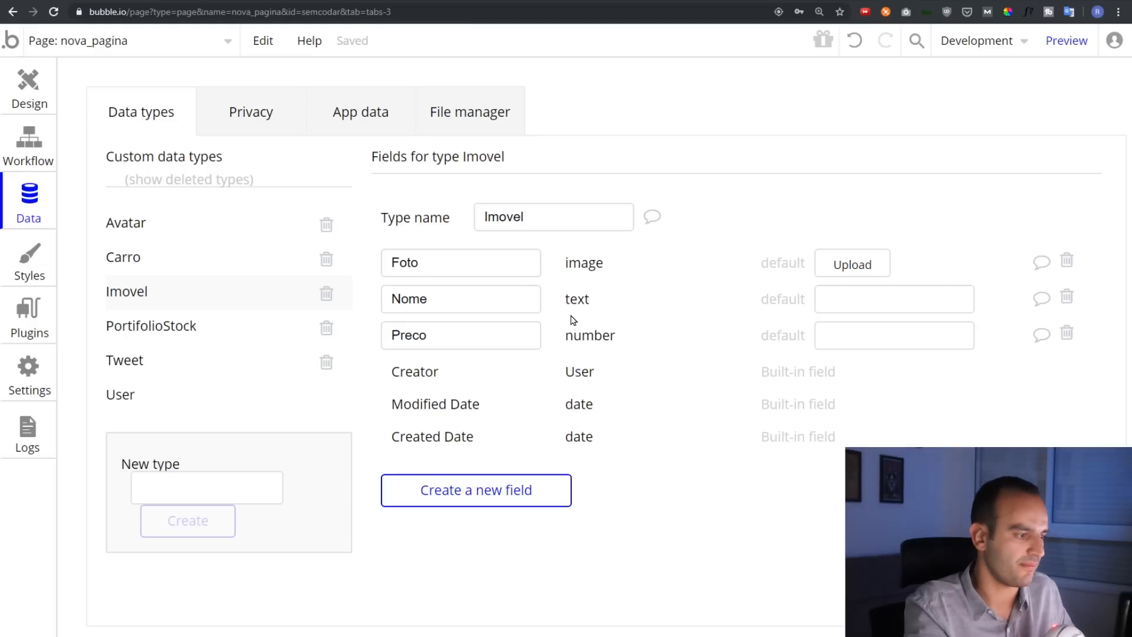
click(26, 272)
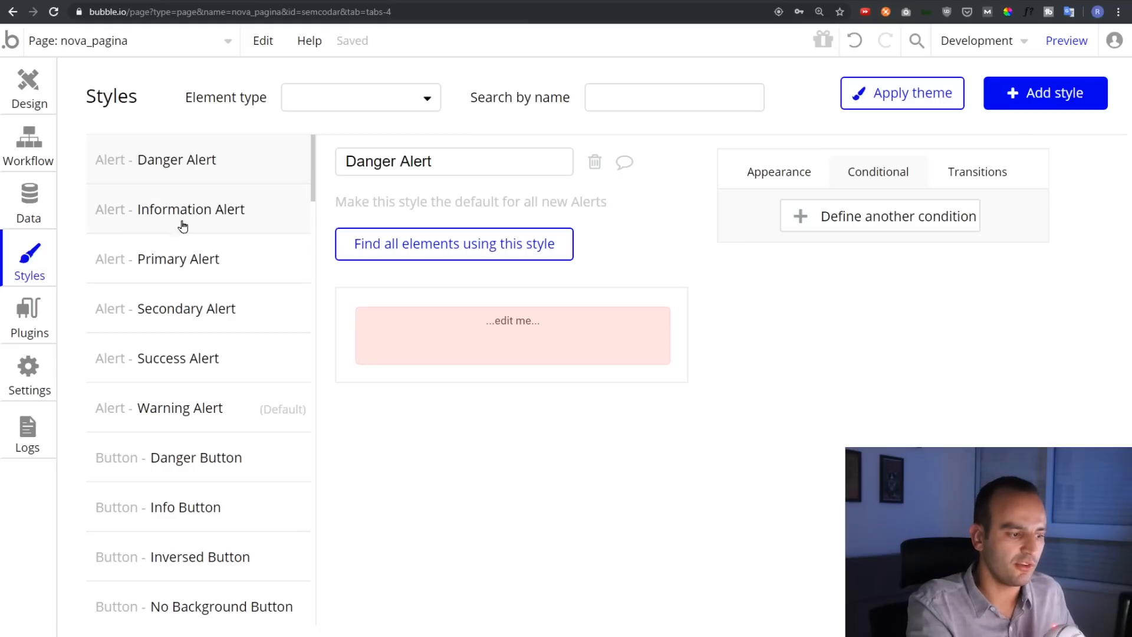
Open the Danger Button style and toggle its hover condition on and off
mouse_move(190, 451)
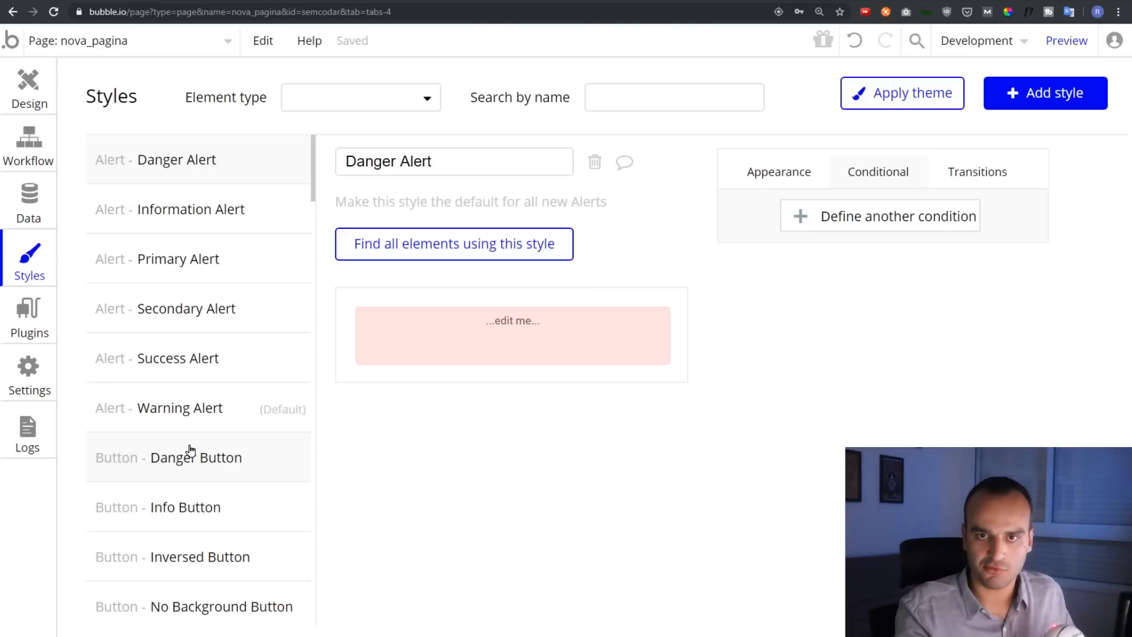
click(190, 451)
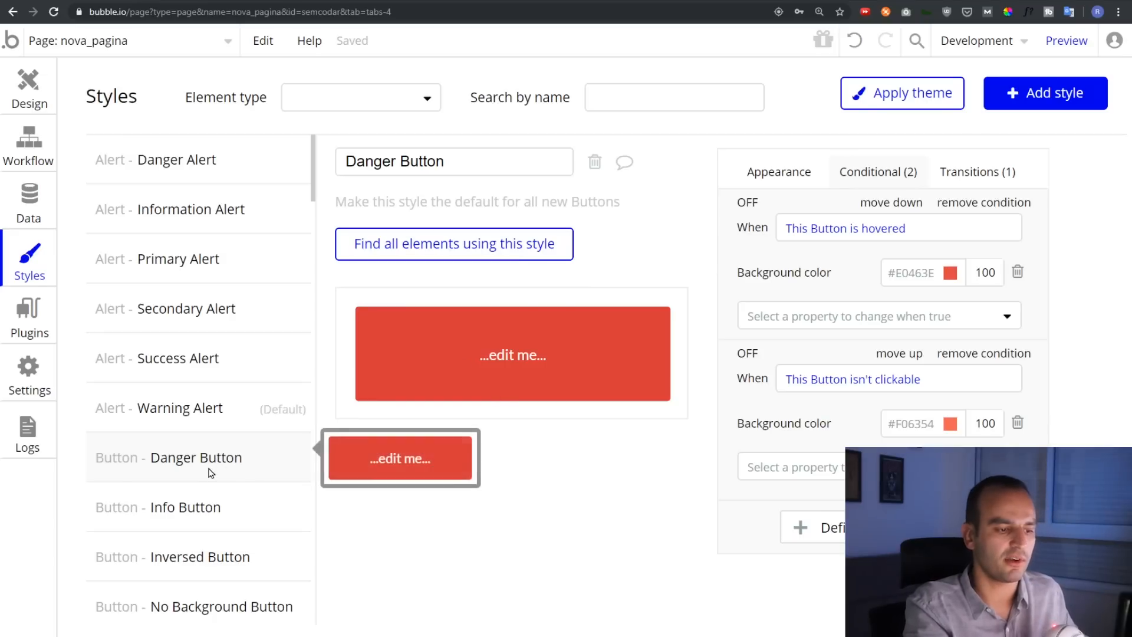
click(786, 179)
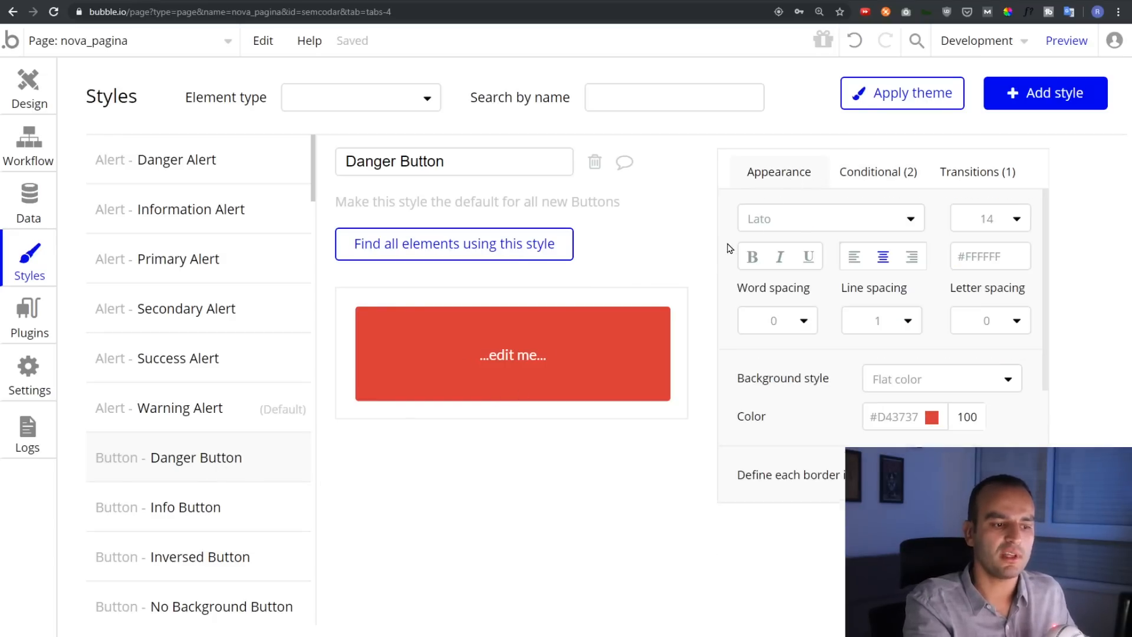
click(867, 172)
click(747, 204)
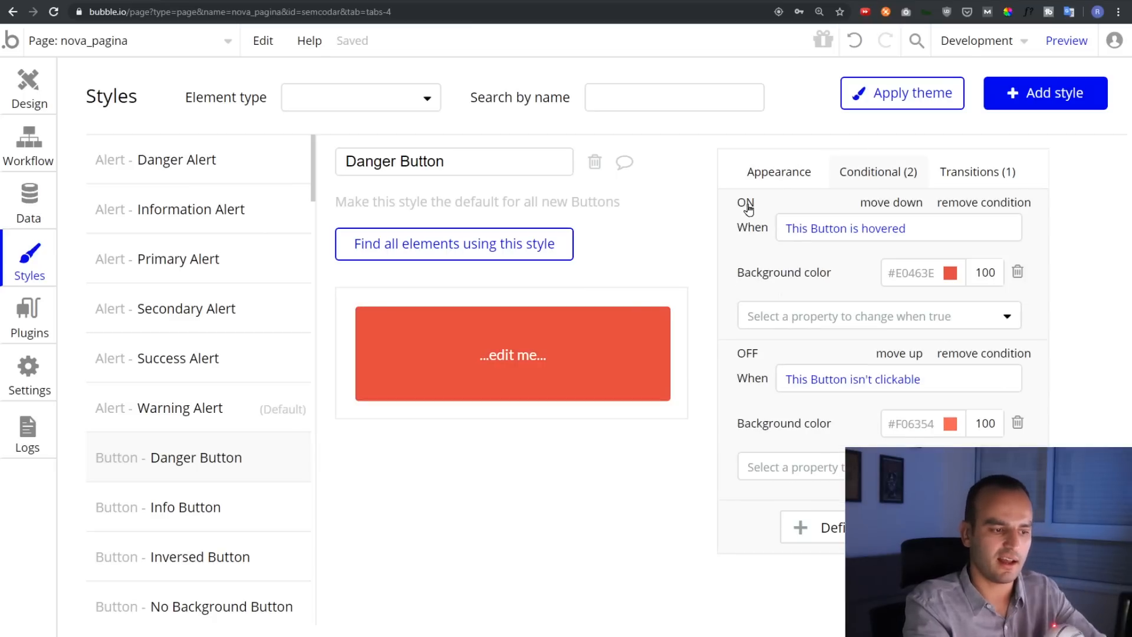
click(748, 206)
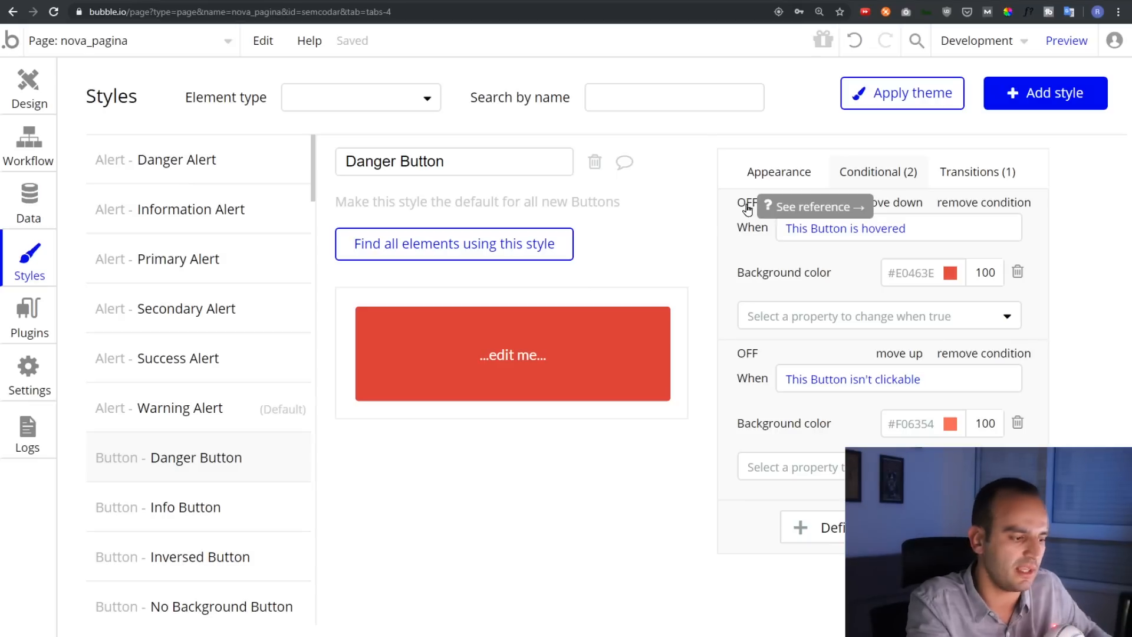
Open the Info Button style and scroll through its two conditions
click(238, 493)
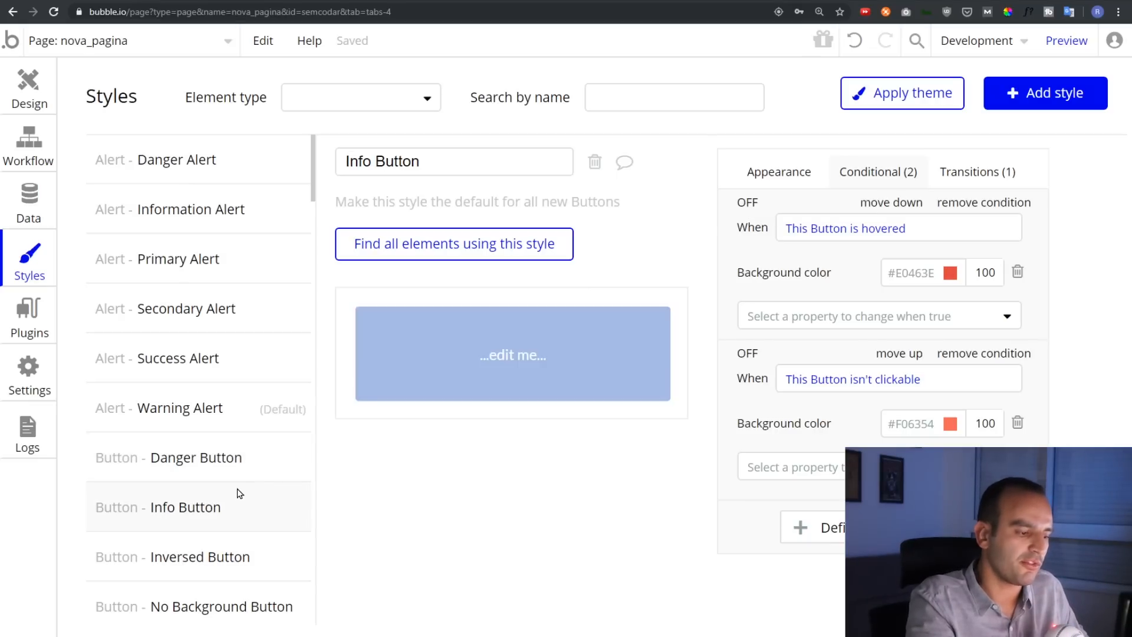
scroll(222, 507, down, 6)
scroll(202, 450, down, 9)
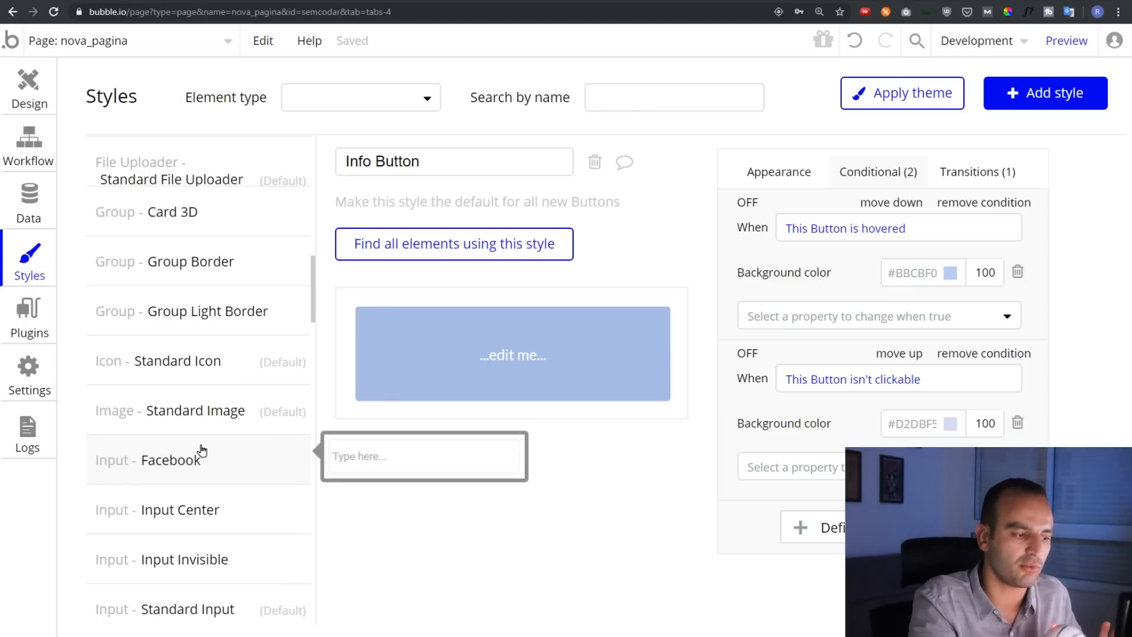
scroll(203, 450, down, 3)
scroll(202, 450, down, 3)
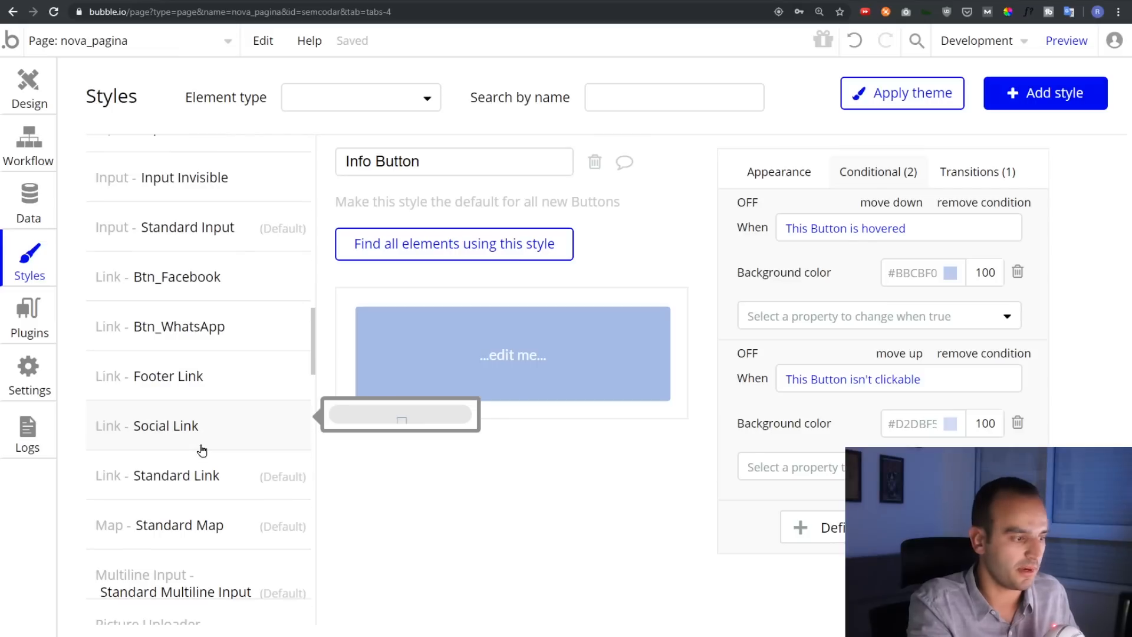
Review the Google Material Icons and Chart Element plugins, then open the plugin install catalogue
click(29, 309)
key(ctrl+minus)
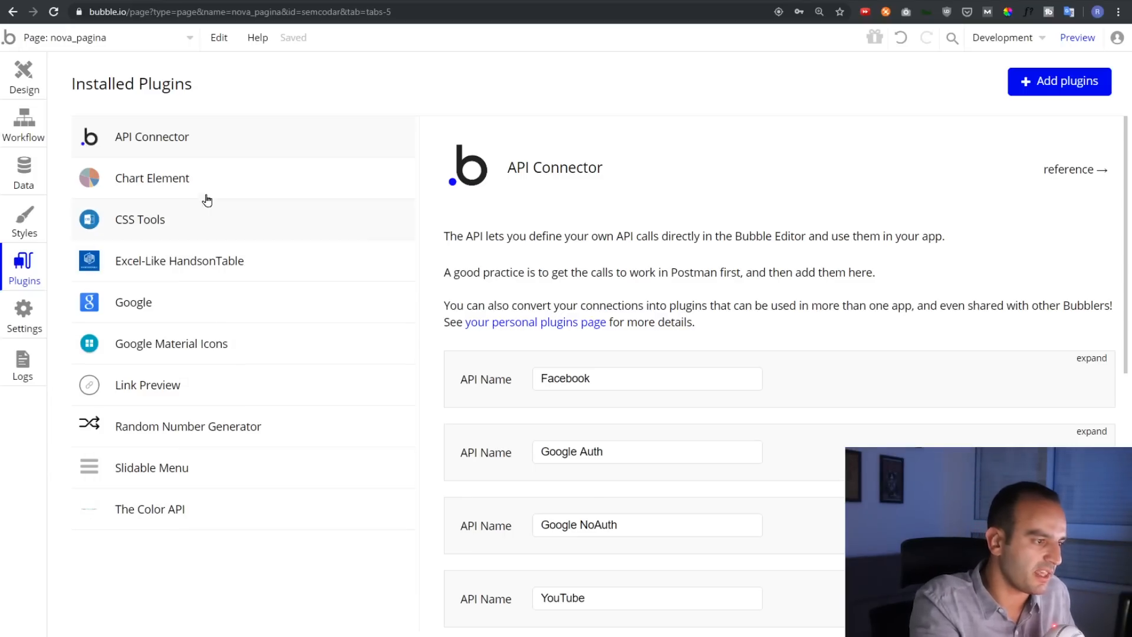
click(160, 353)
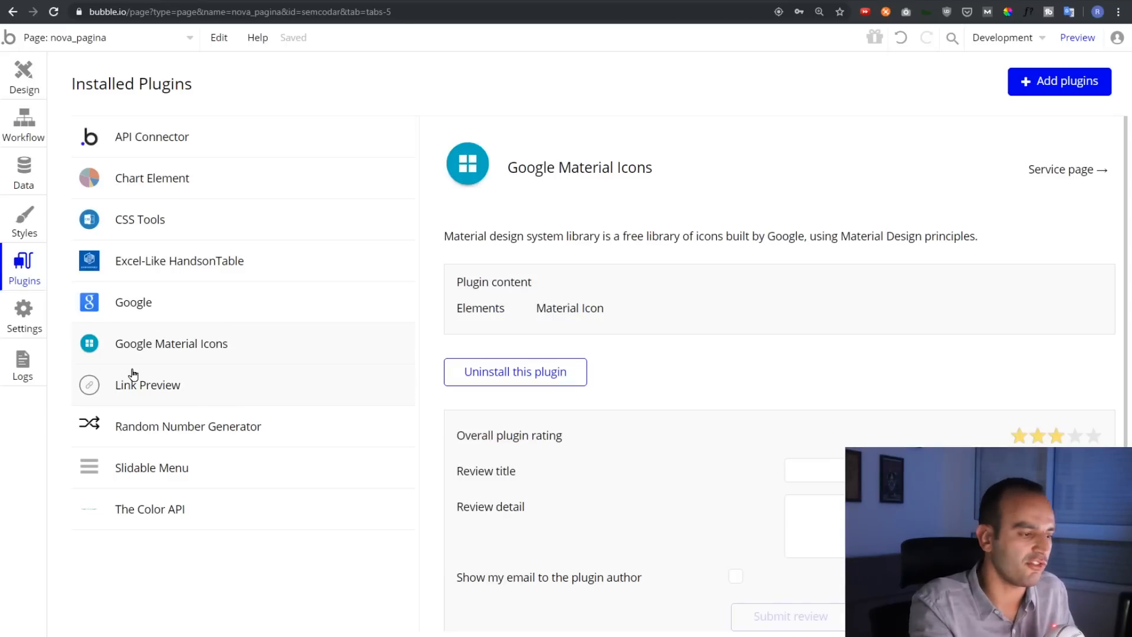
click(171, 183)
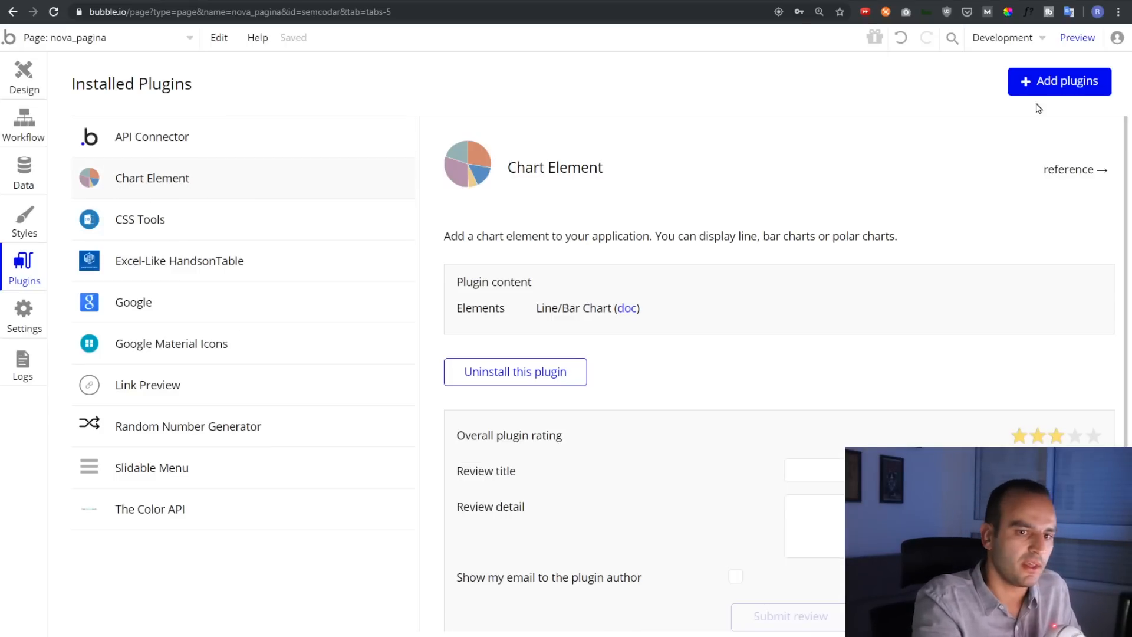
click(1027, 80)
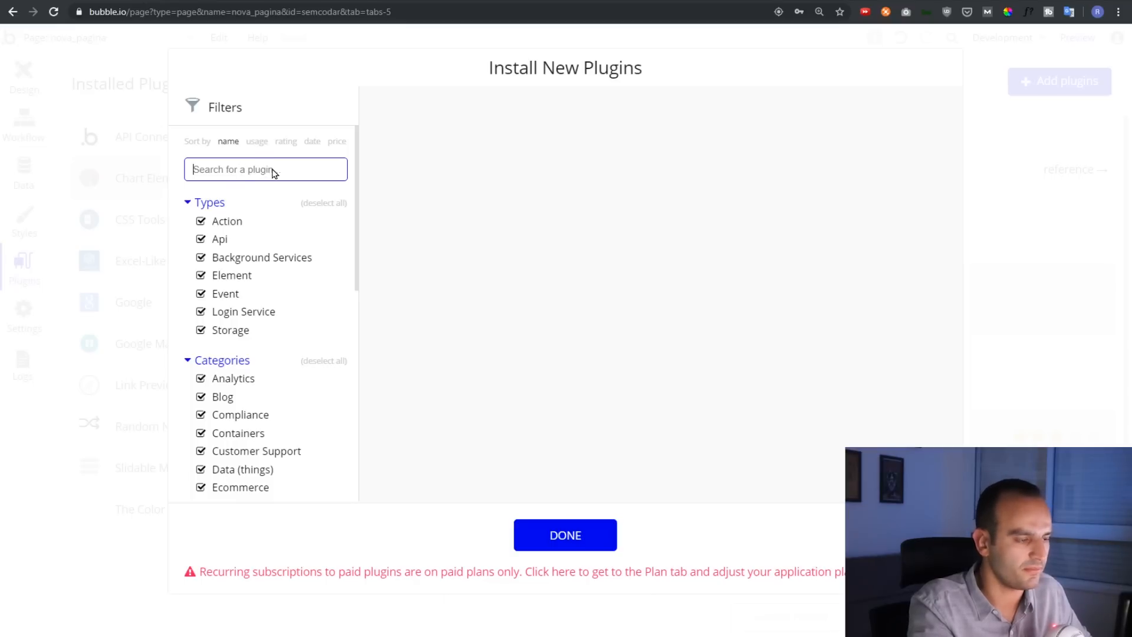
Search the catalogue for spotify, browse the results, and close it without installing
text(spotify)
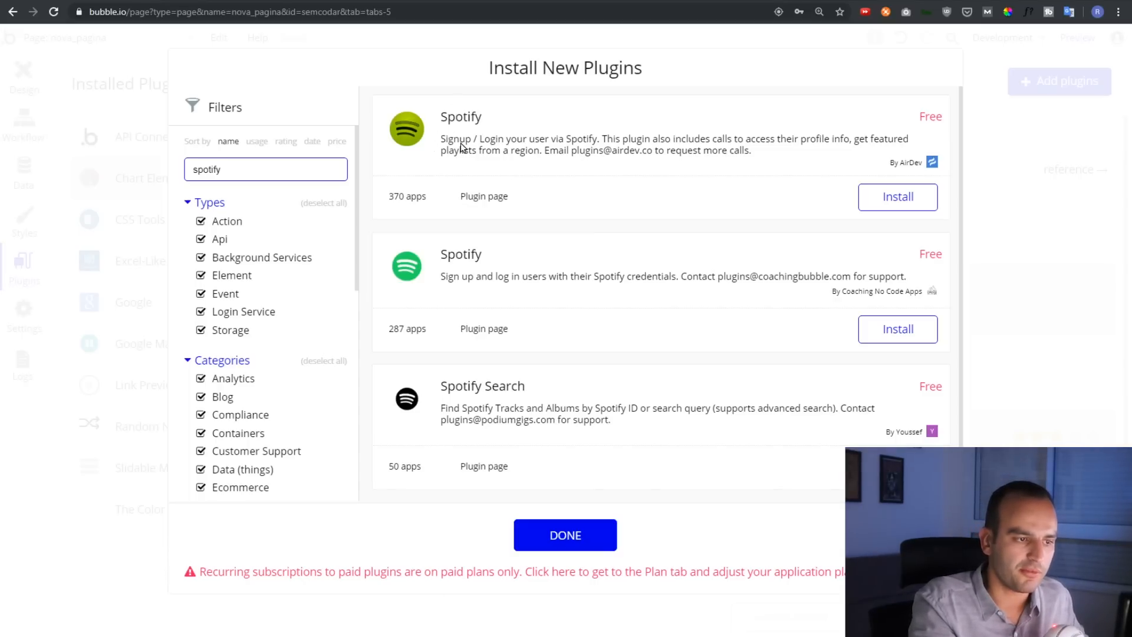
scroll(470, 150, down, 1)
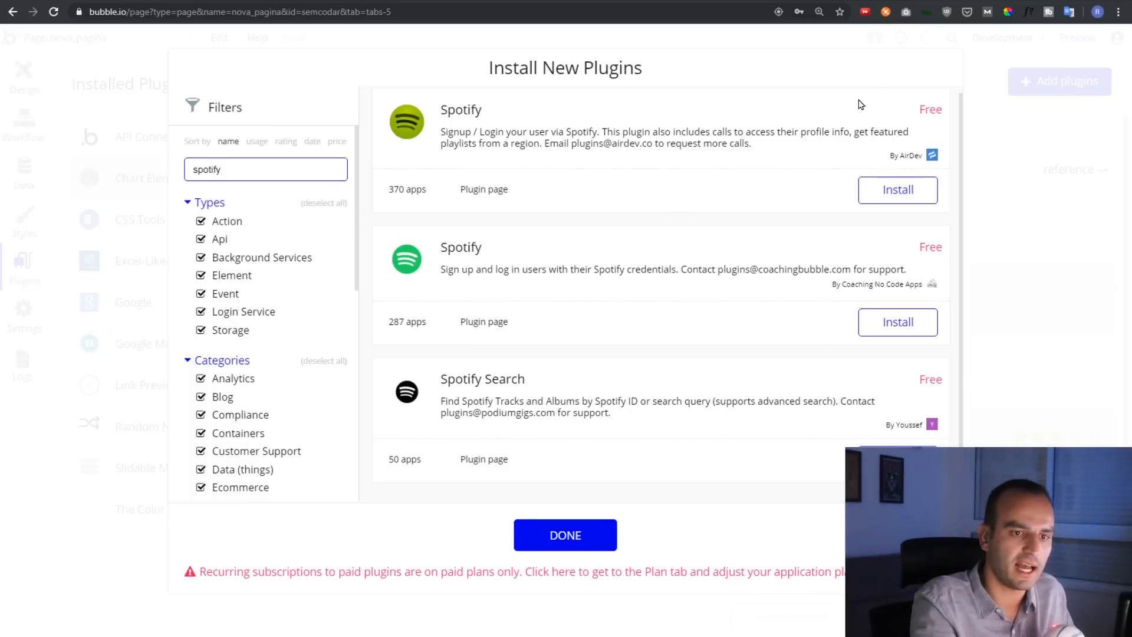
click(581, 541)
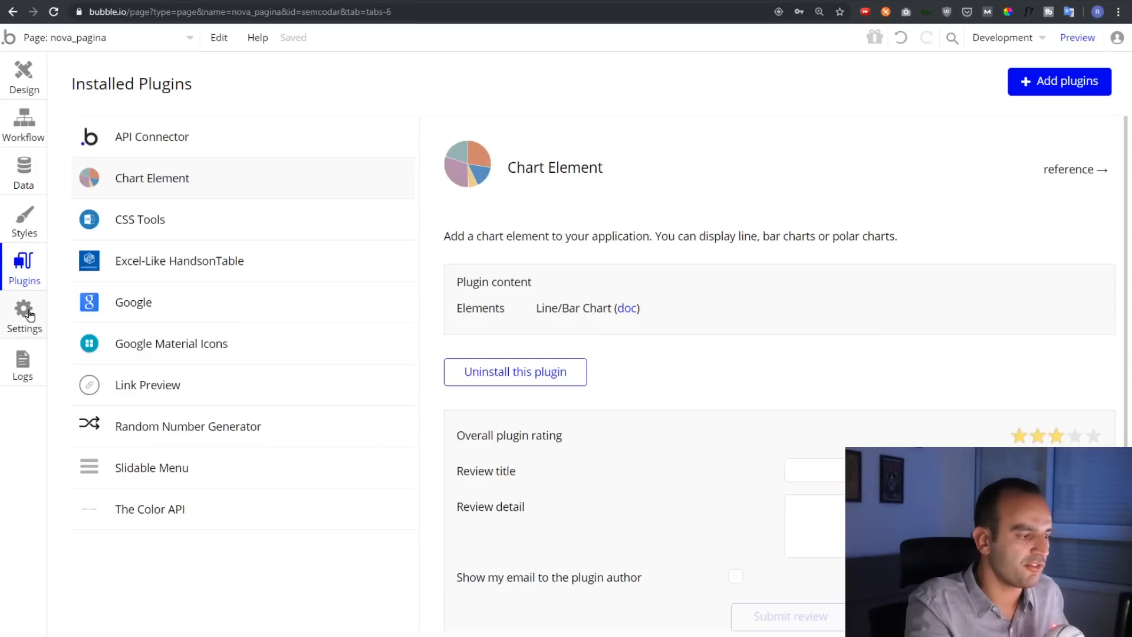
Browse the Settings tabs: general, privacy and security, Domain / email, and Languages
click(25, 319)
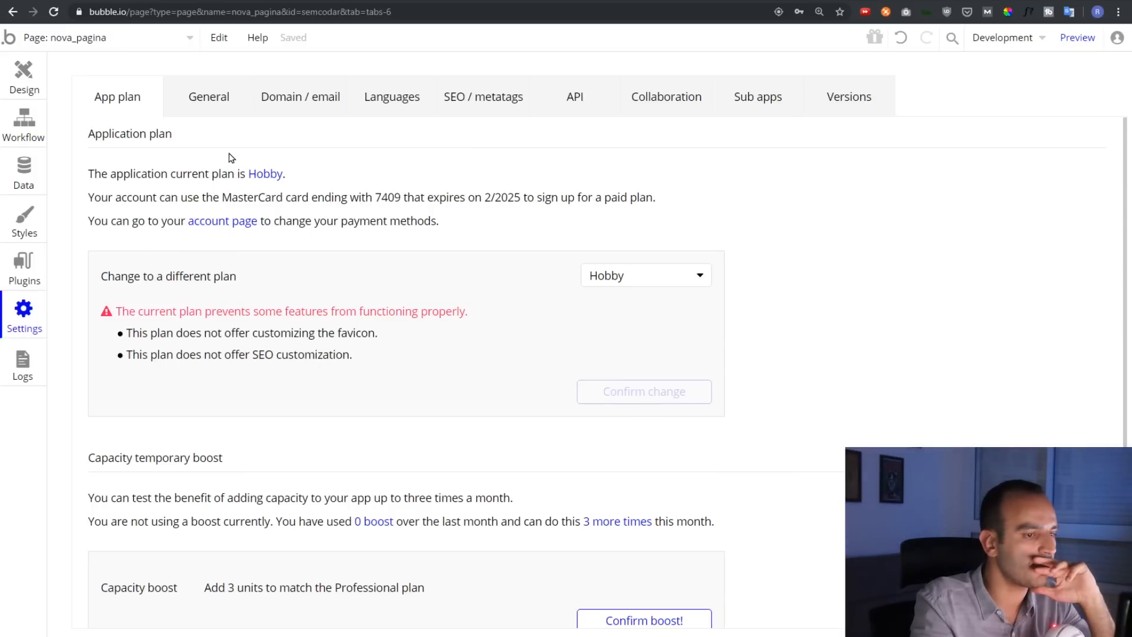
scroll(229, 158, down, 4)
scroll(246, 245, up, 4)
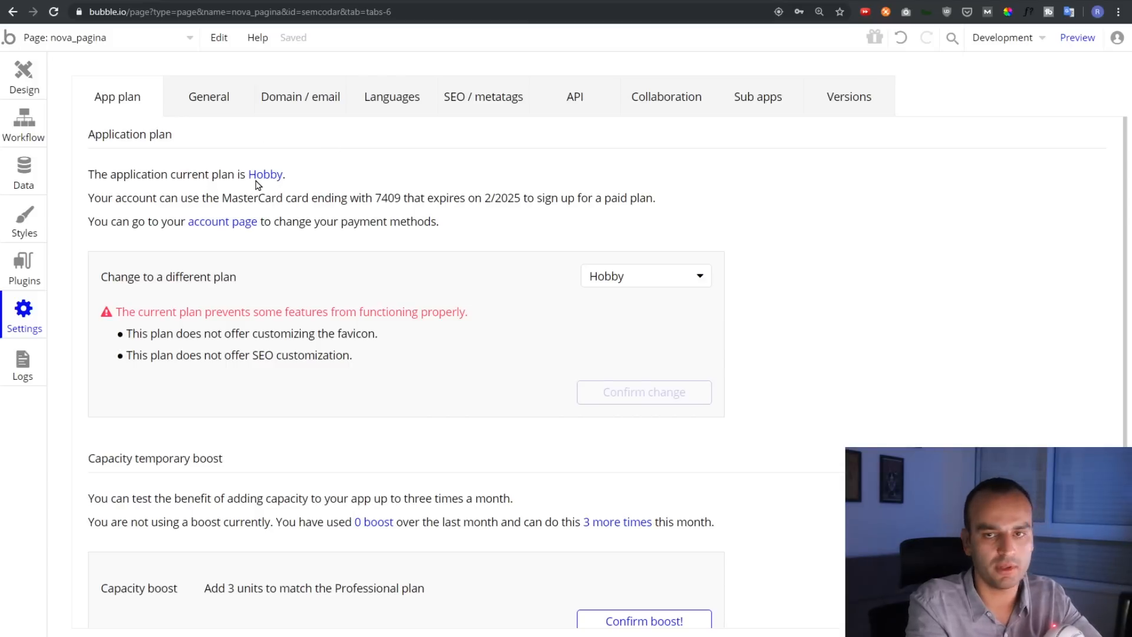
click(195, 90)
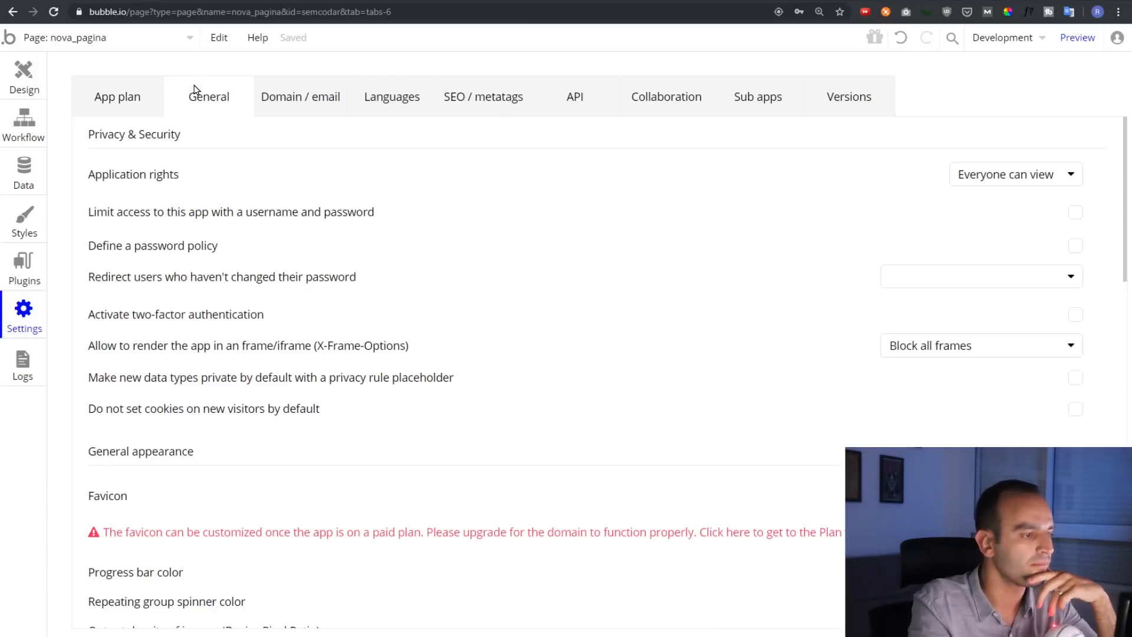
scroll(248, 313, down, 4)
scroll(283, 289, up, 4)
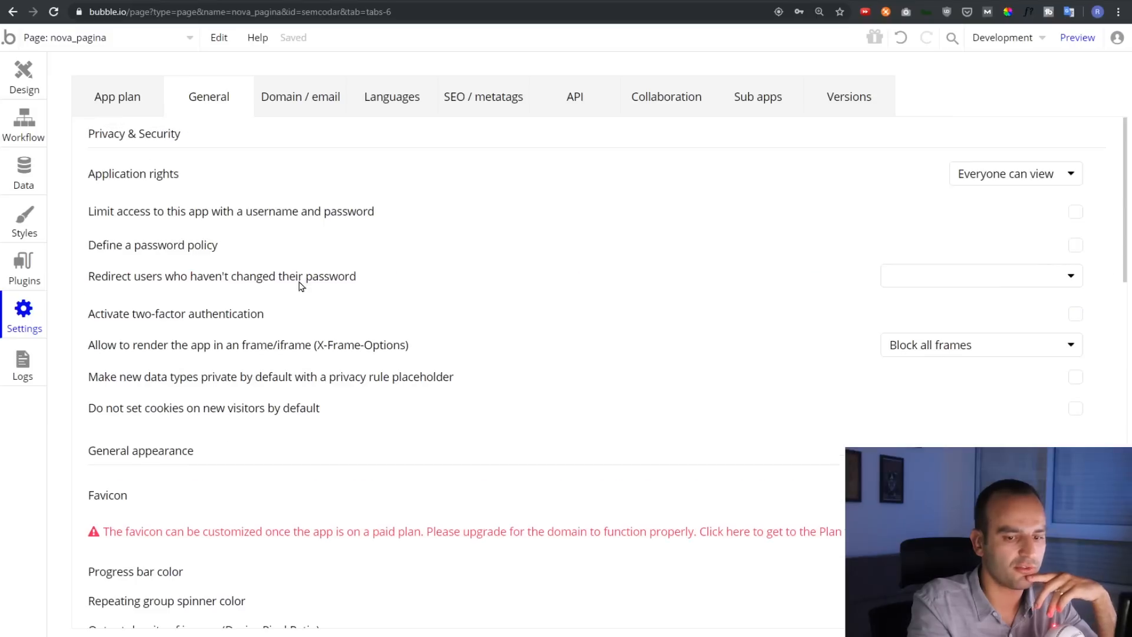
scroll(554, 330, down, 2)
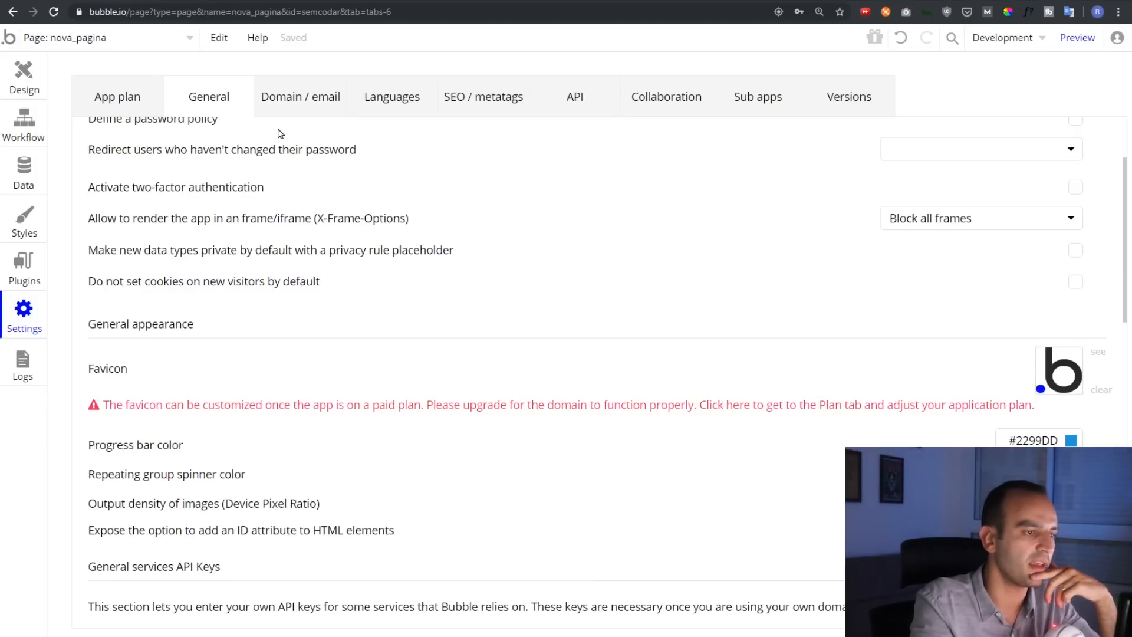
click(280, 102)
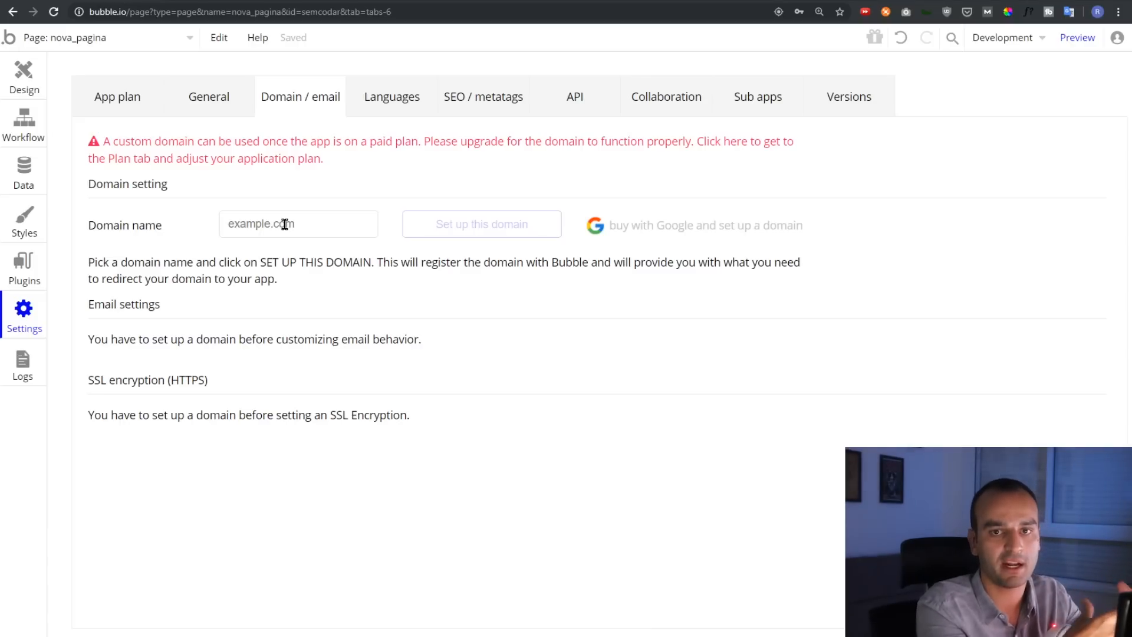
click(390, 93)
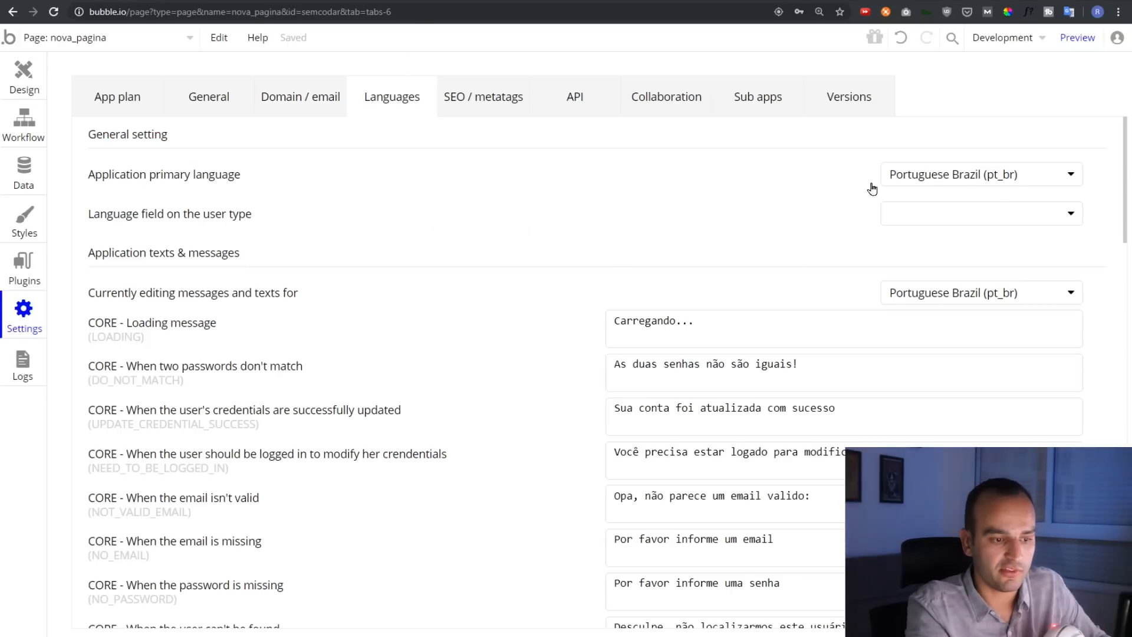
Review the Languages settings, then the SEO / metatags settings
scroll(554, 253, down, 4)
scroll(527, 286, down, 5)
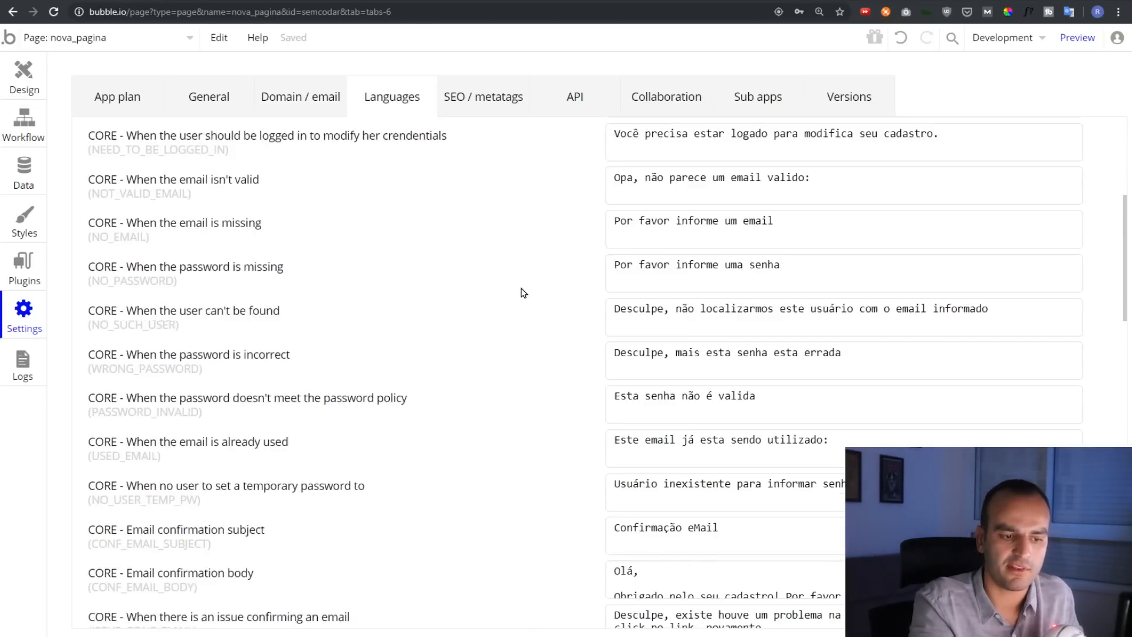
scroll(522, 293, up, 10)
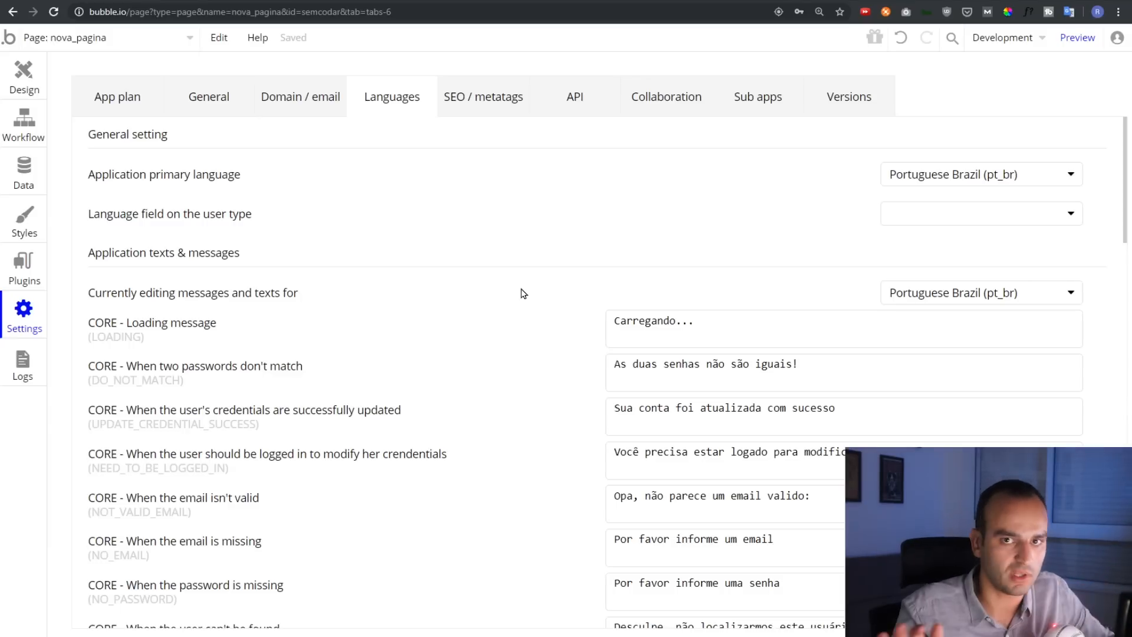
click(468, 105)
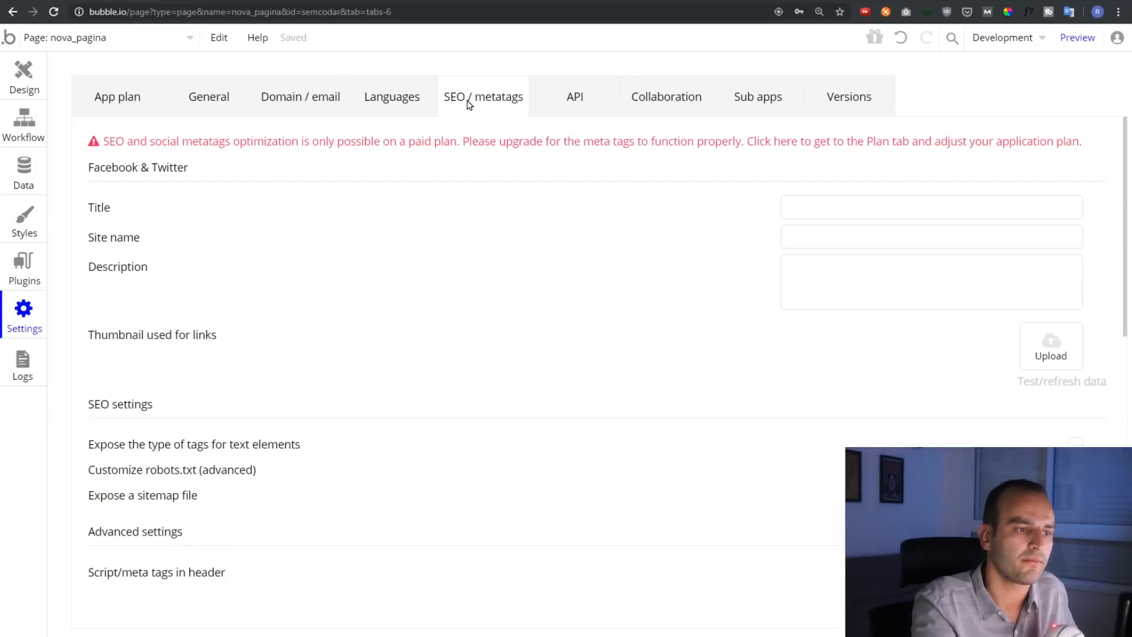
Check the API, Collaboration, Sub apps and Versions (Bubble Engine 5) settings, then open Logs
click(568, 106)
click(649, 90)
click(721, 92)
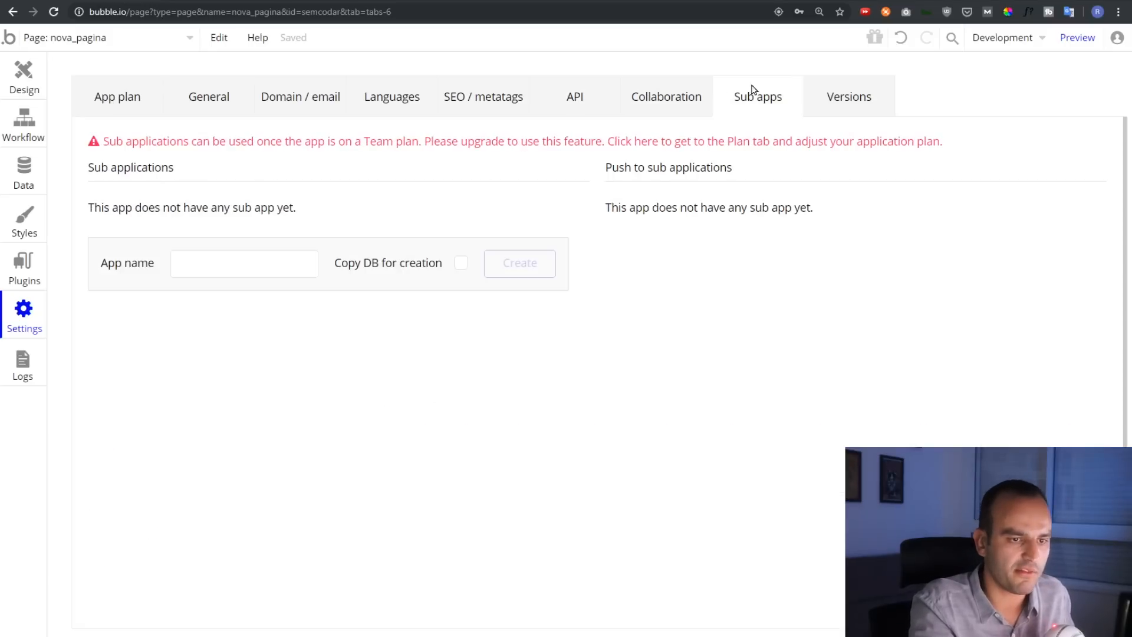
click(854, 95)
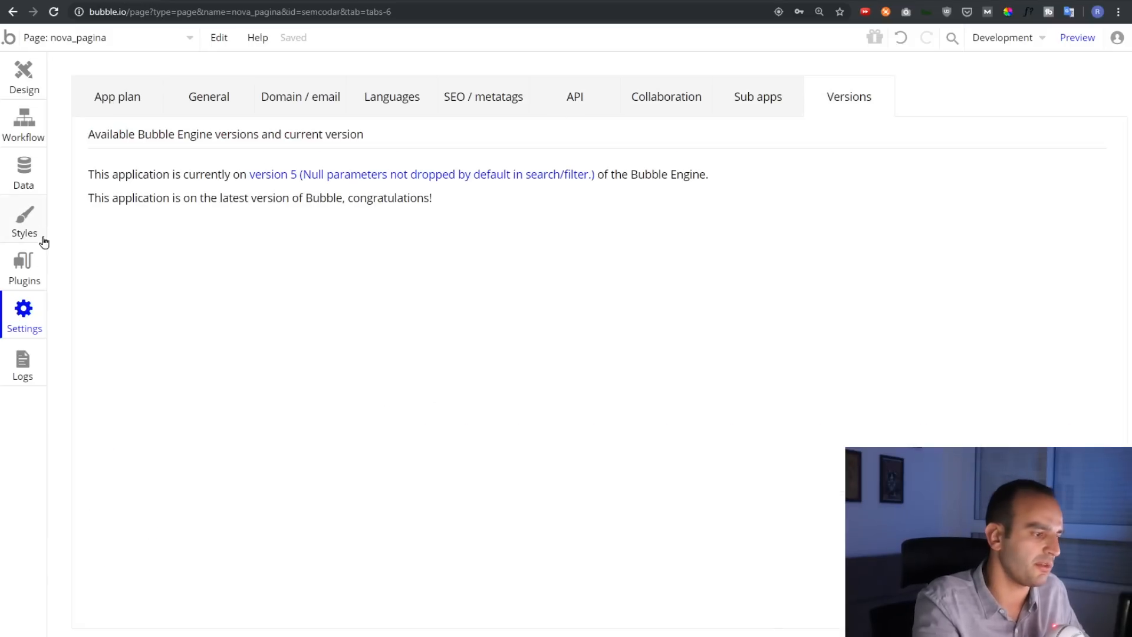
click(30, 361)
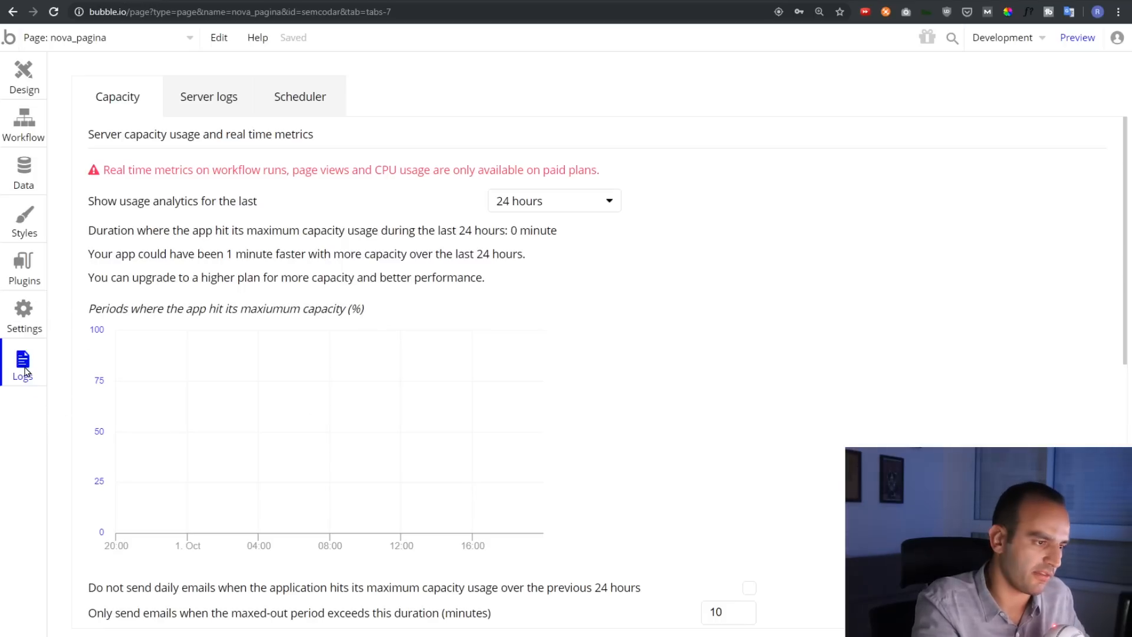
Scroll through the Capacity charts of maximum-capacity periods over the last 24 hours
scroll(625, 217, down, 4)
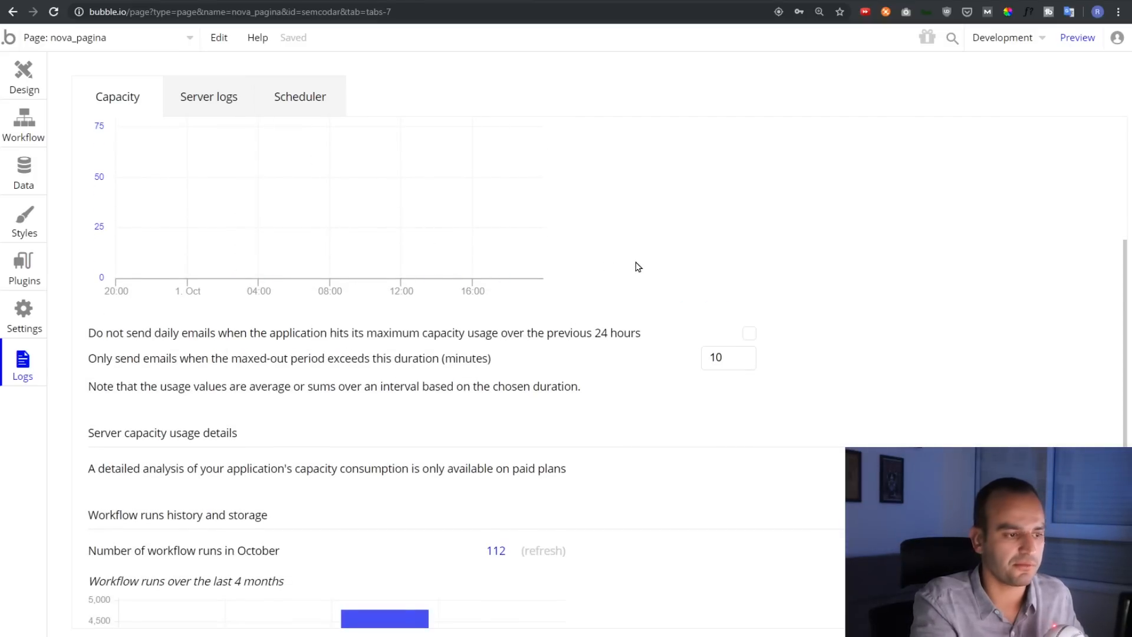
scroll(634, 265, down, 2)
scroll(530, 266, up, 4)
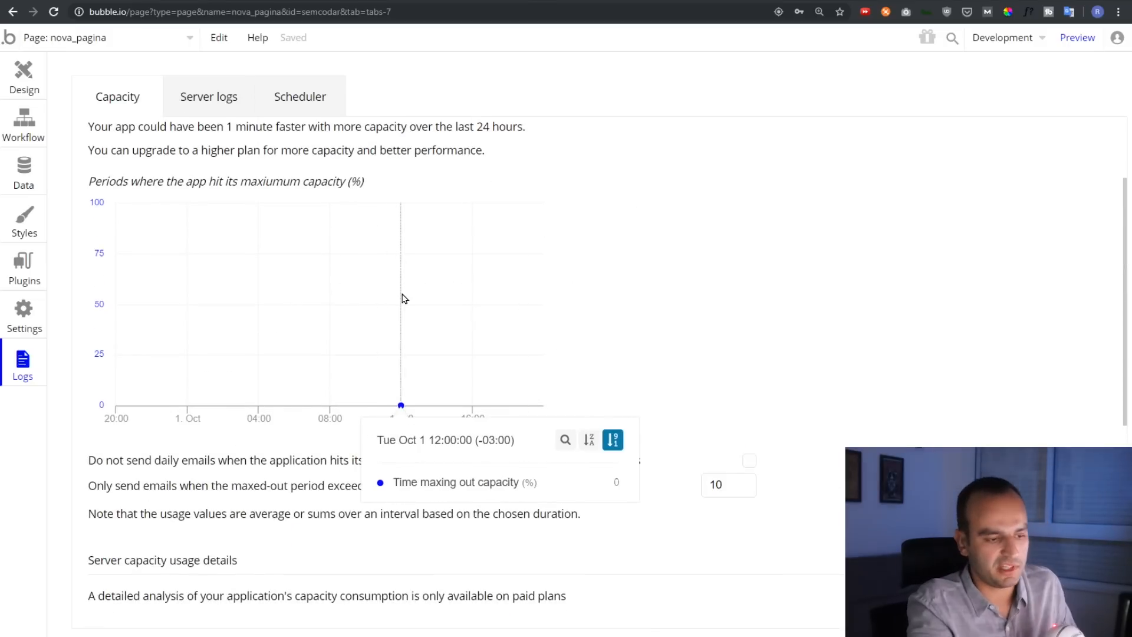
scroll(673, 264, down, 4)
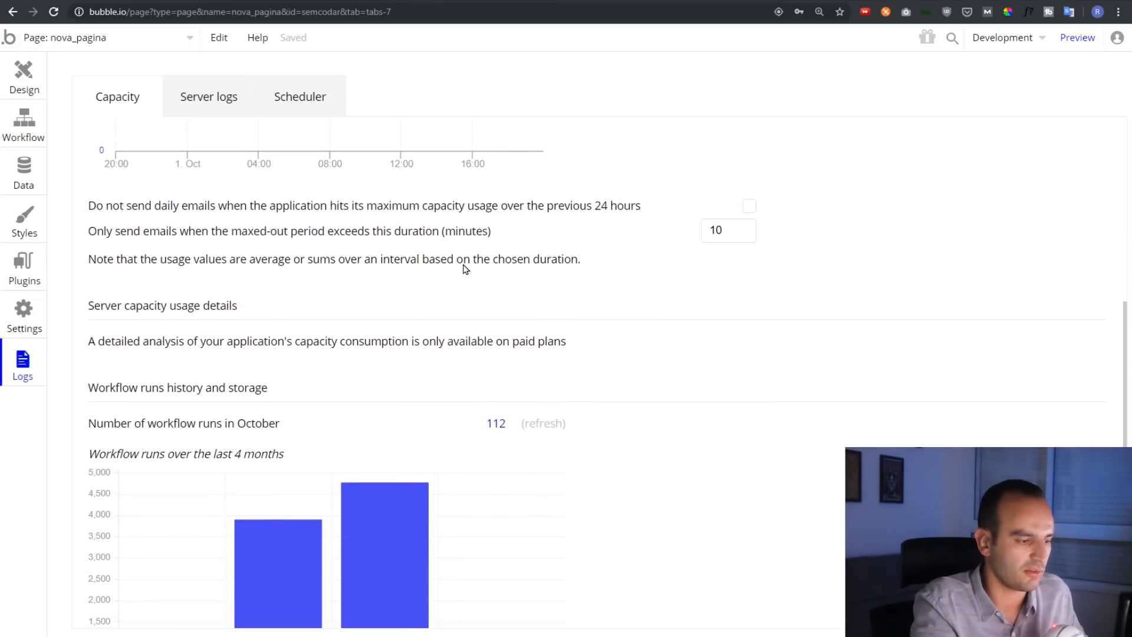
scroll(463, 269, down, 3)
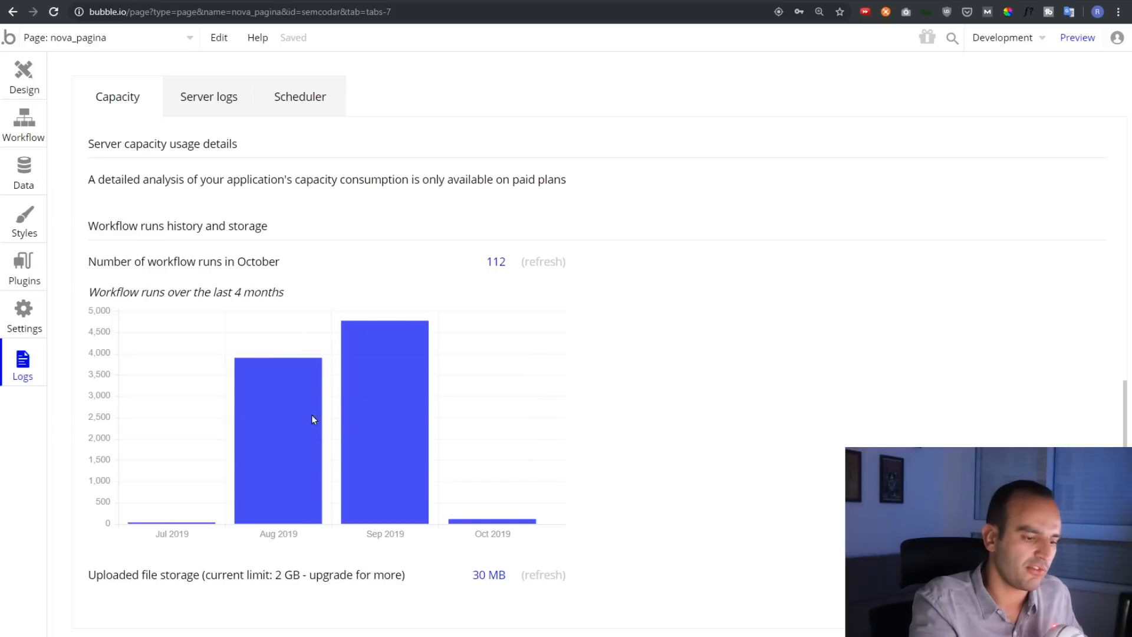
mouse_move(355, 441)
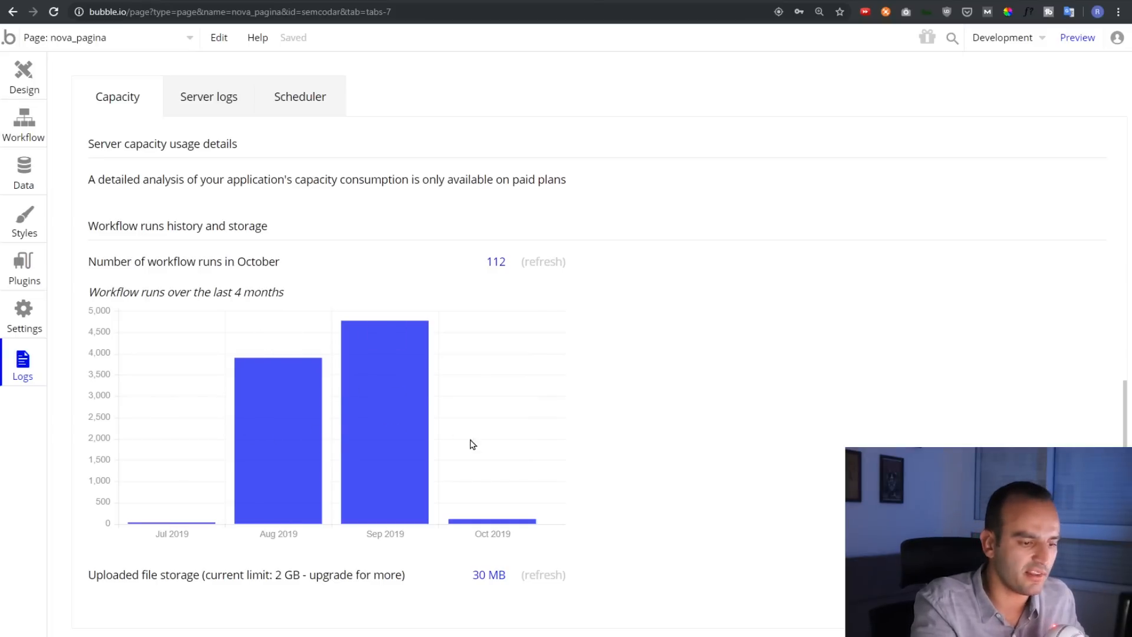
scroll(204, 115, up, 6)
Look at the Server logs and Scheduler logs, back to Capacity, then return to the nova_pagina design
click(213, 99)
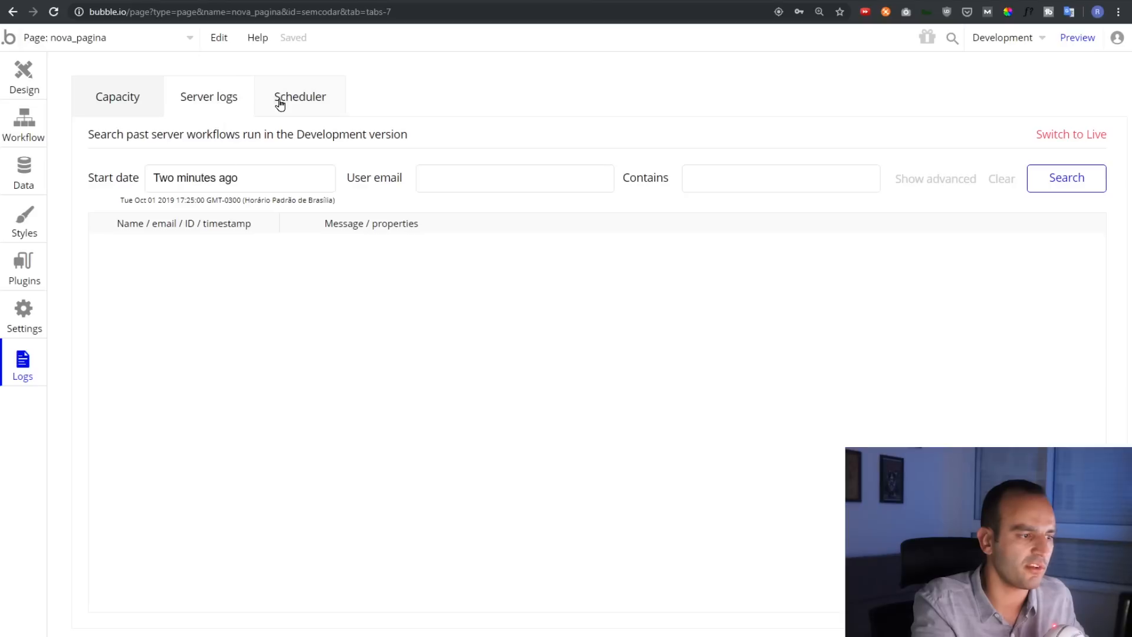
click(280, 104)
click(131, 97)
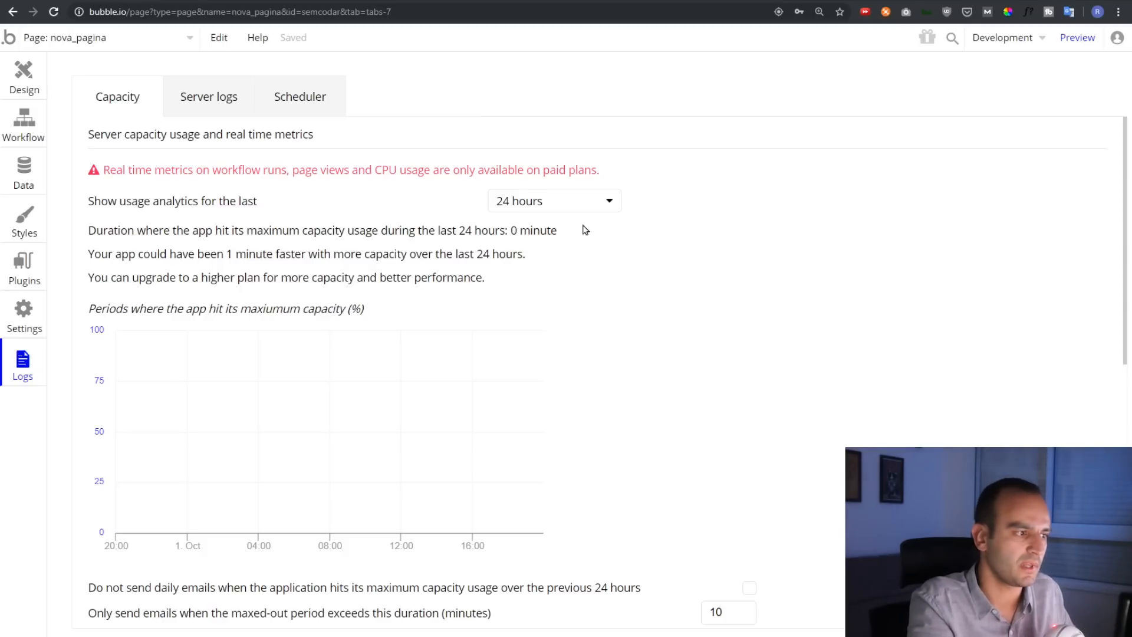
click(26, 85)
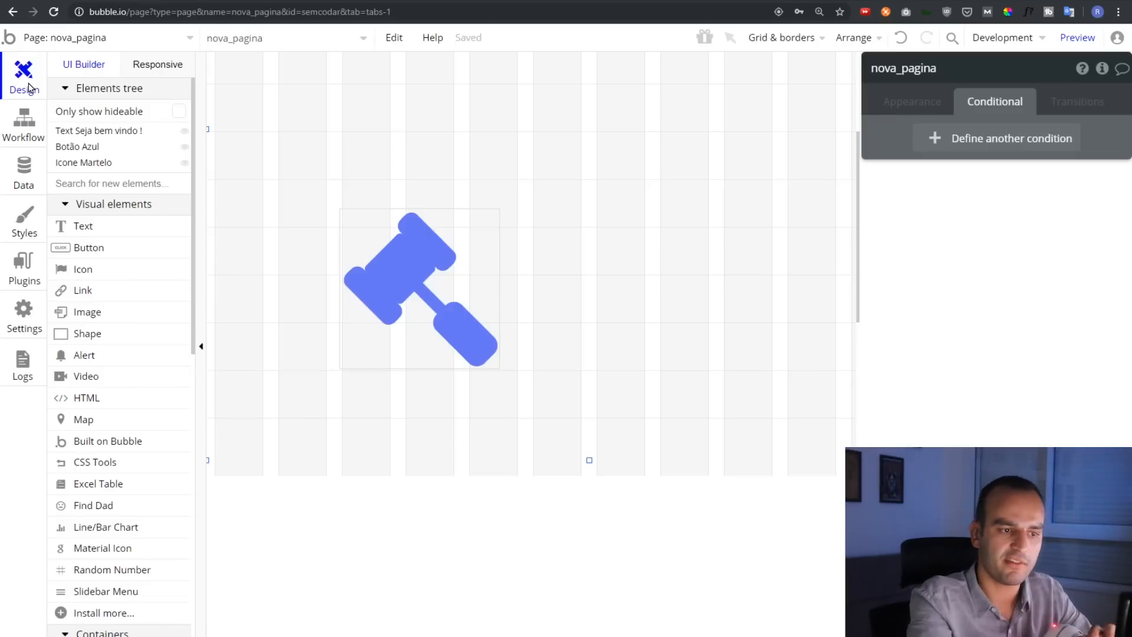
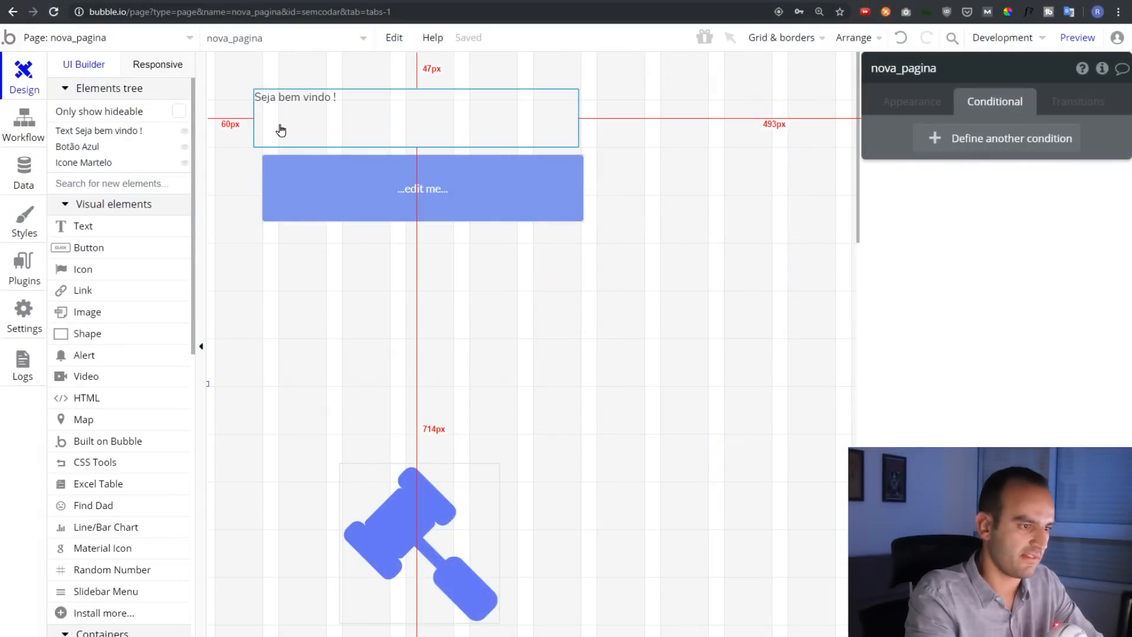
Delete the welcome text and gavel icon, and move the blue button lower on the page
click(281, 130)
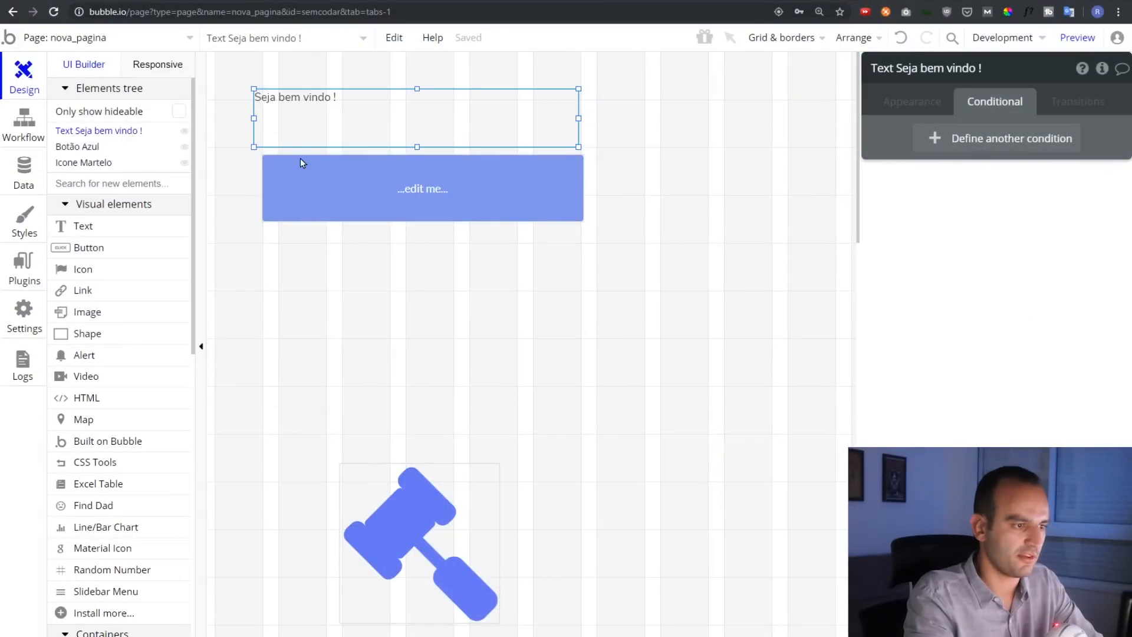
key(Delete)
click(346, 194)
click(426, 475)
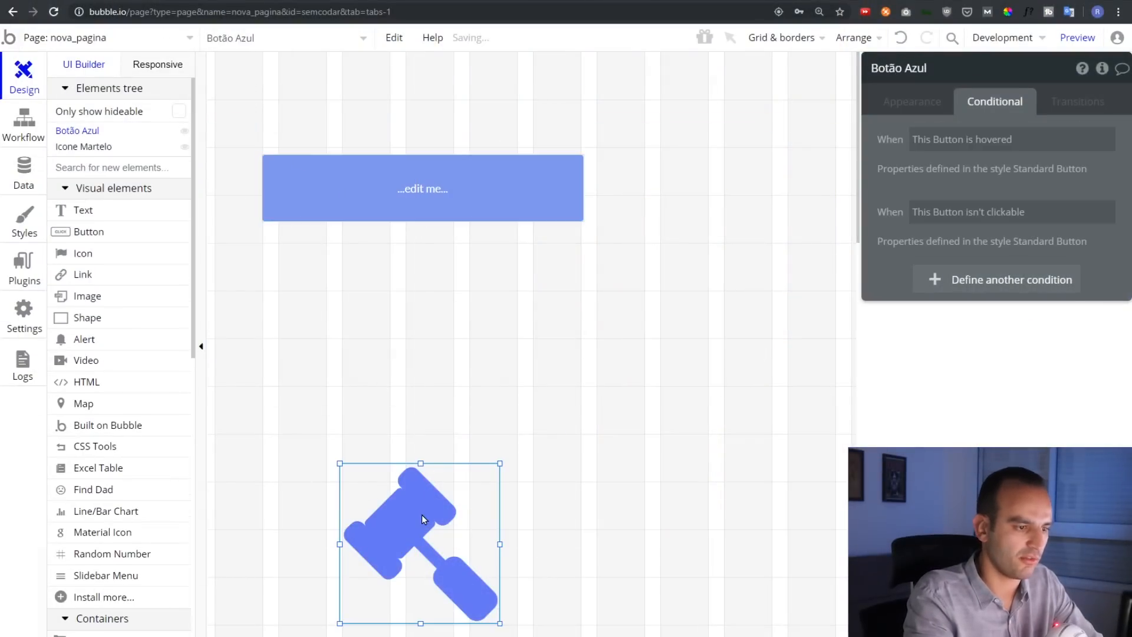
key(Delete)
click(463, 192)
drag(462, 193, 500, 220)
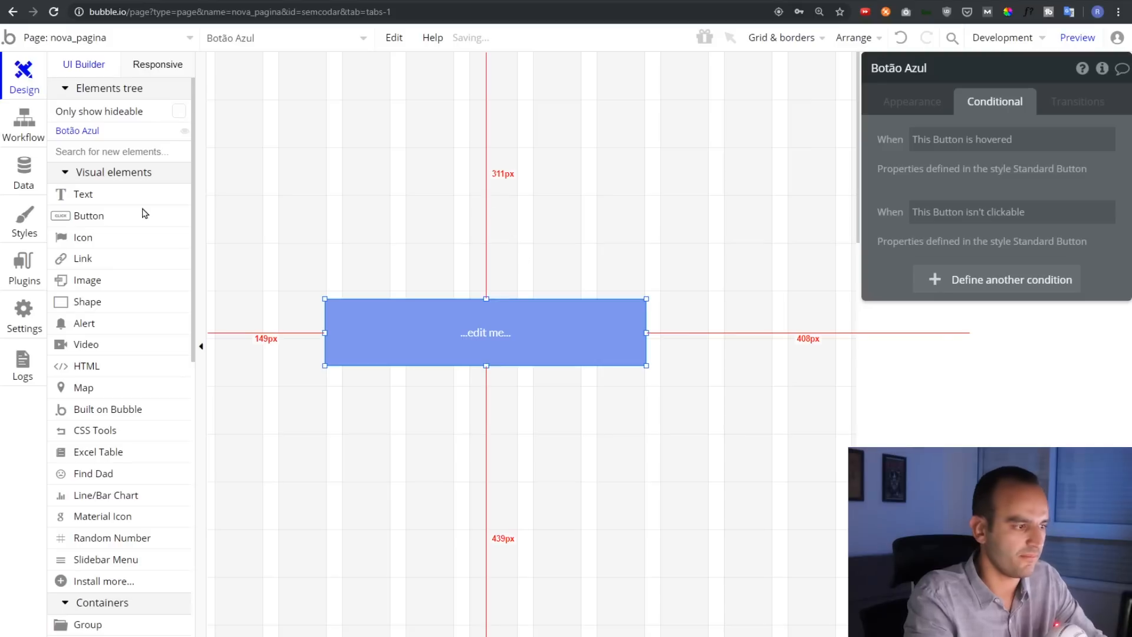
Add a text input with placeholder 'Seu Nome' and paste a copy below it
scroll(142, 389, down, 1)
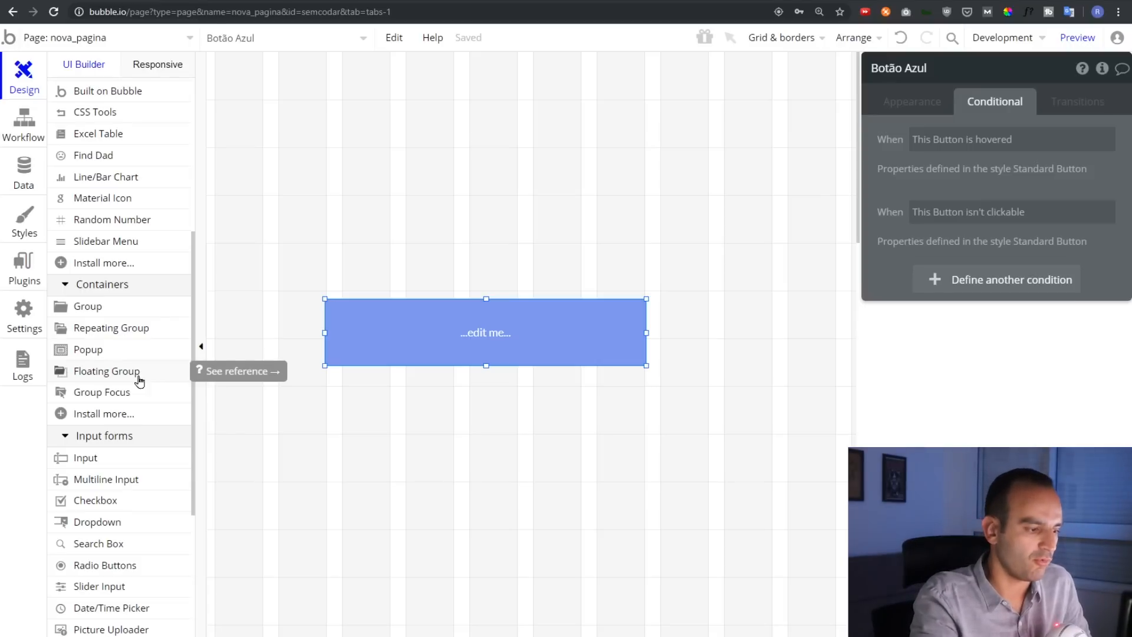
click(132, 457)
drag(330, 70, 637, 113)
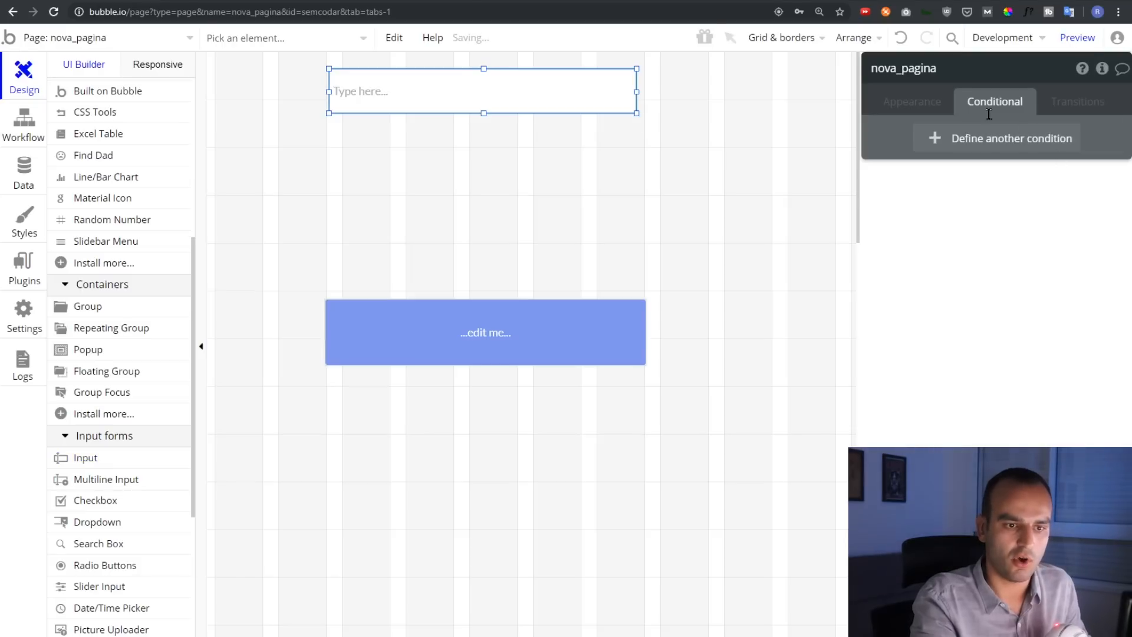
text(Seu Nome)
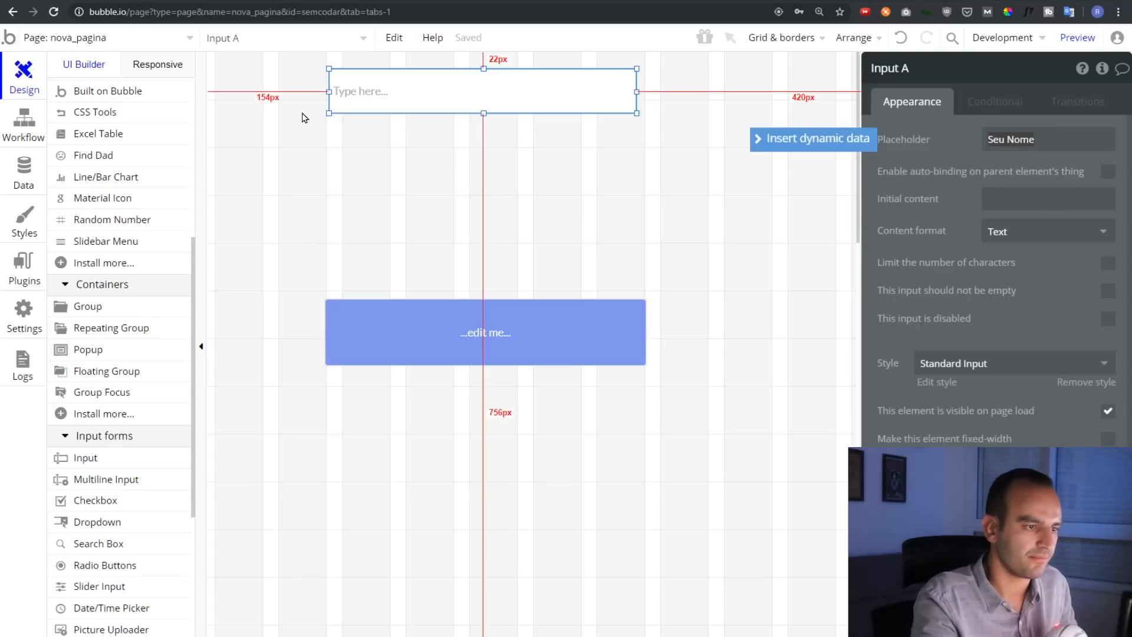
click(364, 93)
key(ctrl+c)
key(ctrl+v)
click(434, 148)
Change the copy's placeholder to 'Seu Email' and add a third input with placeholder 'Senha'
click(1016, 136)
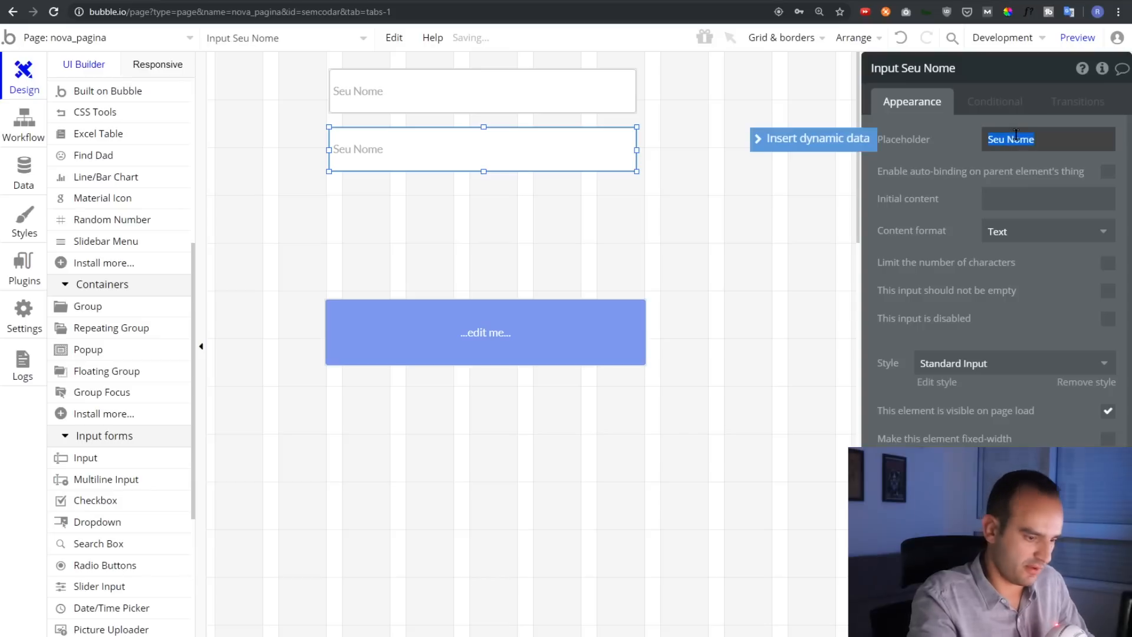
text(Seu)
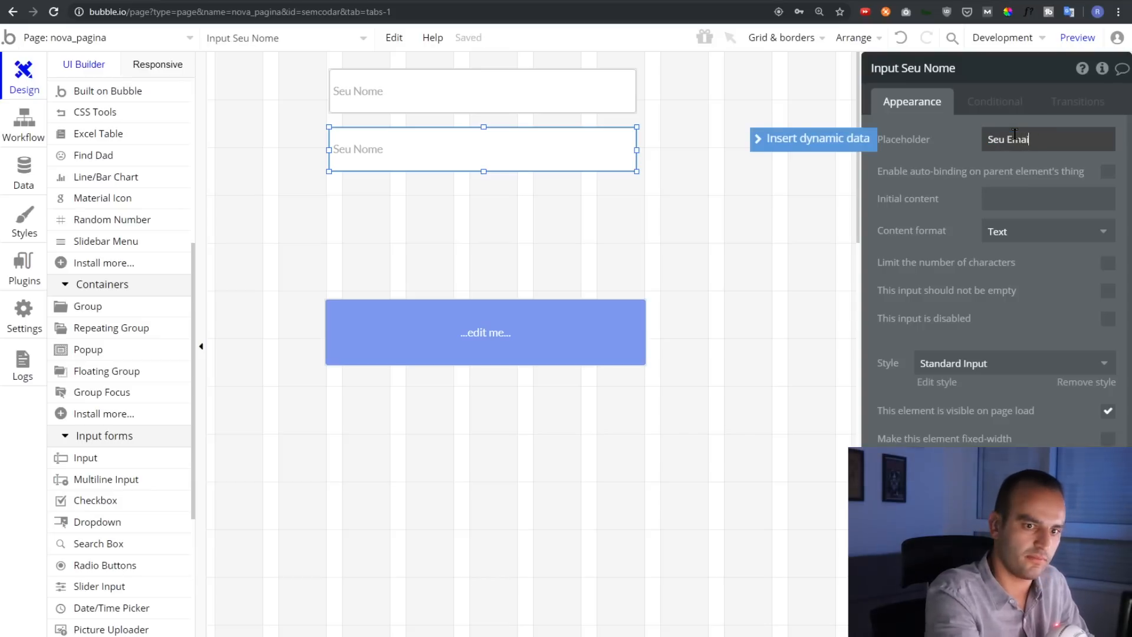
click(539, 140)
drag(497, 147, 498, 207)
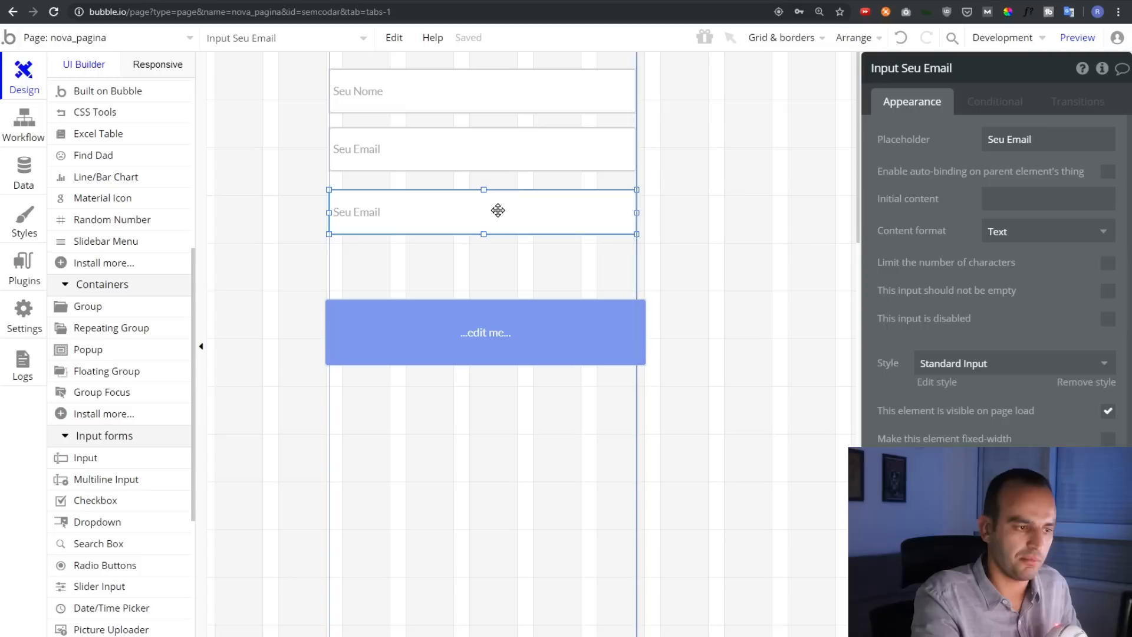
click(1004, 140)
text(Senha)
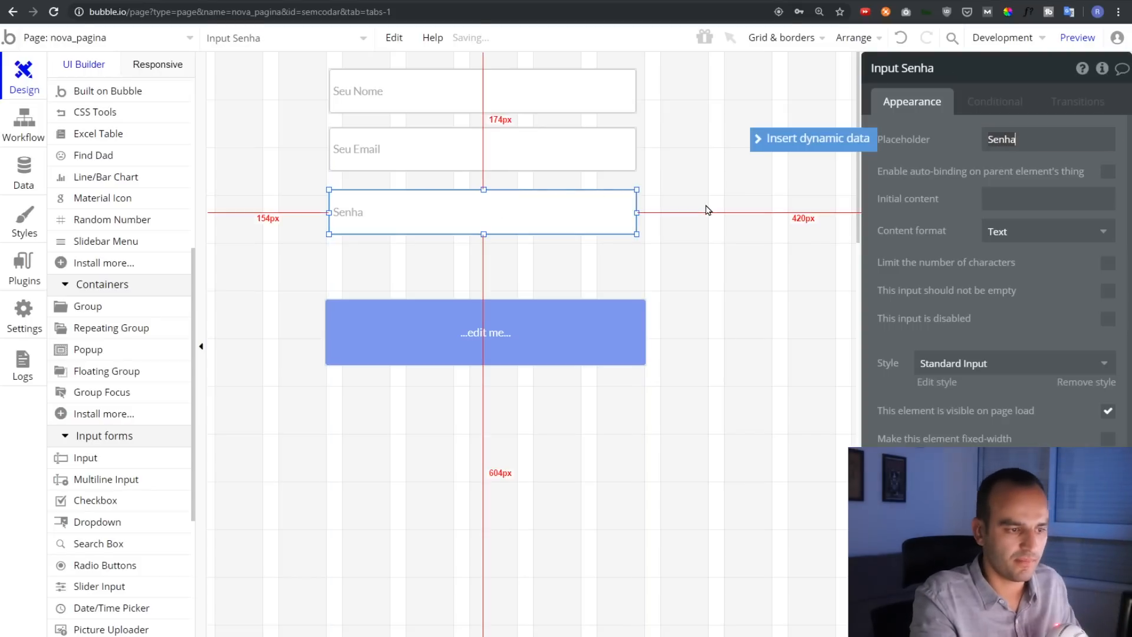
Set the Seu Email input's content format to Email and the Senha input's to Password
click(437, 82)
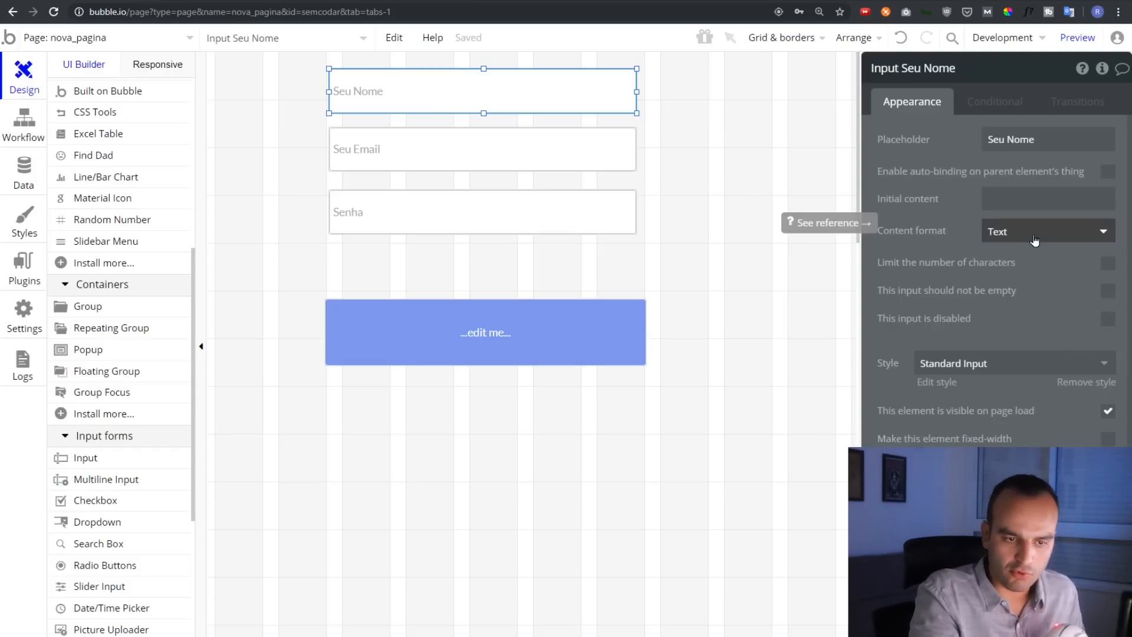
click(541, 136)
click(1020, 237)
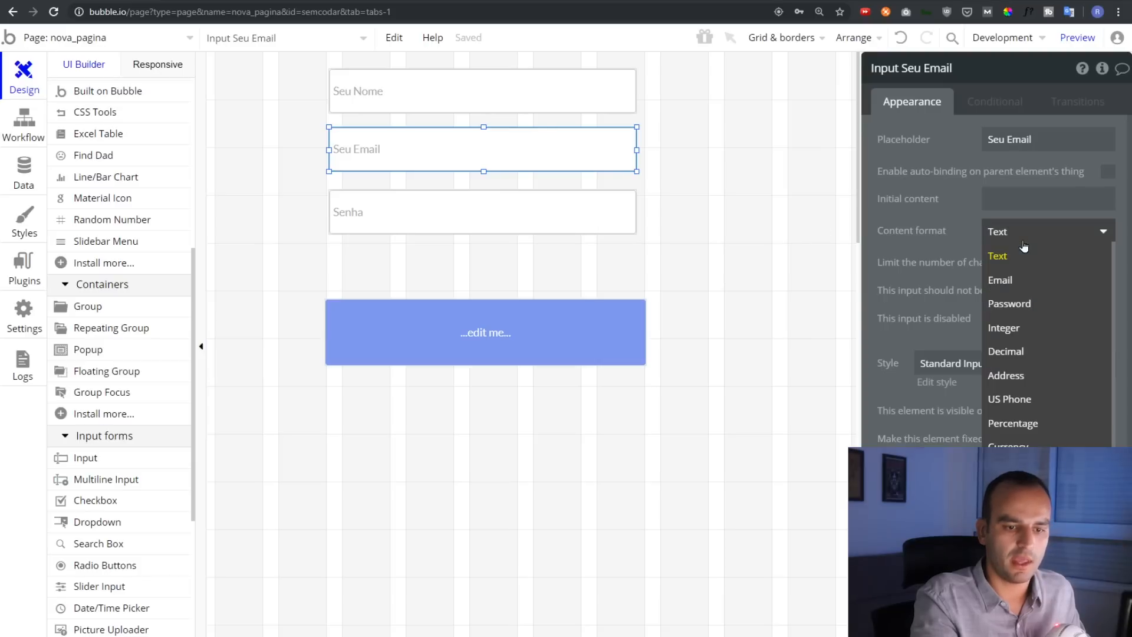
click(1026, 281)
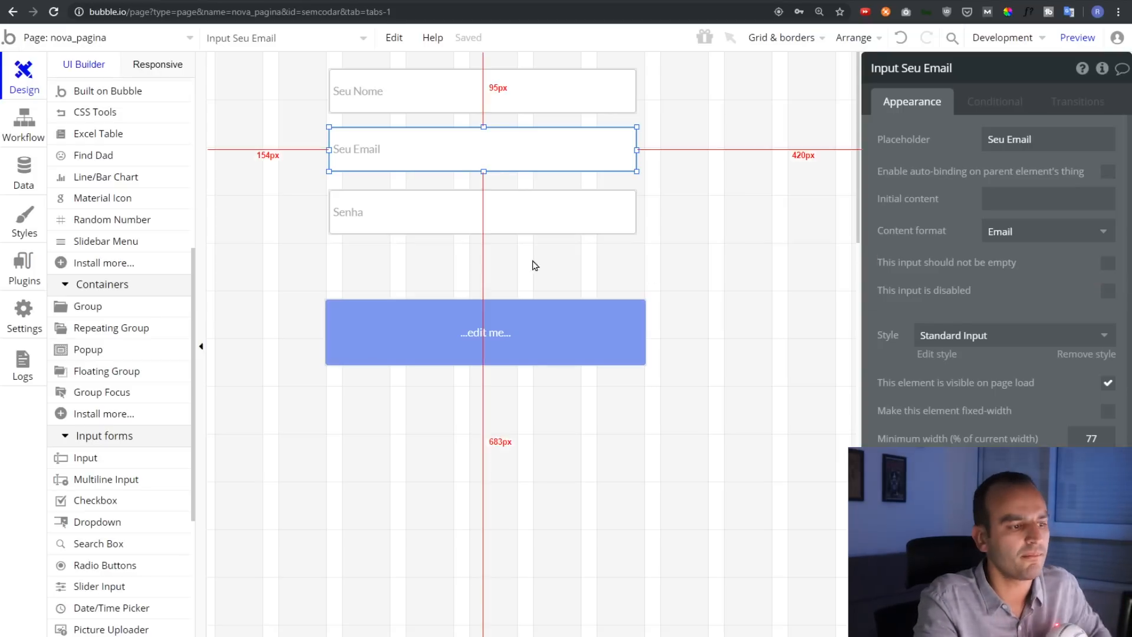
click(489, 206)
click(1019, 232)
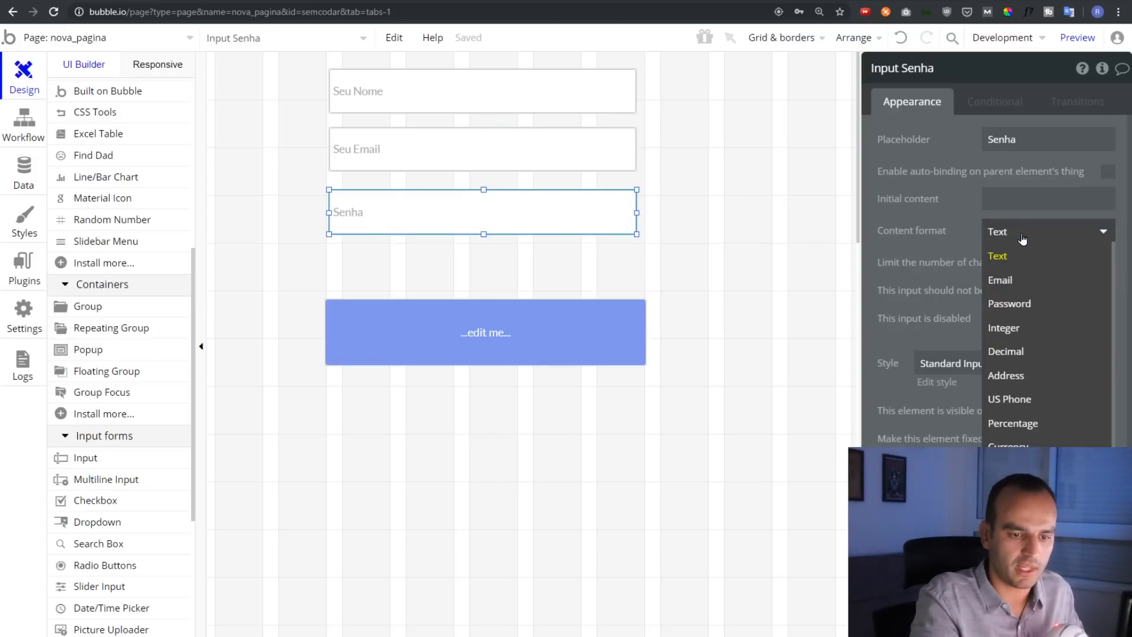
click(1028, 304)
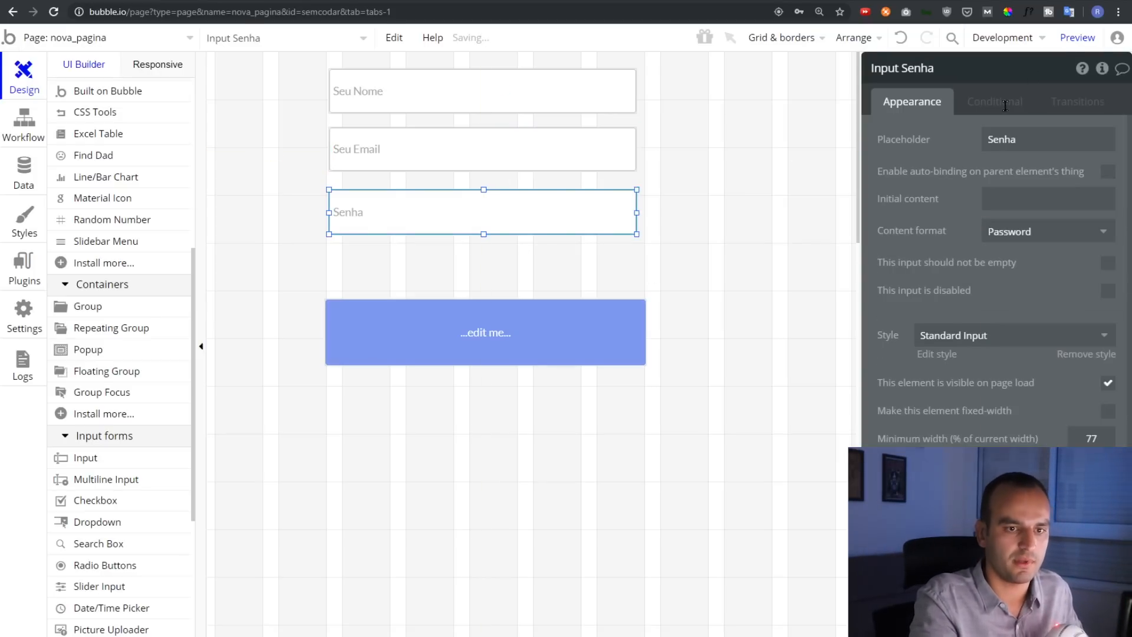
click(1078, 37)
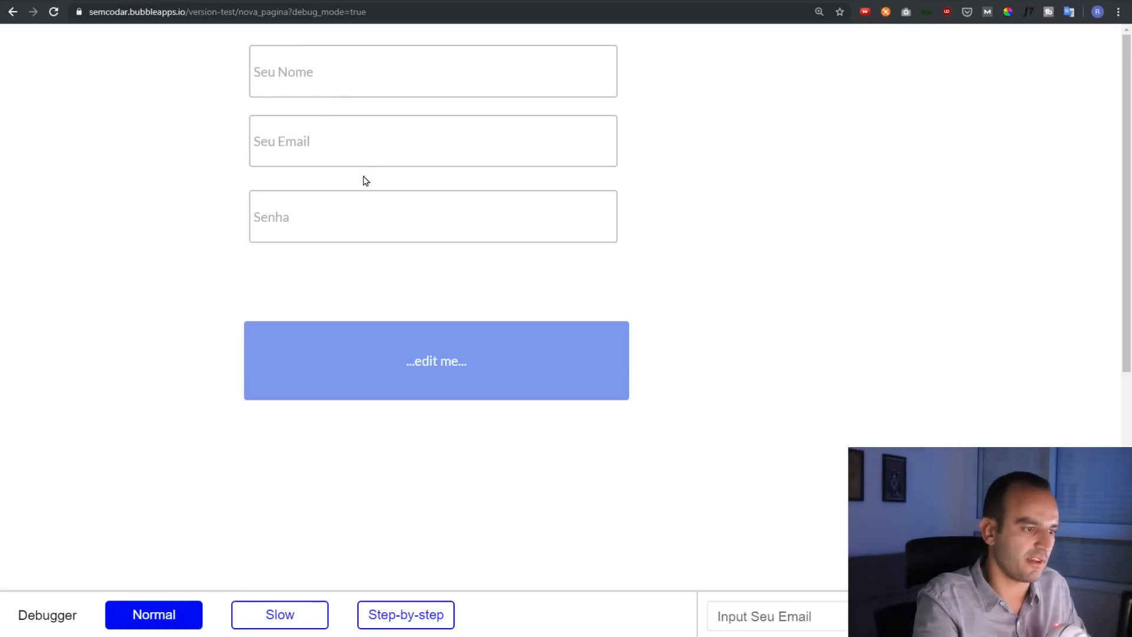
click(359, 216)
text(1234567)
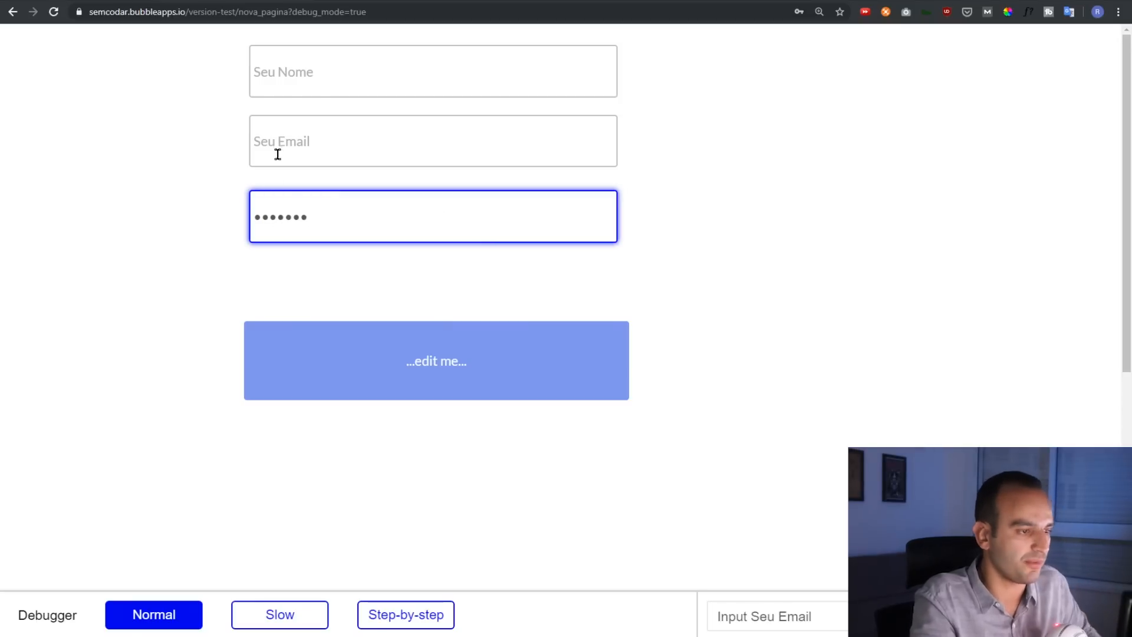
click(271, 1)
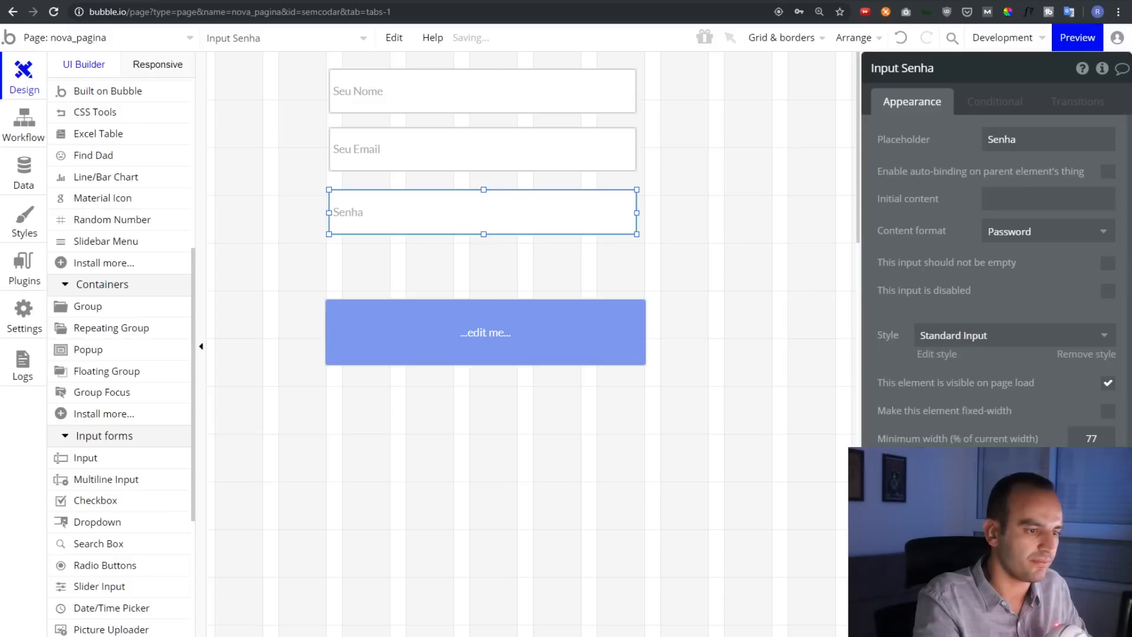
Relabel the blue button 'Criar Conta' and move it up under Senha
click(479, 323)
click(1038, 137)
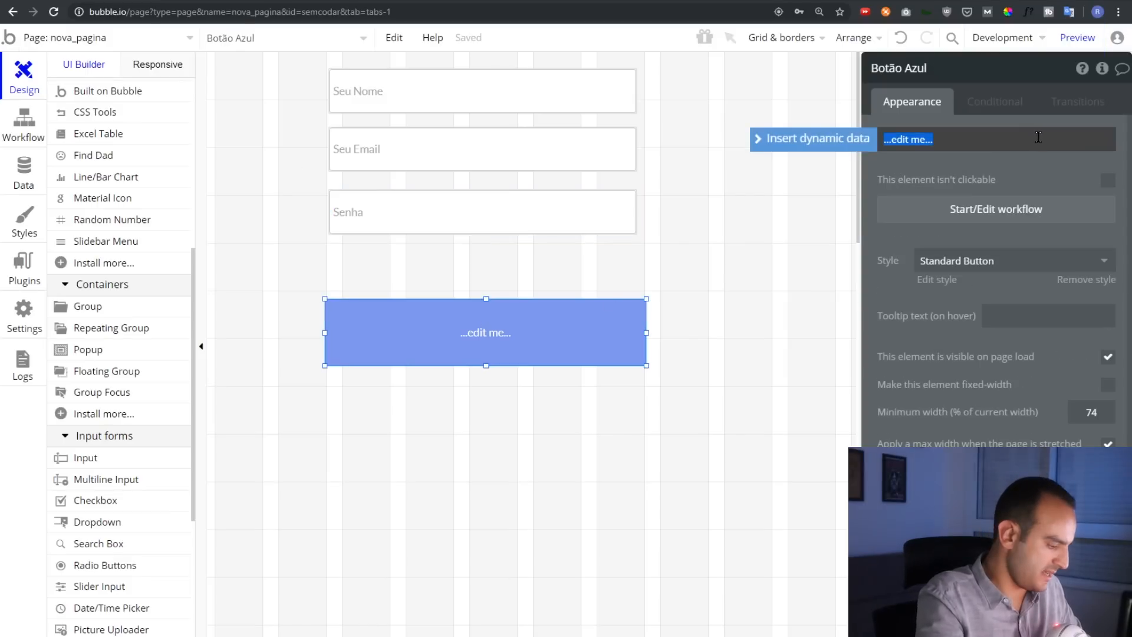
text(Criar)
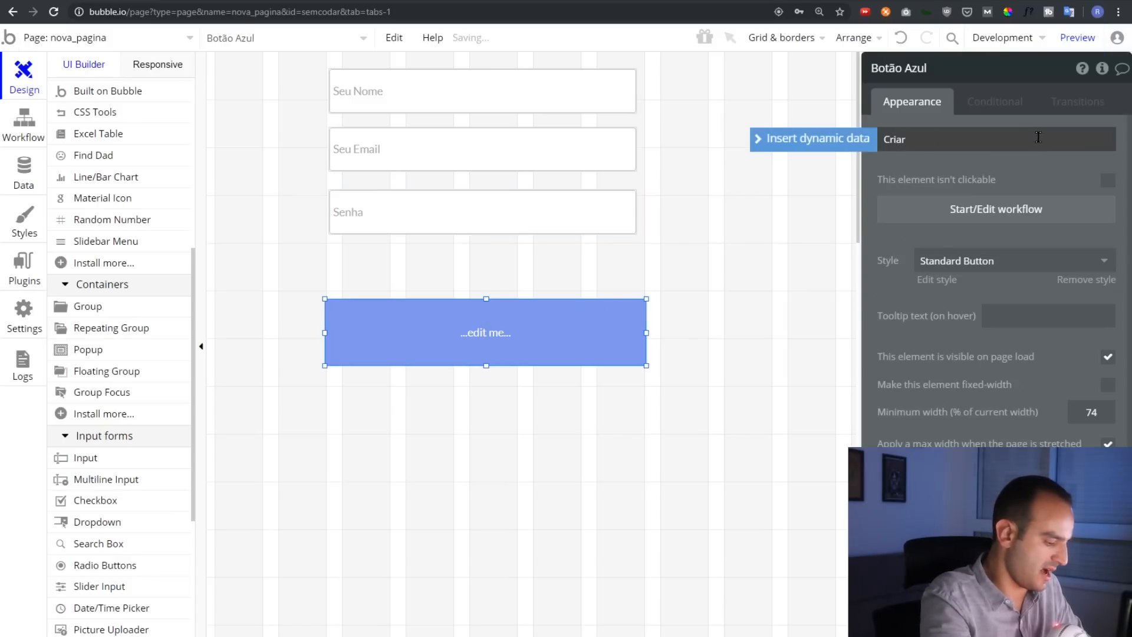
text( Co)
drag(454, 332, 449, 395)
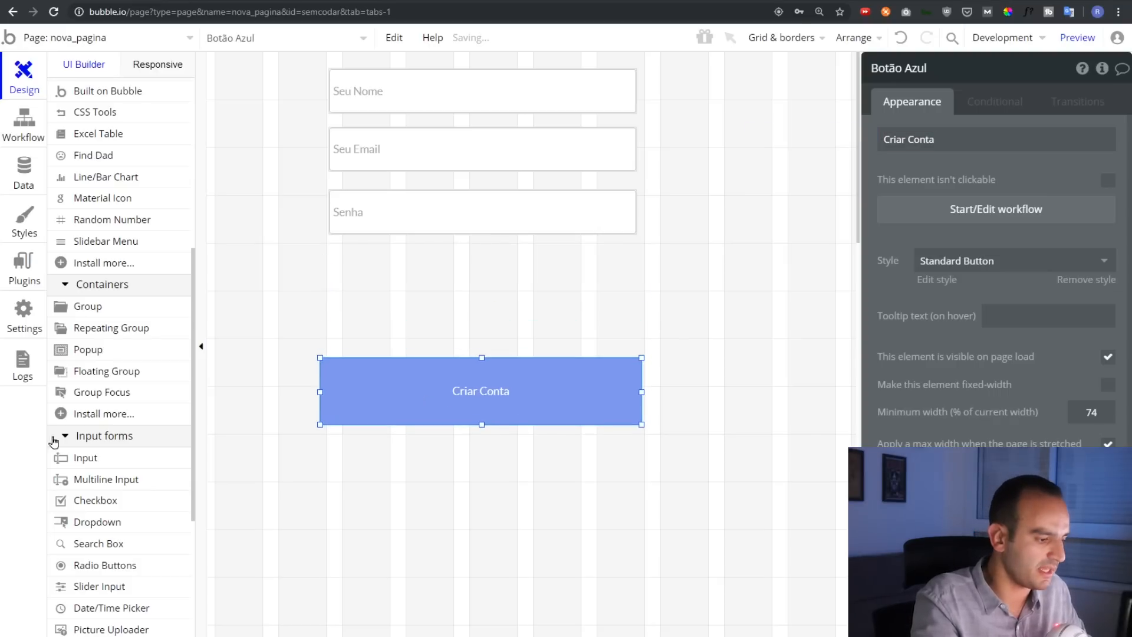
Add a widened picture uploader below Senha with placeholder 'Clique para inserir uma foto de perfil'
scroll(58, 441, down, 5)
click(104, 319)
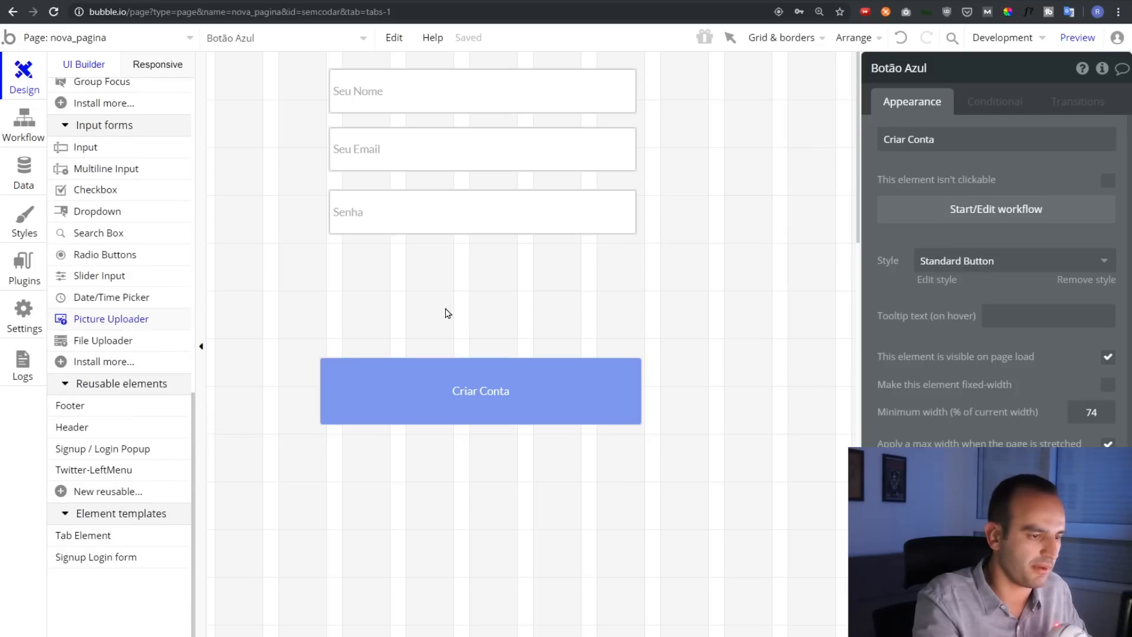
drag(416, 266, 553, 340)
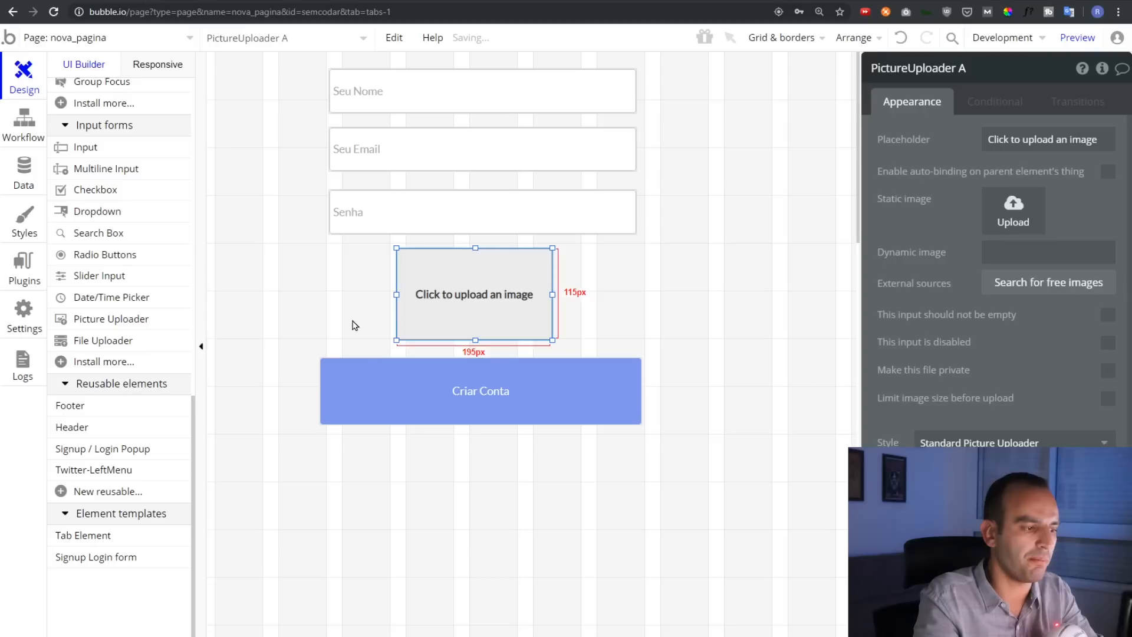
mouse_move(111, 324)
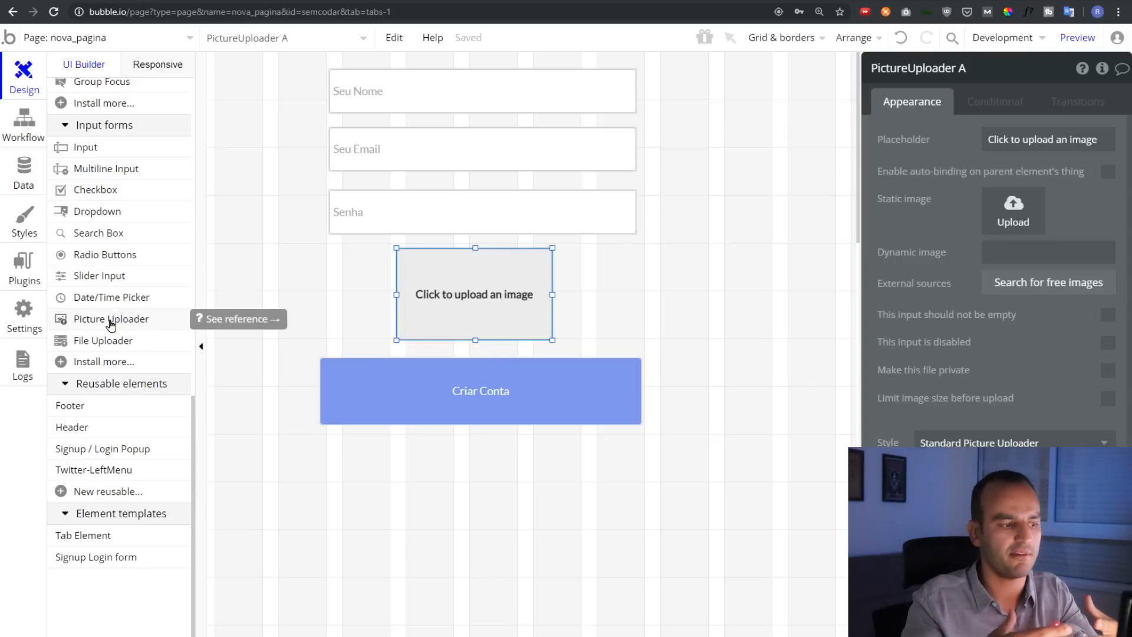
click(995, 143)
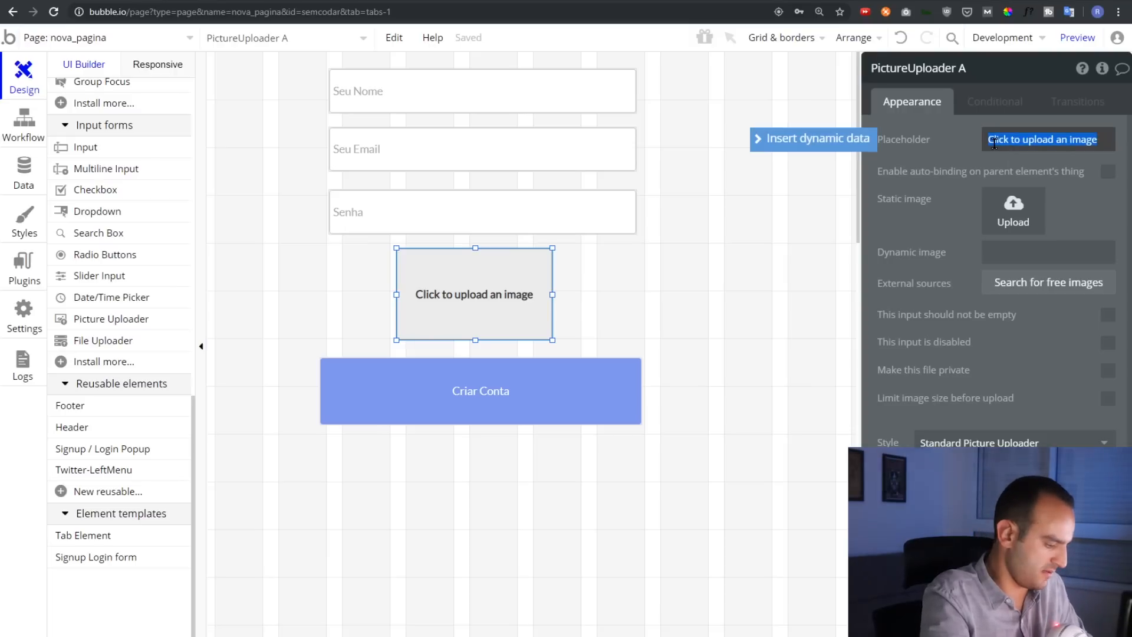
text(Clique para inserir uma foto de perfil)
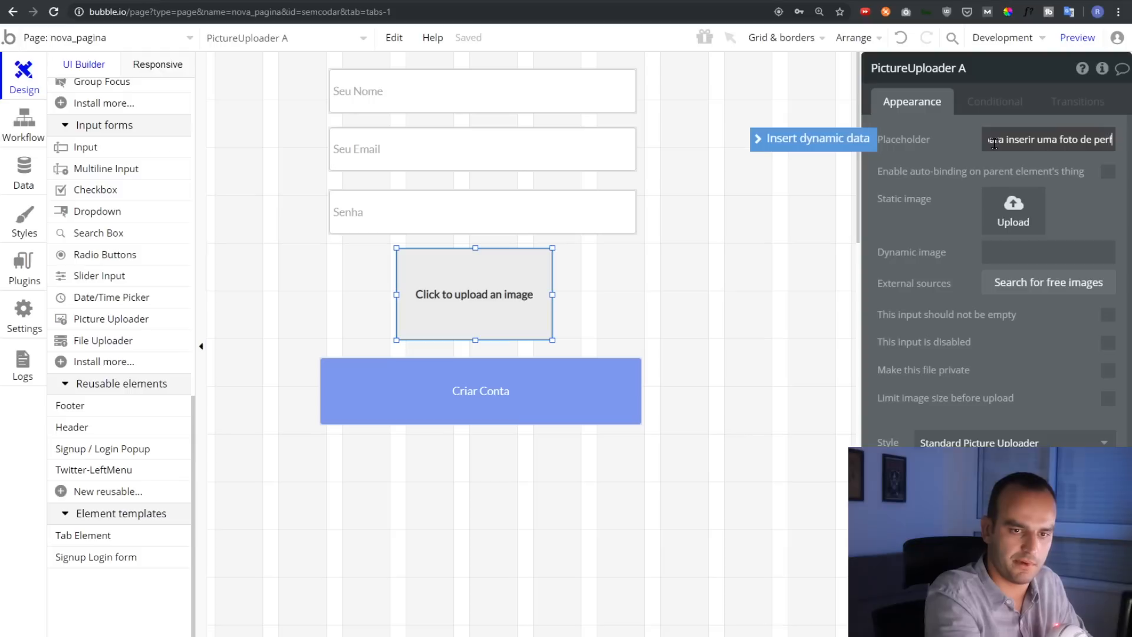
drag(553, 294, 619, 295)
drag(493, 303, 468, 305)
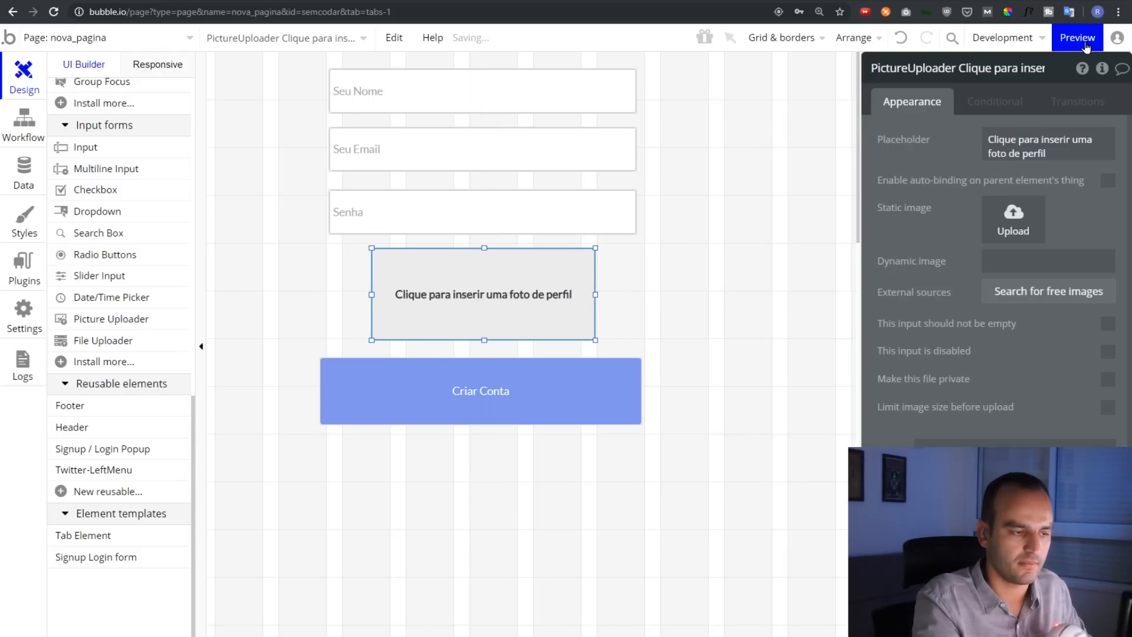
Preview nova_pagina, try the Seu Nome, Seu Email and Senha fields, then return to the editor
click(1078, 38)
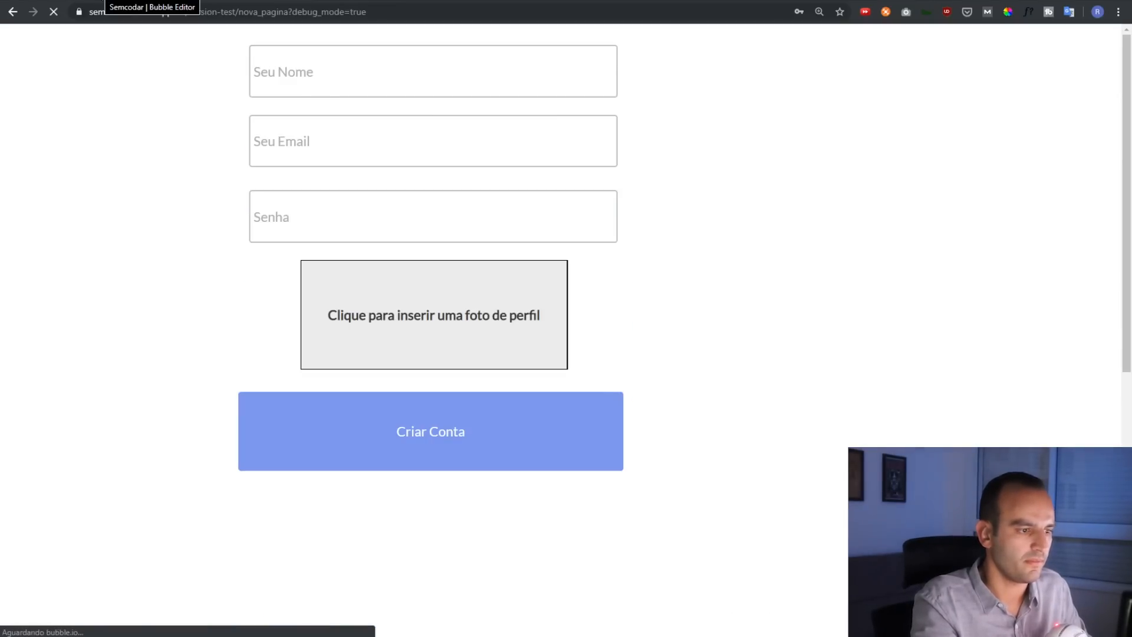
click(336, 70)
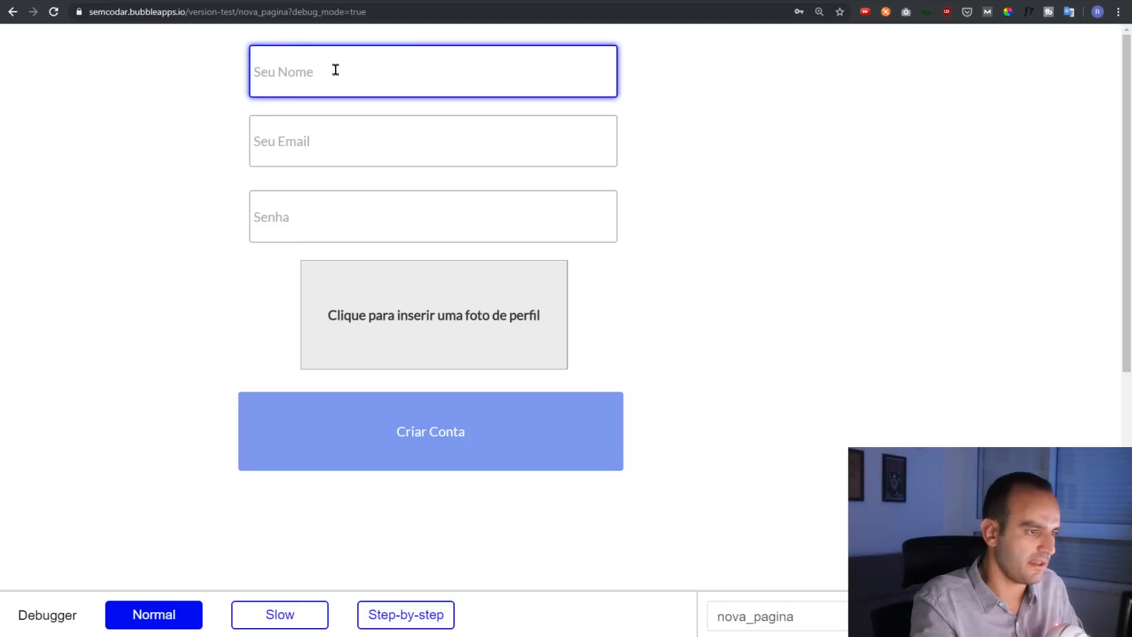
click(354, 137)
click(354, 210)
click(628, 266)
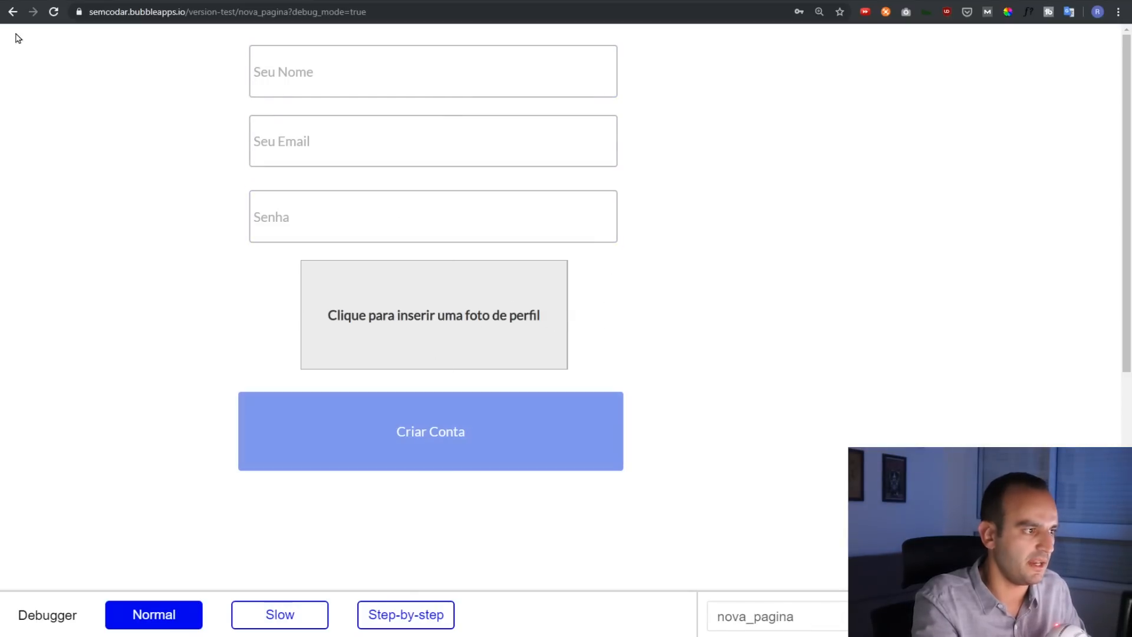
key(ctrl+shift+Tab)
key(ctrl+Tab)
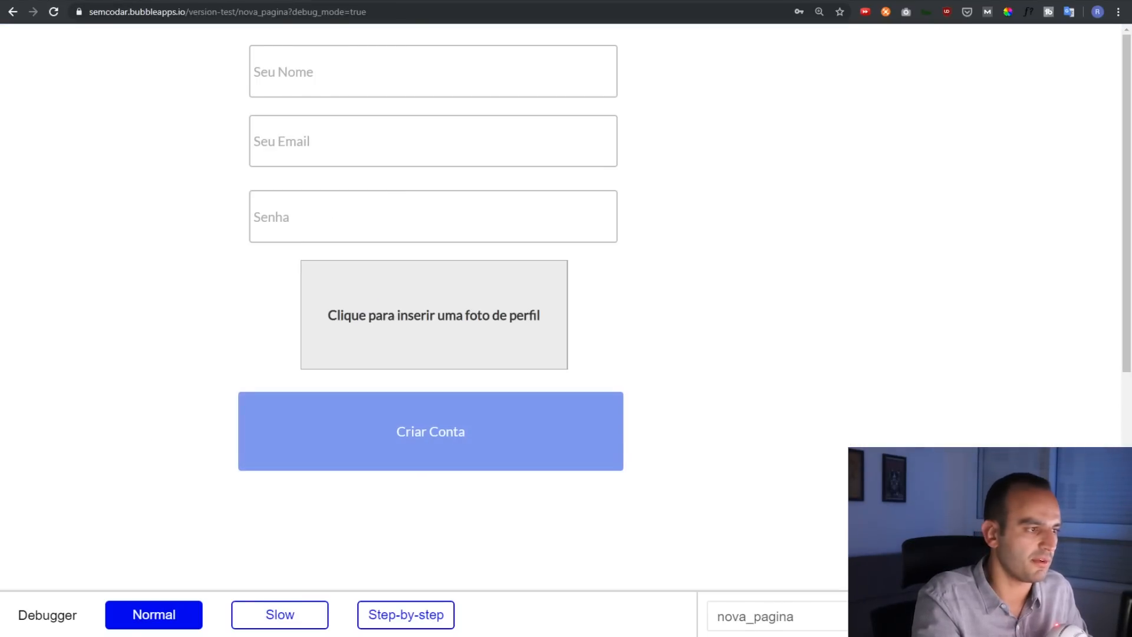
key(ctrl+shift+Tab)
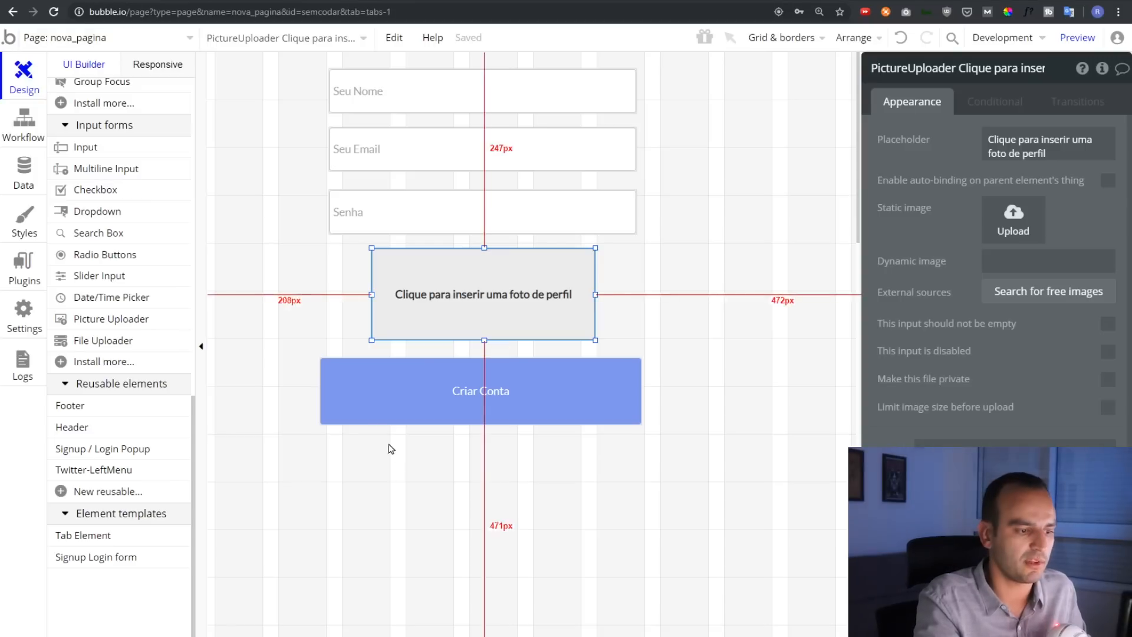
Open the Criar Conta button's click workflow and delete its pause step
click(366, 413)
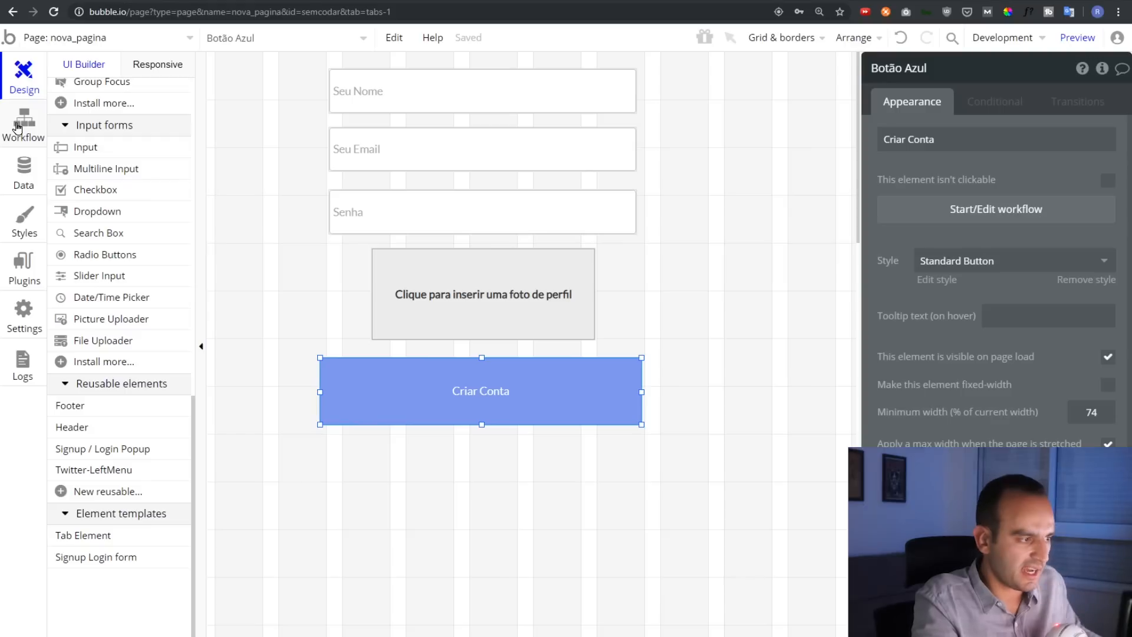
key(ctrl)
key(ctrl)
key(ctrl)
key(ctrl)
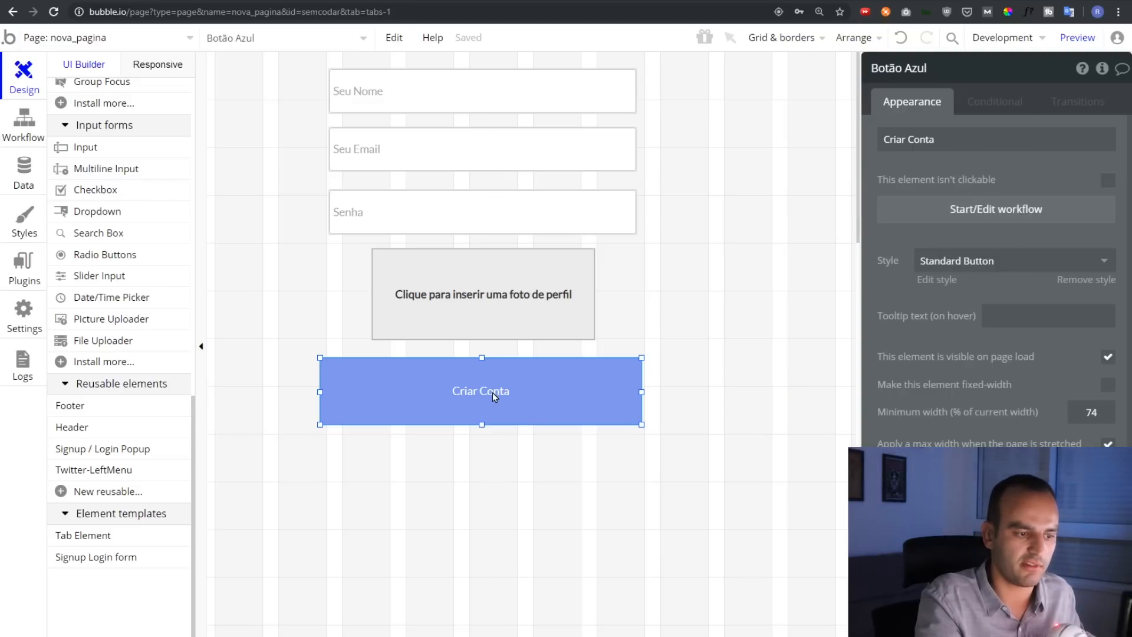
key(ctrl+plus)
key(ctrl+plus)
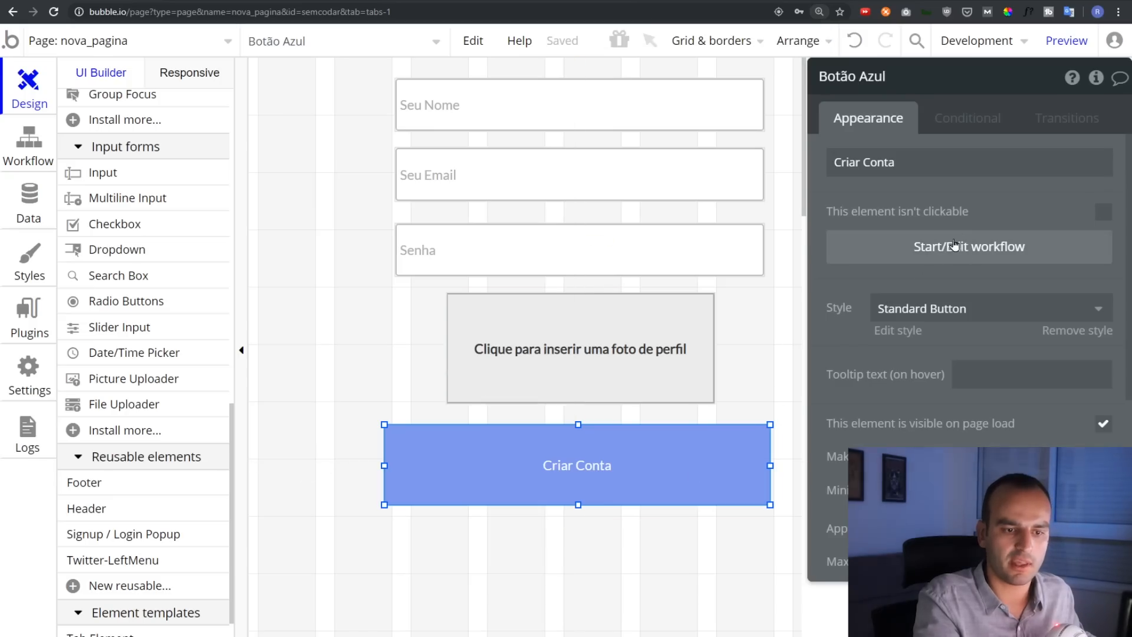
click(955, 245)
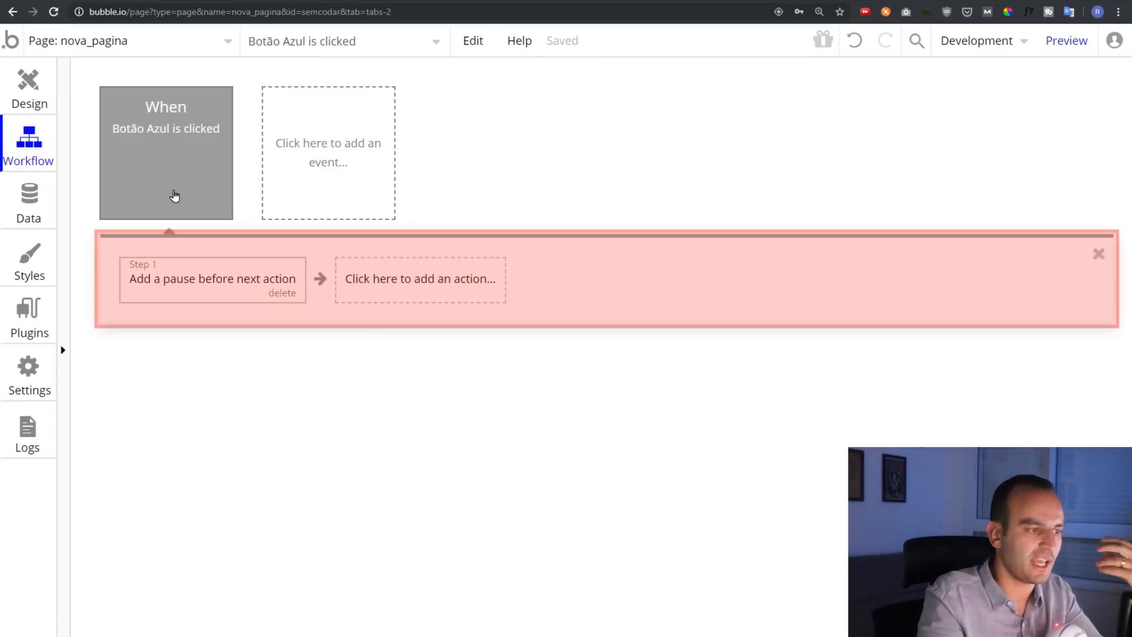
mouse_move(178, 163)
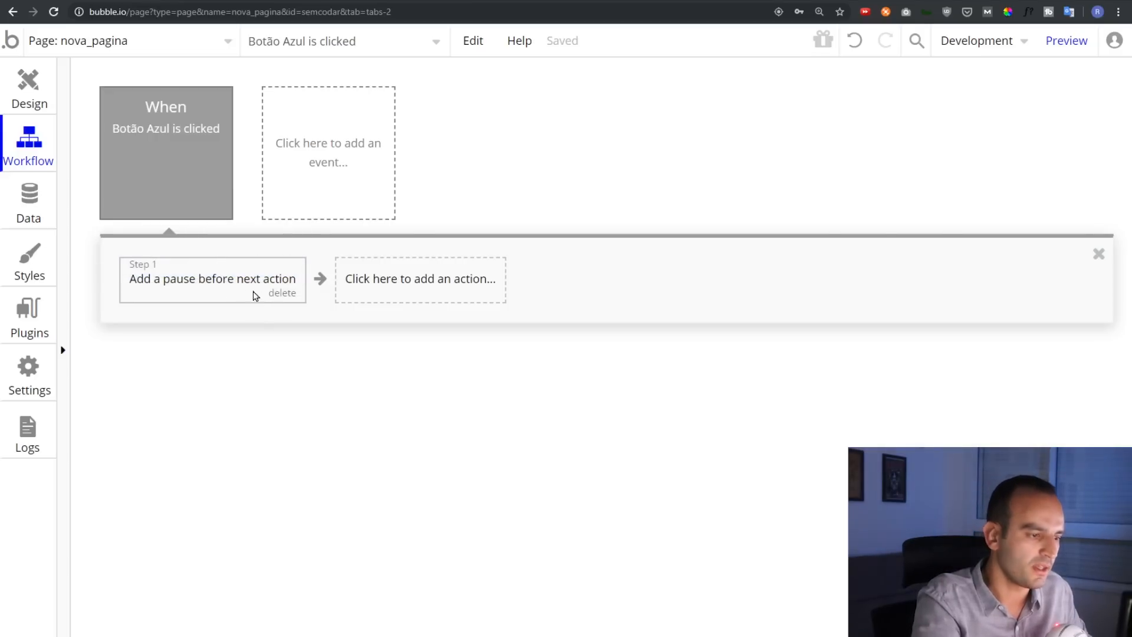
click(284, 293)
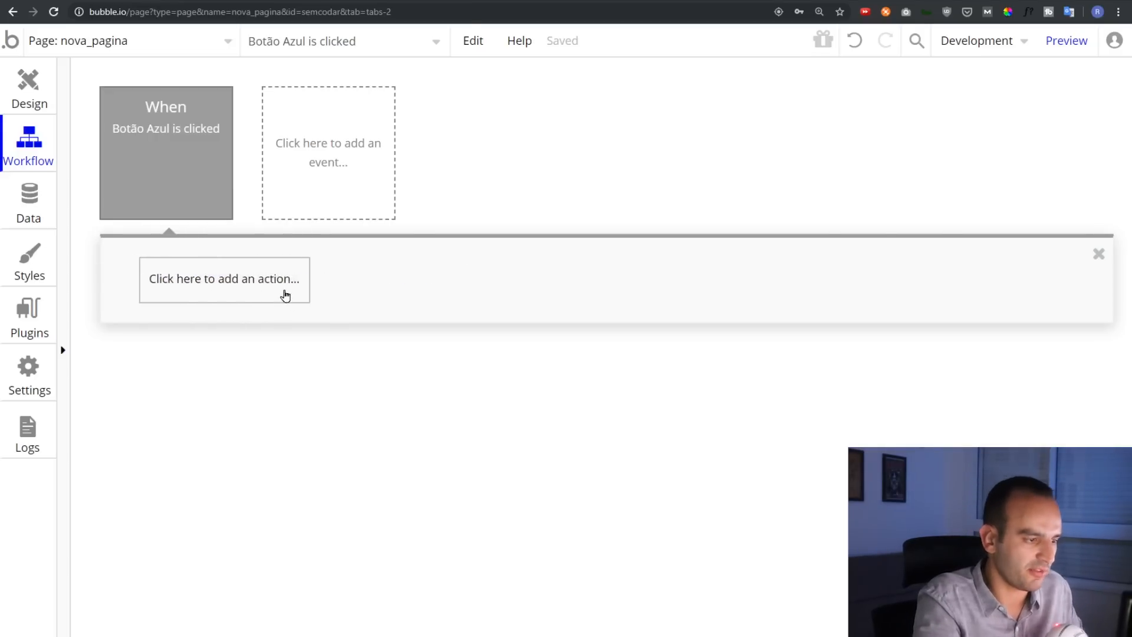
Add a Sign the user up action with Email from Input Seu Email's value and Password from Input Senha
click(183, 296)
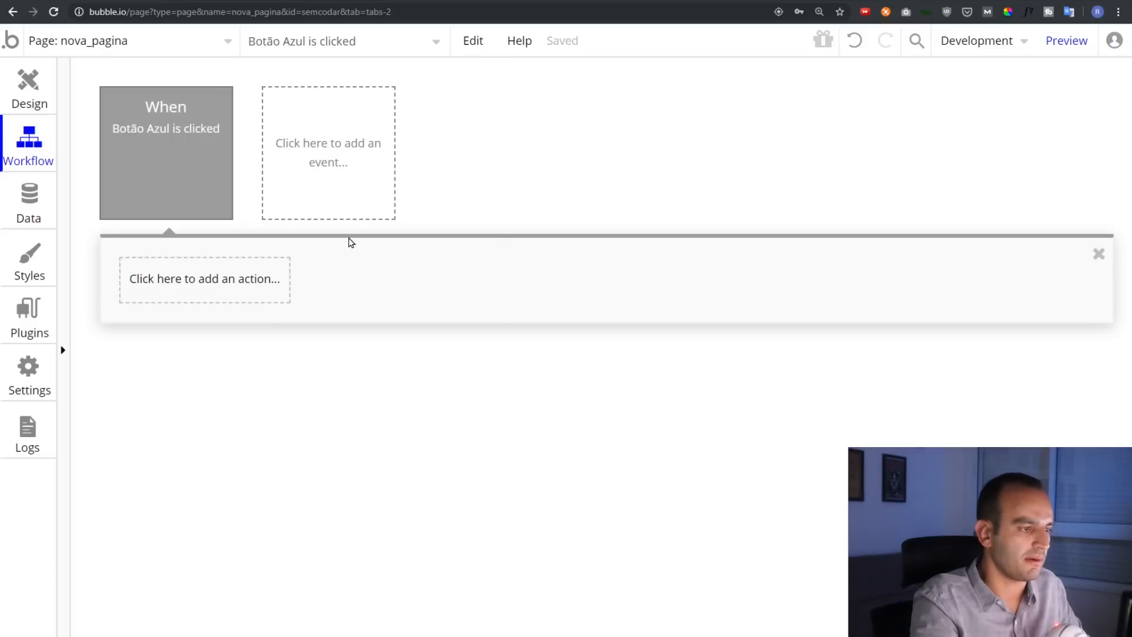
mouse_move(168, 132)
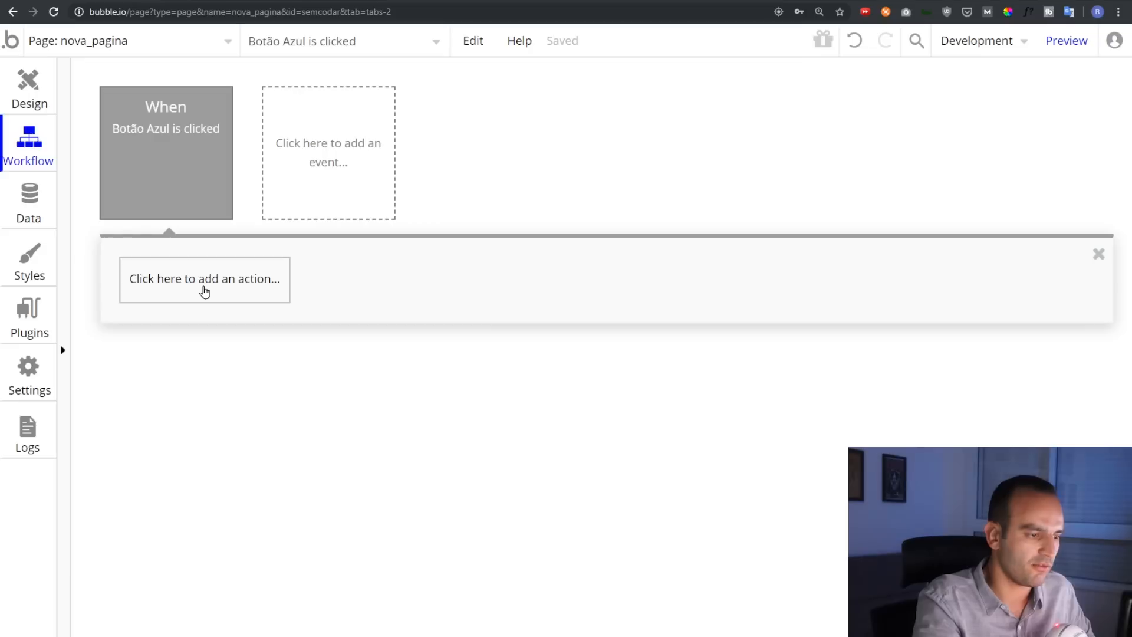
click(204, 292)
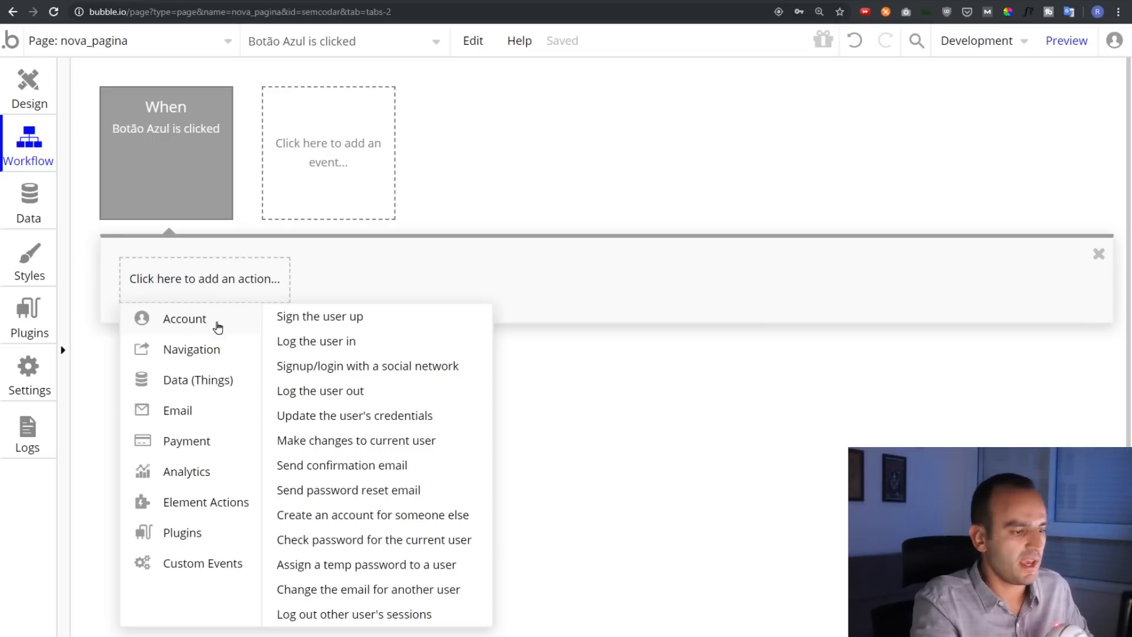
click(409, 323)
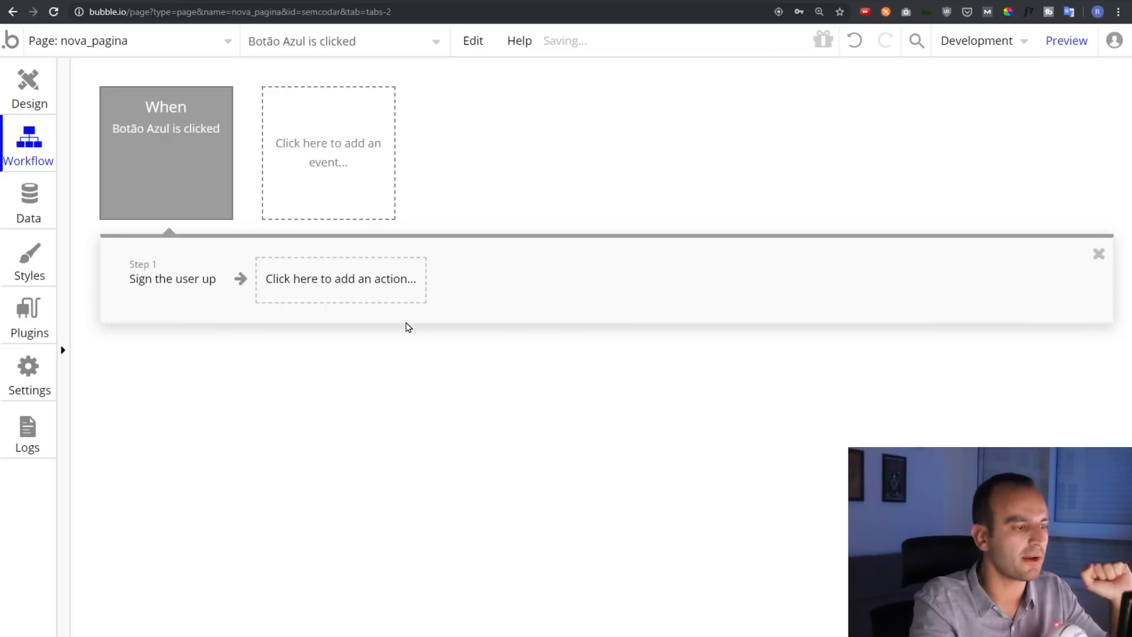
drag(923, 154, 531, 168)
click(597, 137)
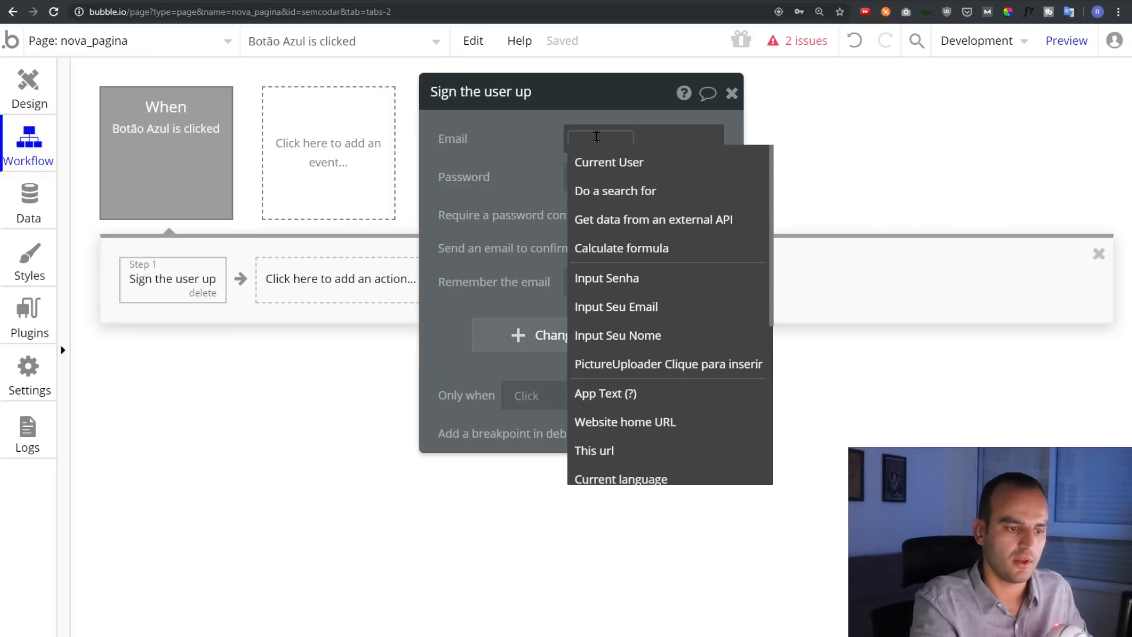
click(637, 312)
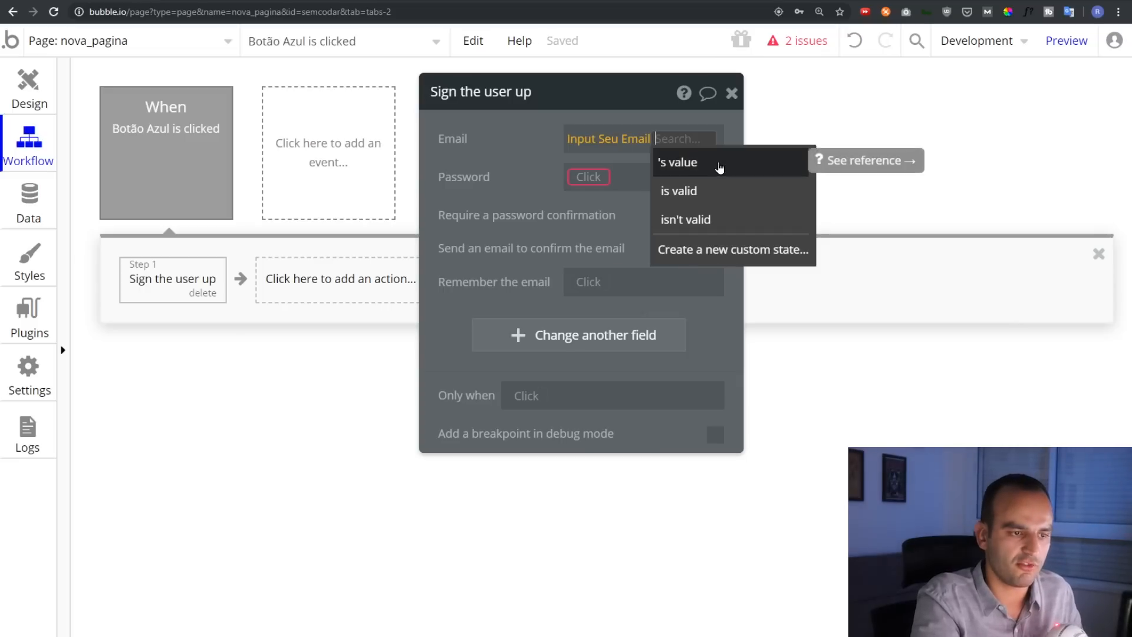
click(719, 168)
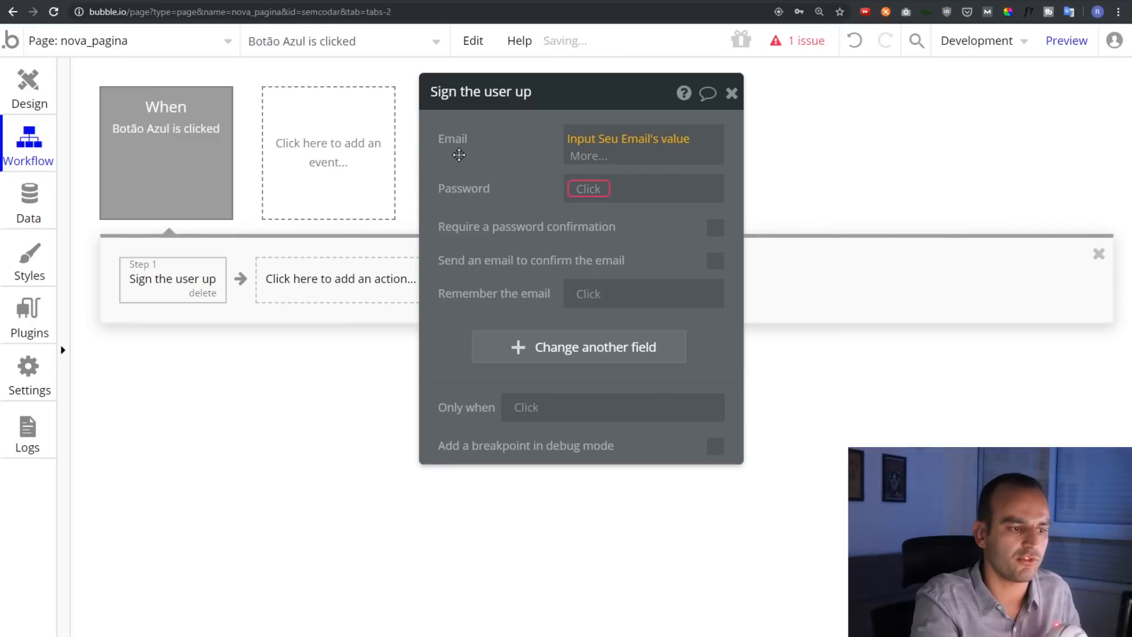
click(459, 154)
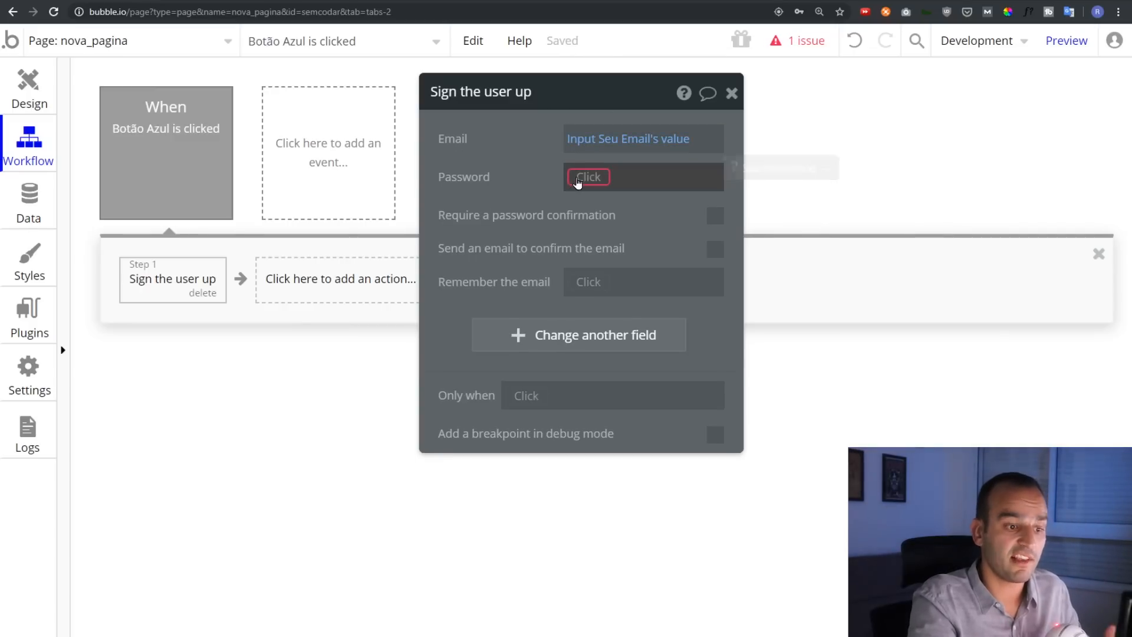
click(576, 177)
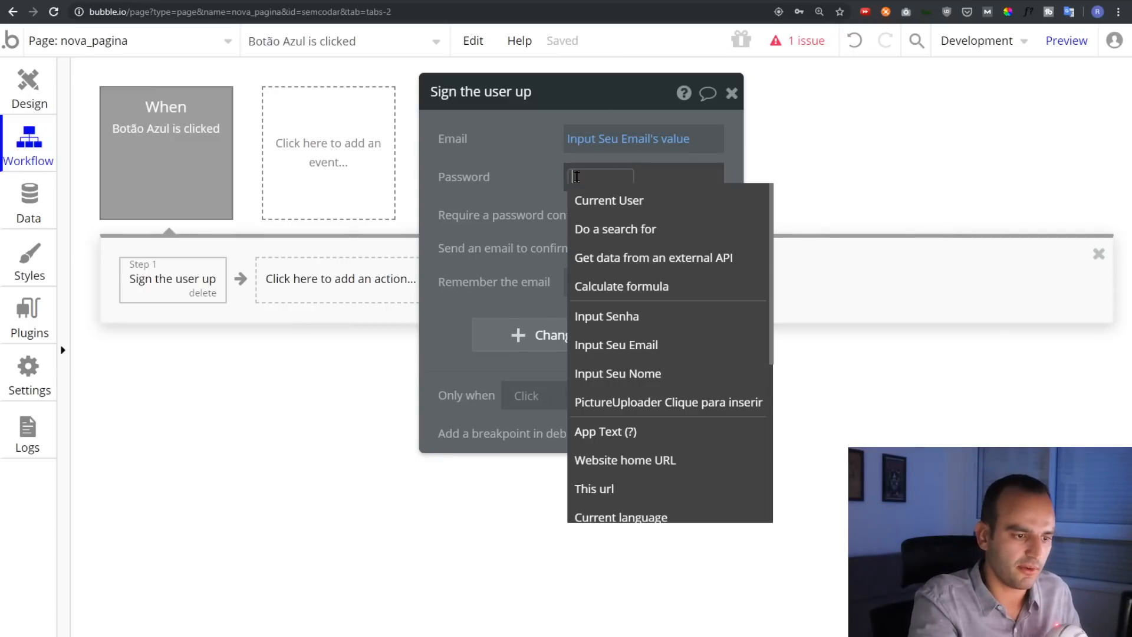
click(619, 316)
Set Password to Input Senha's value and add the Foto field as the picture uploader's value
click(711, 203)
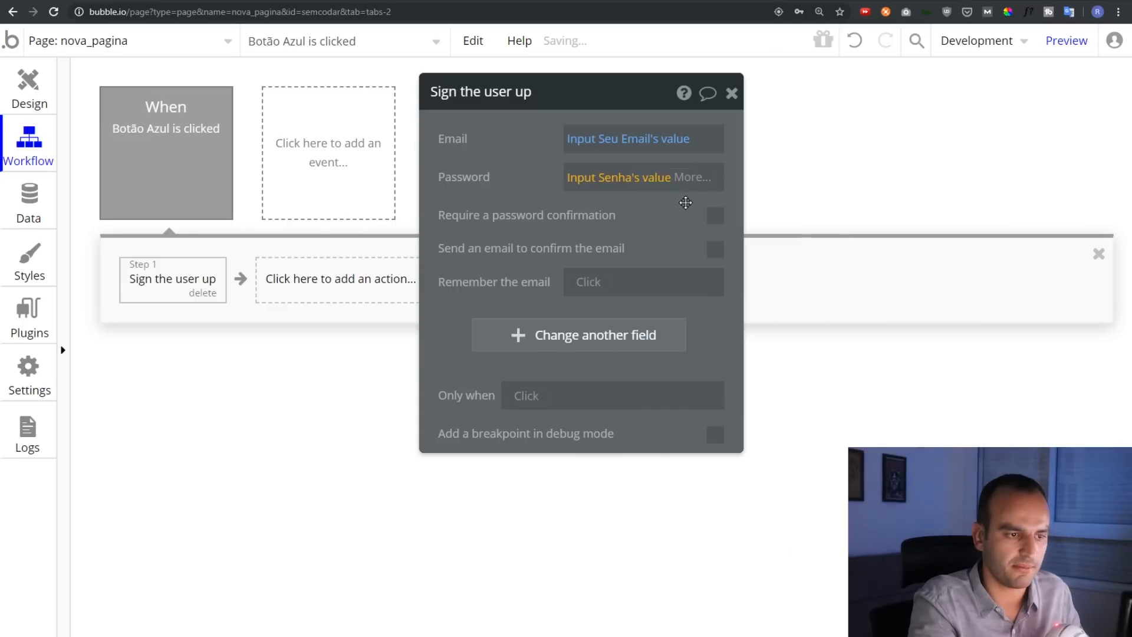
click(505, 166)
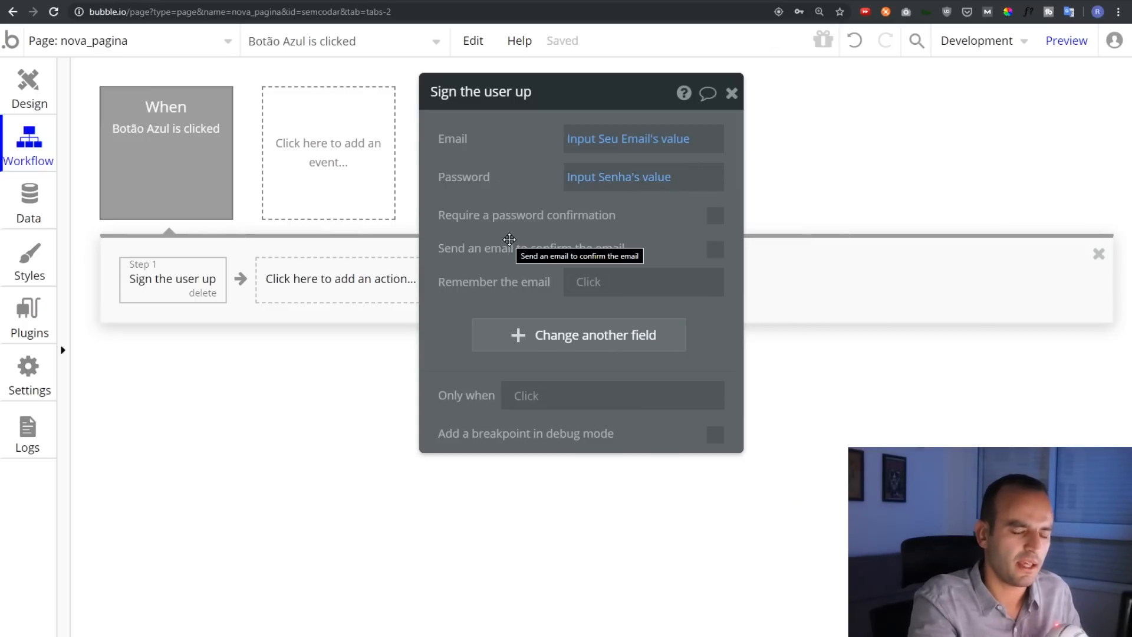
click(531, 343)
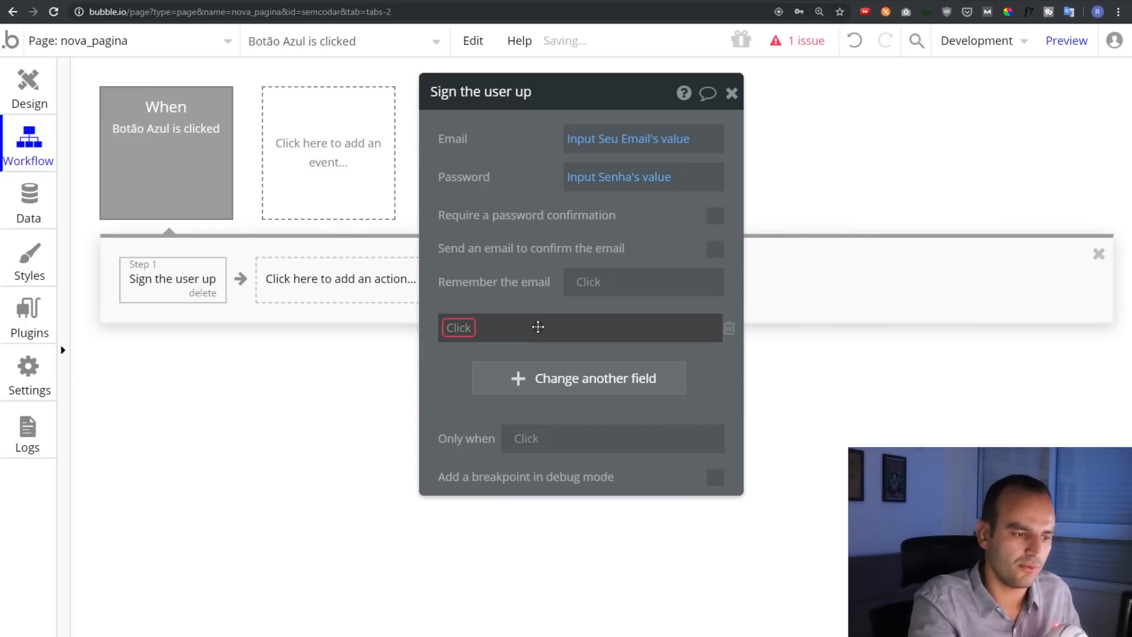
click(458, 328)
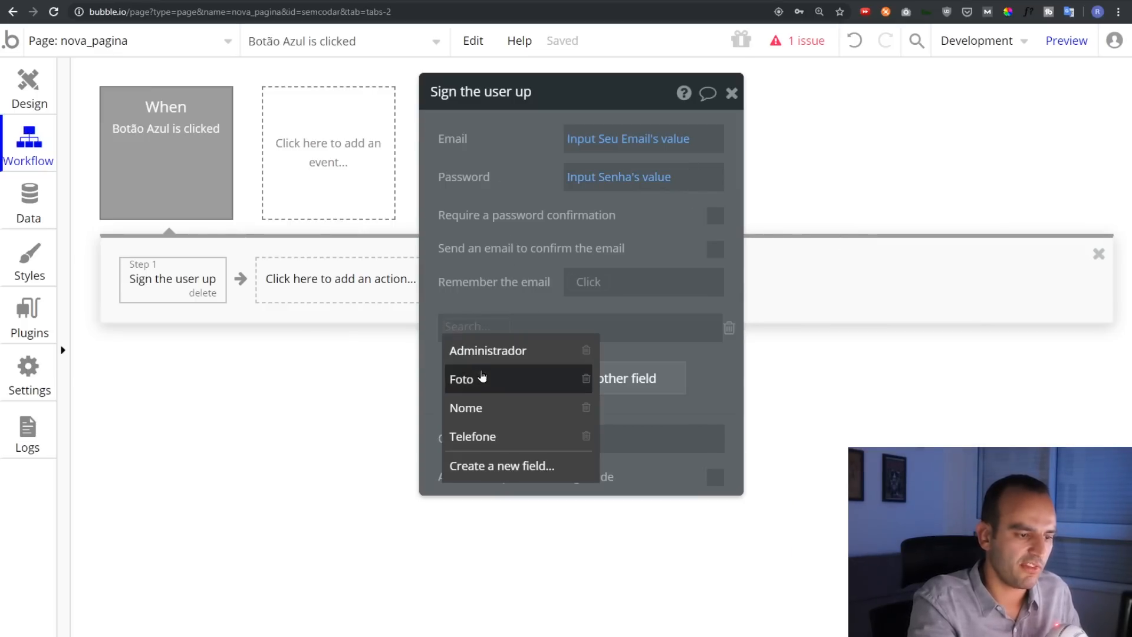
click(483, 377)
click(523, 340)
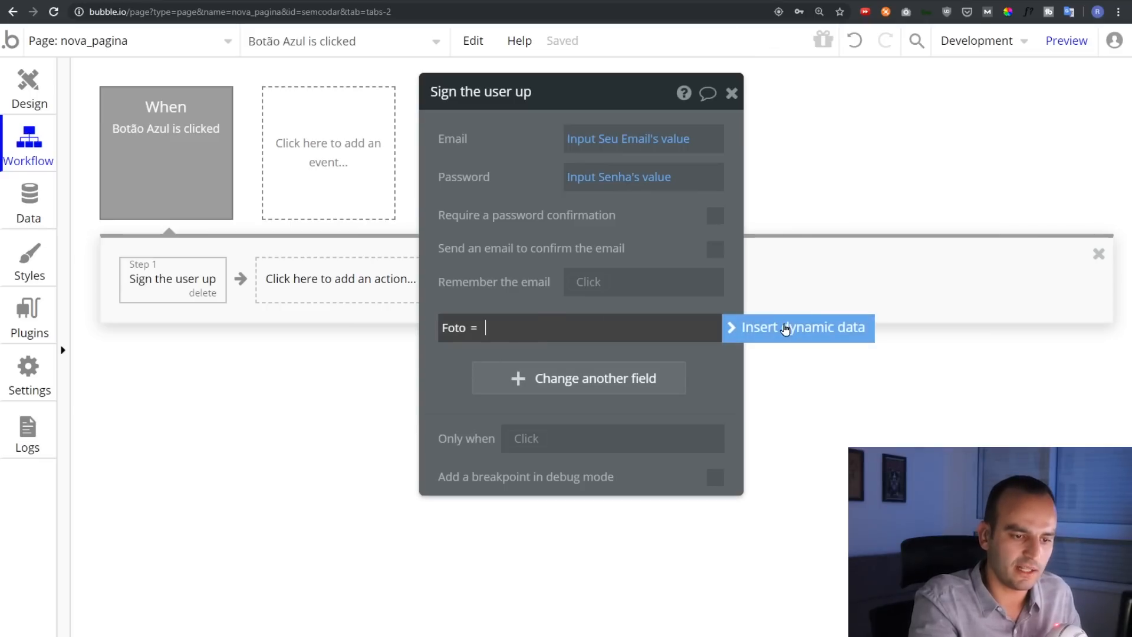
click(787, 331)
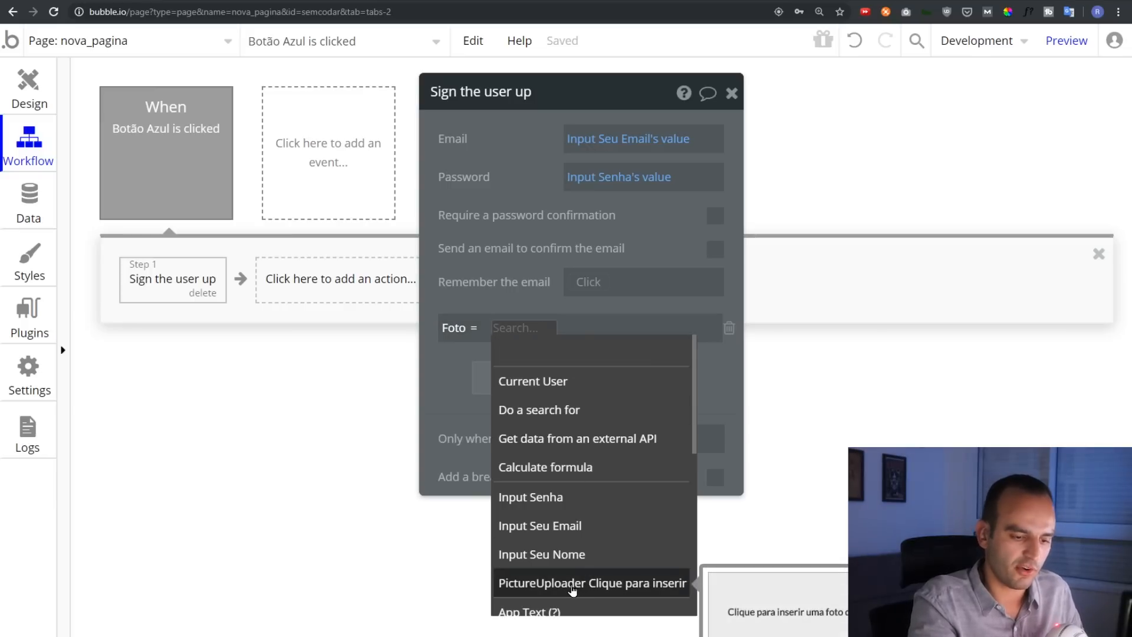
drag(500, 187, 301, 110)
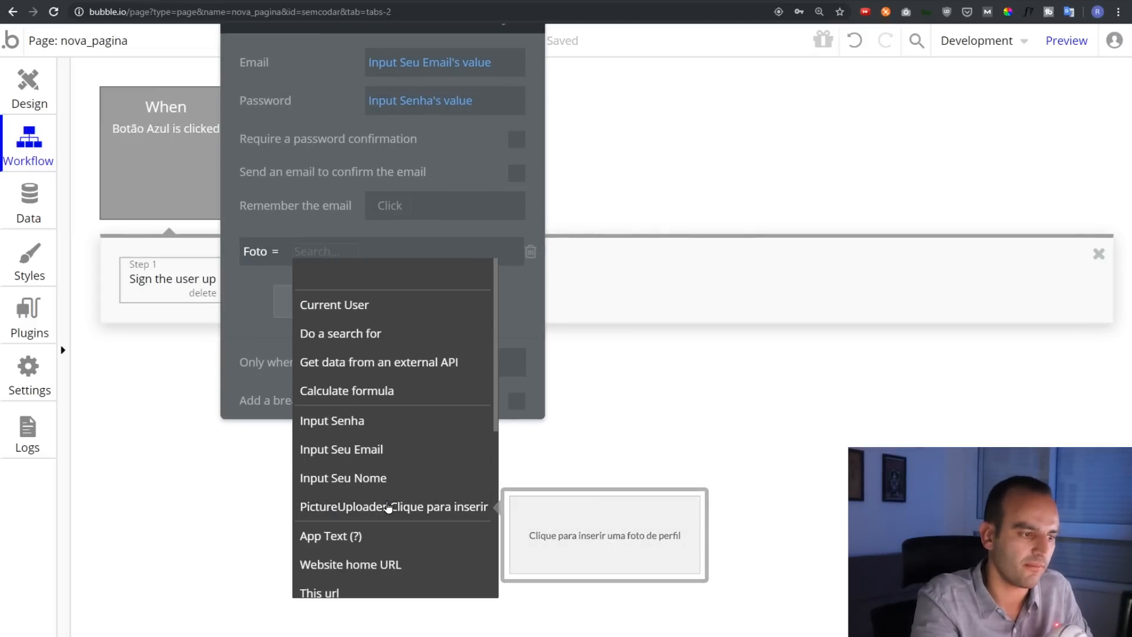
click(386, 507)
click(283, 293)
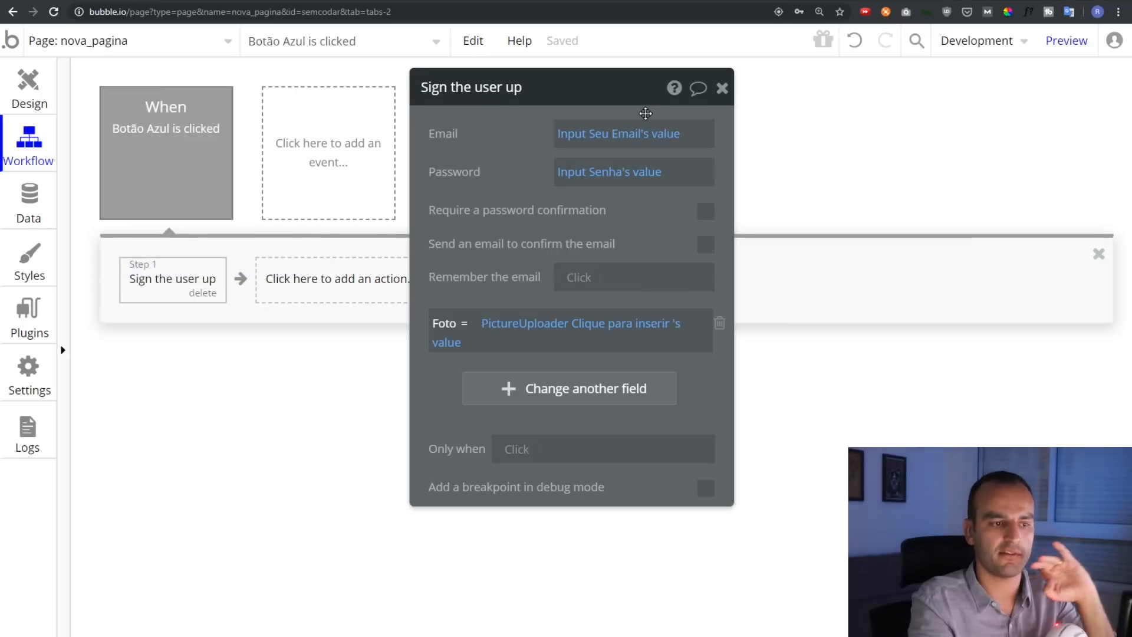
Add the Nome field to sign-up, set to Input Seu Nome's value
mouse_move(621, 137)
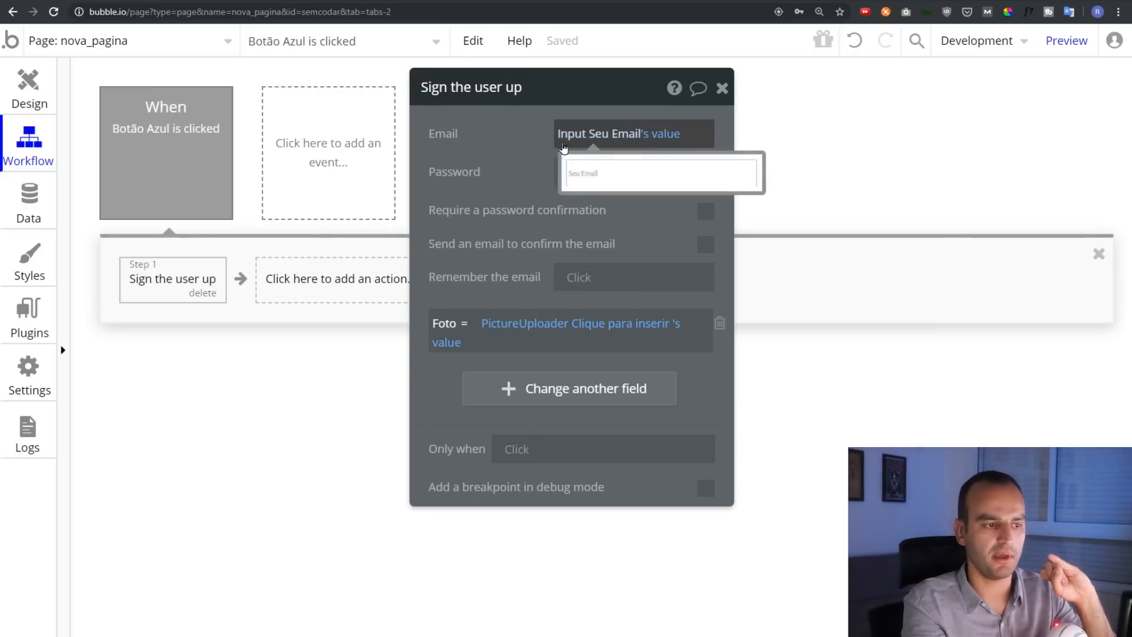
mouse_move(608, 177)
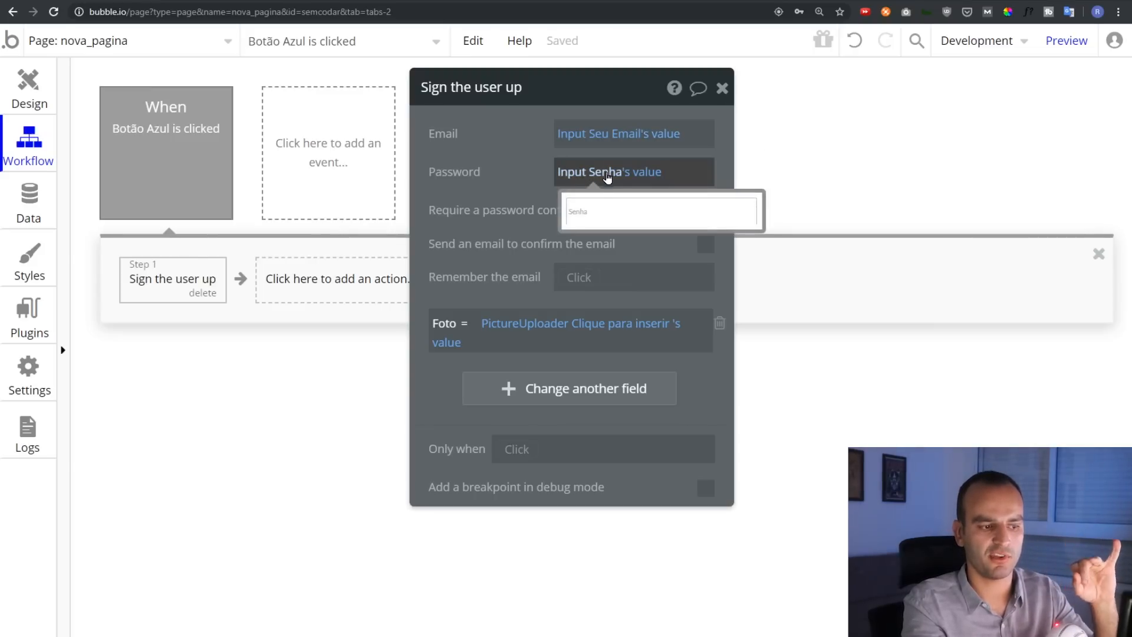
mouse_move(517, 333)
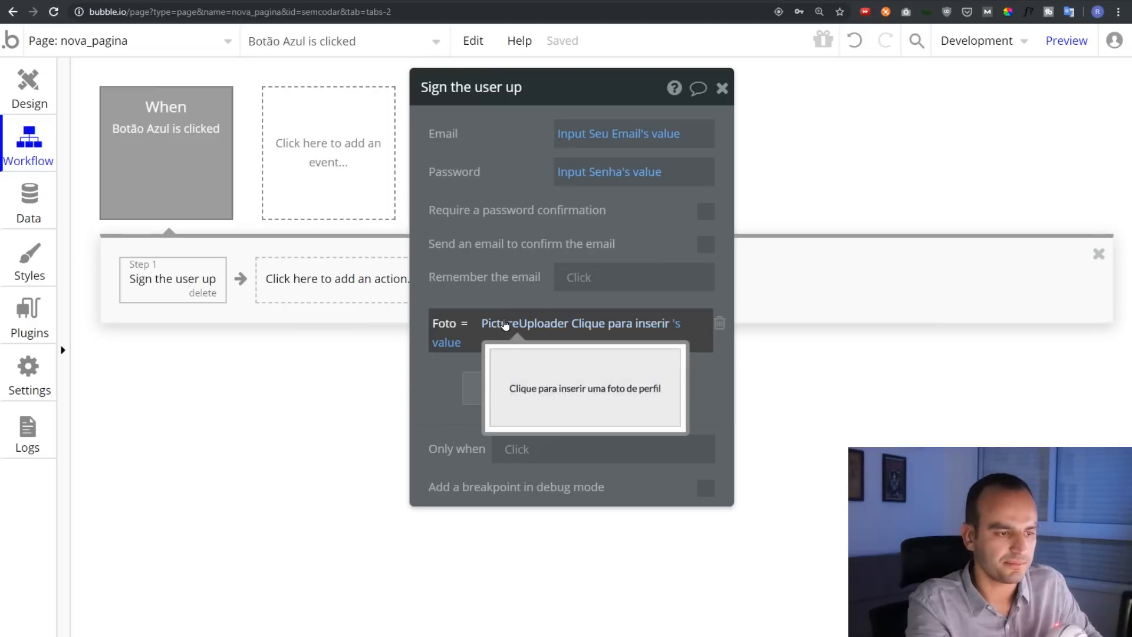
click(518, 389)
click(452, 381)
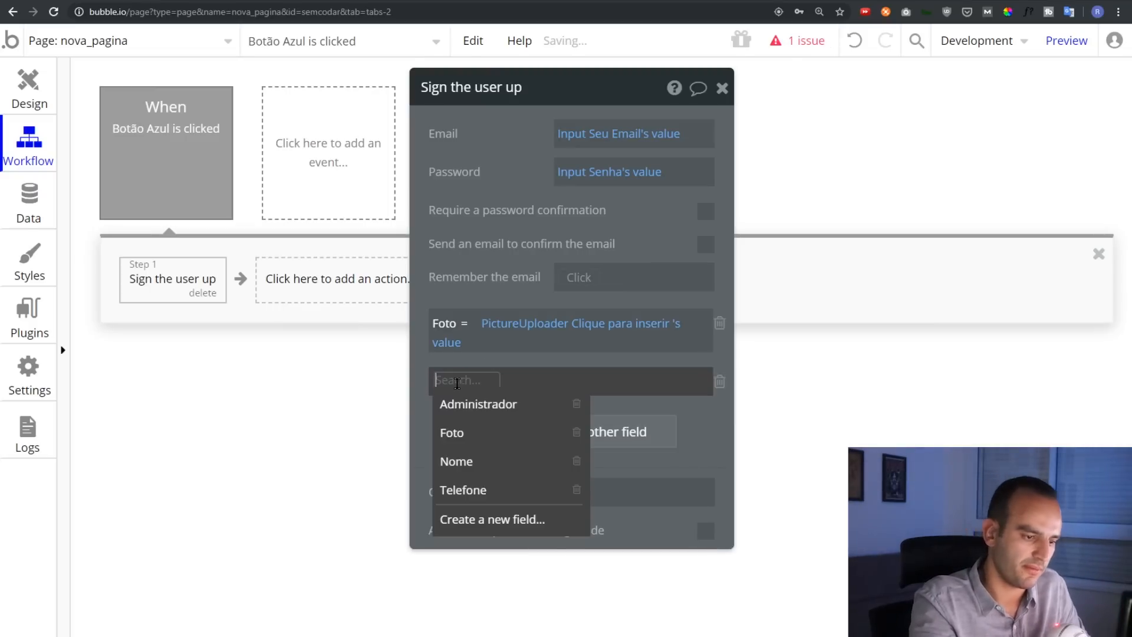
click(466, 459)
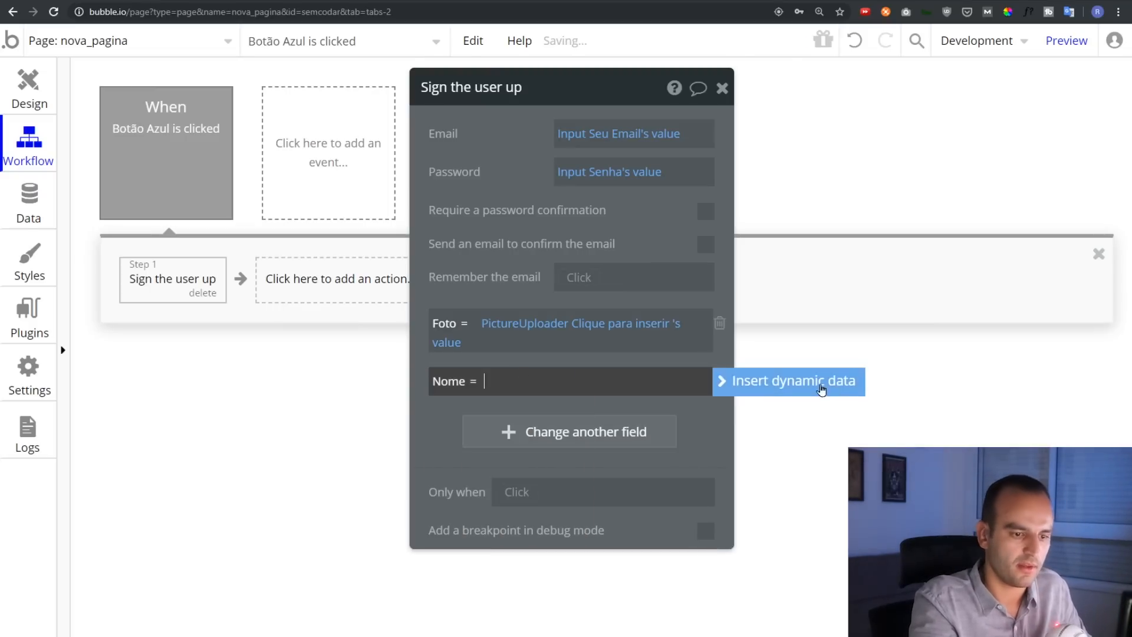
click(838, 382)
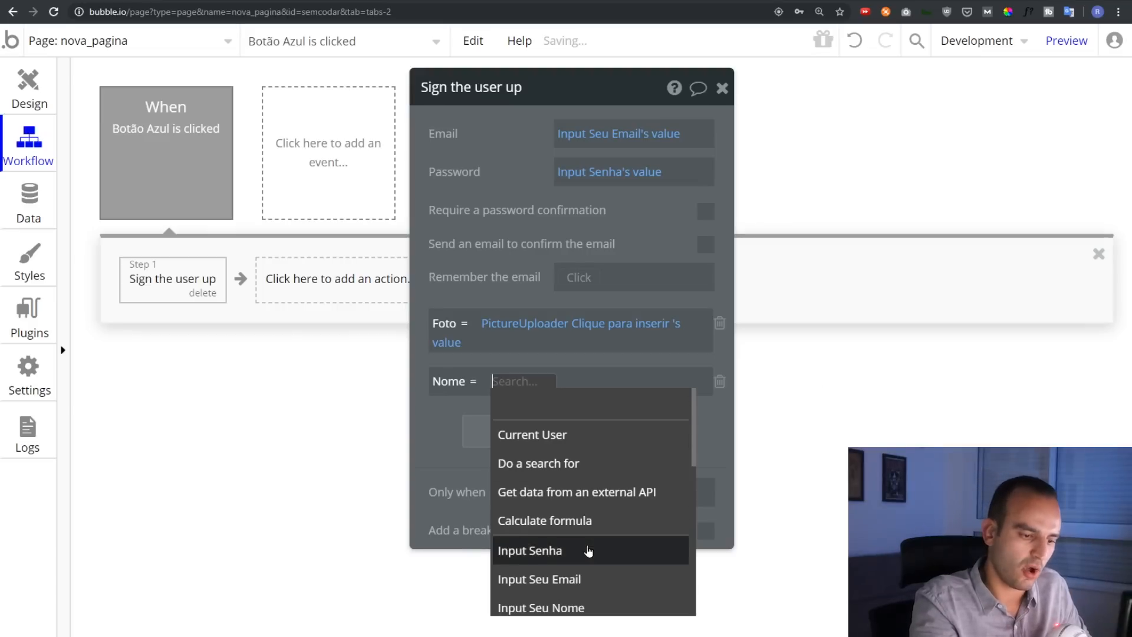
scroll(588, 551, down, 1)
drag(470, 187, 239, 79)
click(312, 289)
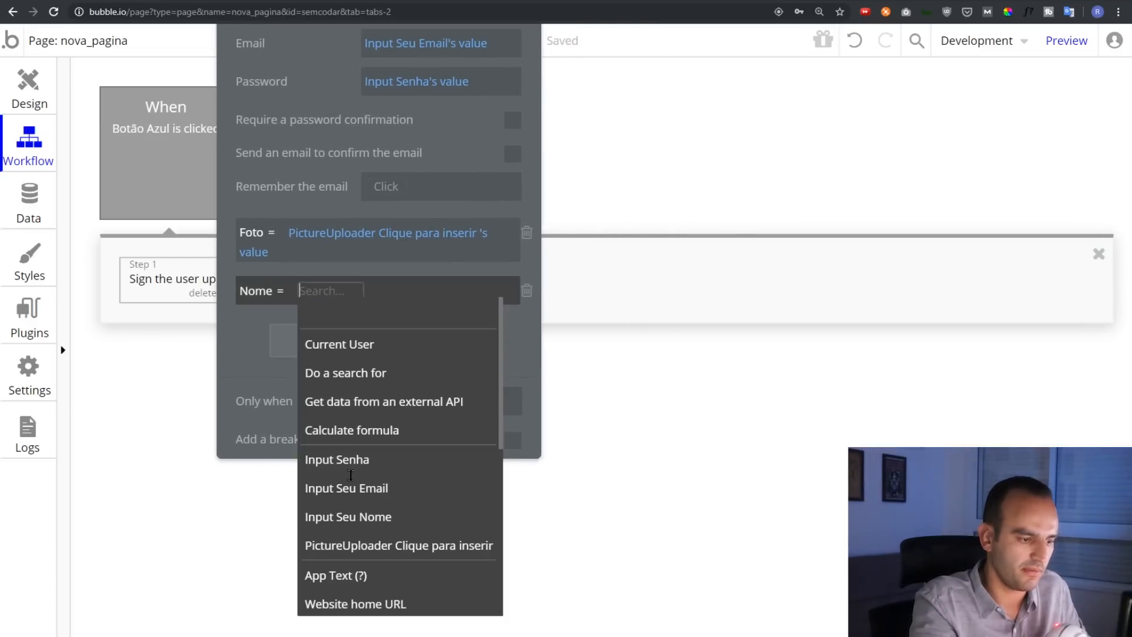
click(345, 516)
click(460, 313)
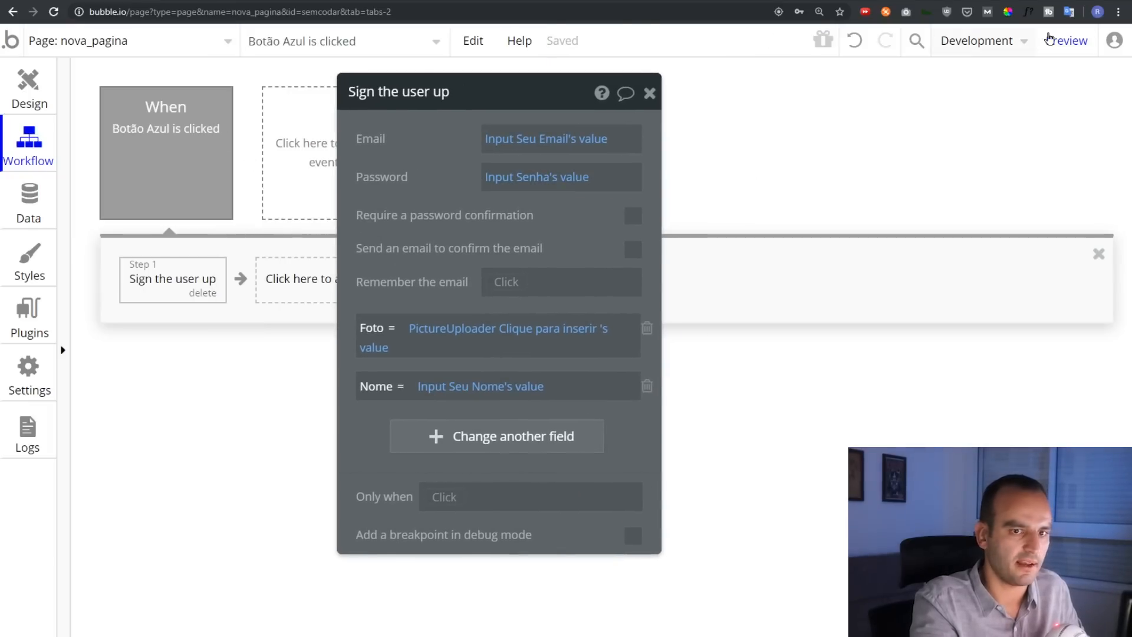
click(1082, 40)
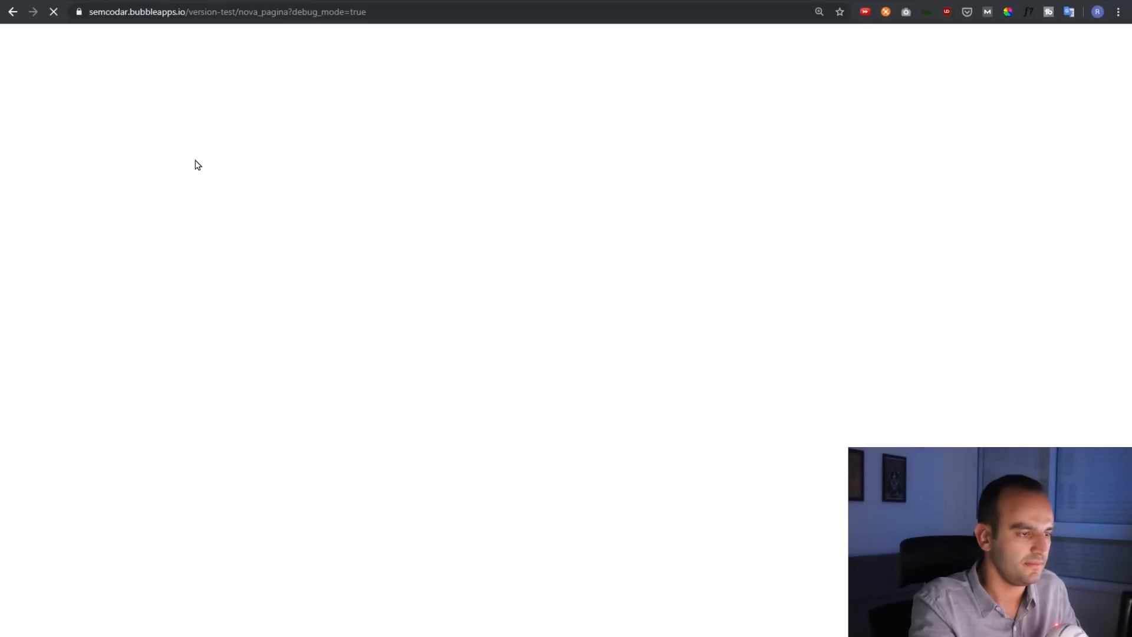
Fill the preview form with the user's full name, e-mail address and a password
click(342, 49)
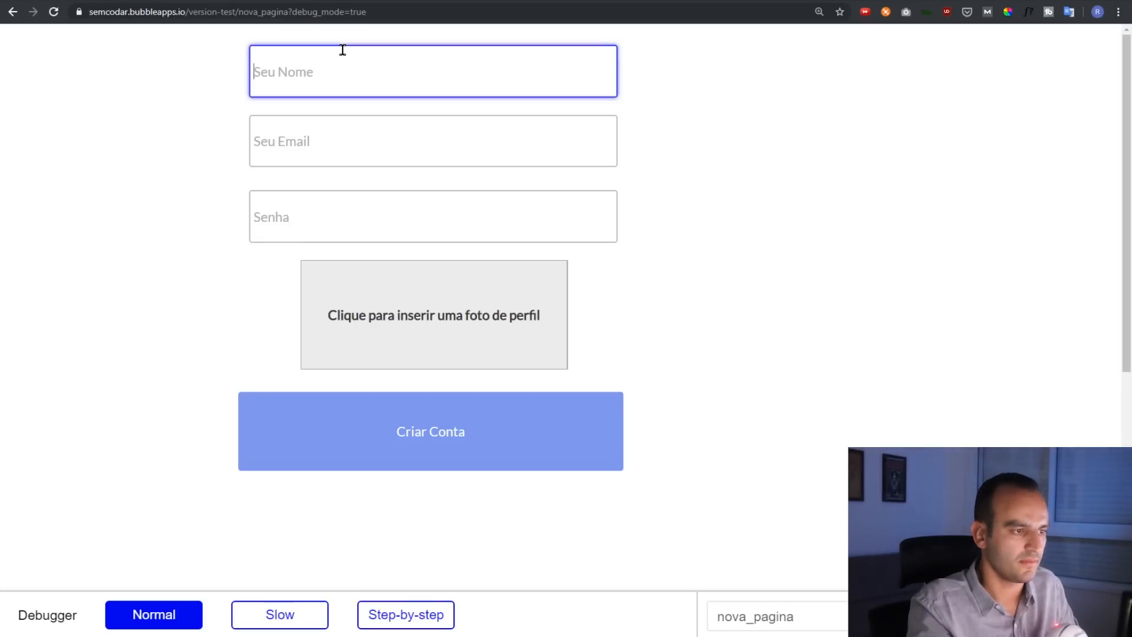
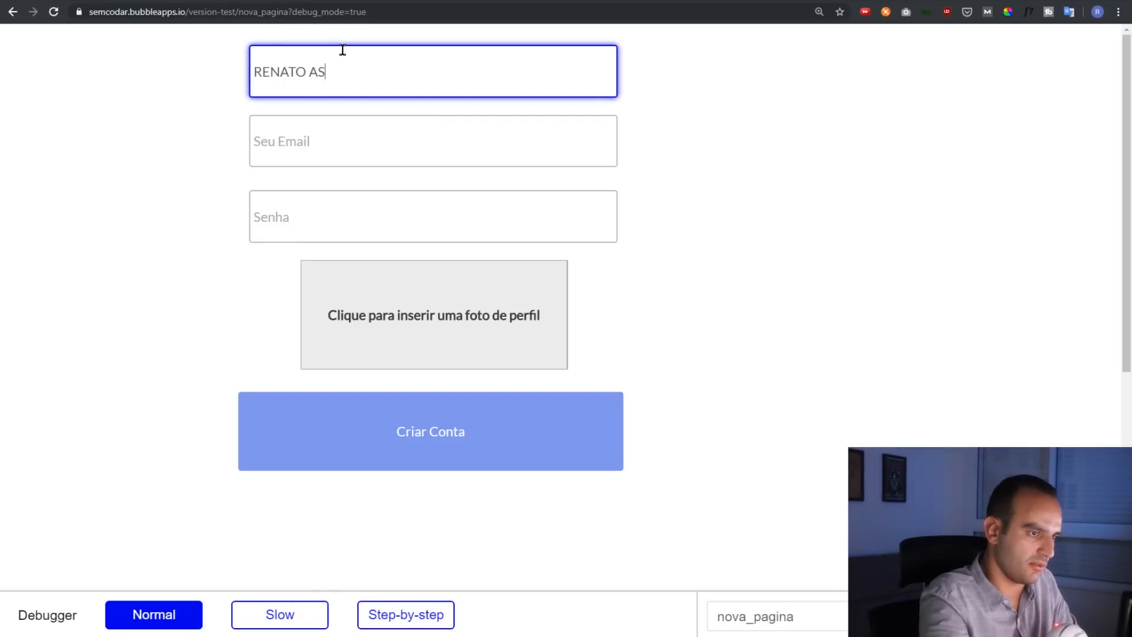
key(Tab)
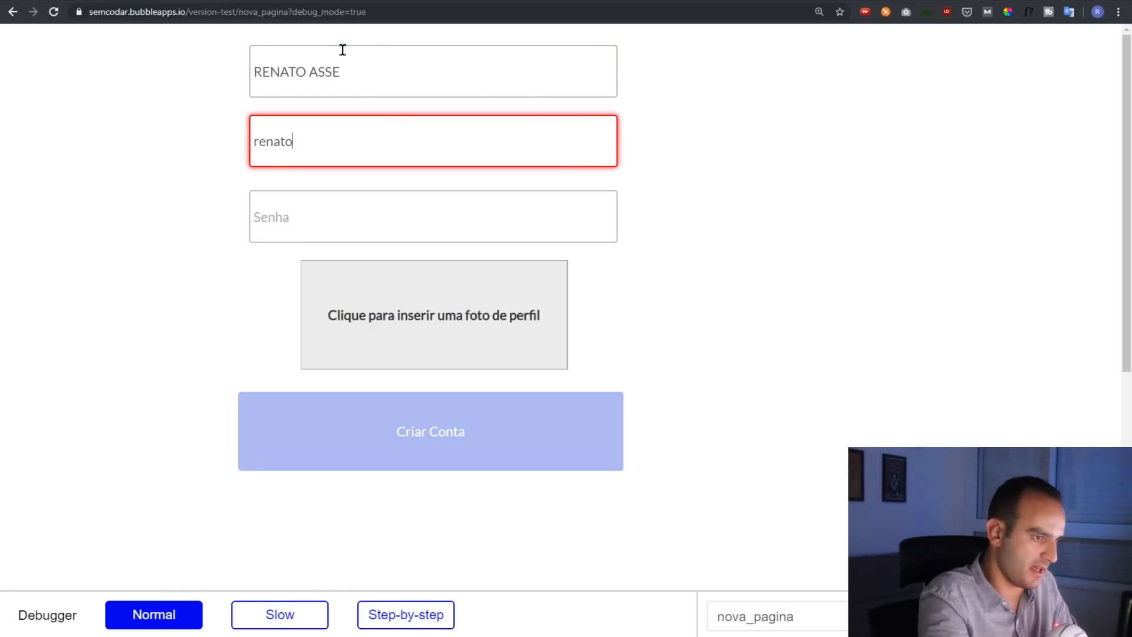
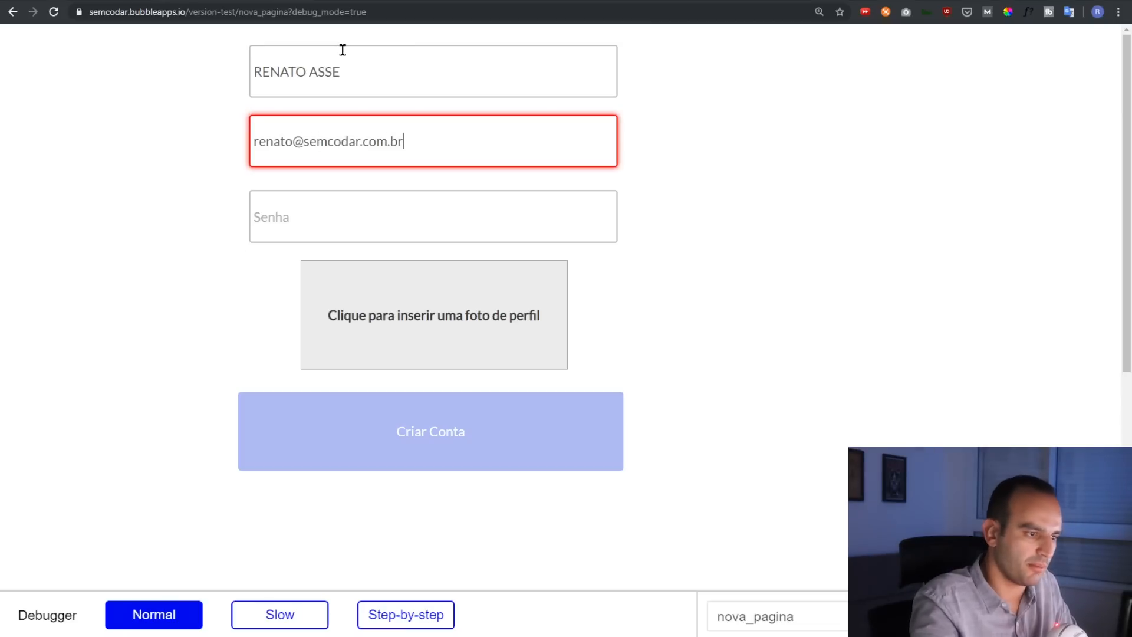
key(Tab)
text(1)
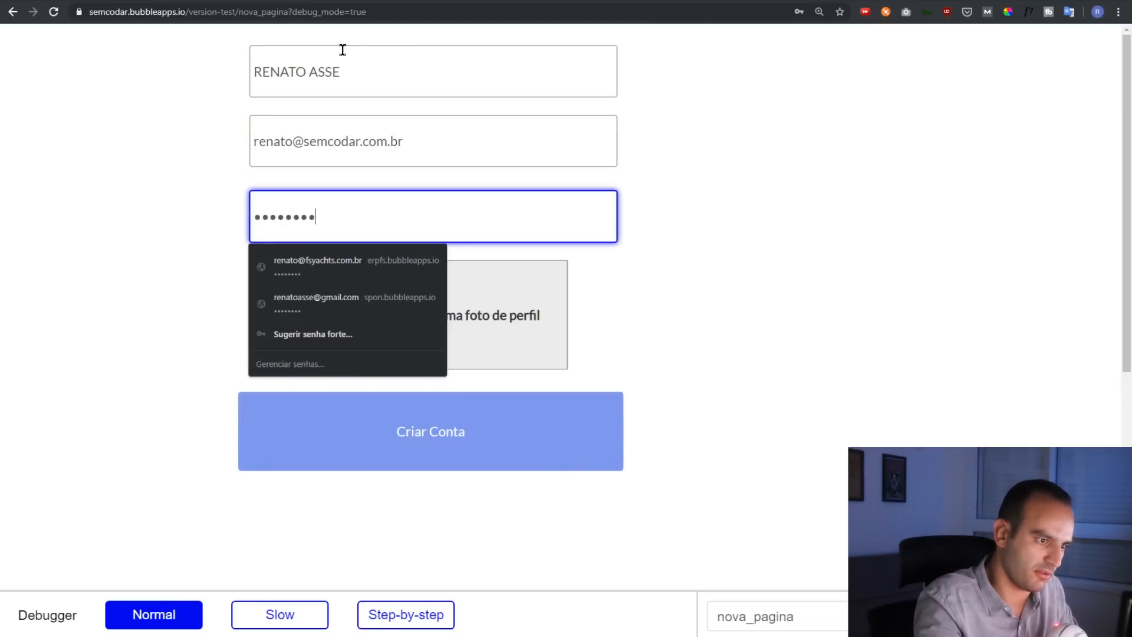
click(165, 165)
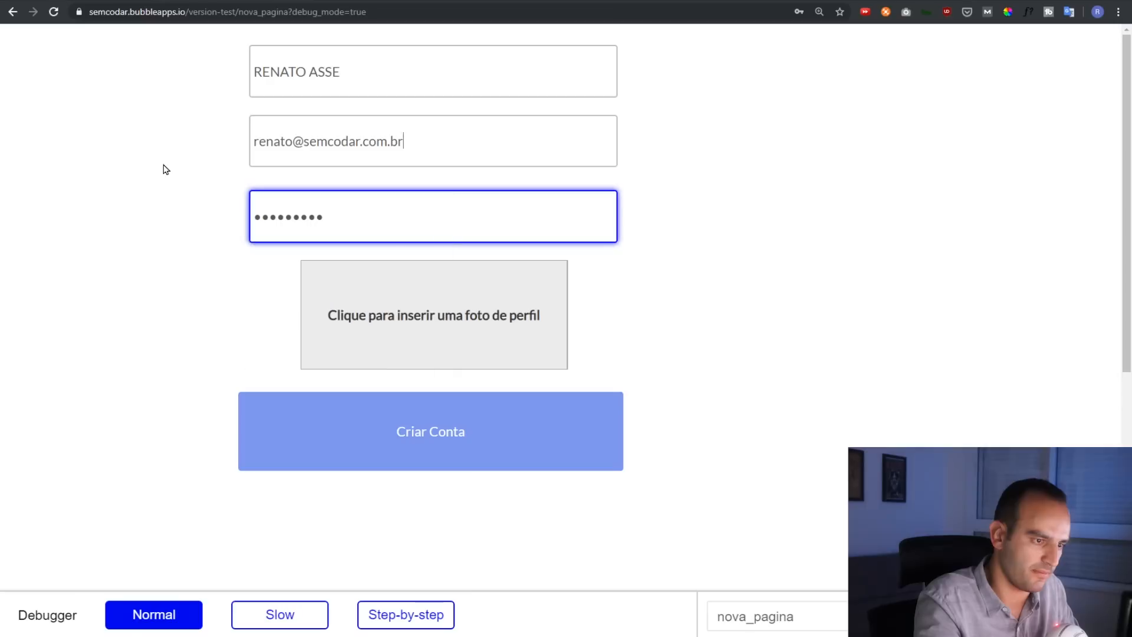
Upload a square portrait from the avatars folder as profile photo and submit Criar Conta
click(416, 307)
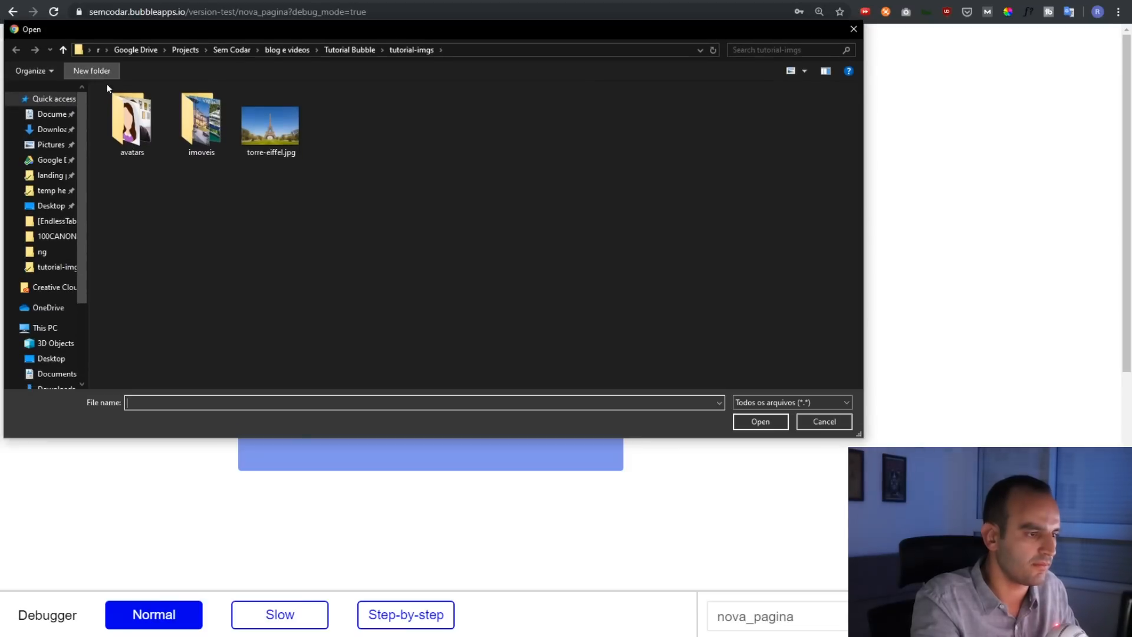
double_click(157, 120)
click(399, 118)
double_click(399, 118)
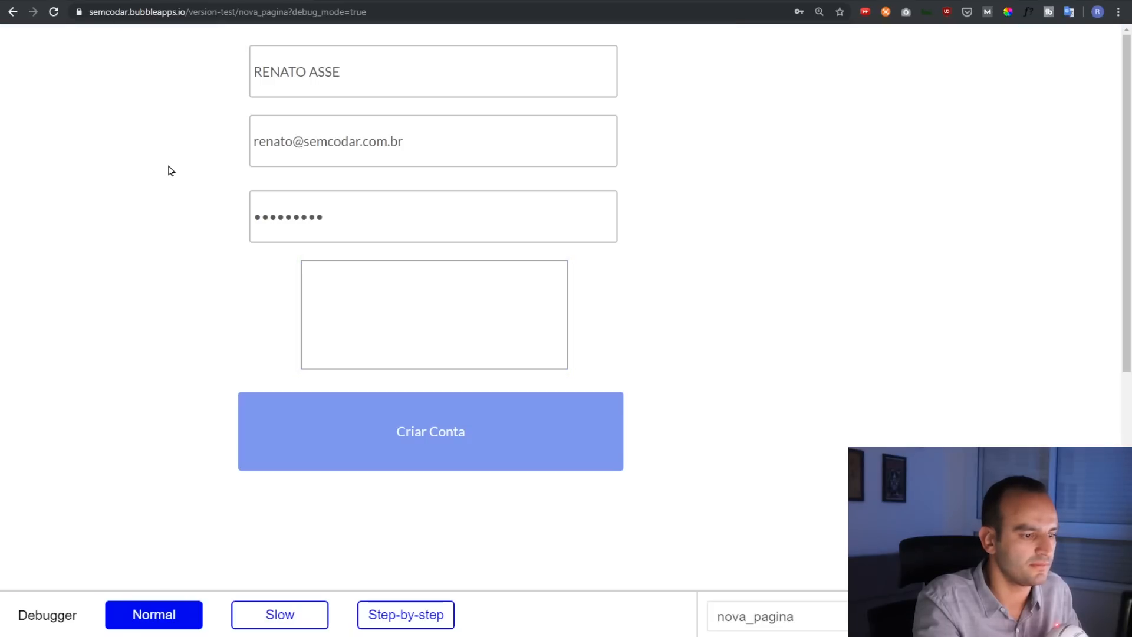
click(464, 334)
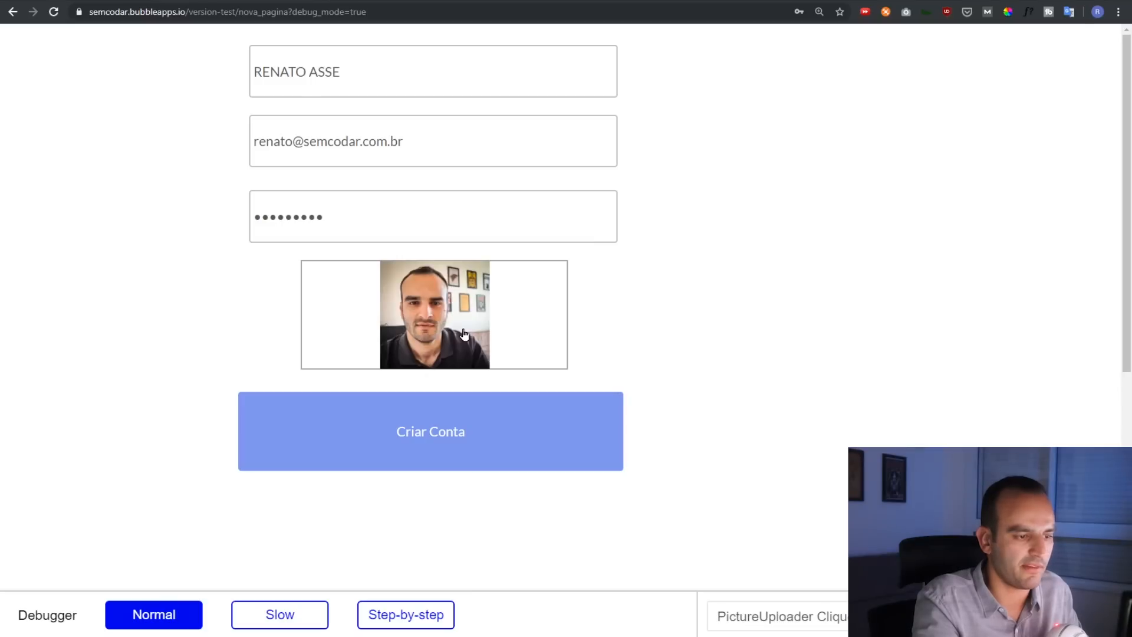
click(697, 275)
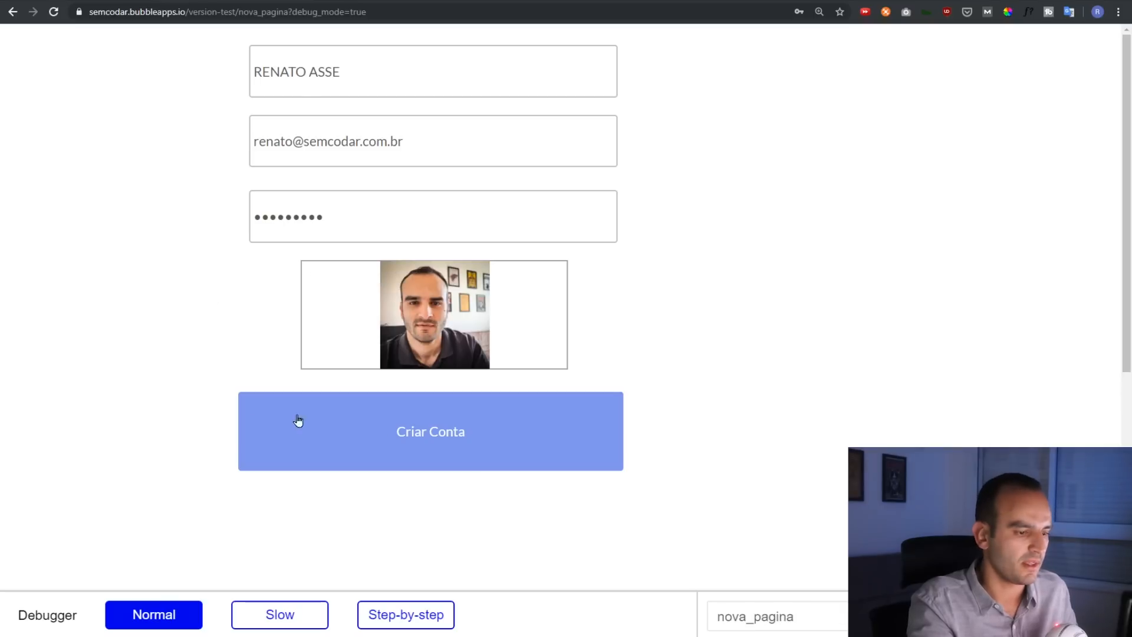
click(432, 436)
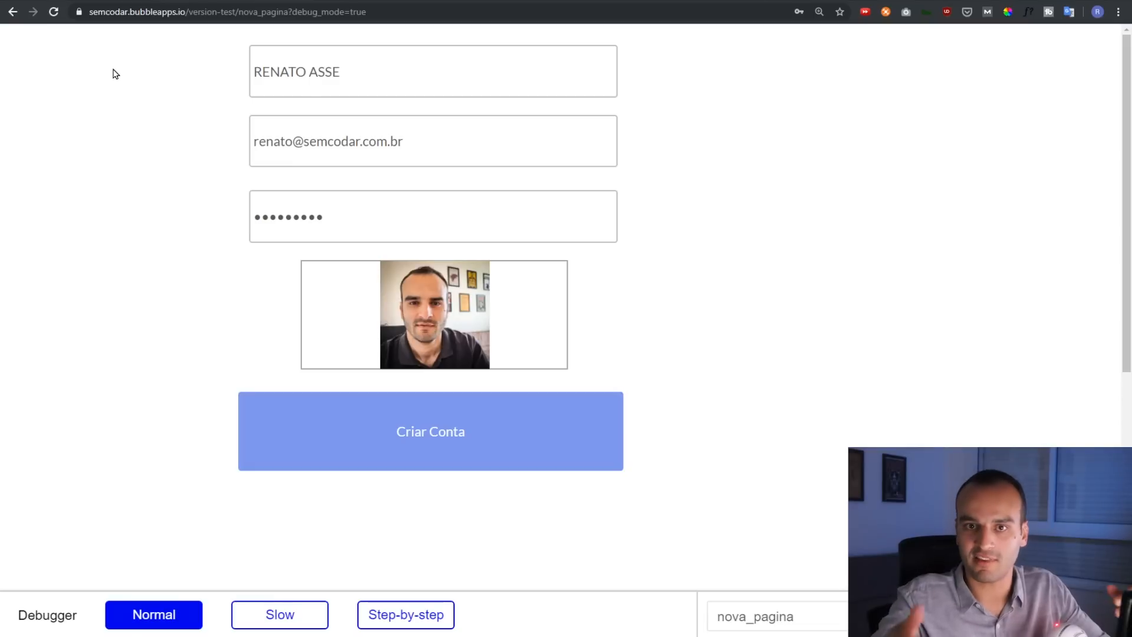
click(96, 0)
Inspect the new user in App data's All Users table, narrowing the Nome and Telefone columns
click(42, 187)
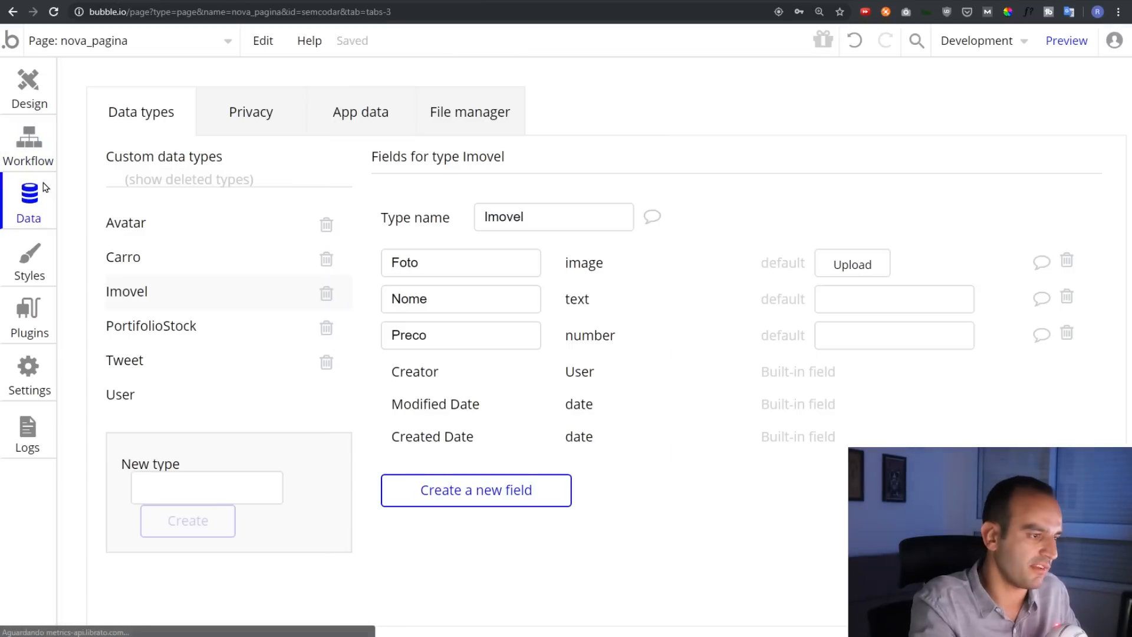
click(340, 118)
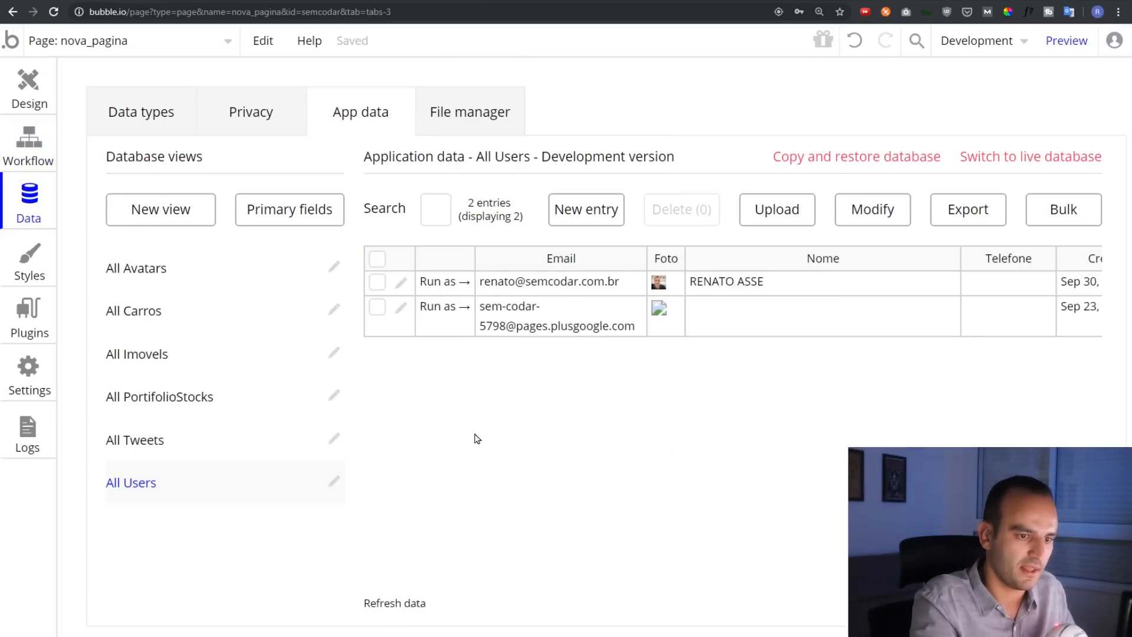
drag(959, 258, 815, 258)
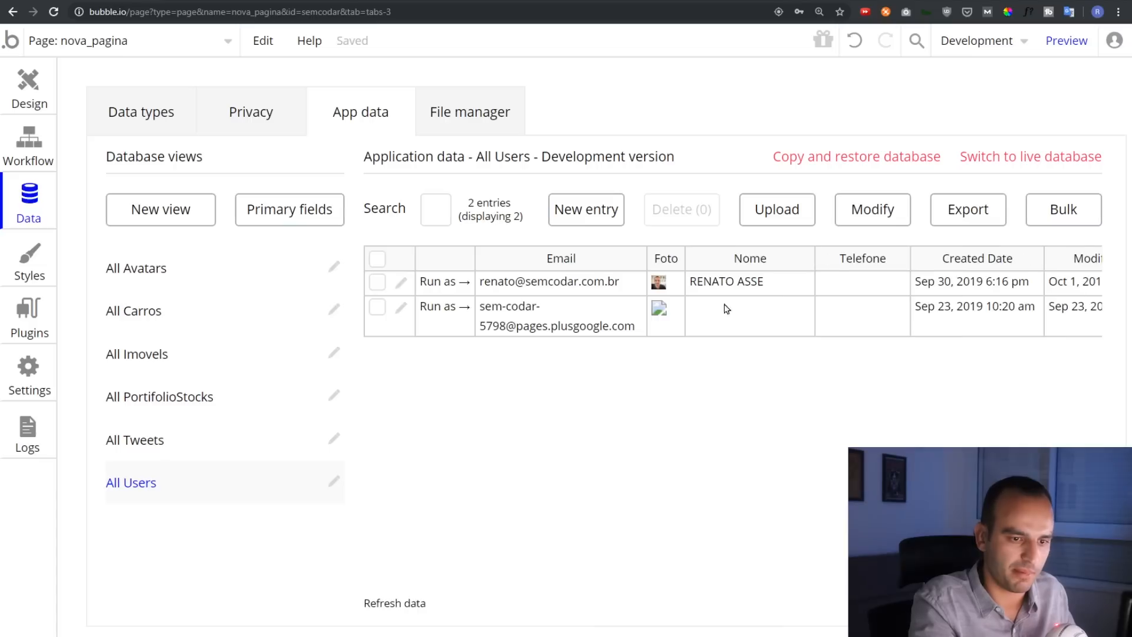
drag(910, 259, 897, 259)
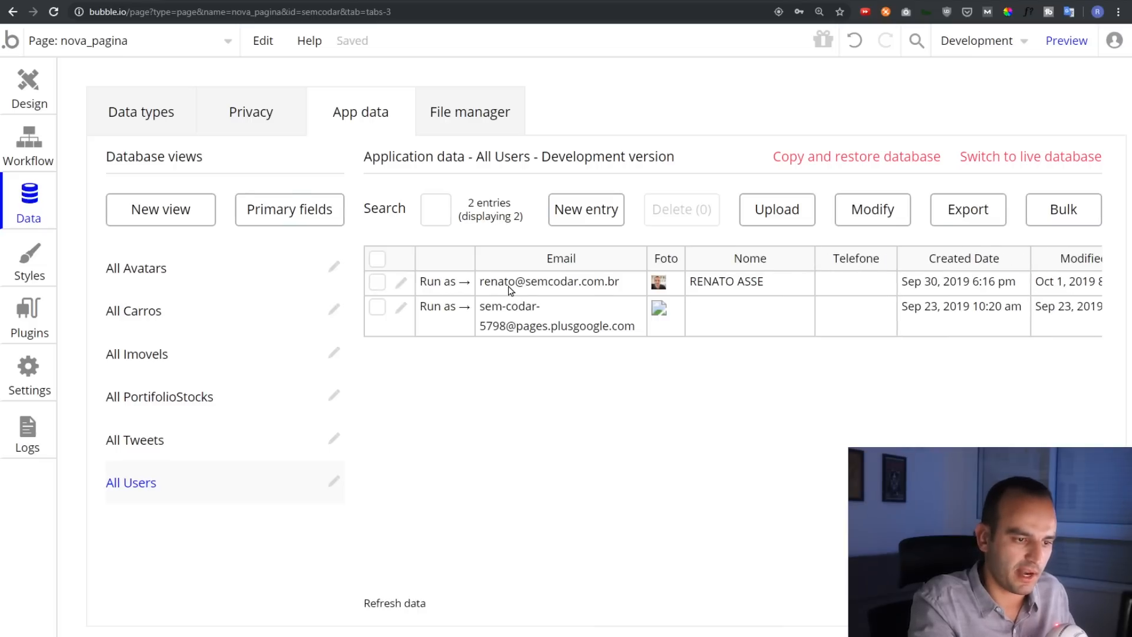
key(ctrl+plus)
key(ctrl+plus)
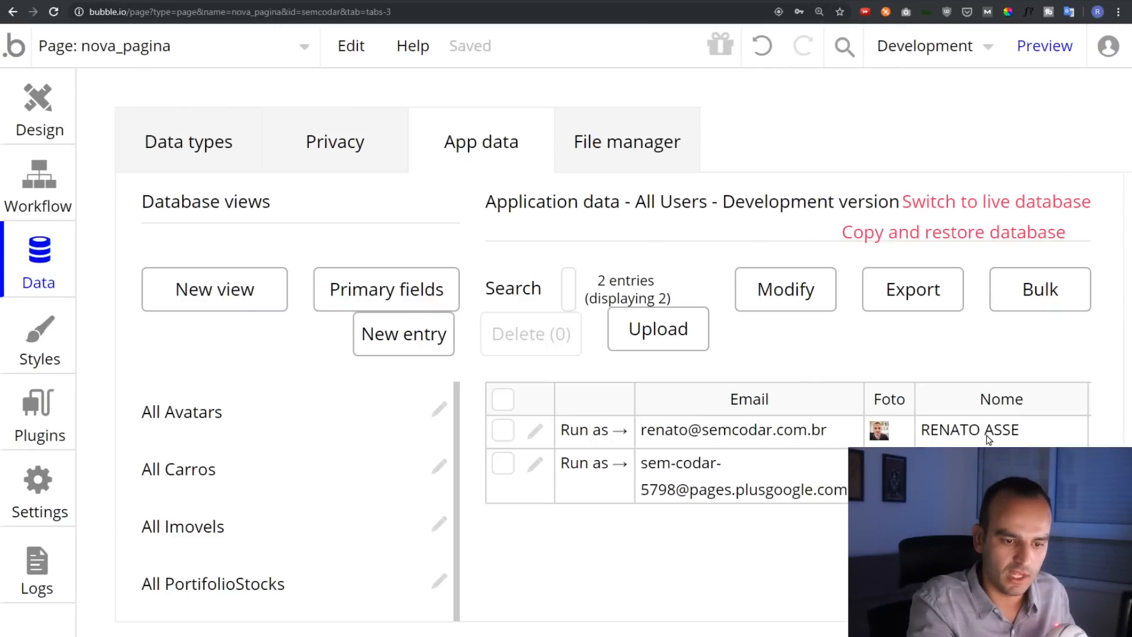
key(ctrl+minus)
key(ctrl+minus)
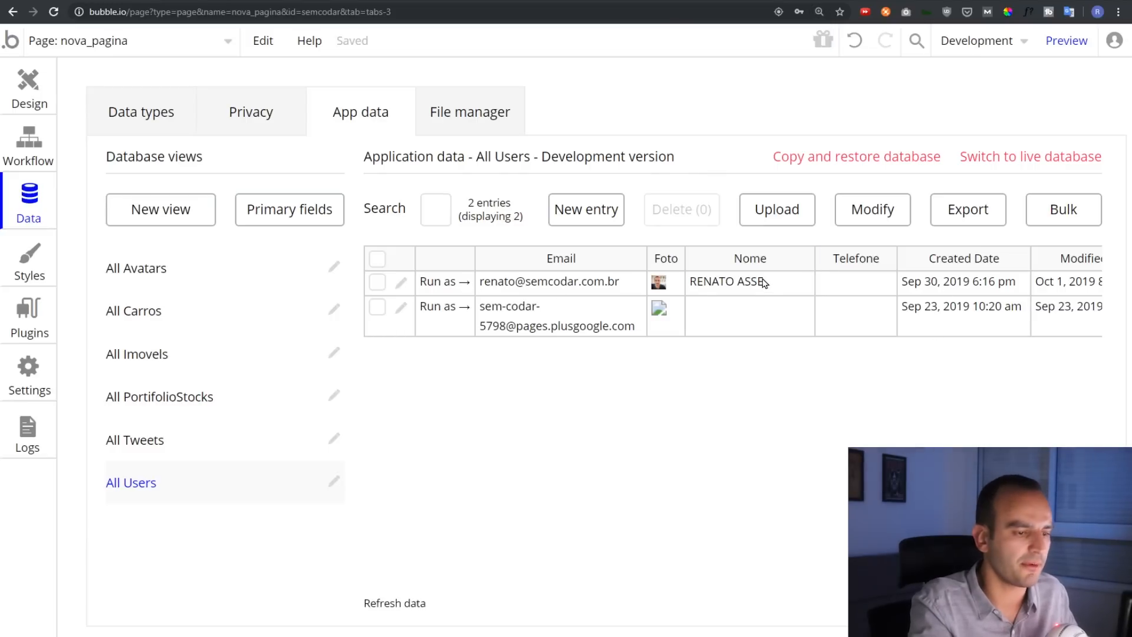
click(29, 85)
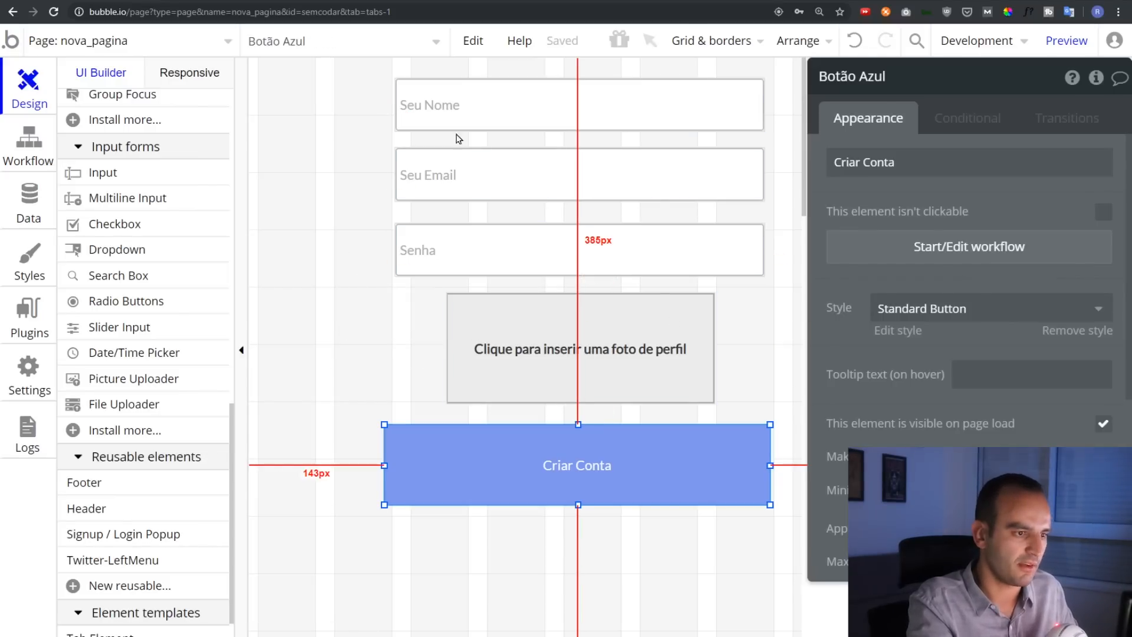
Select the three inputs, photo uploader and Criar Conta button and nudge them down and slightly left
click(458, 117)
shift+click(458, 182)
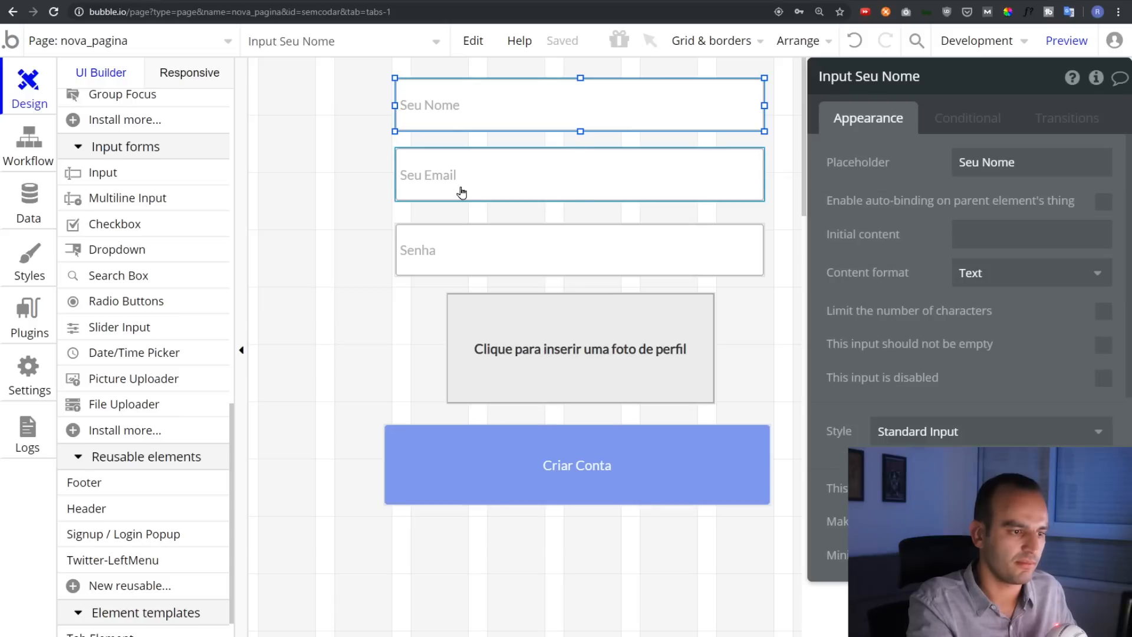
shift+click(469, 254)
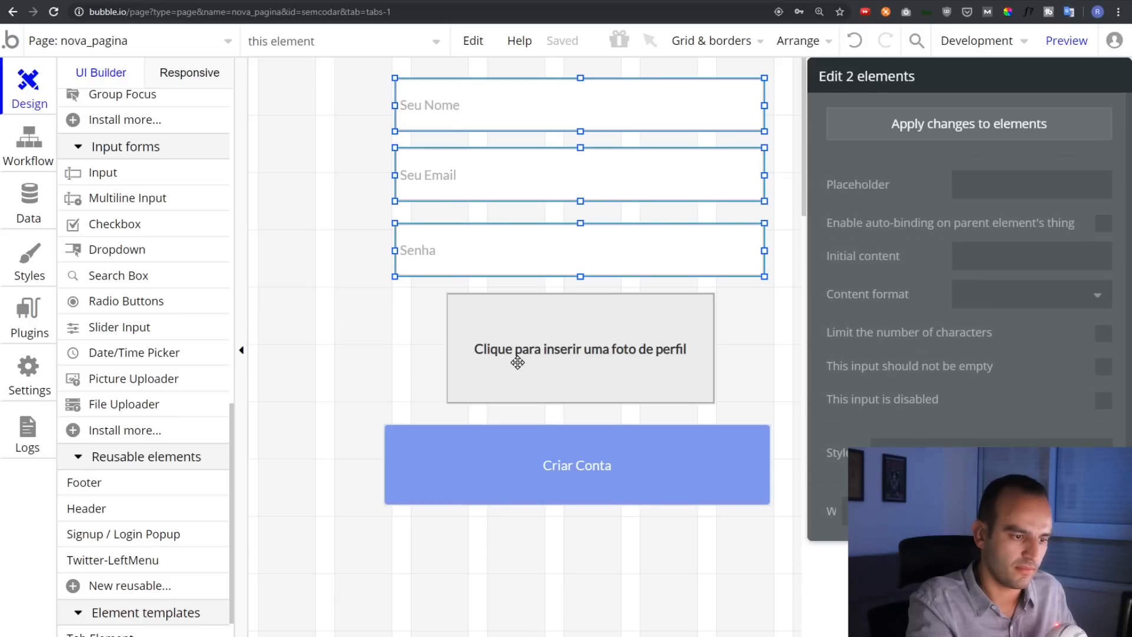
shift+click(534, 463)
shift+click(596, 366)
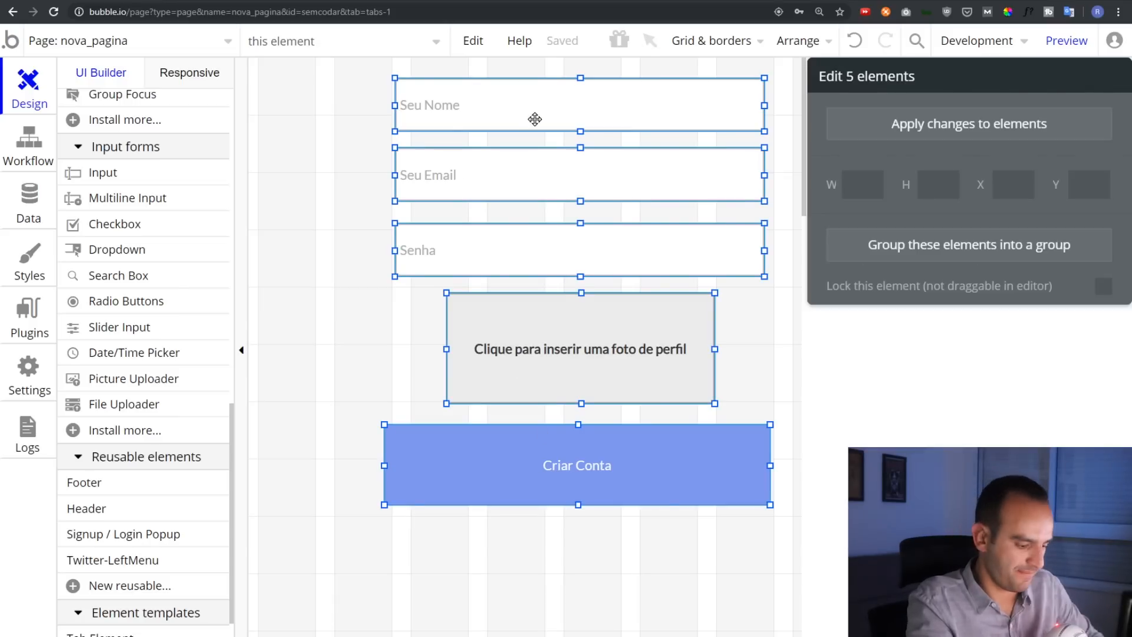
key(shift+Down)
key(shift+Down)
key(shift+Down)
key(shift+Down)
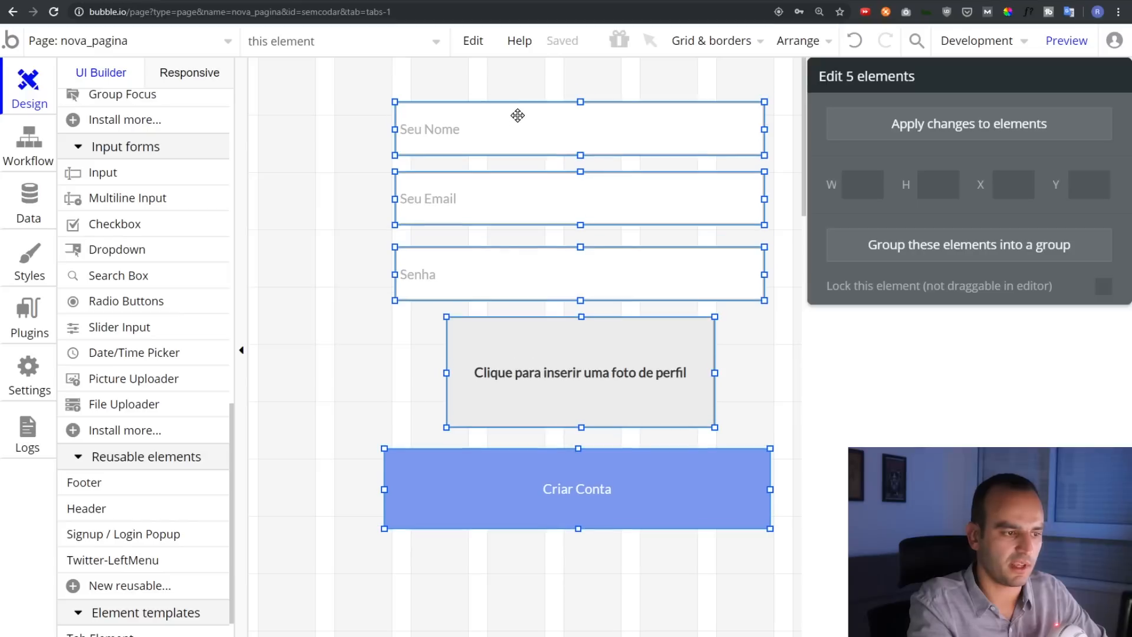
key(shift+Down)
key(shift+Down)
key(shift+Left)
key(shift+Left)
key(shift+Left)
key(shift+Left)
key(shift+Left)
key(shift+Left)
key(shift+Down)
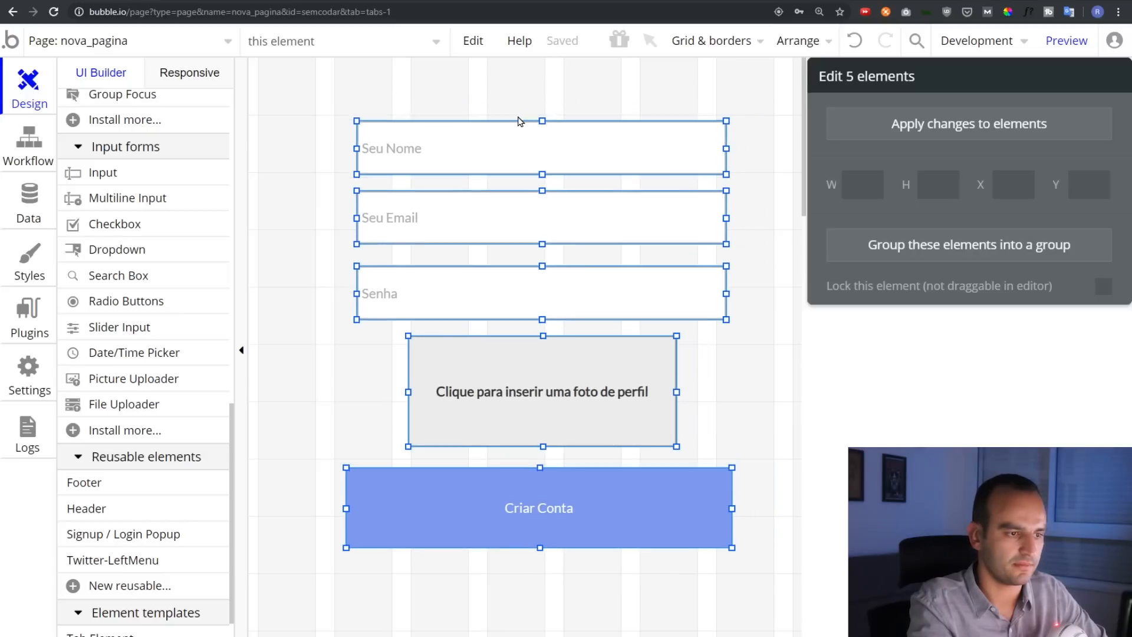
key(shift+Down)
key(shift+Down)
key(shift+Down)
key(shift+Down)
key(shift+Down)
key(shift+Down)
key(shift+Down)
key(shift+Down)
key(shift+Down)
key(shift+Down)
key(shift+Left)
key(shift+Left)
key(shift+Down)
key(shift+Down)
key(shift+Up)
key(shift+Up)
key(shift+Up)
key(shift+Up)
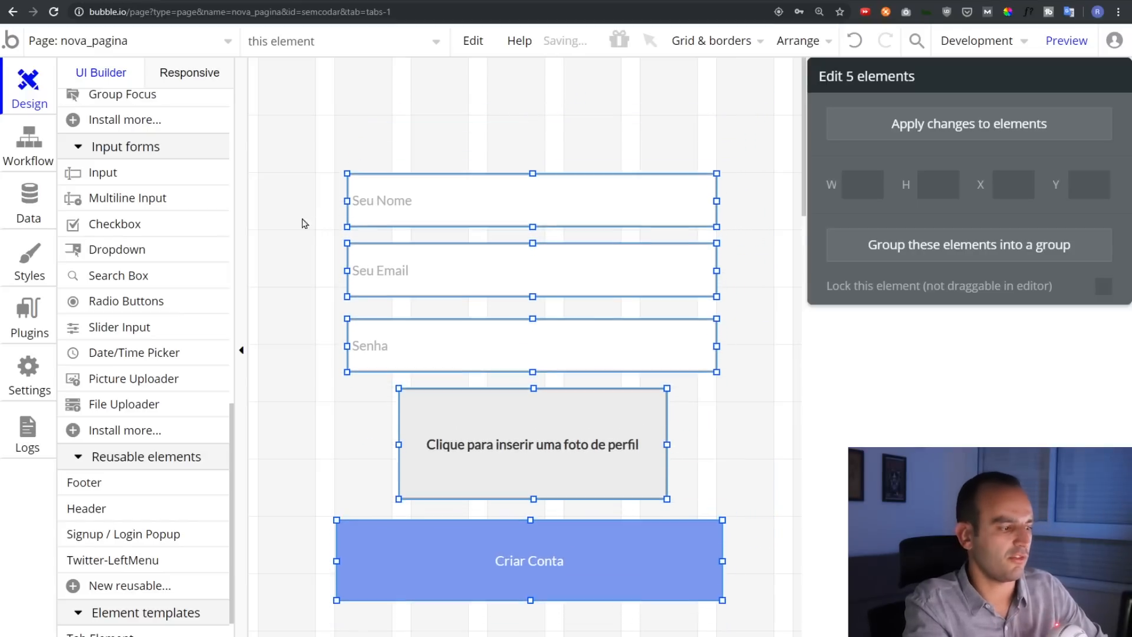
drag(235, 427, 236, 142)
click(131, 225)
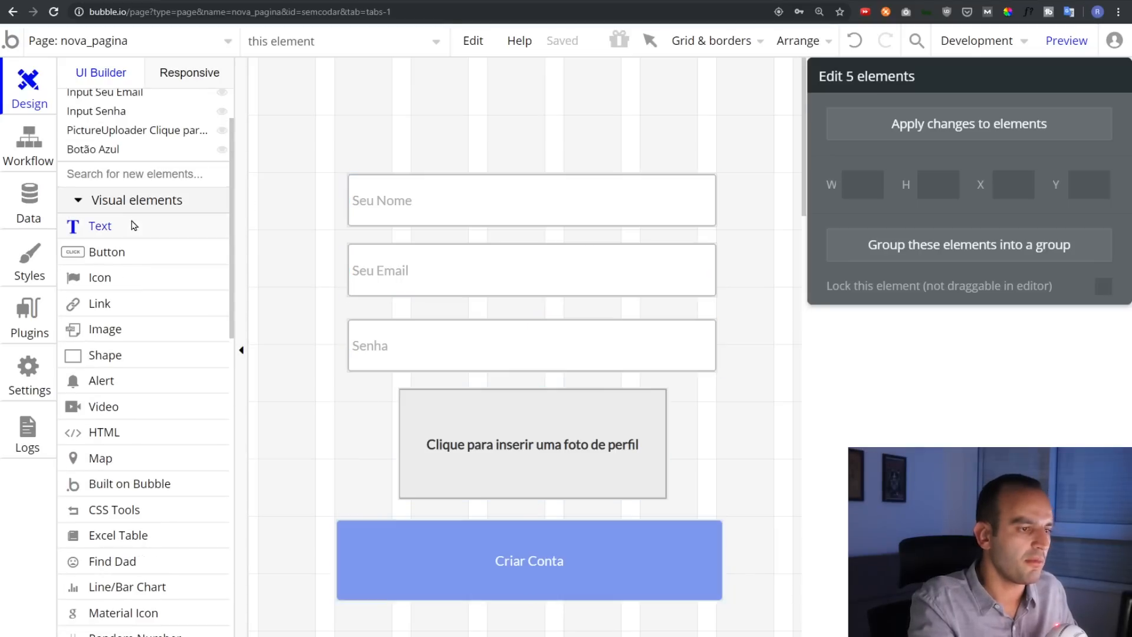
Draw a text element above the form reading 'Seja bem vindo'
drag(362, 78, 697, 152)
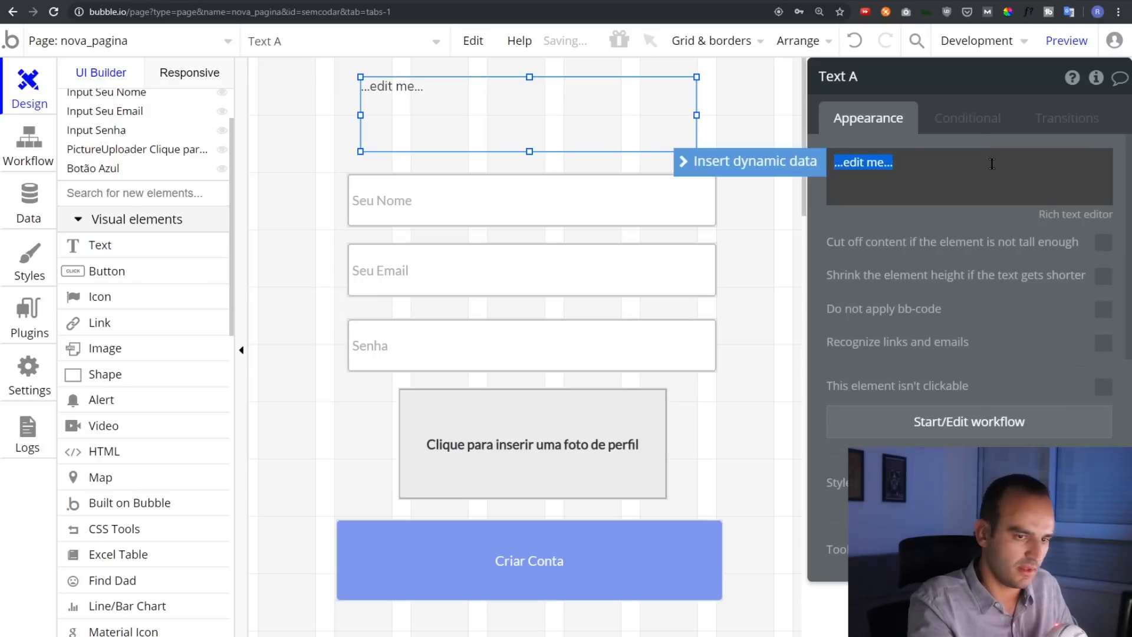
click(992, 164)
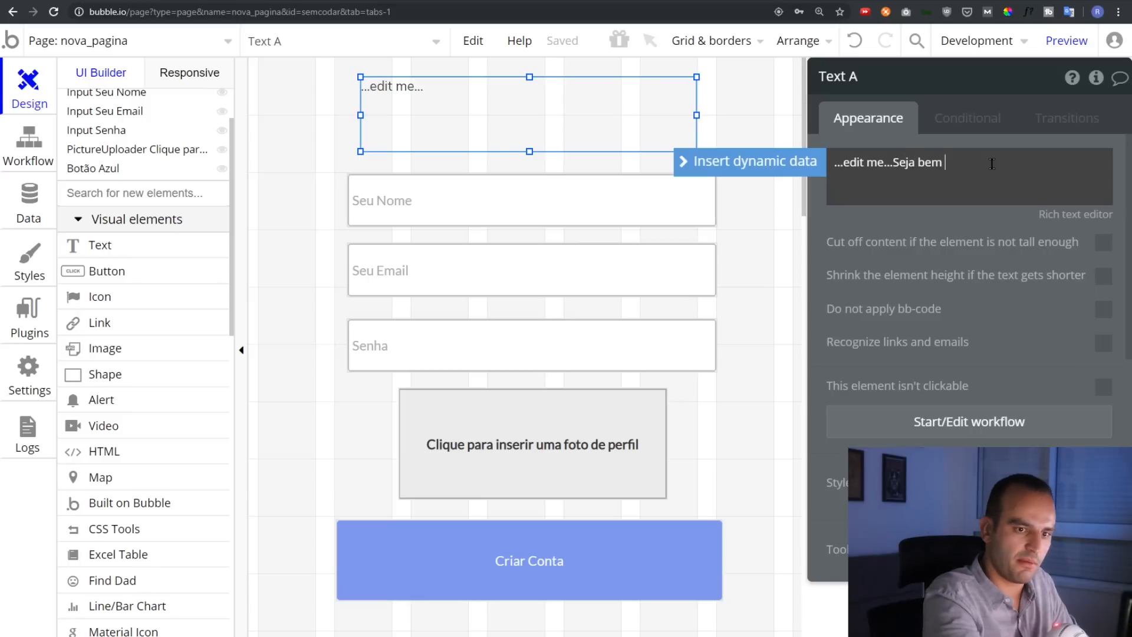
text(Seja bem vind)
key(ctrl+a)
text(Seja bem vindo)
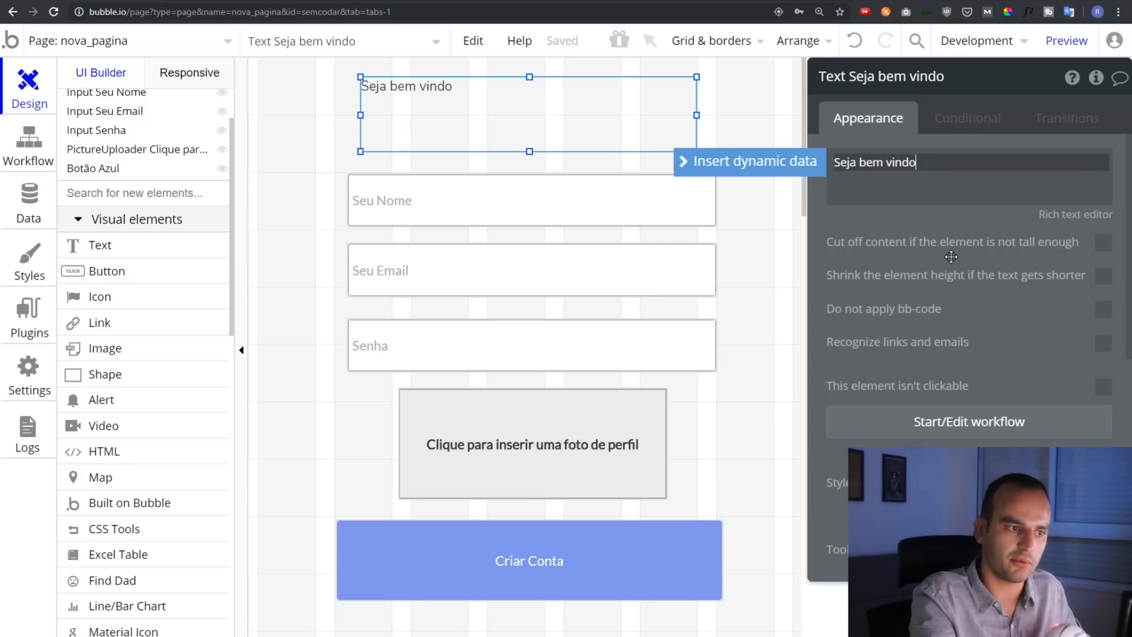
Add a condition making the text visible when Current User is logged in
click(967, 130)
click(942, 159)
click(890, 171)
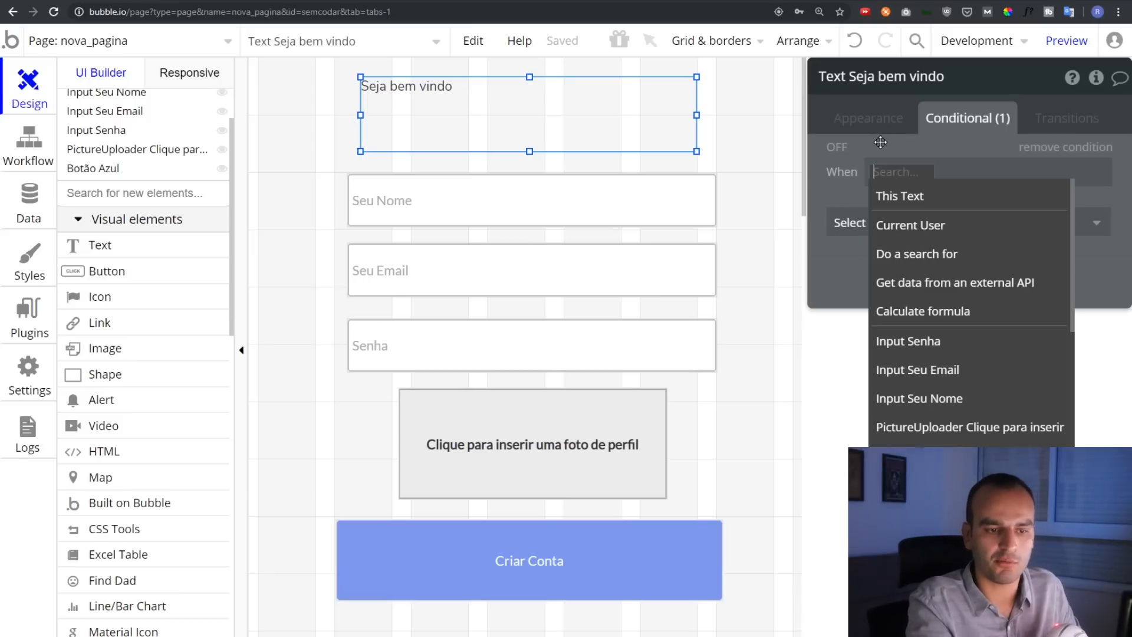
click(894, 226)
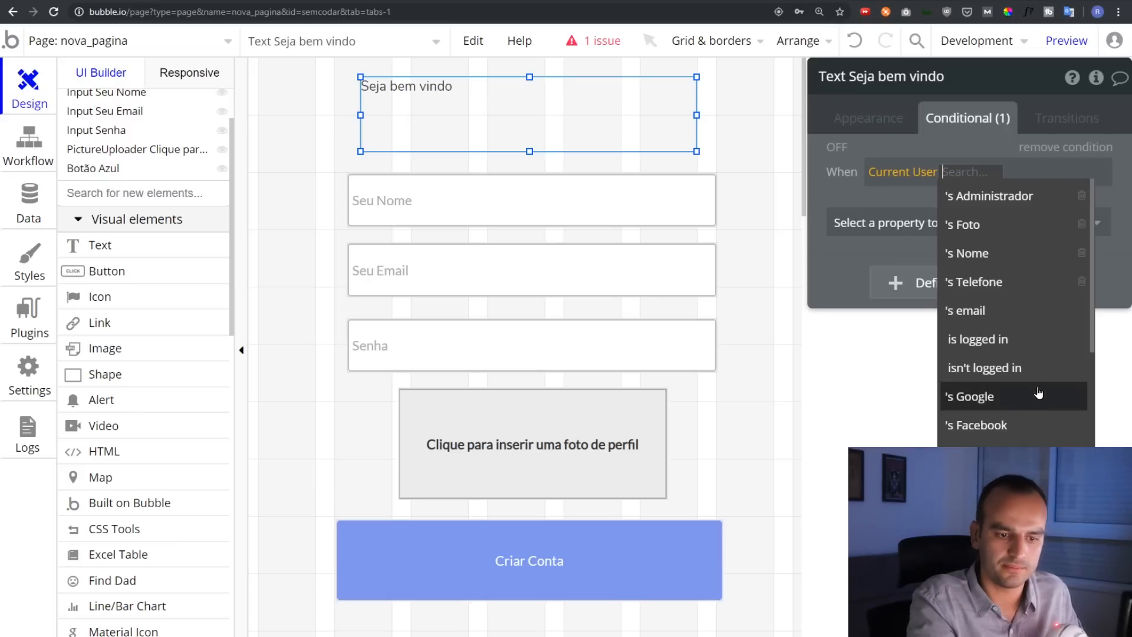
click(1013, 345)
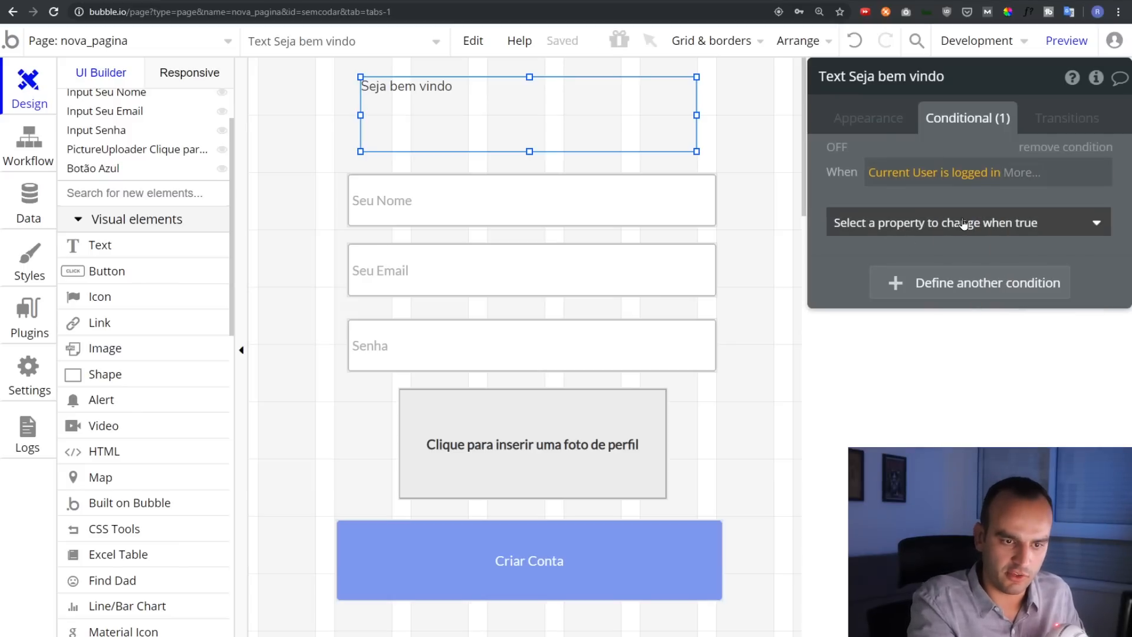
click(963, 225)
click(916, 283)
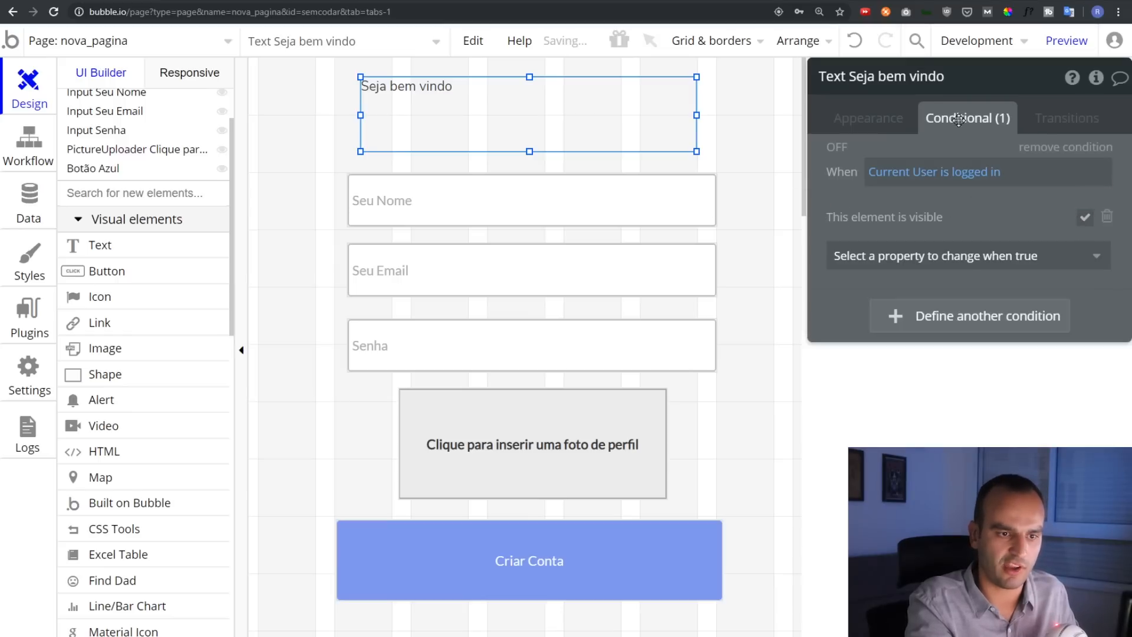
Uncheck 'This element is visible on page load' for the welcome text
click(853, 125)
scroll(1078, 411, down, 5)
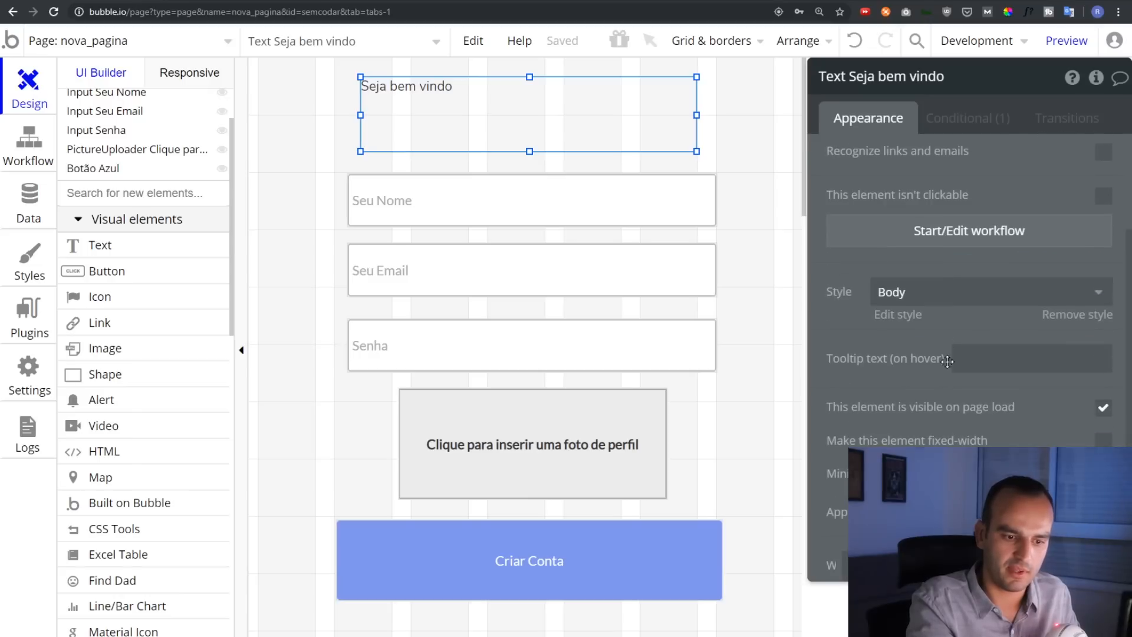
click(1103, 409)
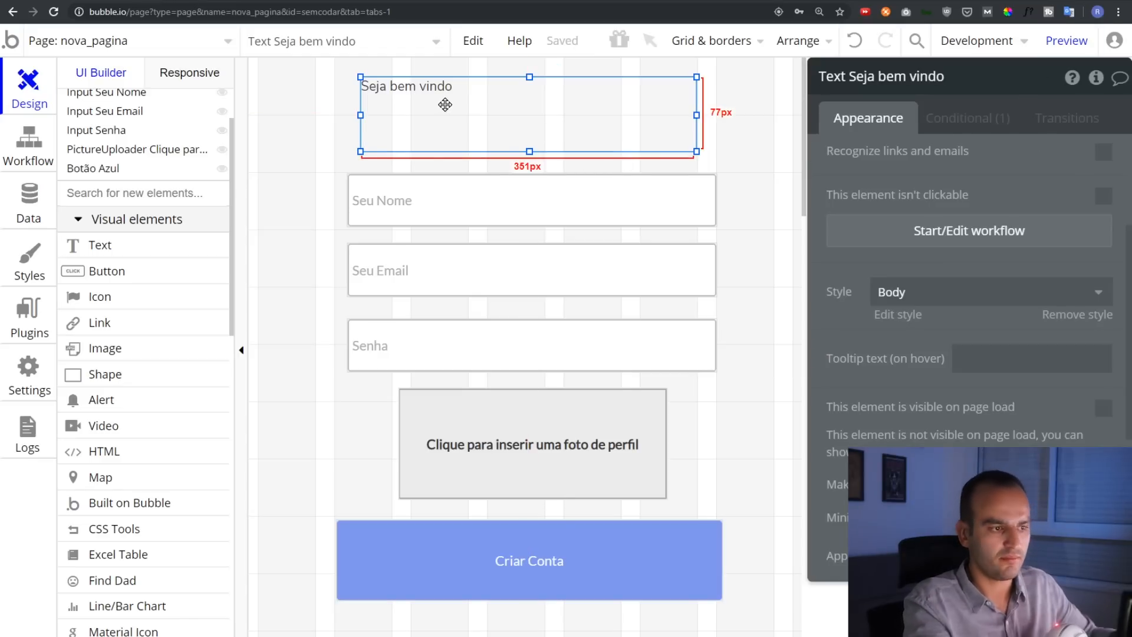
scroll(956, 206, up, 3)
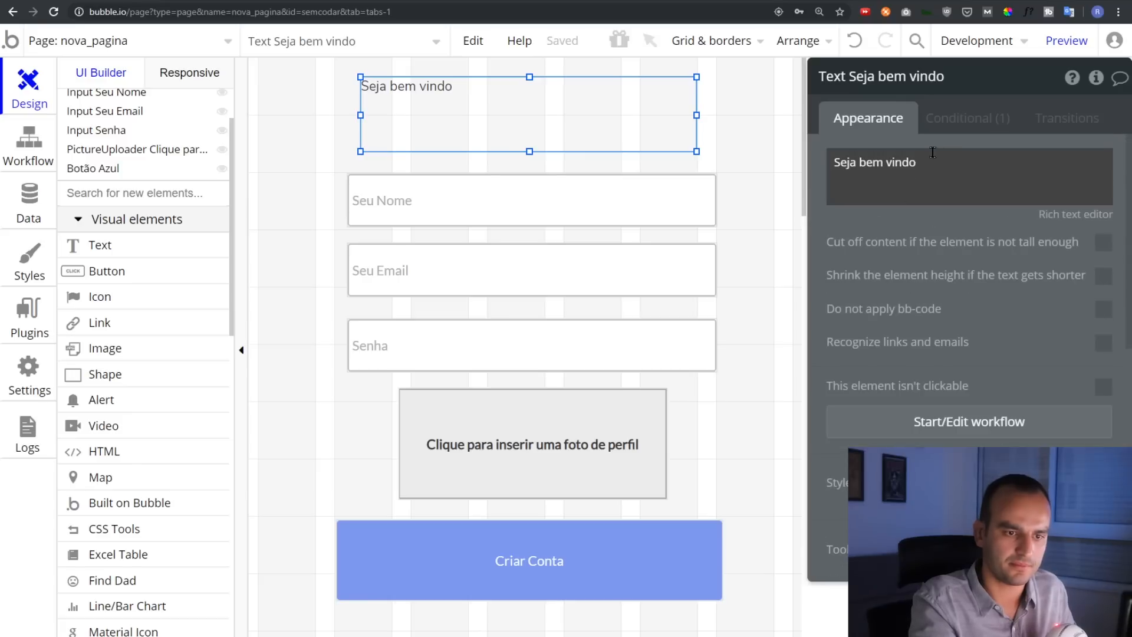
Append the Current User's Nome after 'Seja bem vindo' and preview the greeting
triple_click(957, 164)
click(956, 161)
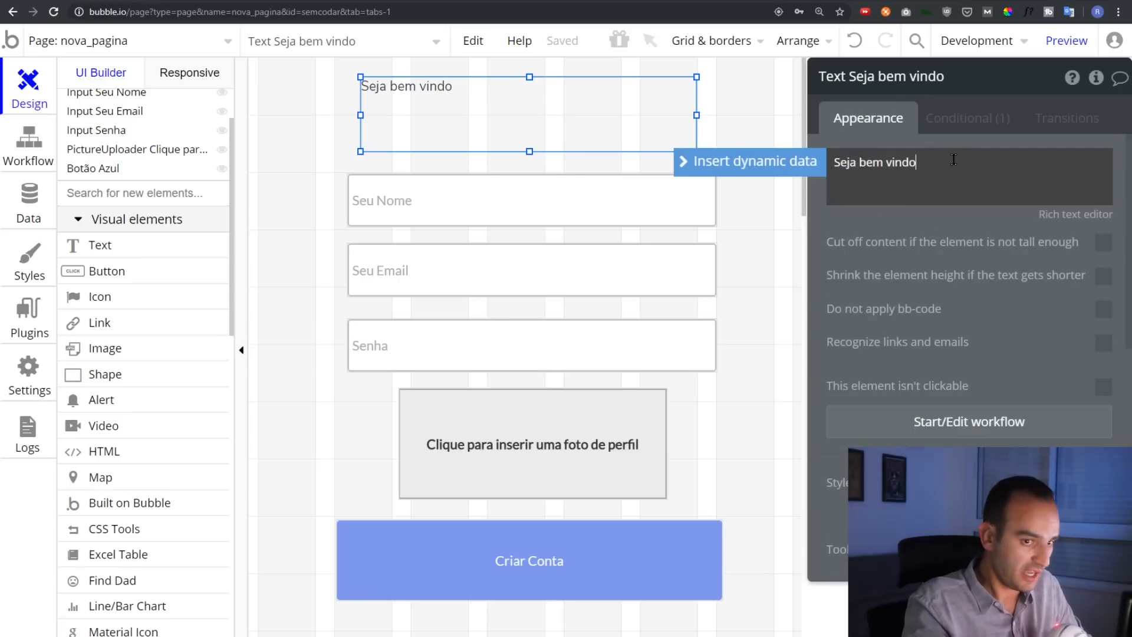
text(Renato, Joã)
key(BackSpace)
key(BackSpace)
key(BackSpace)
key(BackSpace)
key(BackSpace)
key(BackSpace)
key(BackSpace)
key(BackSpace)
key(BackSpace)
key(BackSpace)
key(BackSpace)
key(BackSpace)
key(BackSpace)
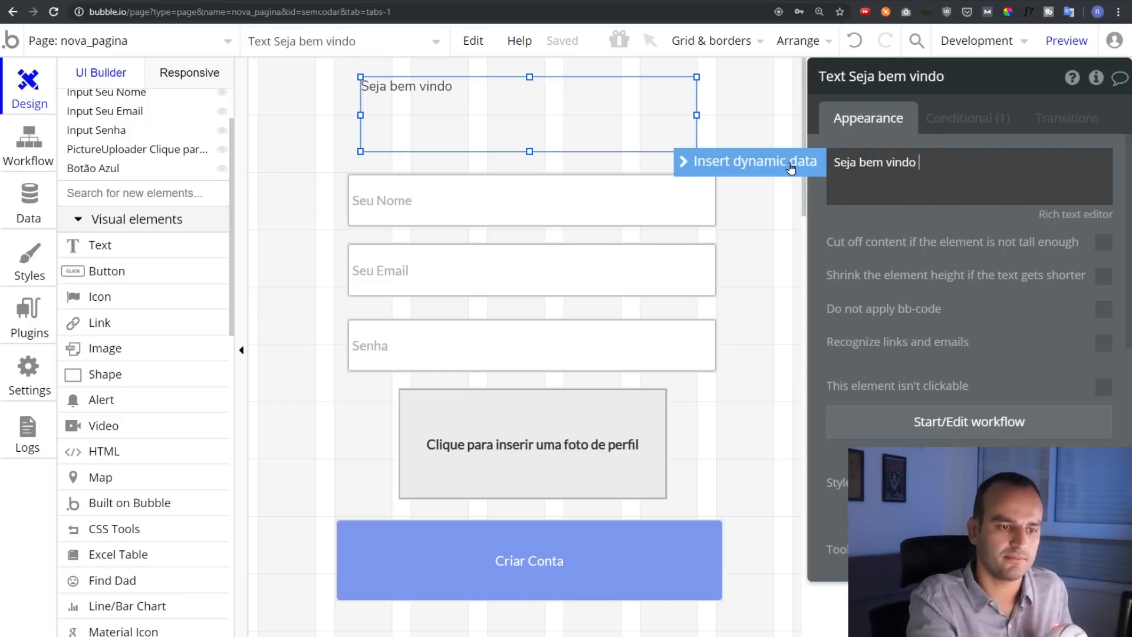
click(795, 168)
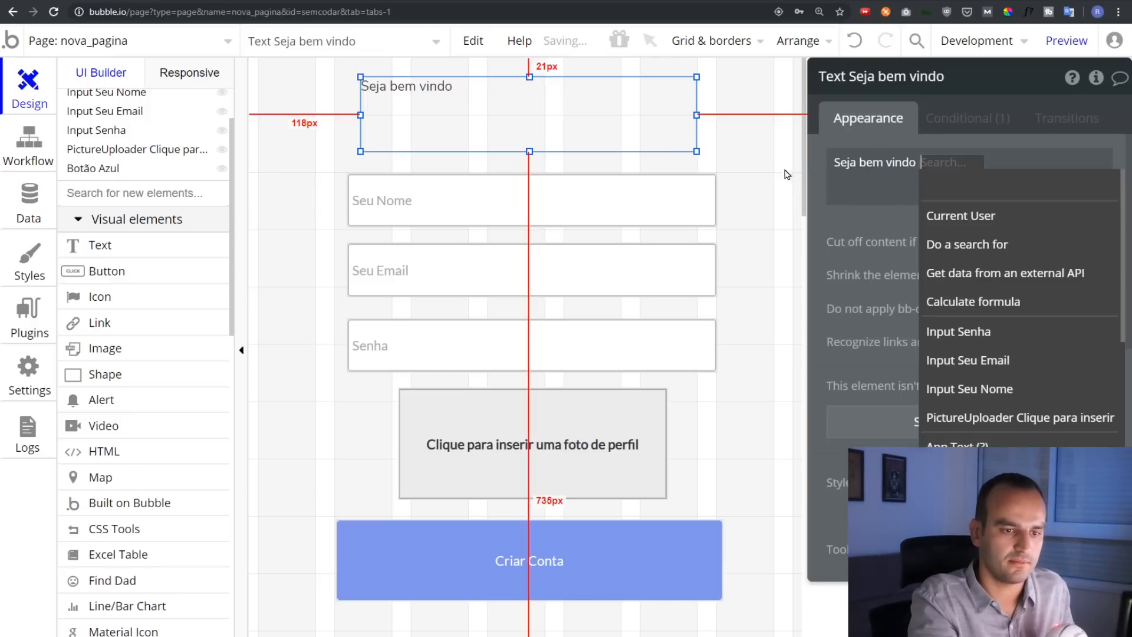
click(1027, 223)
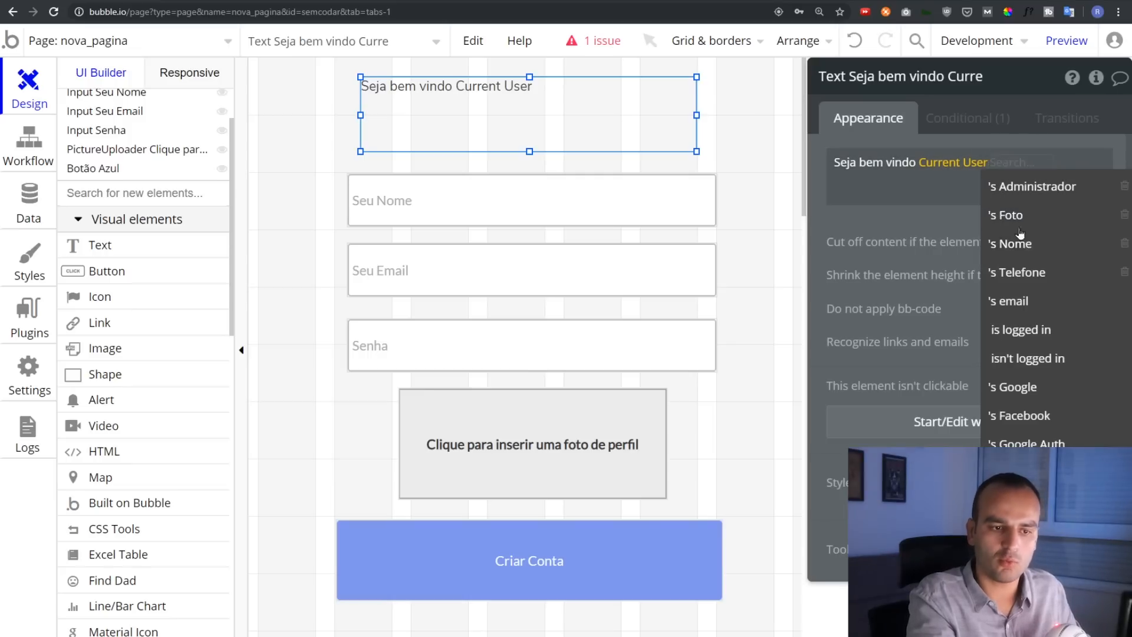
click(1011, 244)
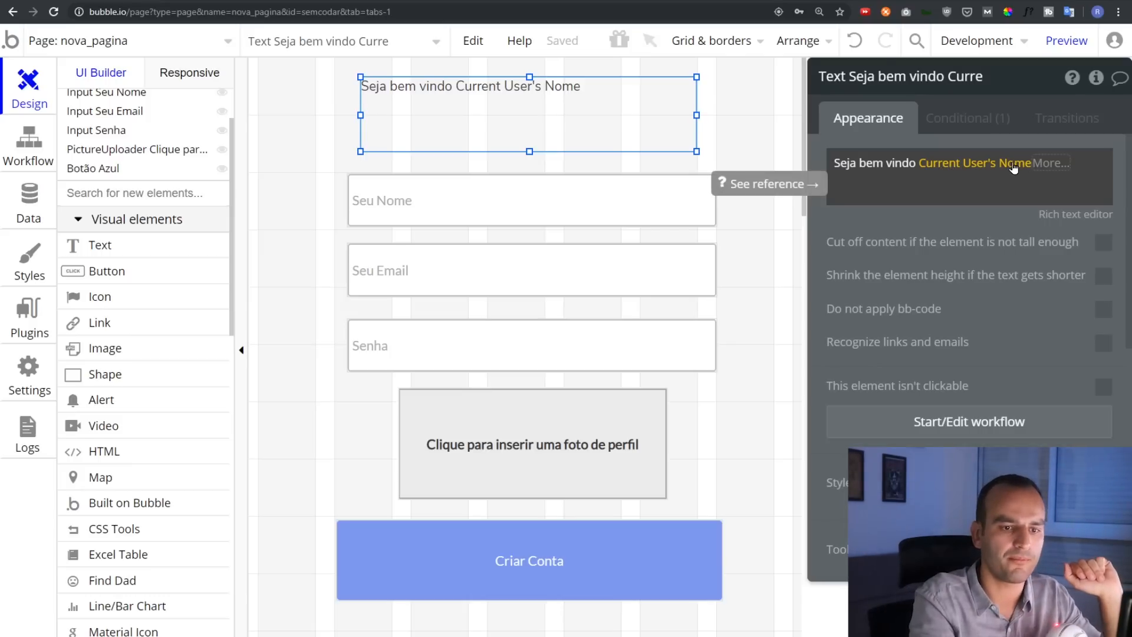
click(1068, 41)
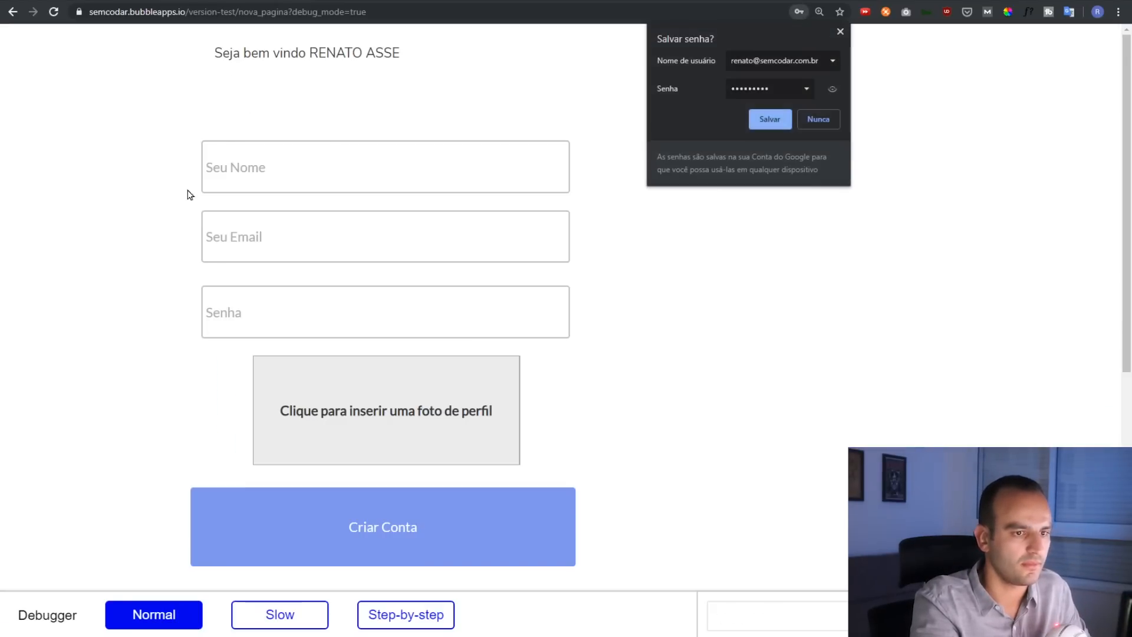
Dismiss the save-password prompt, check the named greeting in the preview, and return to the editor
click(843, 30)
drag(318, 53, 430, 59)
click(384, 46)
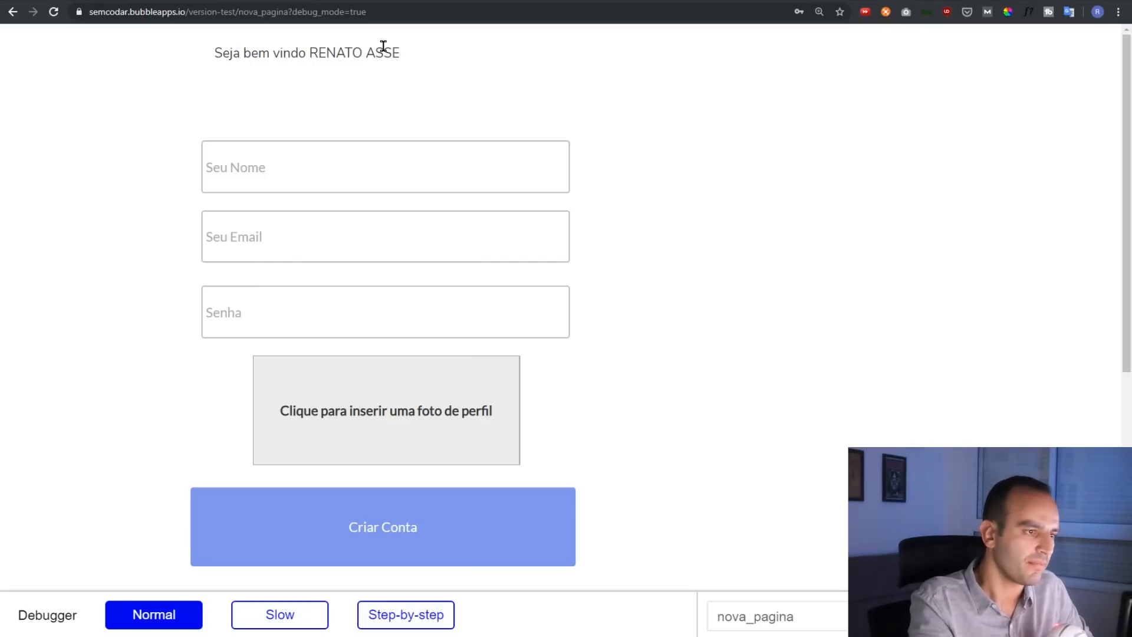
drag(215, 50, 391, 53)
click(381, 50)
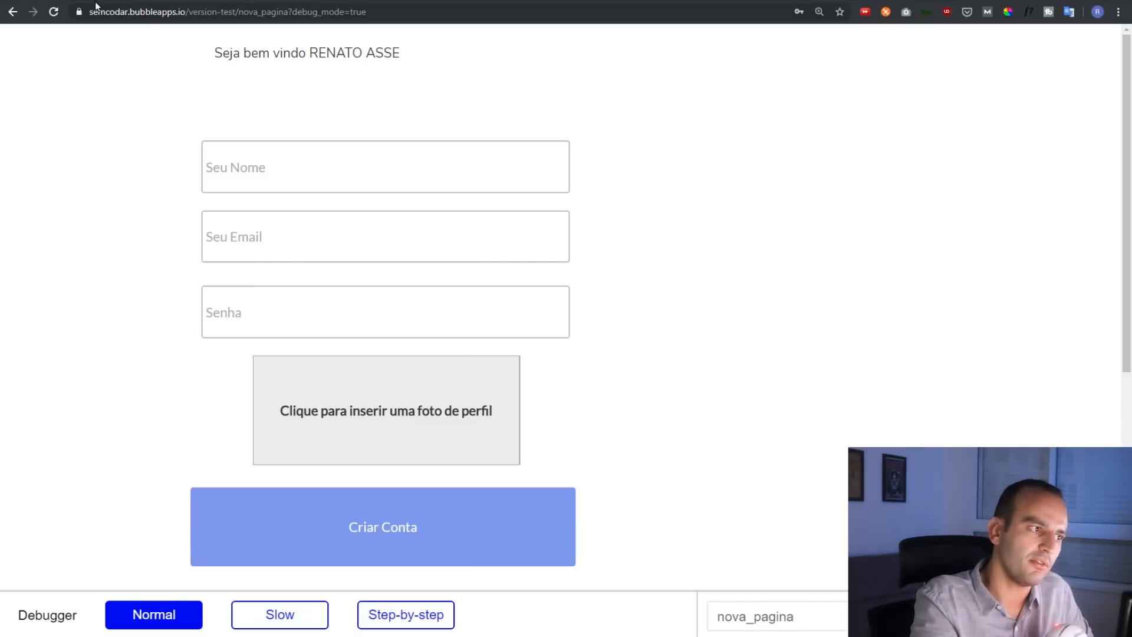
click(106, 0)
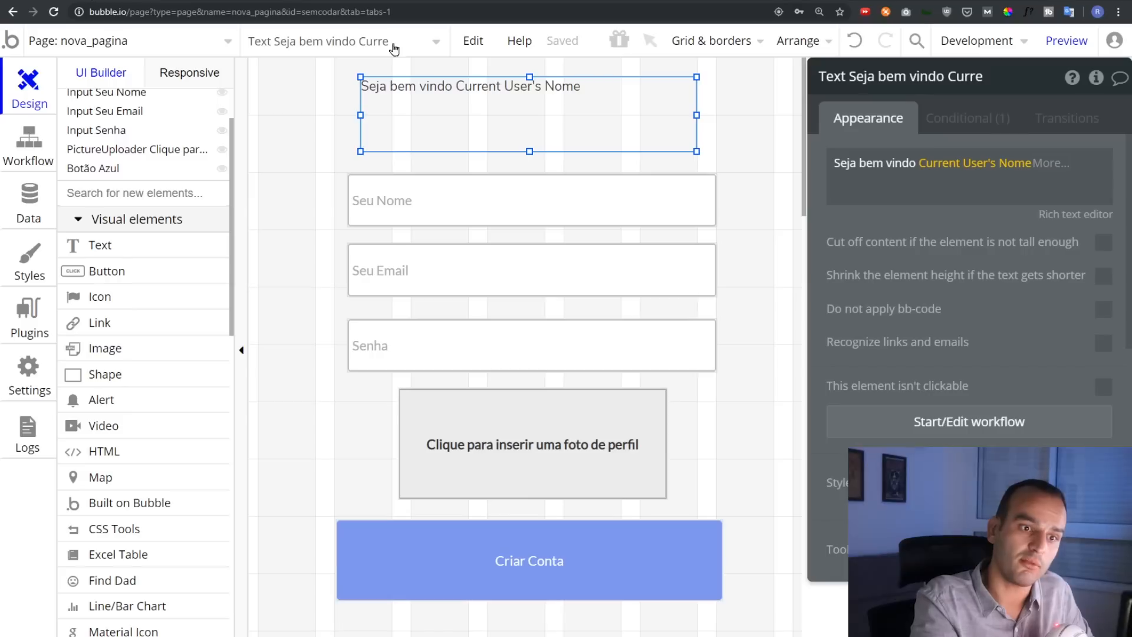
click(1059, 186)
key(Return)
text(Seu email)
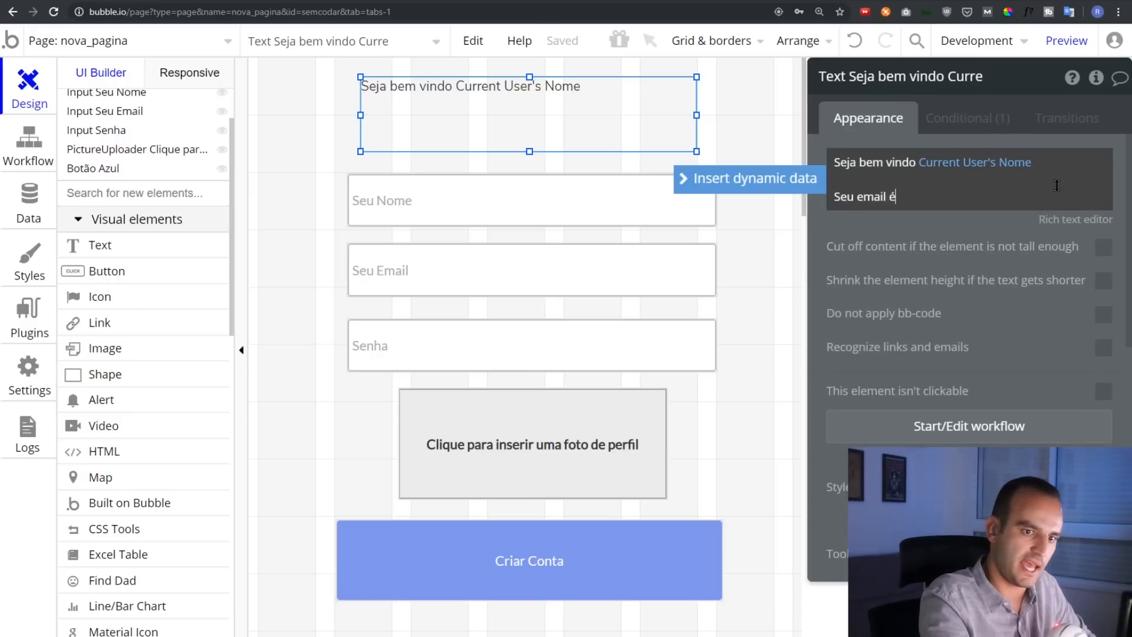
text( é)
click(746, 178)
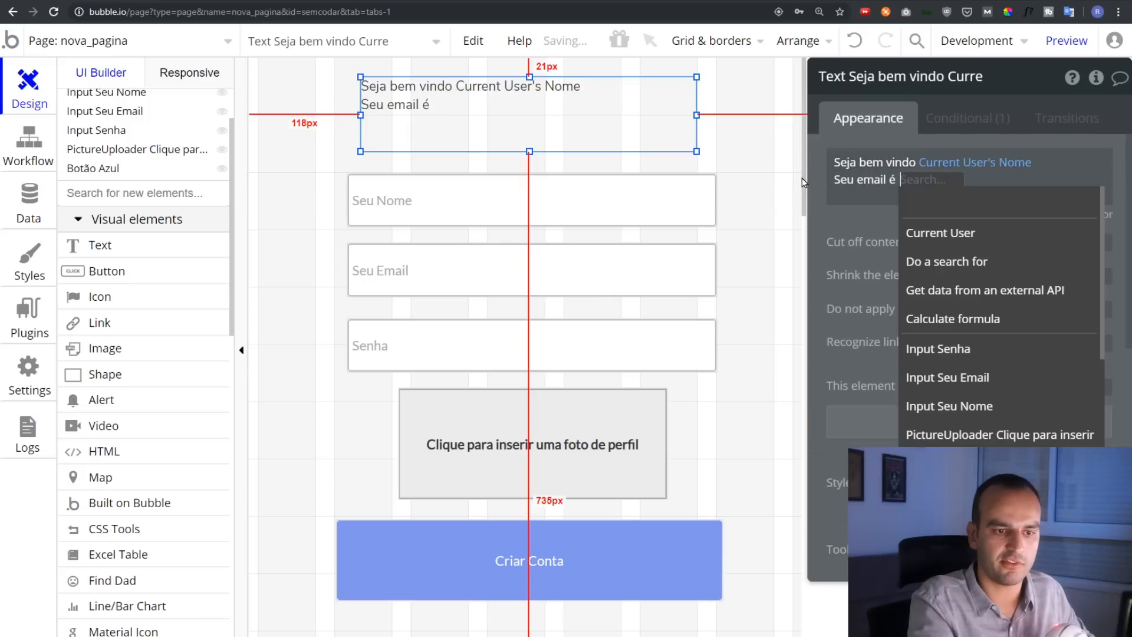
click(1011, 377)
click(944, 184)
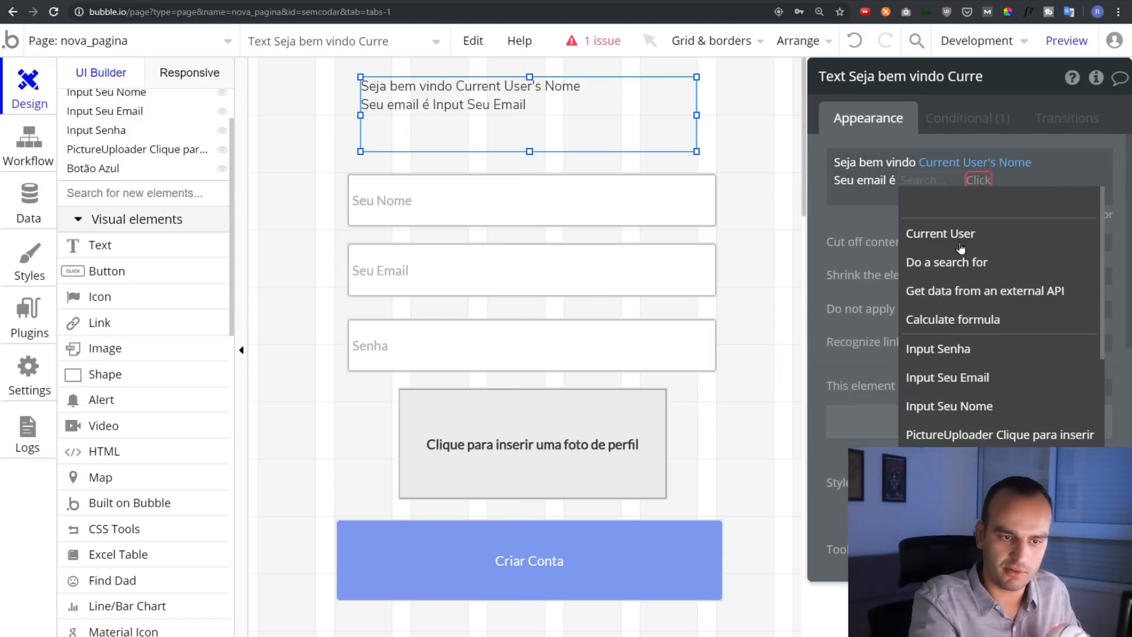
click(952, 231)
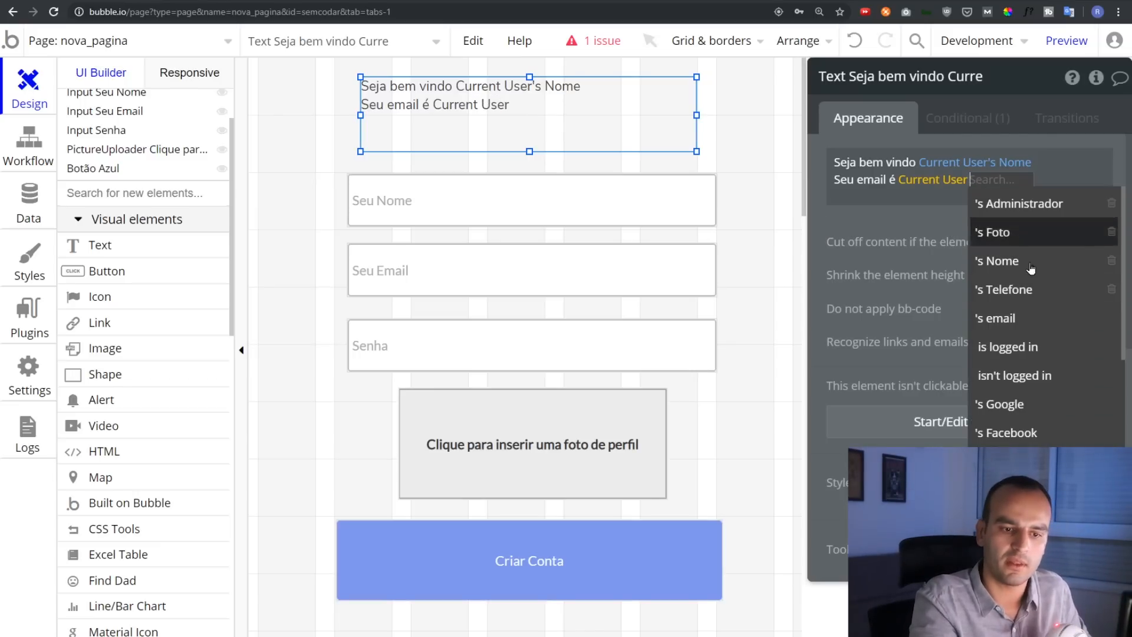
click(1025, 318)
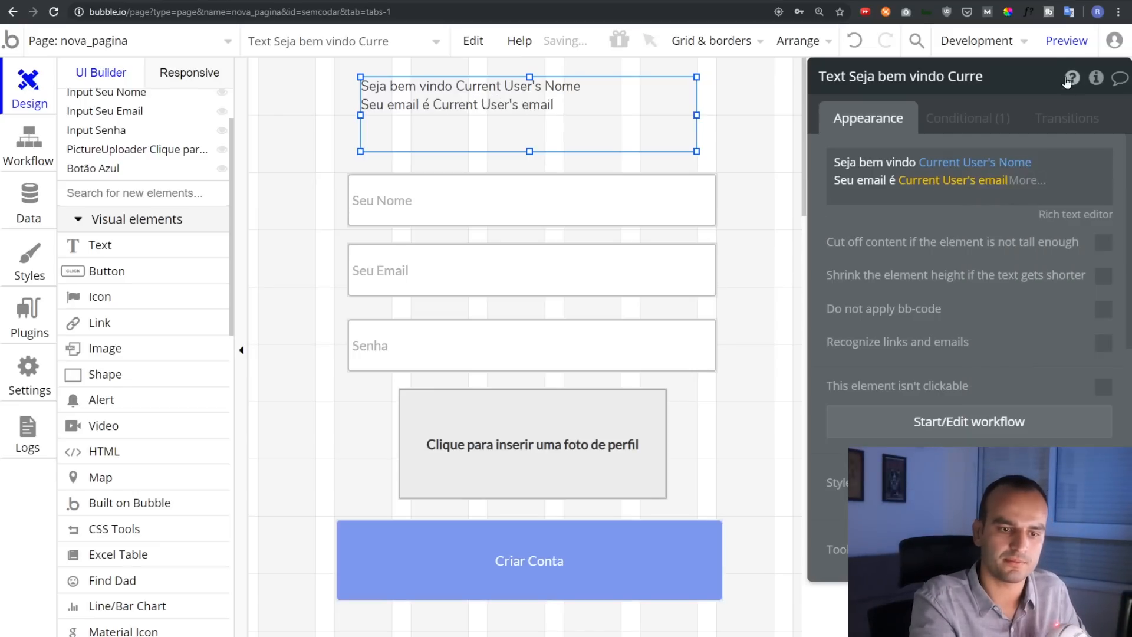
click(1066, 40)
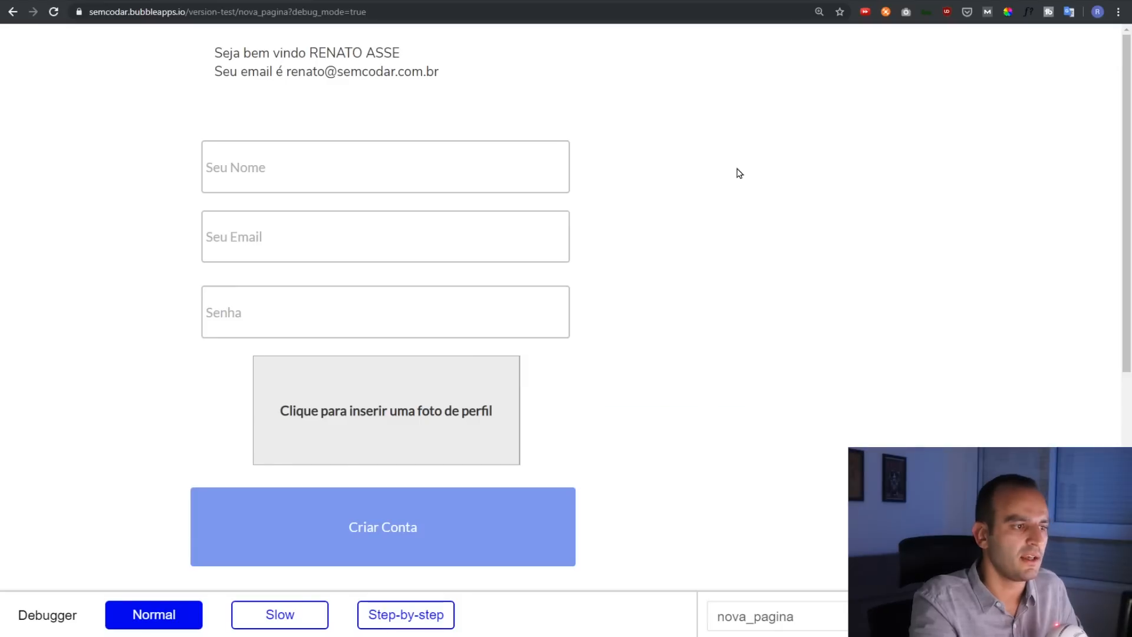
Check the displayed user name and email lines on the preview page
drag(309, 53, 400, 55)
click(327, 73)
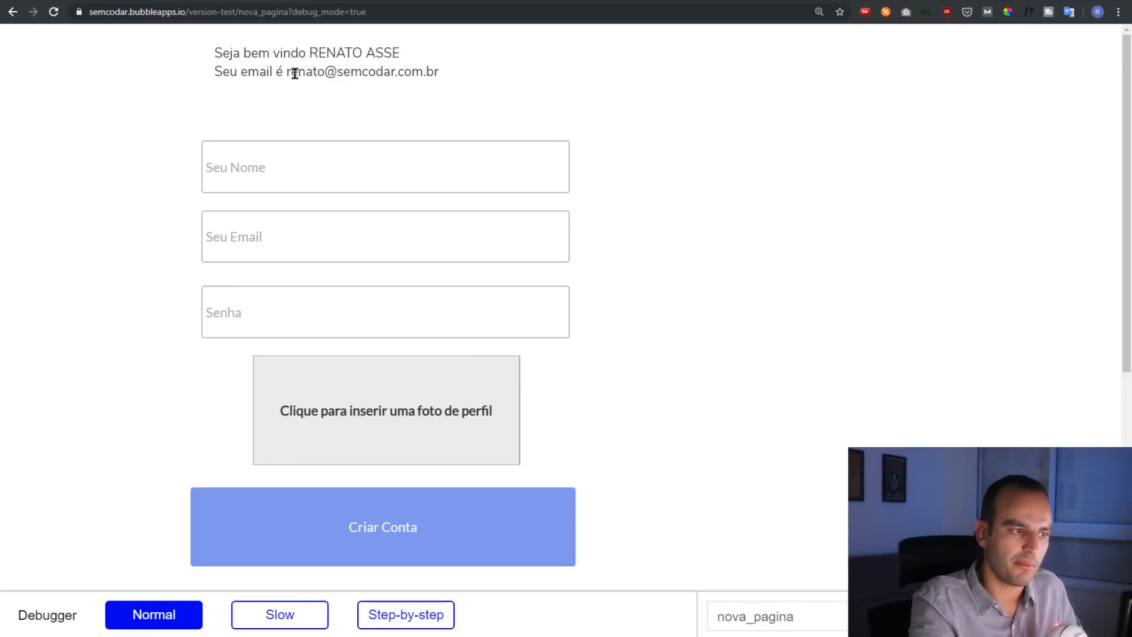
drag(288, 73, 432, 71)
click(538, 115)
click(563, 115)
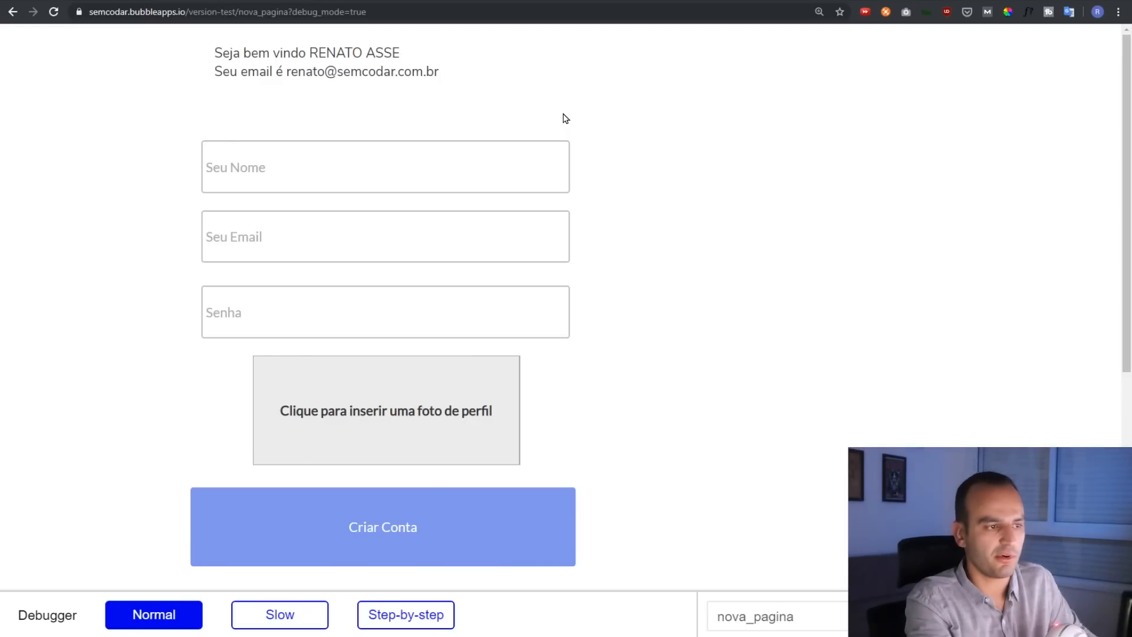
scroll(133, 230, down, 4)
scroll(134, 230, up, 4)
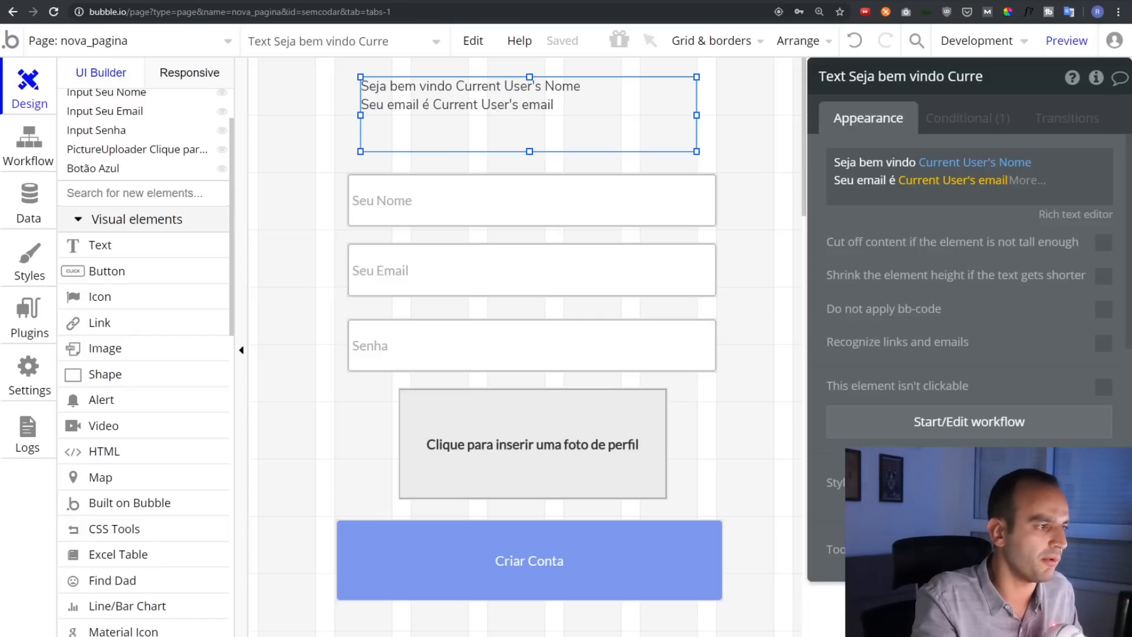
Create a new blank page named 'imoveis'
click(115, 39)
click(104, 281)
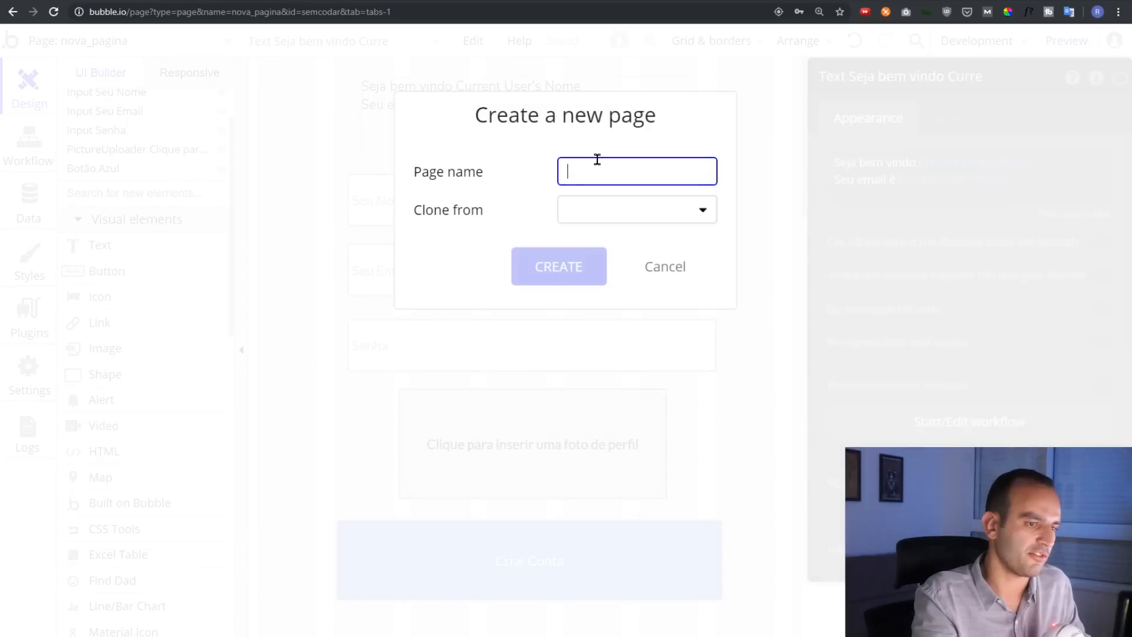
text(imoveis)
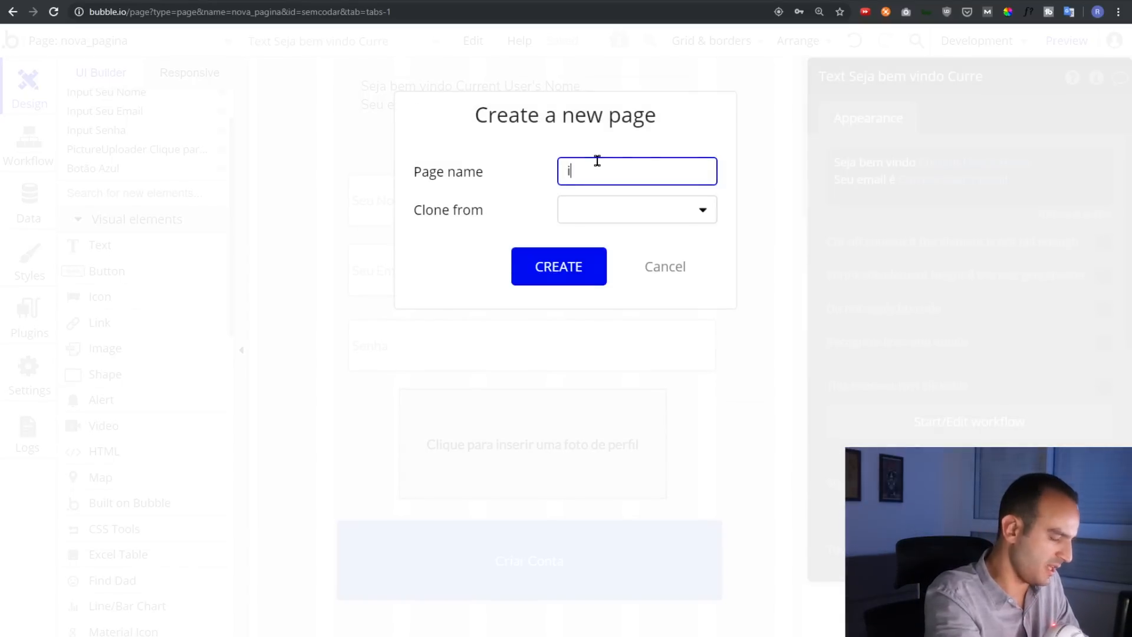
click(559, 268)
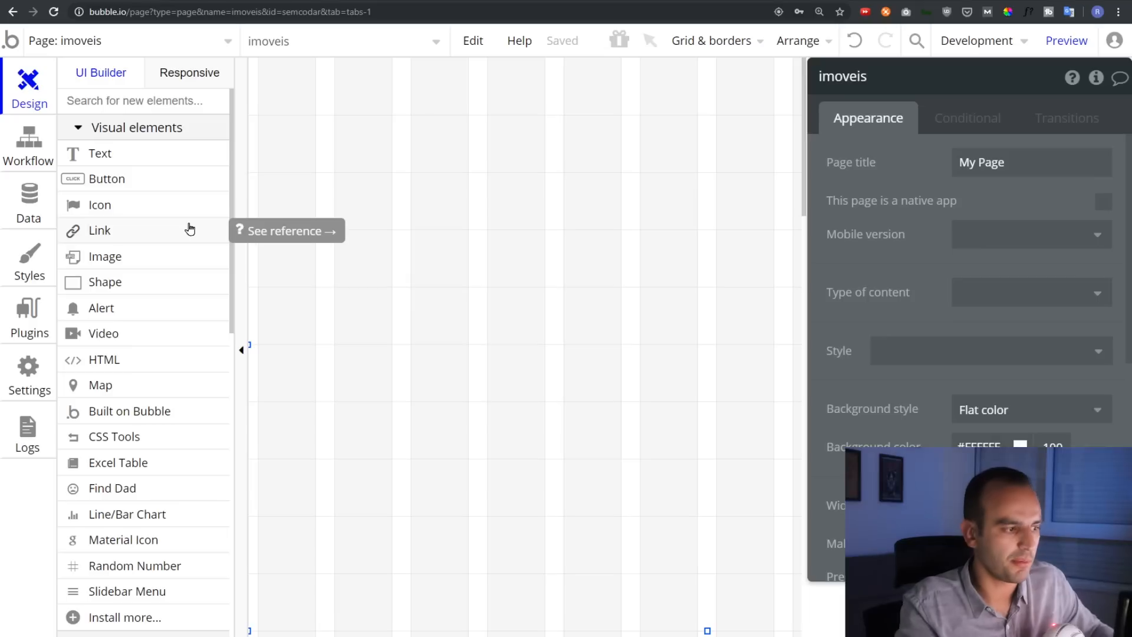
Add a text input near the top with placeholder 'Nome do imóvel'
scroll(141, 437, down, 6)
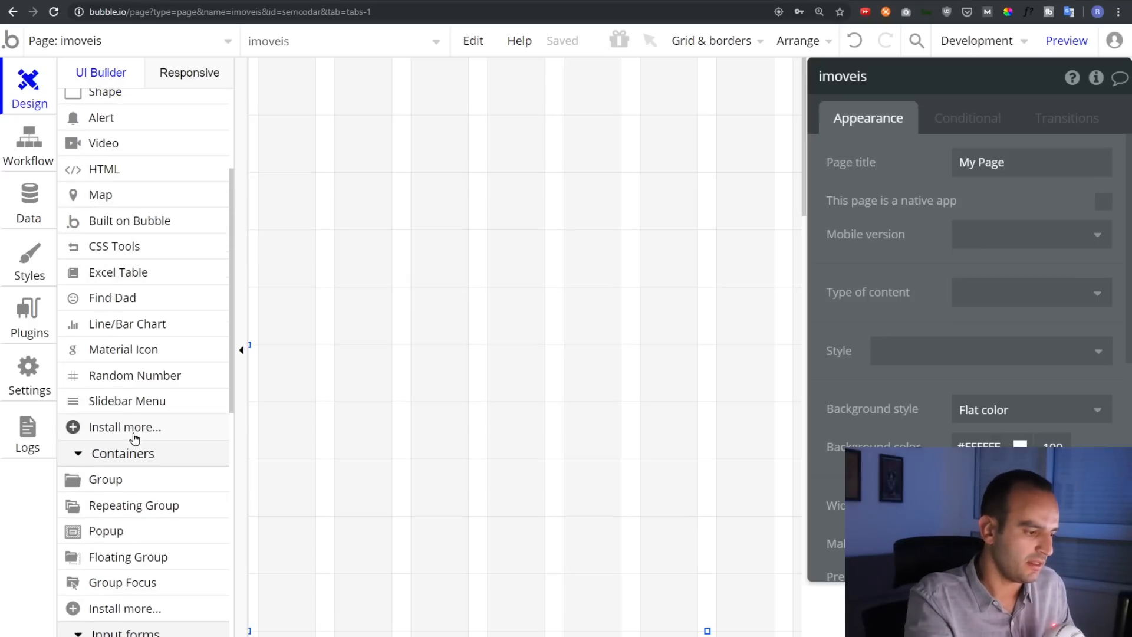
scroll(151, 465, down, 1)
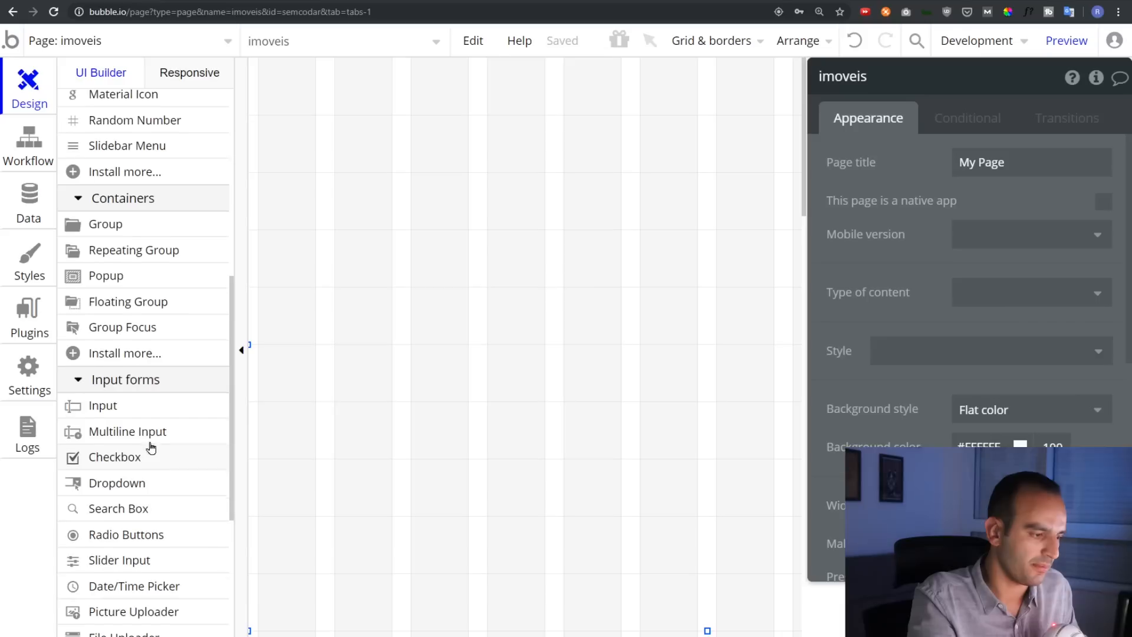
click(140, 412)
drag(361, 94, 654, 146)
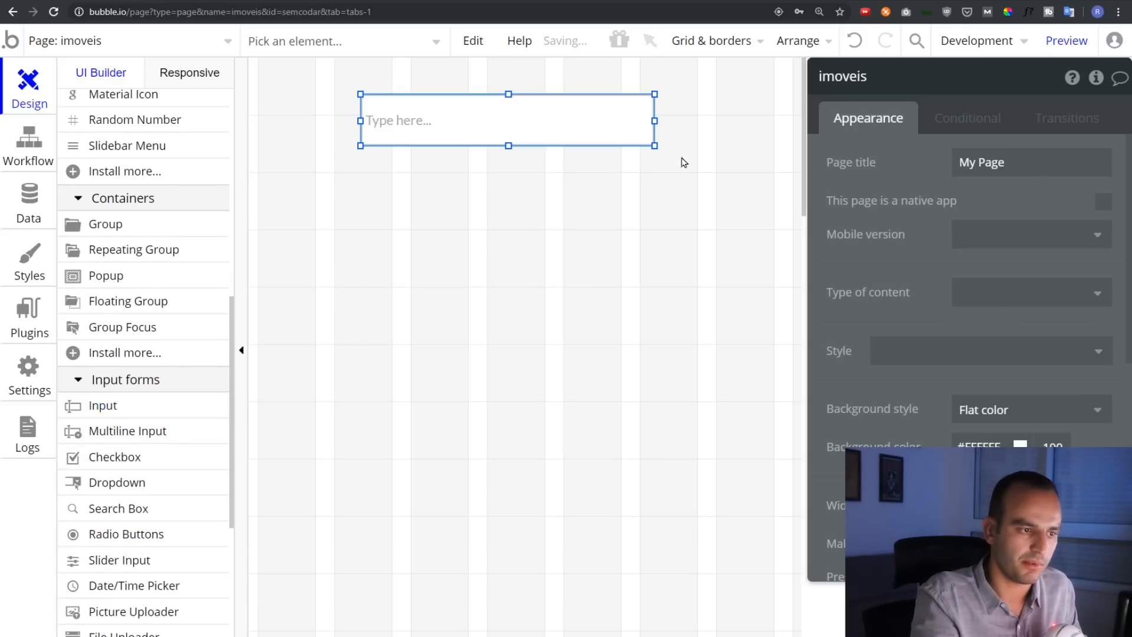
click(1015, 161)
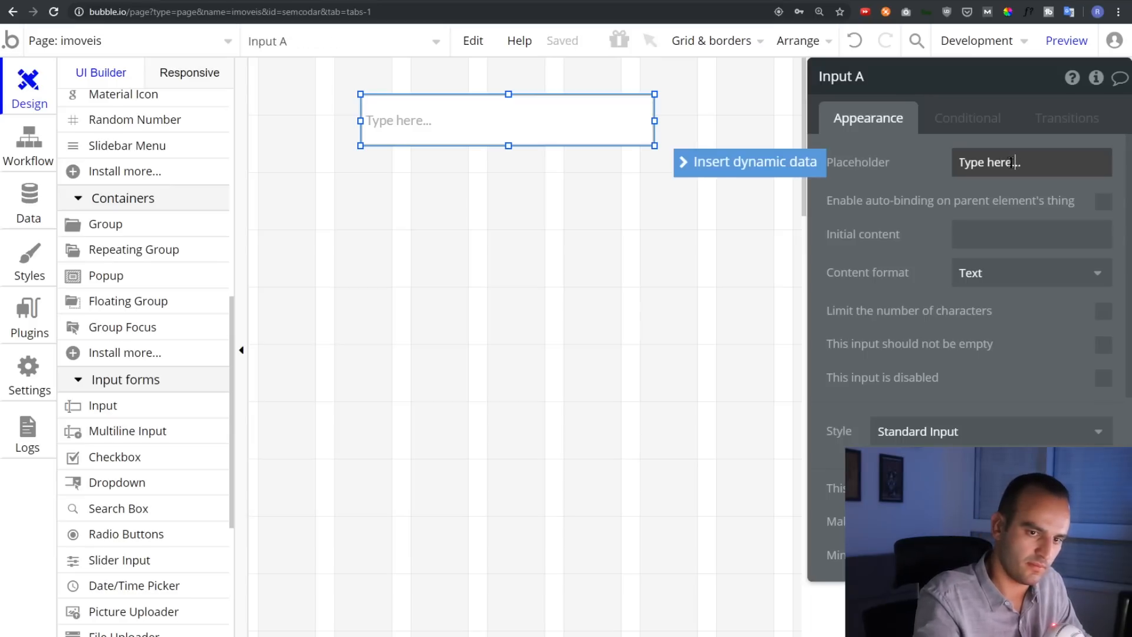
double_click(994, 164)
key(ctrl+a)
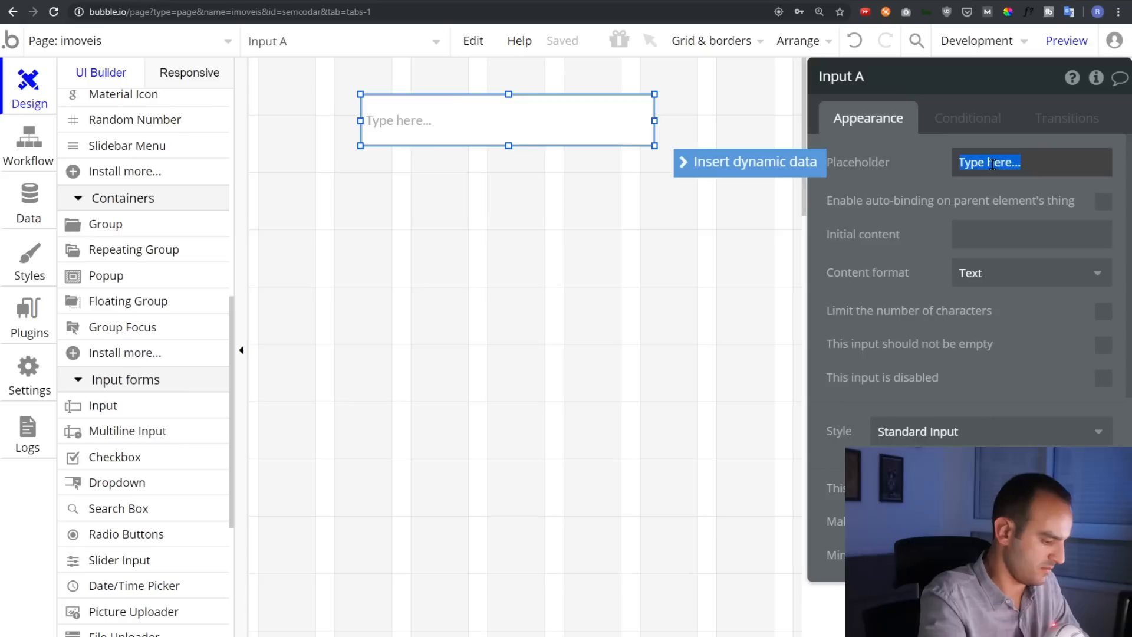
text(Nome do imóvel)
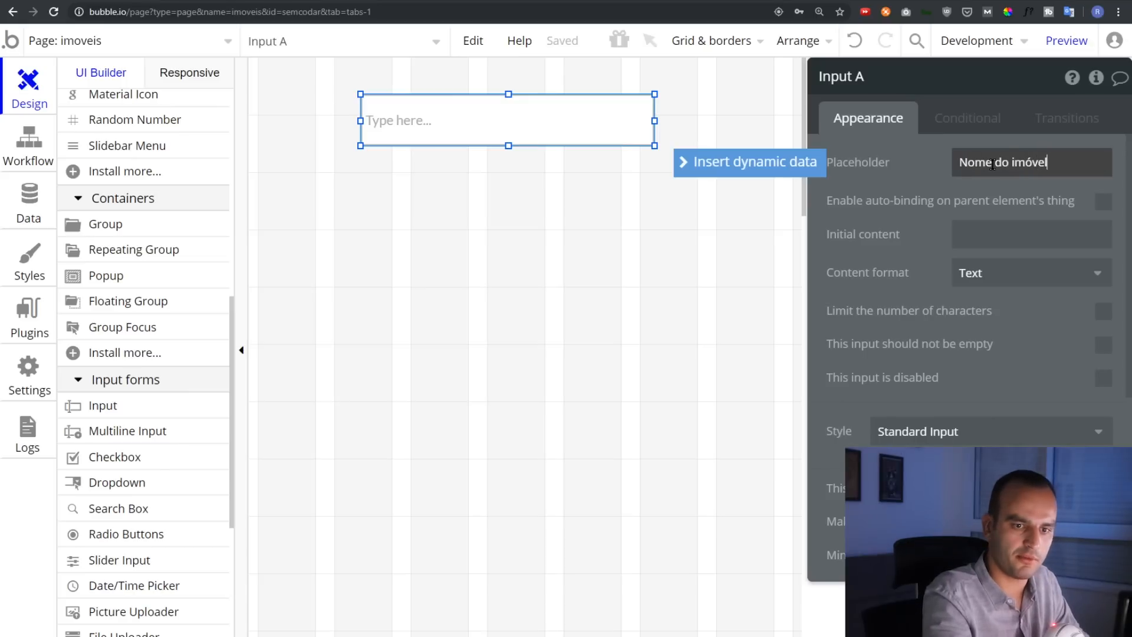
click(557, 229)
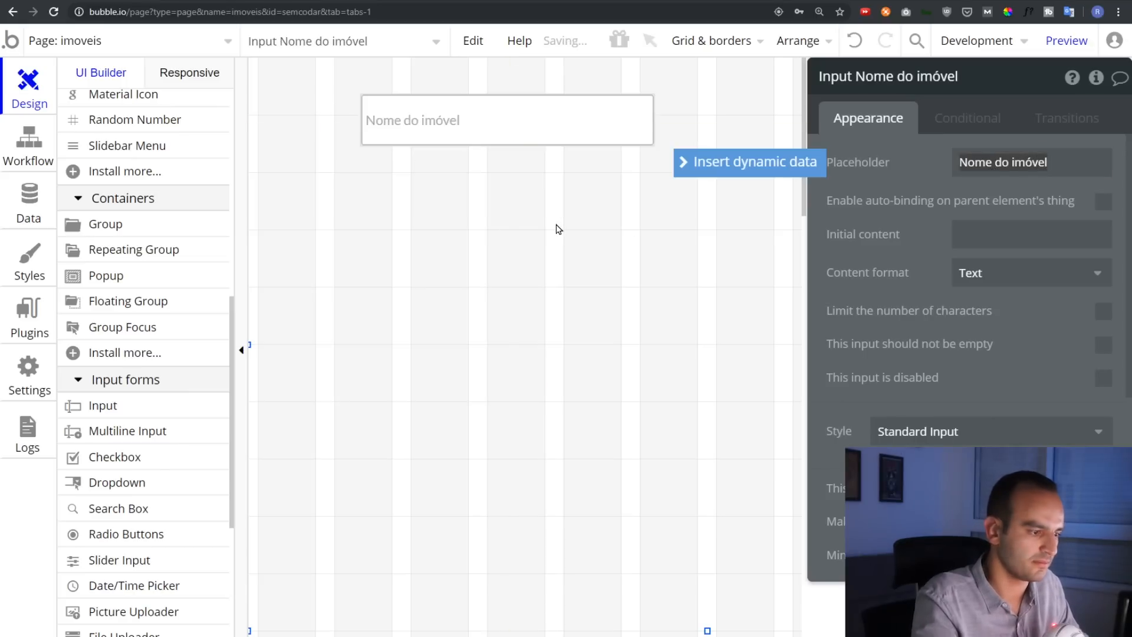
Add a second input with placeholder 'Preço', Currency content format and R$ prefix
click(100, 406)
drag(362, 159, 653, 209)
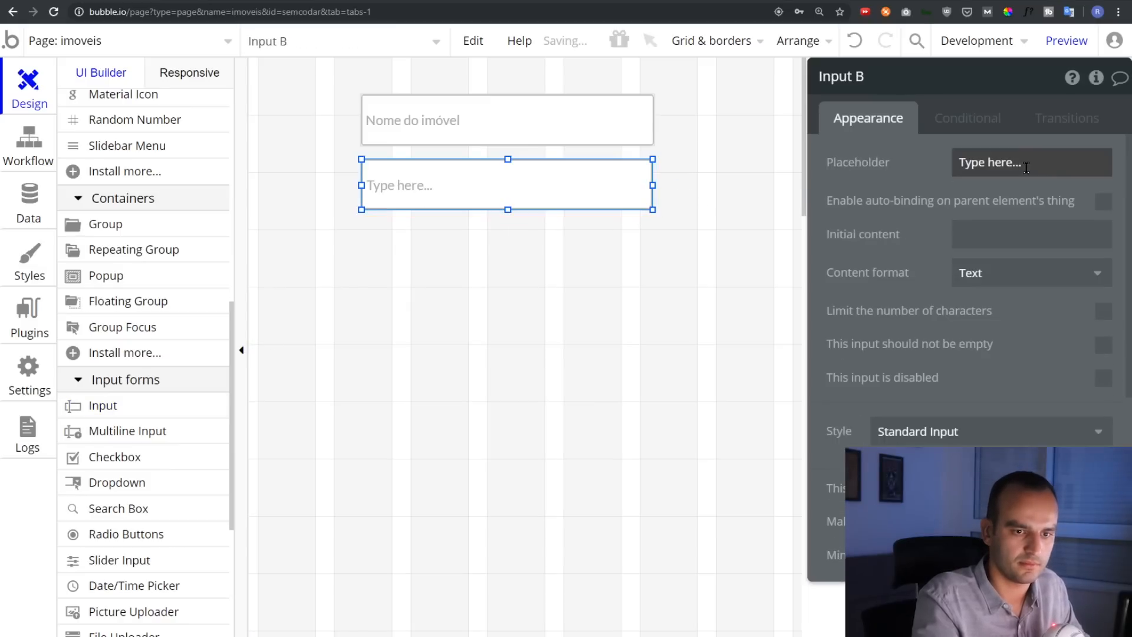
click(1021, 165)
text(P)
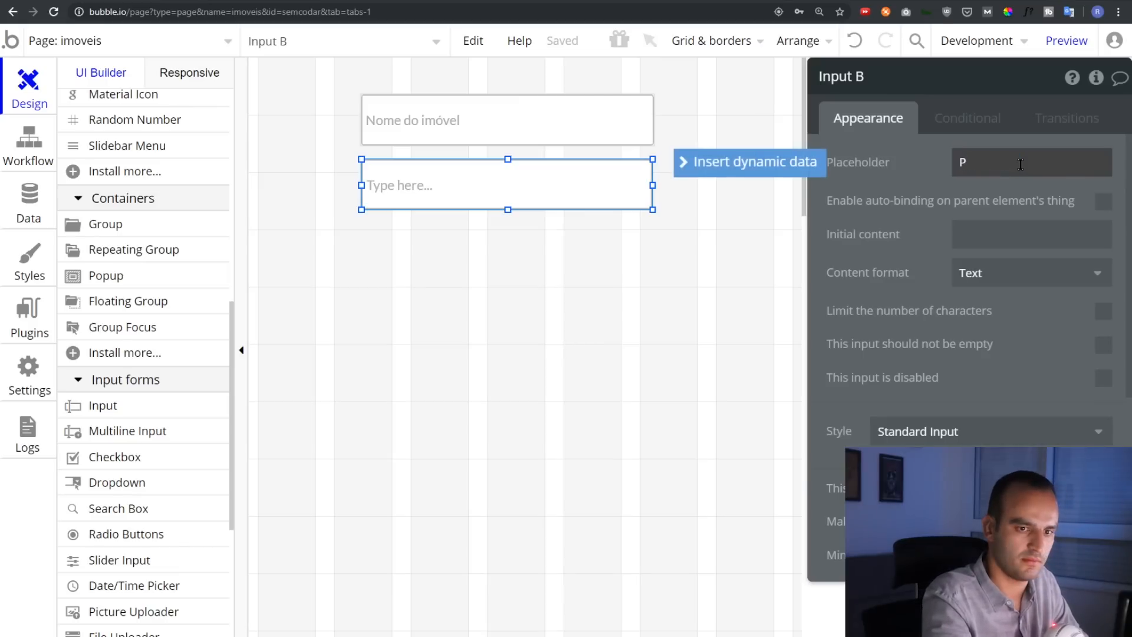
text(reco)
click(996, 273)
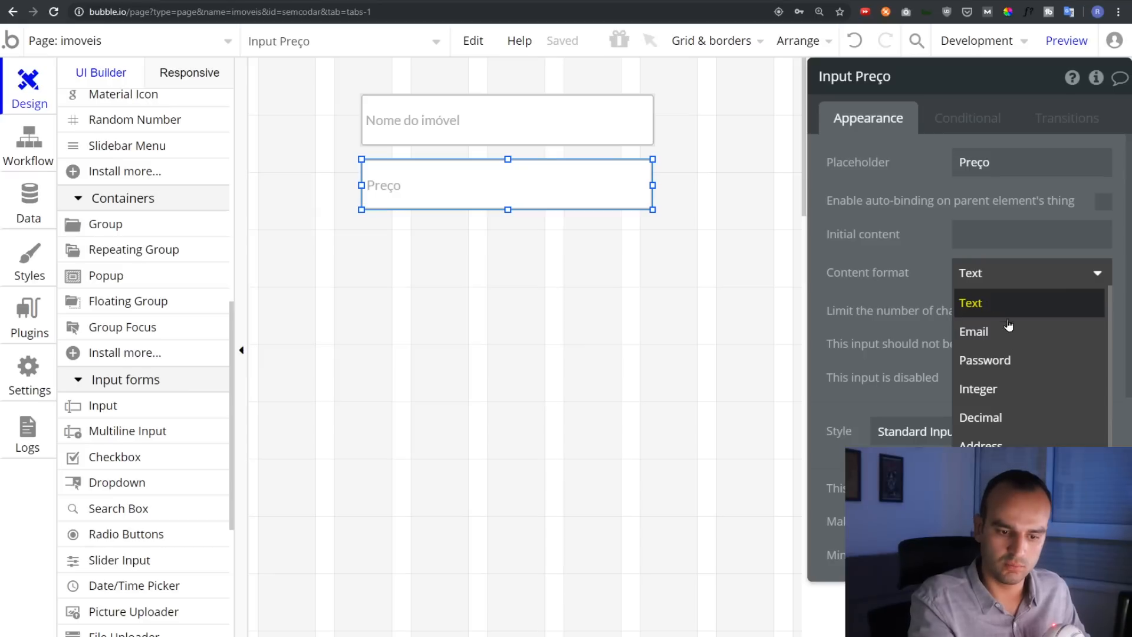
click(955, 324)
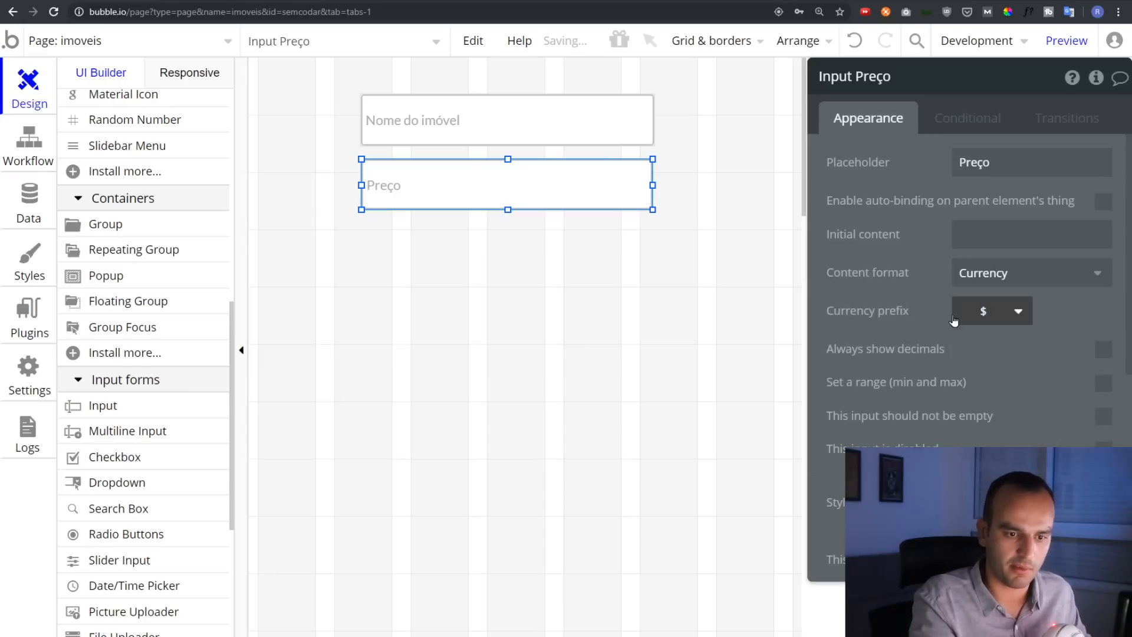
click(981, 315)
click(981, 313)
click(982, 311)
click(980, 311)
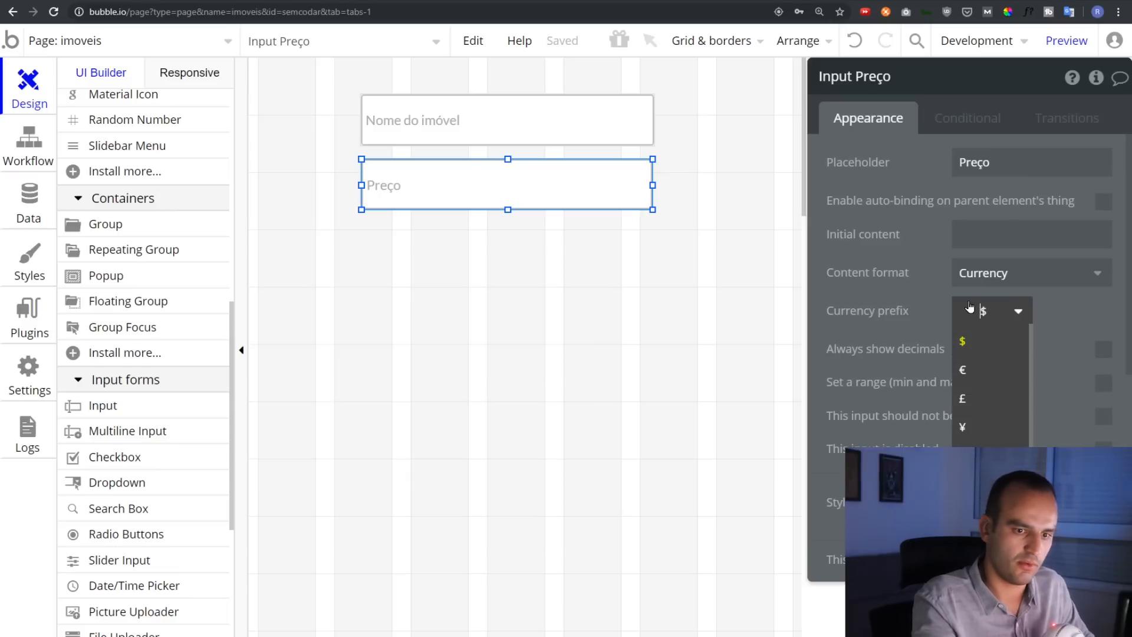
click(1071, 310)
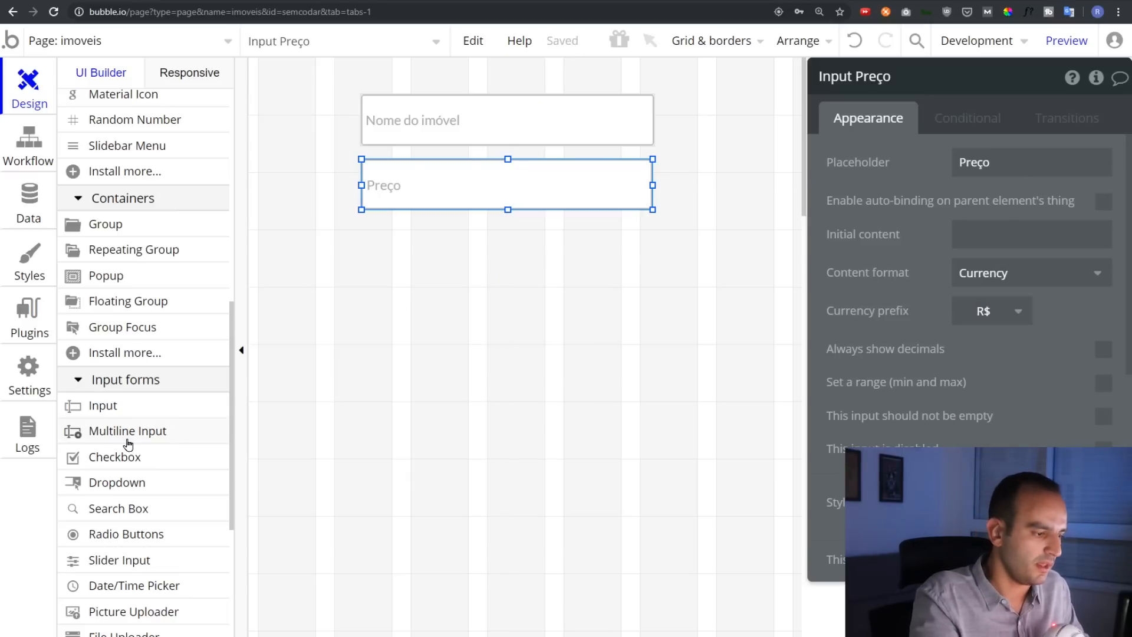
scroll(127, 407, down, 3)
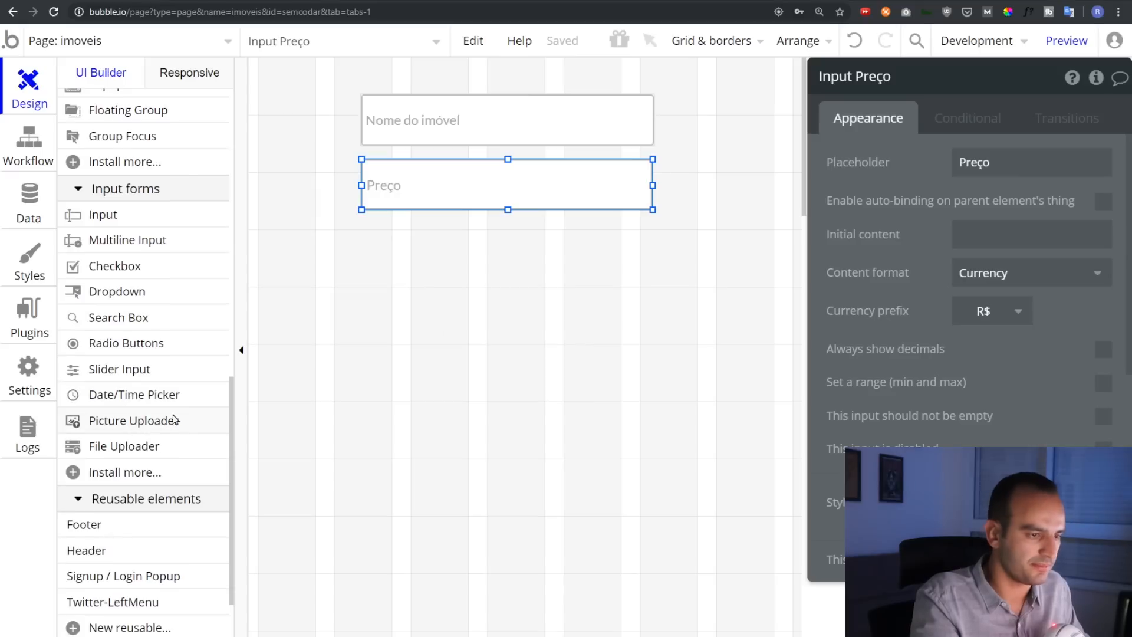
Place a picture uploader below Preço with placeholder 'Foto do imóvel'
click(142, 430)
mouse_move(387, 225)
mouse_down()
mouse_move(621, 313)
mouse_move(625, 339)
mouse_up()
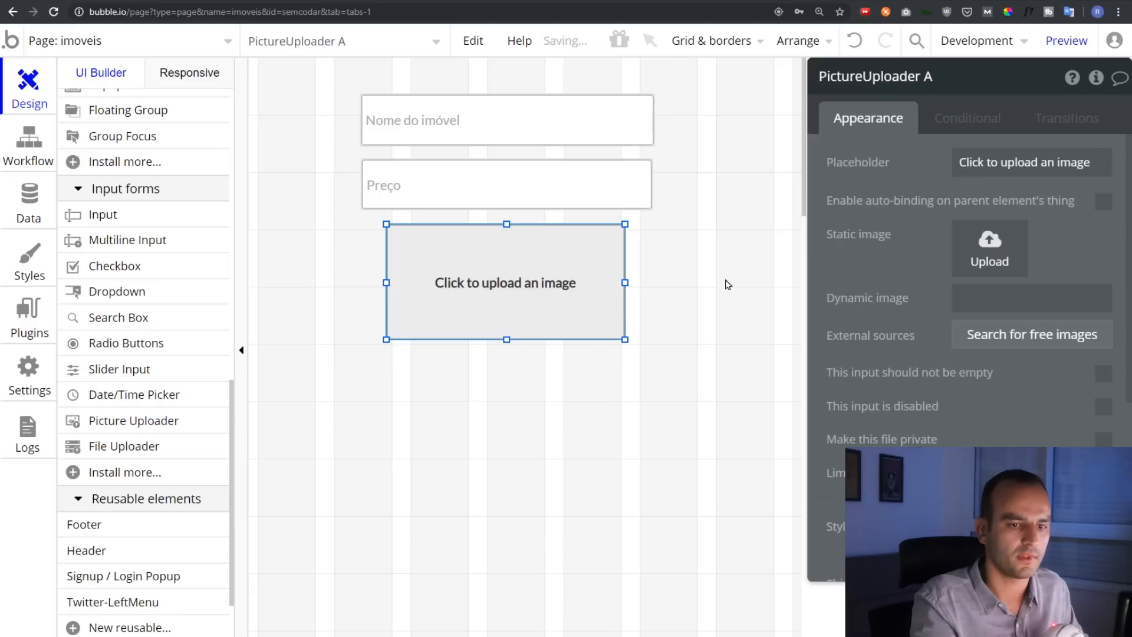
triple_click(984, 168)
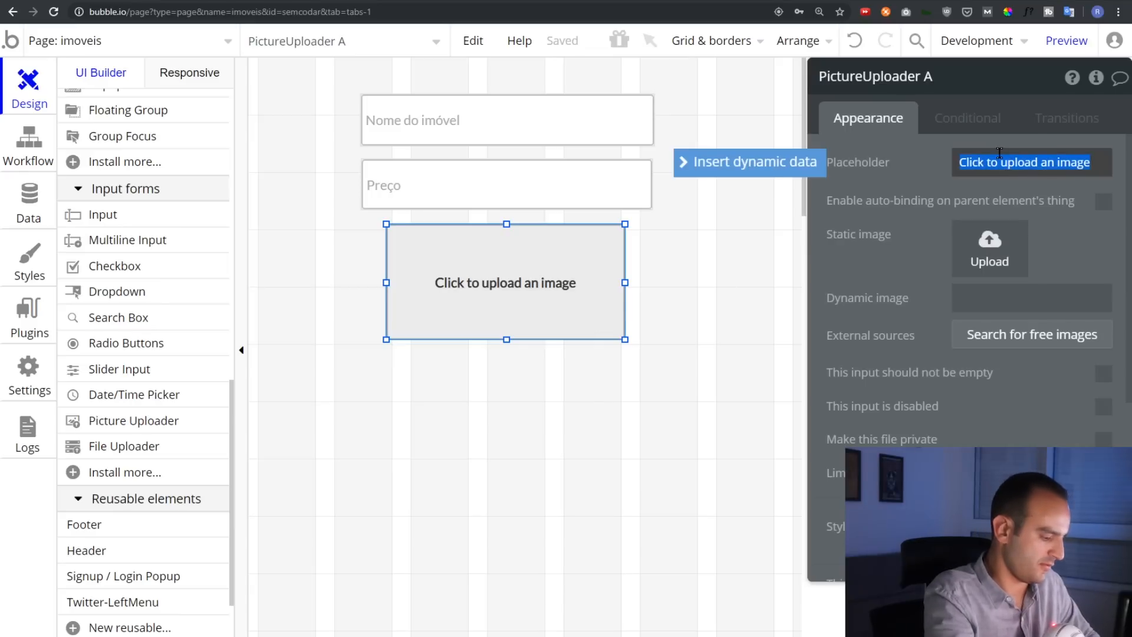
text(Foto do imóvel)
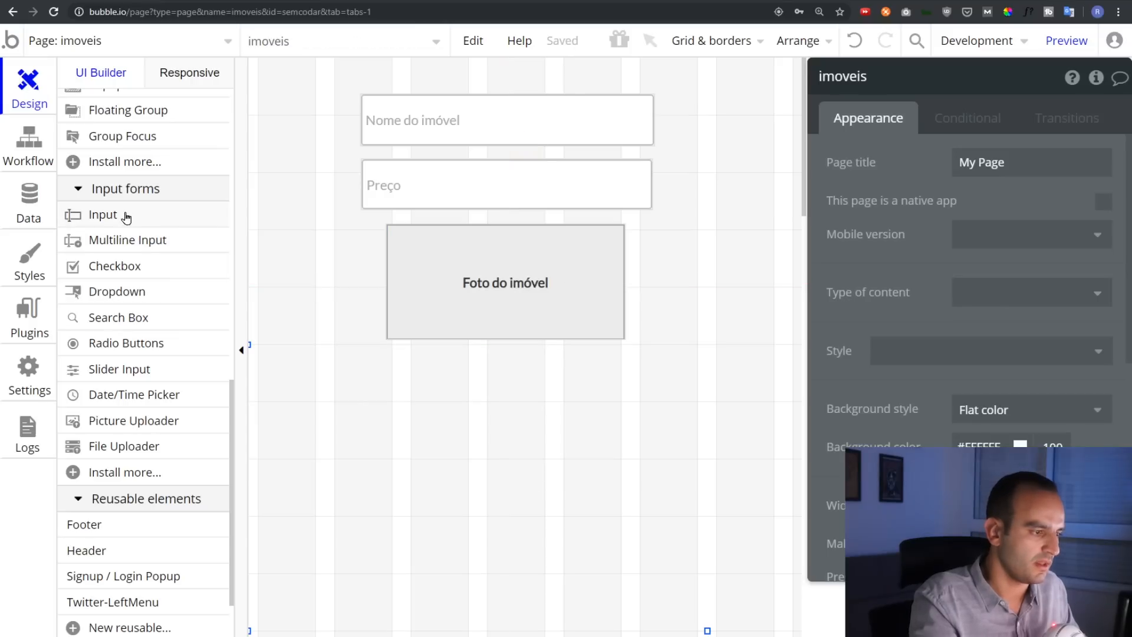
Add a button labelled 'Inserir Imóvel' below the photo uploader
scroll(132, 289, up, 6)
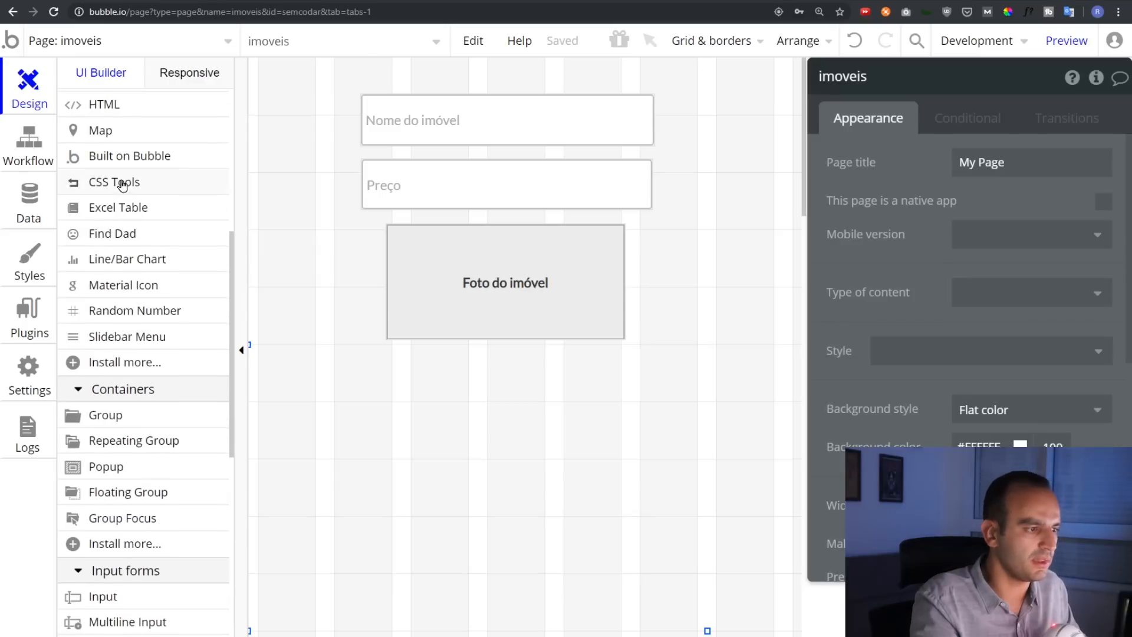
scroll(122, 185, up, 6)
click(133, 301)
mouse_move(363, 357)
mouse_down()
mouse_move(675, 409)
mouse_move(656, 430)
mouse_up()
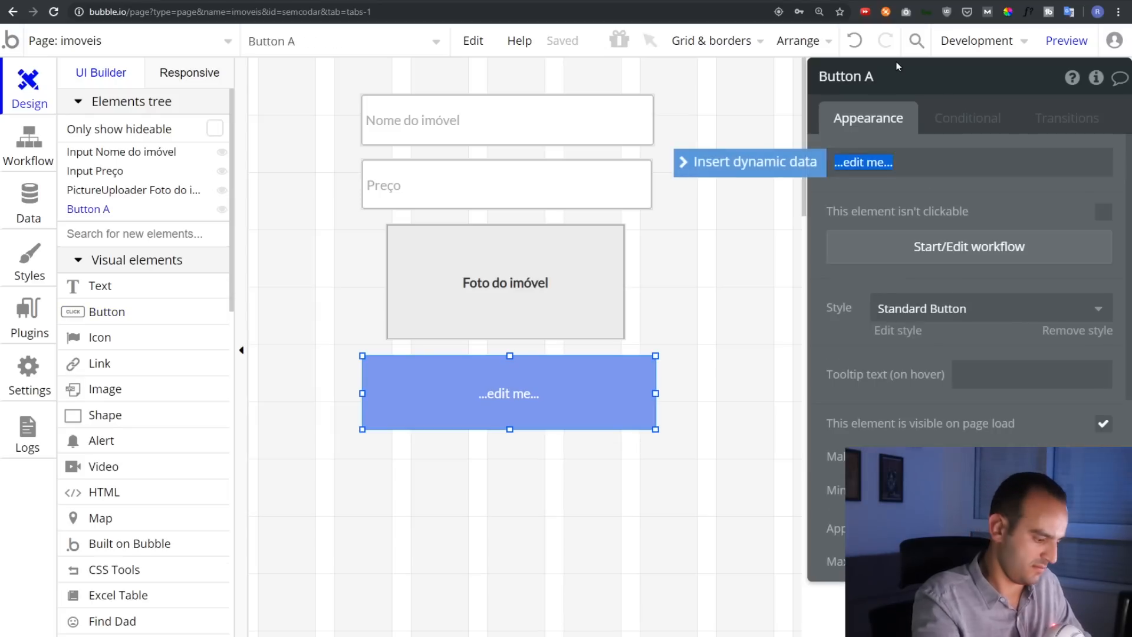
text(Inserir Imóvel)
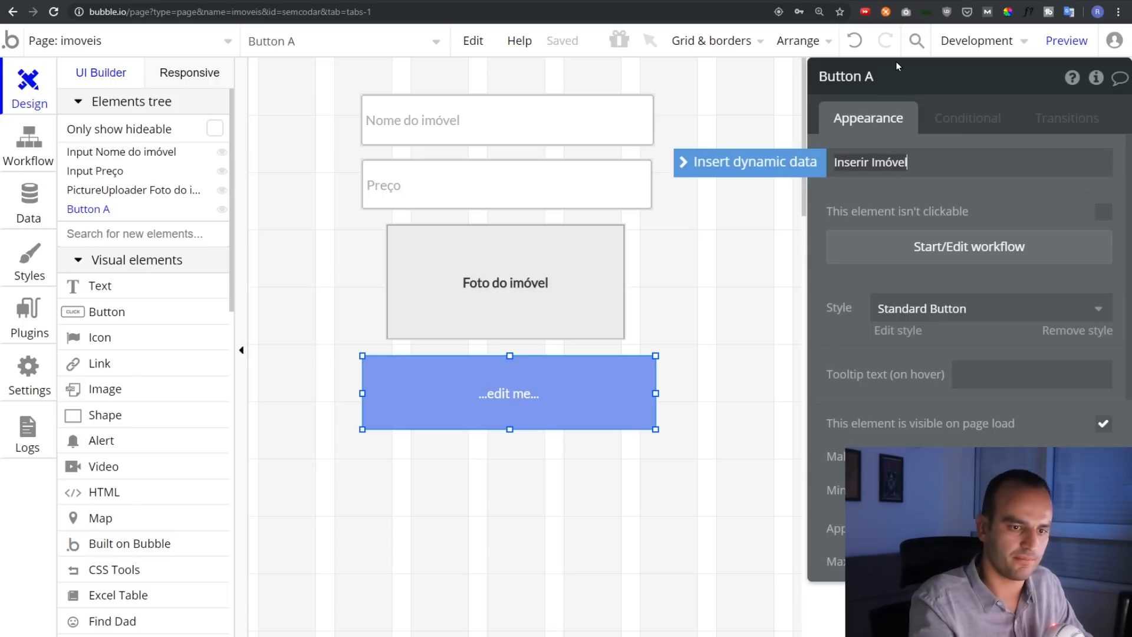
click(585, 401)
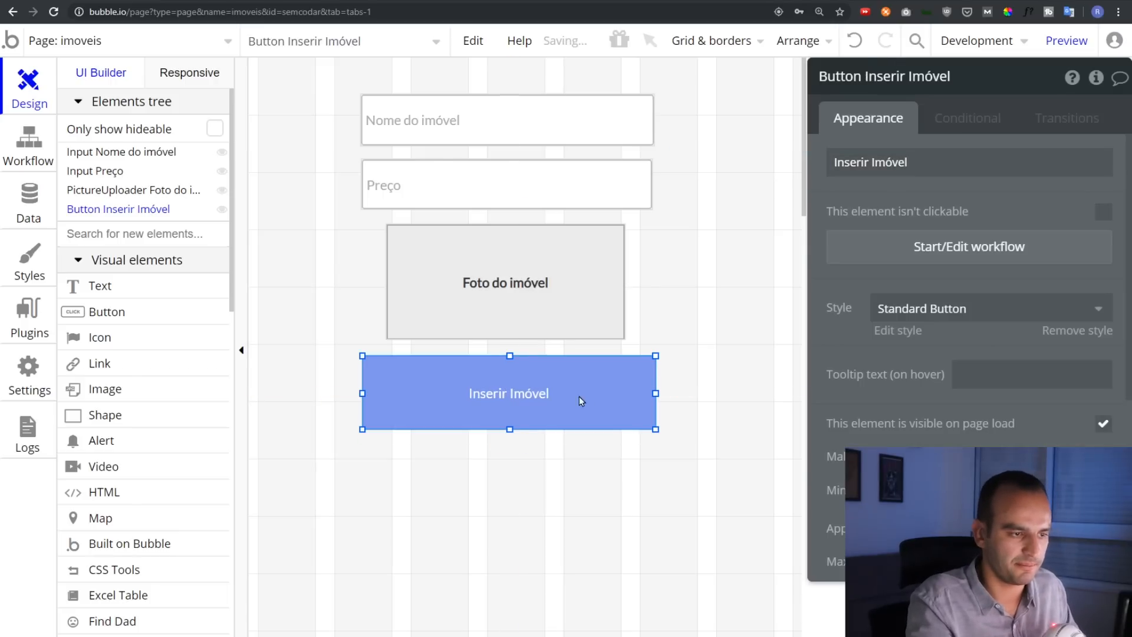
Start the Inserir Imóvel button's workflow with a 'Create a new thing' step of type Imovel
click(944, 248)
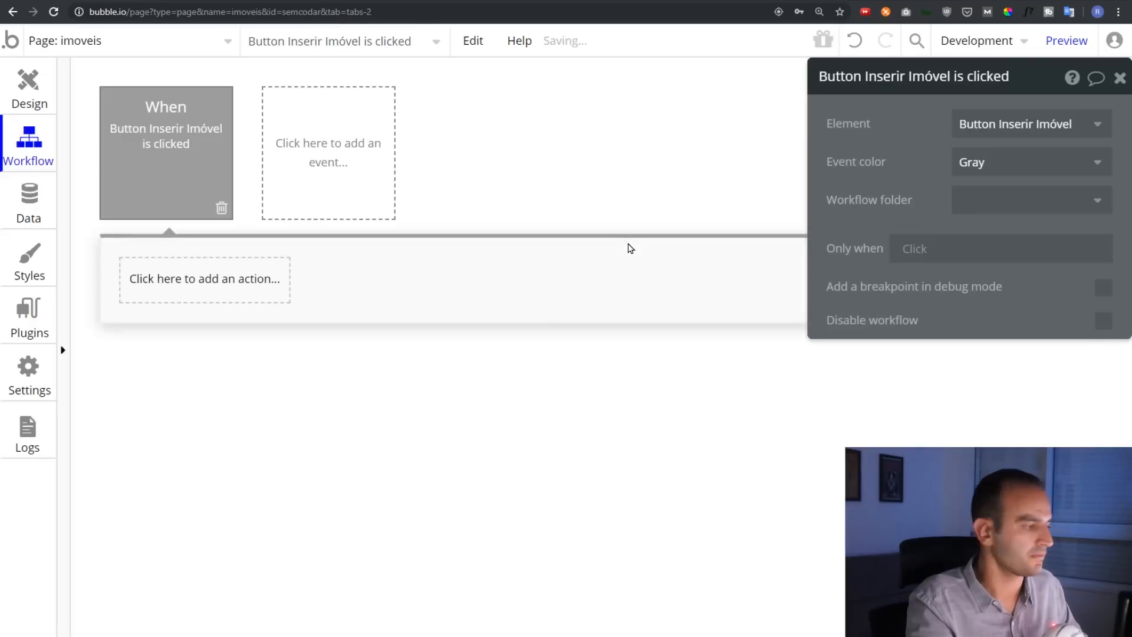
mouse_move(222, 152)
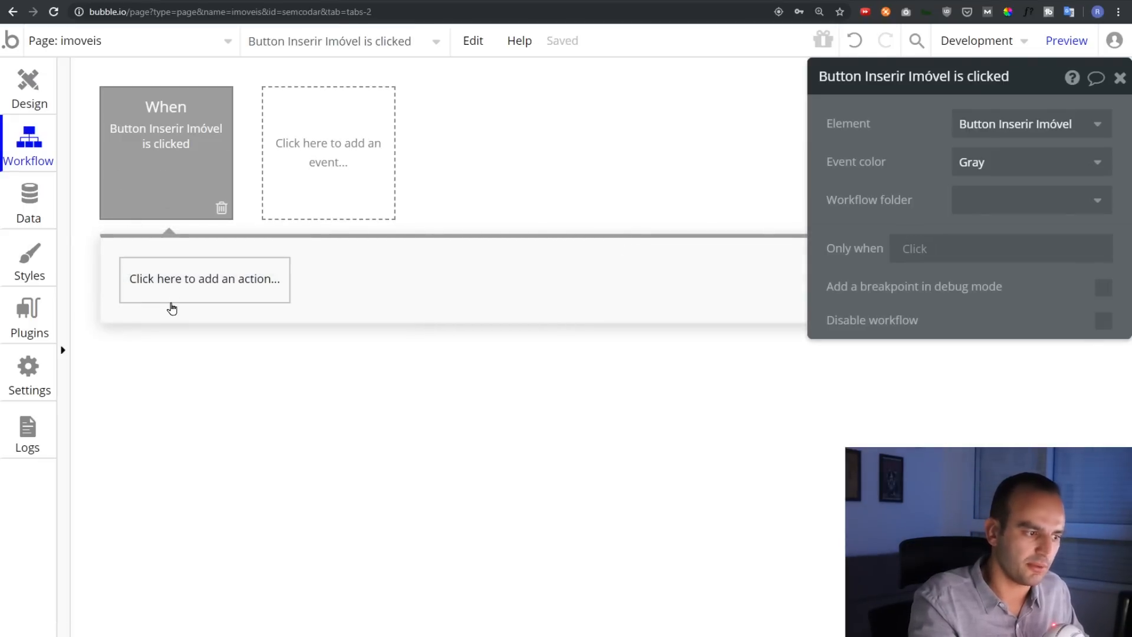
click(175, 296)
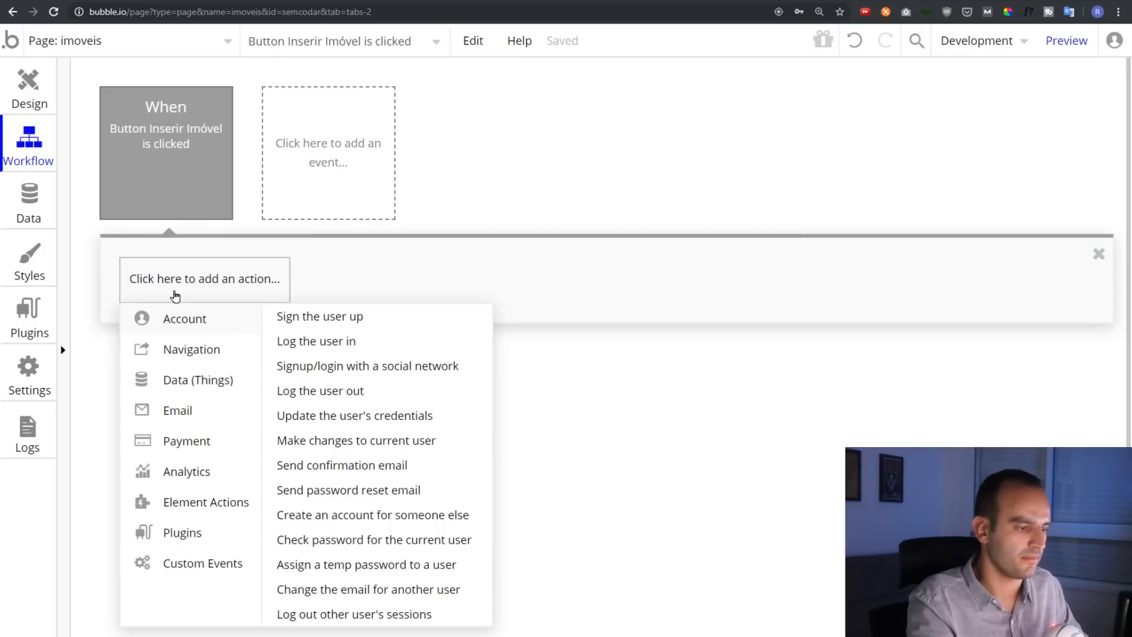
mouse_move(203, 378)
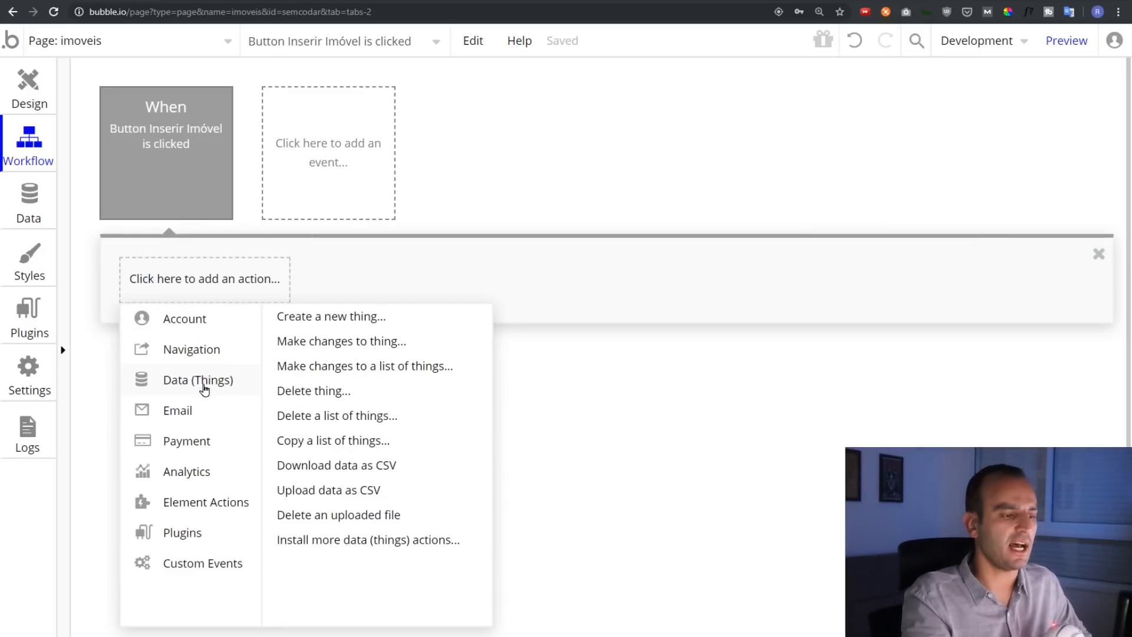
click(339, 319)
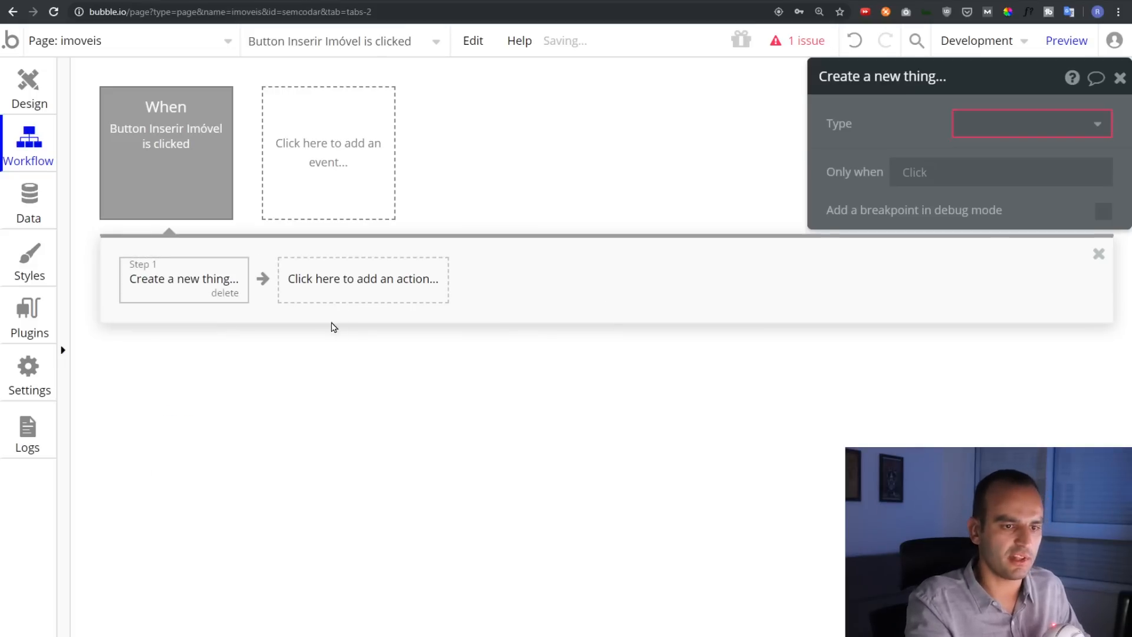
drag(988, 127, 573, 169)
click(576, 168)
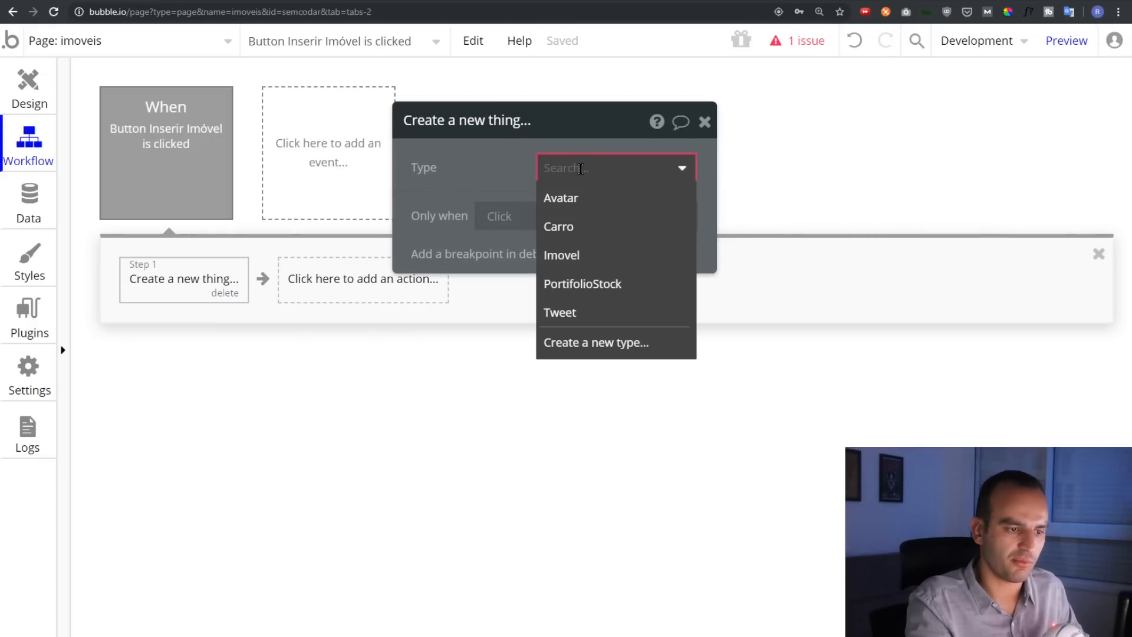
click(580, 256)
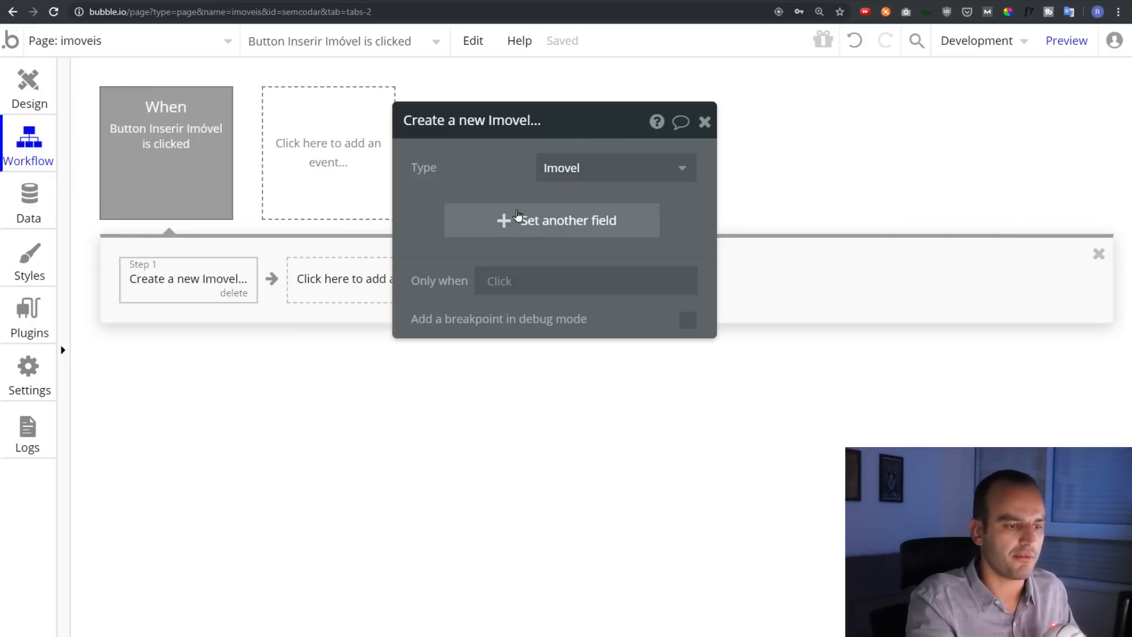
click(522, 221)
Set the new Imovel's Nome from the Nome do imóvel input's value
click(435, 213)
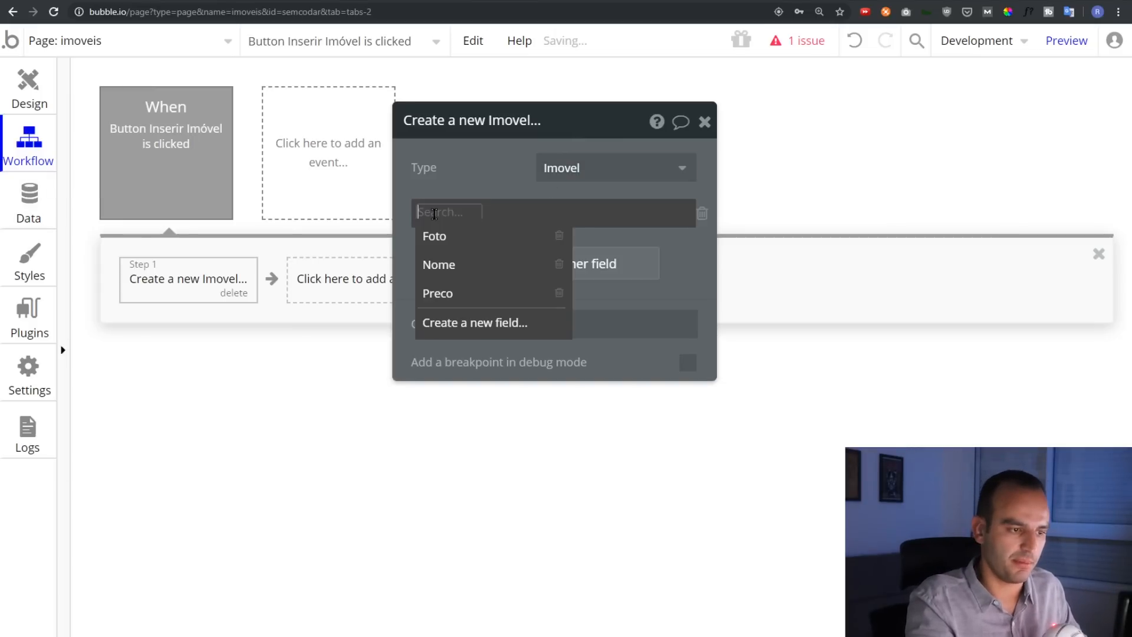
click(448, 264)
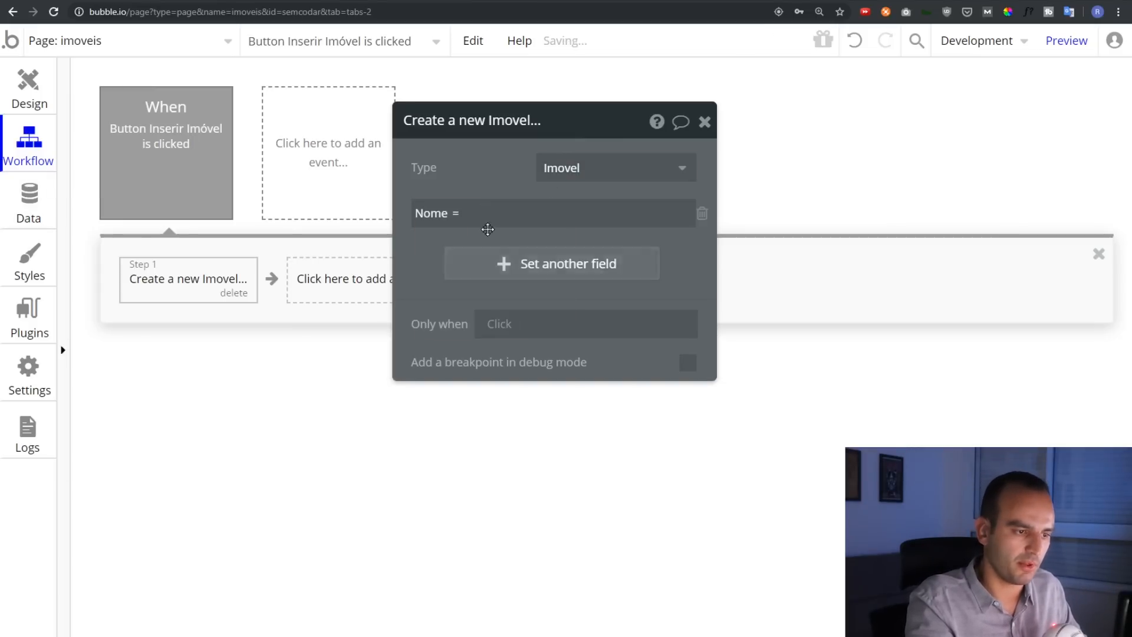
click(734, 219)
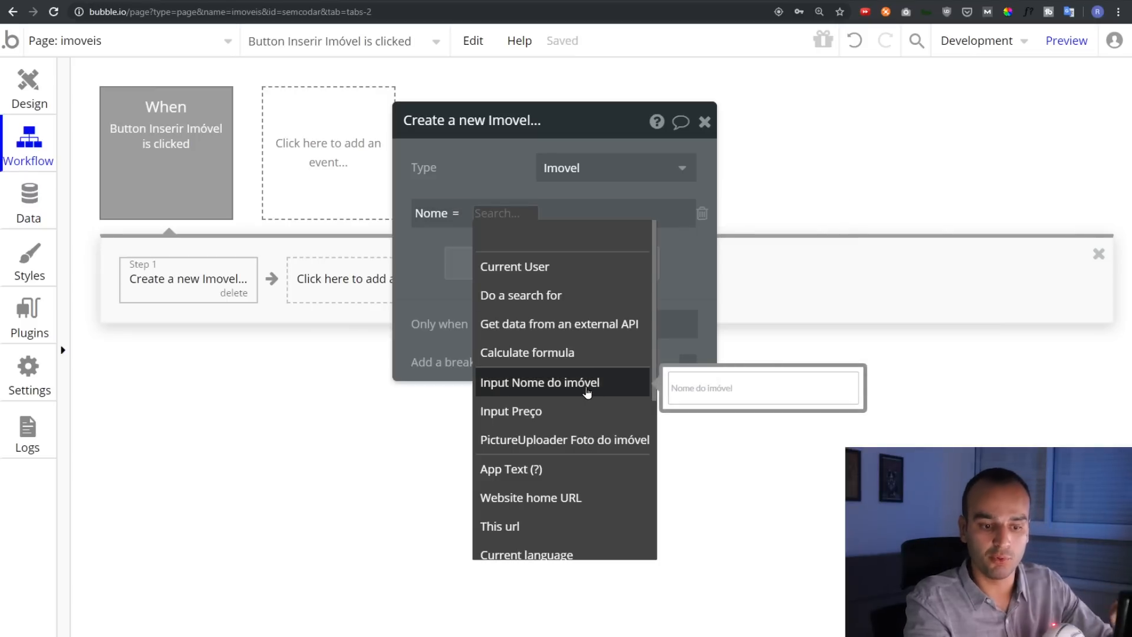
click(586, 388)
click(626, 236)
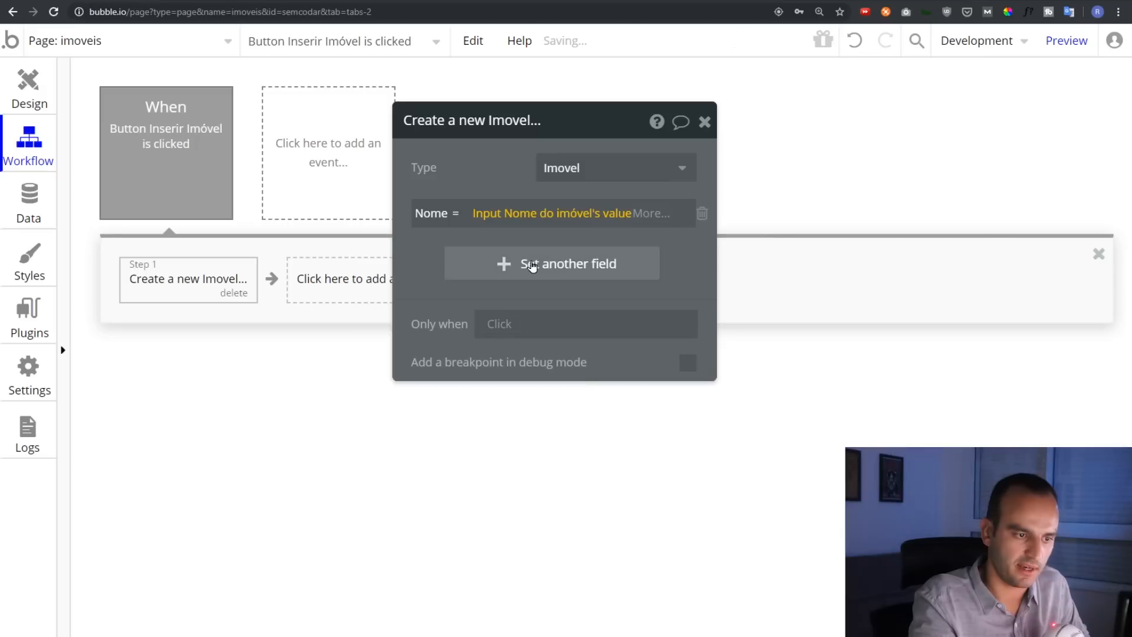
Set Preco from the Preço input and Foto from the Foto do imóvel uploader
click(427, 266)
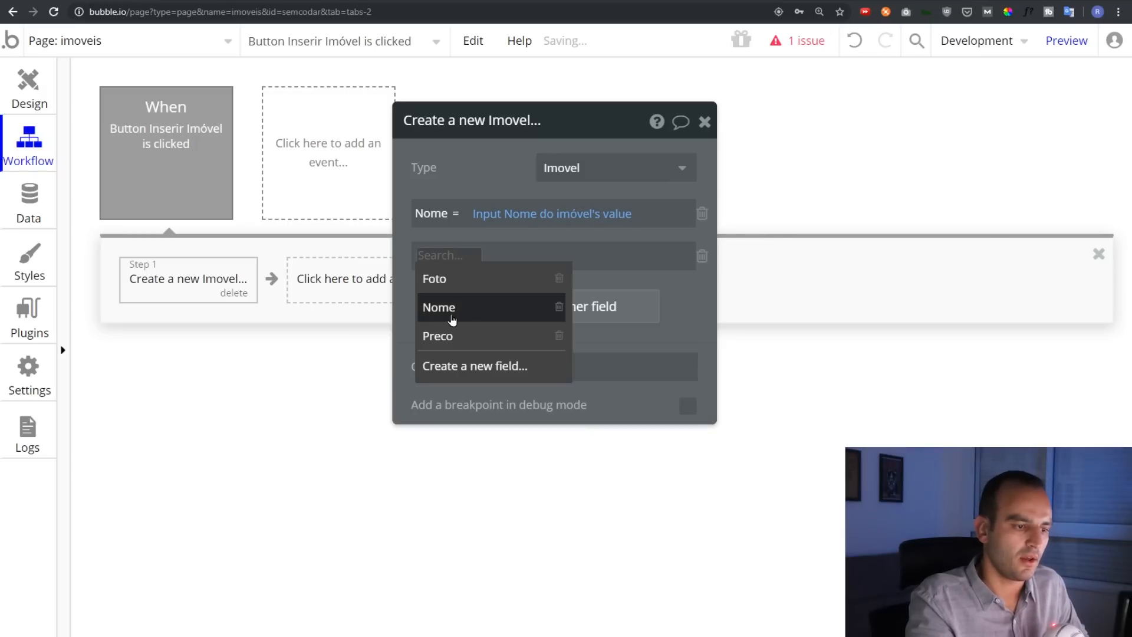
click(451, 336)
click(483, 256)
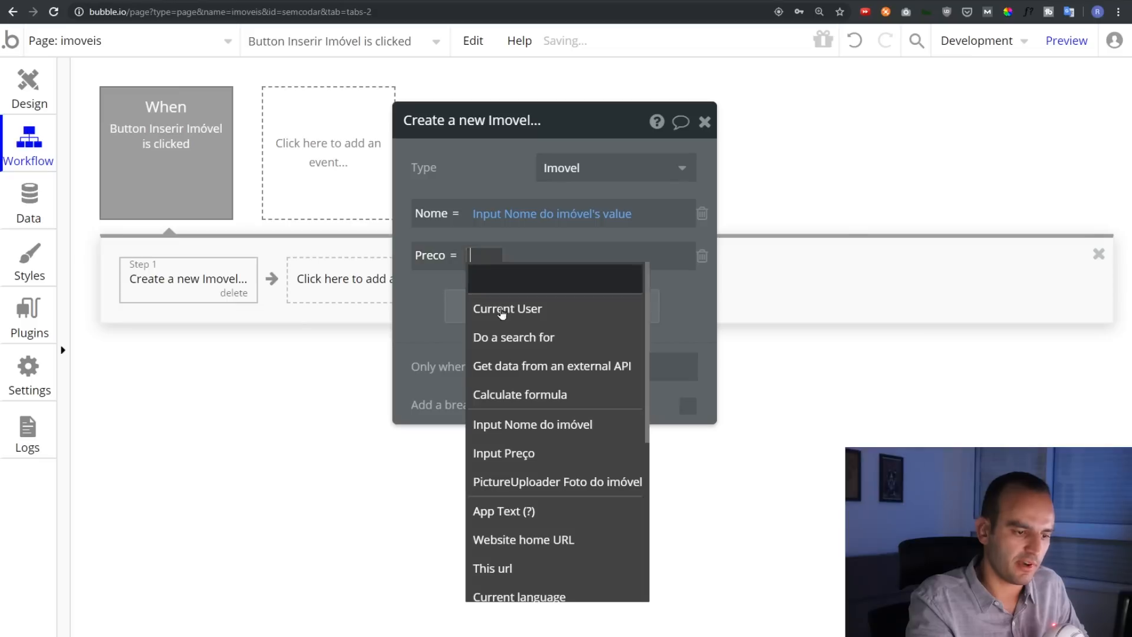
click(501, 453)
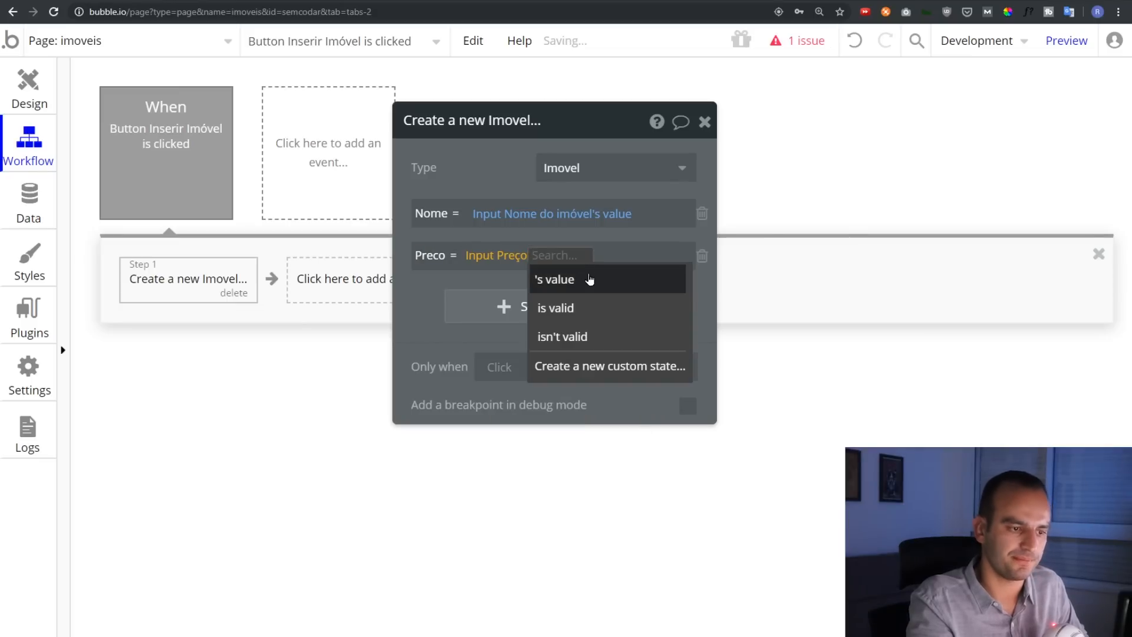
click(588, 280)
click(512, 304)
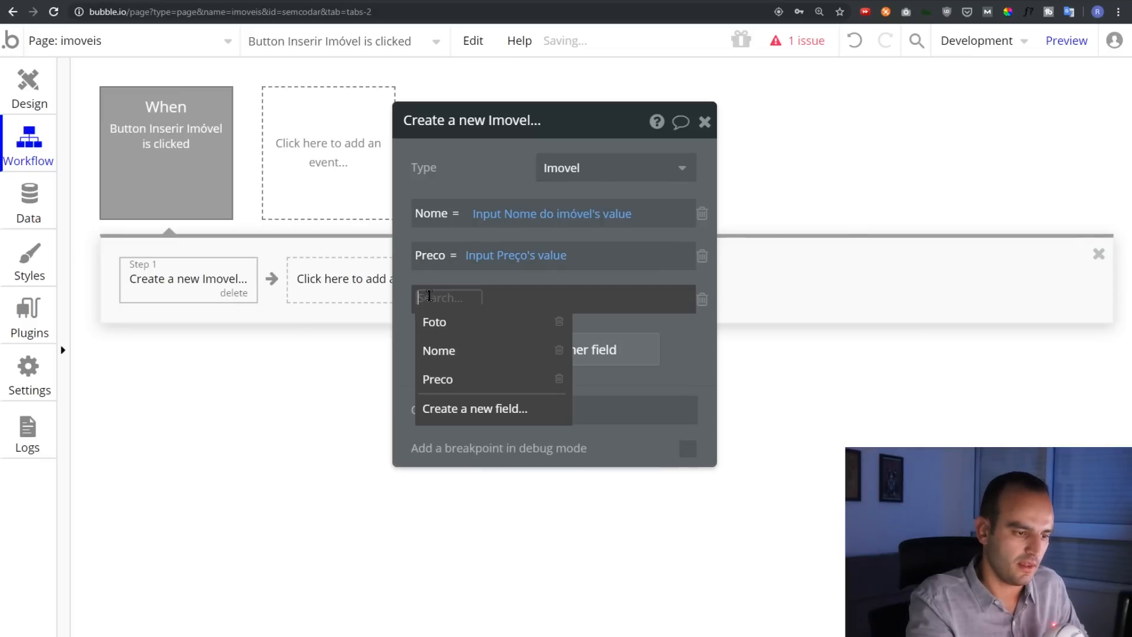
click(447, 325)
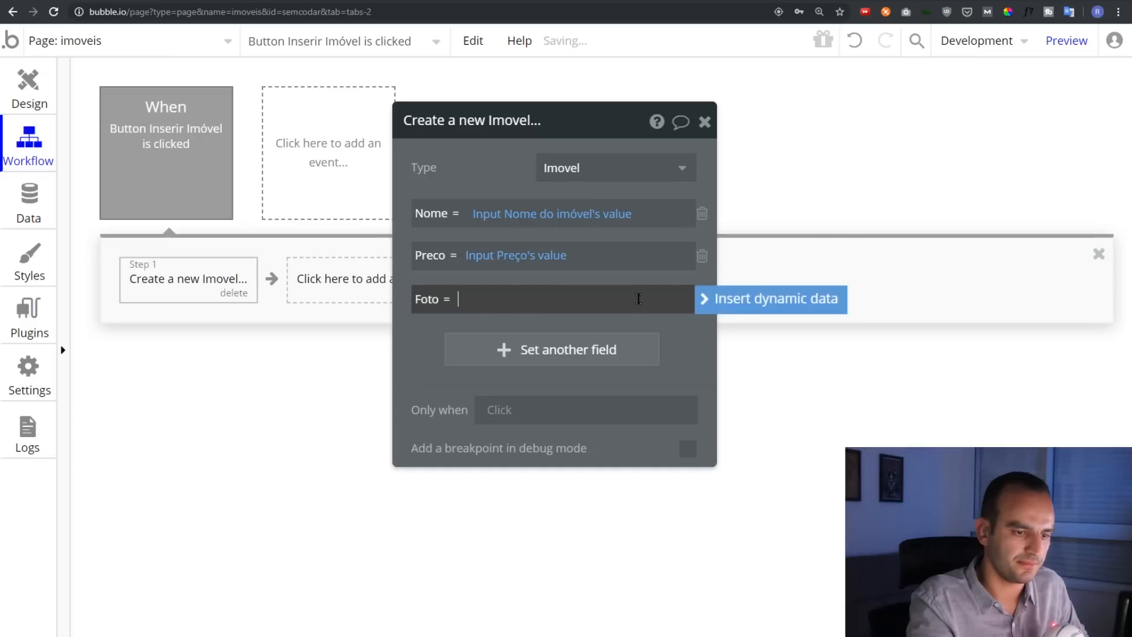
click(733, 304)
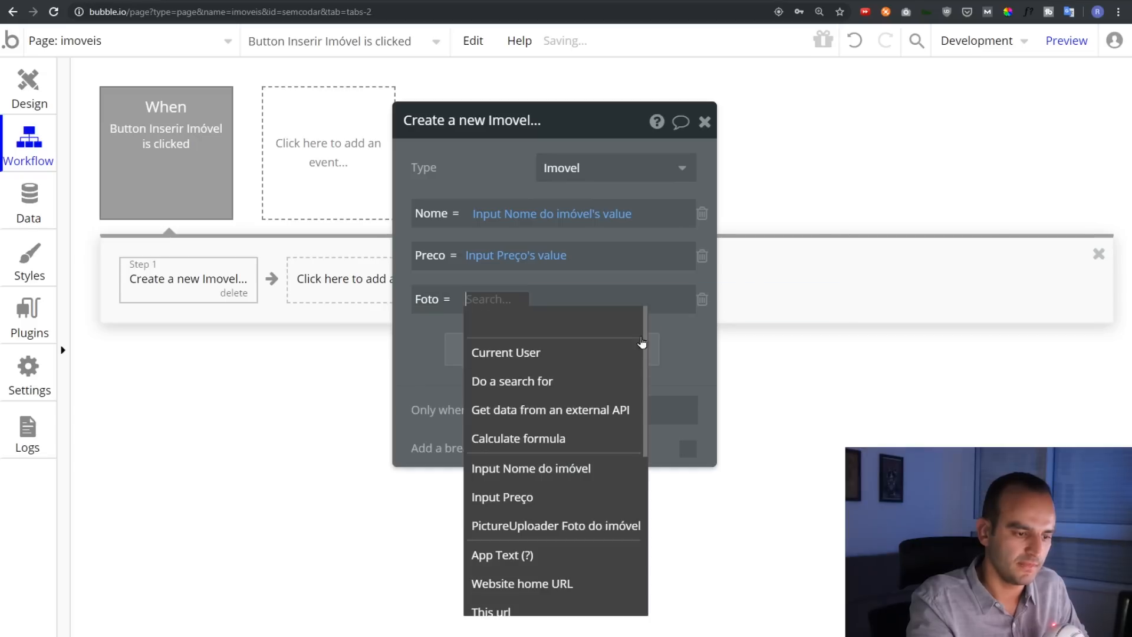
click(526, 533)
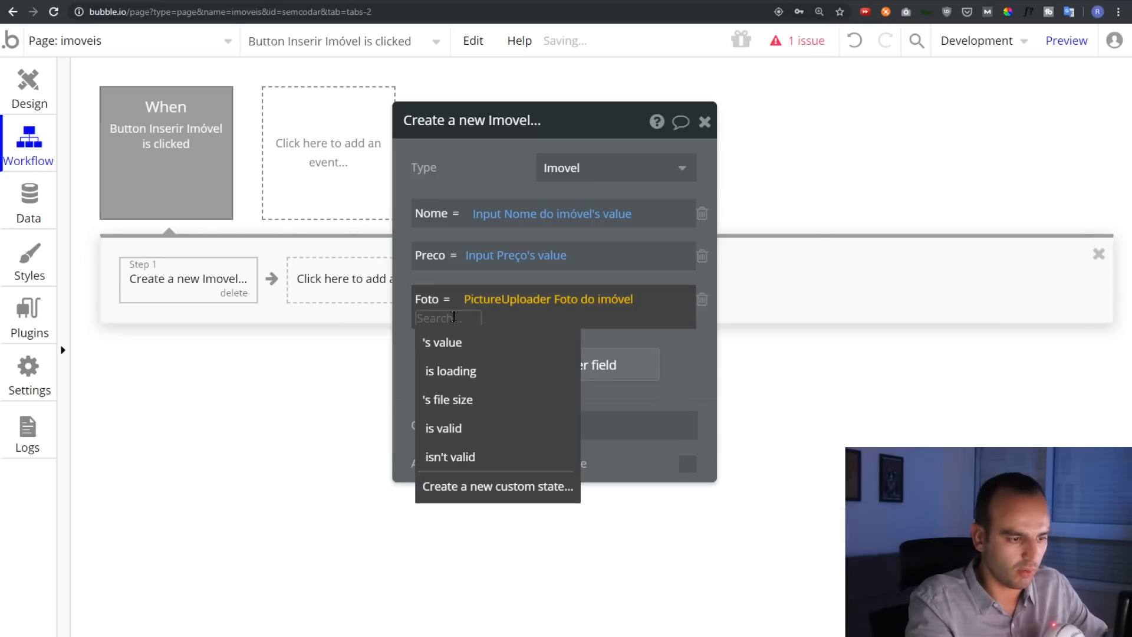
click(463, 341)
Return to the imoveis page design and select the Inserir Imóvel button
drag(455, 272, 513, 276)
mouse_move(146, 148)
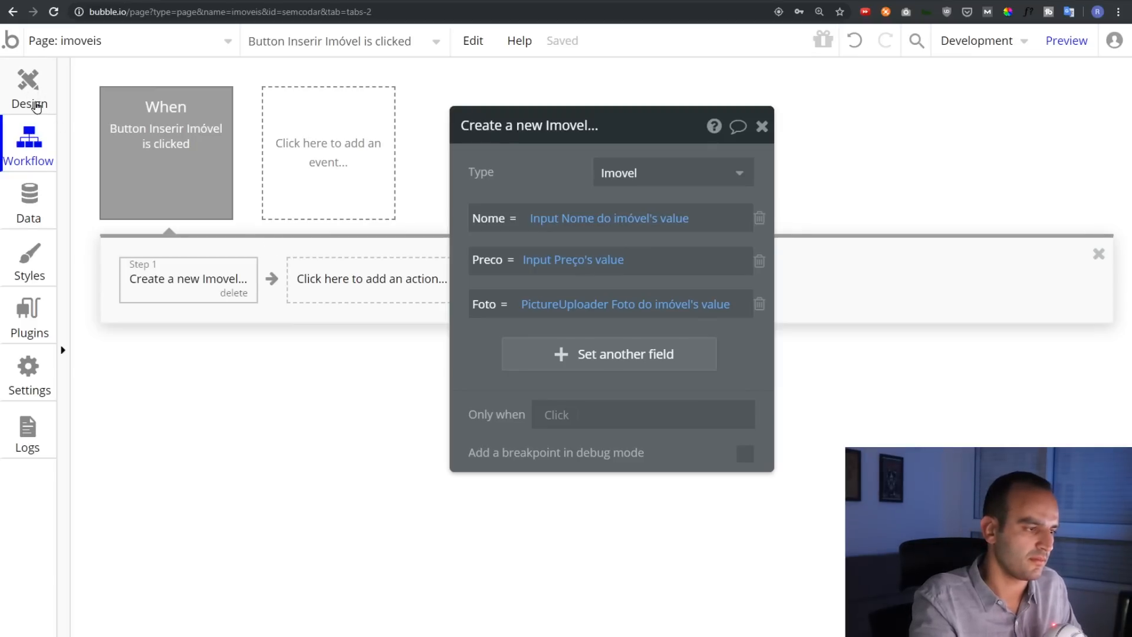
click(30, 94)
click(539, 382)
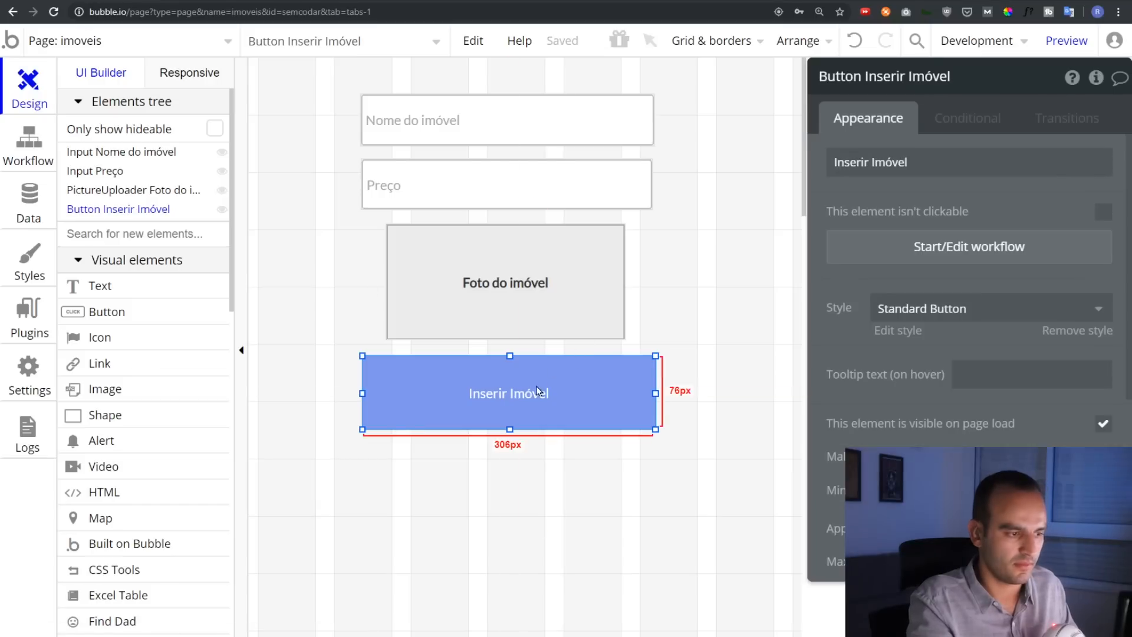
Confirm the All Imovels data table is empty, then preview the imoveis page
click(29, 200)
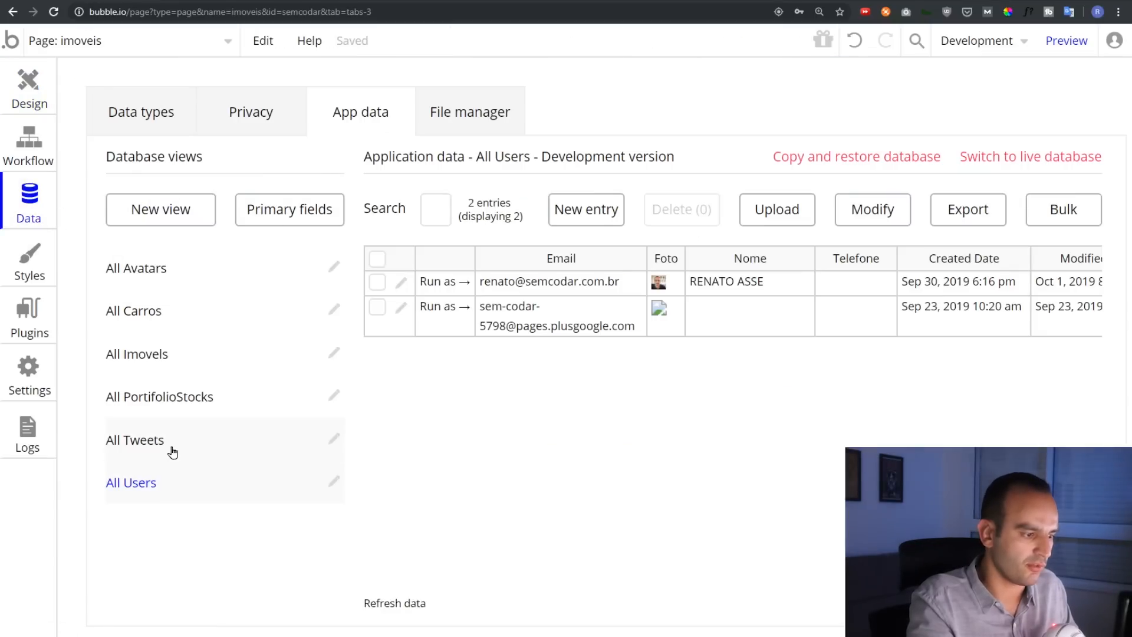
click(149, 354)
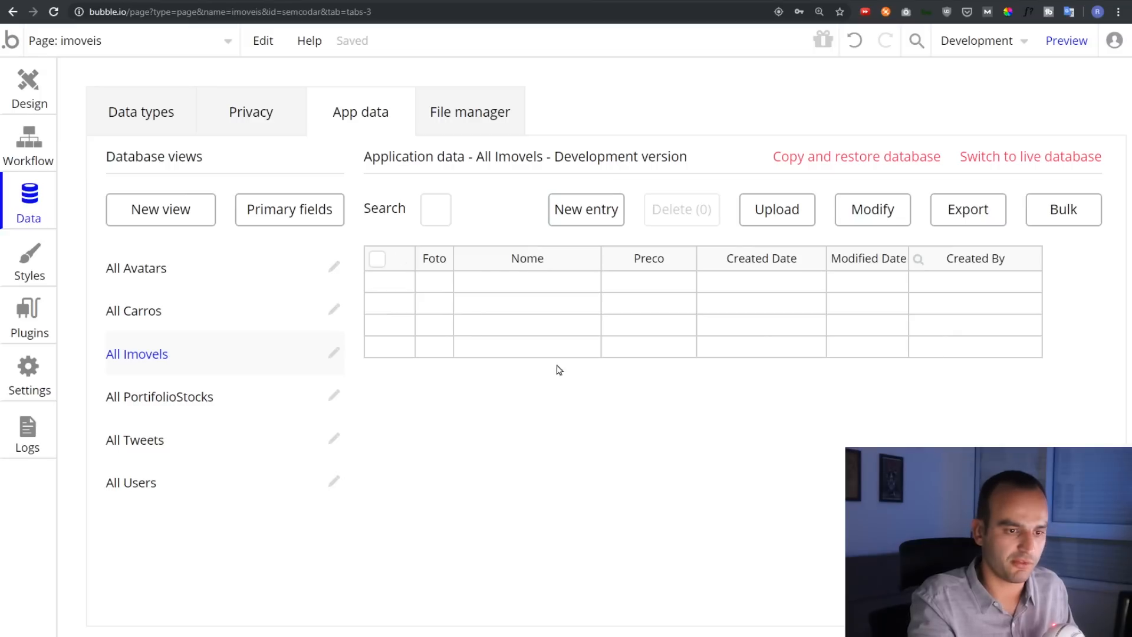
click(1049, 42)
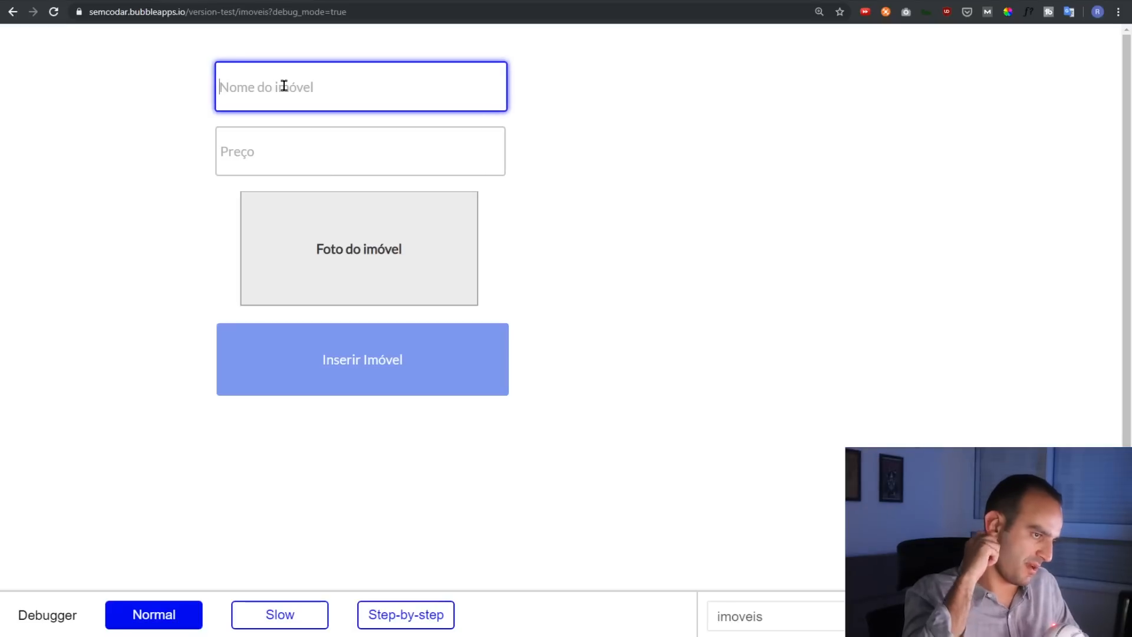
Enter the property name Mansão em Miami and the price 2.500.000 in the form
text(Mansão em Miami)
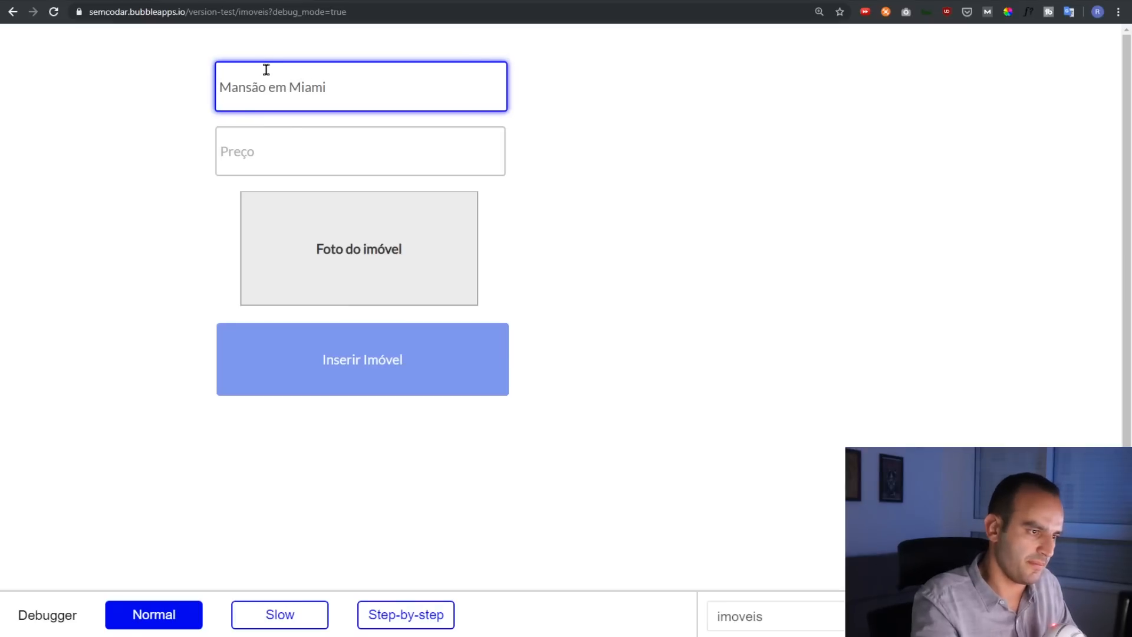
click(296, 147)
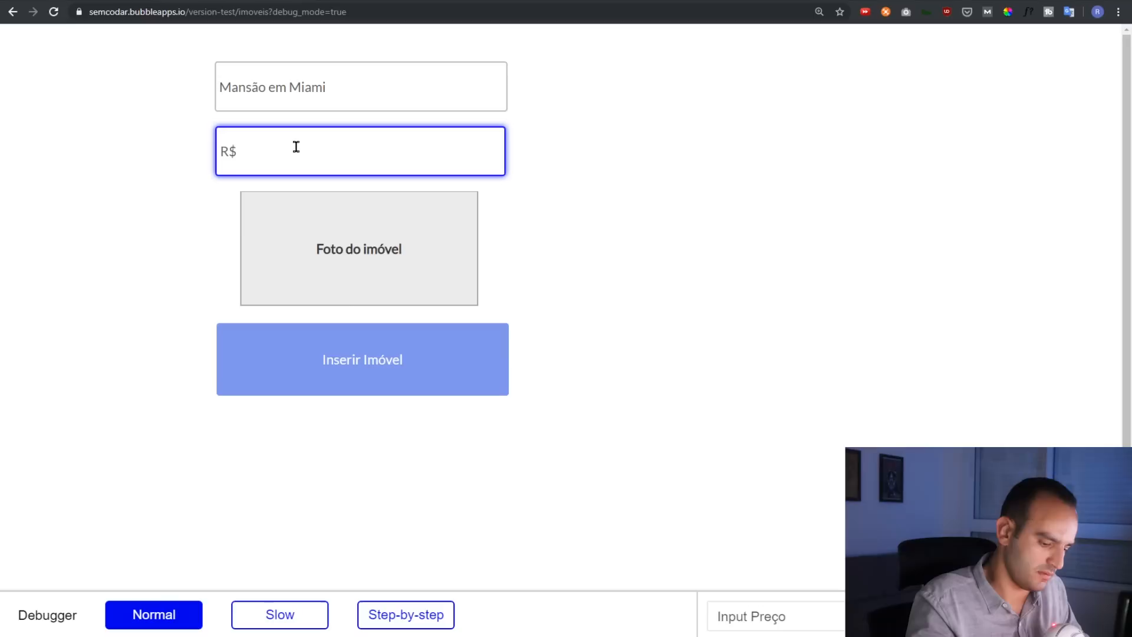
text(2.500.000)
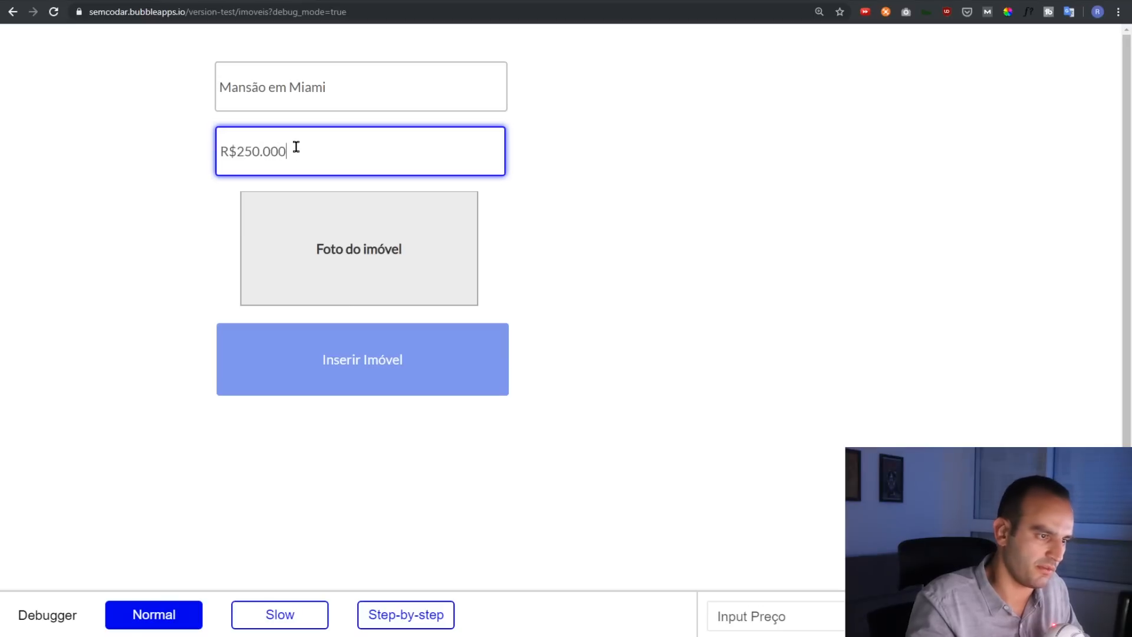
Upload the first house photo from the imoveis folder, insert the property, and return to the editor
click(315, 244)
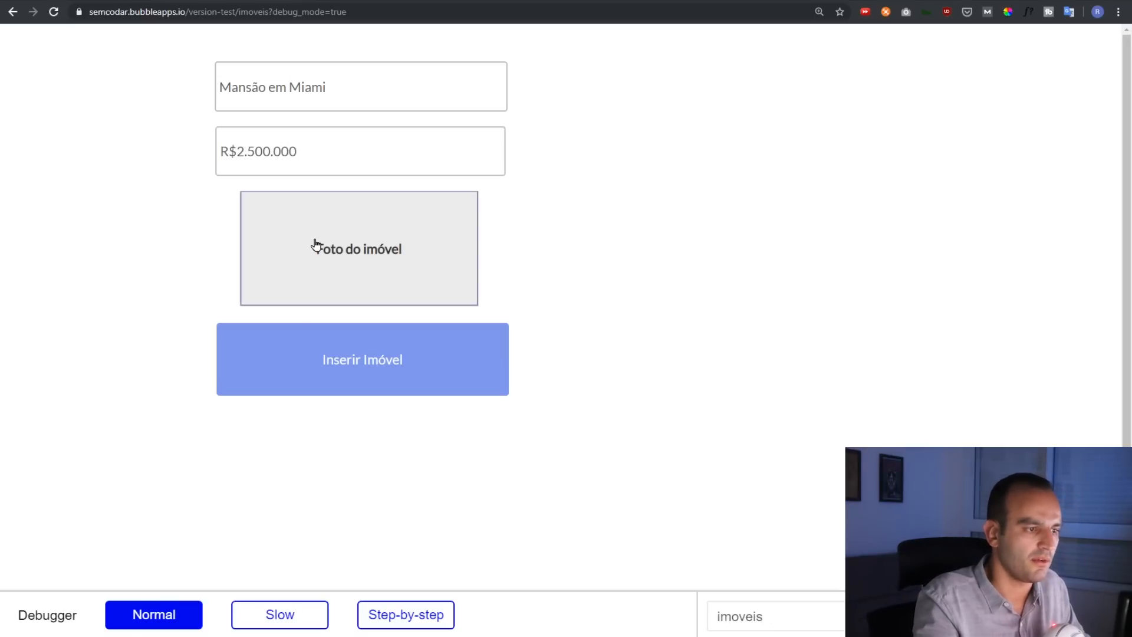
click(307, 244)
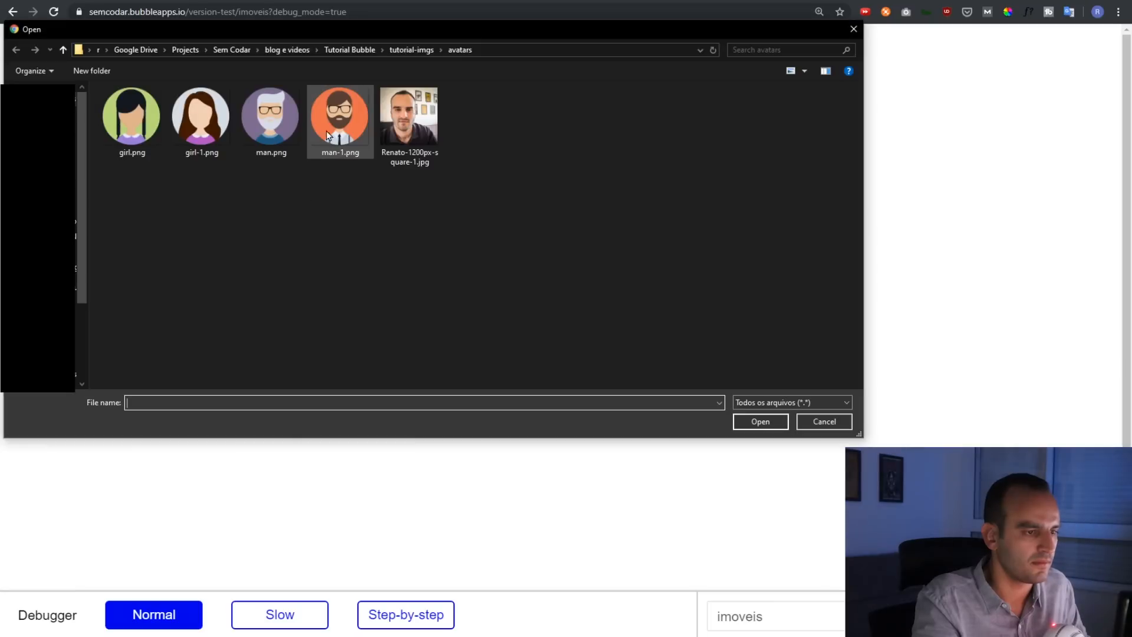
click(404, 50)
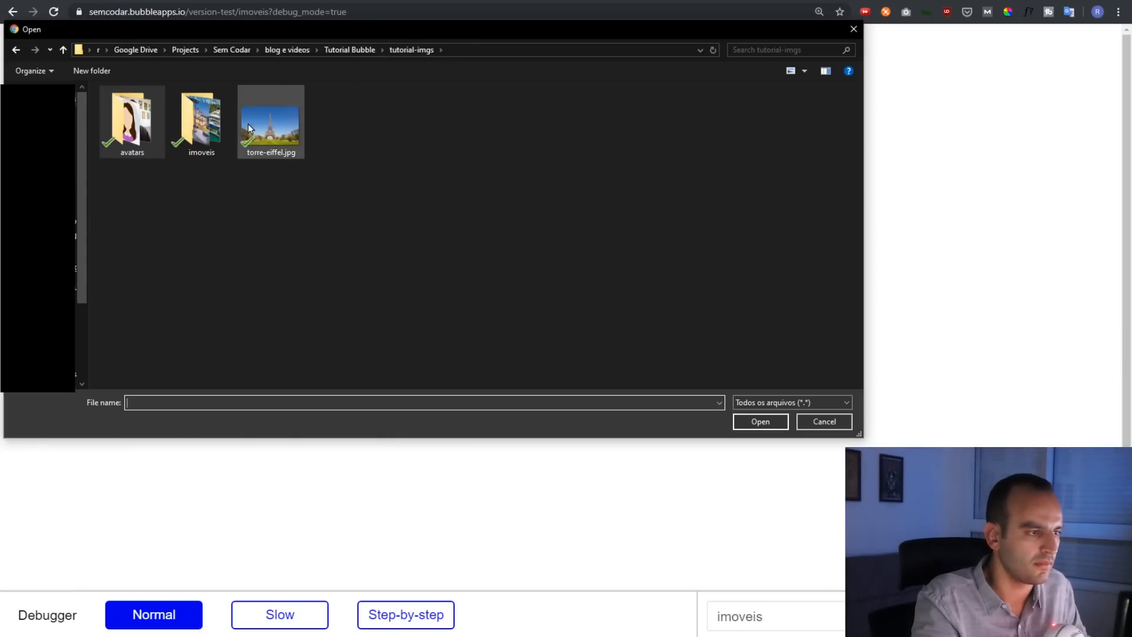
drag(218, 34, 115, 35)
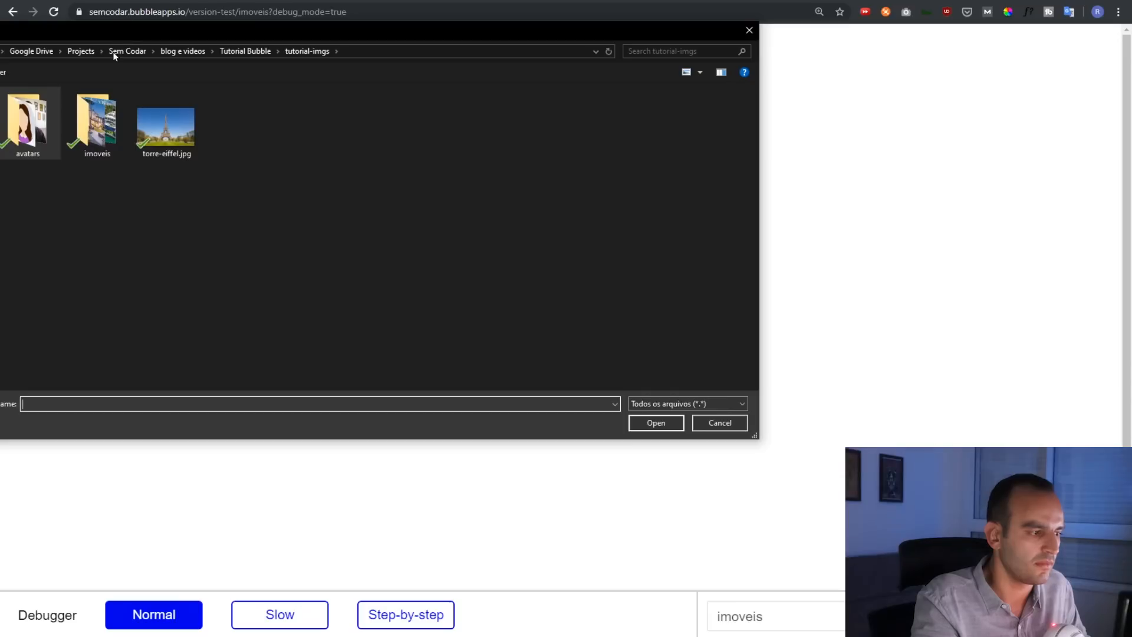
double_click(90, 133)
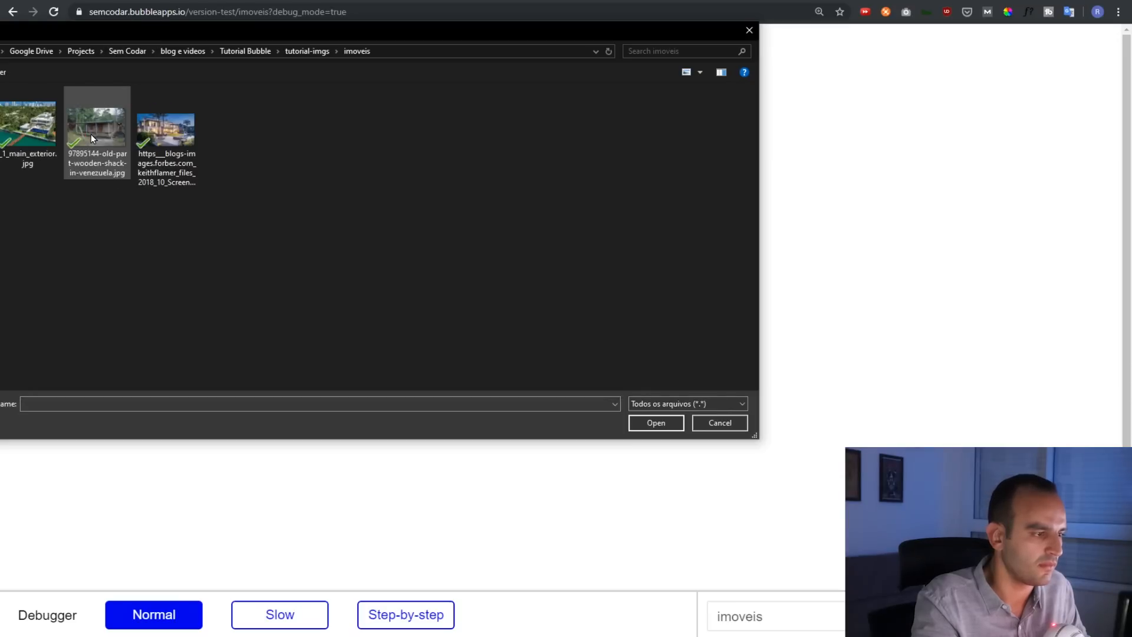
double_click(23, 150)
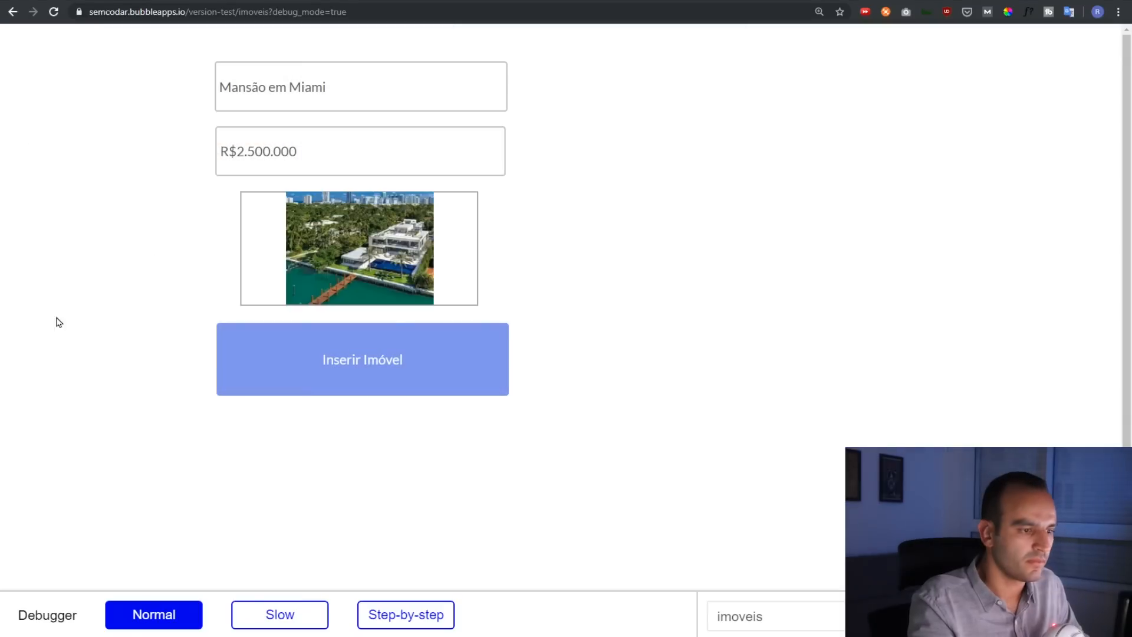
click(369, 366)
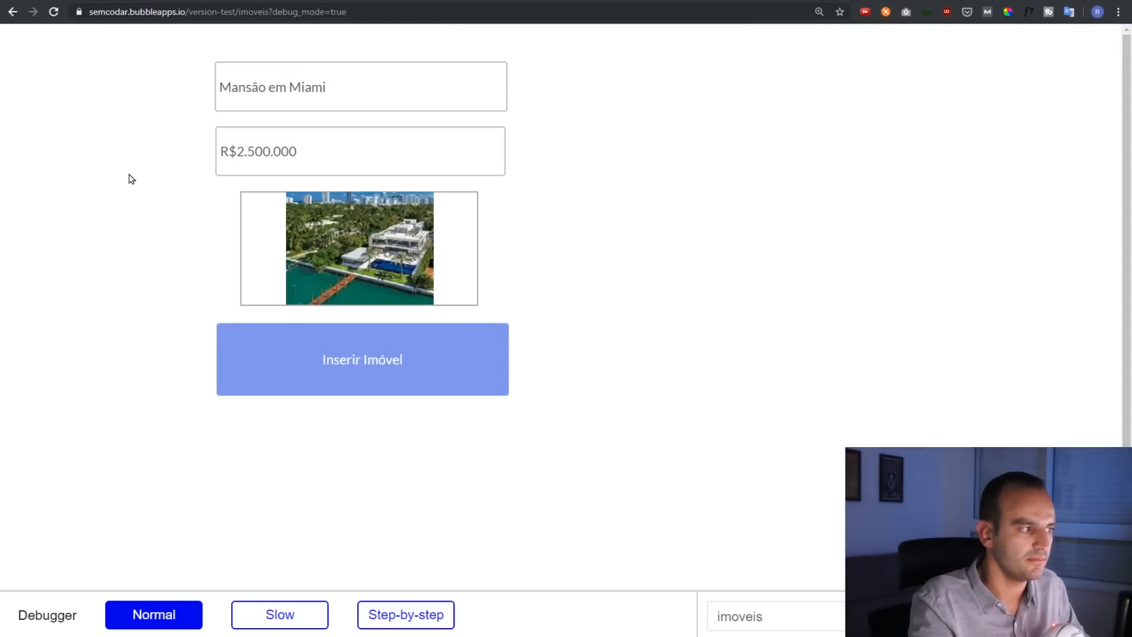
click(109, 2)
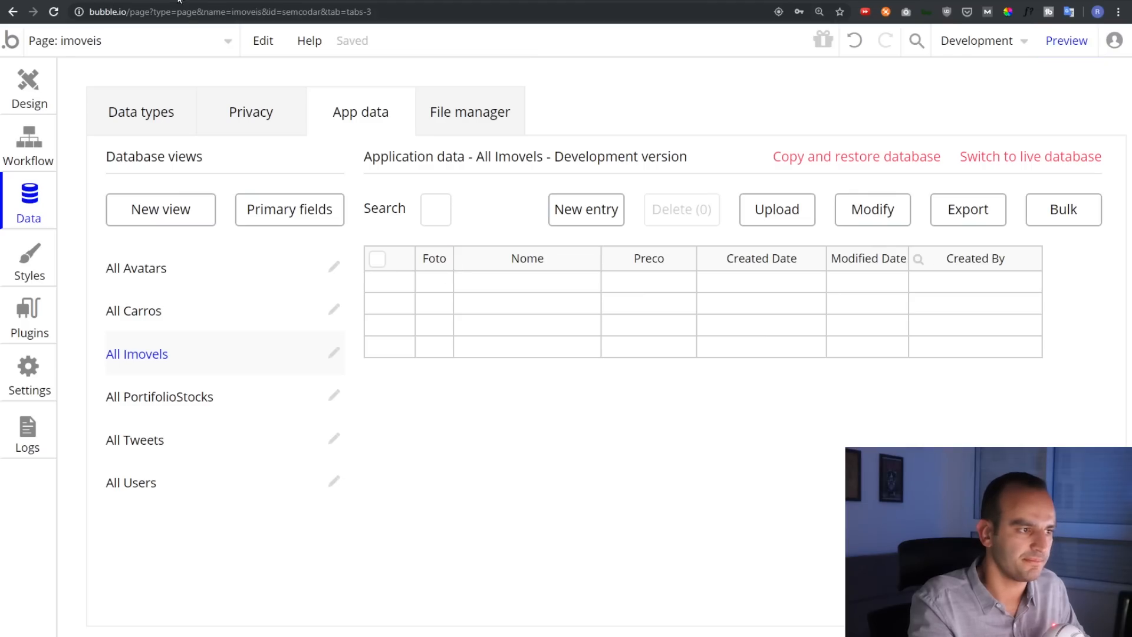
Refresh App data via All Carros and All Imovels to reveal the Mansão em Miami record
click(190, 318)
click(197, 358)
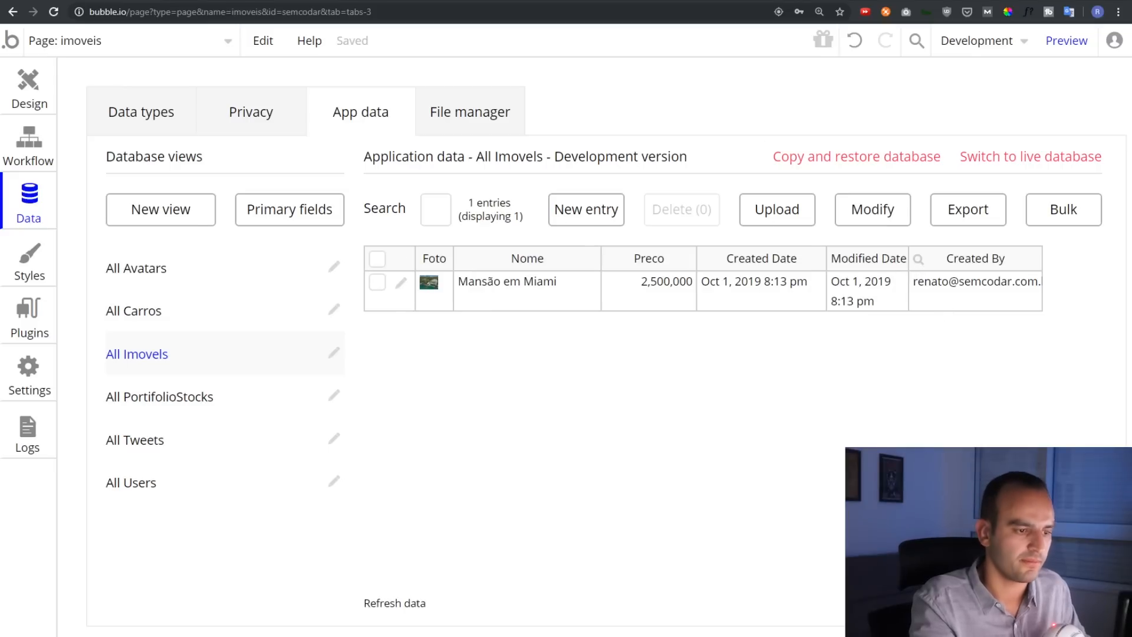
click(34, 89)
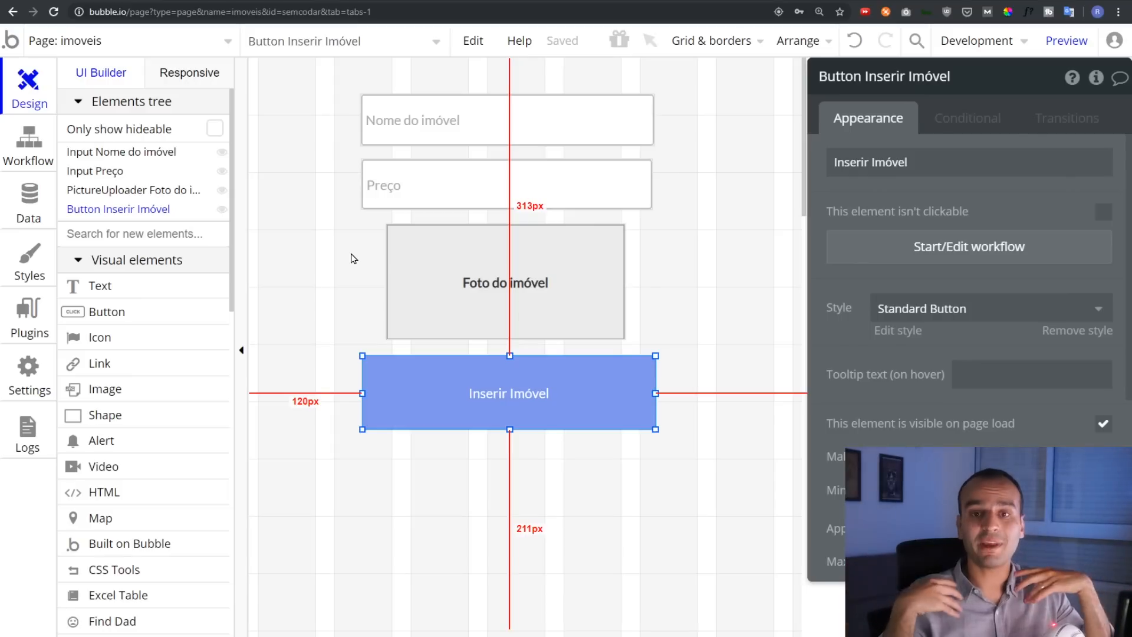
click(29, 198)
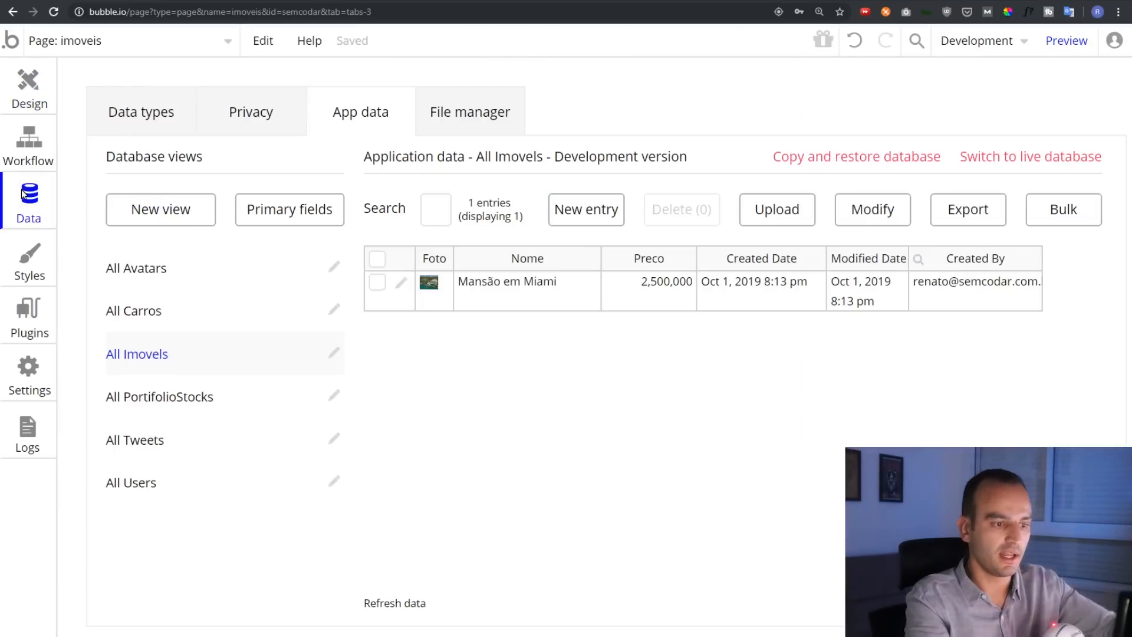
Draw a Repeating Group from the Containers palette below the Inserir Imóvel button
click(9, 77)
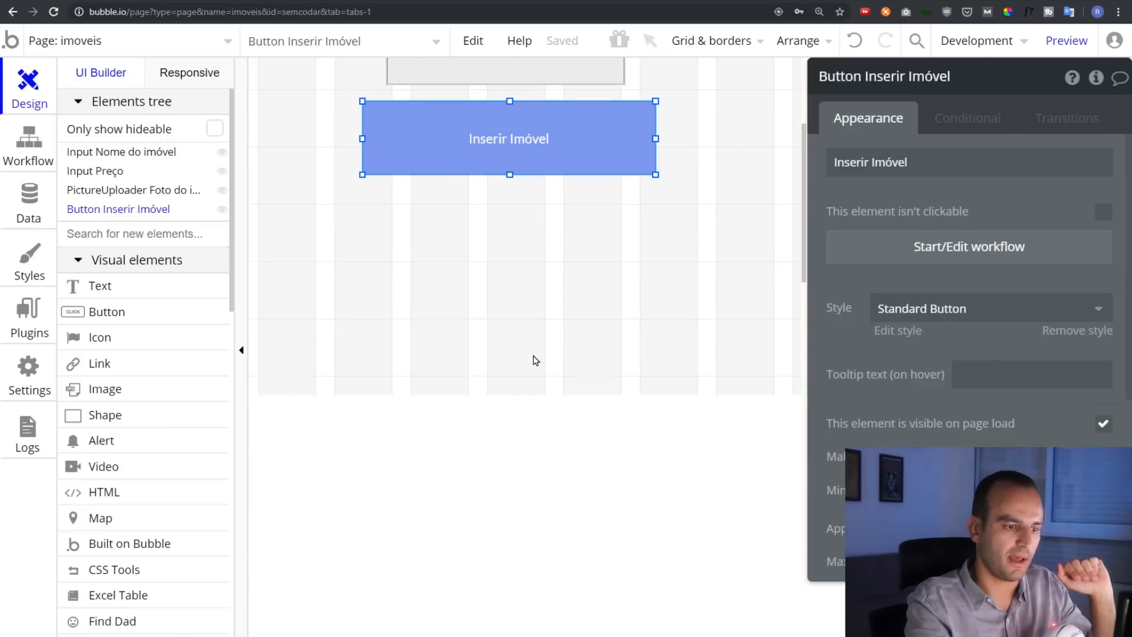
click(536, 365)
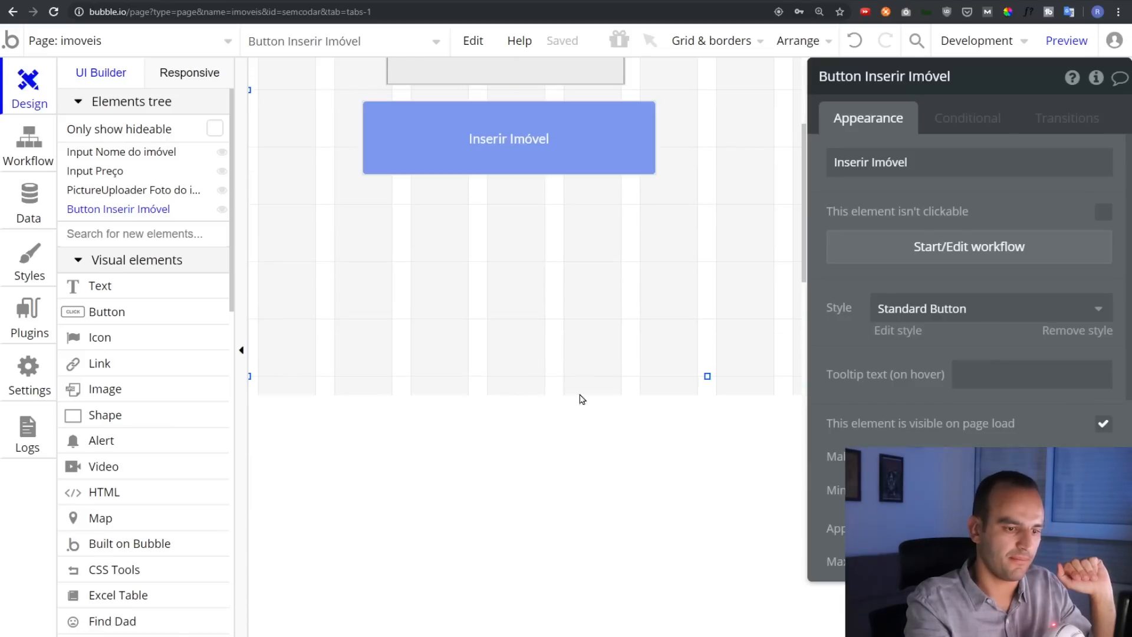
click(704, 383)
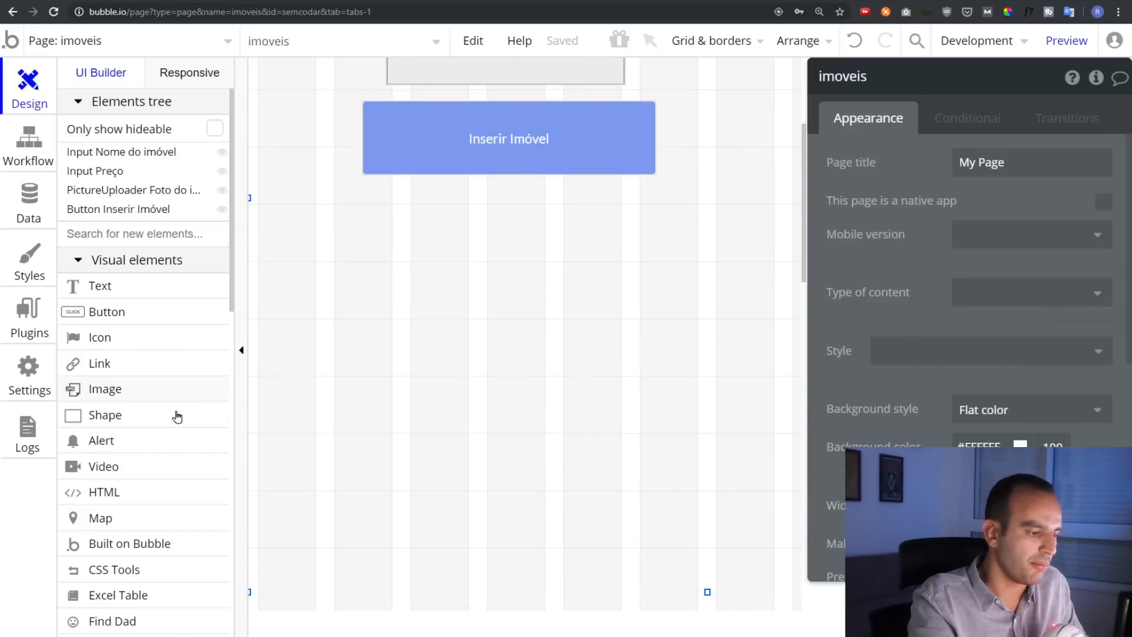
scroll(177, 405, down, 6)
scroll(178, 431, down, 2)
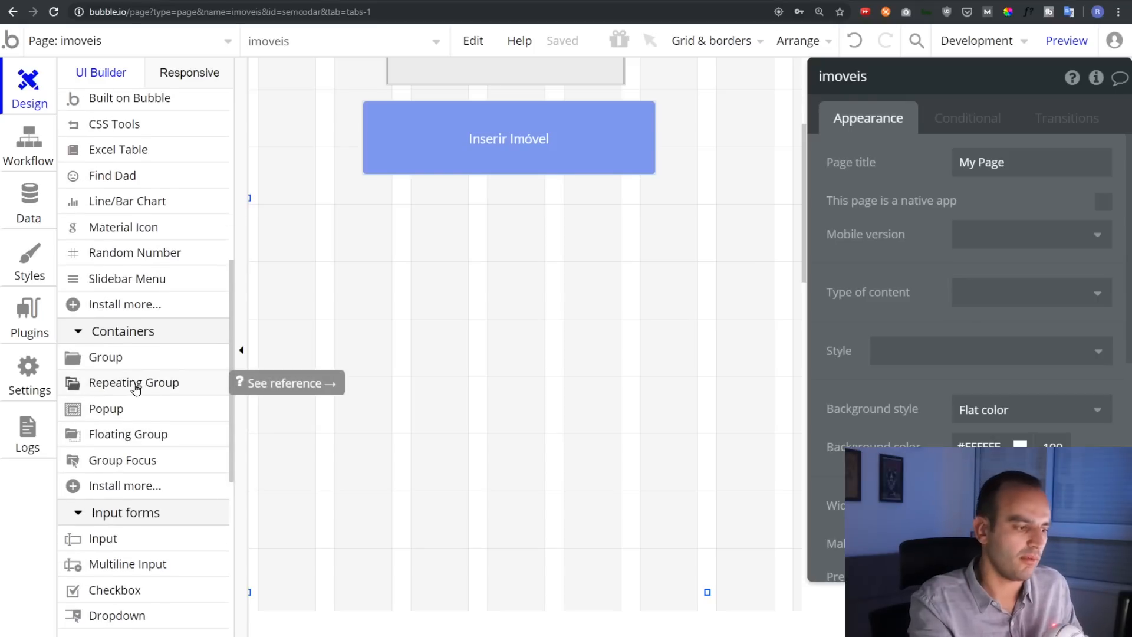
click(135, 384)
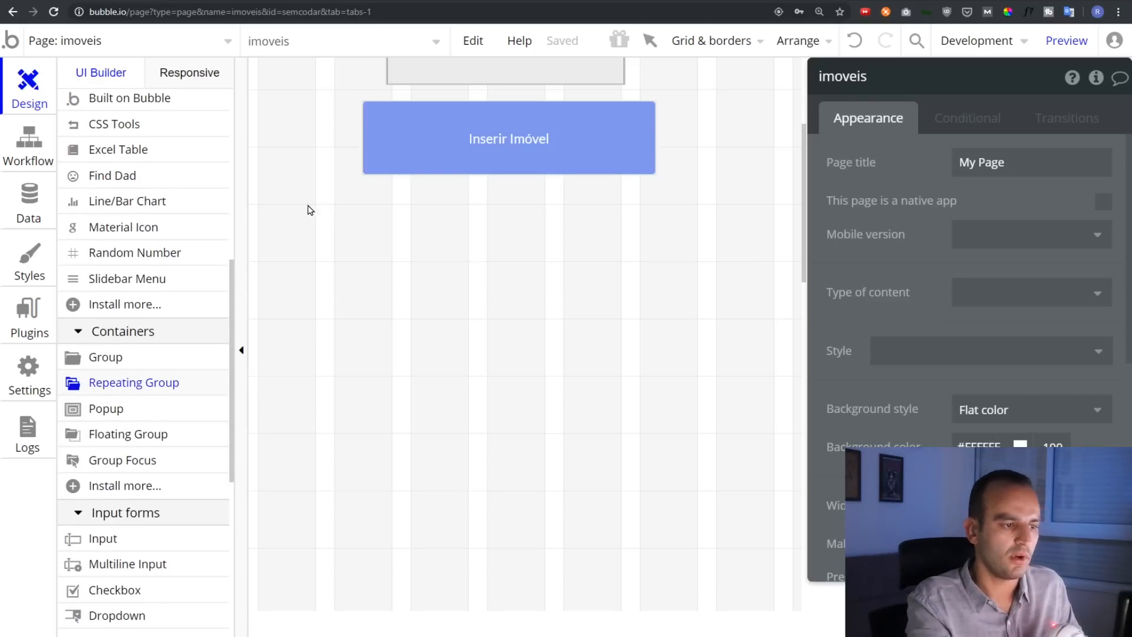
drag(309, 205, 745, 557)
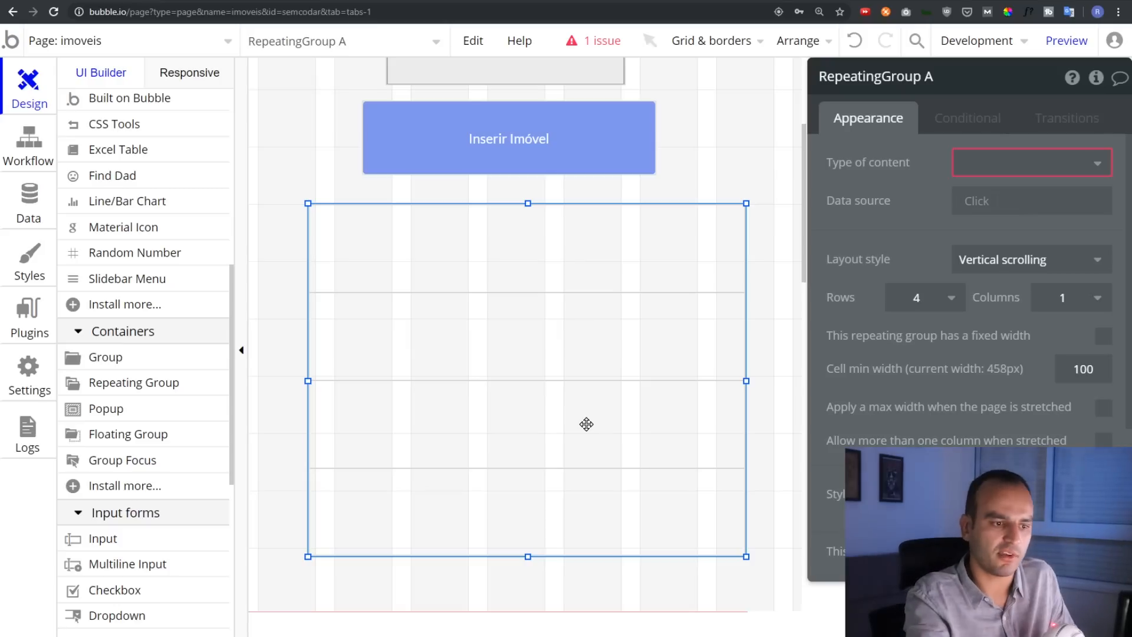
Hide the canvas grid
click(729, 52)
click(651, 78)
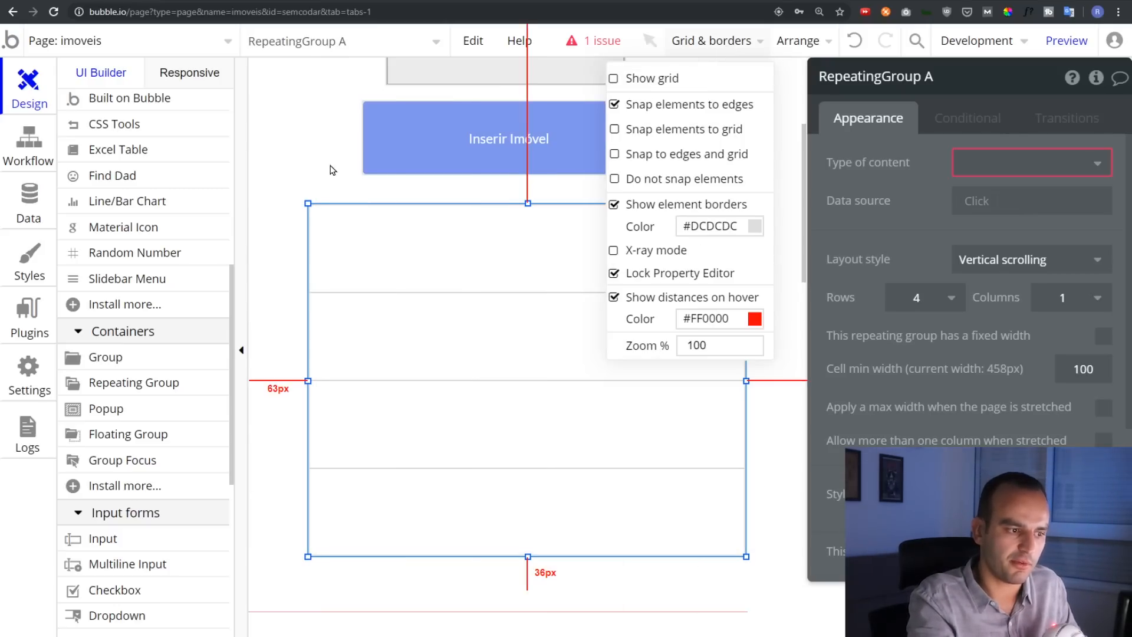
click(289, 173)
Set the repeating group to 2 rows and resize its height
click(446, 353)
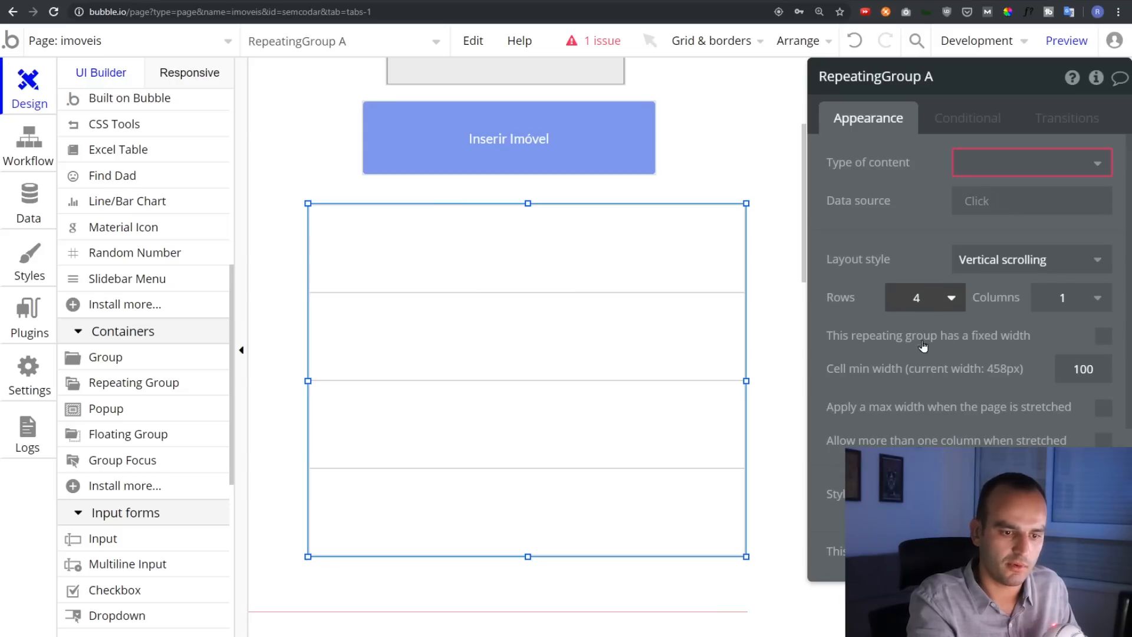
click(920, 298)
click(919, 358)
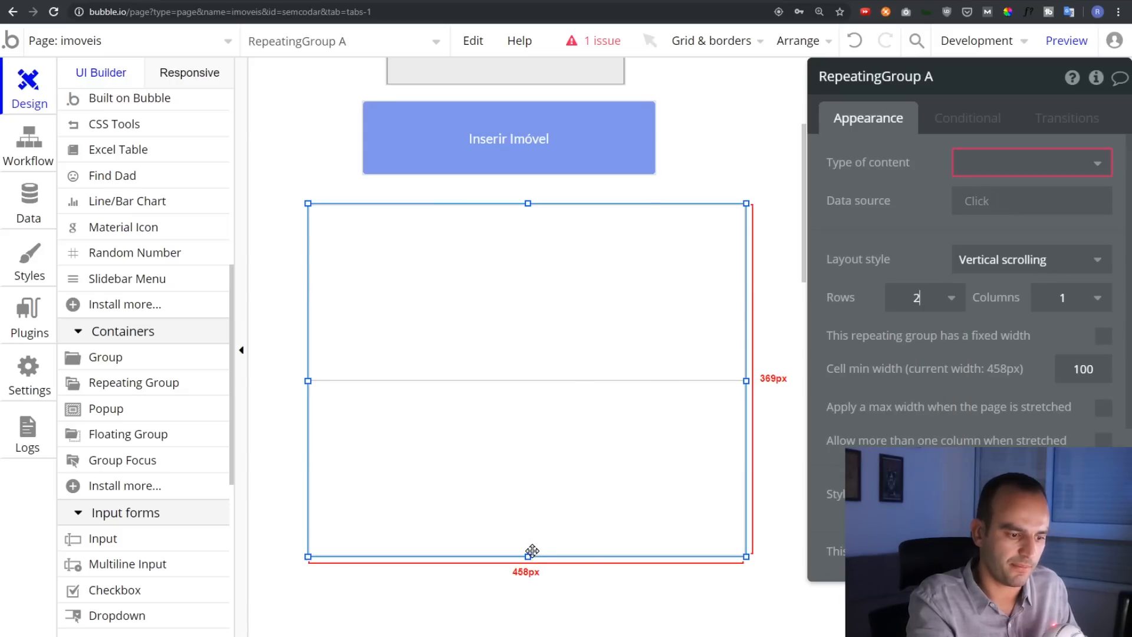
drag(527, 505, 527, 504)
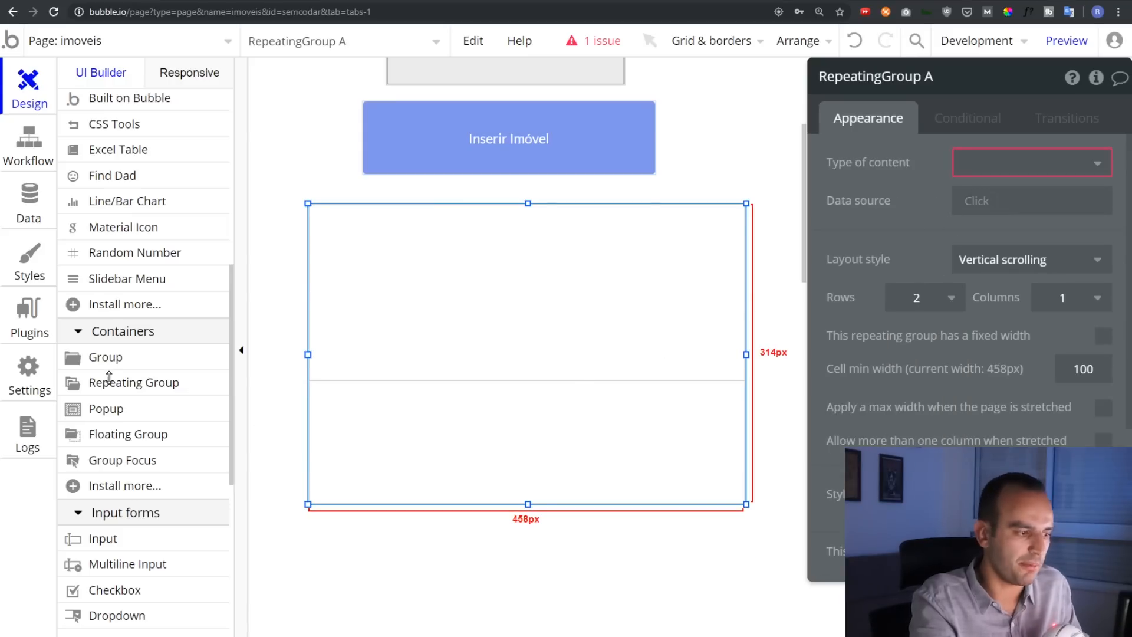
drag(110, 377, 111, 379)
scroll(112, 384, up, 3)
drag(528, 380, 540, 543)
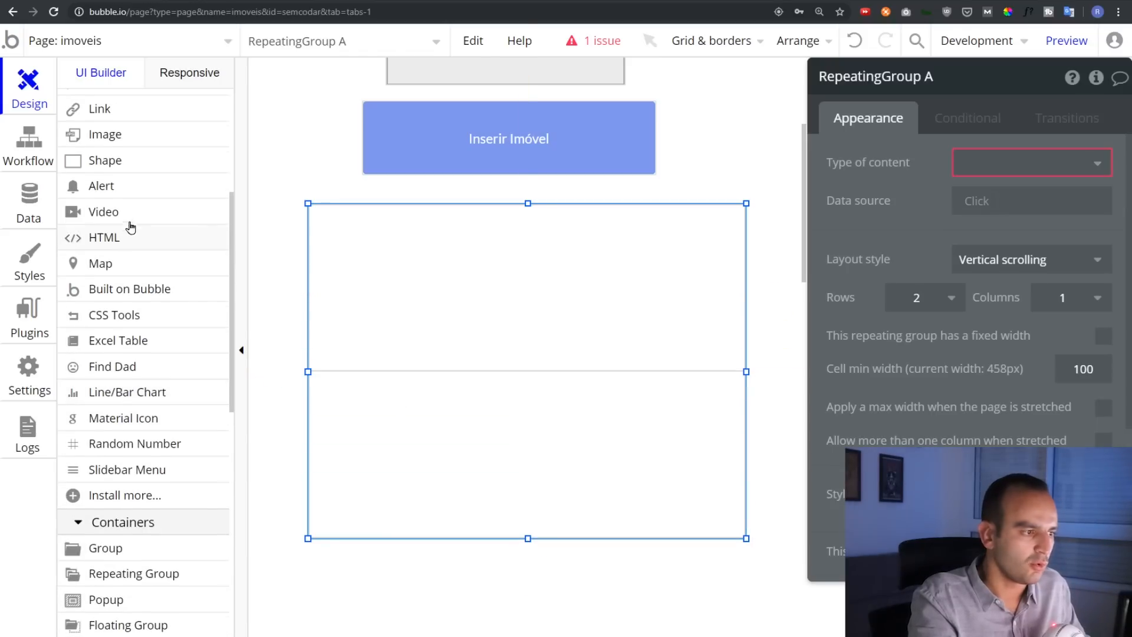
scroll(124, 223, up, 5)
scroll(124, 310, down, 2)
Draw a text element in the first cell reading Teste, then reselect the repeating group
click(112, 184)
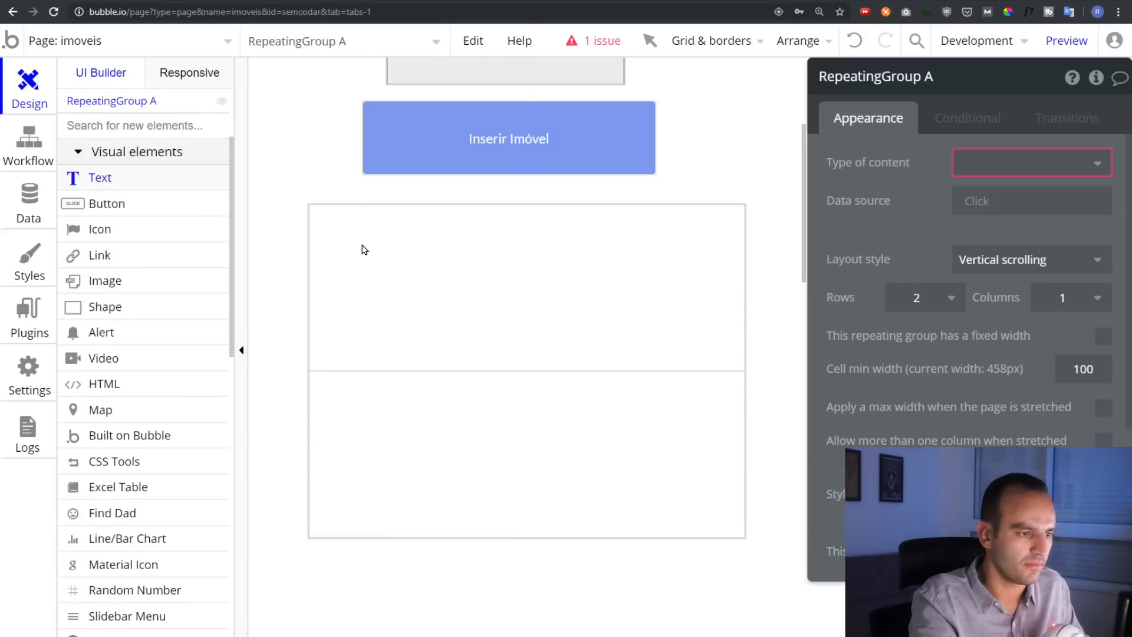
drag(319, 213, 728, 267)
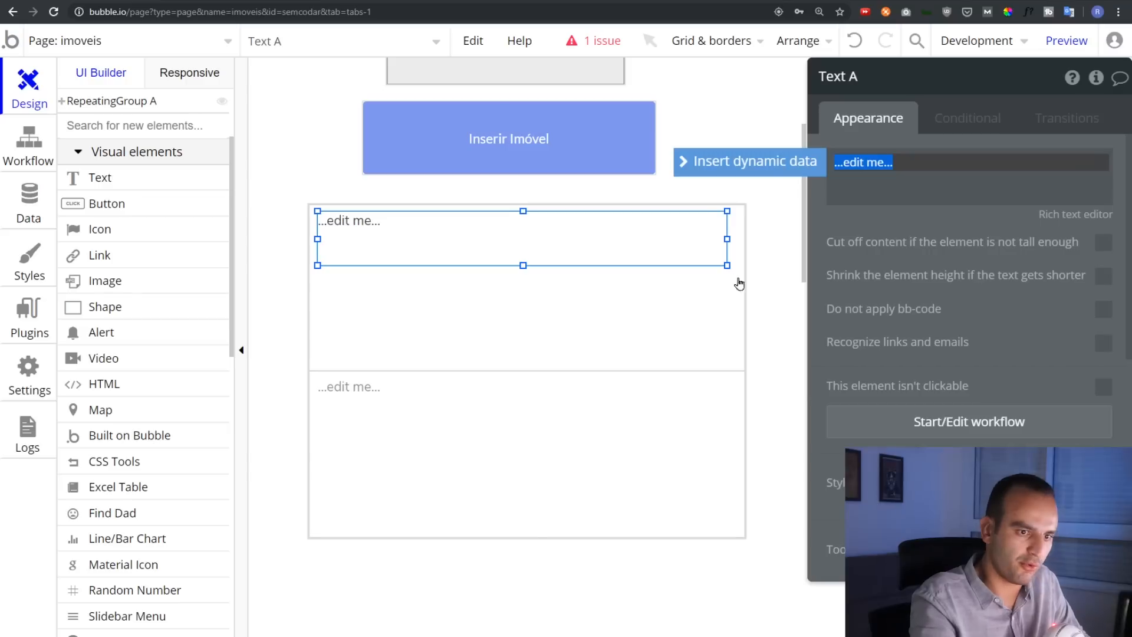
key(BackSpace)
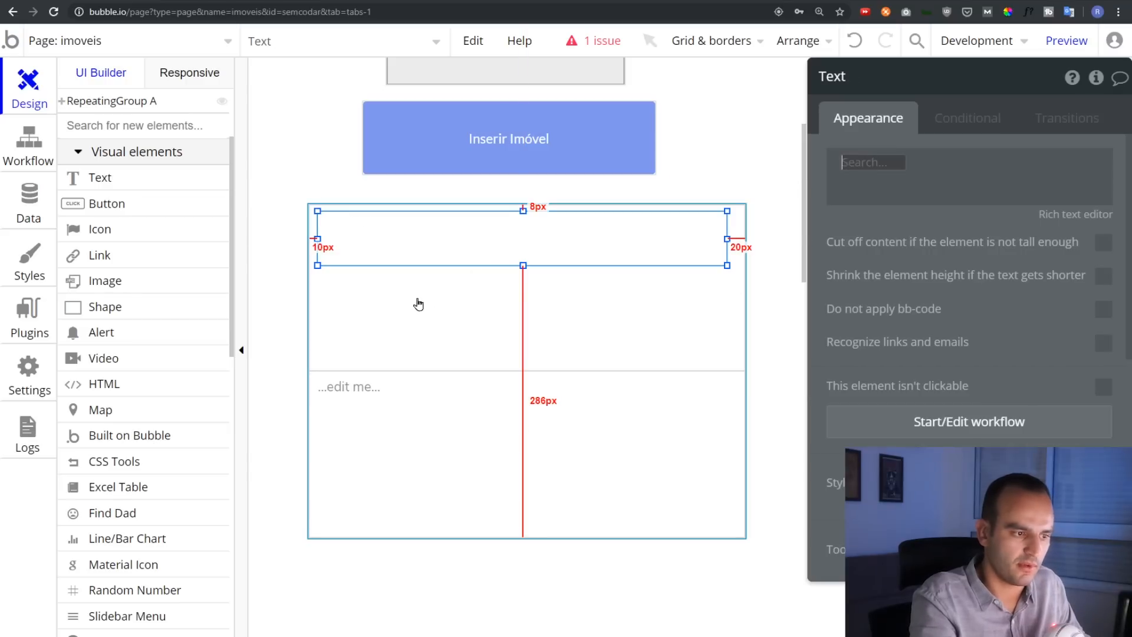
click(960, 166)
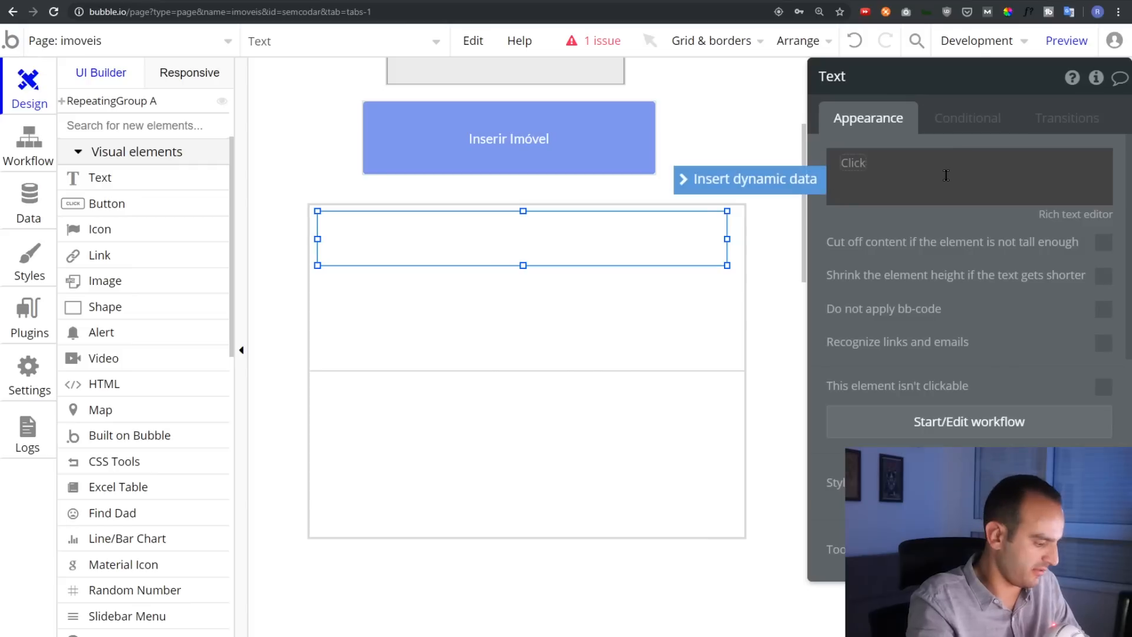
click(782, 260)
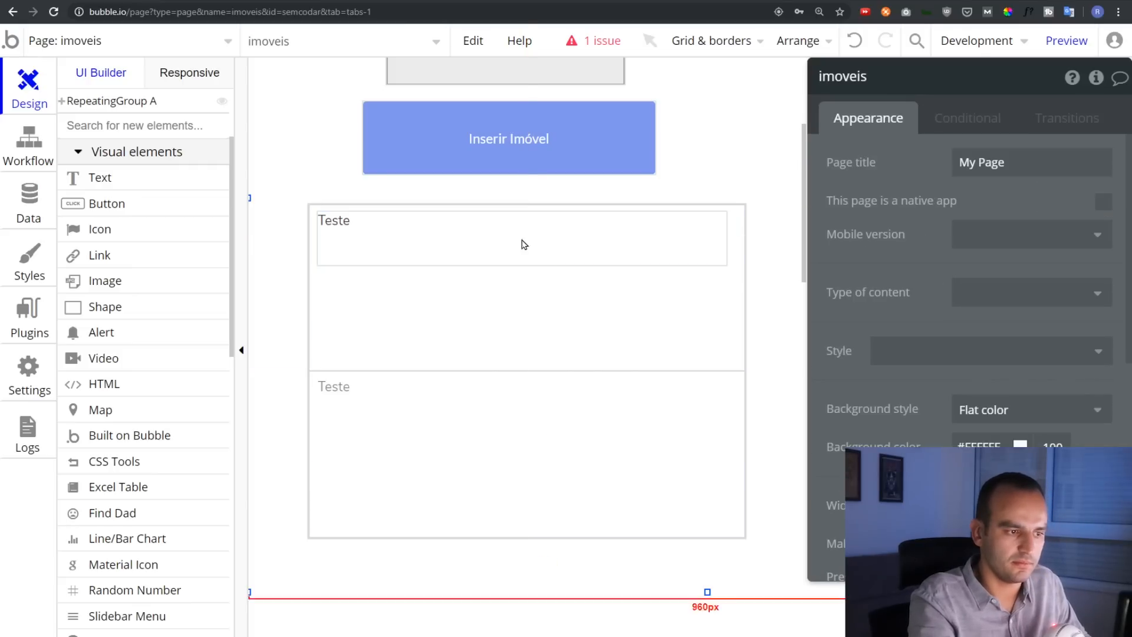
click(366, 240)
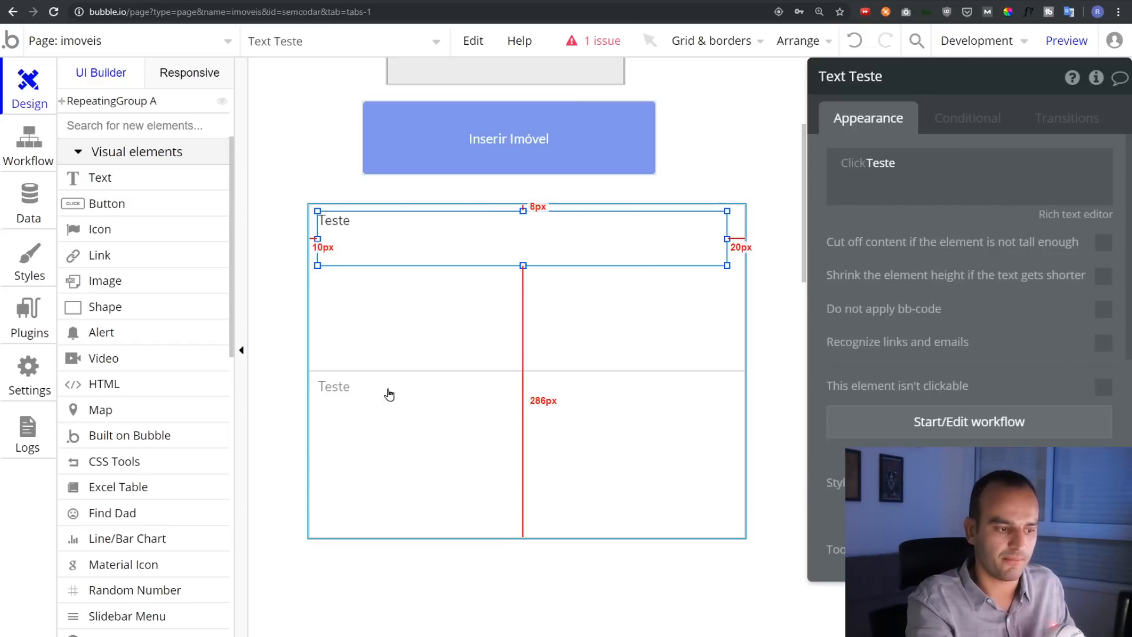
click(414, 413)
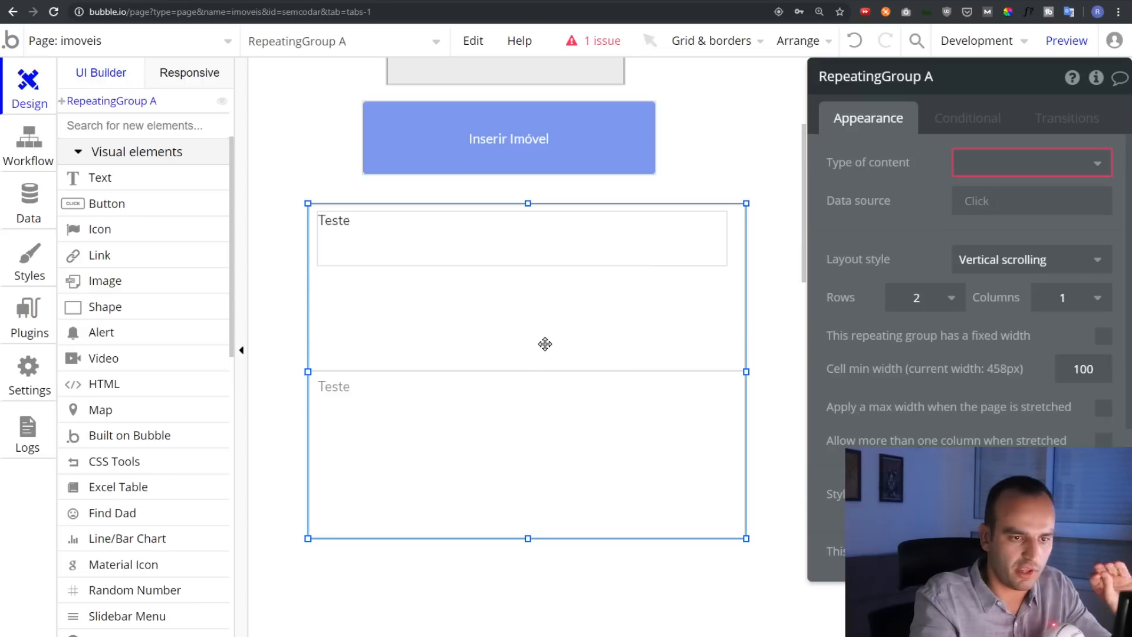
Set content type Imovel, data source Do a search for Imovels, and Full list layout
click(965, 166)
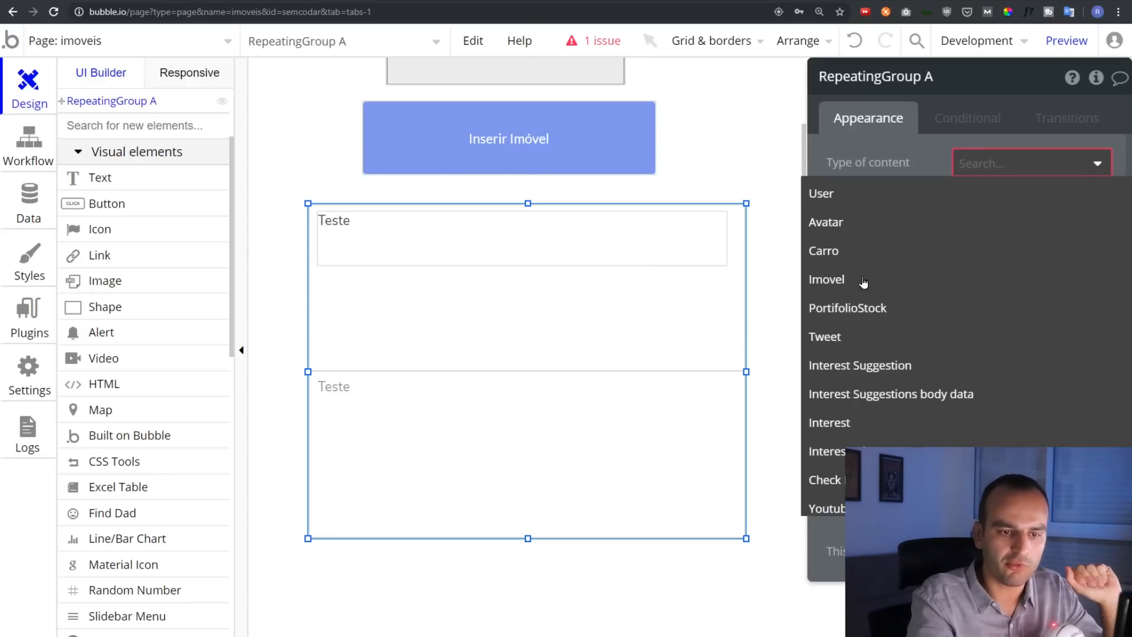
click(864, 280)
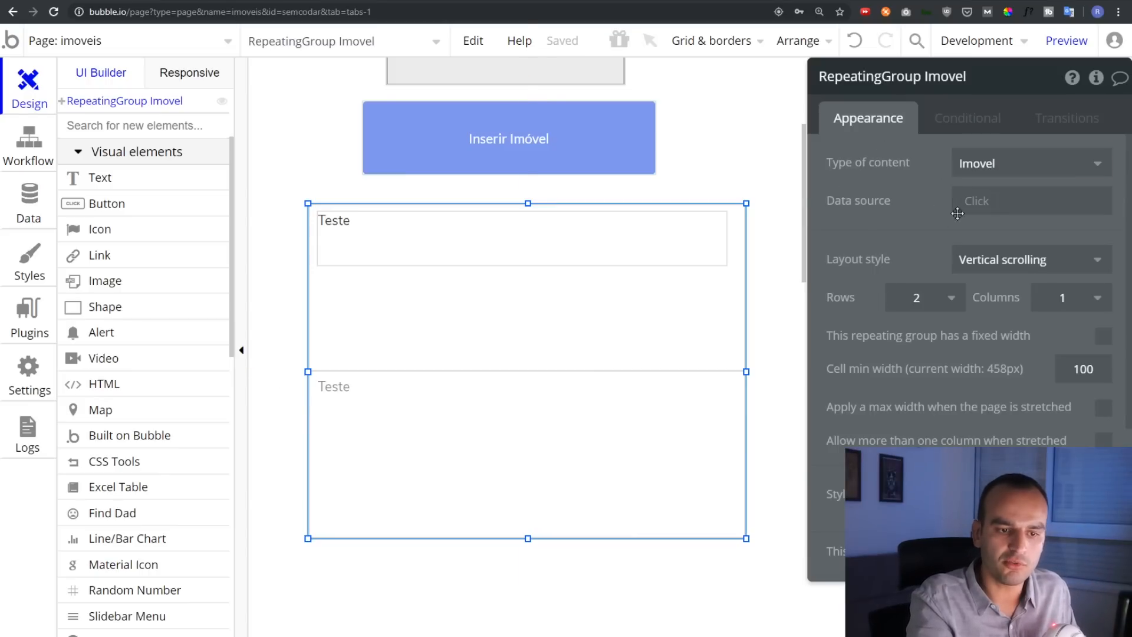
click(982, 201)
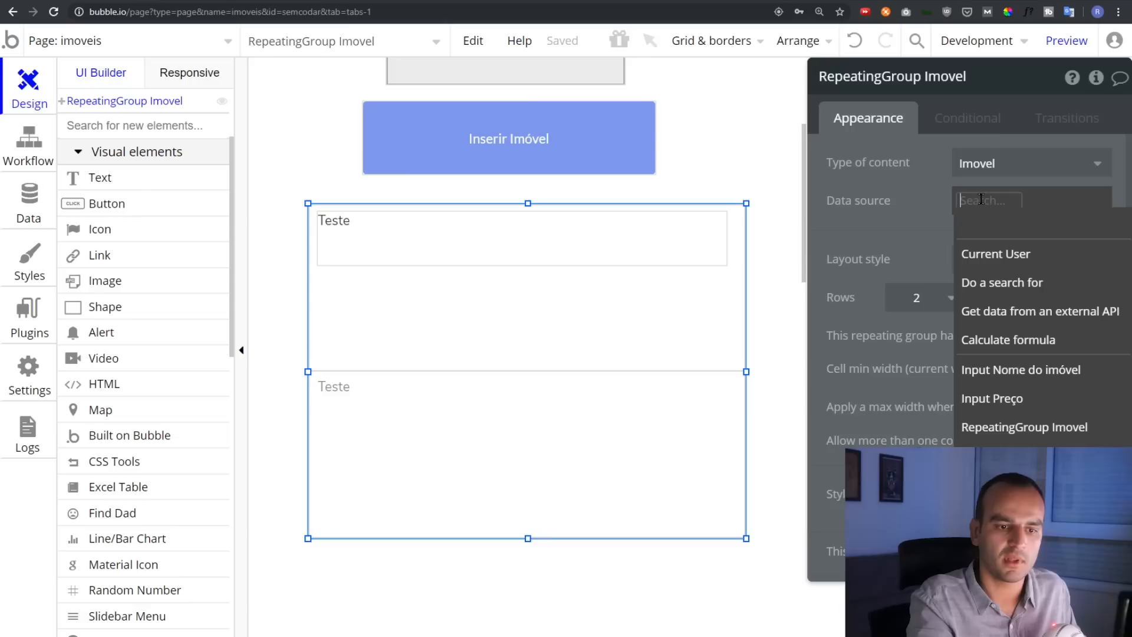
click(1001, 283)
click(684, 124)
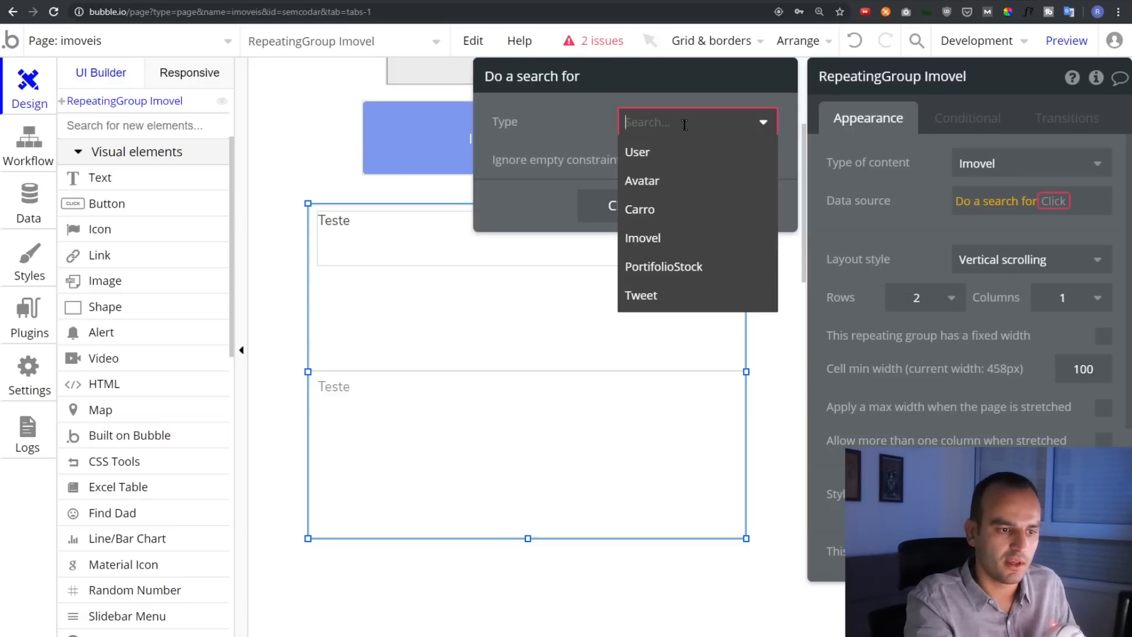
click(668, 242)
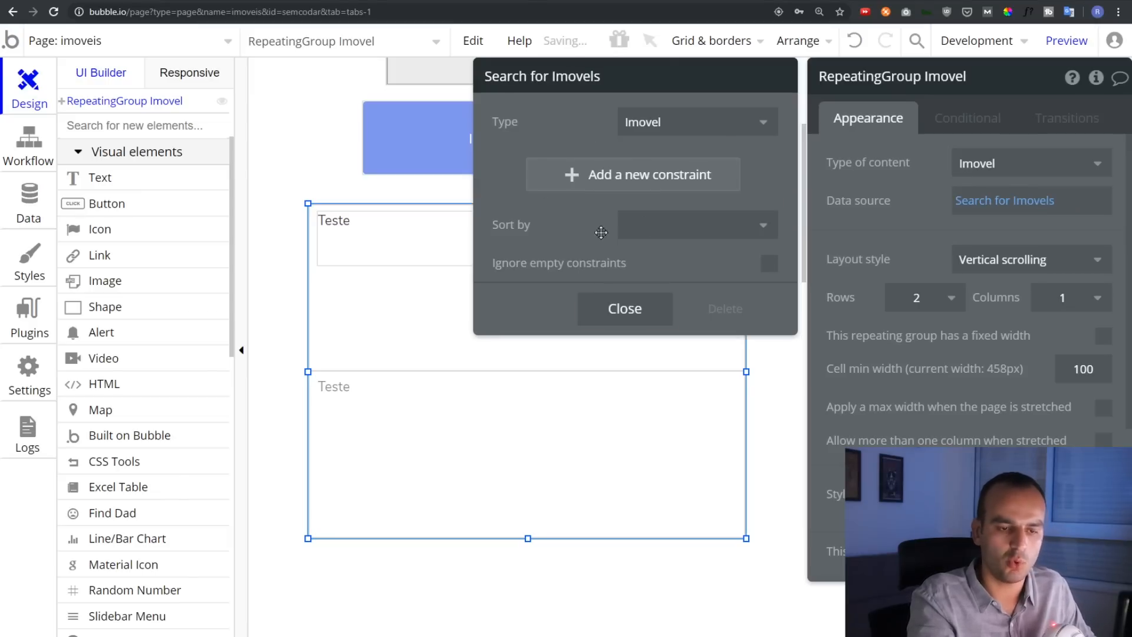
click(1030, 262)
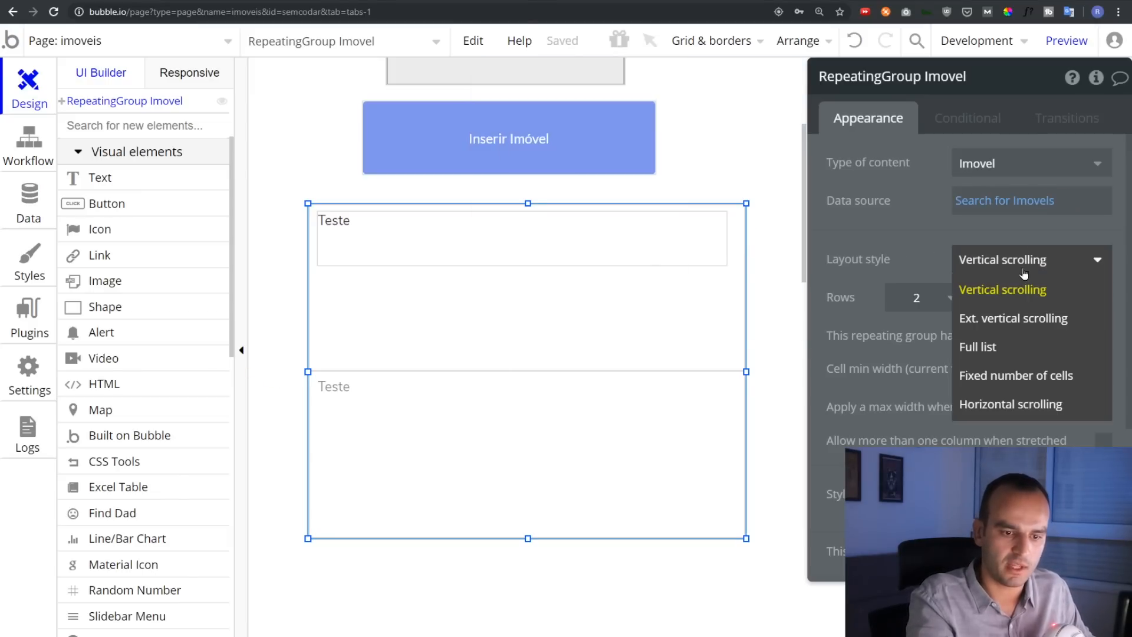
click(1012, 347)
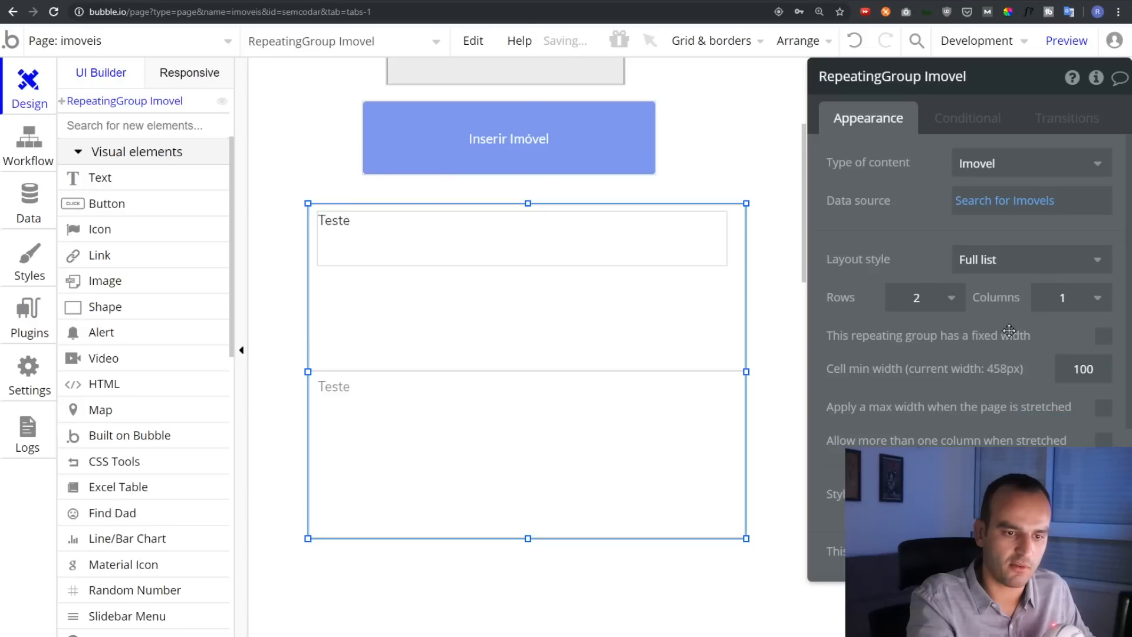
click(452, 241)
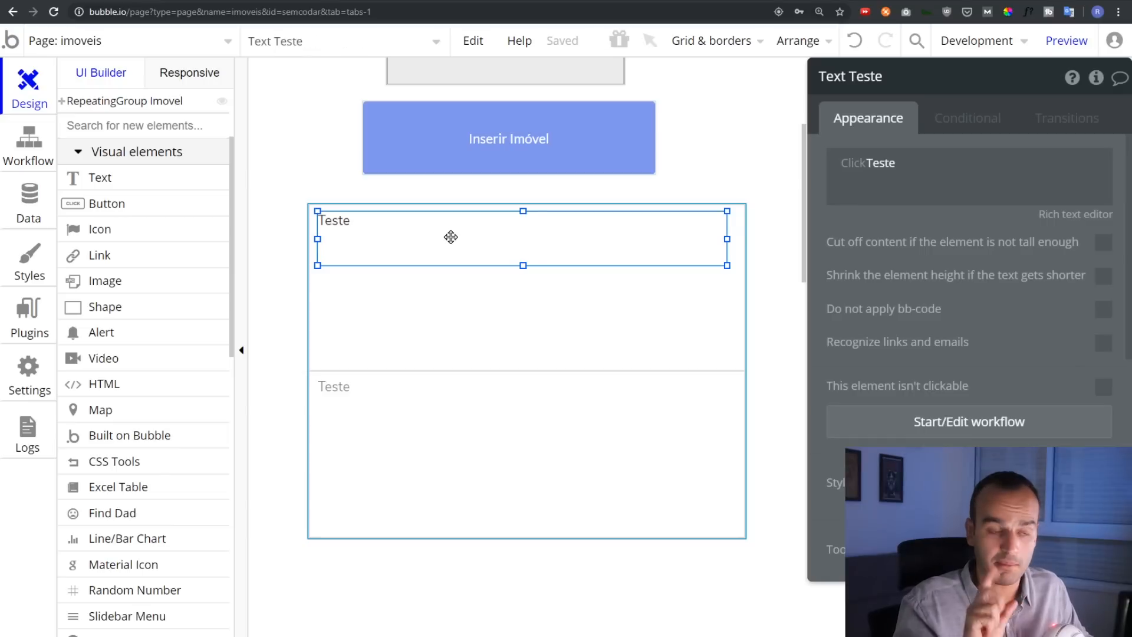
Replace the Teste text with Current cell's Imovel's Nome
double_click(875, 163)
key(BackSpace)
click(749, 178)
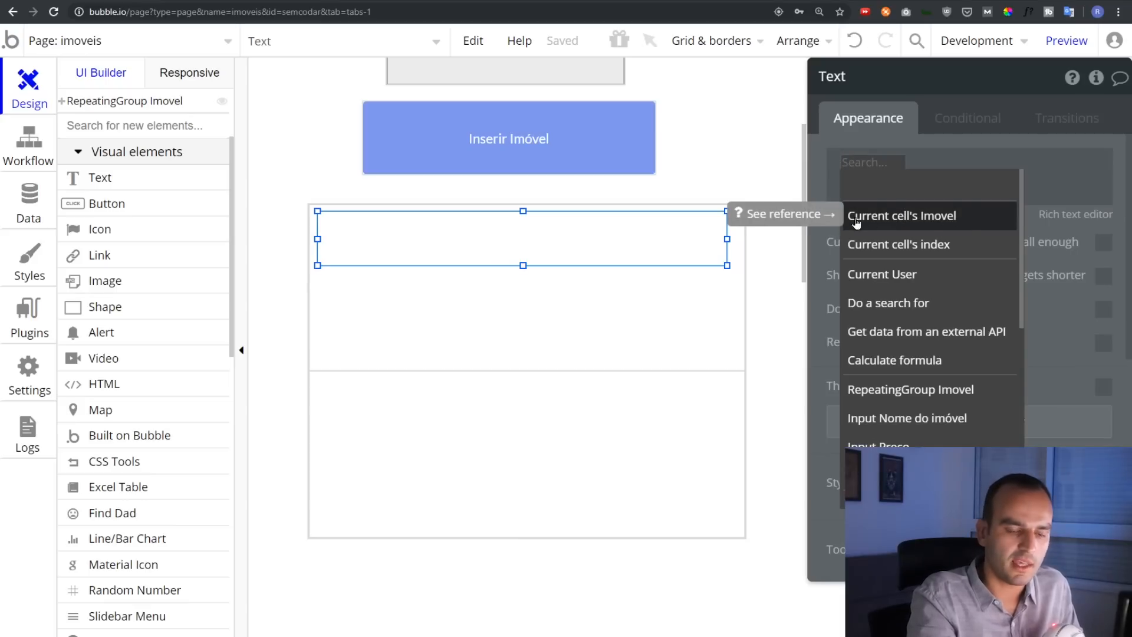
click(919, 230)
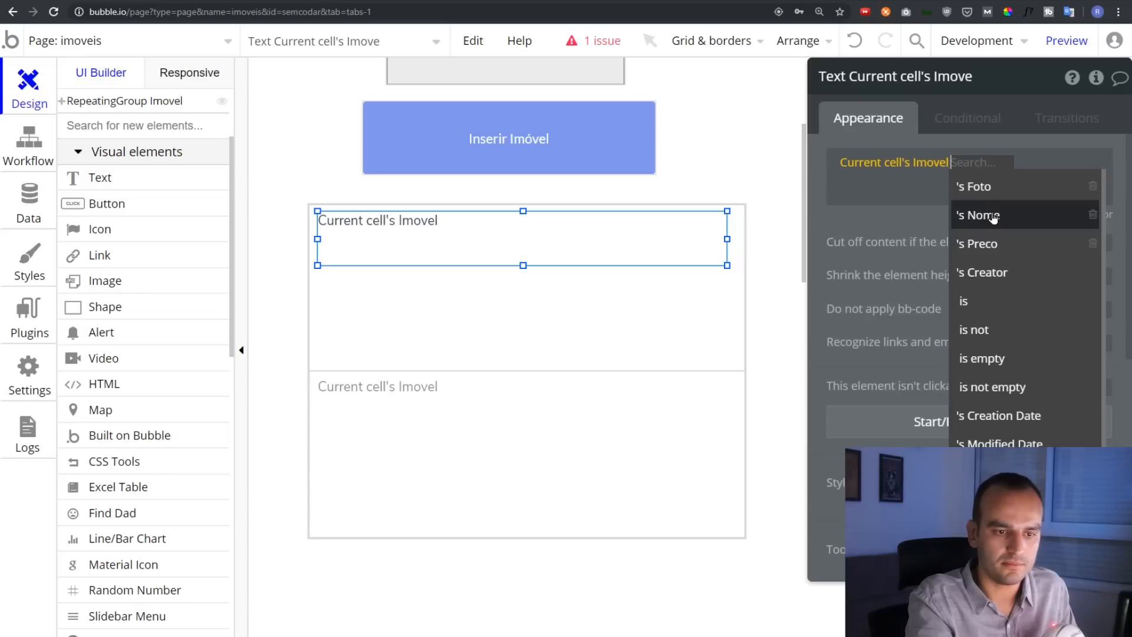
click(1015, 214)
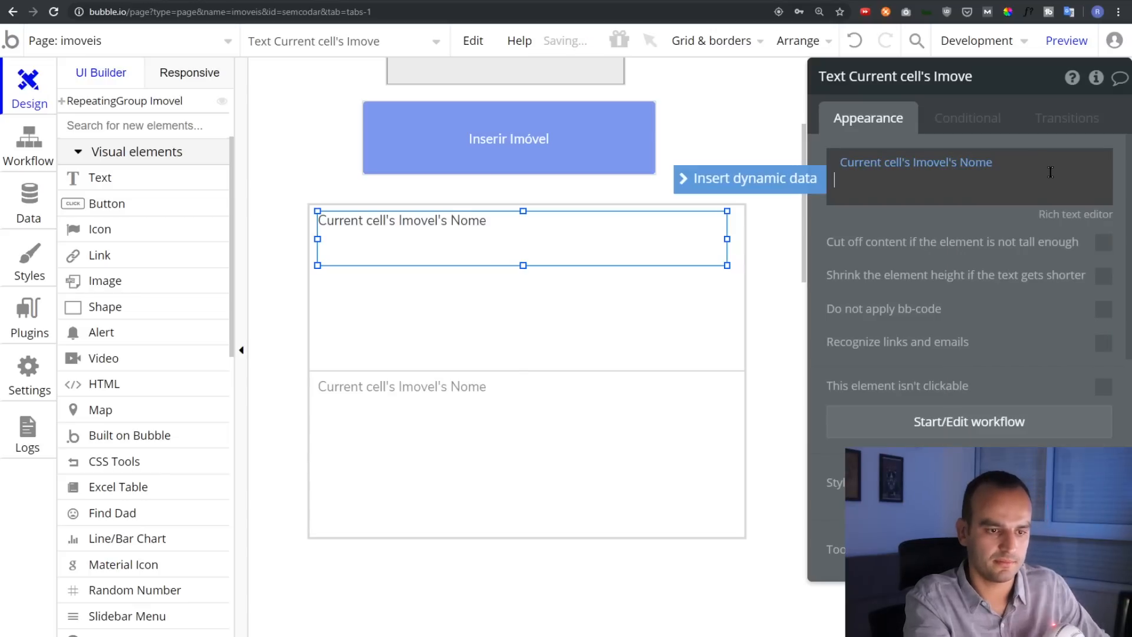
Add Current cell's Imovel's Preco on a second line of the text
key(Return)
key(Return)
click(802, 203)
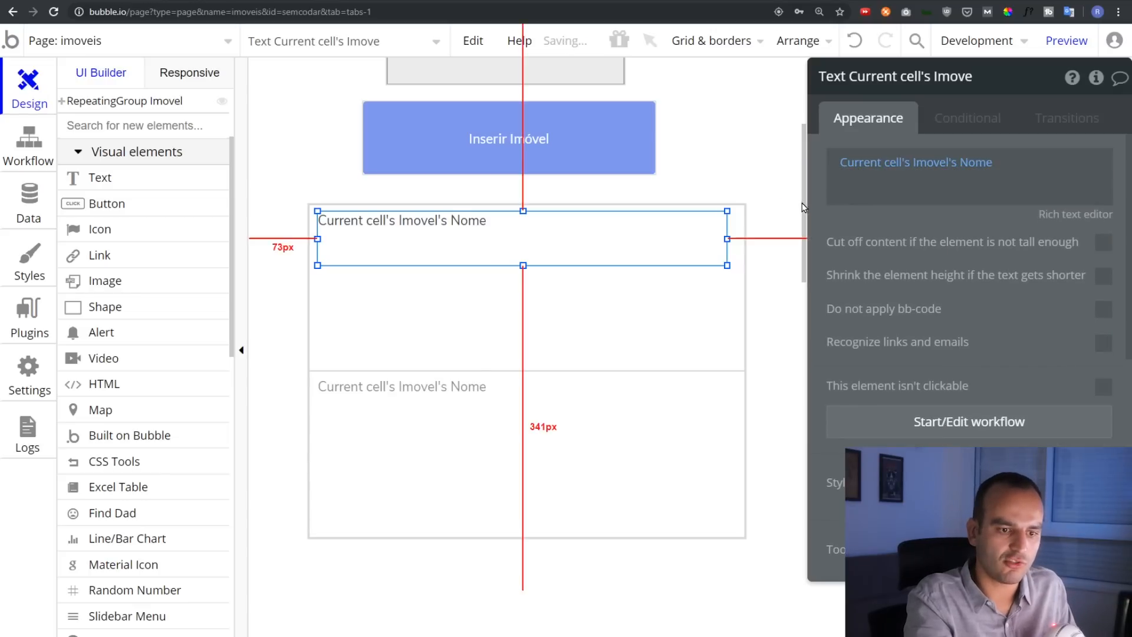
click(956, 238)
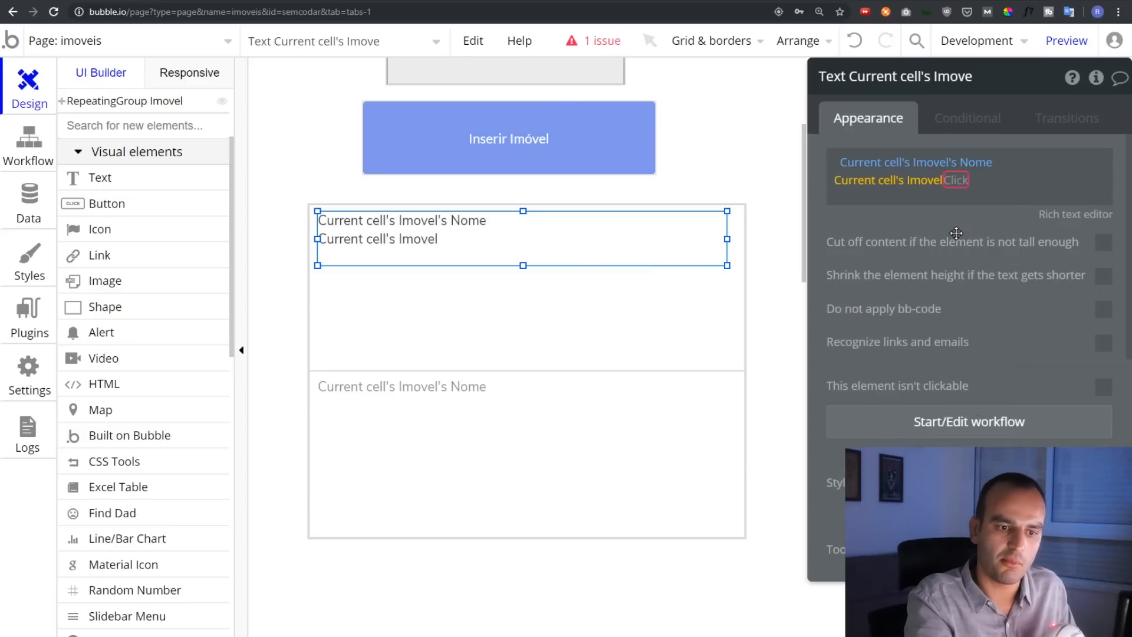
click(1004, 261)
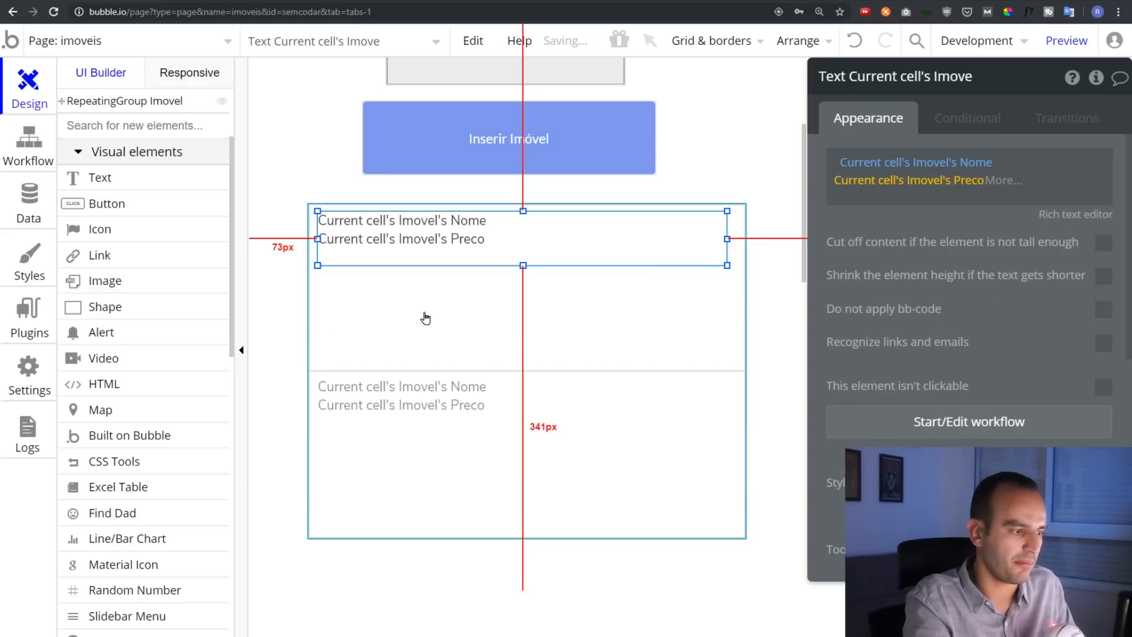
click(1067, 40)
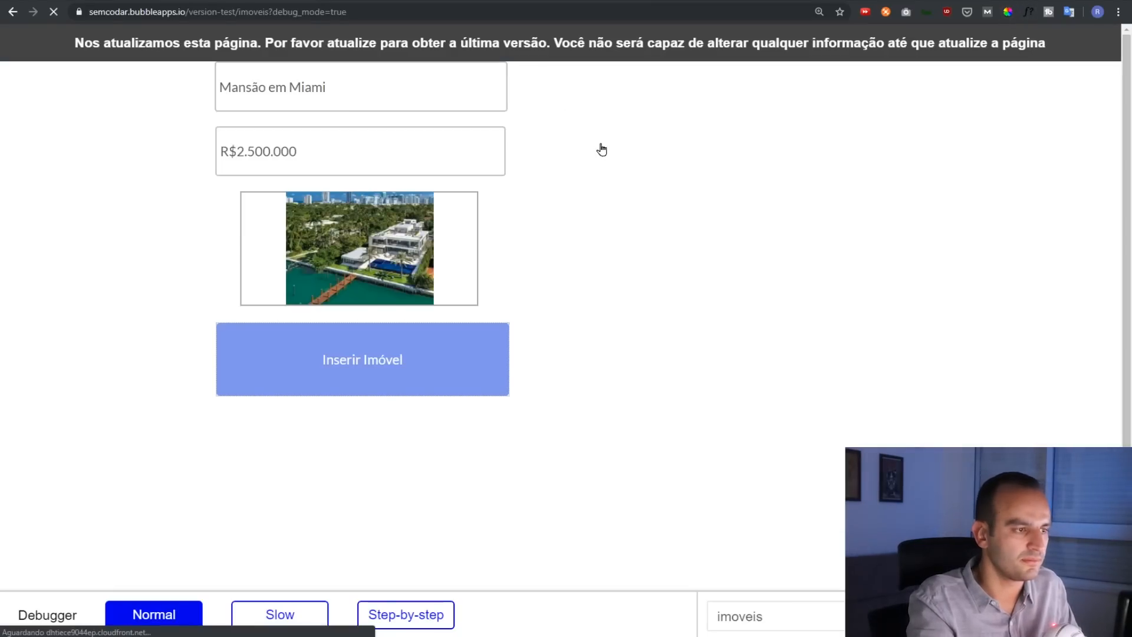
key(F5)
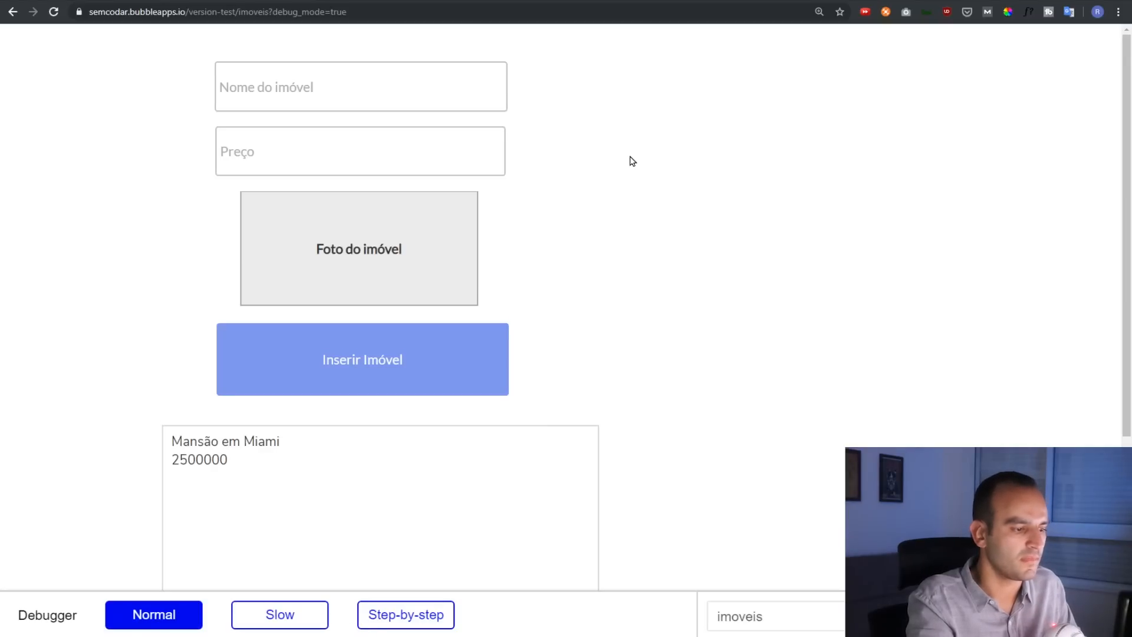
scroll(631, 161, down, 4)
drag(171, 187, 278, 187)
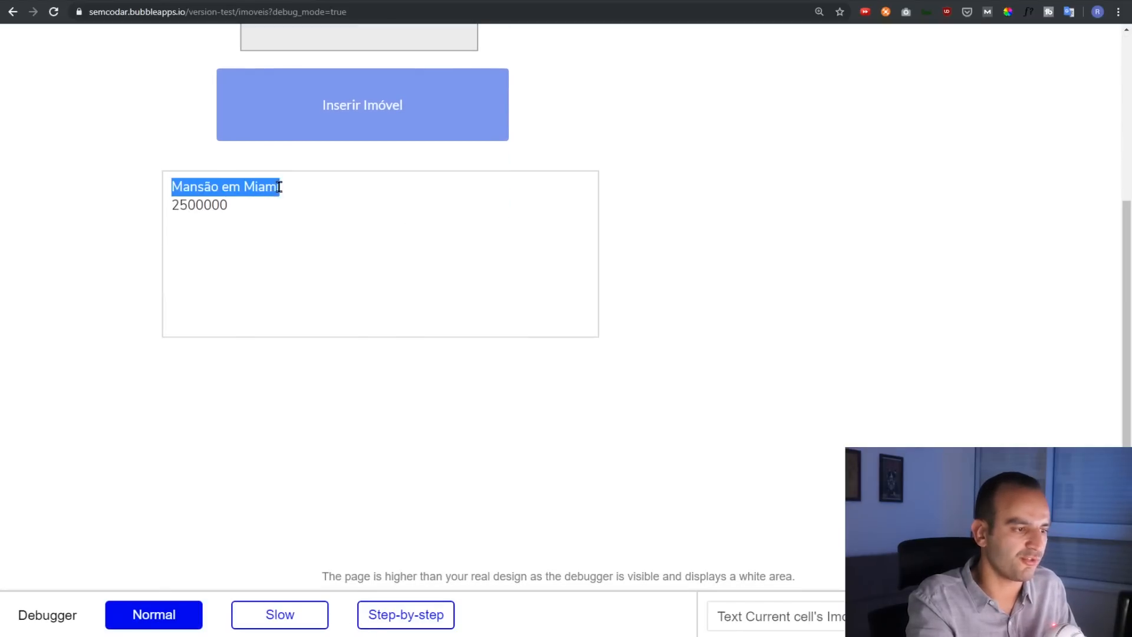
click(217, 205)
drag(179, 204, 229, 206)
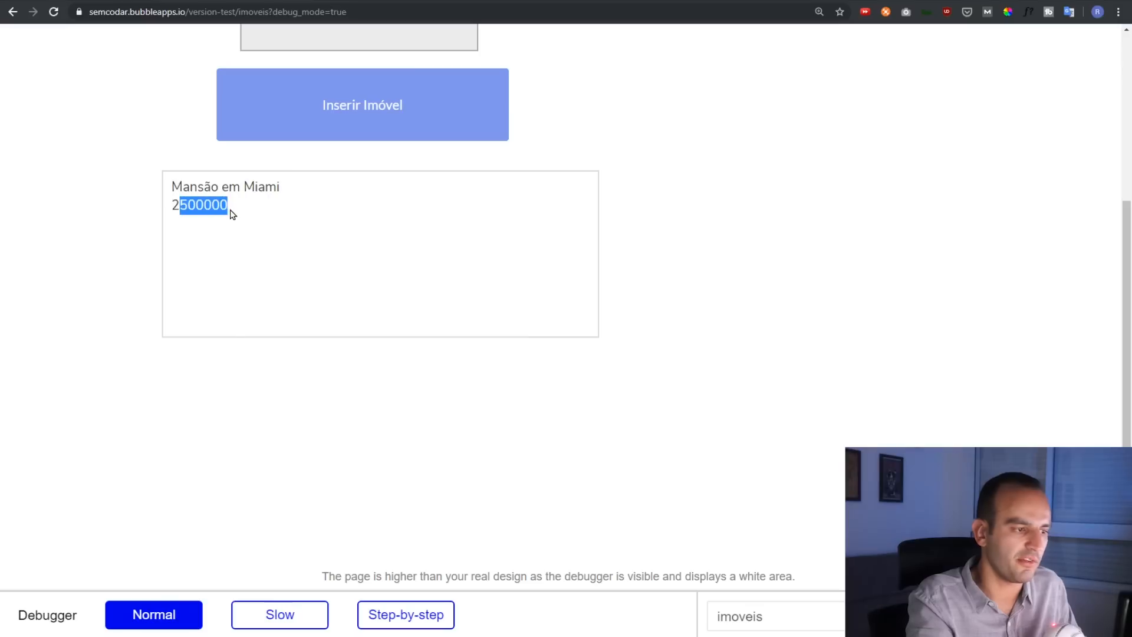
click(217, 207)
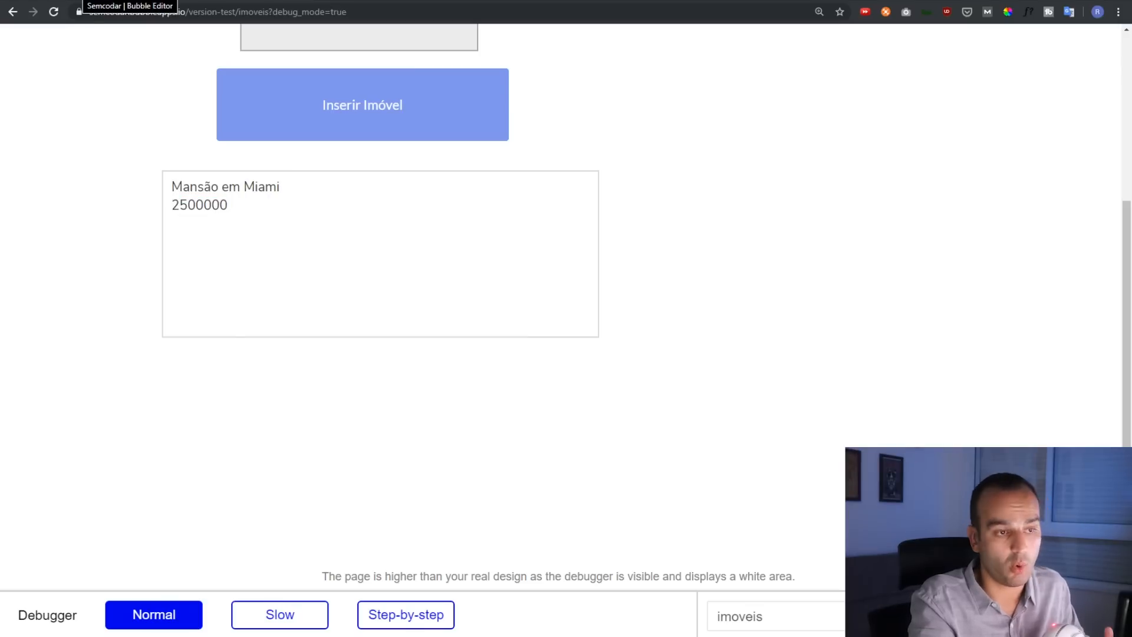
click(85, 0)
click(107, 281)
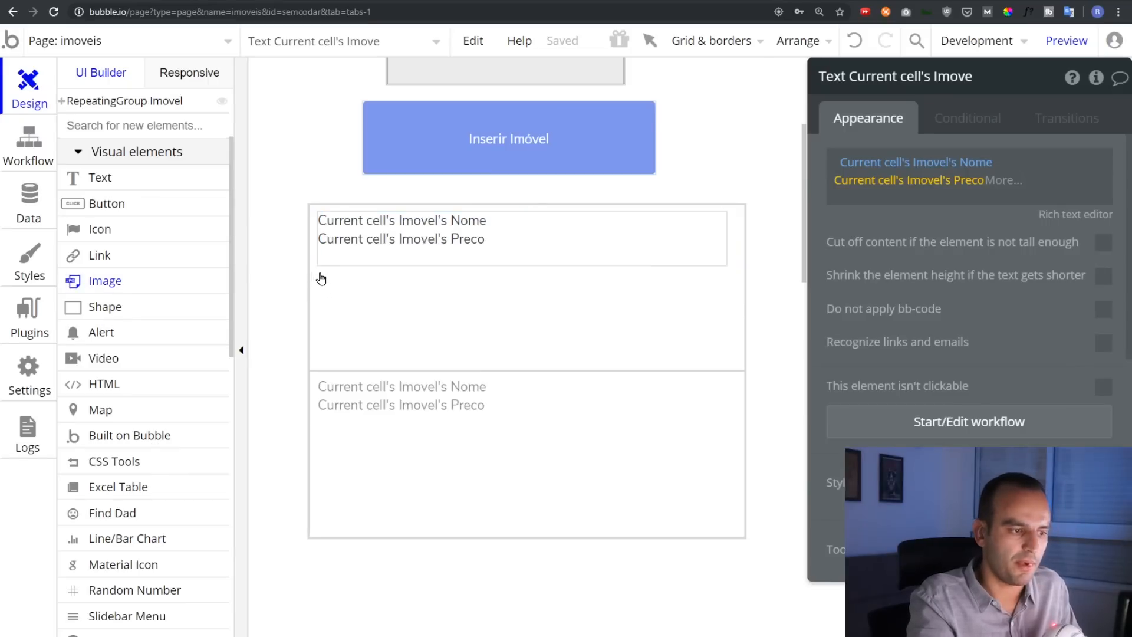
Add an image at the top of the cell, narrow the text, and shorten the repeating group
mouse_move(320, 273)
mouse_down()
mouse_move(576, 342)
mouse_move(720, 352)
mouse_move(437, 351)
mouse_move(489, 354)
mouse_move(481, 346)
mouse_up()
click(380, 241)
drag(316, 239, 499, 250)
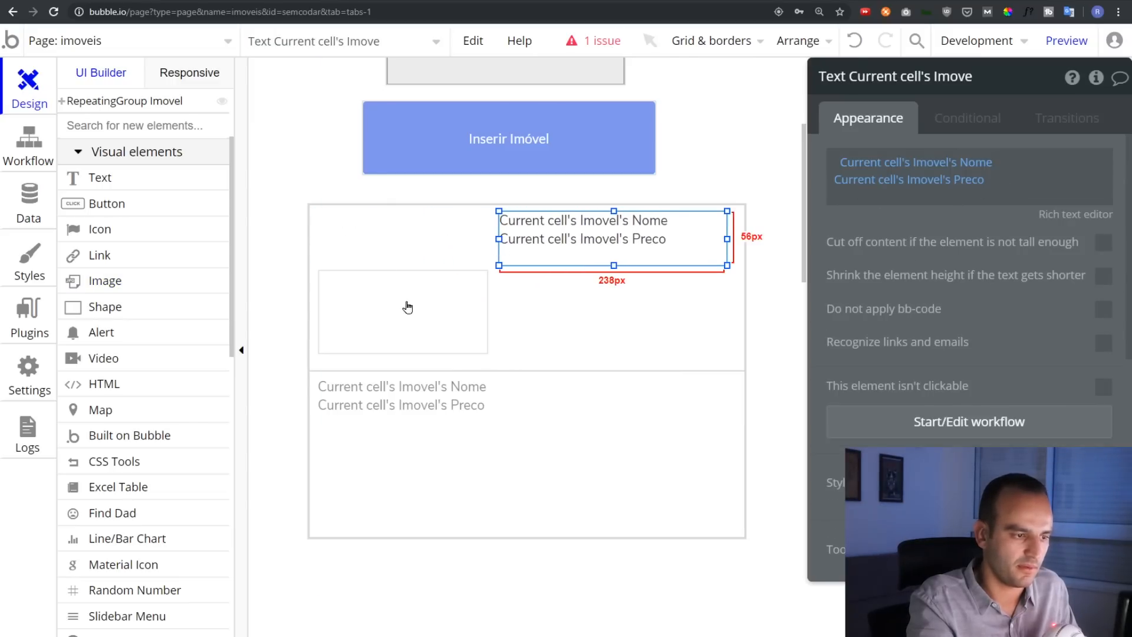
click(390, 305)
drag(392, 273, 391, 261)
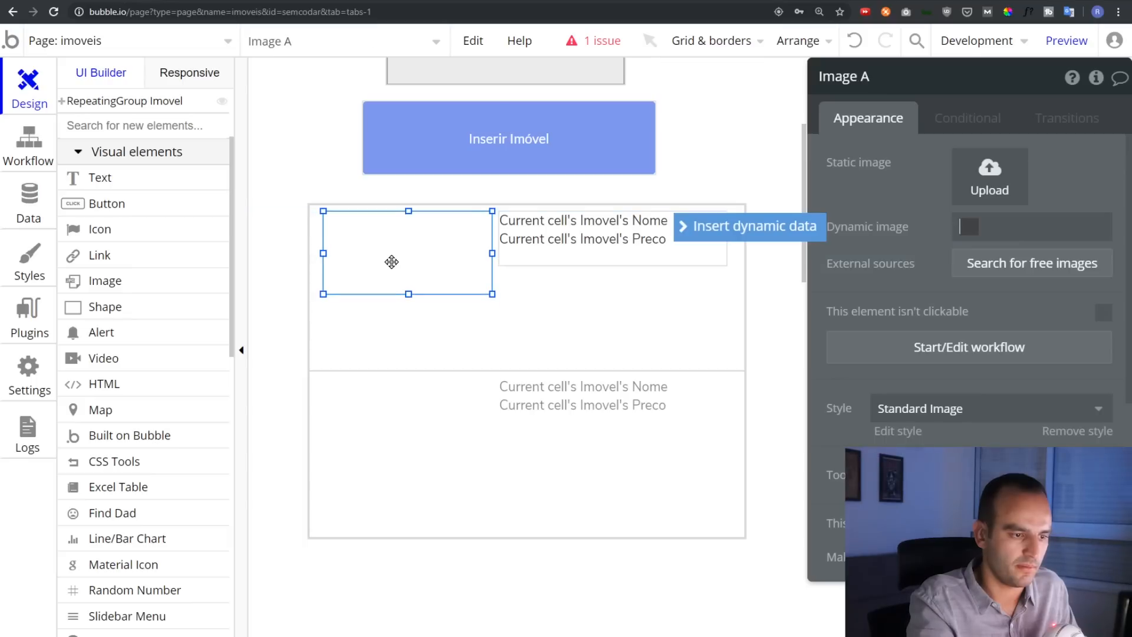
click(569, 422)
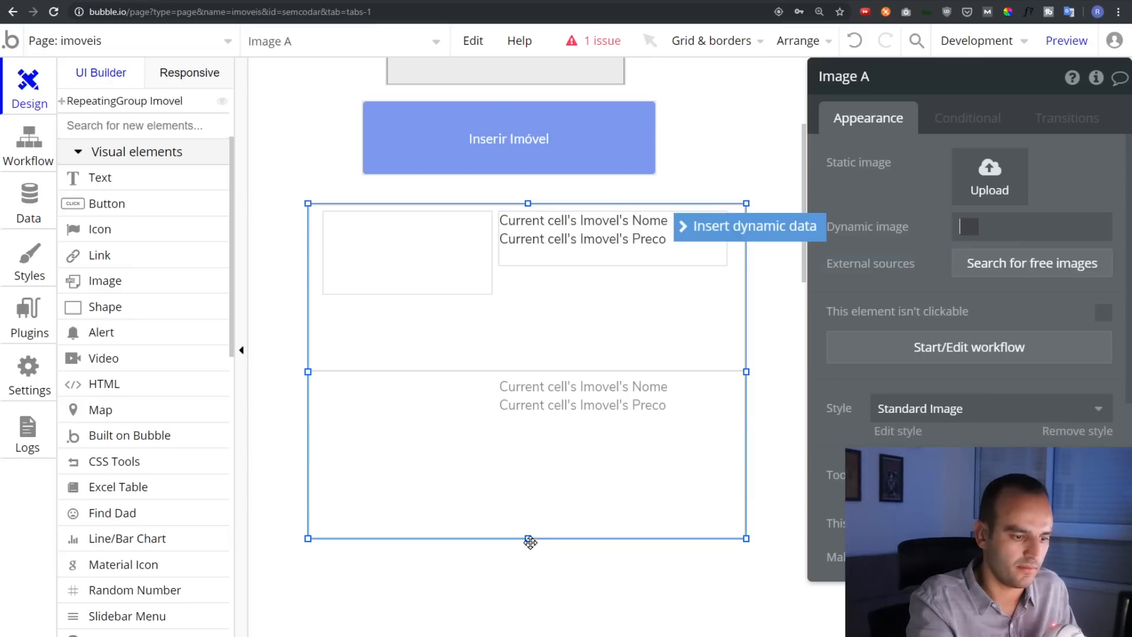
drag(529, 541, 527, 446)
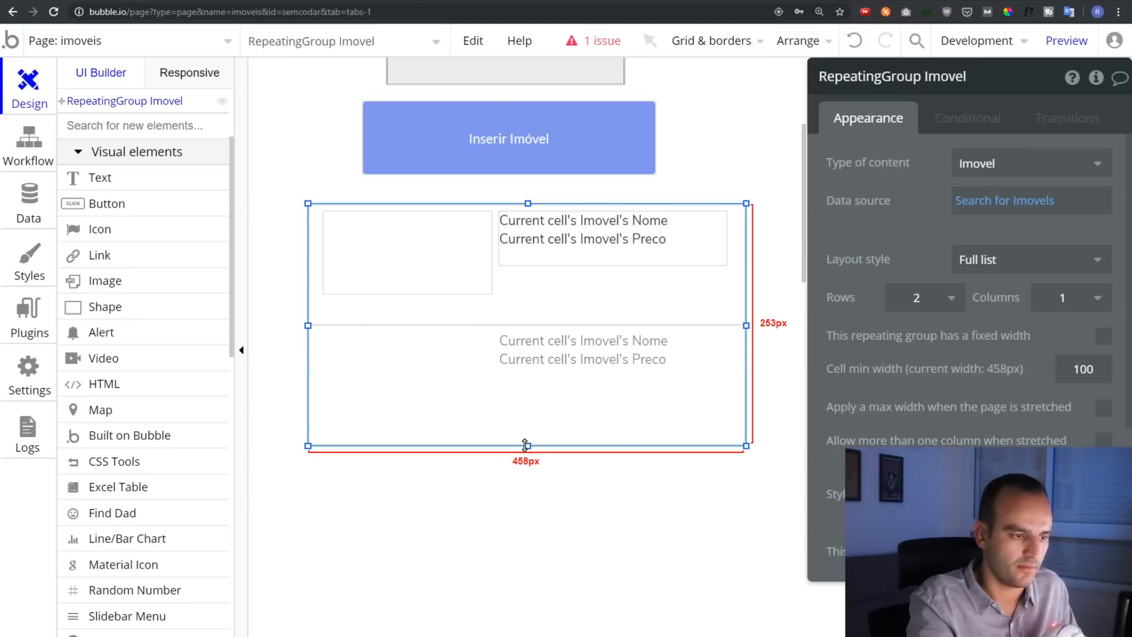
click(434, 278)
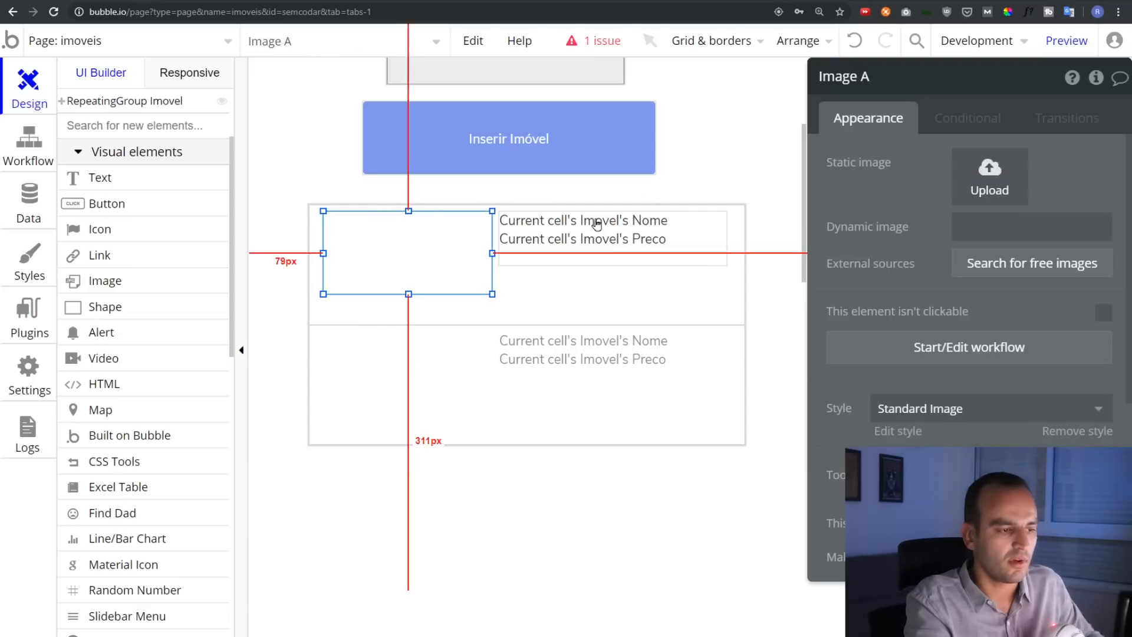
drag(425, 243, 425, 252)
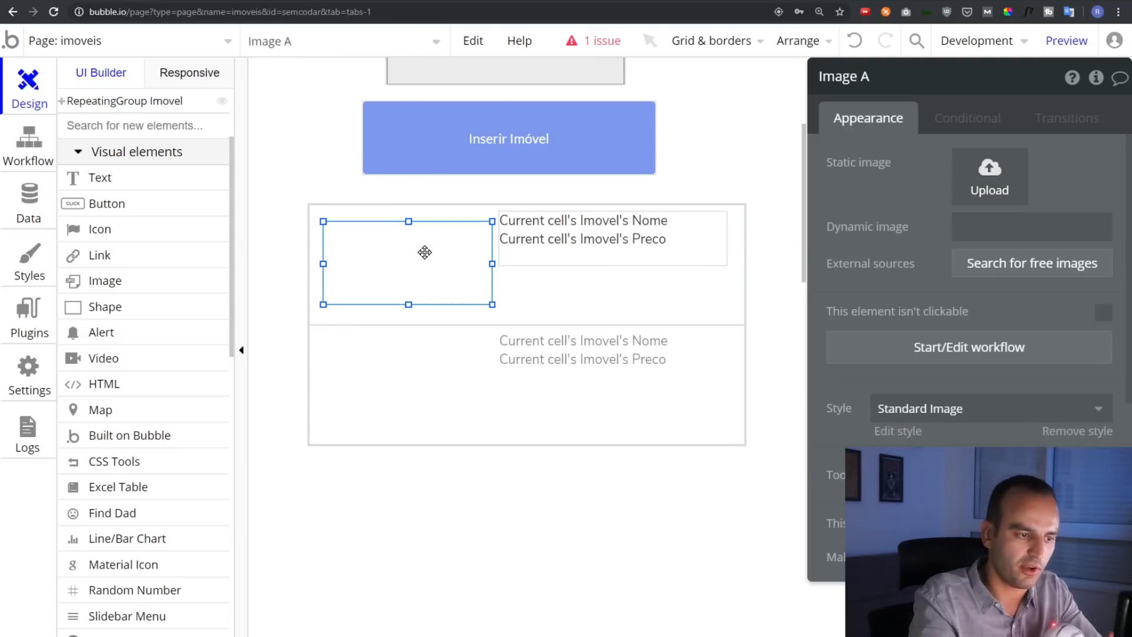
Source the image from Current cell's Imovel's Foto and preview the app
click(1045, 230)
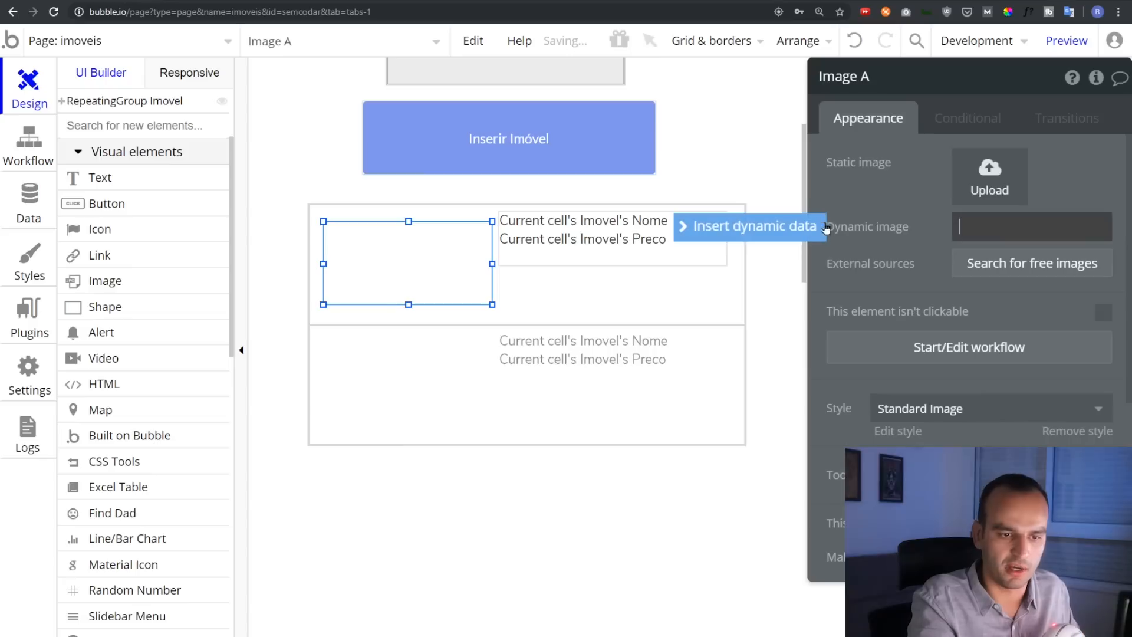
click(788, 230)
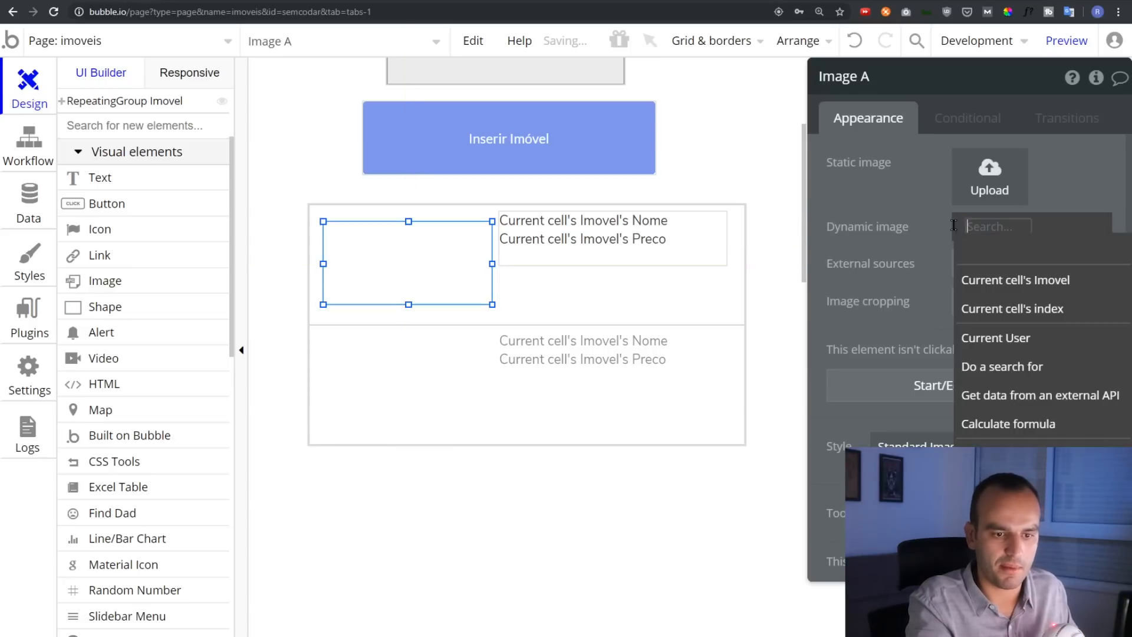
click(1016, 279)
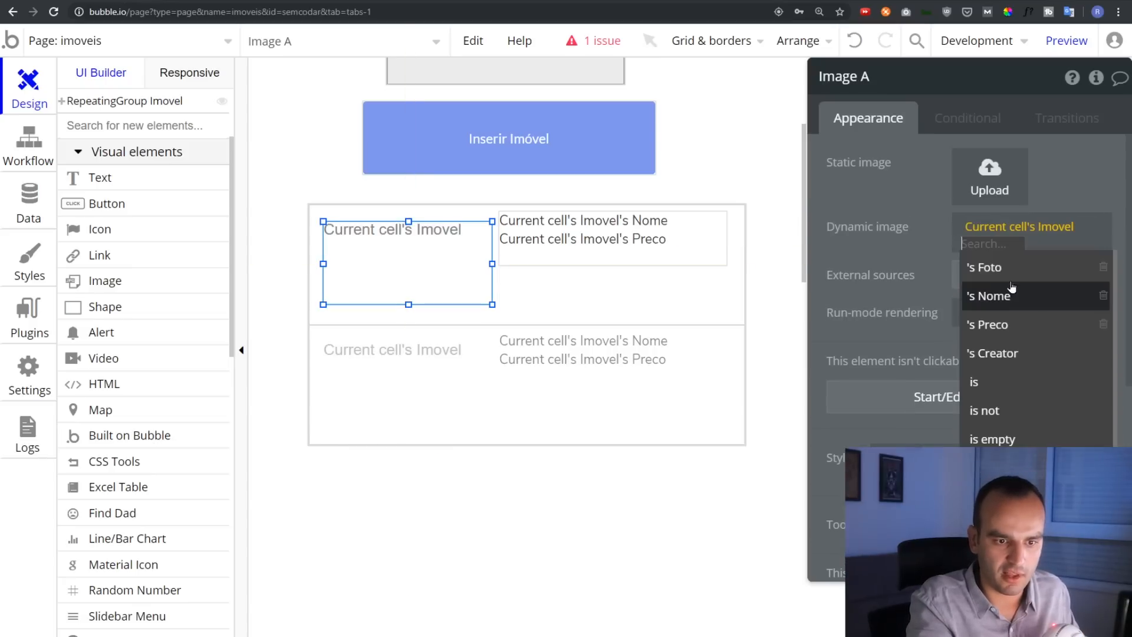
click(1016, 267)
click(1065, 40)
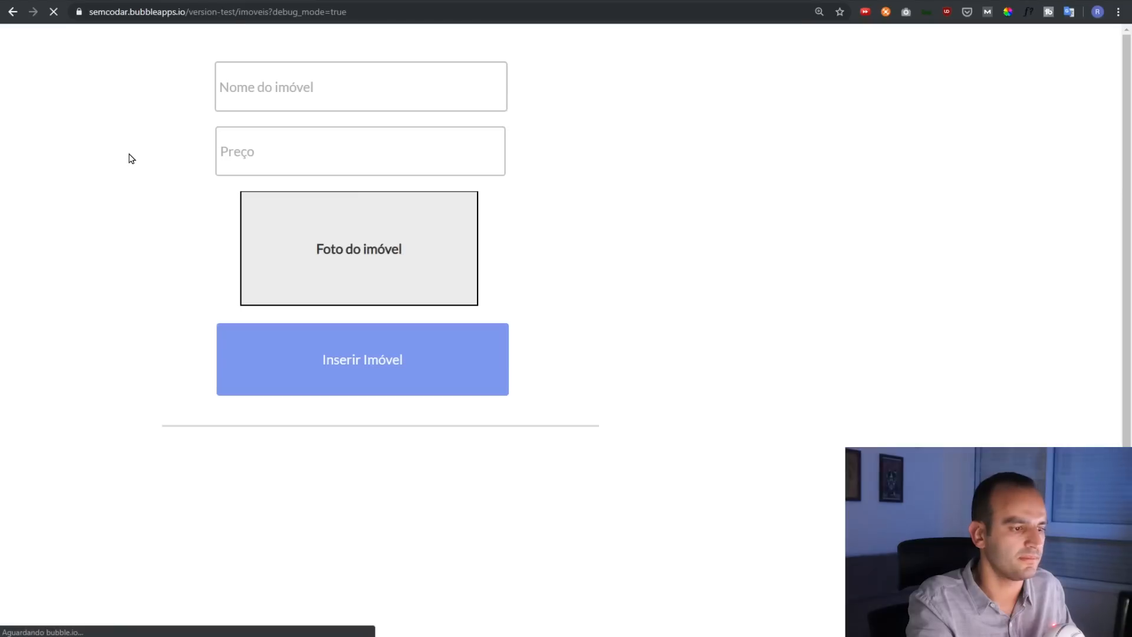
Check the preview shows the mansion photo, Mansão em Miami and unformatted price 2500000, then return to the editor
scroll(117, 157, down, 2)
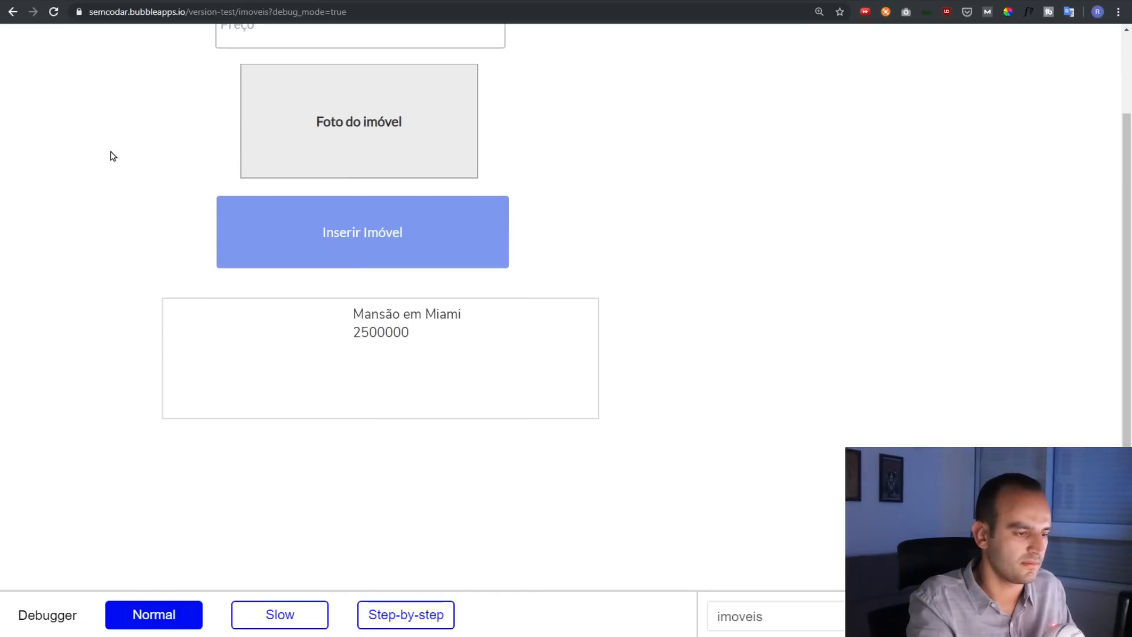
scroll(177, 236, down, 1)
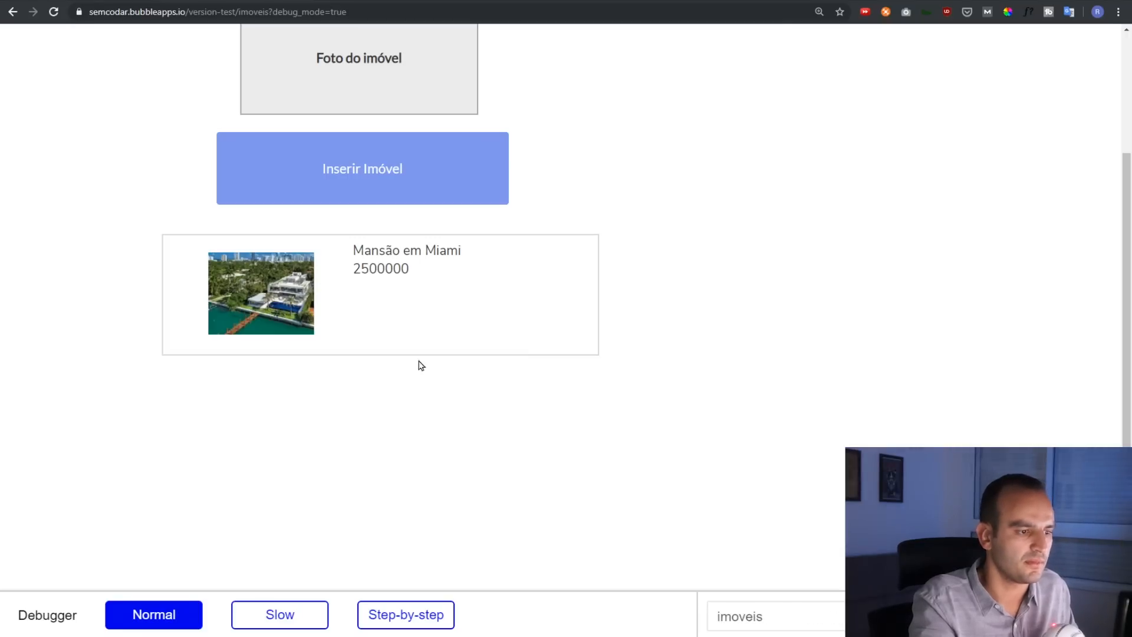
drag(362, 270, 406, 270)
click(321, 213)
key(ctrl+shift+Tab)
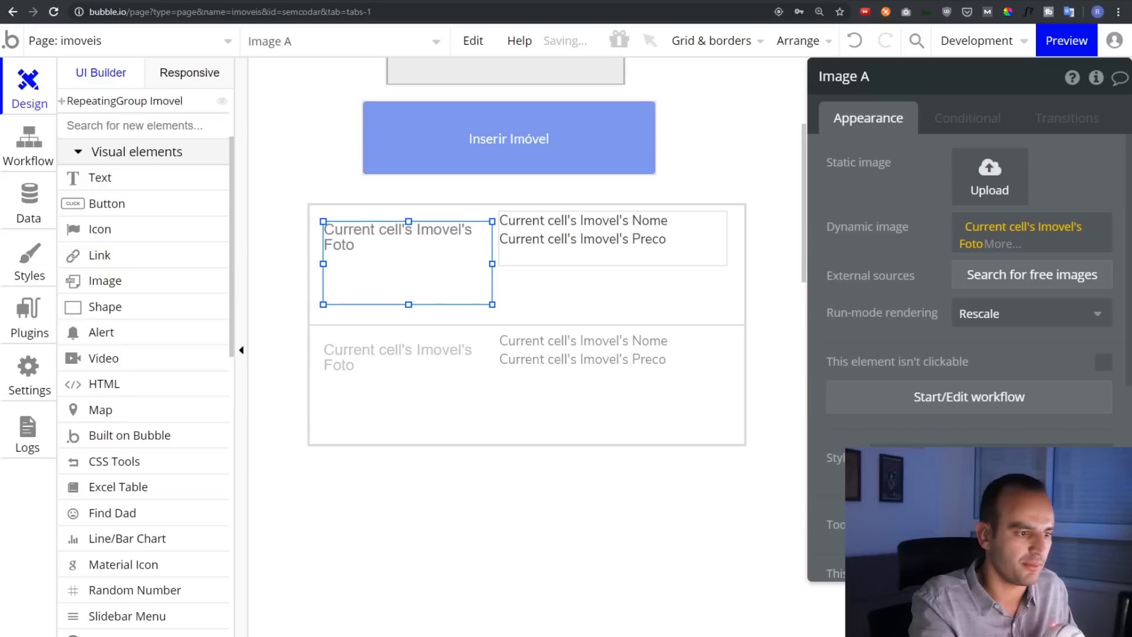
Format the listing's Preco as Currency with the $ symbol and preview the page
click(581, 254)
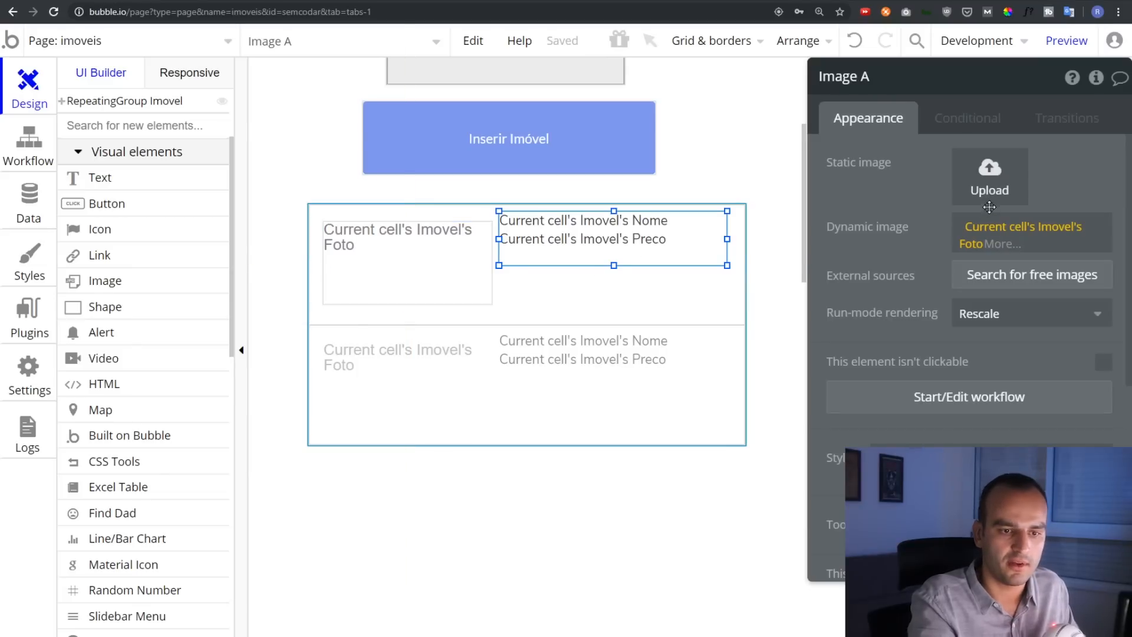
click(980, 179)
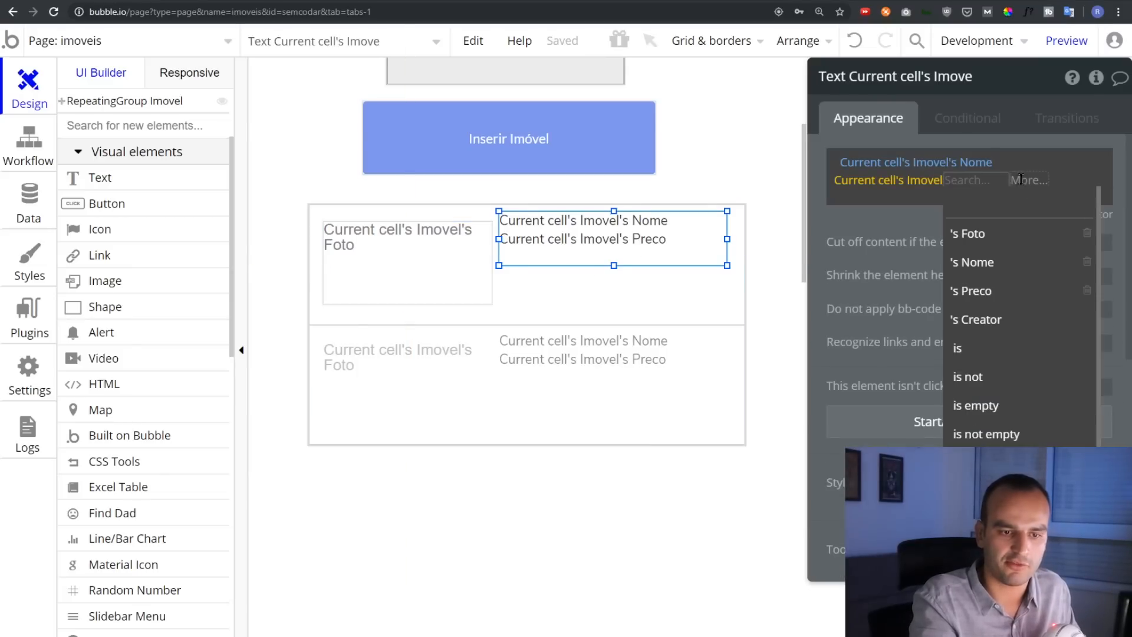
click(1020, 179)
click(1039, 234)
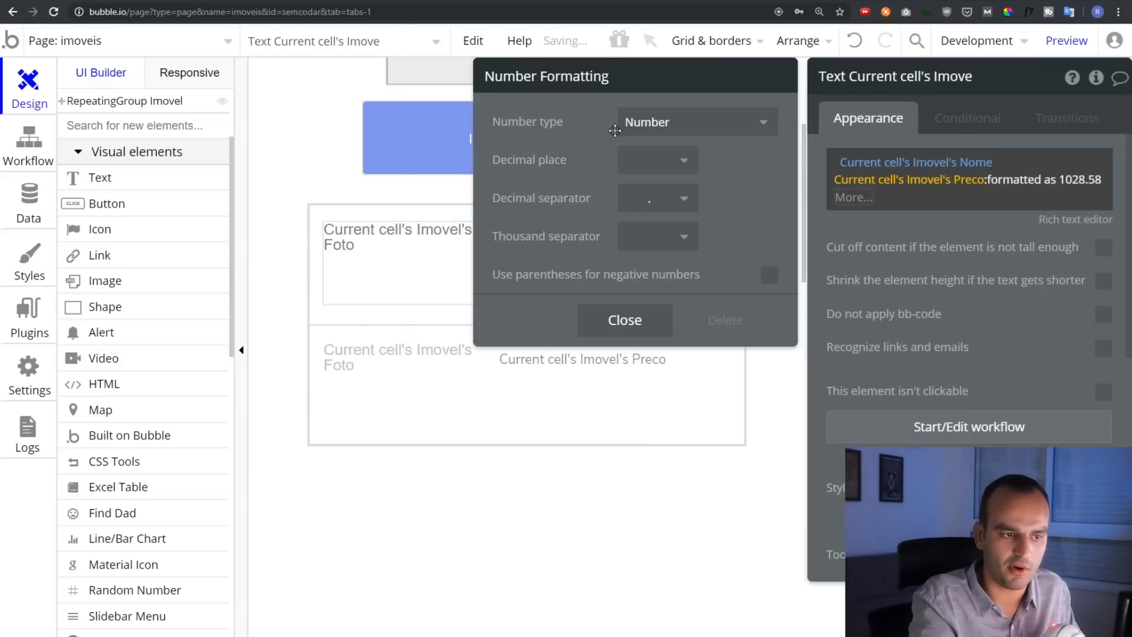
click(661, 122)
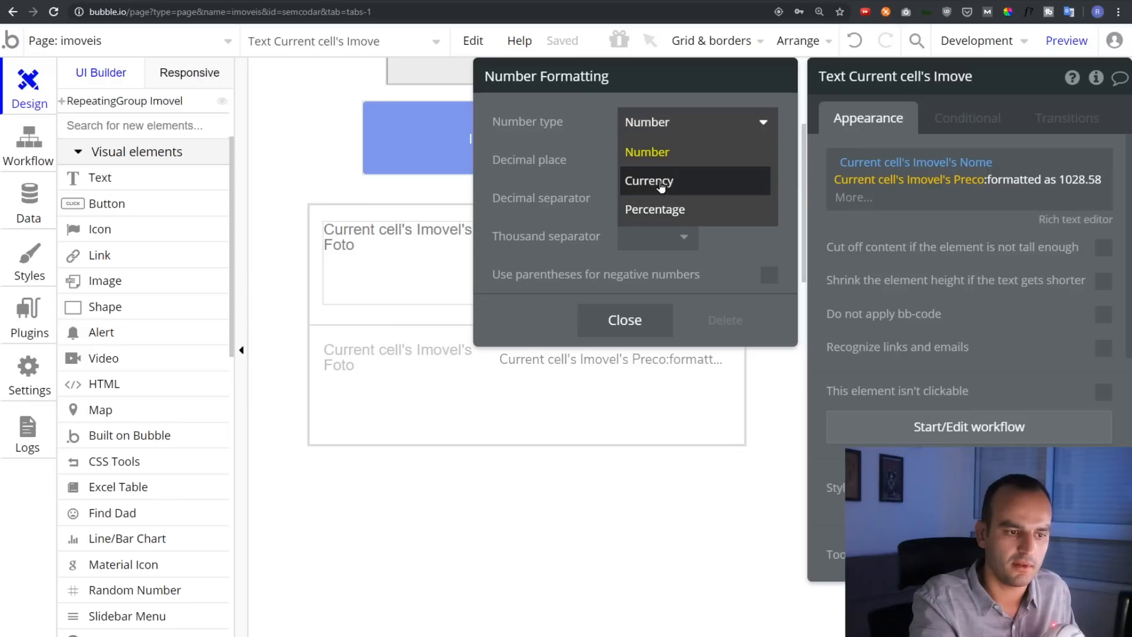
click(661, 179)
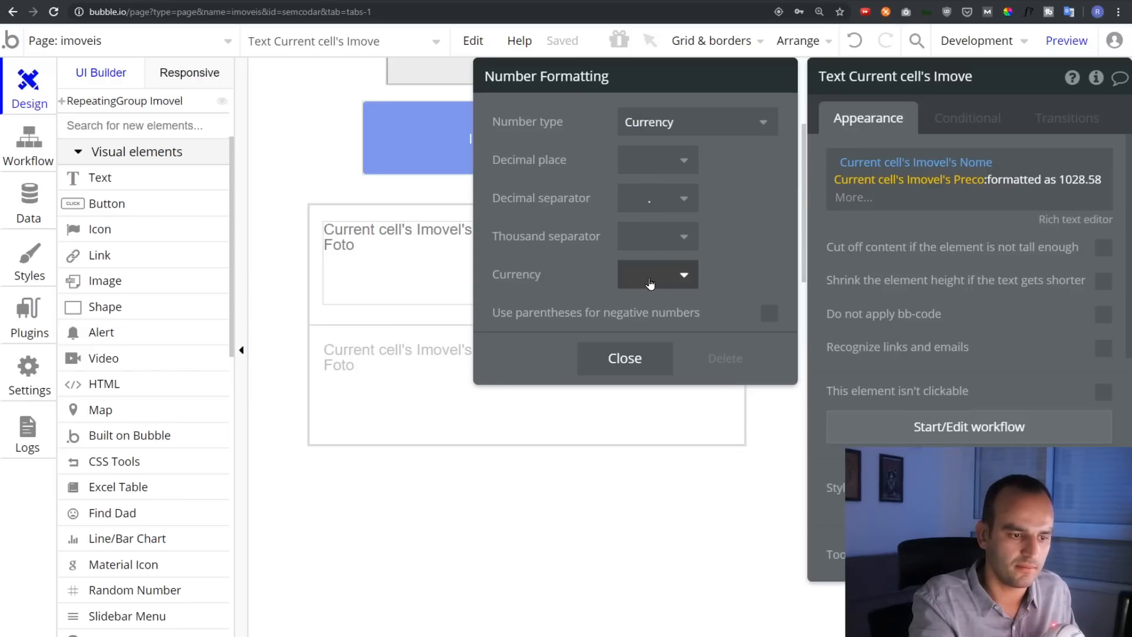
click(650, 277)
click(652, 335)
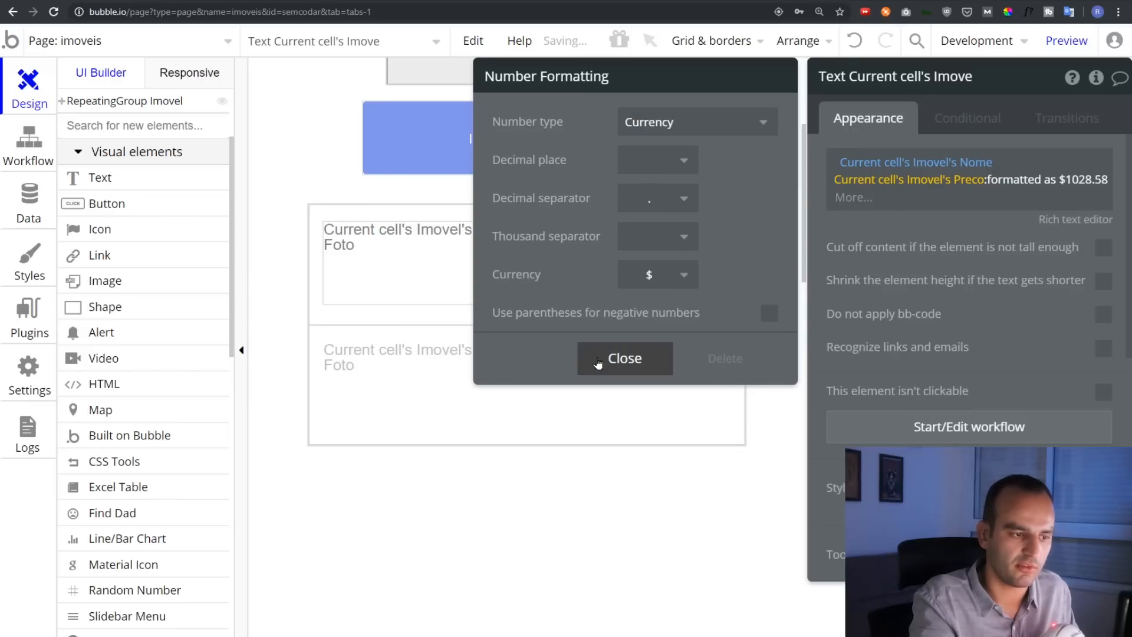
click(597, 361)
click(1067, 40)
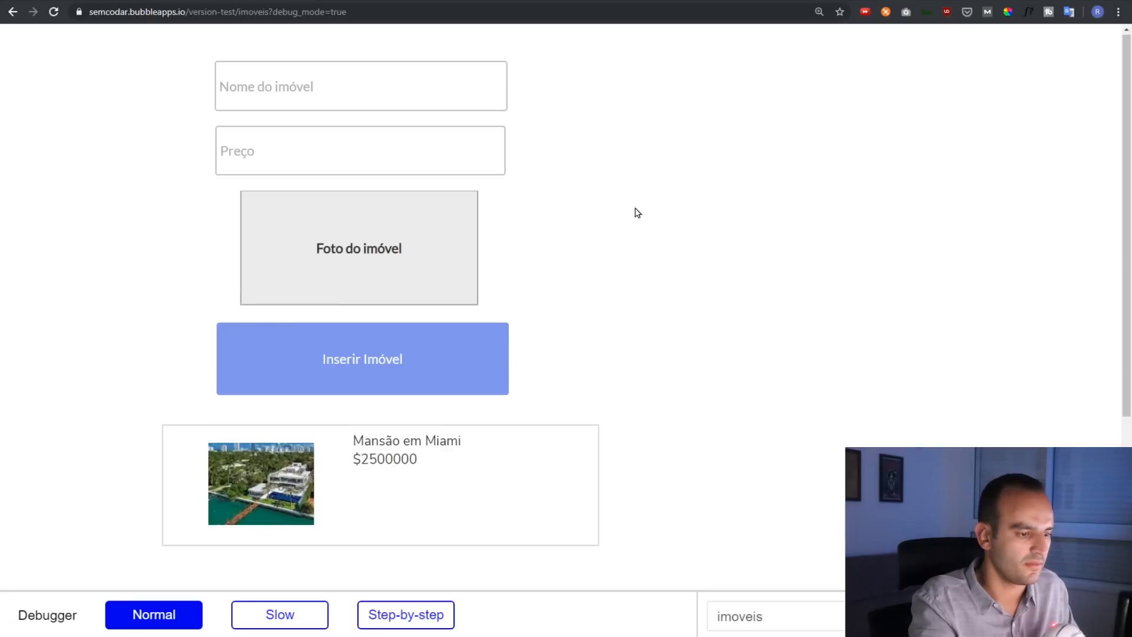
Format the price with 0 decimals, comma decimal separator and dot thousand separator, then preview
scroll(626, 230, down, 4)
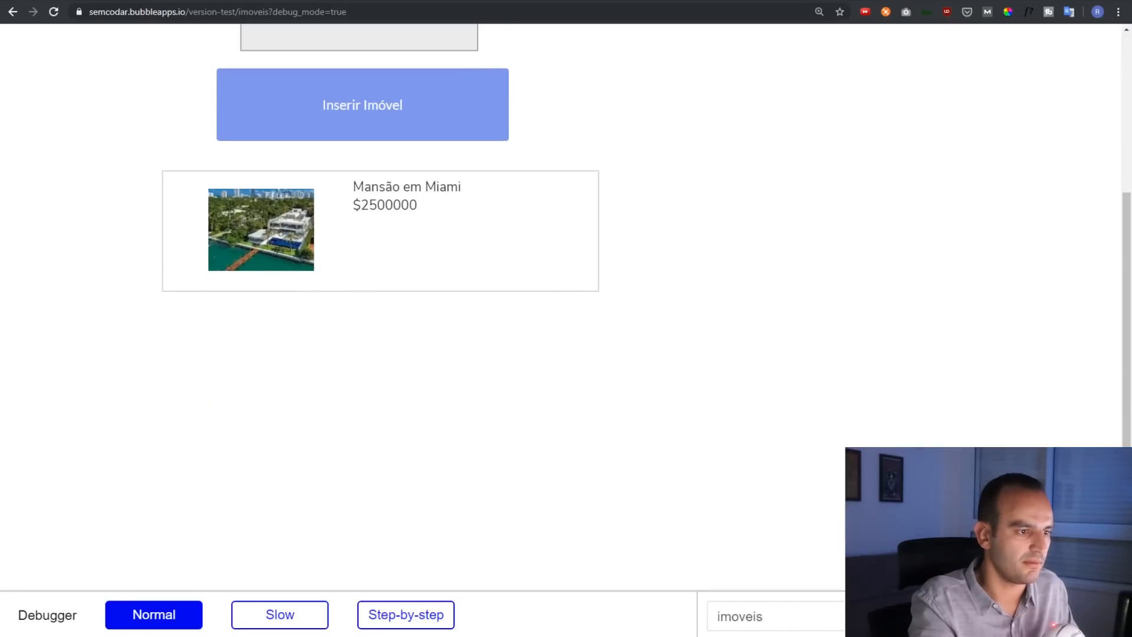
click(89, 2)
click(1060, 181)
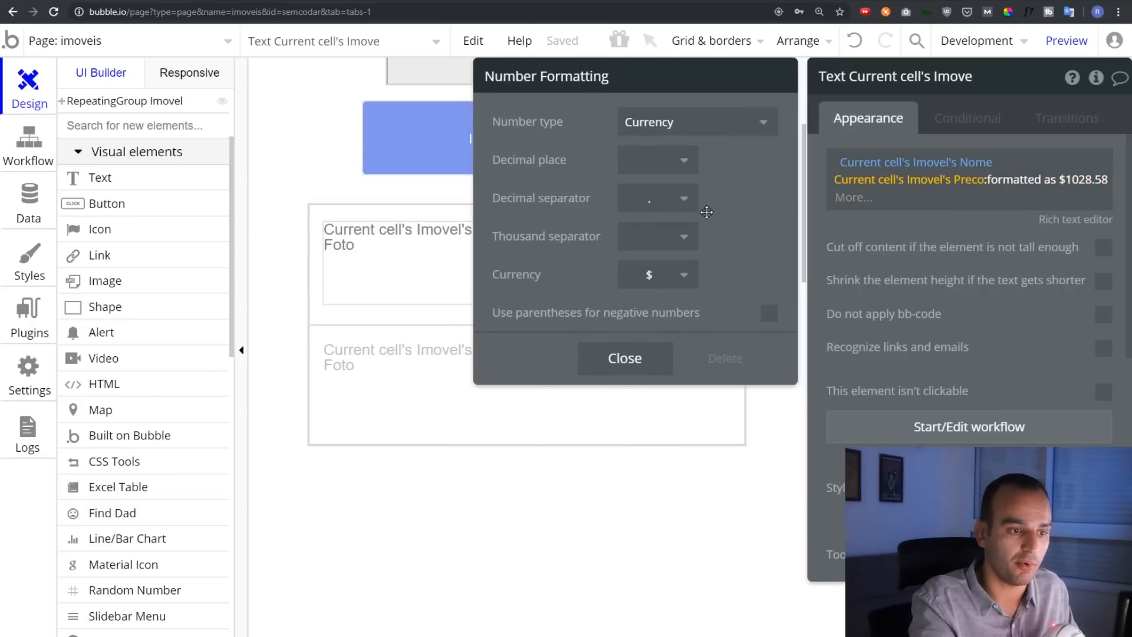
click(651, 175)
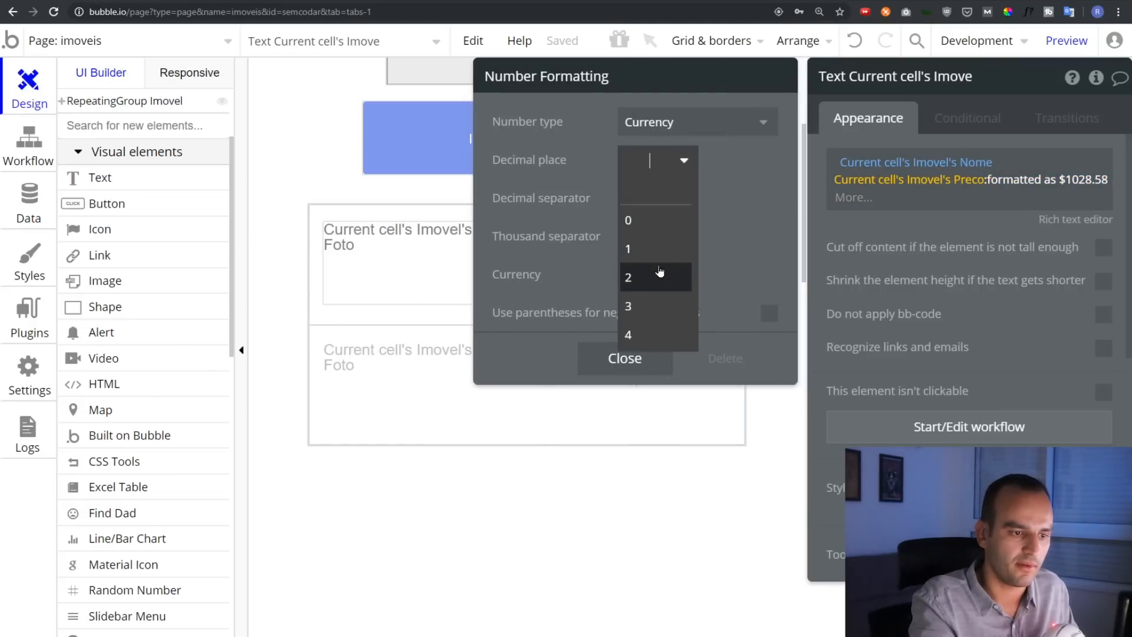
click(650, 216)
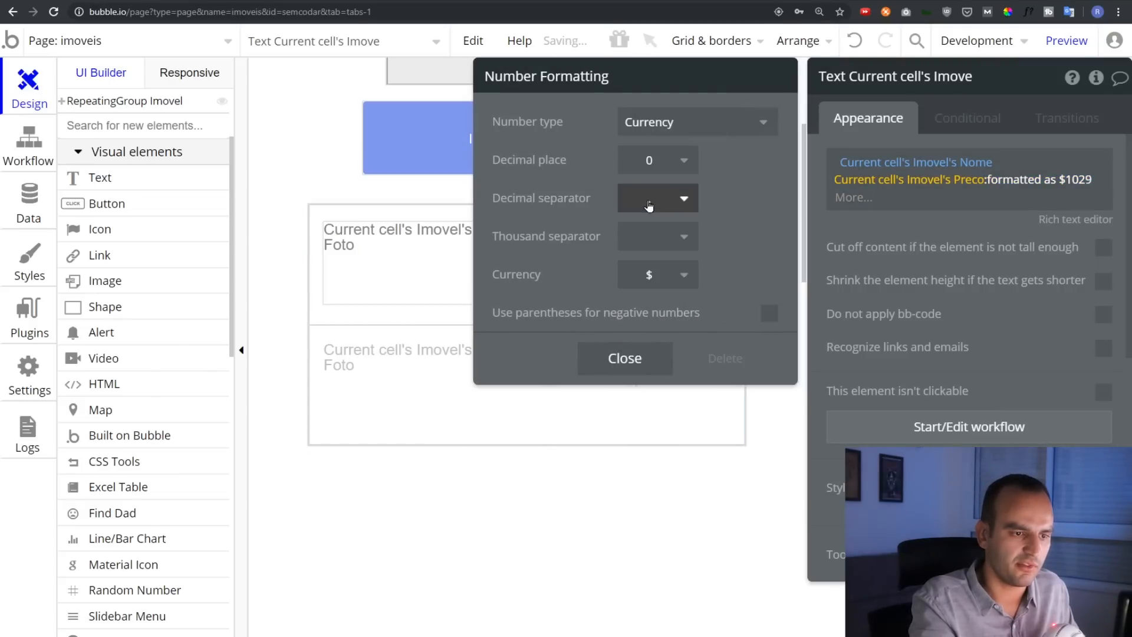
click(649, 205)
click(666, 252)
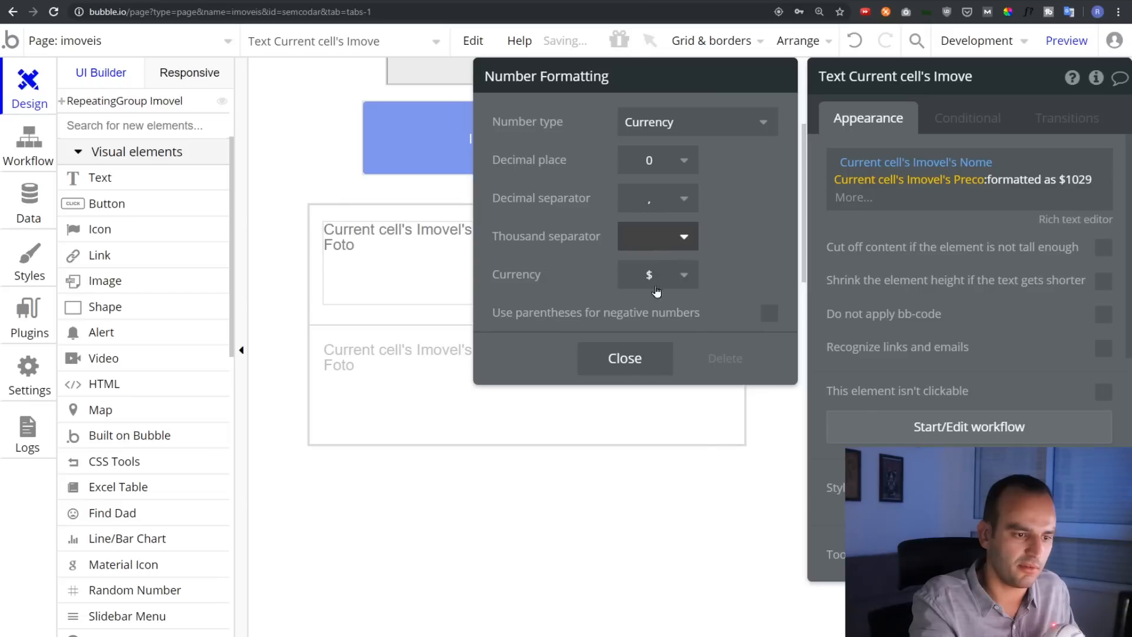
click(656, 354)
click(1075, 42)
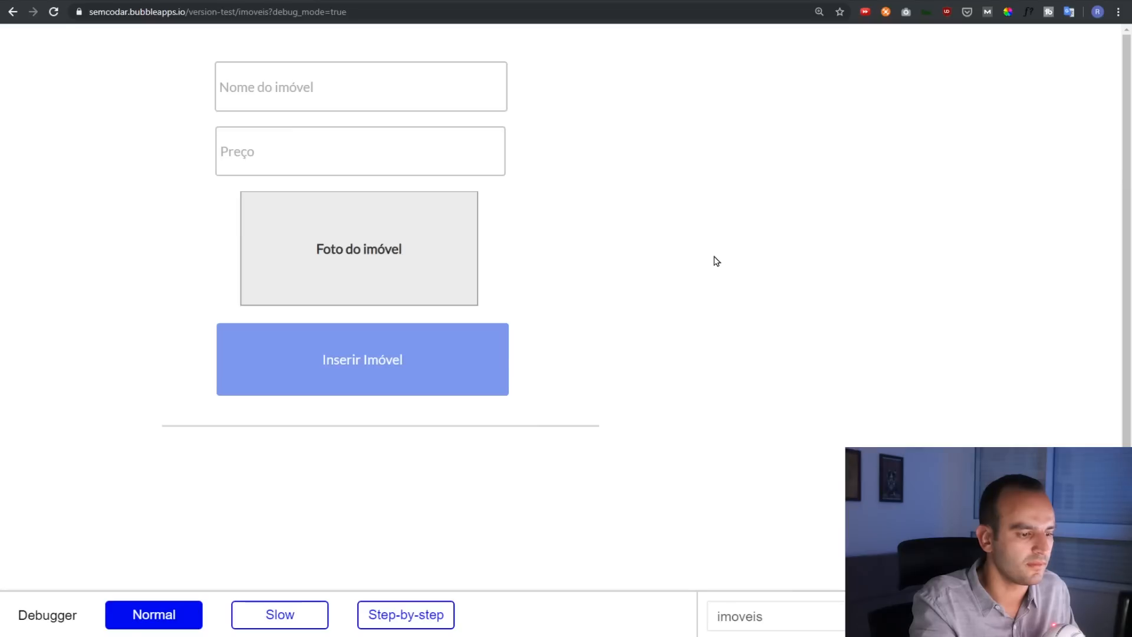
Enter Casebre as the name and 100000 as the price in the preview form
scroll(716, 260, down, 2)
drag(371, 331, 411, 328)
click(411, 328)
scroll(808, 177, up, 2)
click(351, 89)
text(Casebre)
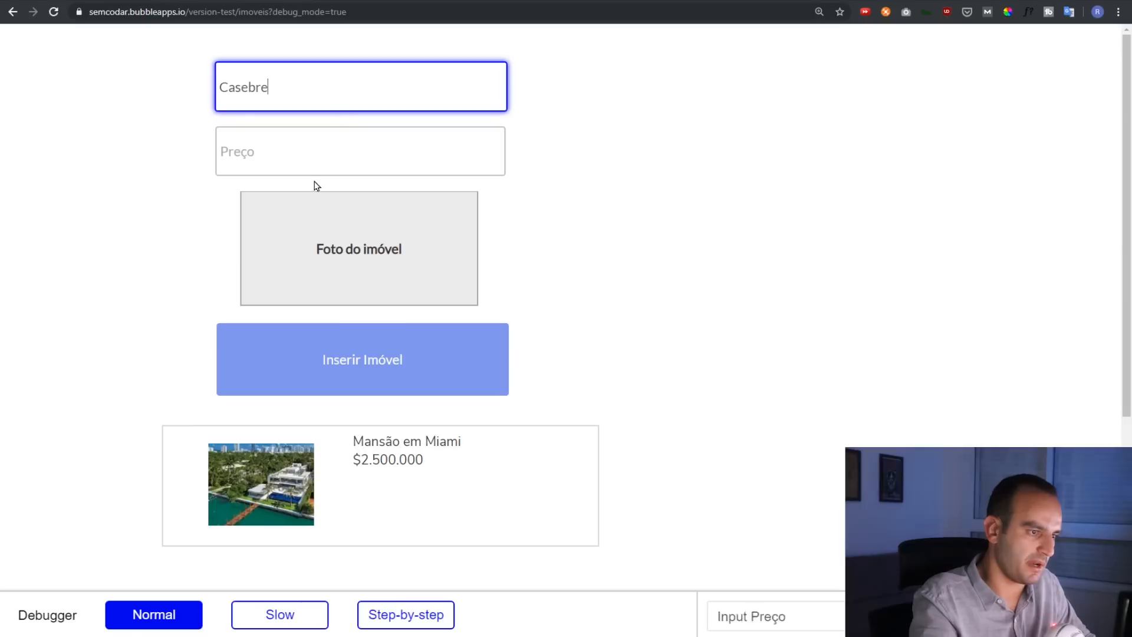
click(314, 155)
text(R$100.000)
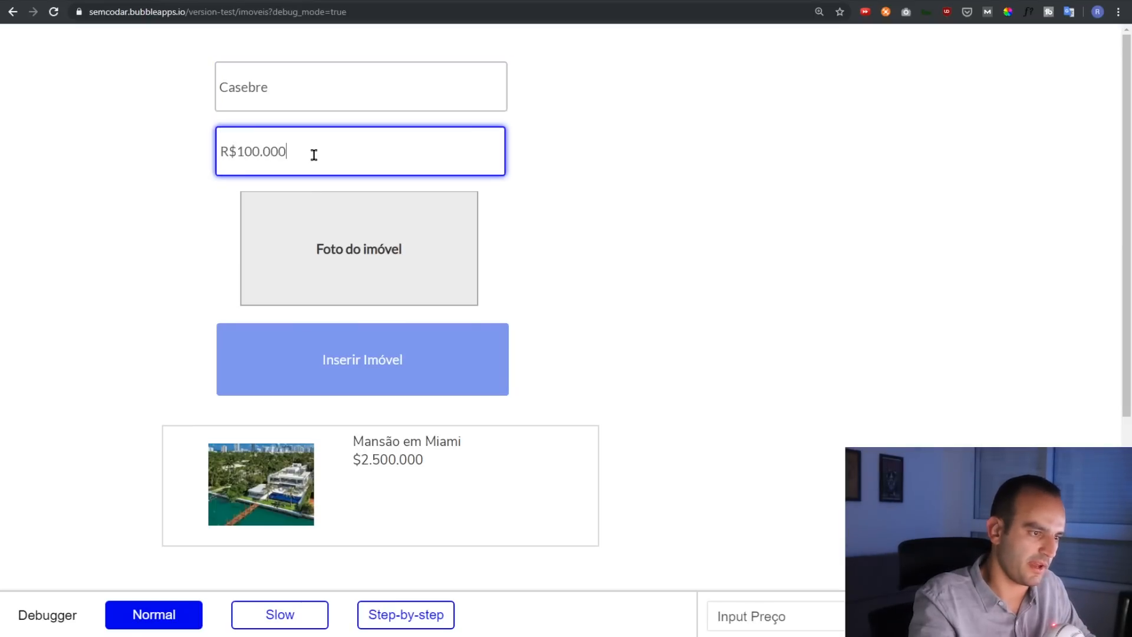
Attach the wooden shack photo and save Casebre to the property list
click(359, 234)
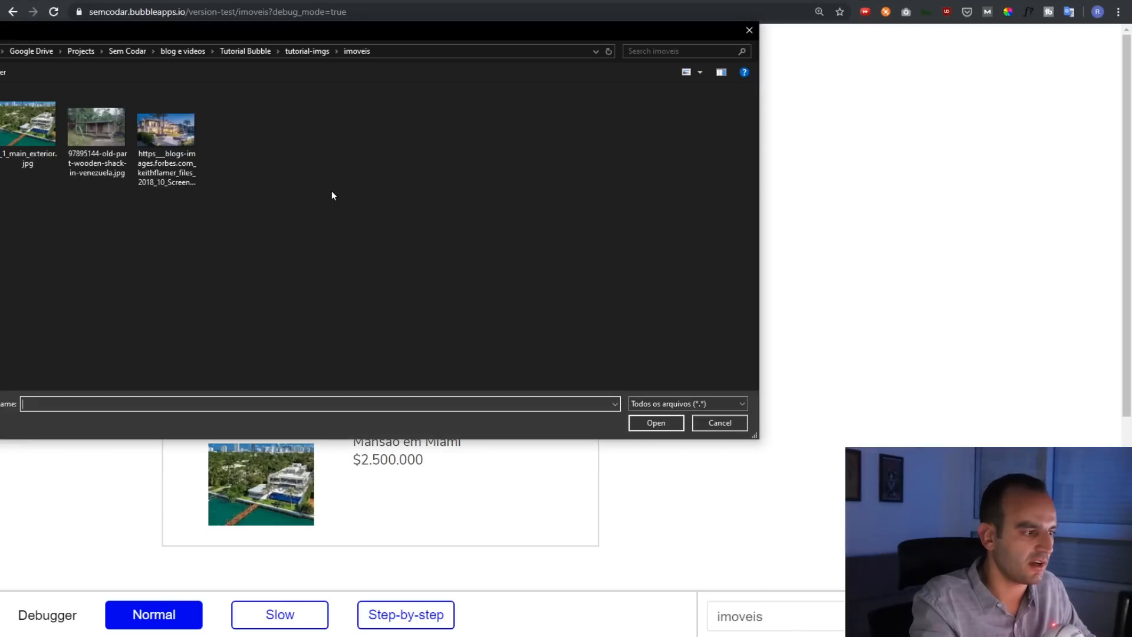
double_click(87, 140)
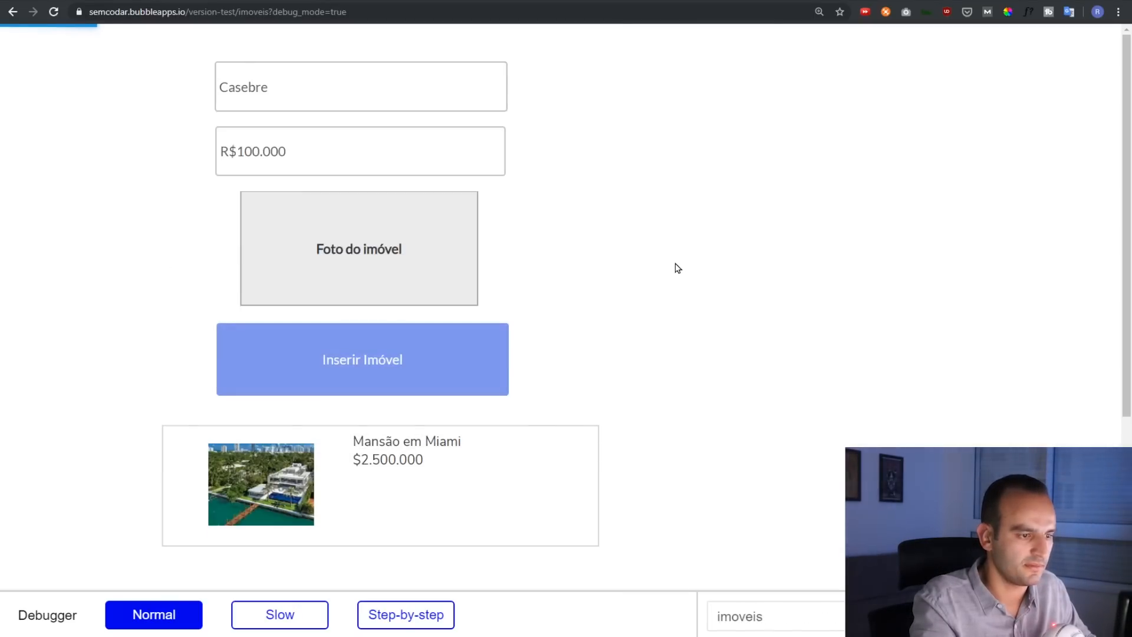
scroll(679, 268, down, 2)
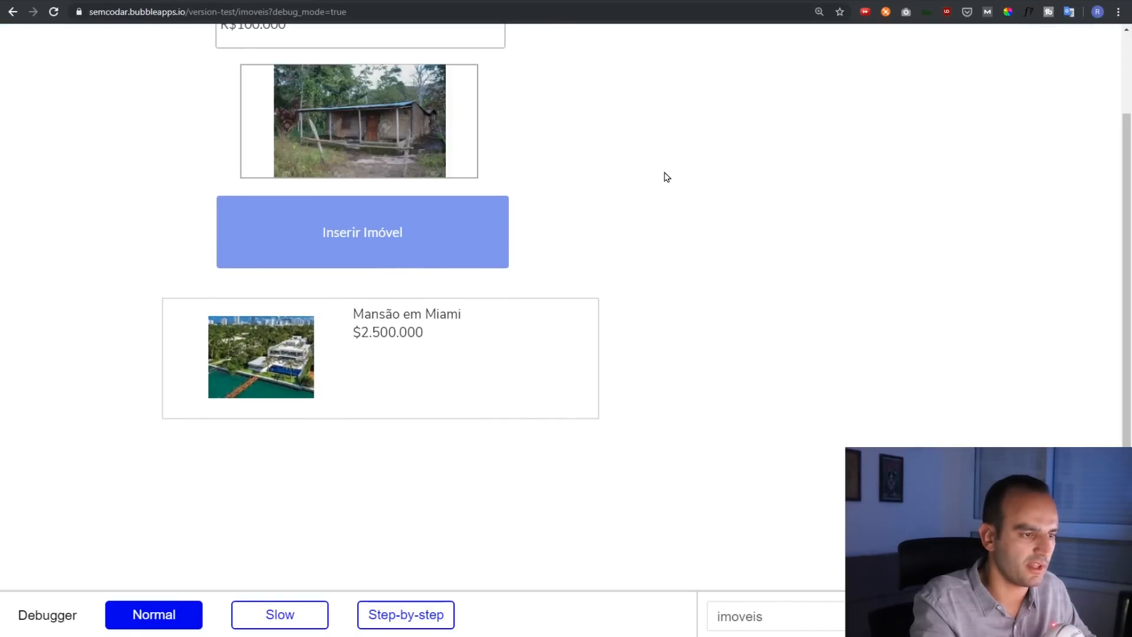
scroll(680, 195, down, 1)
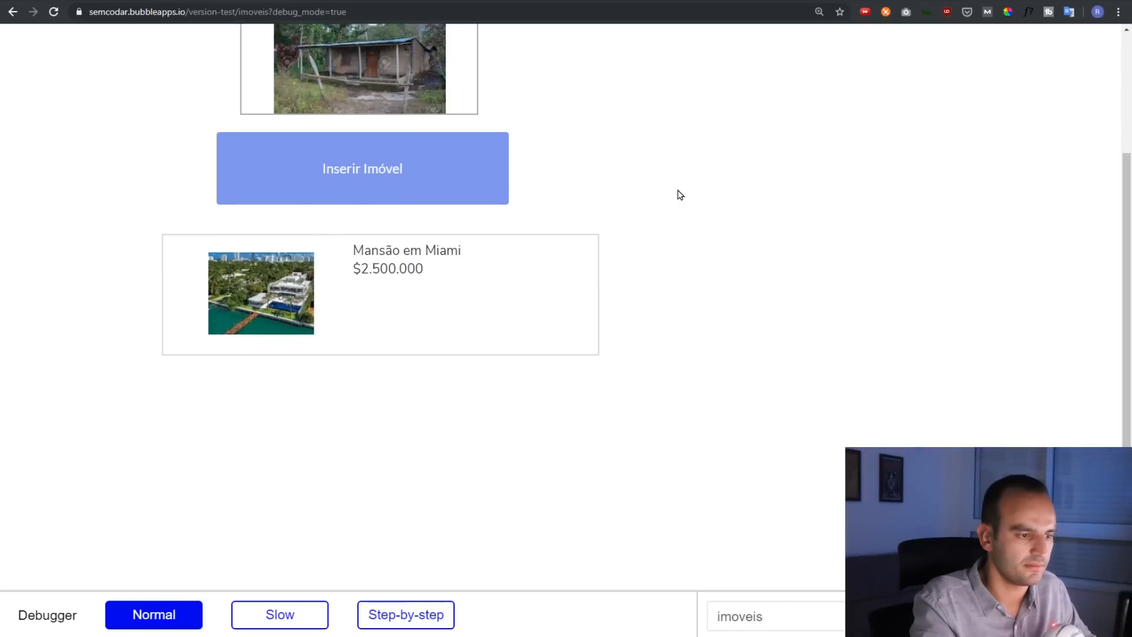
scroll(680, 194, up, 3)
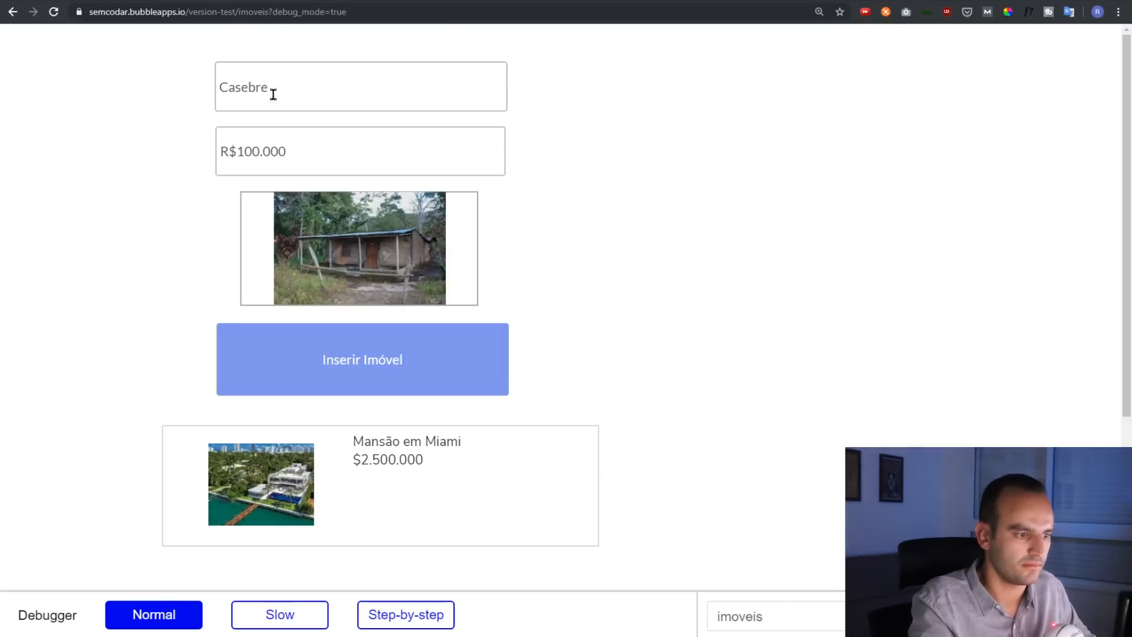
click(347, 369)
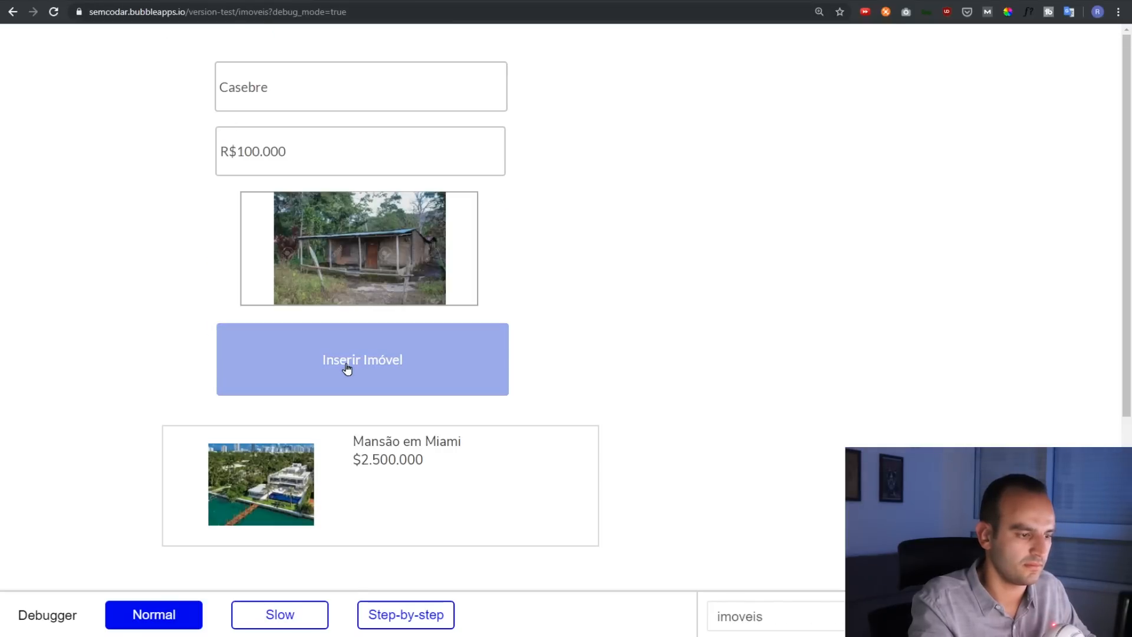
scroll(119, 301, down, 4)
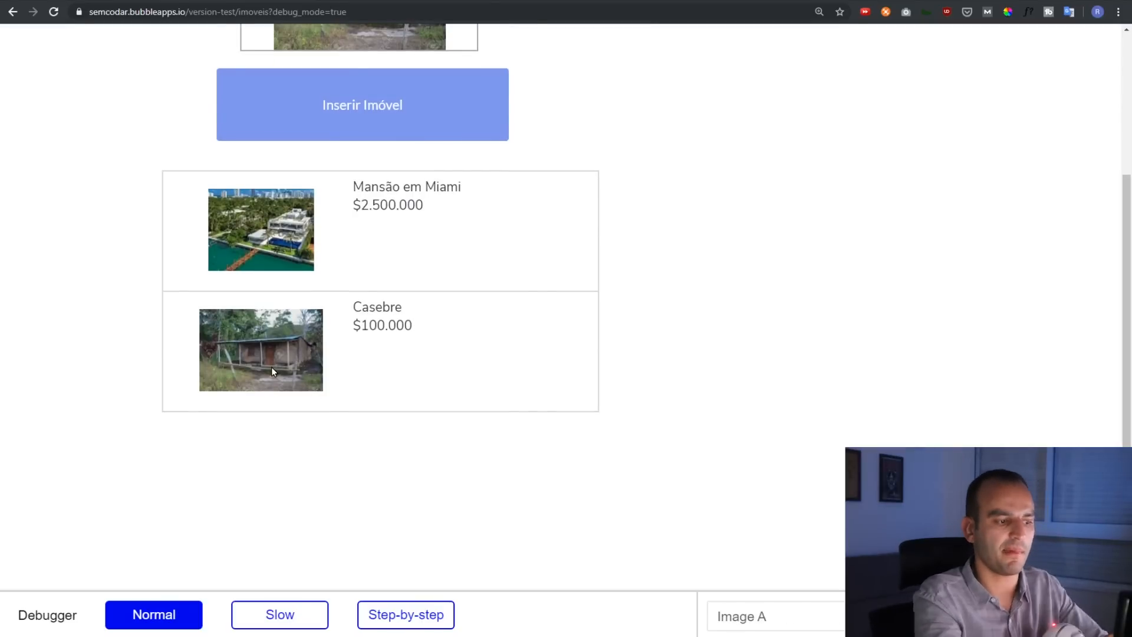
key(ctrl+shift+Tab)
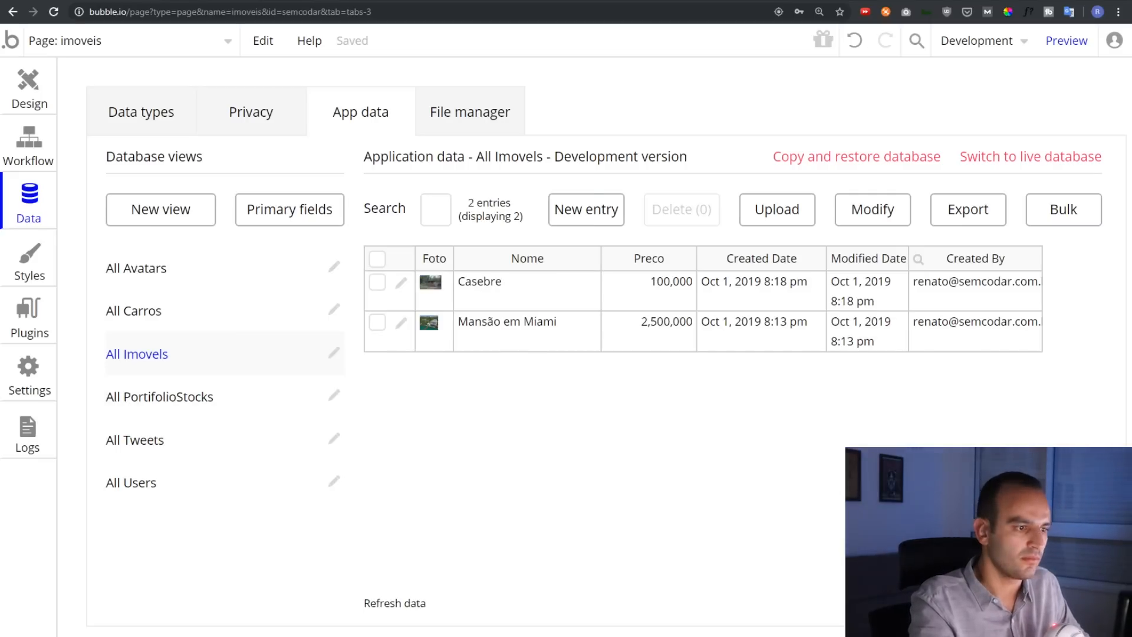
Check the preview form, then return to All Imovels, listing Casebre 100,000 and Mansão em Miami 2,500,000
key(ctrl+Tab)
scroll(604, 119, up, 4)
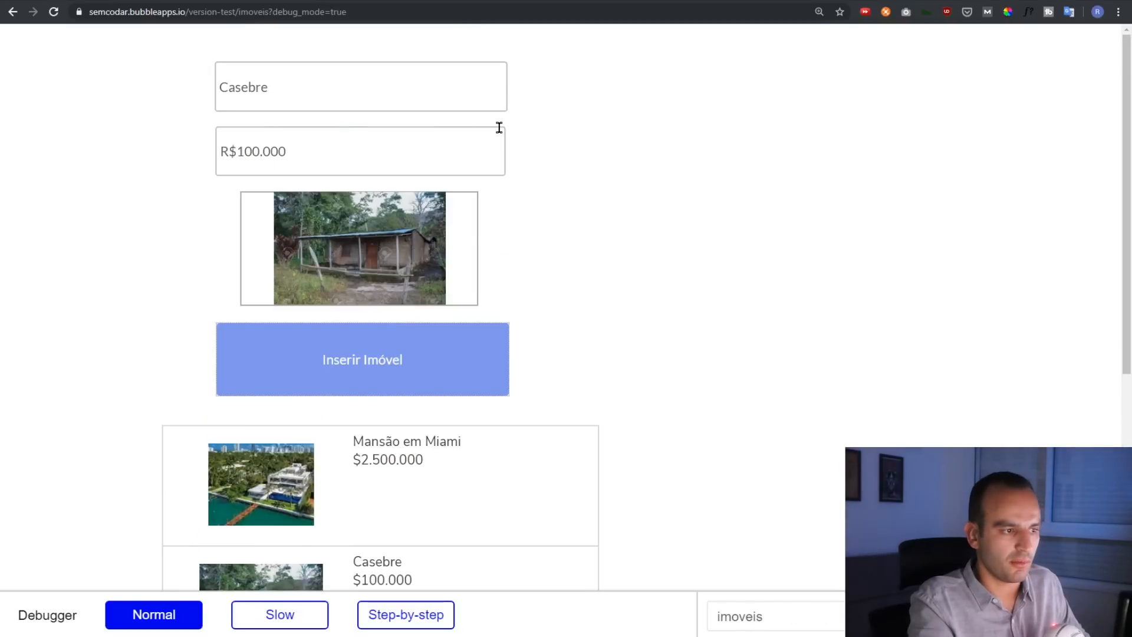
double_click(329, 93)
click(110, 114)
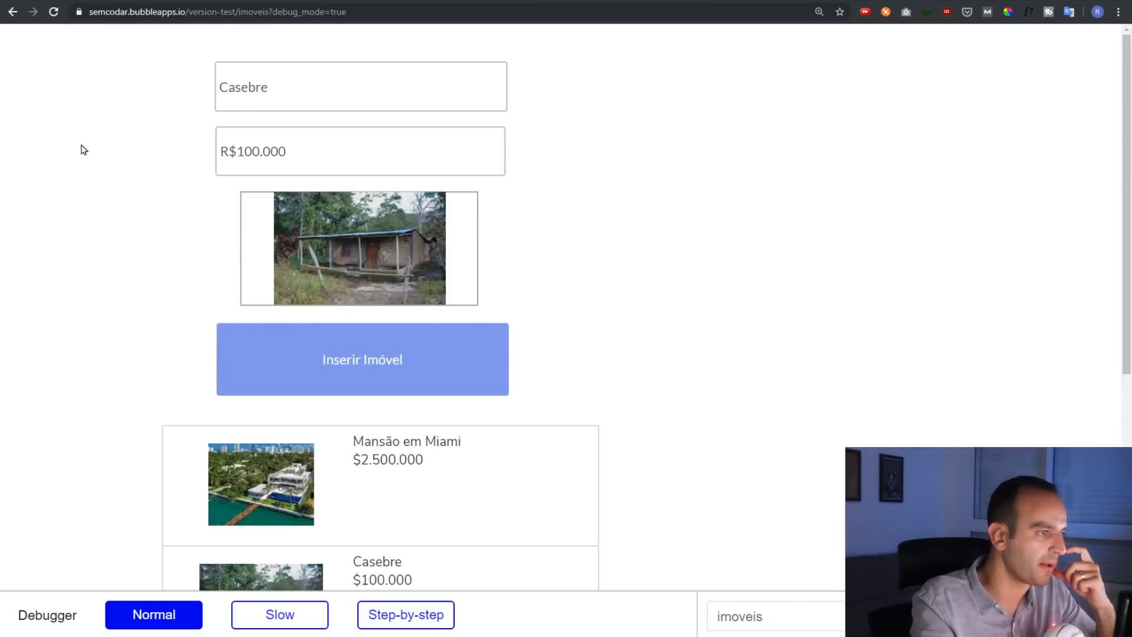
click(89, 1)
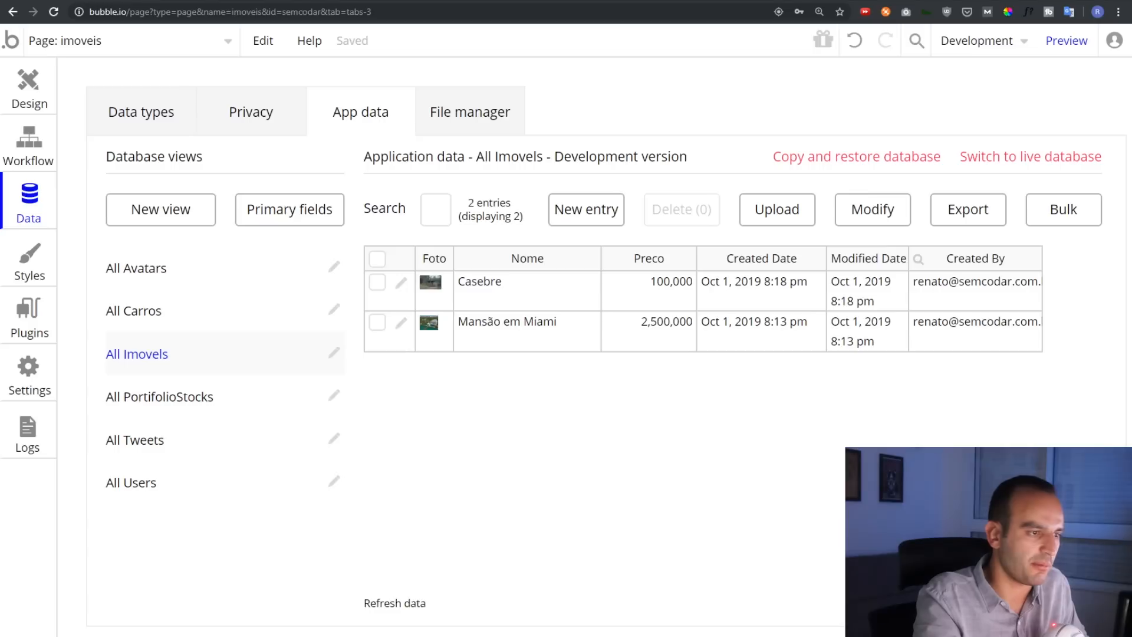
click(21, 144)
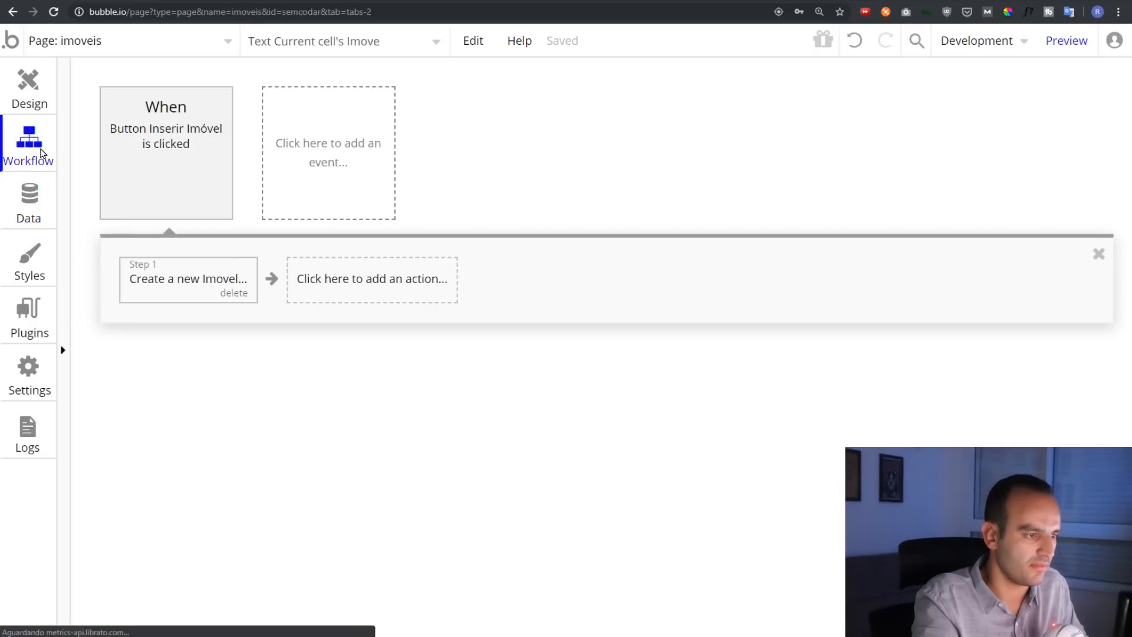
Add 'Reset relevant inputs' as Step 2 after Create a new Imovel in the Inserir Imóvel workflow
click(223, 279)
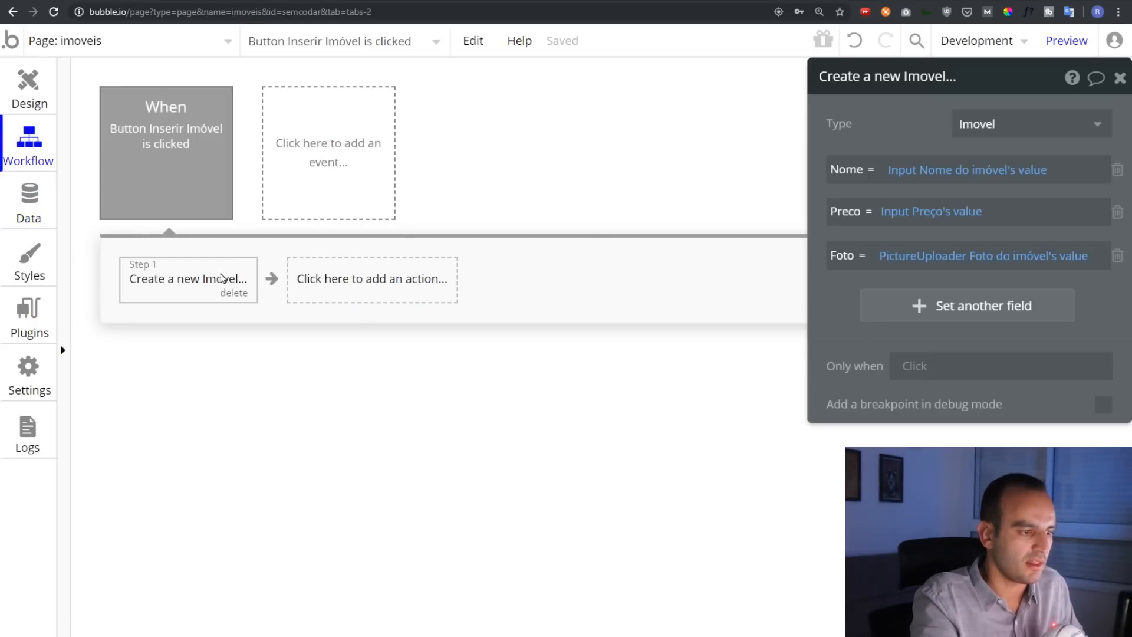
click(334, 284)
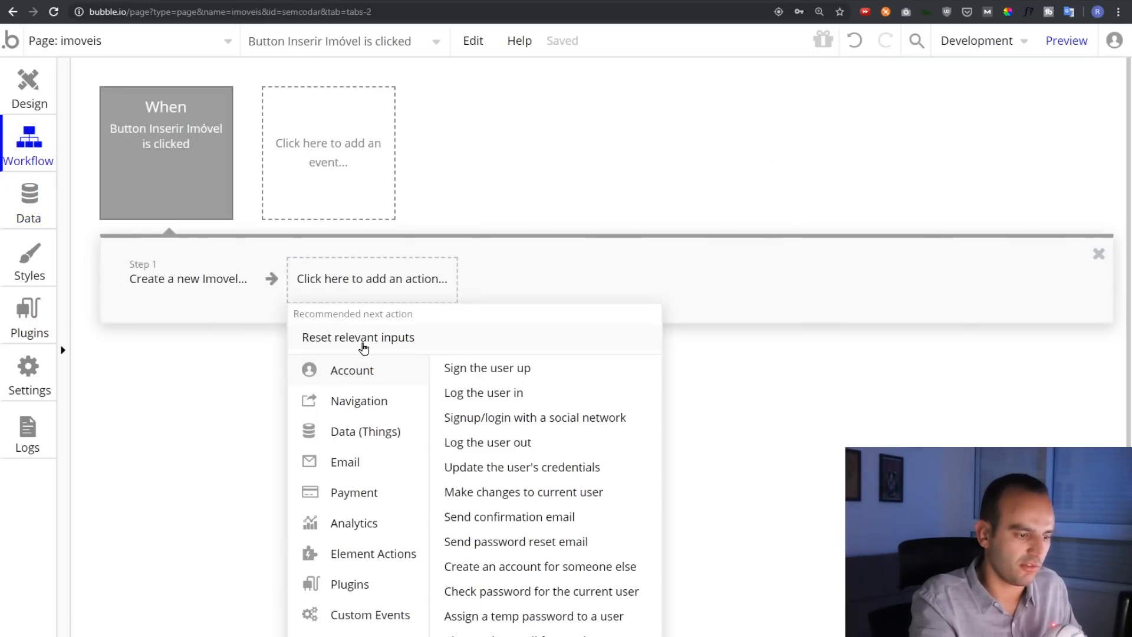
scroll(371, 484, down, 2)
mouse_move(378, 429)
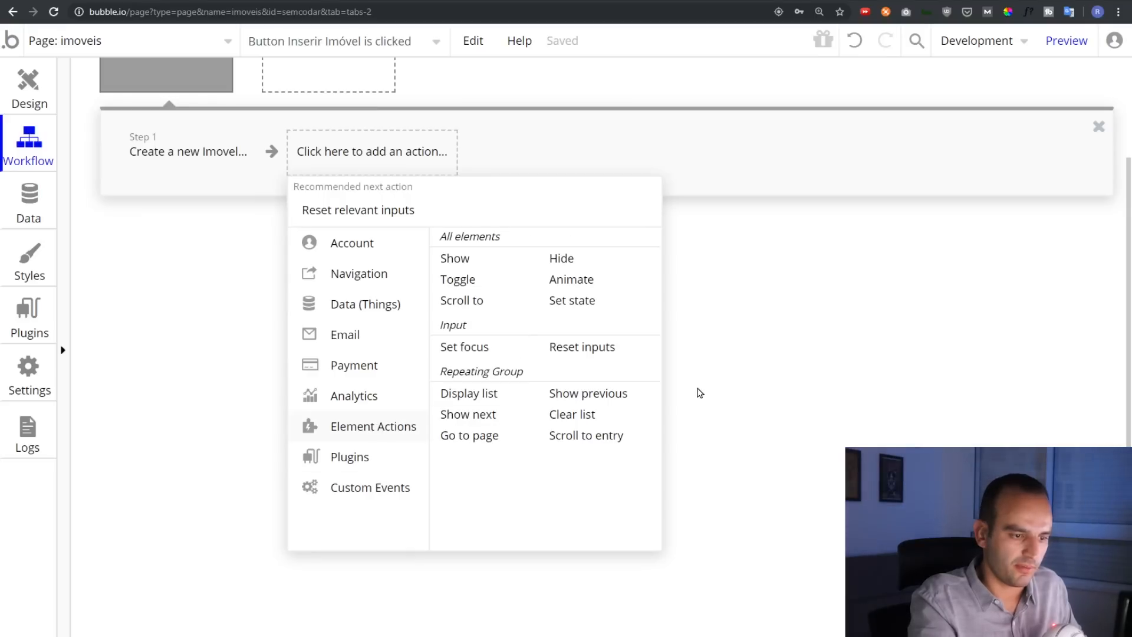
click(610, 353)
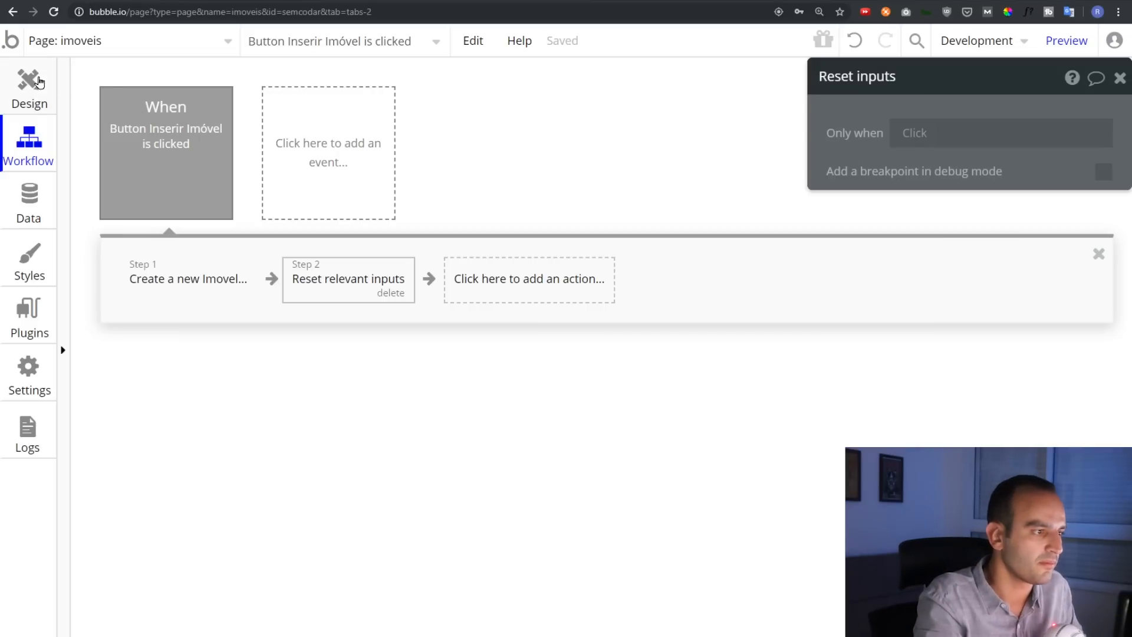
click(35, 85)
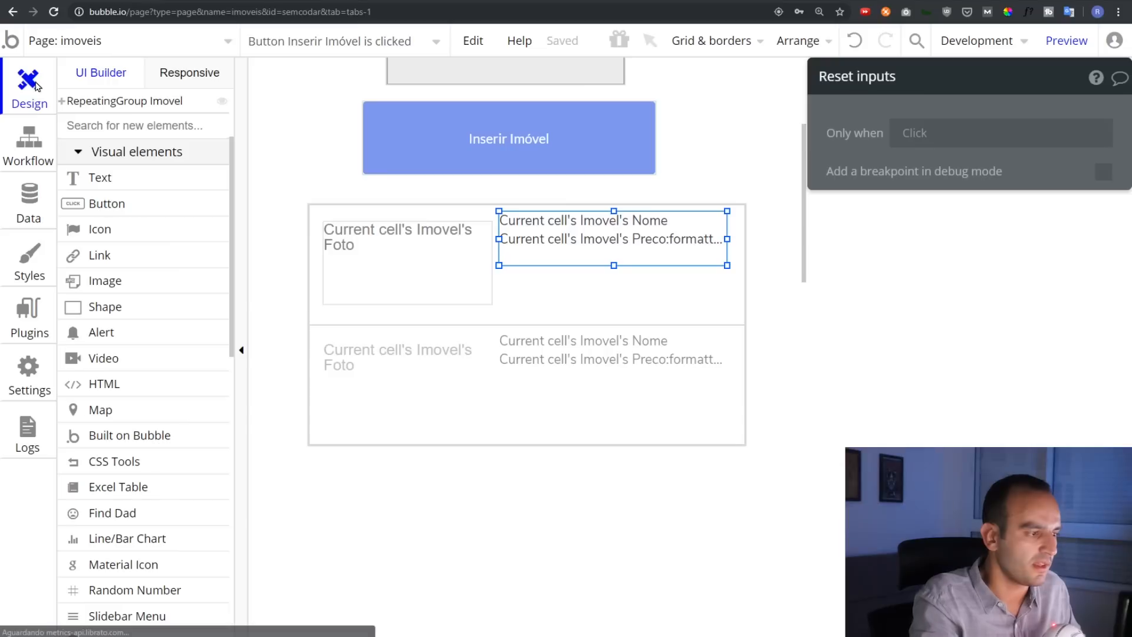
Draw Alert A below the repeating group as a Success Alert positioned at the top
click(133, 337)
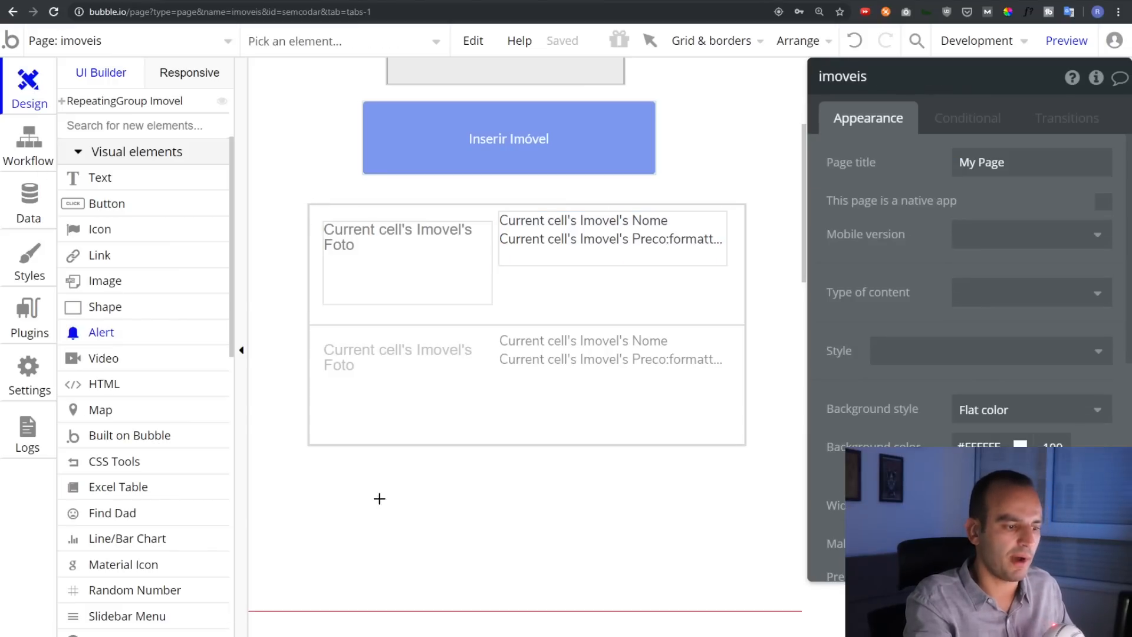
drag(309, 465, 696, 557)
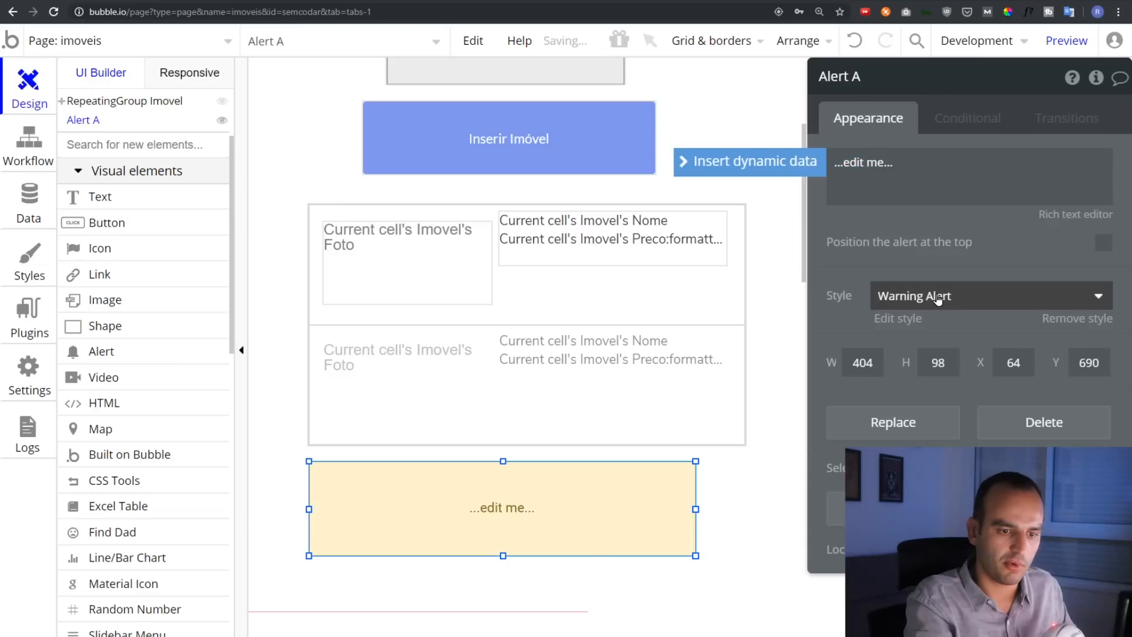
click(938, 300)
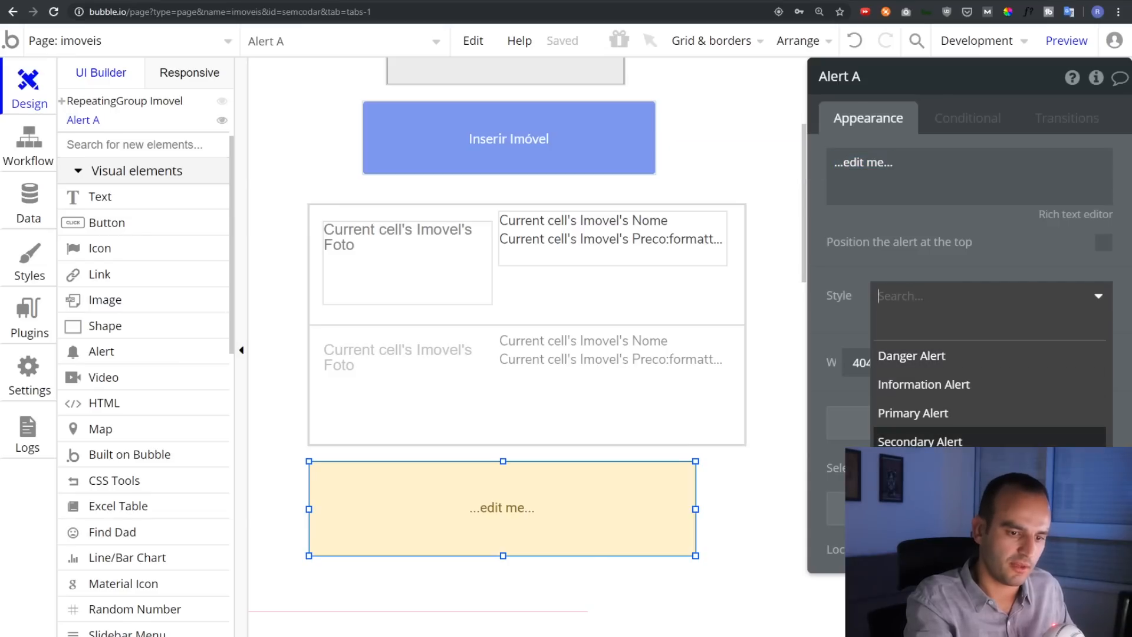
click(920, 470)
click(1101, 243)
scroll(556, 253, up, 4)
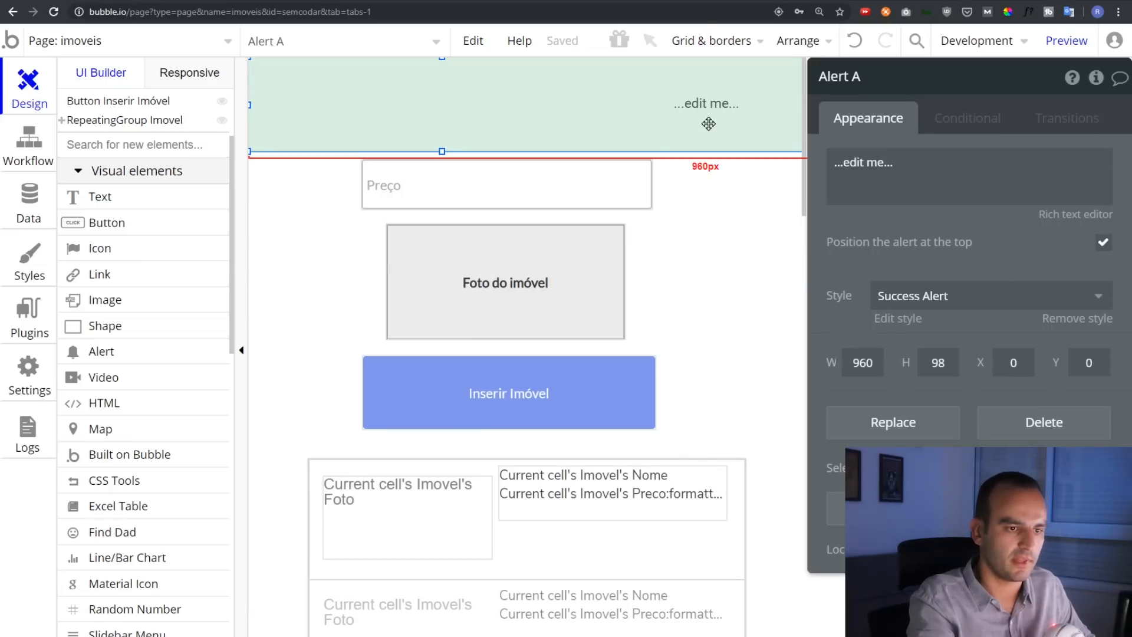
click(30, 140)
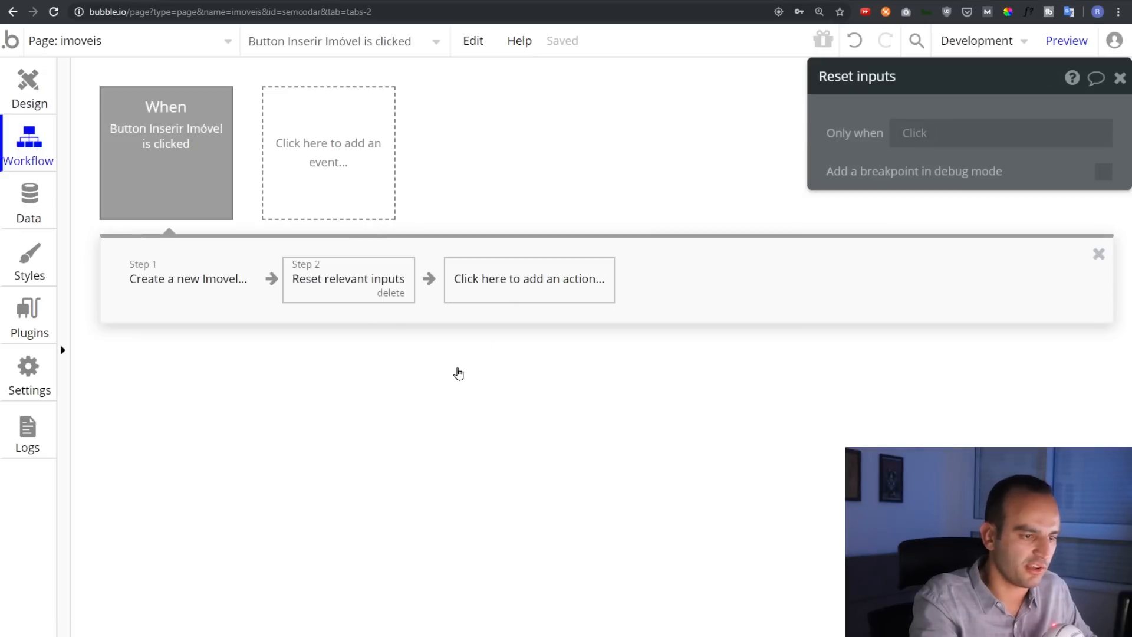
Add a Show message Step 3 making Alert A read 'Imóvel Cadastrado com Sucesso', then preview
click(502, 282)
mouse_move(548, 498)
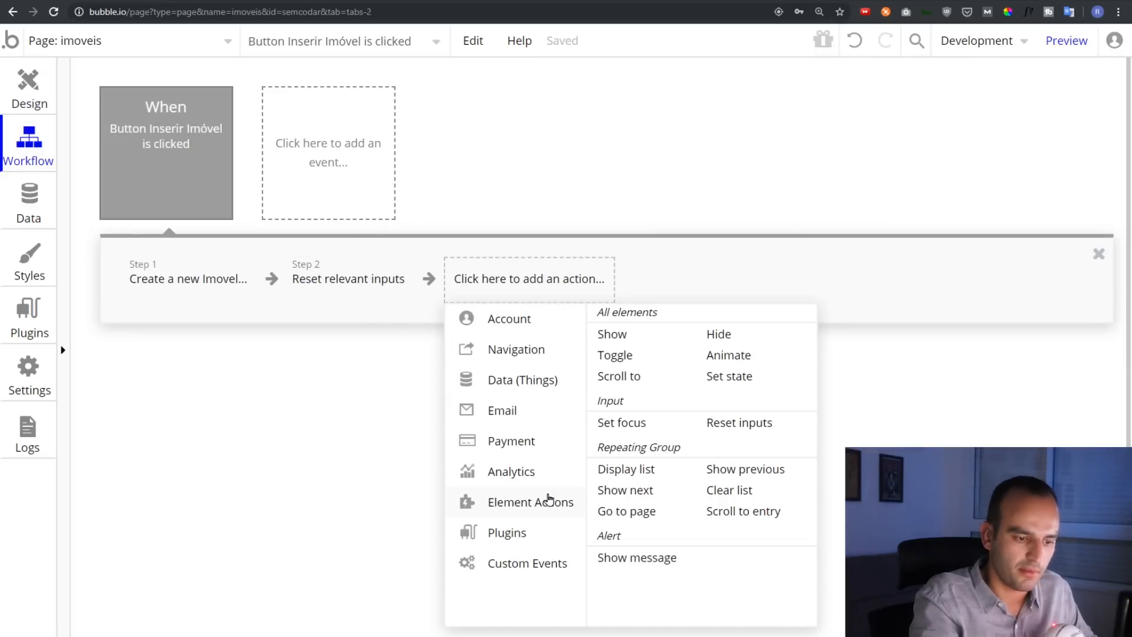
click(625, 560)
drag(894, 120, 429, 203)
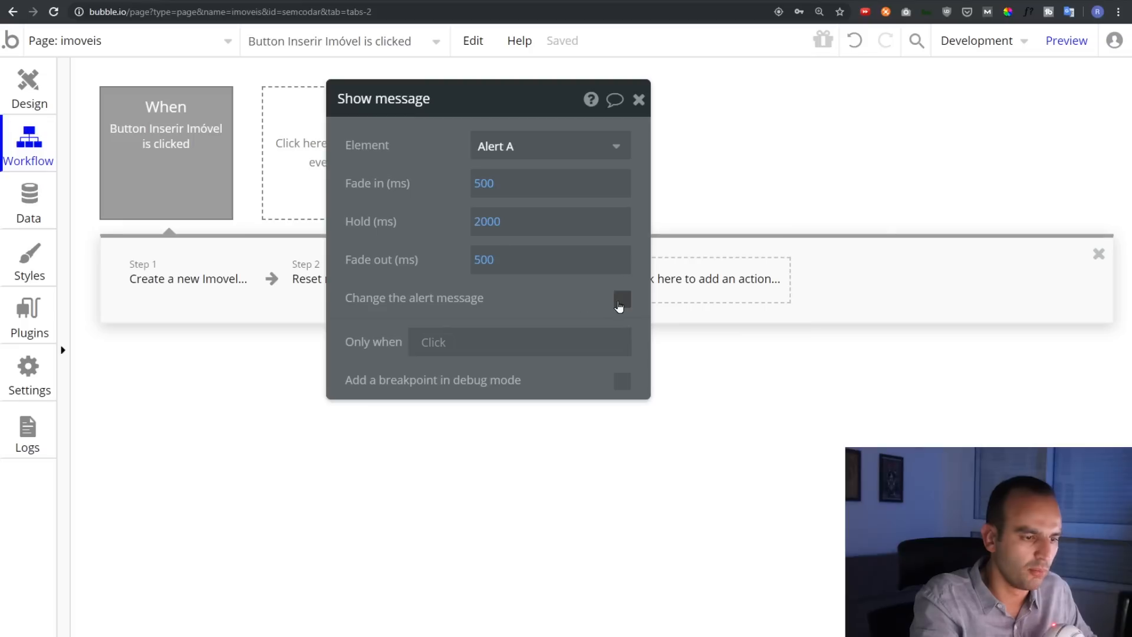
click(622, 299)
click(420, 352)
text(I)
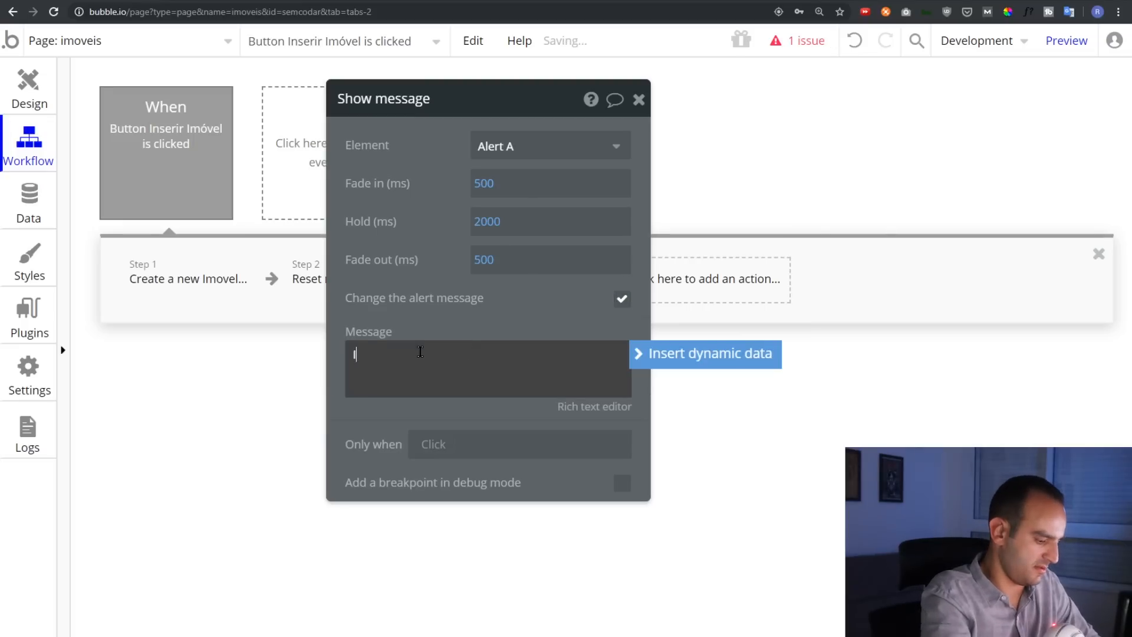
text(móvel Cadtrado com ?)
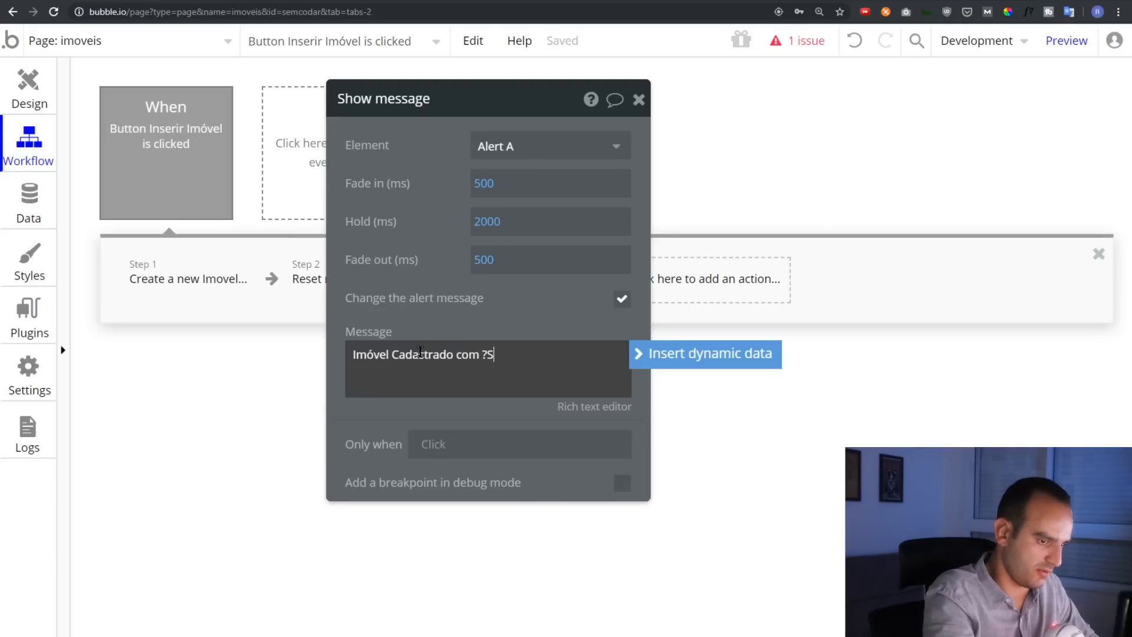
text(Sucesso)
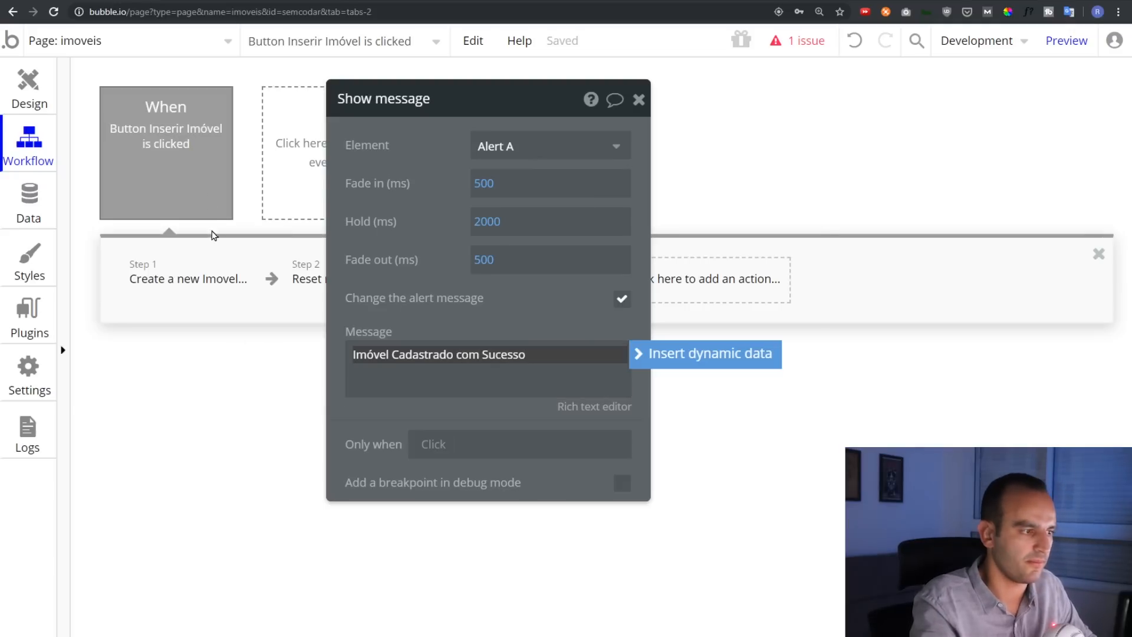
click(1066, 40)
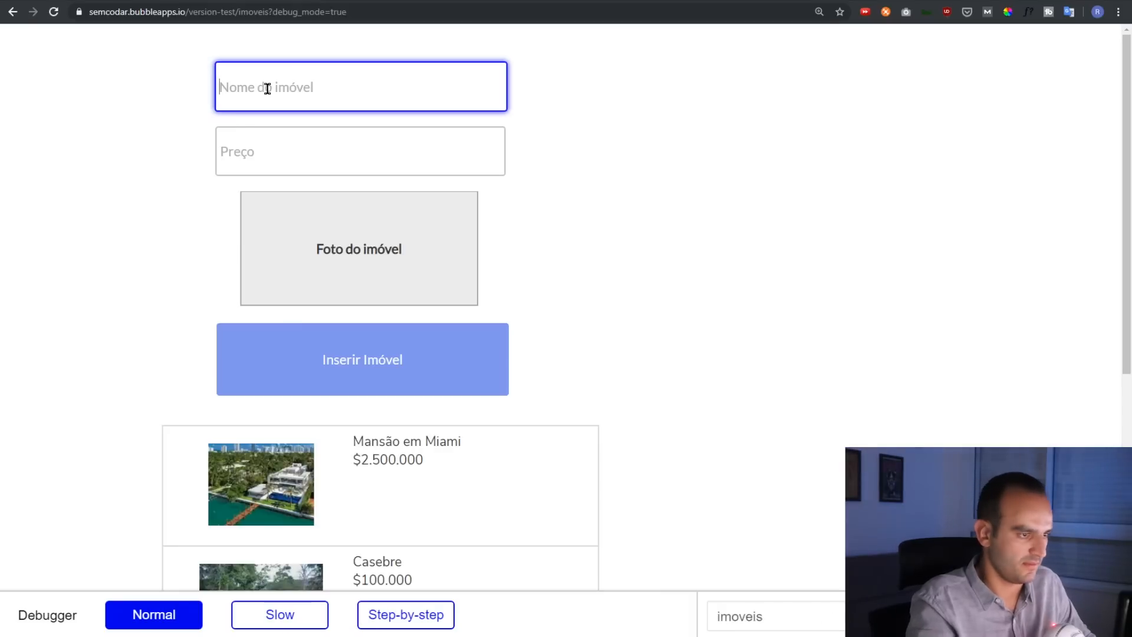
Insert Casa Sinistra priced R$800.000 with the third image file as its photo
text(Casa Sinistra)
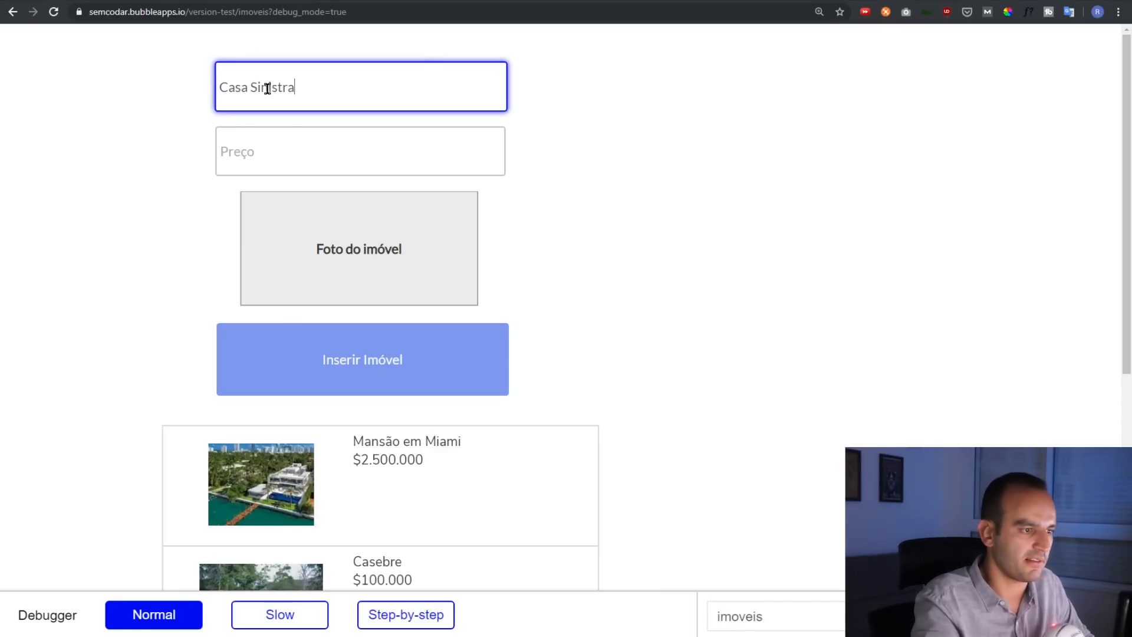
click(301, 140)
text(R$)
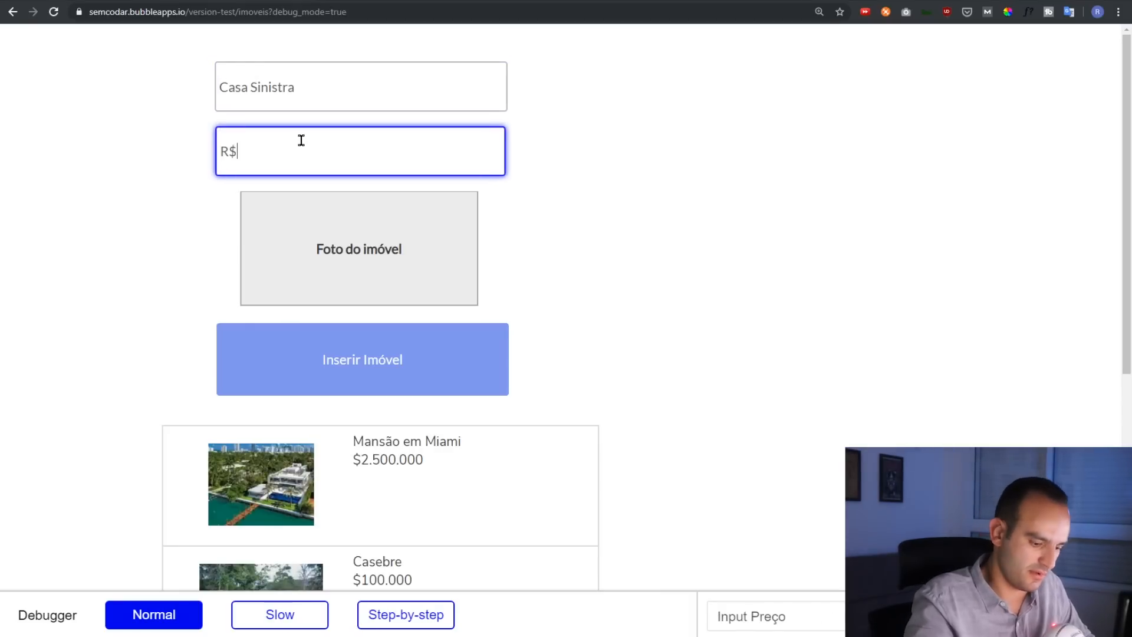
text(800.000)
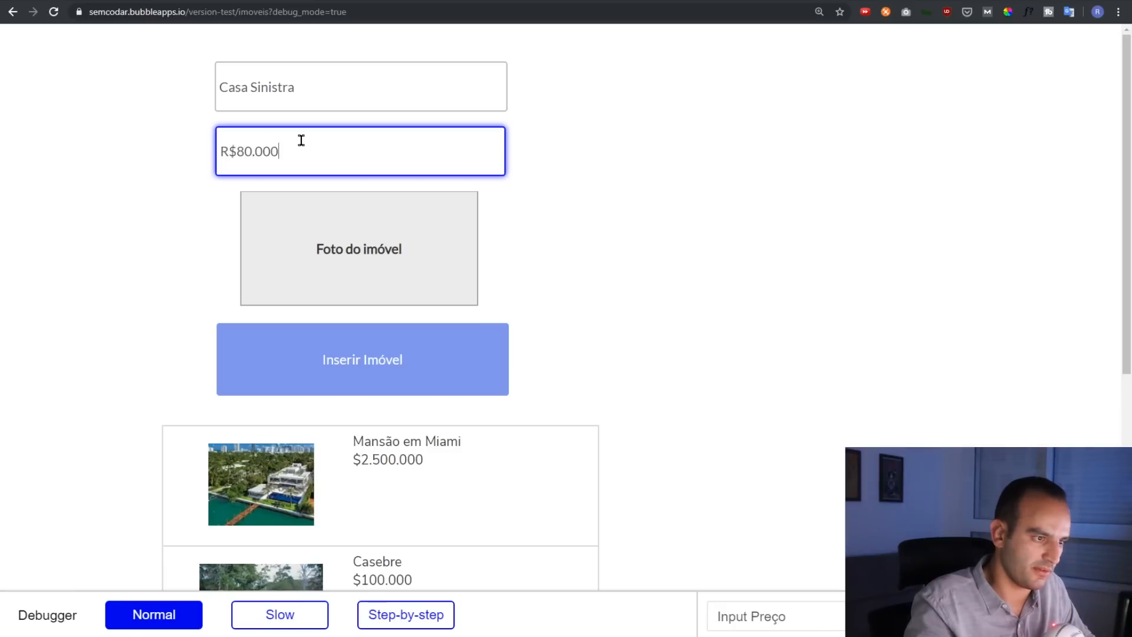
click(337, 235)
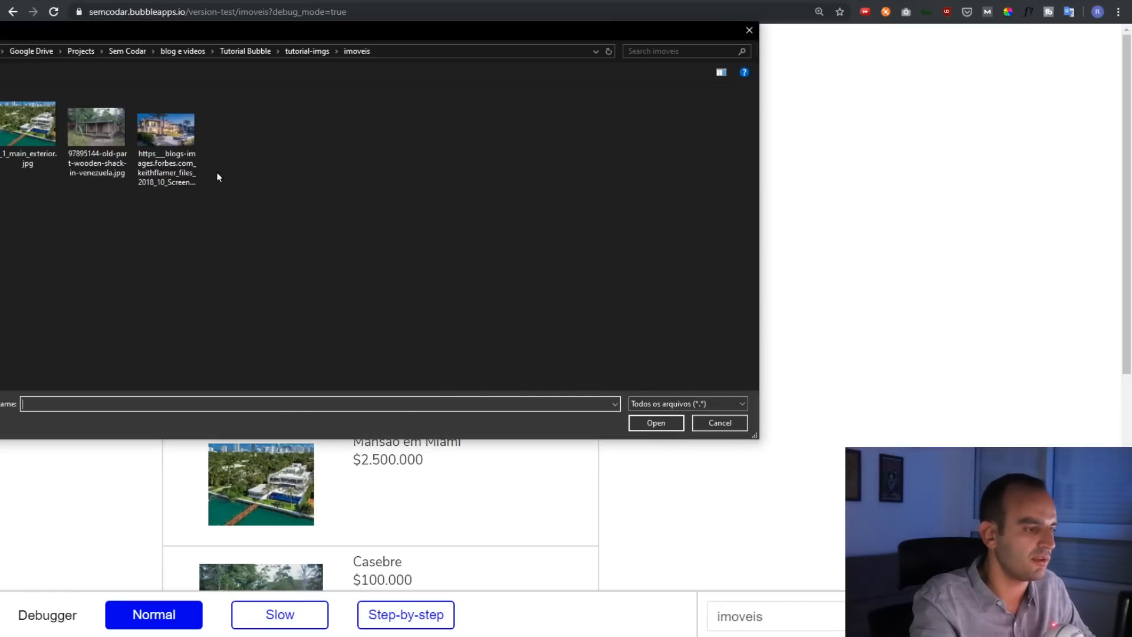
click(179, 131)
click(653, 423)
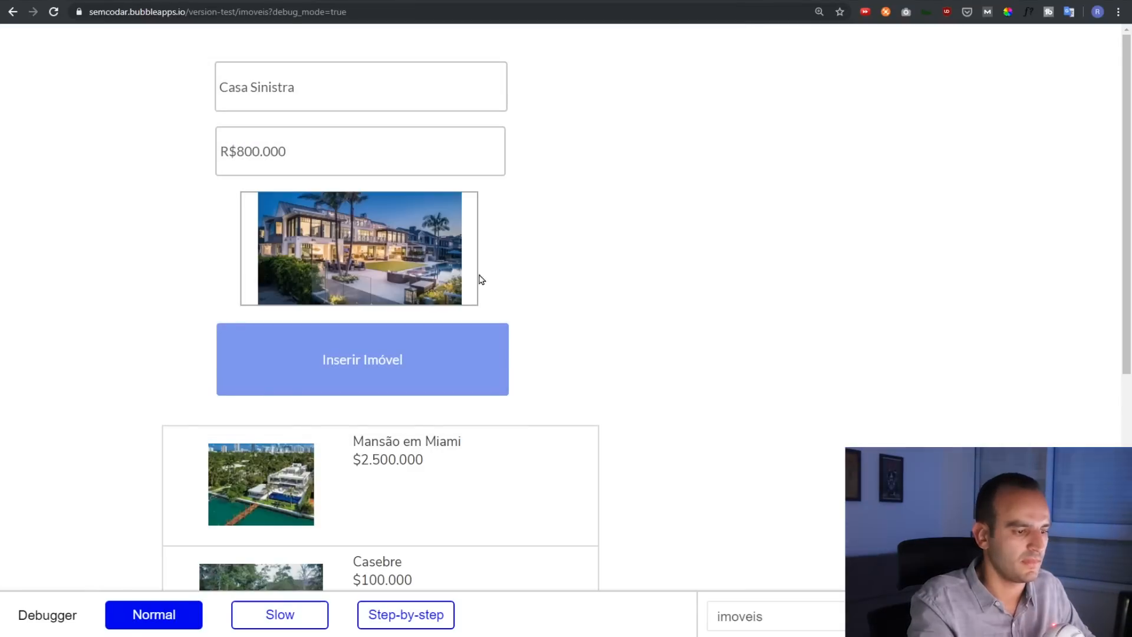
click(343, 363)
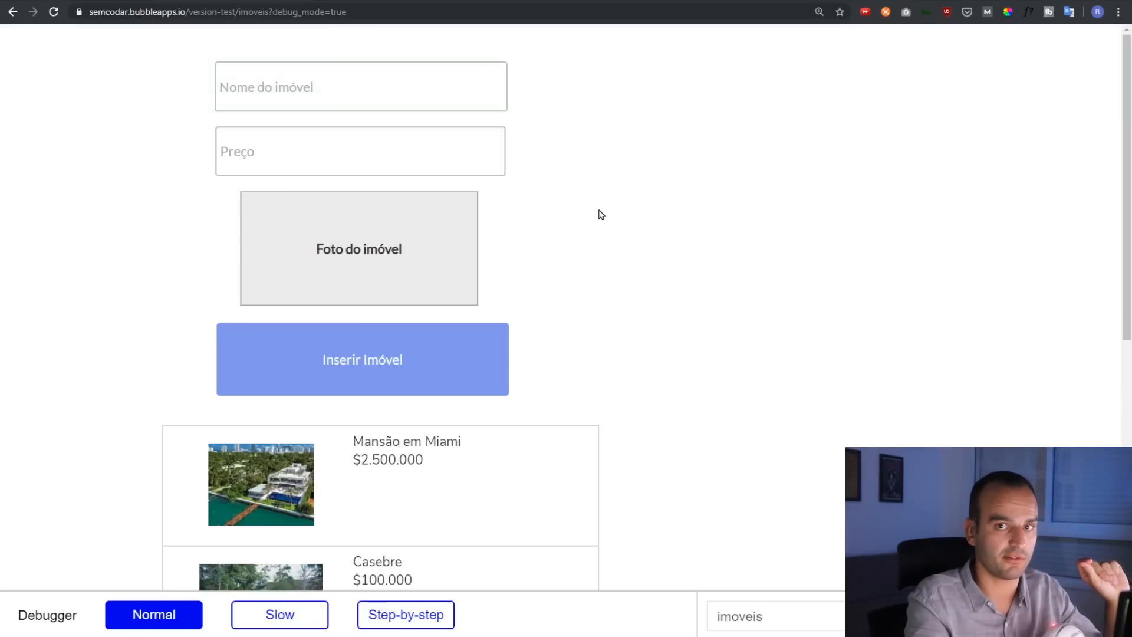
Scroll the preview listing to confirm Casa Sinistra appears below Casebre
scroll(602, 215, down, 3)
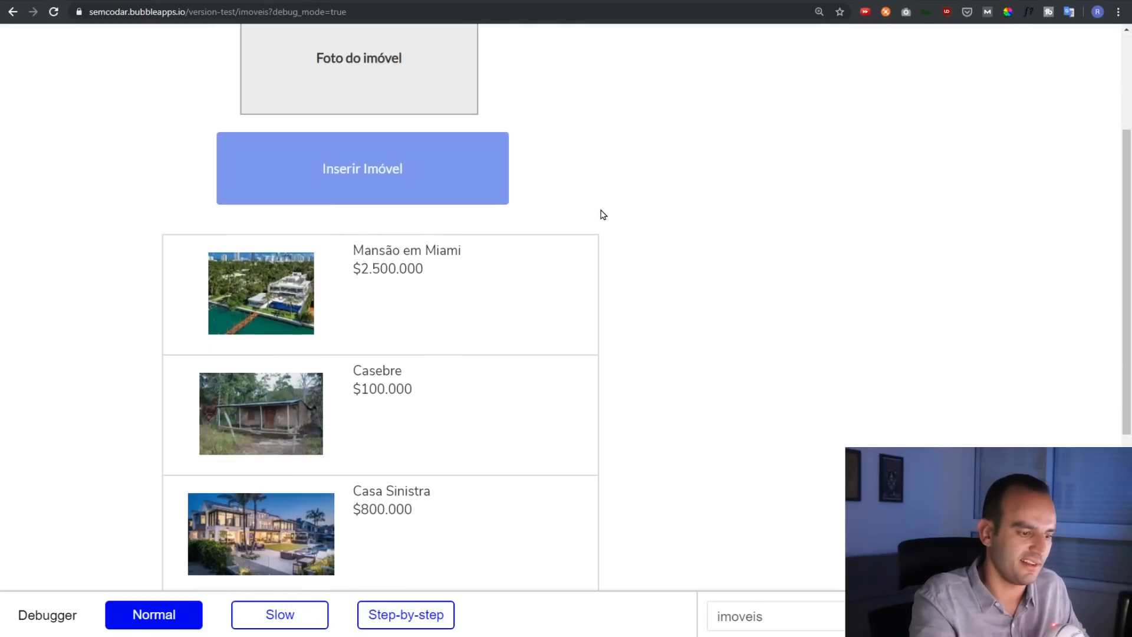
scroll(603, 214, down, 2)
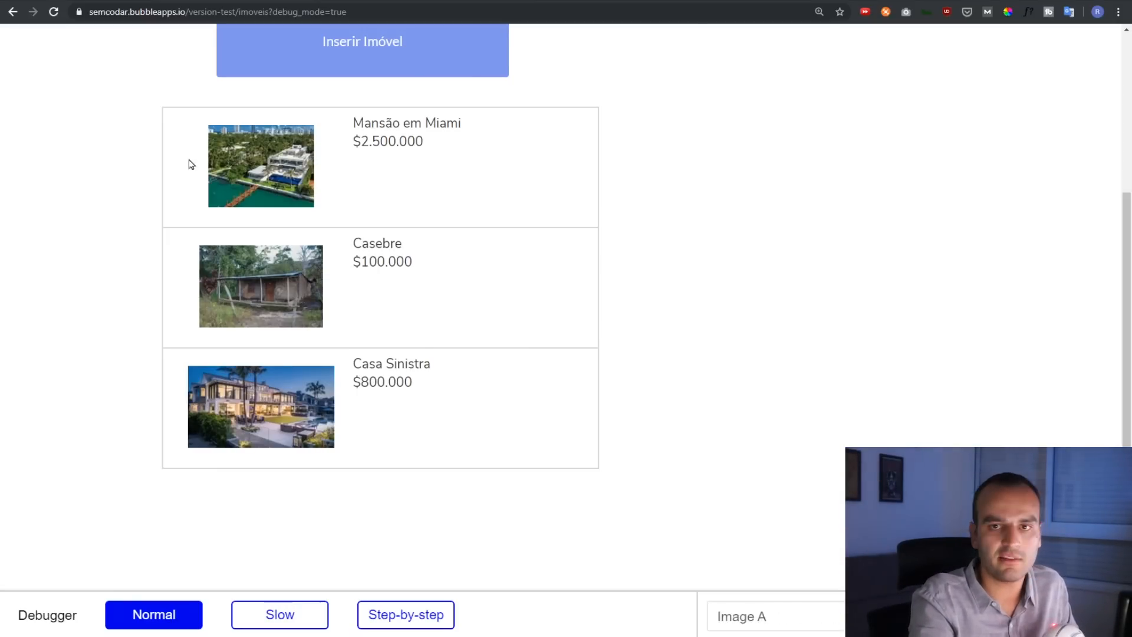
click(46, 1)
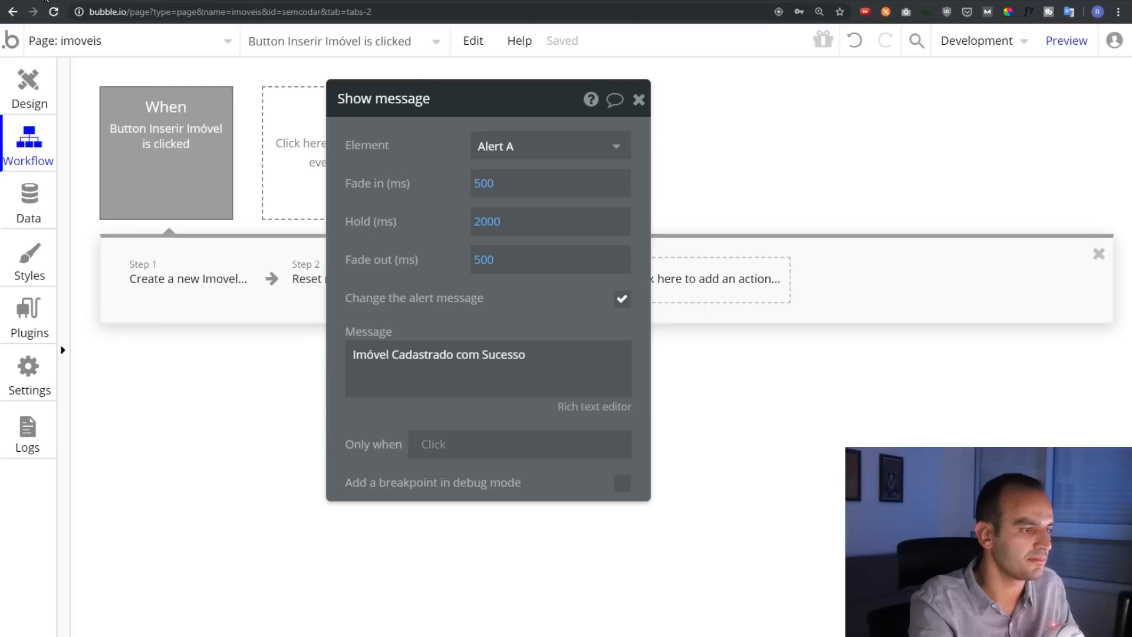
click(183, 0)
scroll(477, 360, up, 5)
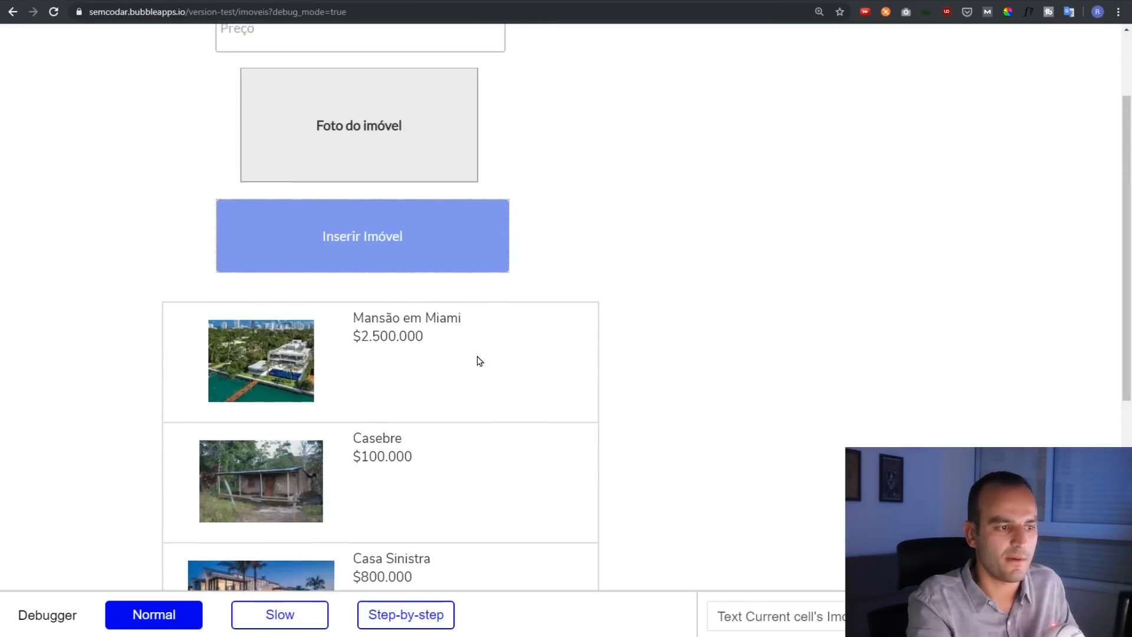
scroll(555, 367, down, 4)
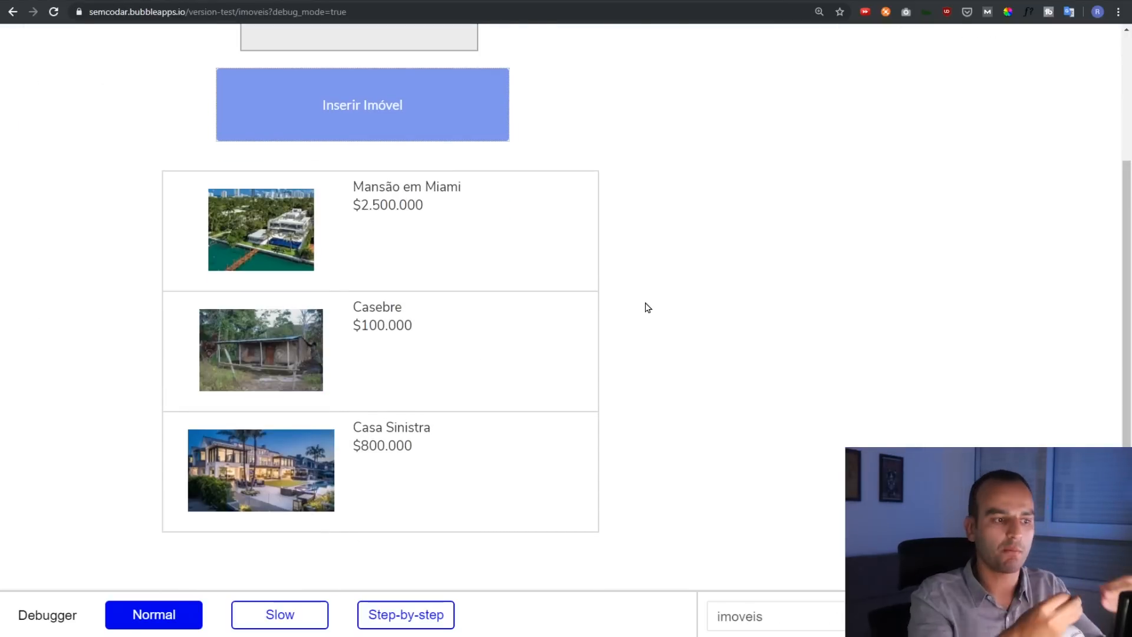
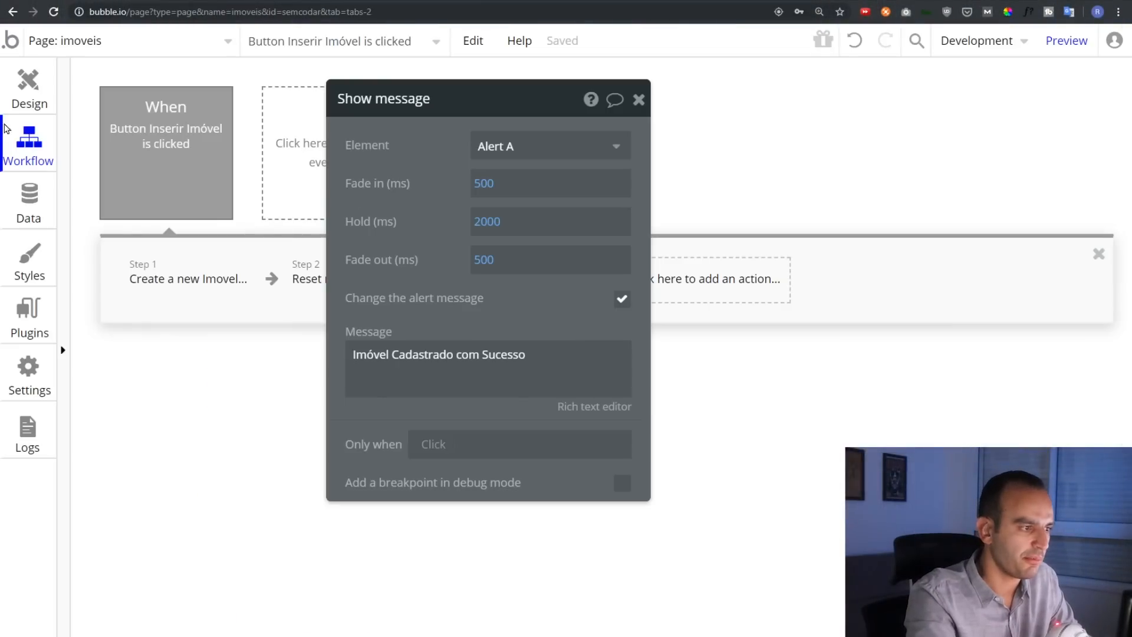
Go back to the Design tab of the imoveis page in the editor
click(27, 93)
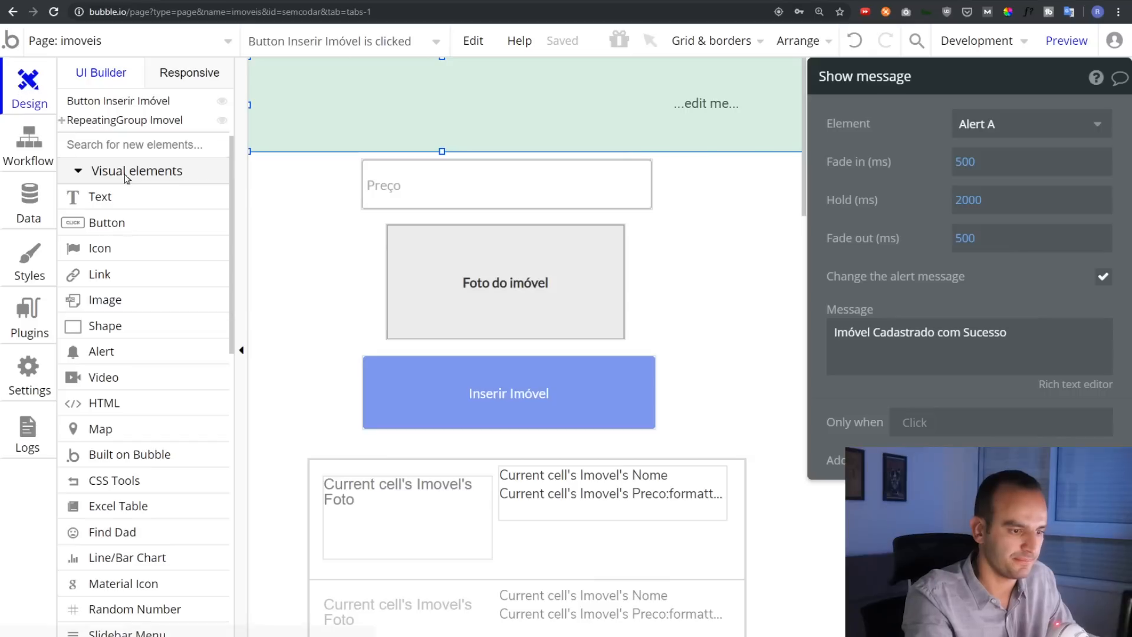
Draw a Slider Input just below the property list
scroll(416, 360, down, 5)
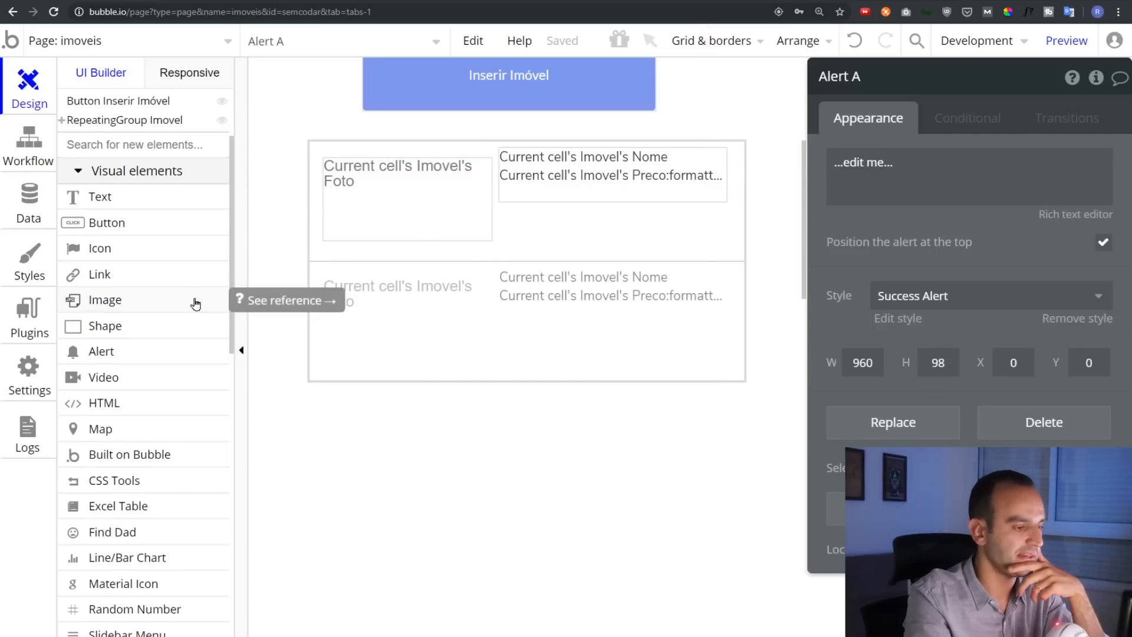
scroll(195, 304, down, 2)
scroll(188, 306, down, 1)
scroll(144, 207, up, 1)
scroll(125, 187, up, 1)
scroll(127, 195, down, 7)
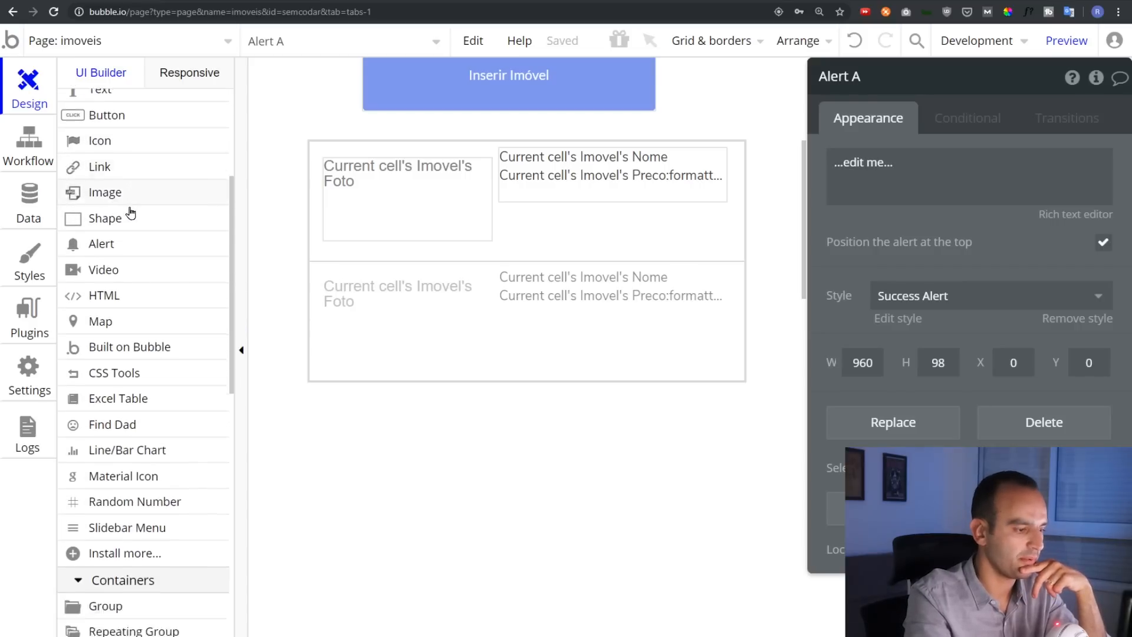
scroll(136, 248, down, 2)
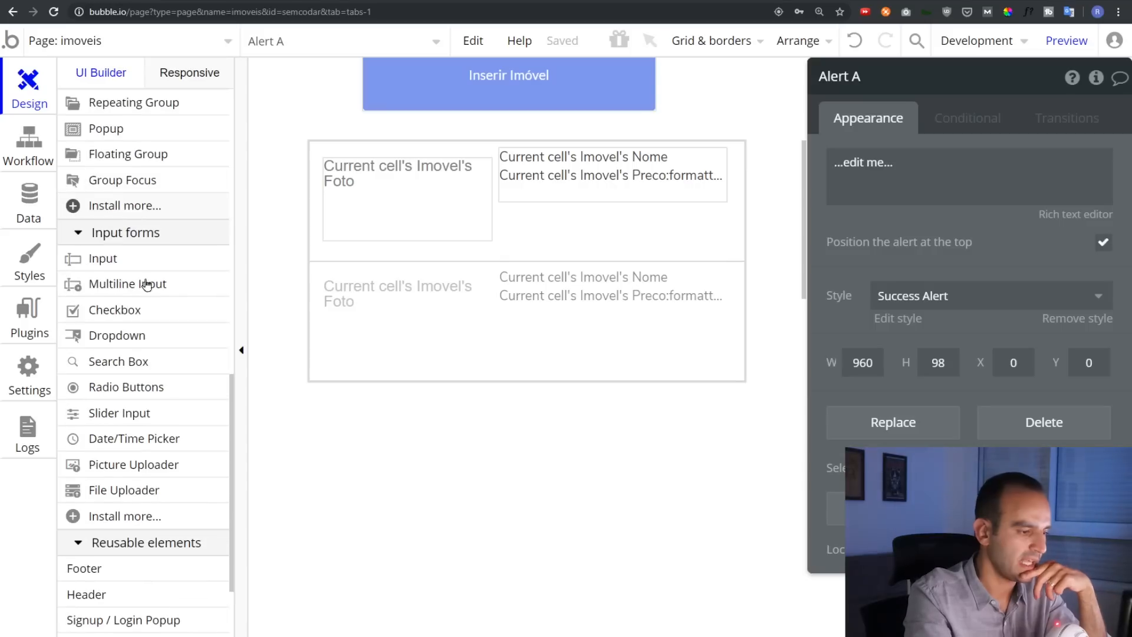
click(142, 417)
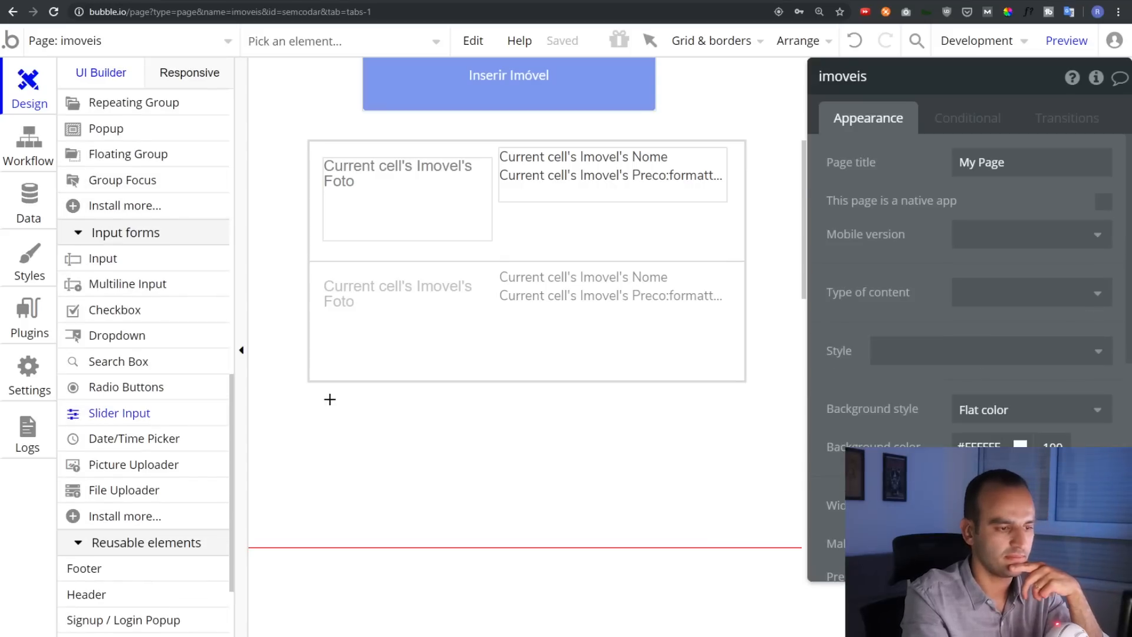
drag(322, 398, 733, 435)
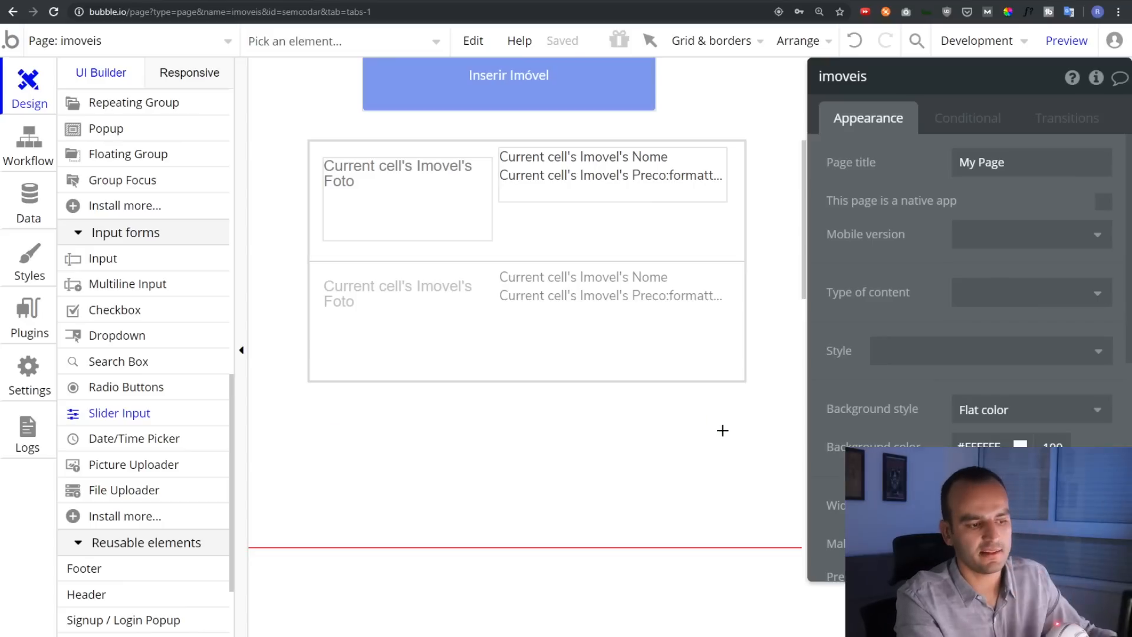
Give the slider Min 0, Max 1000000 and Step 10000, then preview the page
click(371, 415)
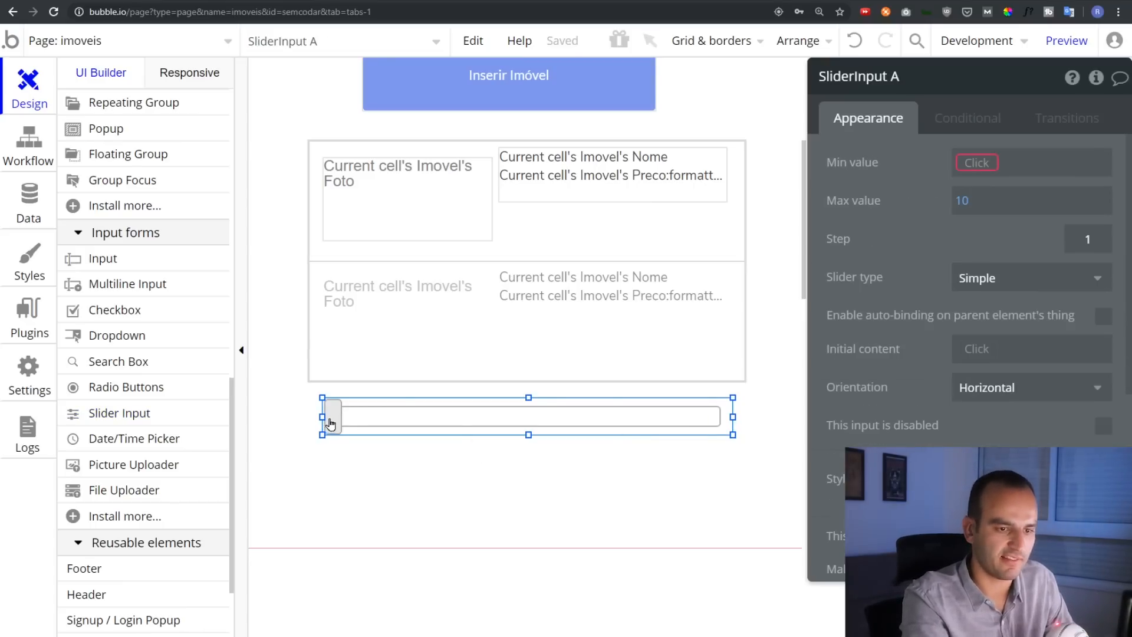
click(974, 164)
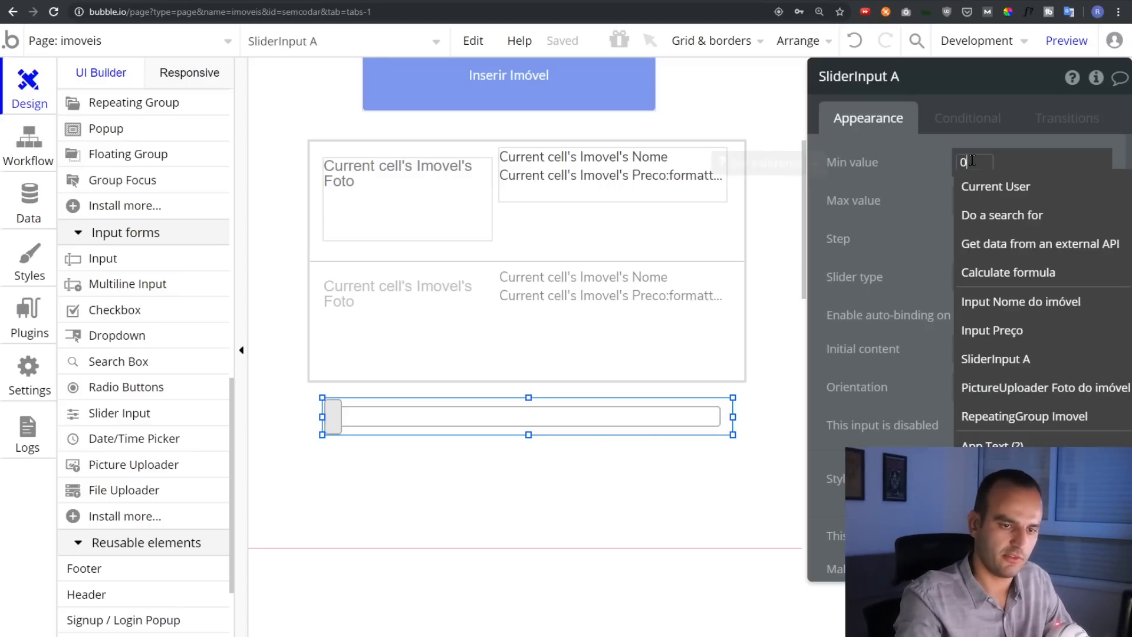
click(1026, 194)
key(BackSpace)
key(BackSpace)
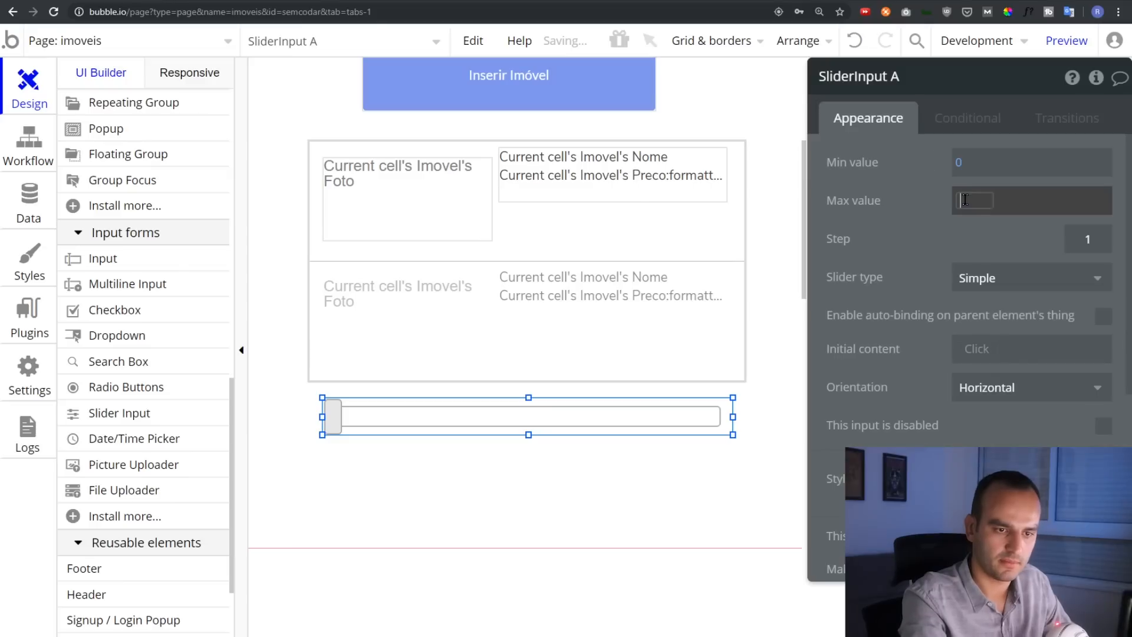
text(100000)
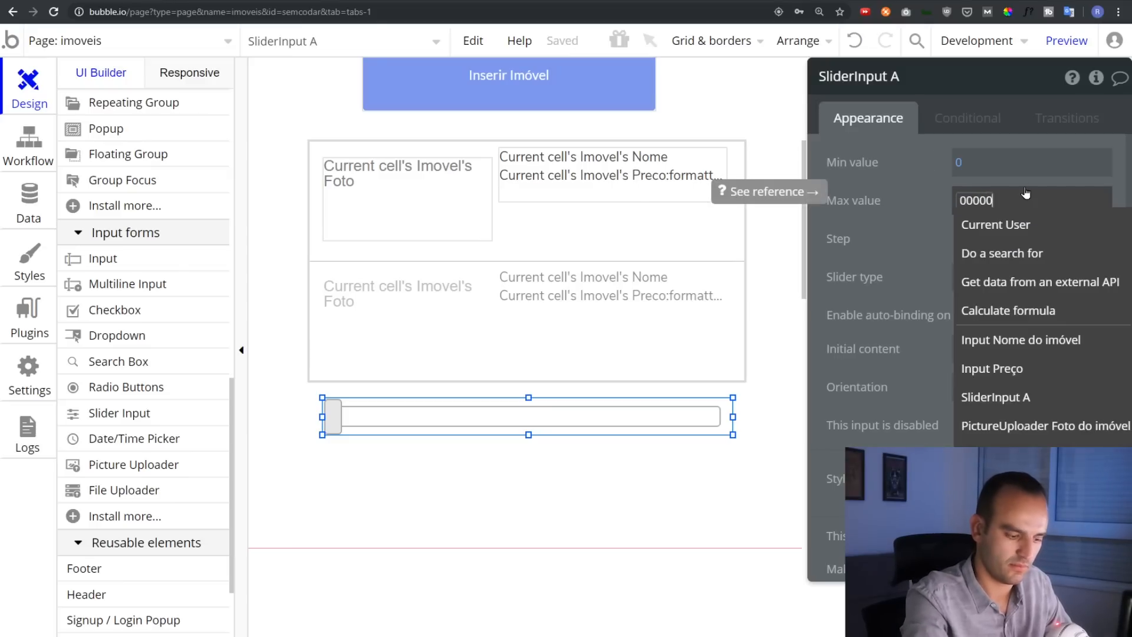
key(ctrl+a)
text(1000)
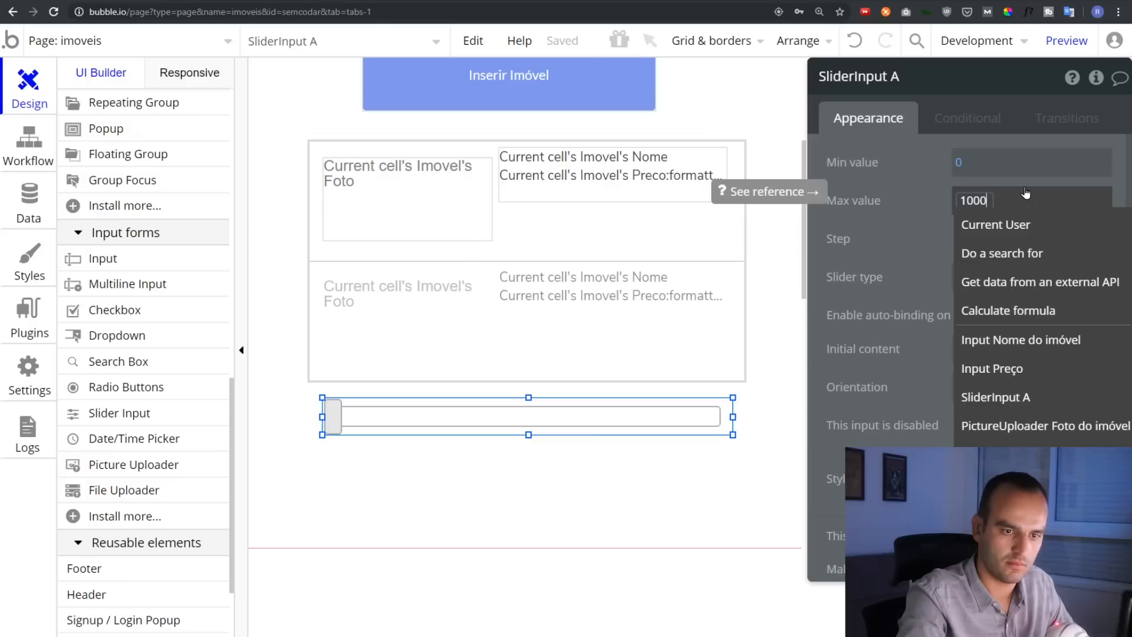
text(0000)
click(903, 195)
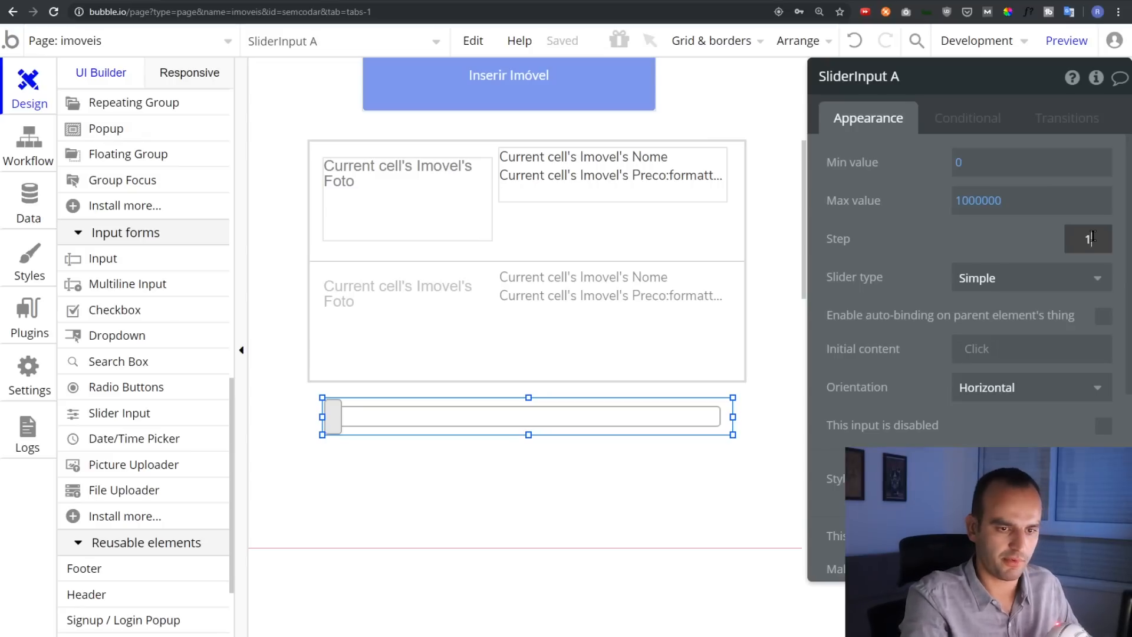
text(0000)
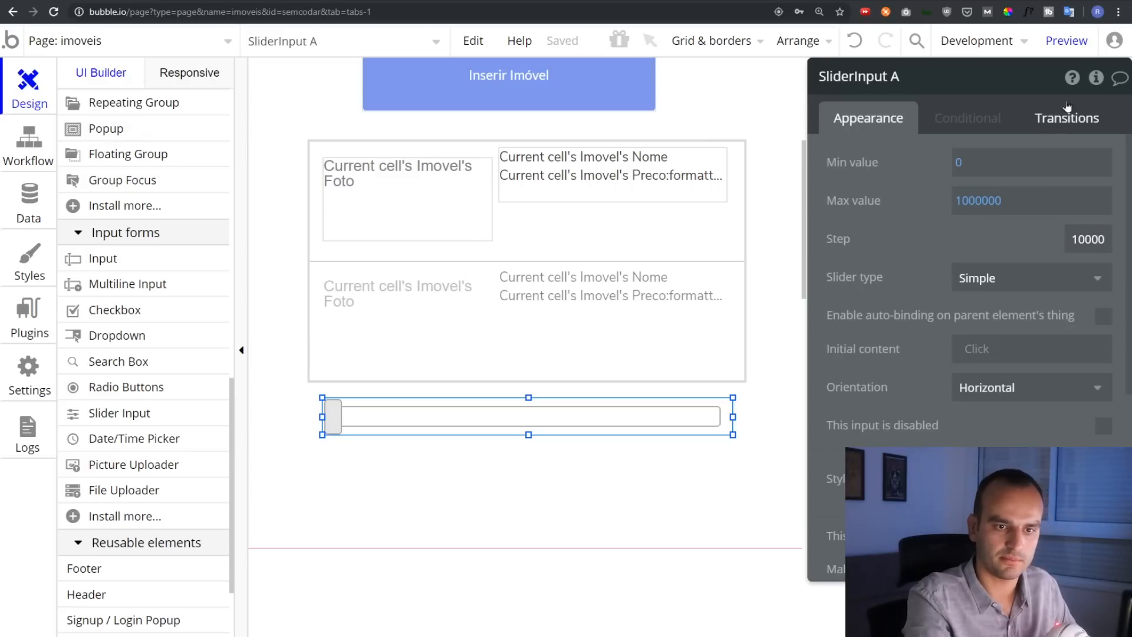
click(1067, 40)
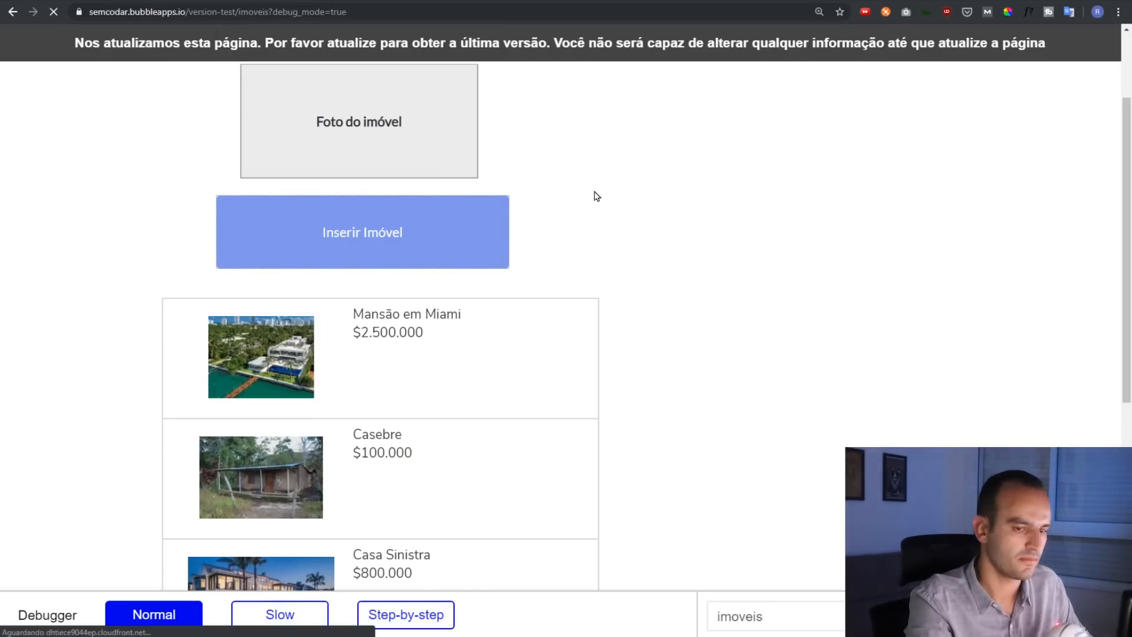
Reload the preview and nudge the new slider's handle to test it
key(F5)
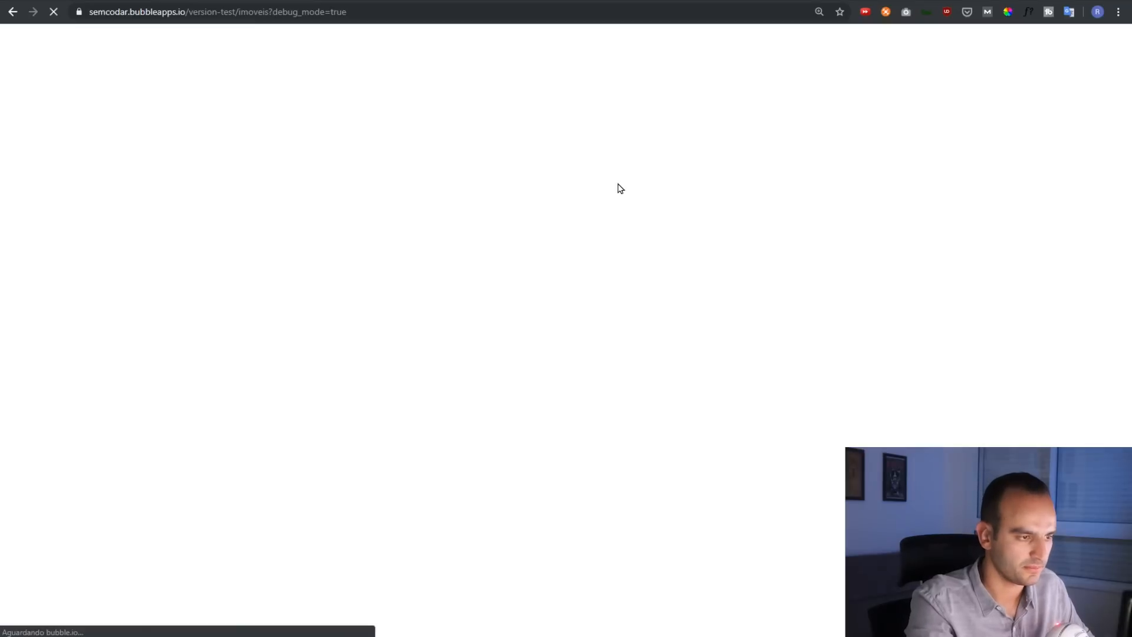
scroll(366, 374, down, 2)
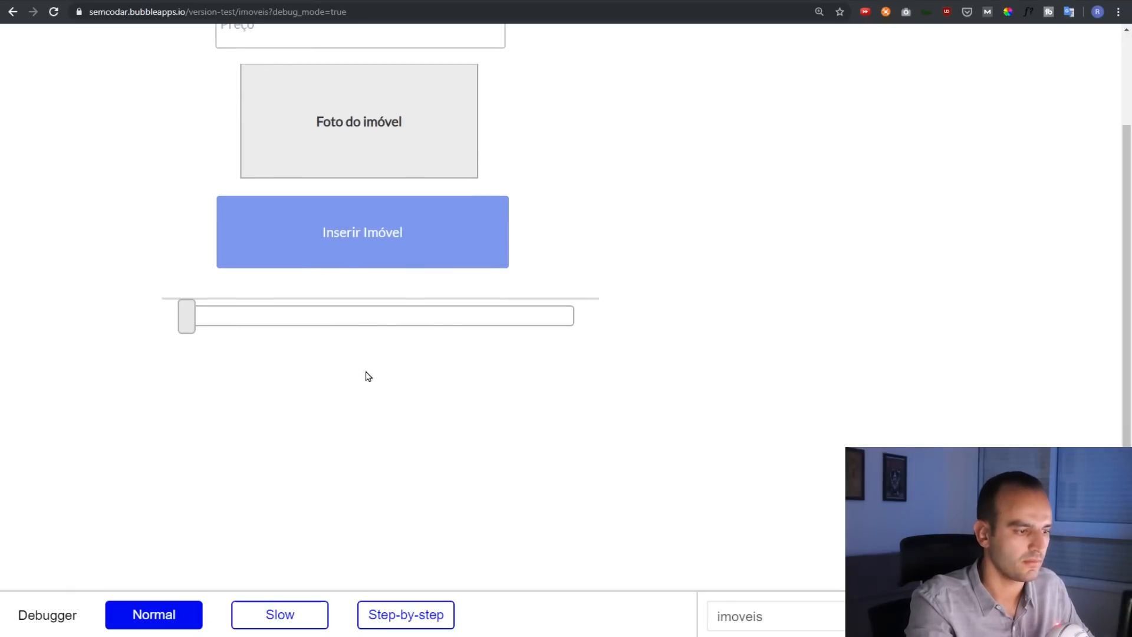
scroll(664, 260, down, 6)
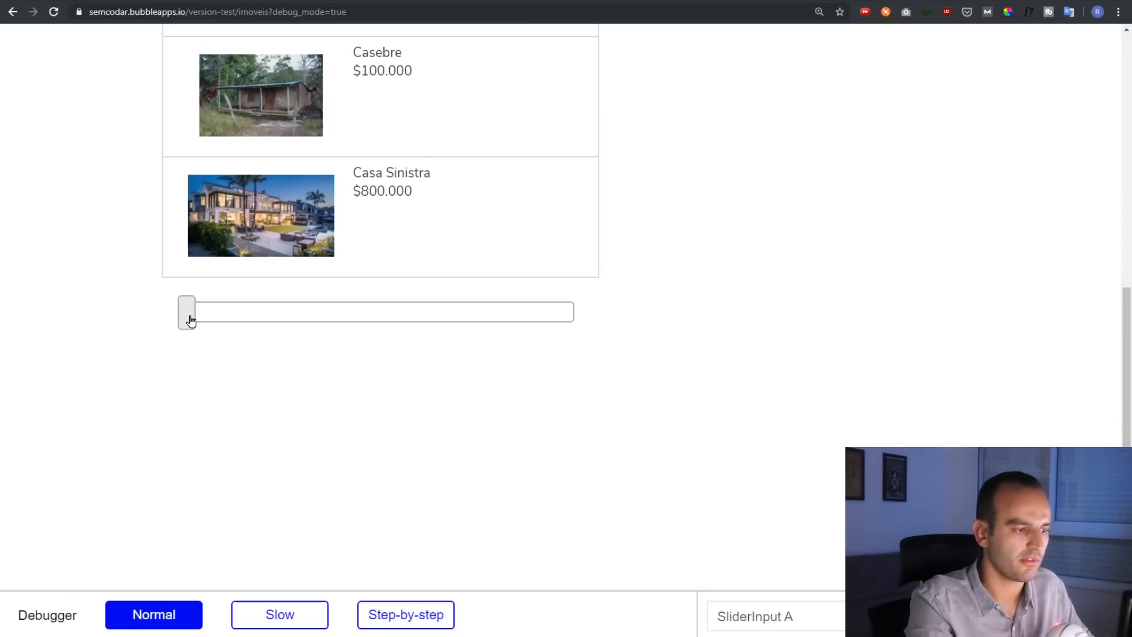
mouse_move(187, 321)
mouse_down()
mouse_move(548, 320)
mouse_move(200, 320)
mouse_move(546, 329)
mouse_move(334, 351)
mouse_move(197, 331)
mouse_up()
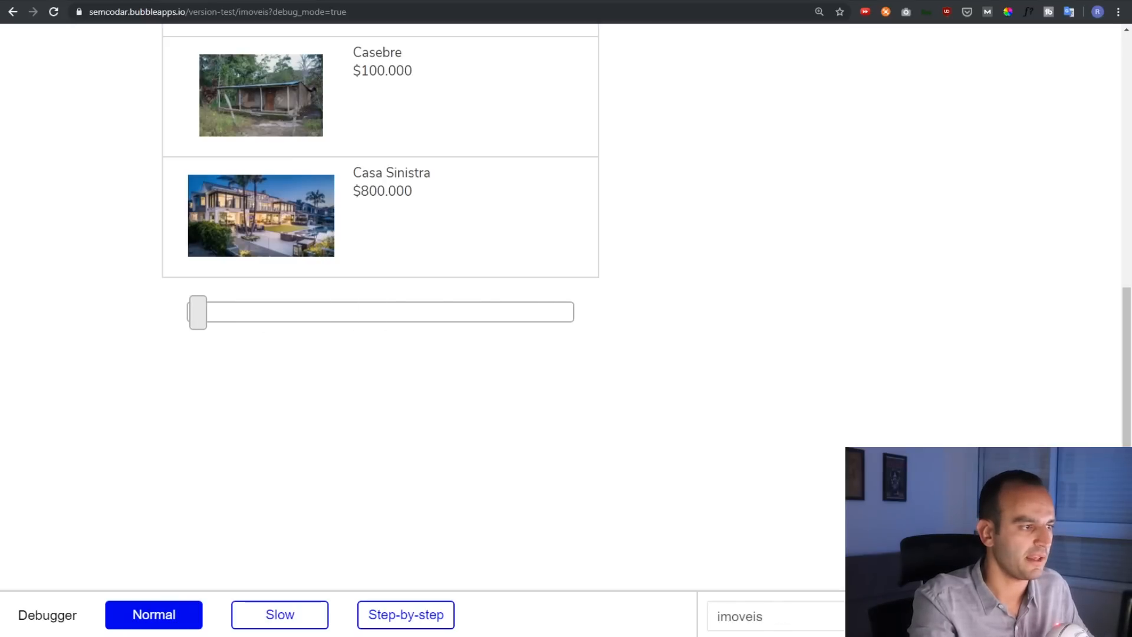
click(83, 0)
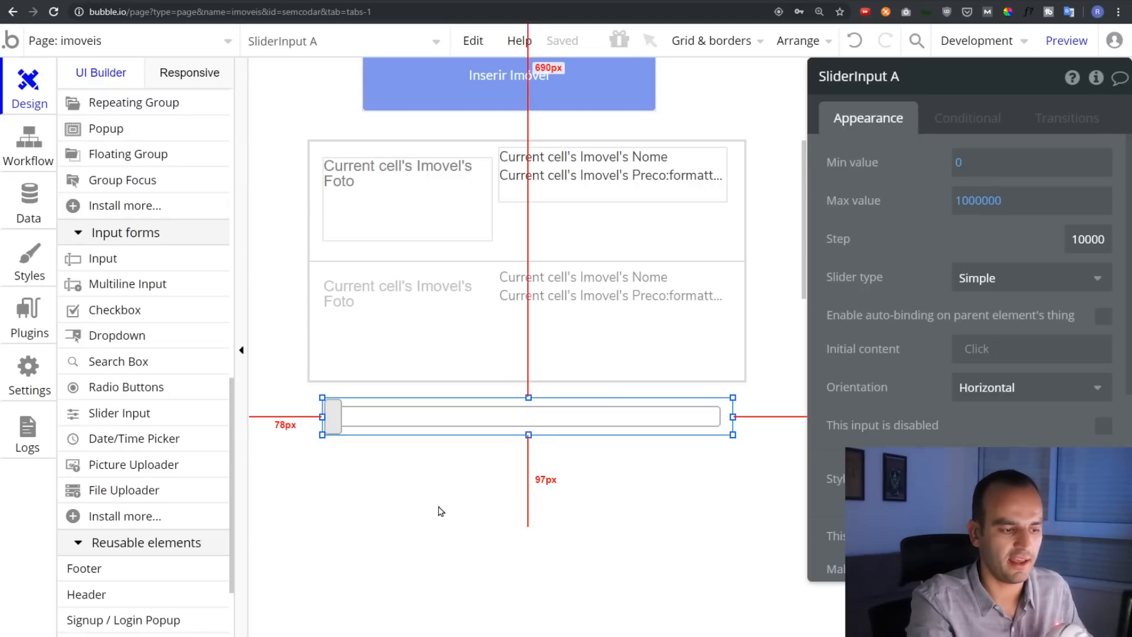
Draw a Text element just below the slider
scroll(130, 324, up, 15)
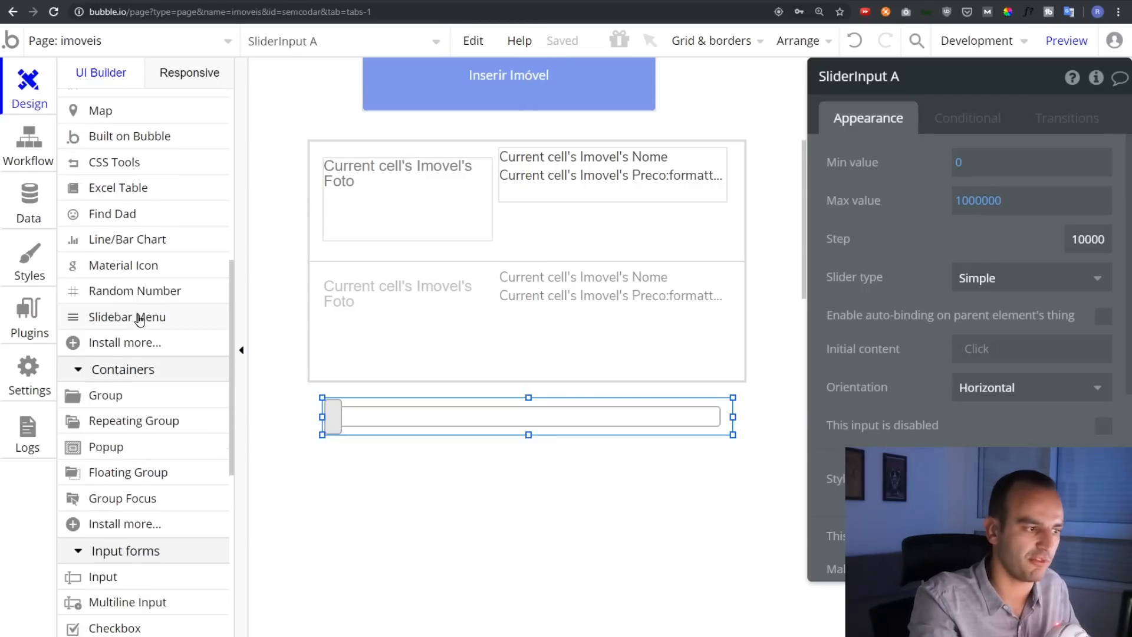
scroll(122, 352, down, 3)
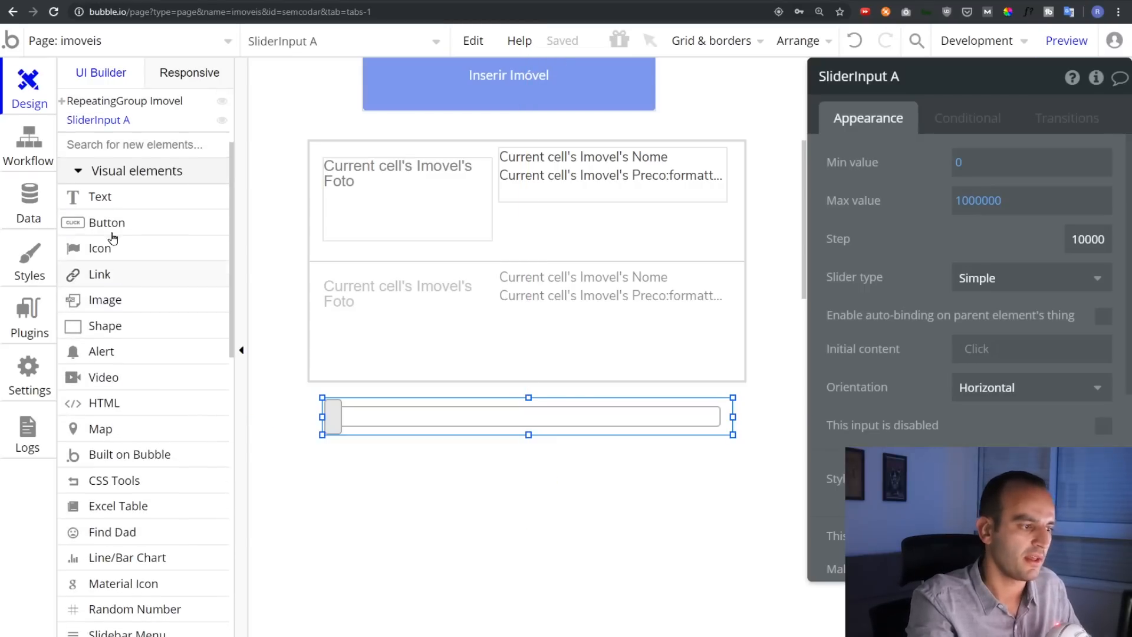
click(101, 197)
drag(327, 447, 591, 479)
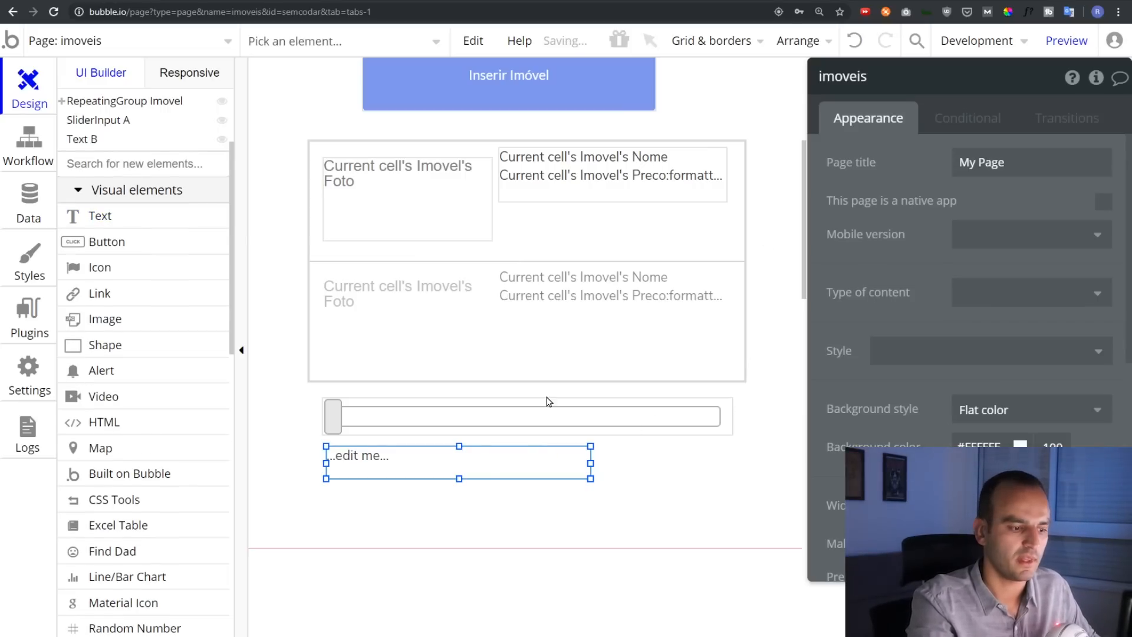
Replace the text's '...edit me...' placeholder with SliderInput A's value and preview
click(391, 470)
click(869, 168)
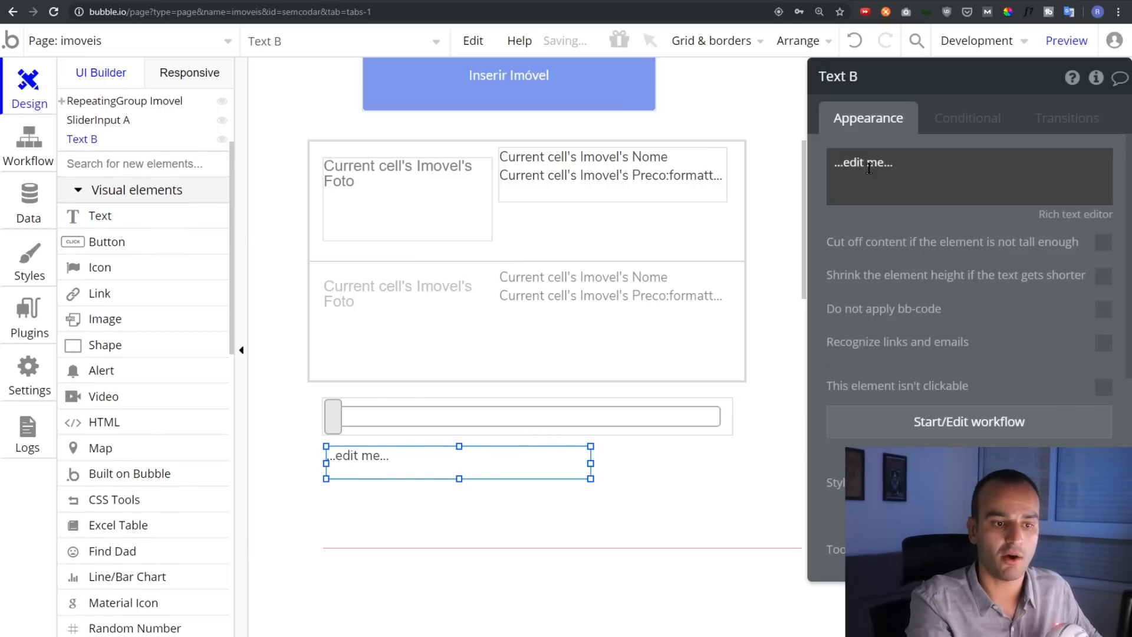
key(ctrl+a)
key(BackSpace)
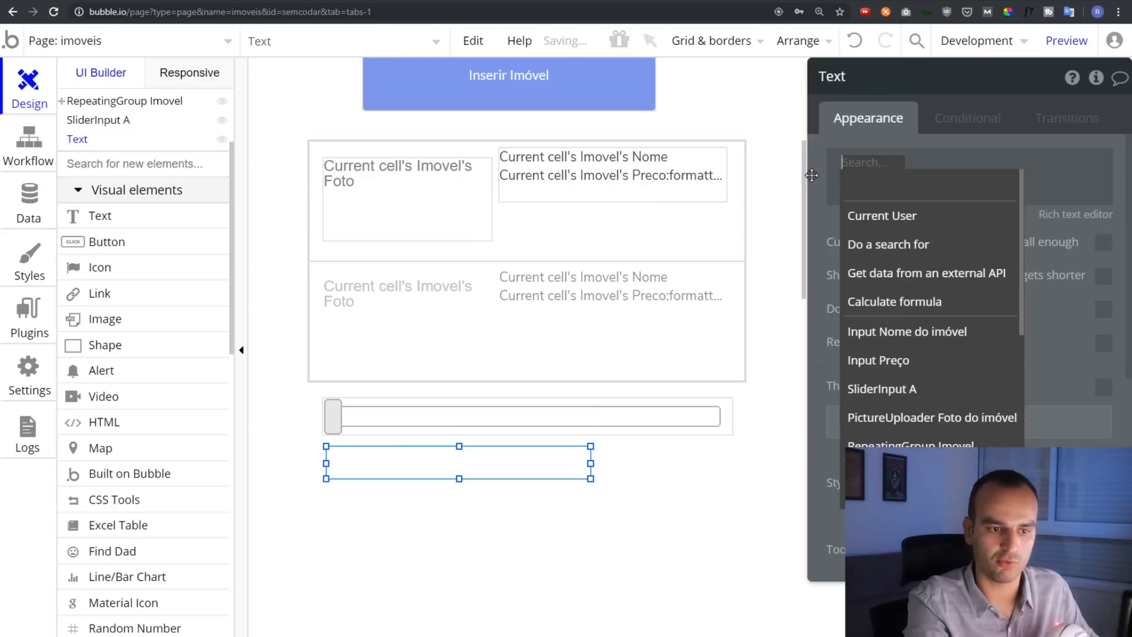
click(921, 388)
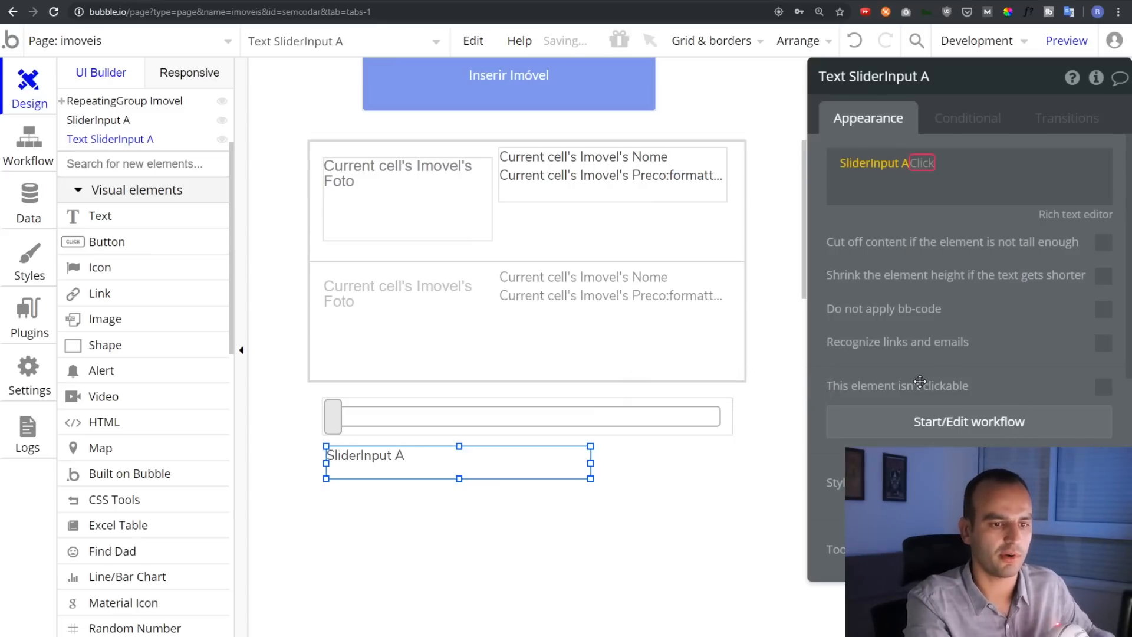
click(935, 184)
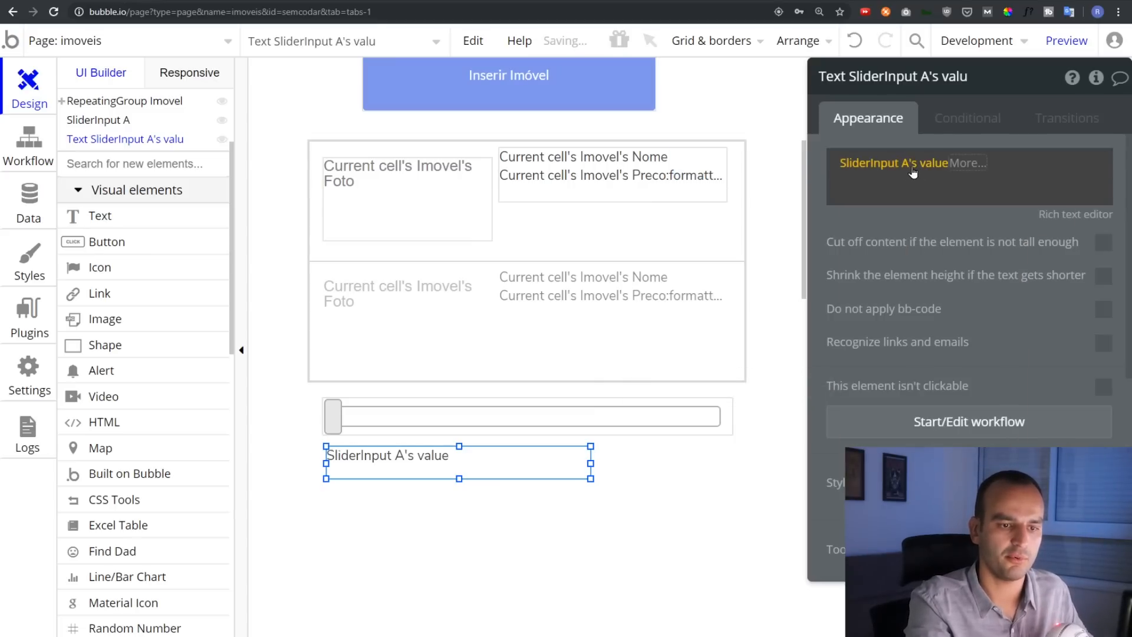
click(1087, 41)
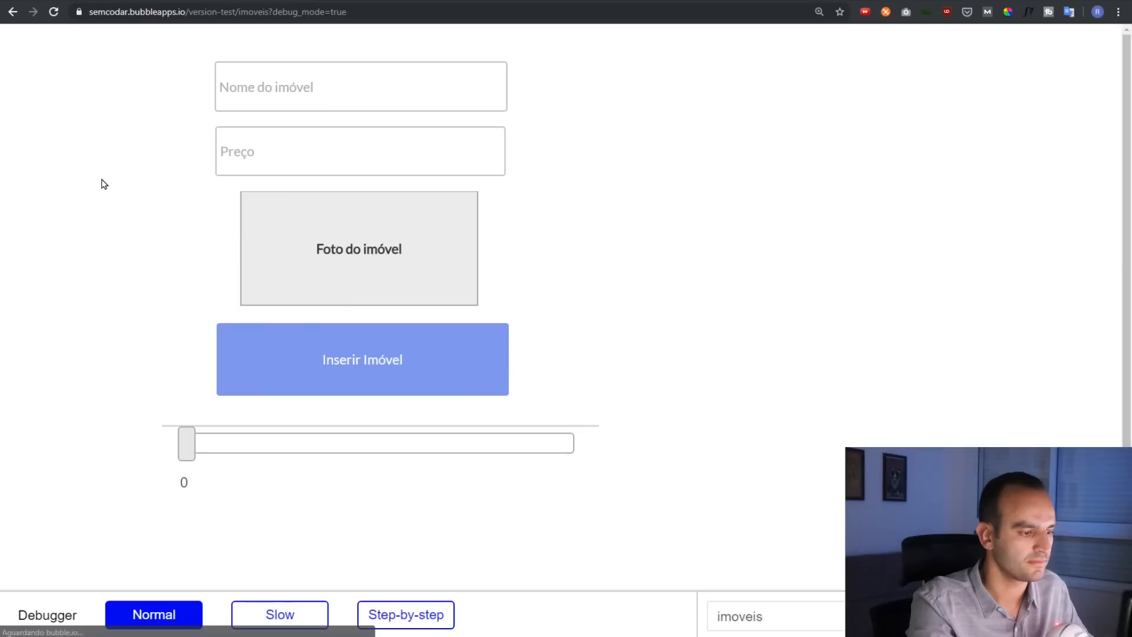
Drag the preview slider back and forth to watch the value text update live
scroll(105, 183, down, 3)
scroll(105, 183, down, 6)
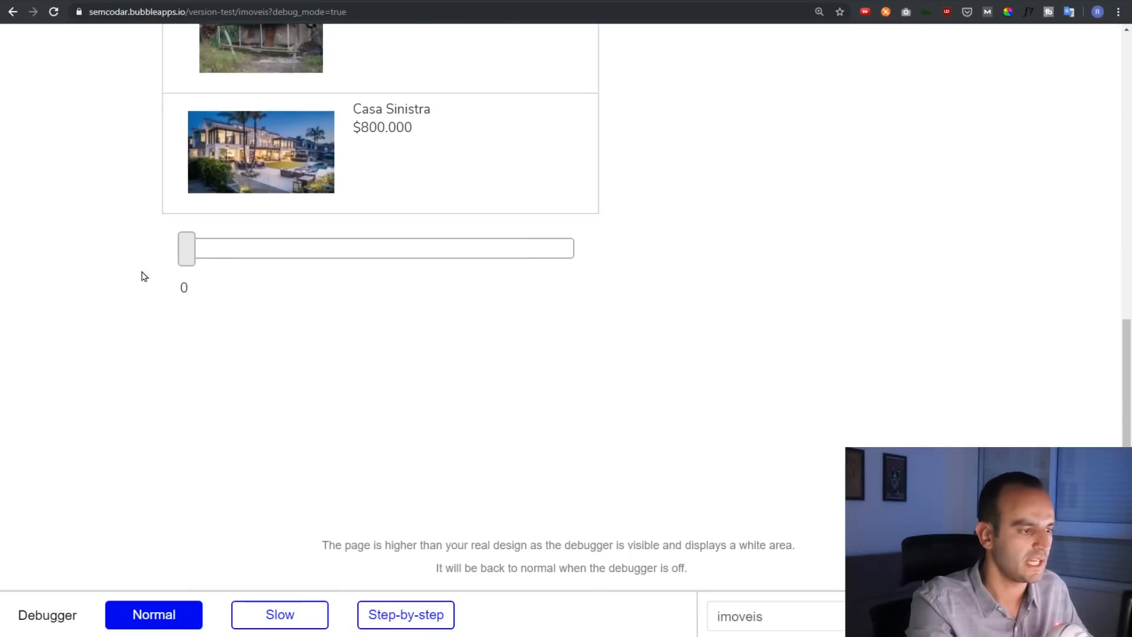
mouse_move(187, 253)
mouse_down()
mouse_move(604, 250)
mouse_move(183, 253)
mouse_up()
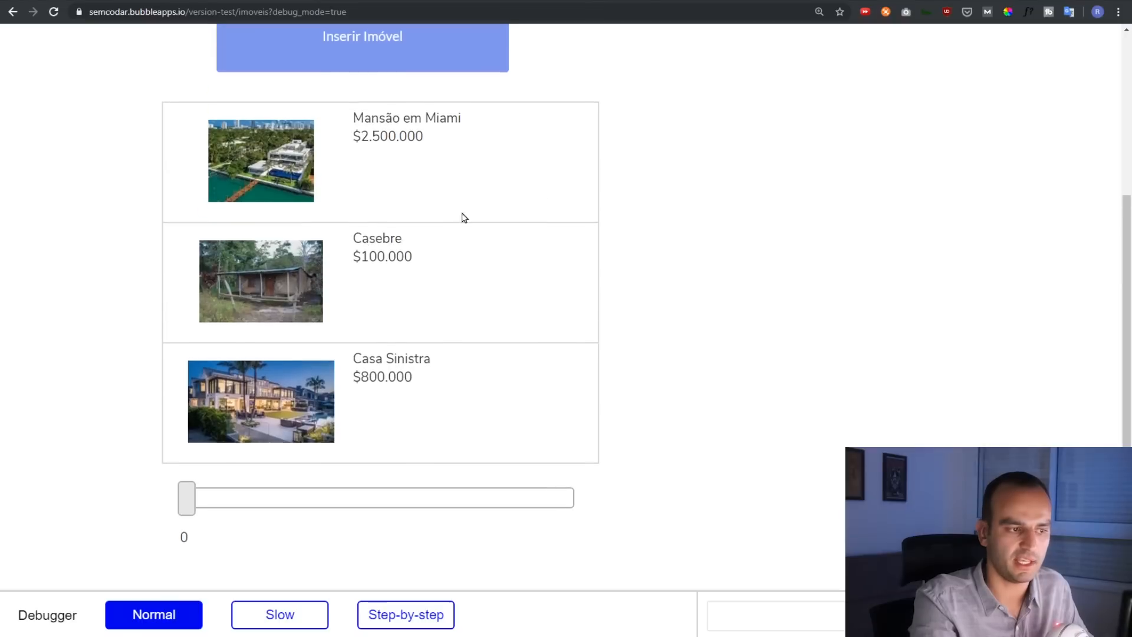
drag(236, 514, 185, 514)
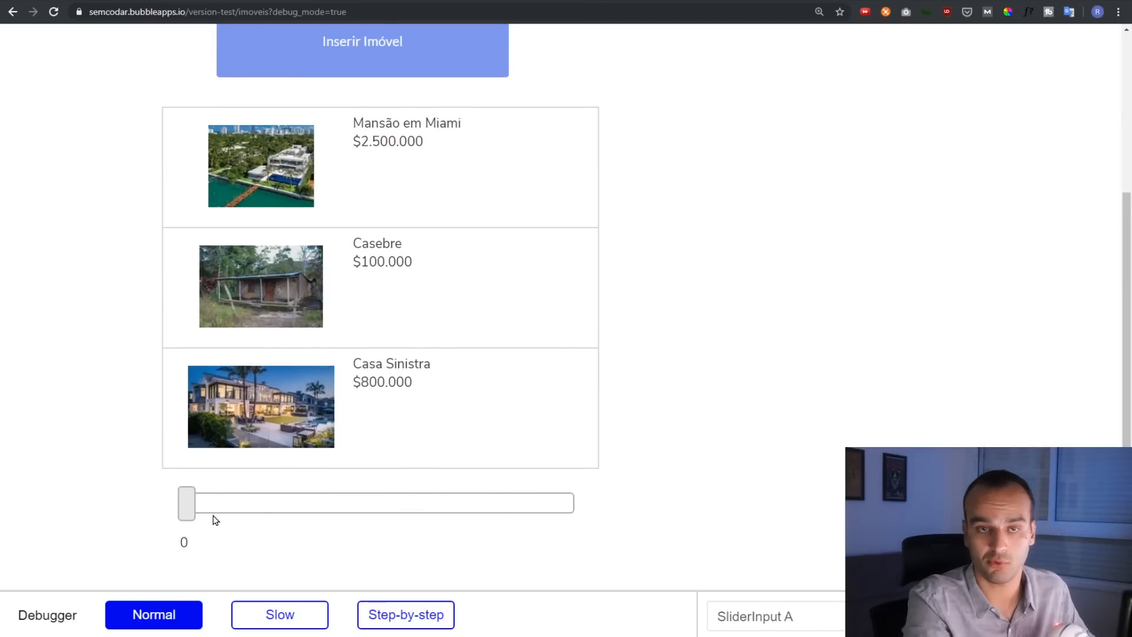
Format the slider value as Currency with '.' thousands, ',' decimals and the '$' symbol
key(alt+Tab)
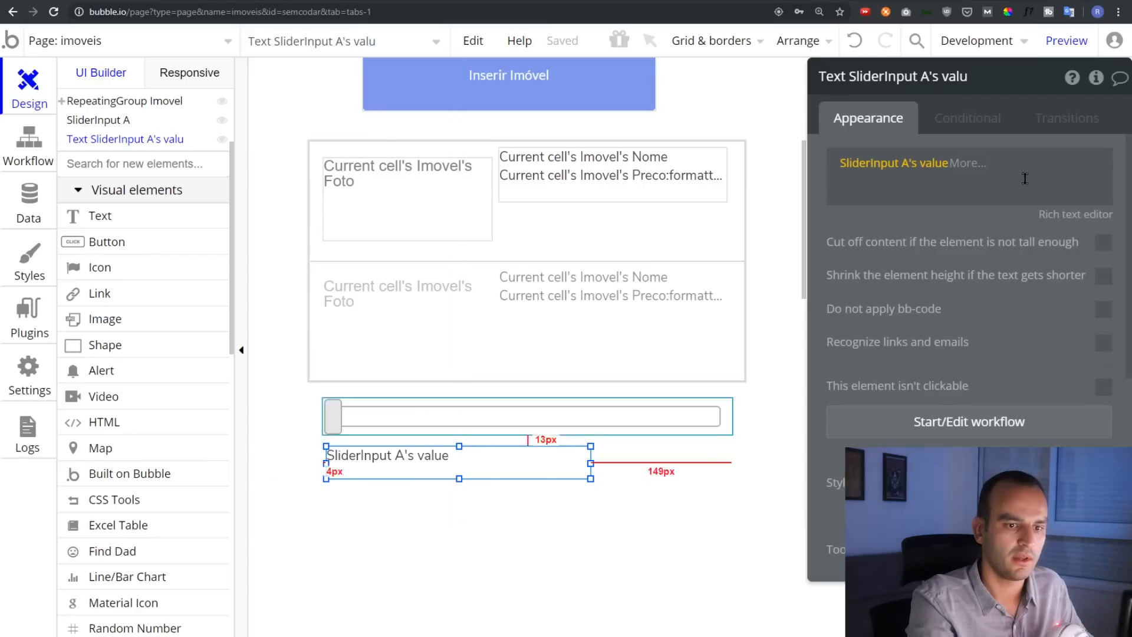
click(968, 163)
click(1000, 216)
click(657, 128)
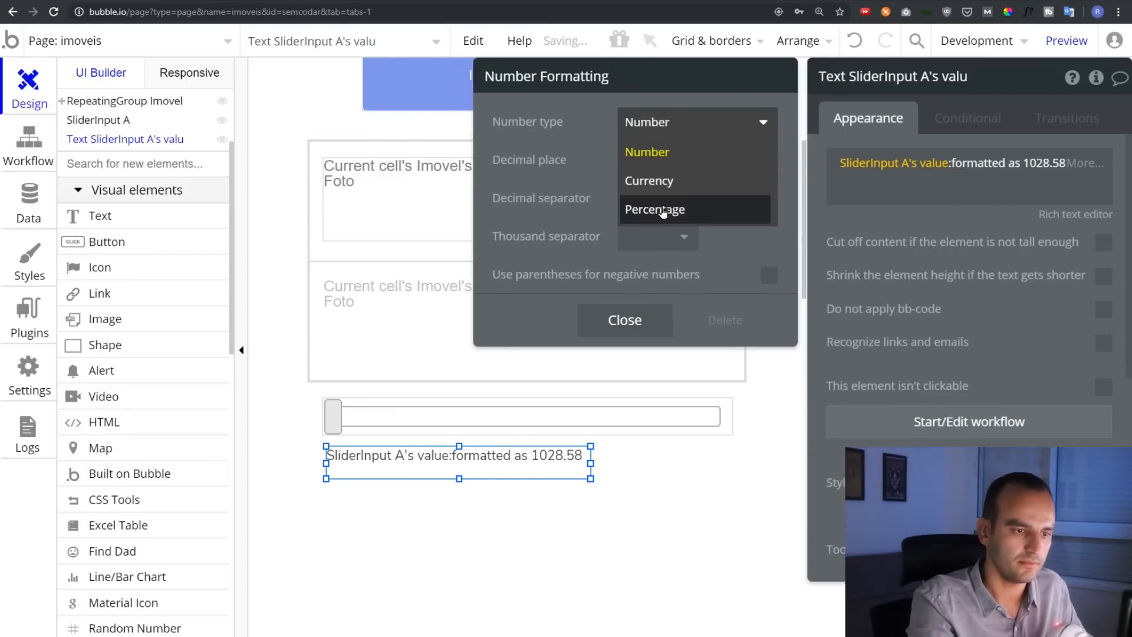
click(661, 180)
click(649, 241)
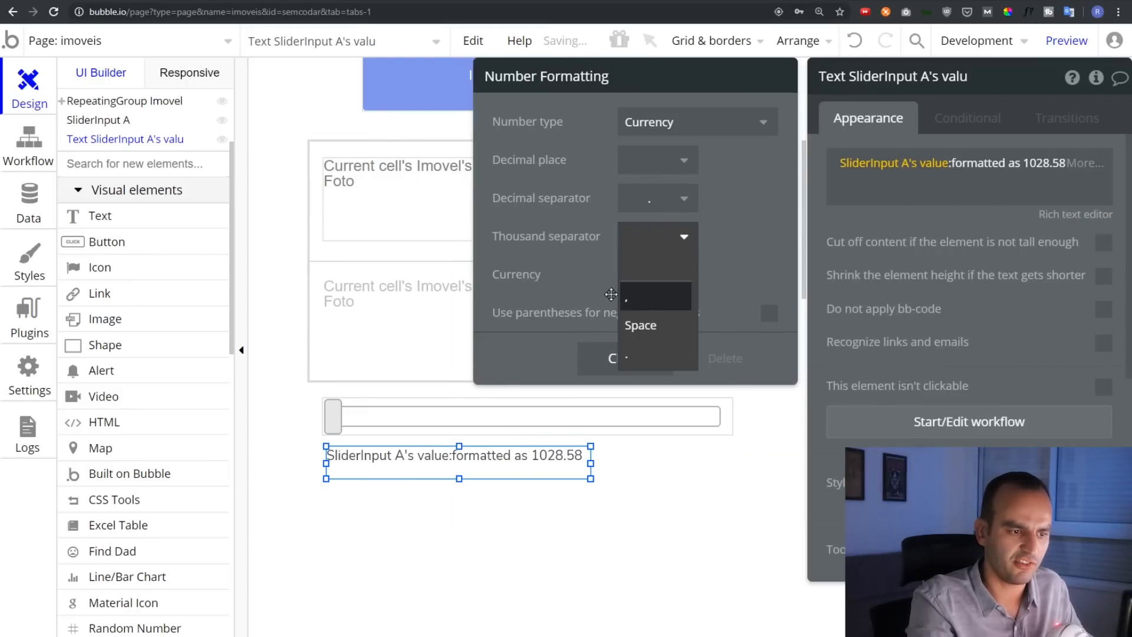
click(649, 242)
click(649, 199)
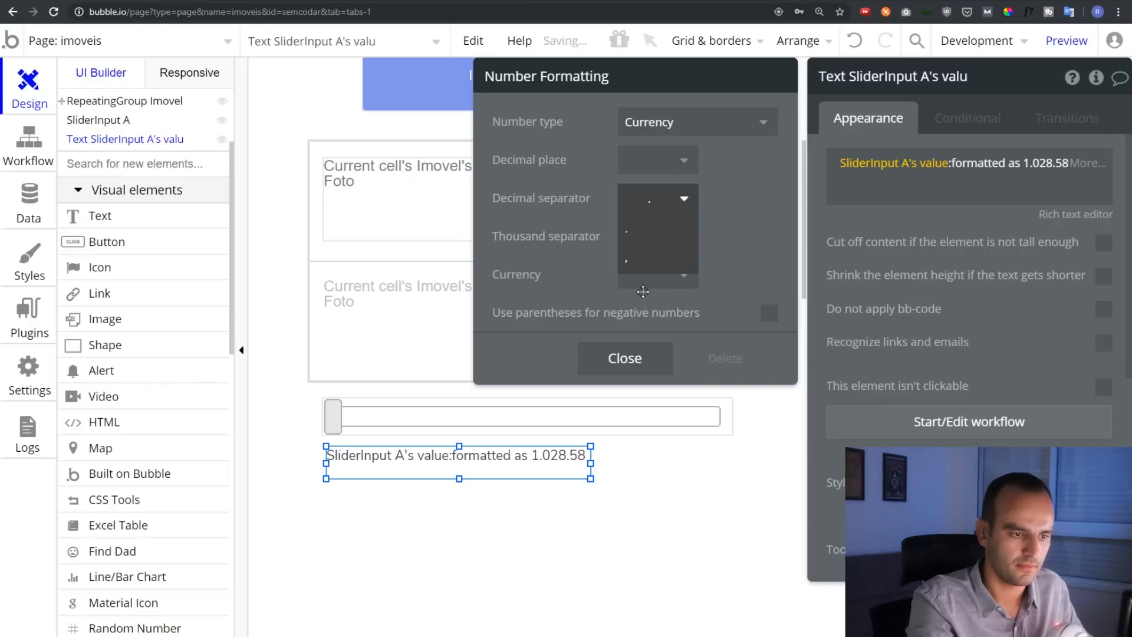
click(646, 265)
click(659, 275)
click(654, 326)
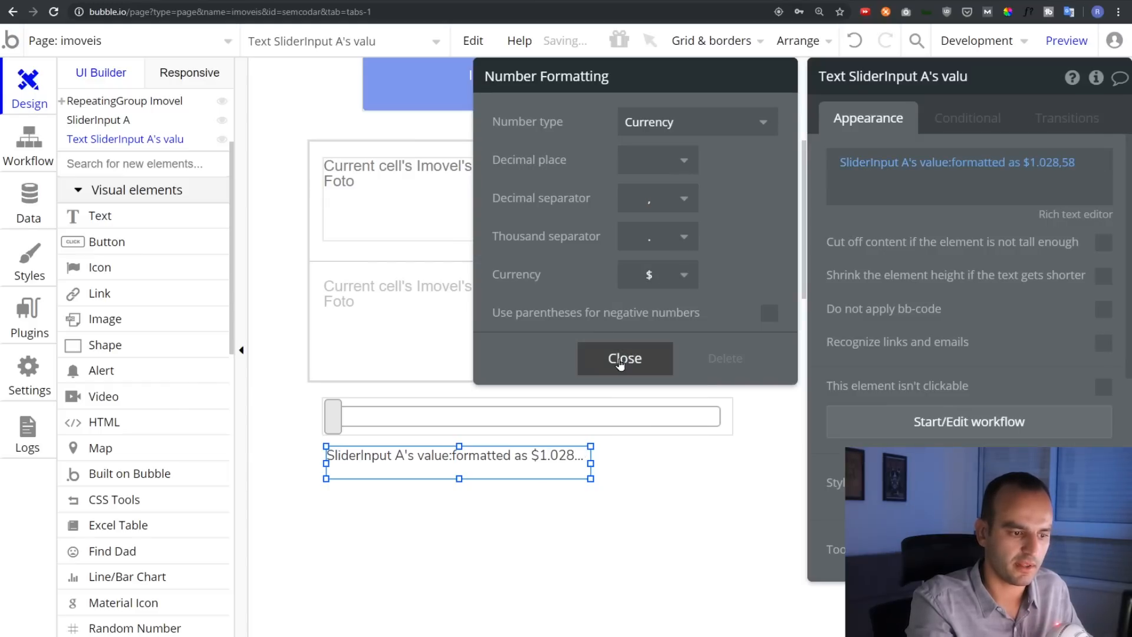
click(624, 357)
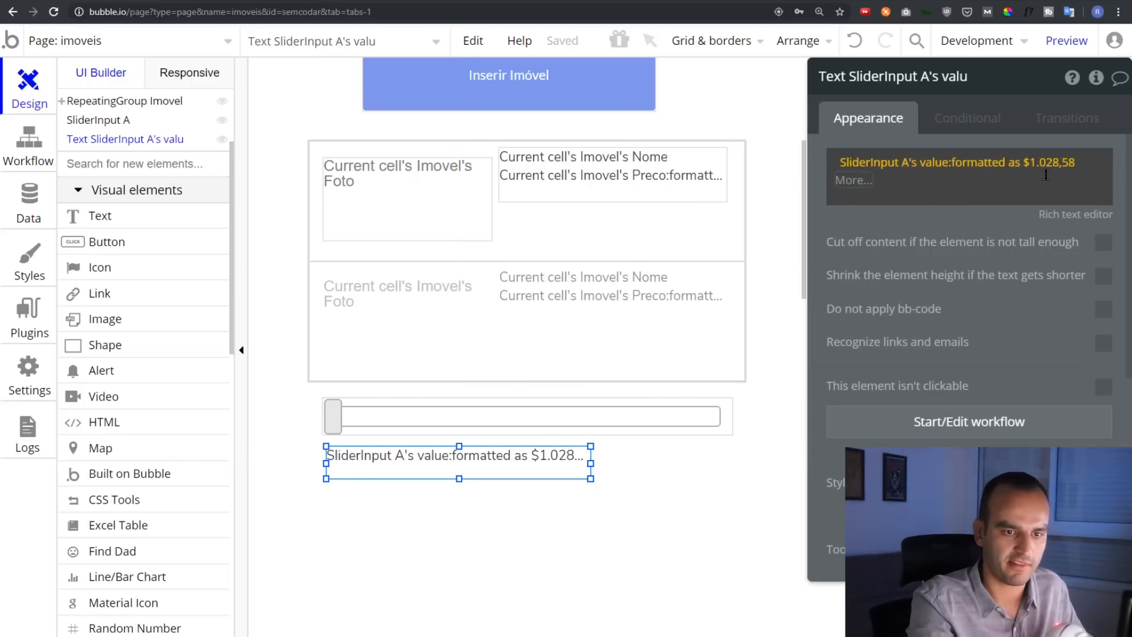
click(380, 367)
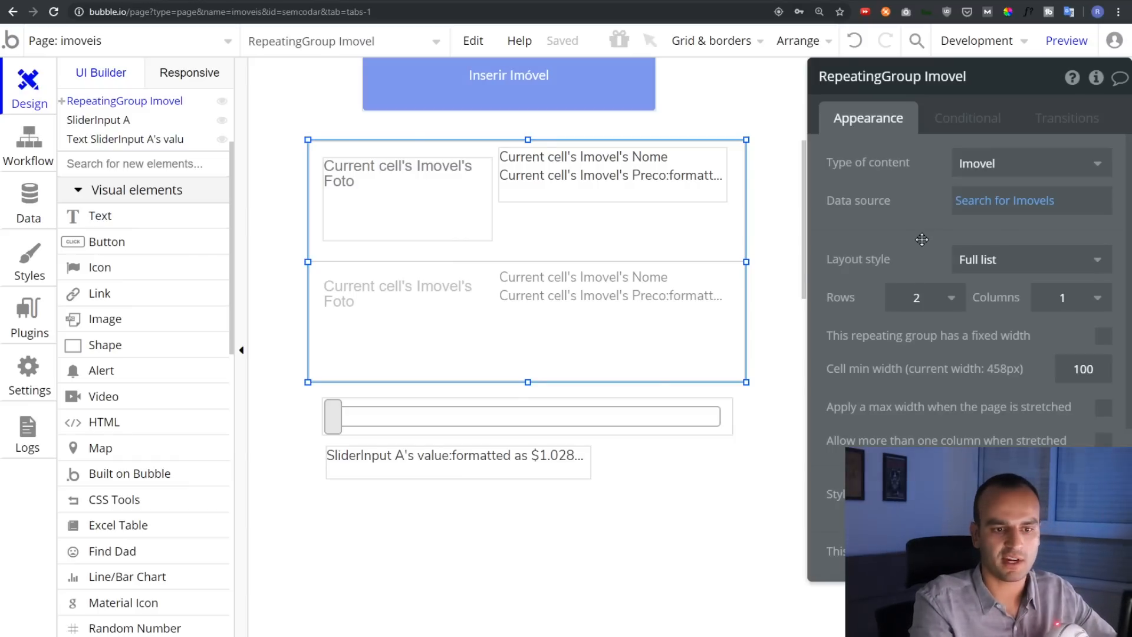
Add the constraint Preco > SliderInput A's value to the Imovel list's search, then preview
click(1015, 207)
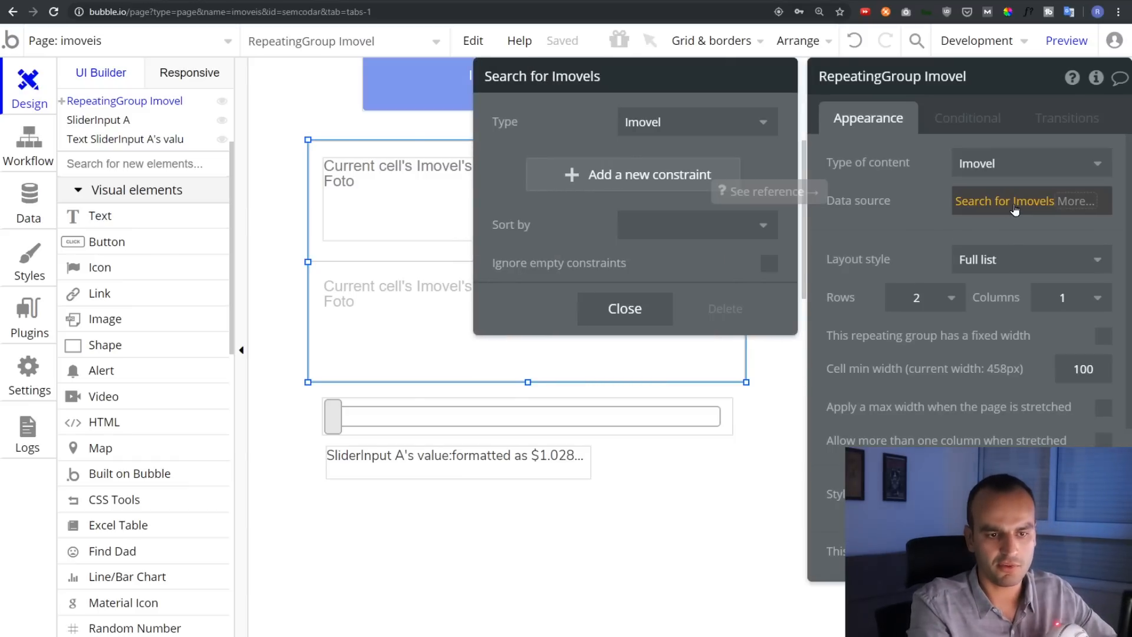
click(929, 198)
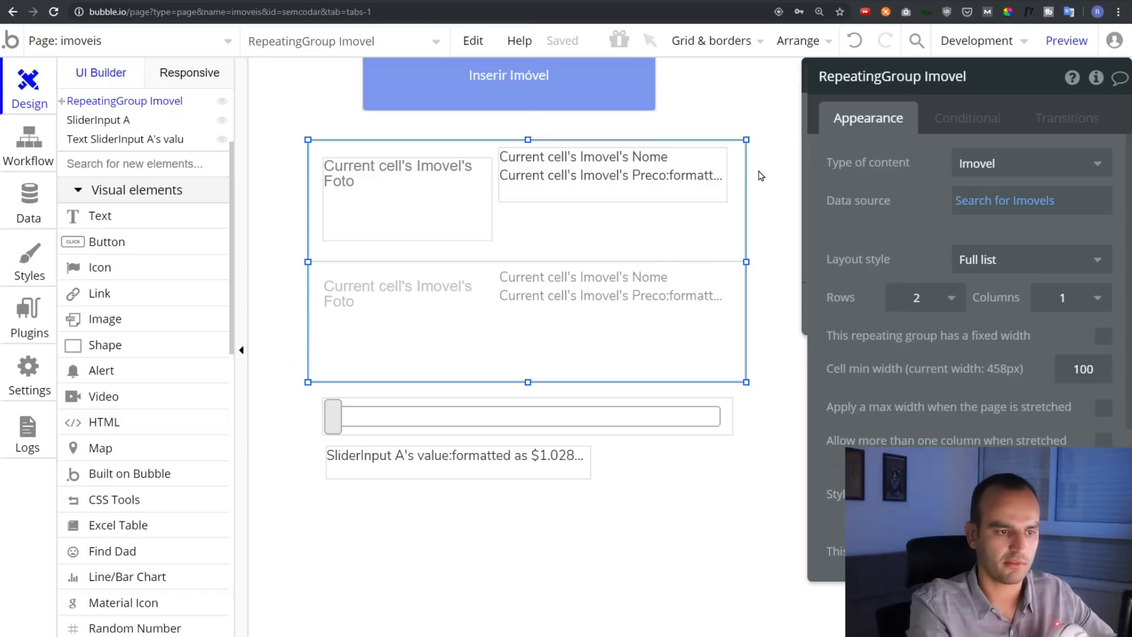
click(963, 204)
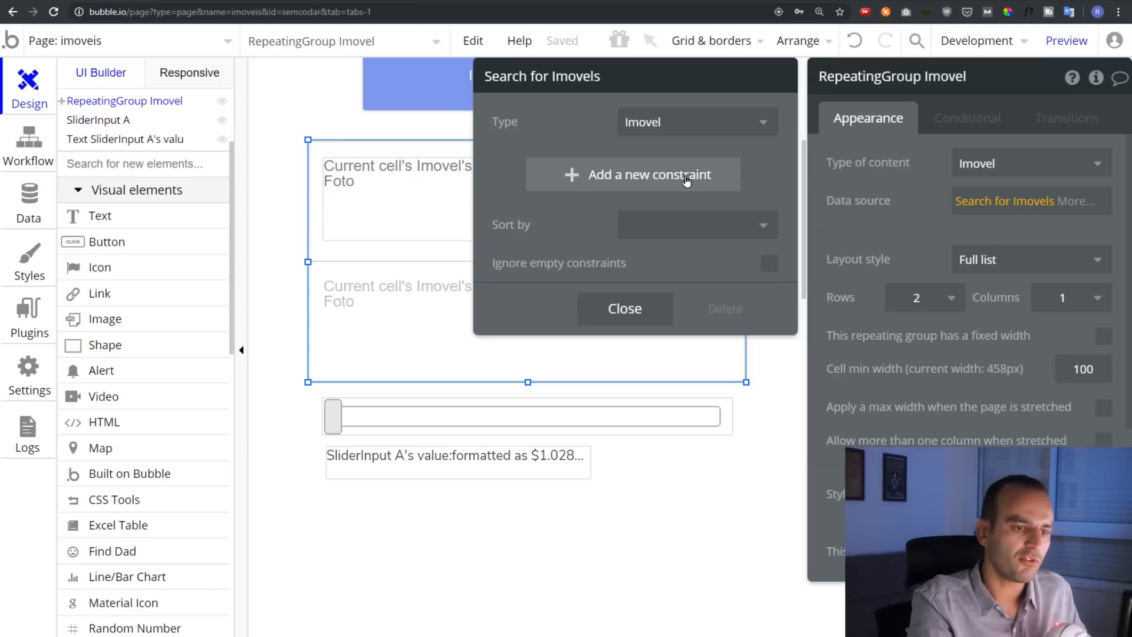
click(608, 189)
click(520, 170)
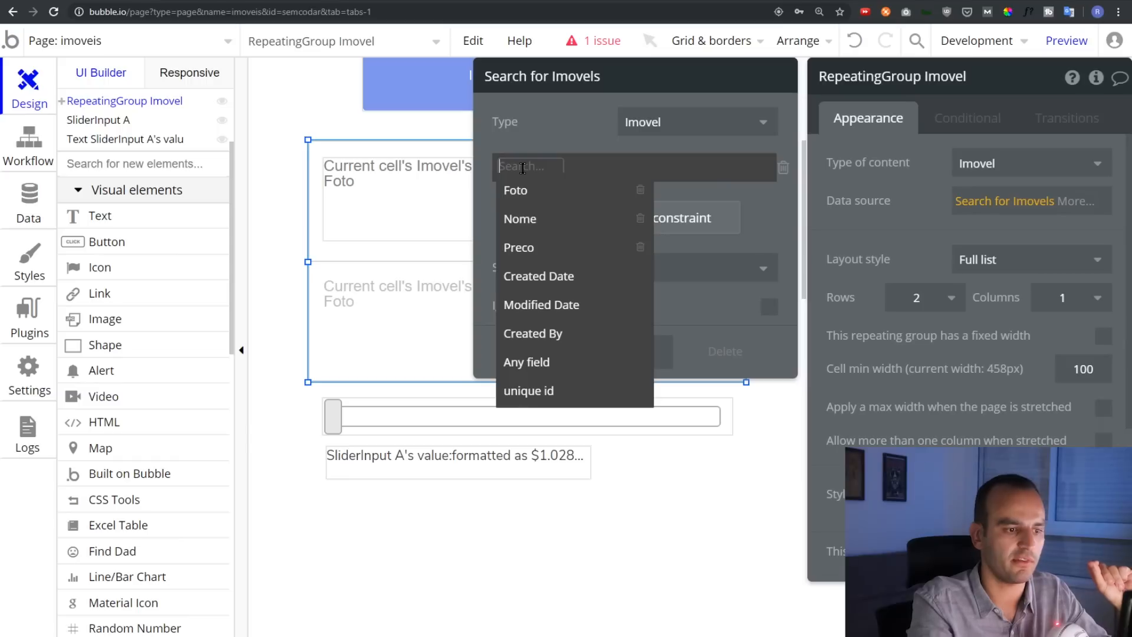
click(533, 248)
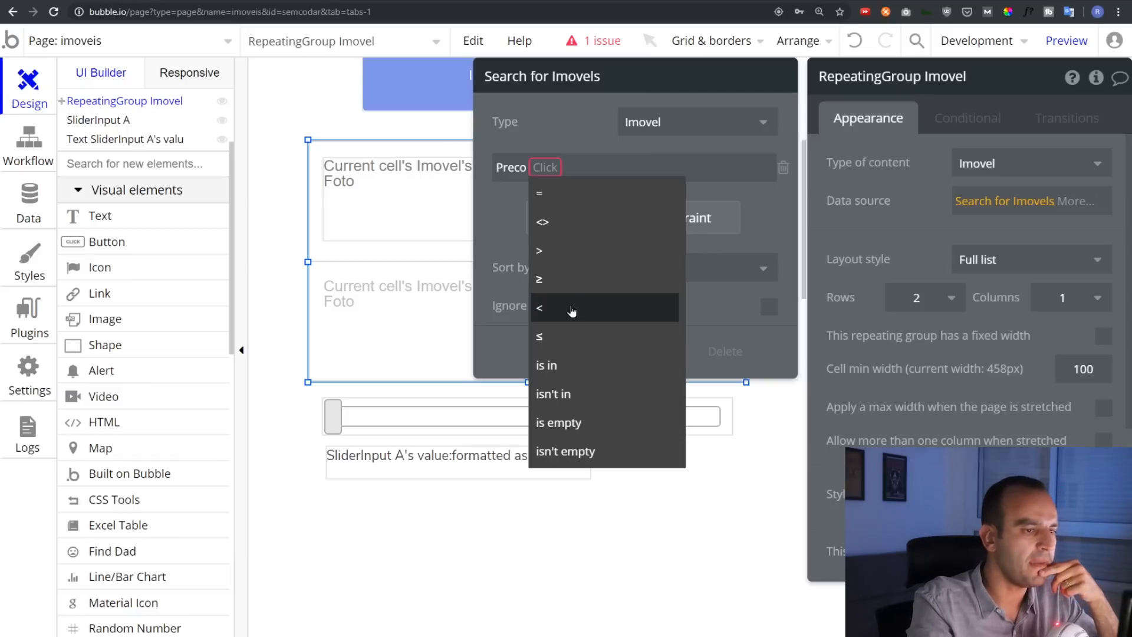
click(571, 309)
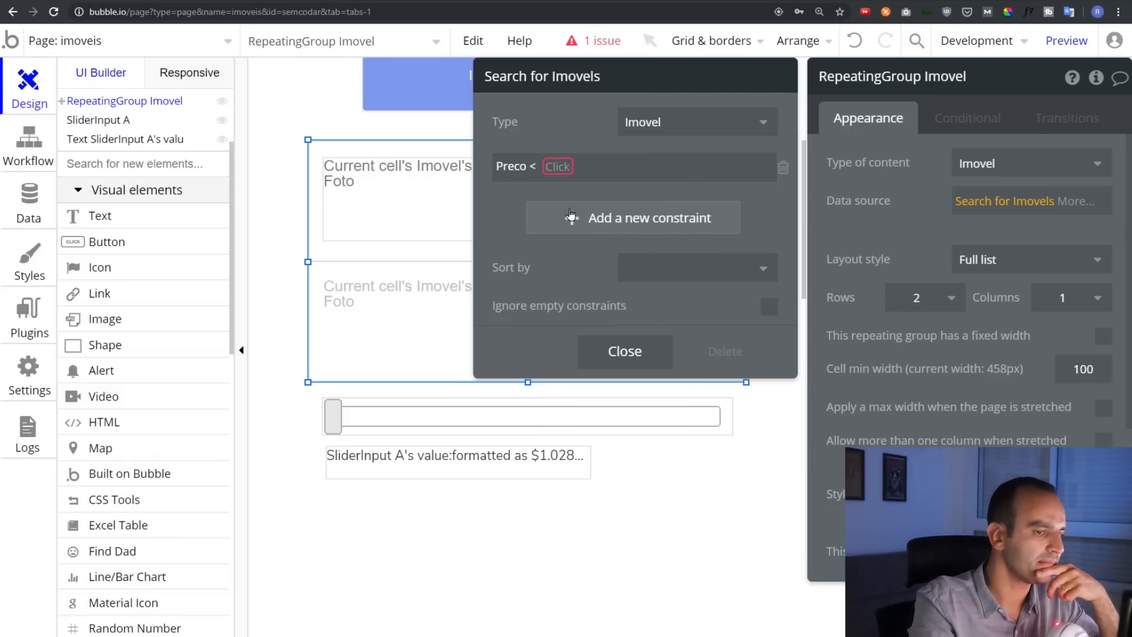
click(534, 170)
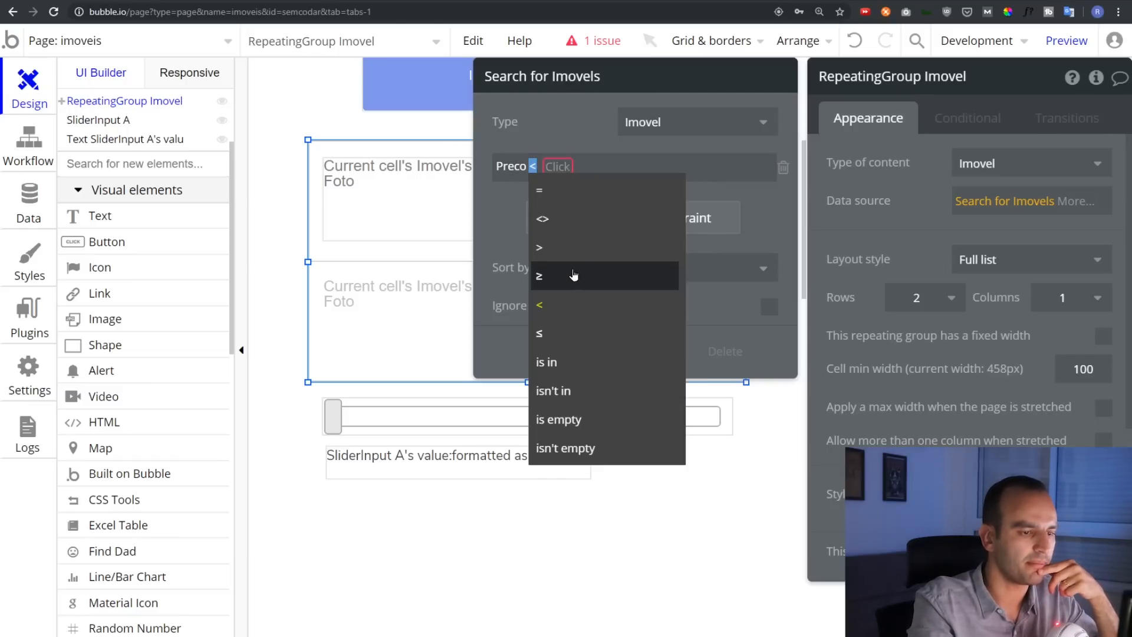
click(561, 240)
click(557, 167)
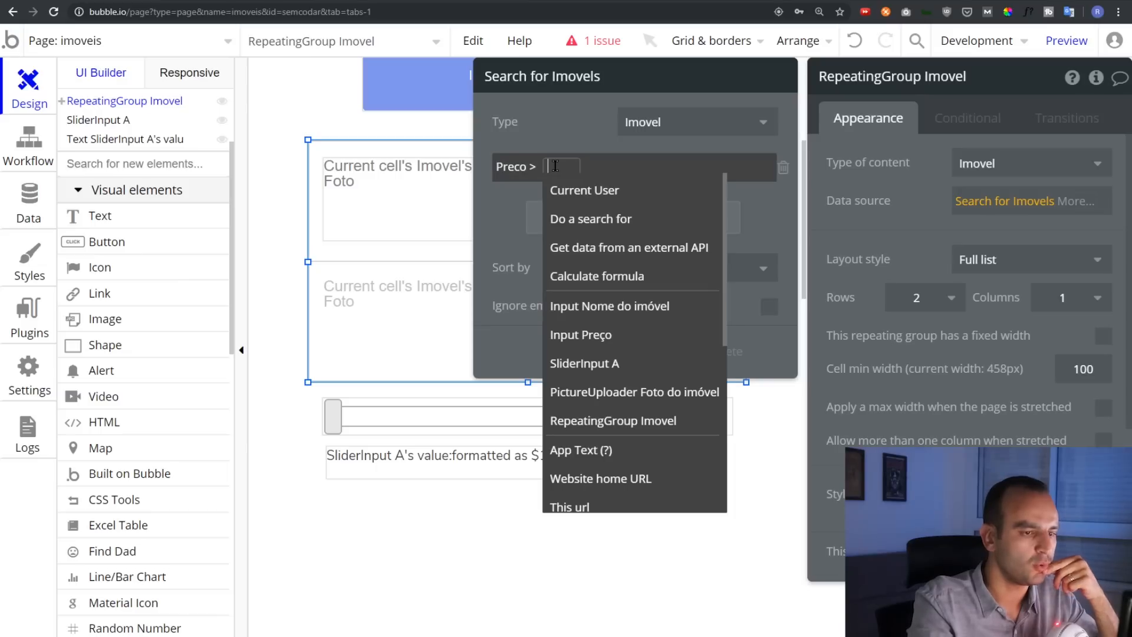
click(614, 363)
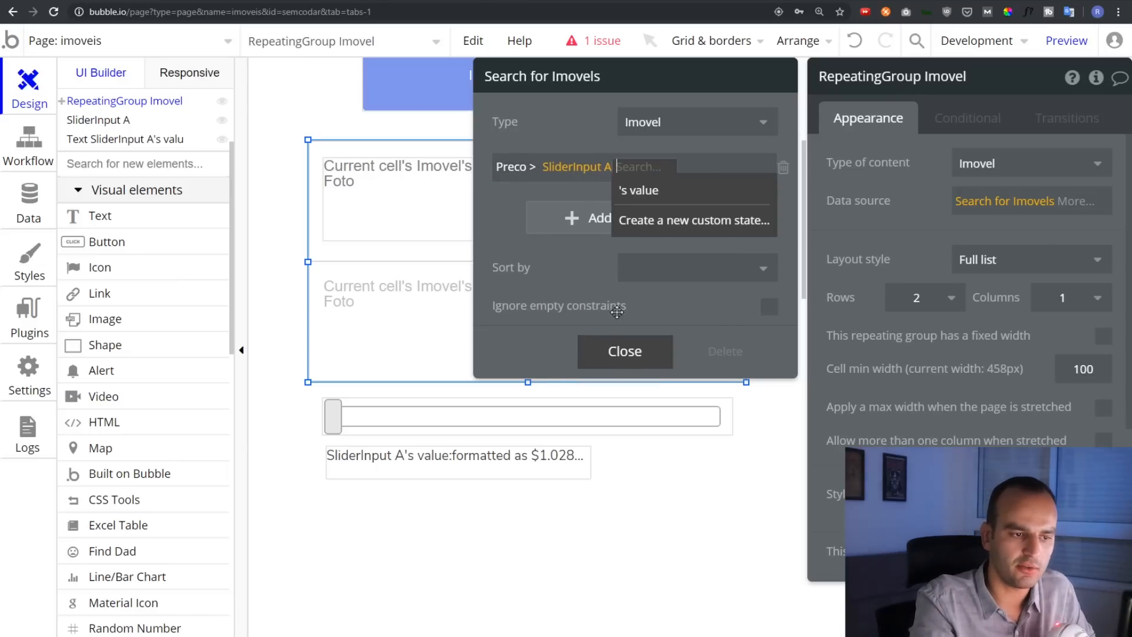
click(684, 189)
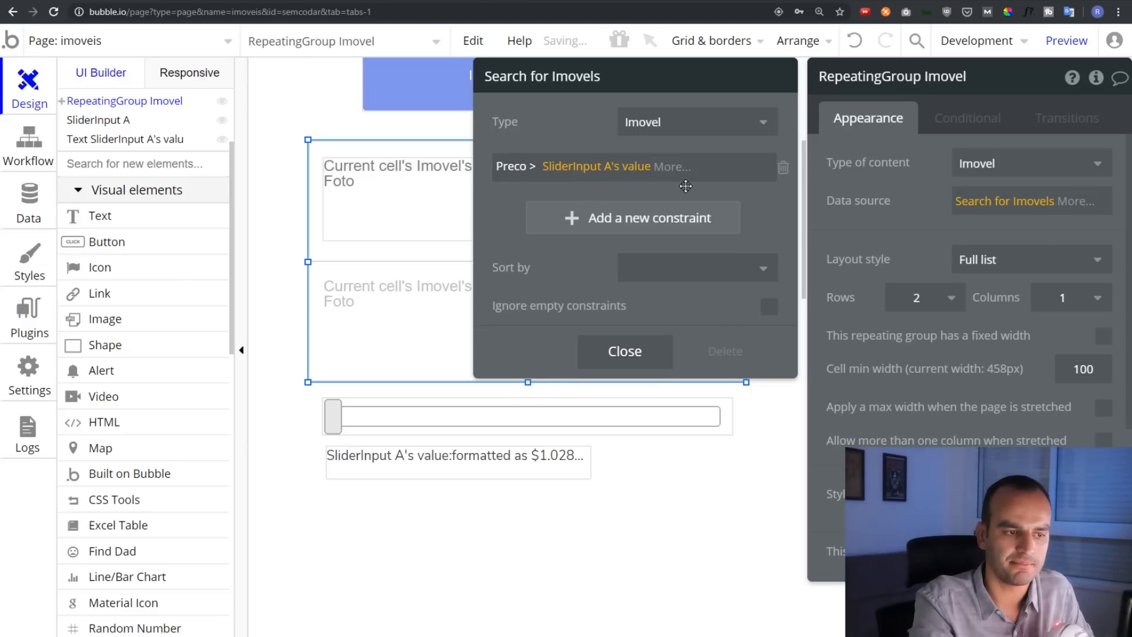
click(1071, 42)
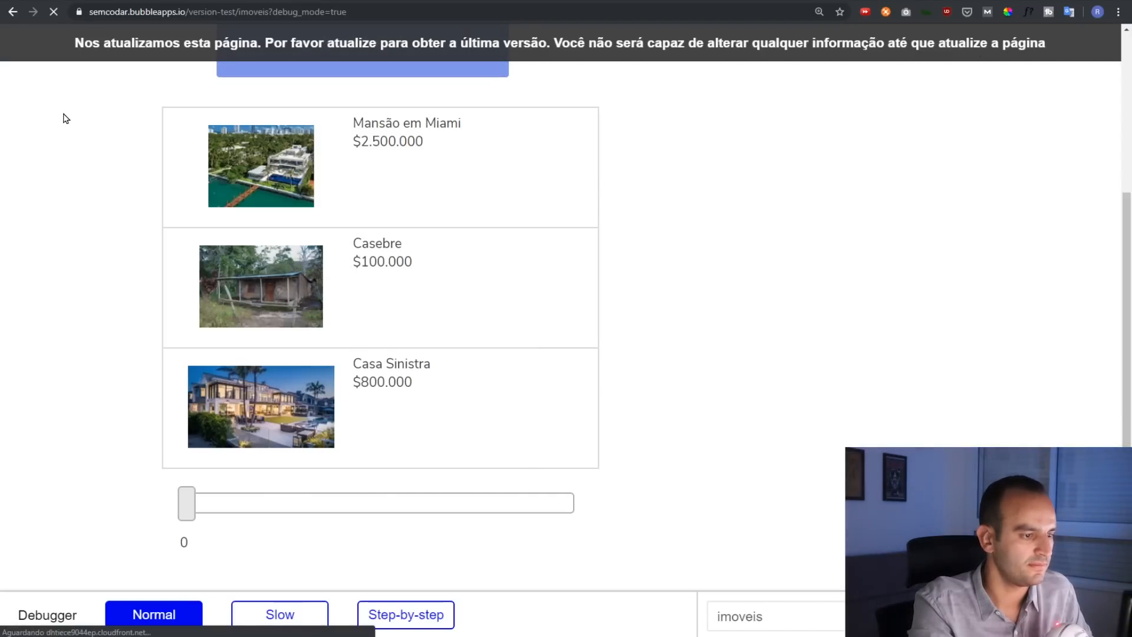
Reload the preview and drag the price filter through $90.000, $100.000, $600.000, $800.000 and $530.000
key(F5)
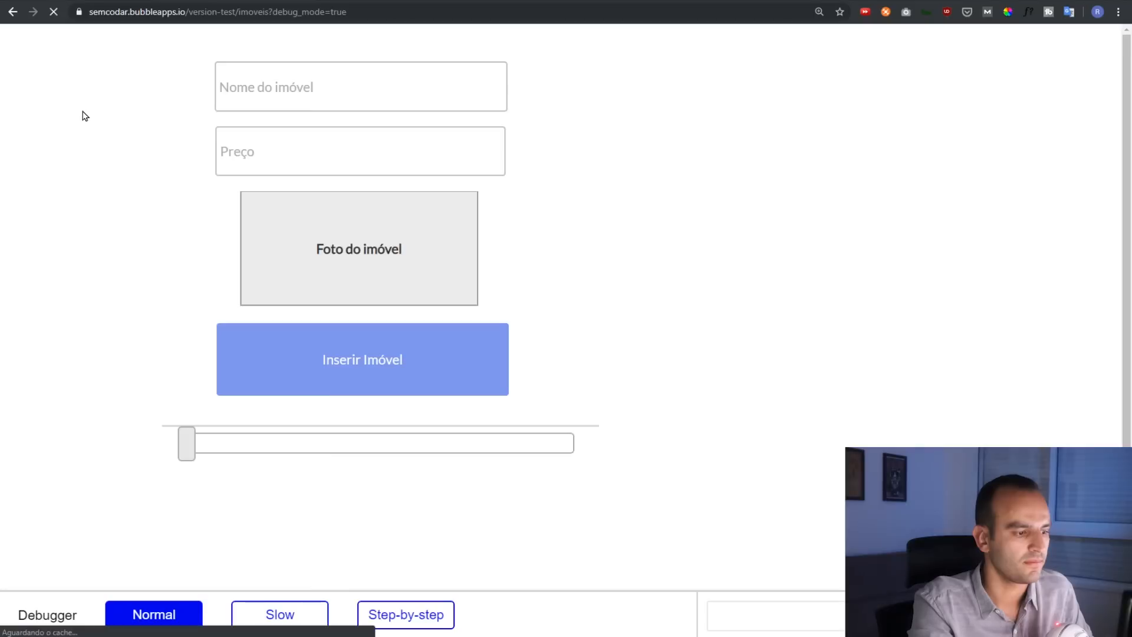
scroll(55, 170, down, 4)
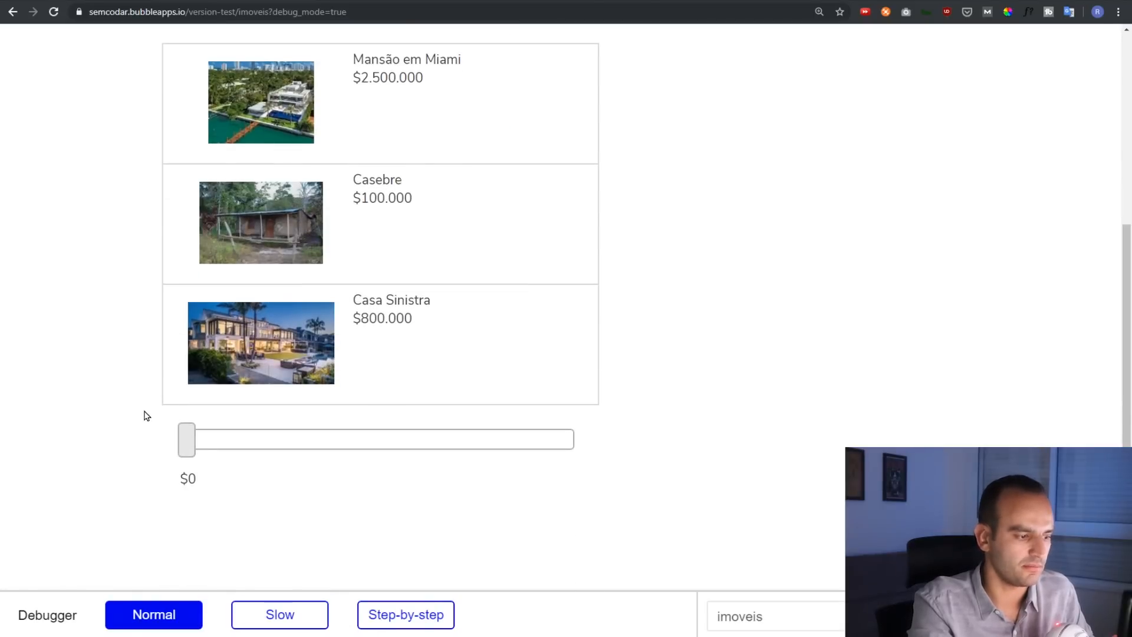
drag(186, 439, 221, 444)
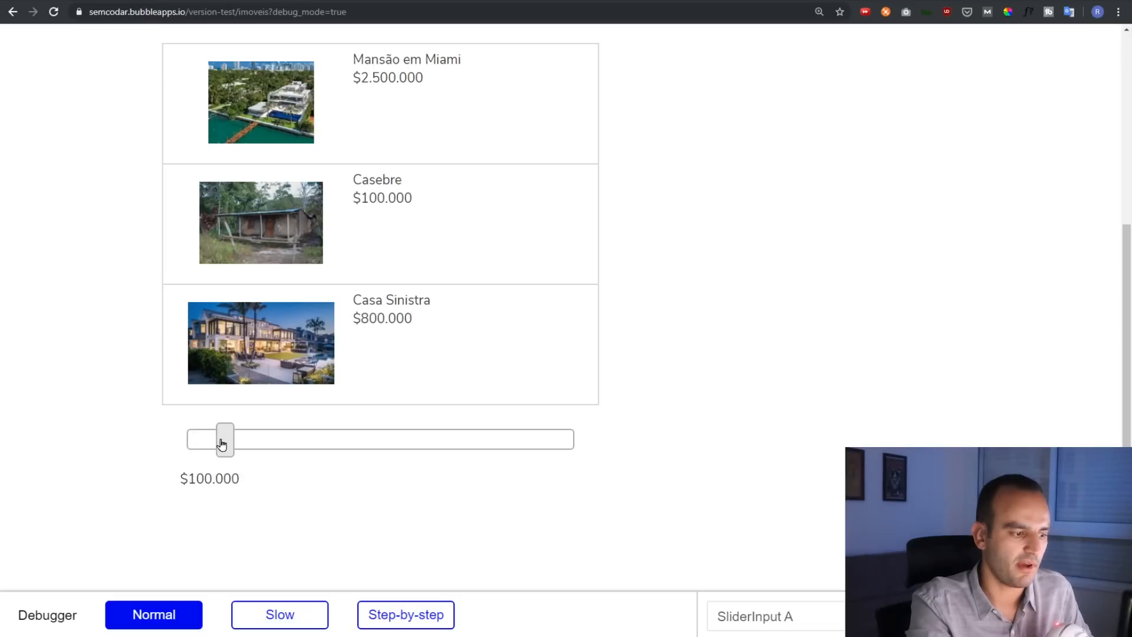
scroll(96, 374, up, 1)
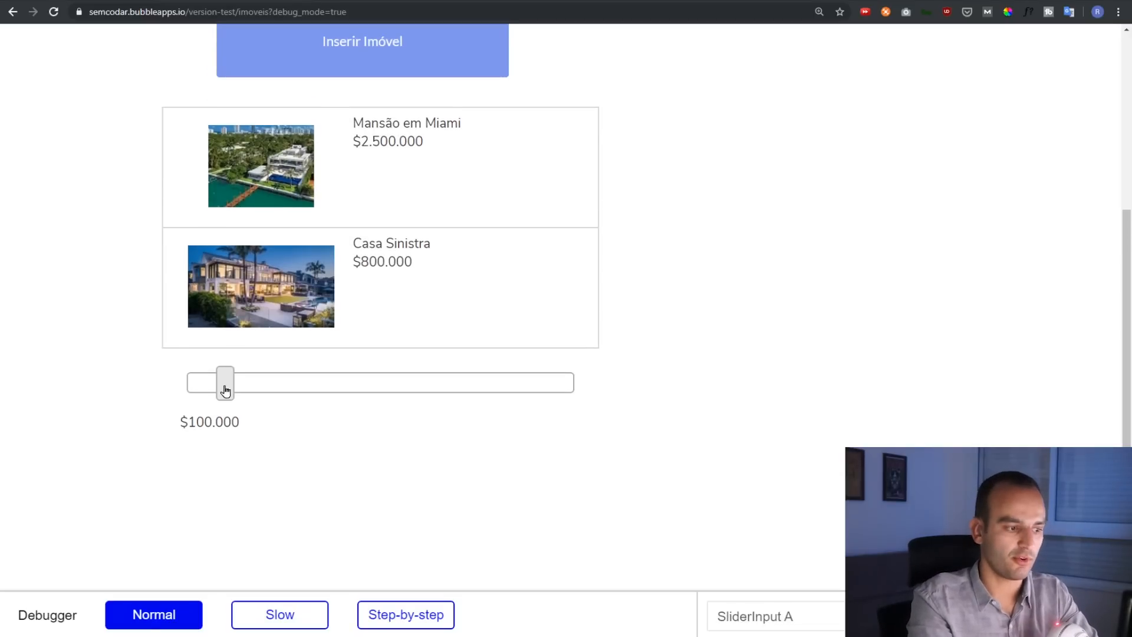
drag(224, 387, 220, 387)
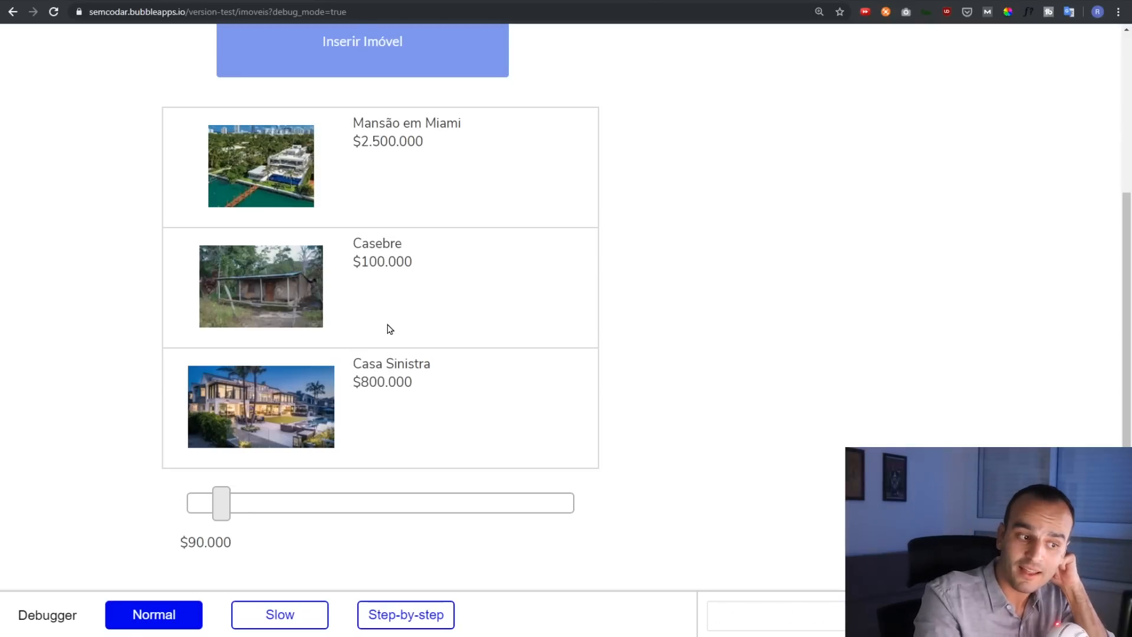
drag(221, 514, 227, 515)
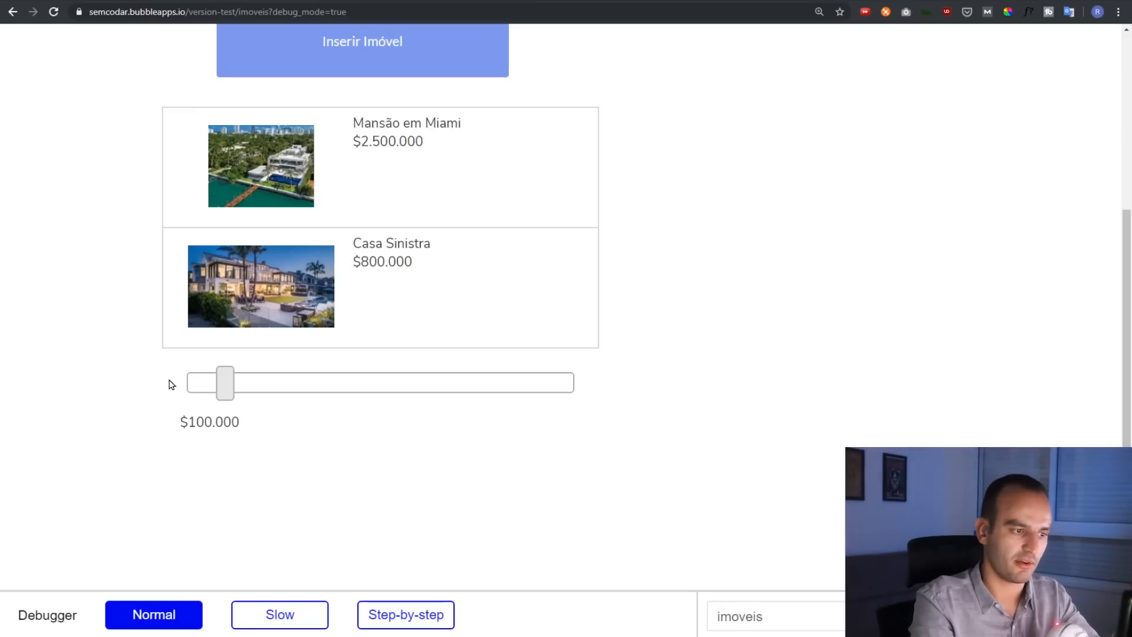
drag(225, 394, 492, 398)
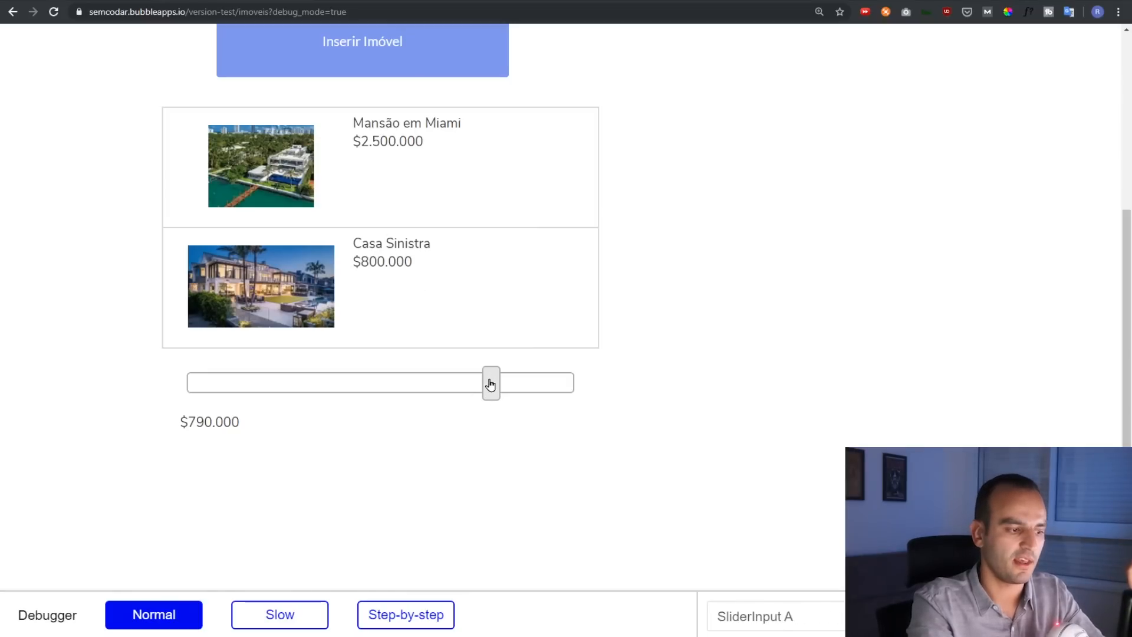
drag(490, 384, 499, 386)
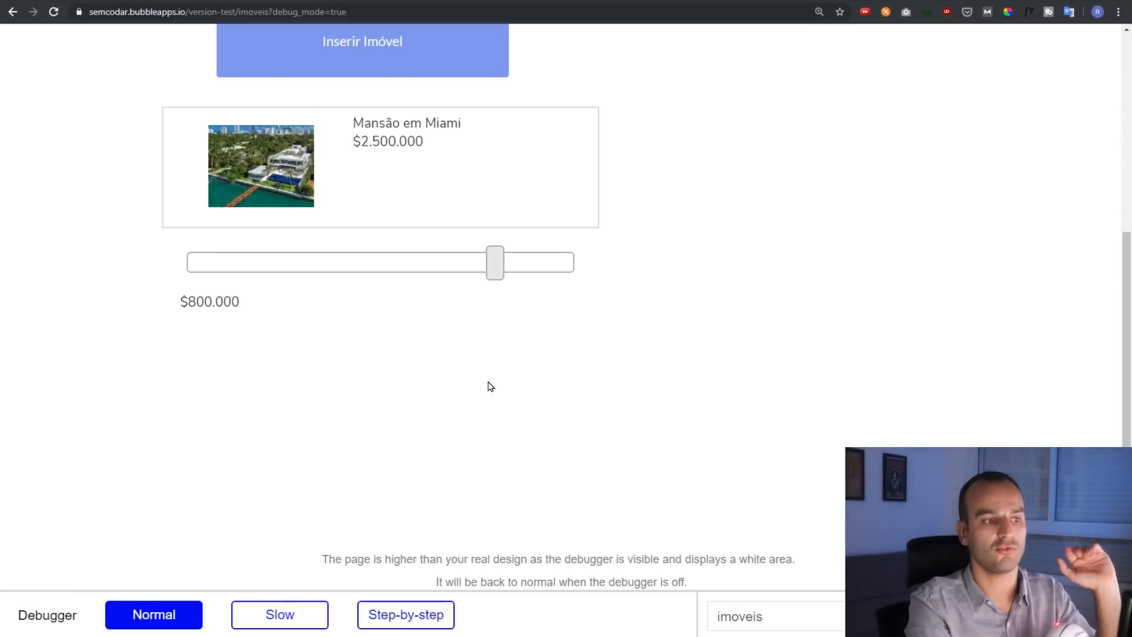
drag(493, 273, 129, 358)
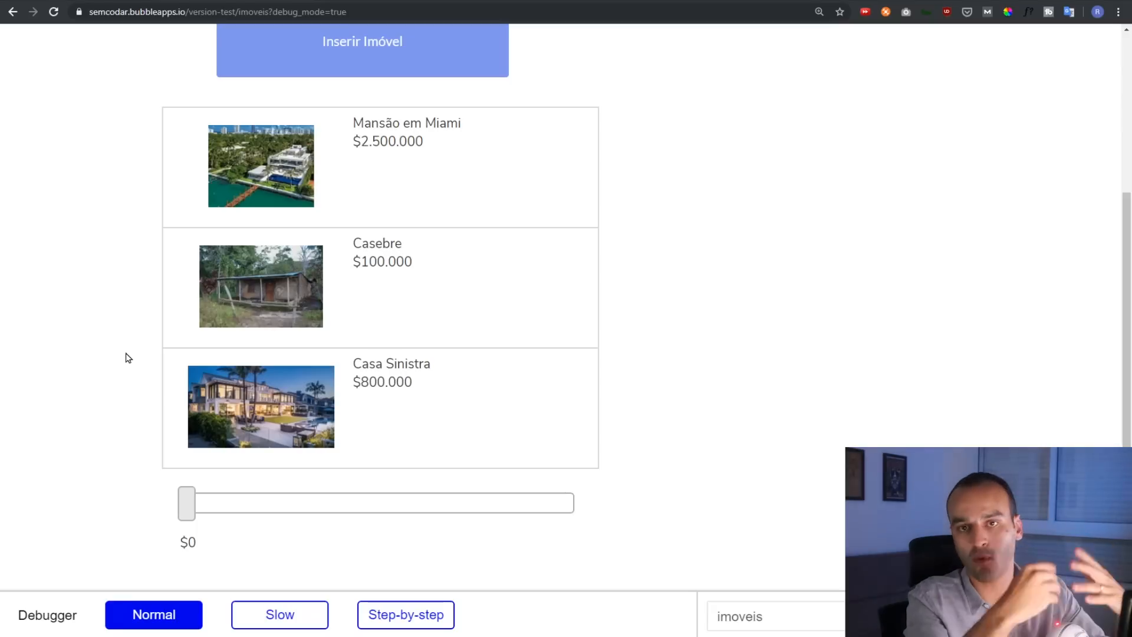
Raise the price filter to $900.000, then return to the editor
drag(187, 503, 193, 429)
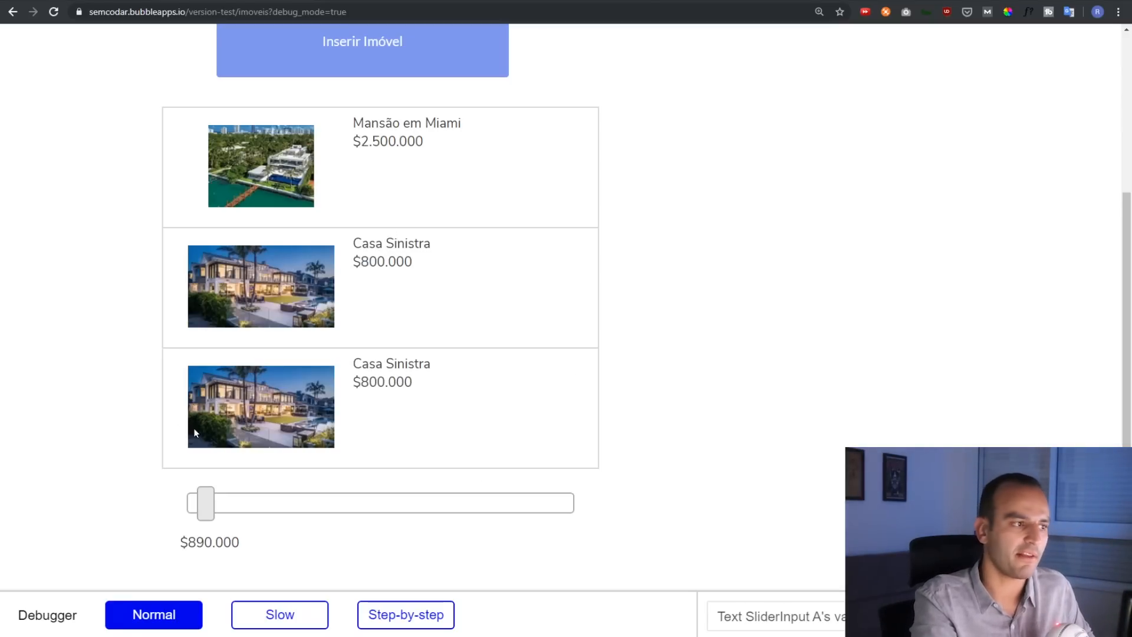
key(ctrl+shift+Tab)
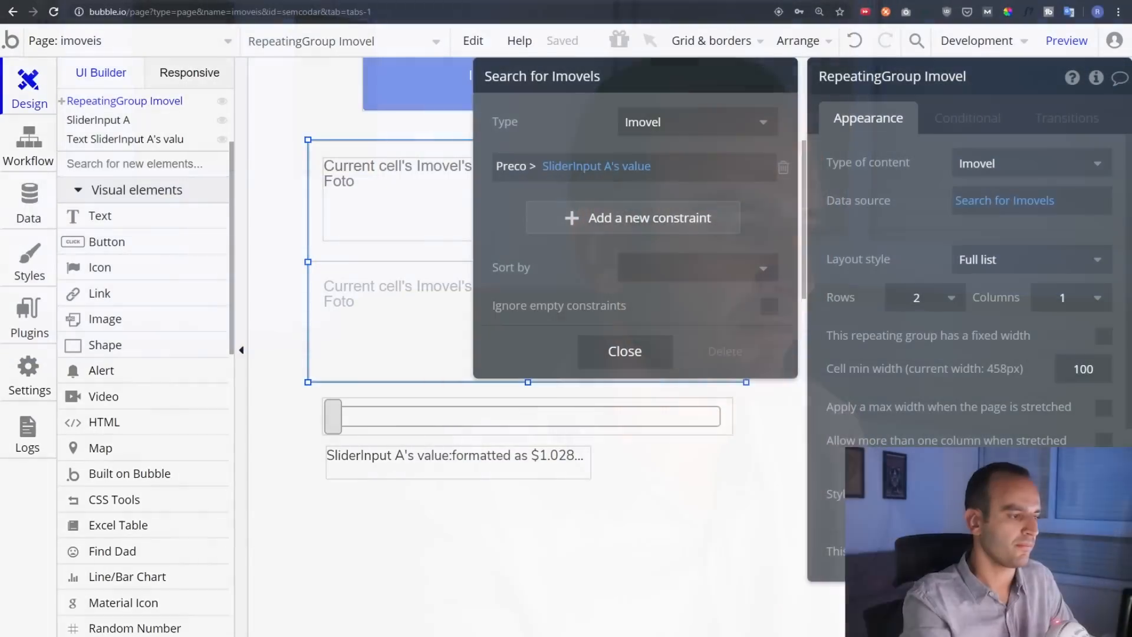
Look over the installed plugins, then return to the imoveis page design view
click(26, 334)
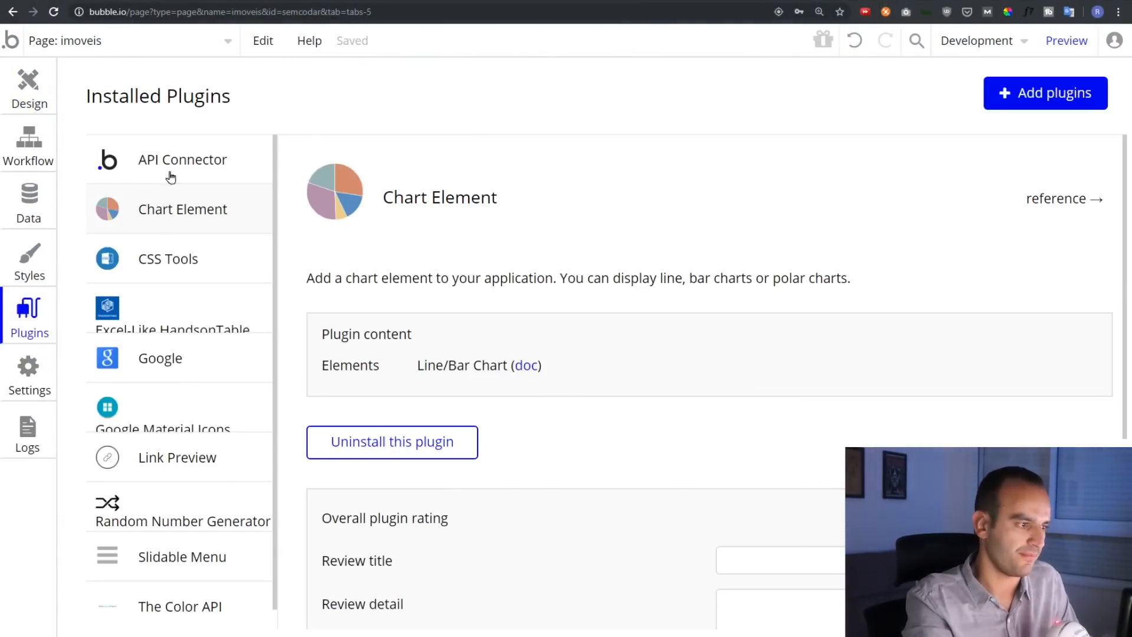
click(26, 107)
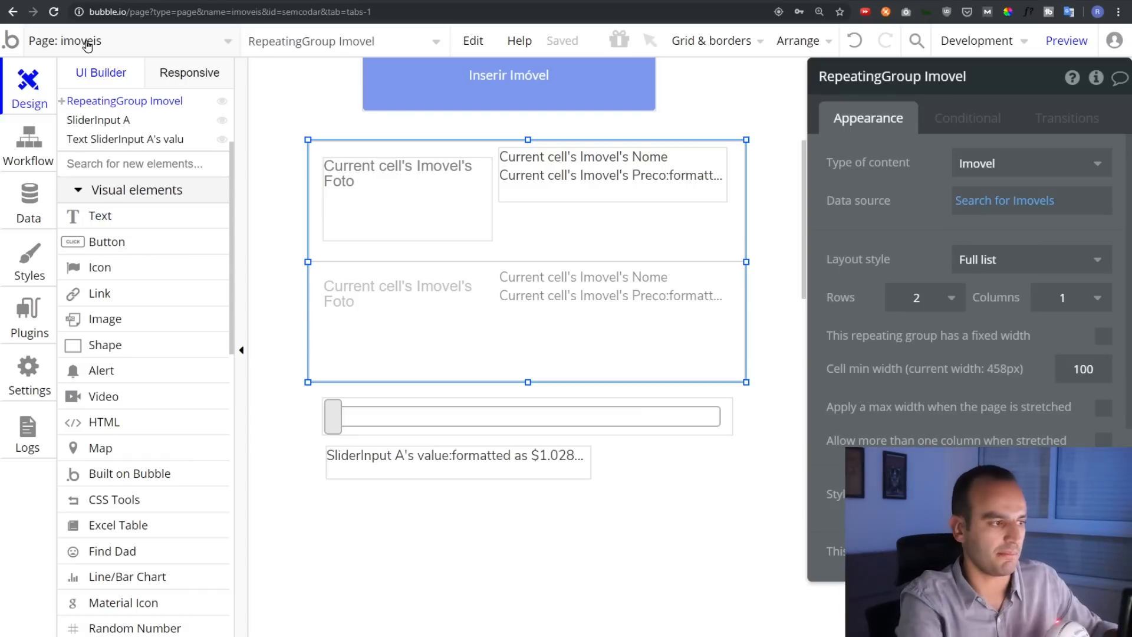
click(88, 42)
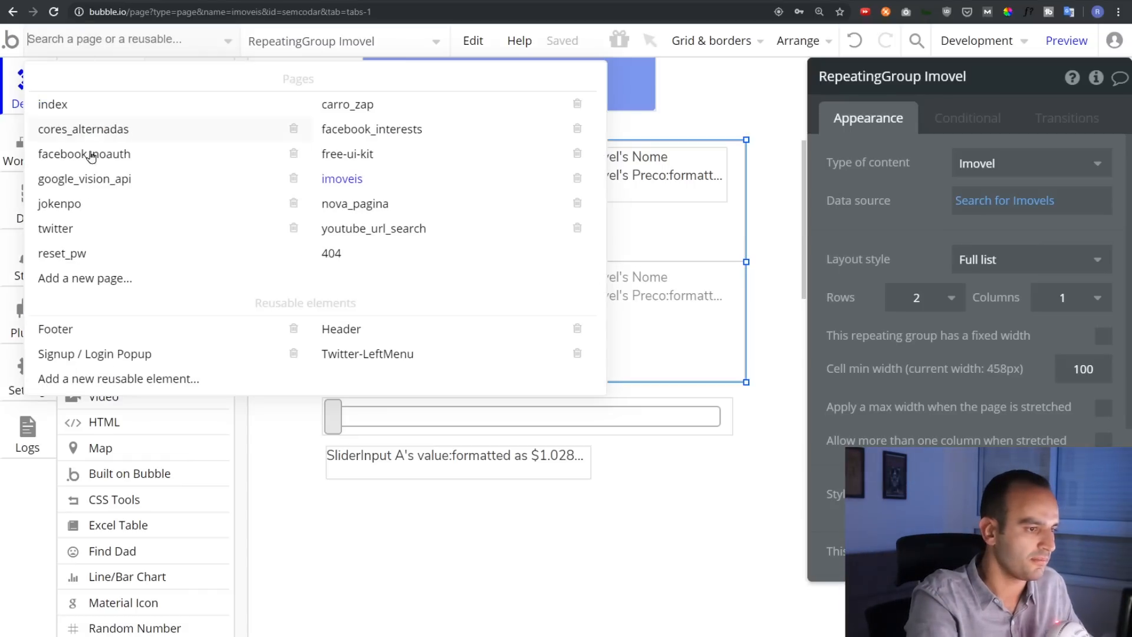
Add a new blank page, replacing the default name with 'portifolio'
click(75, 280)
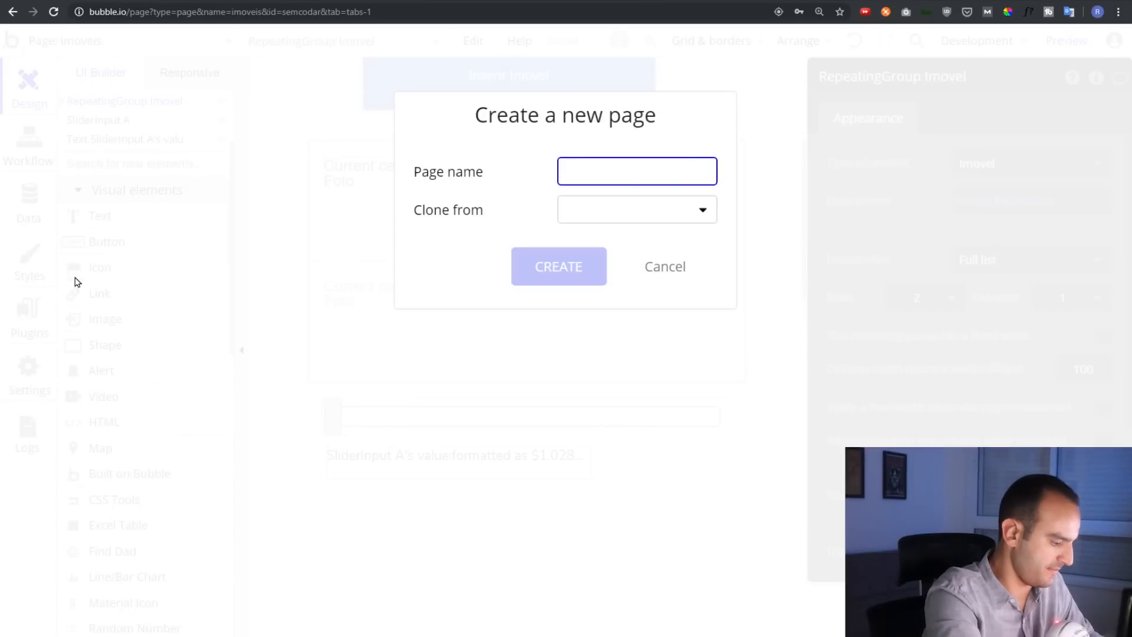
text(acoes)
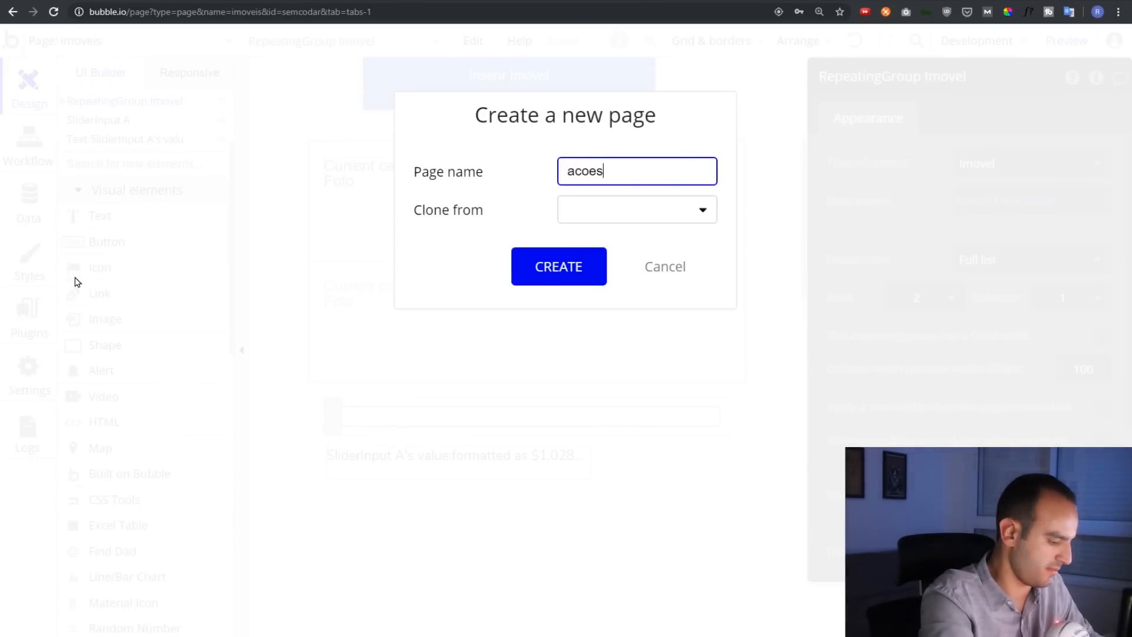
key(ctrl+a)
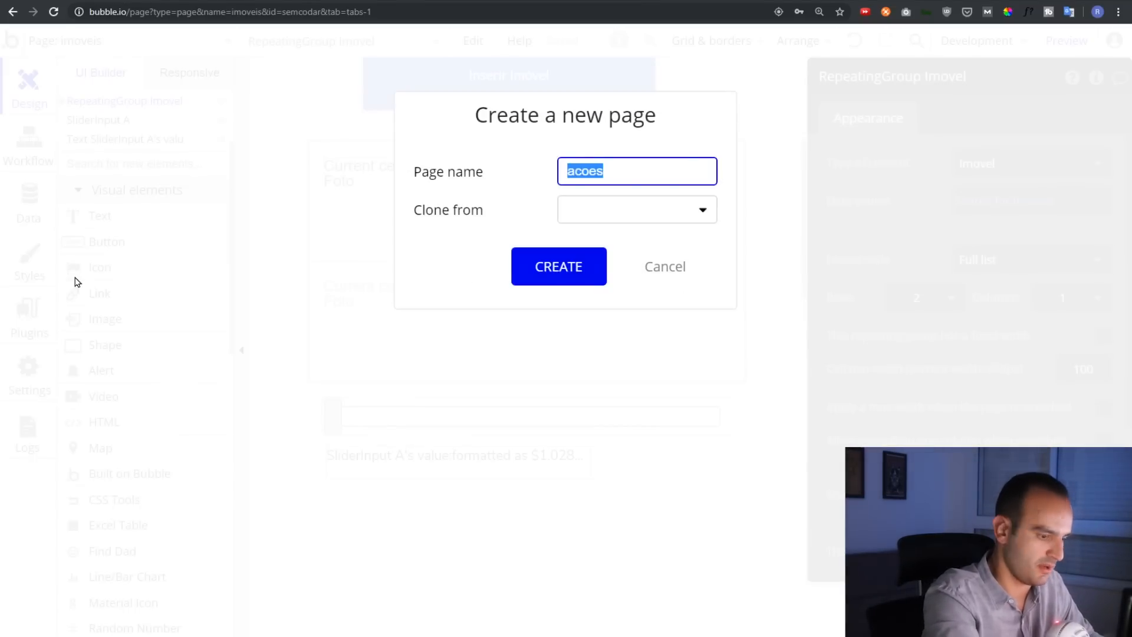
text(portifolio)
click(576, 263)
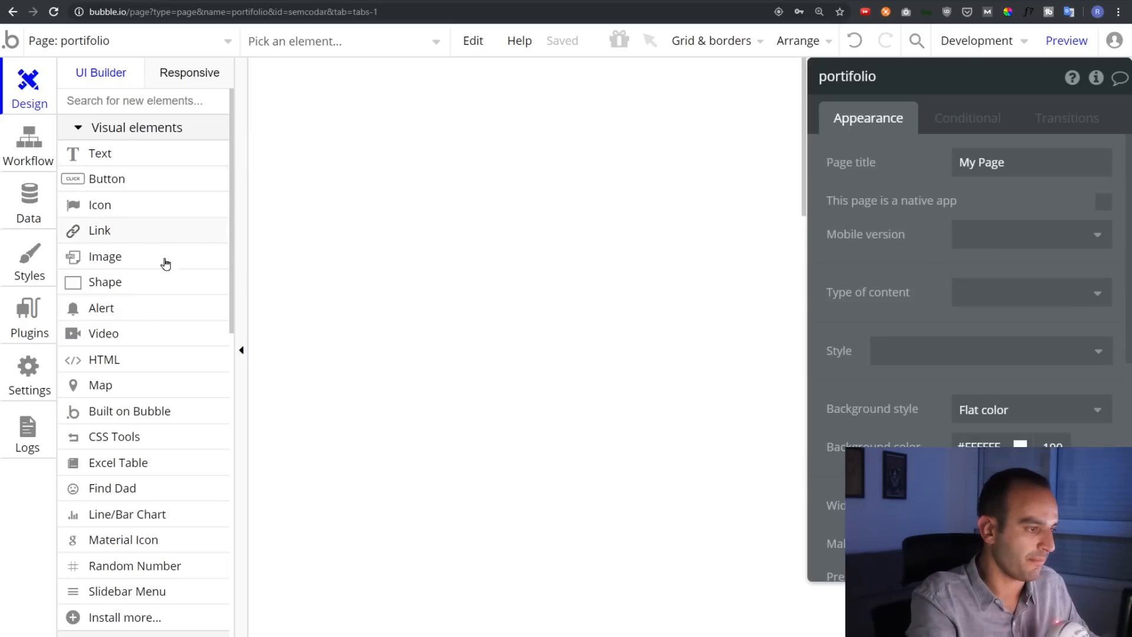
scroll(119, 366, down, 5)
Draw an input with placeholder 'Valor do patrimonio' in Currency format with R$ prefix
click(129, 533)
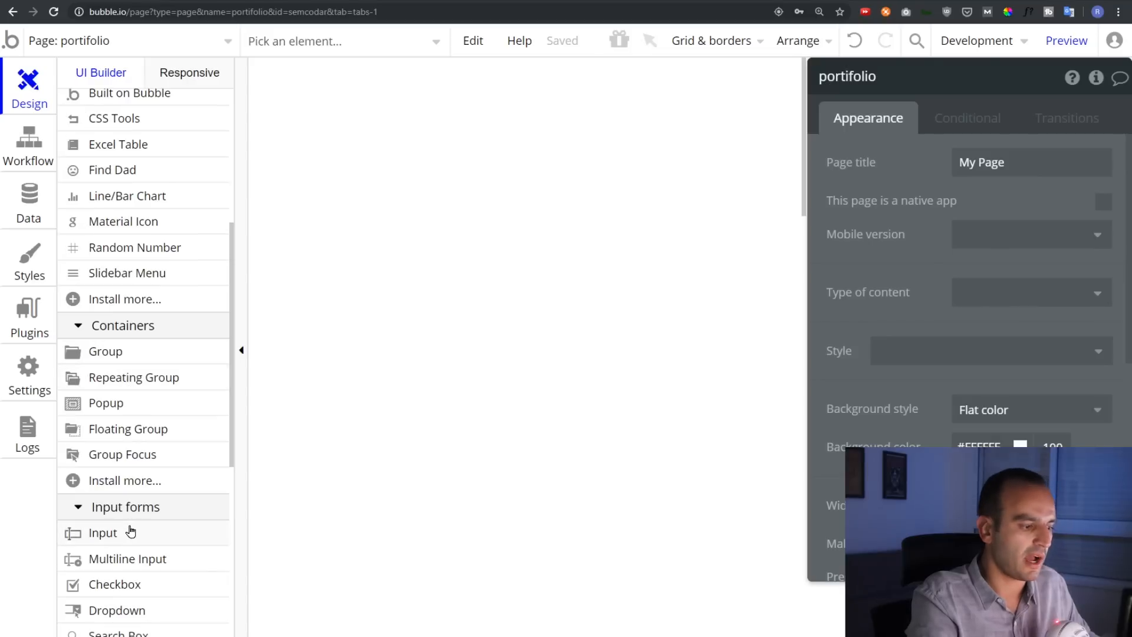
drag(351, 93, 602, 131)
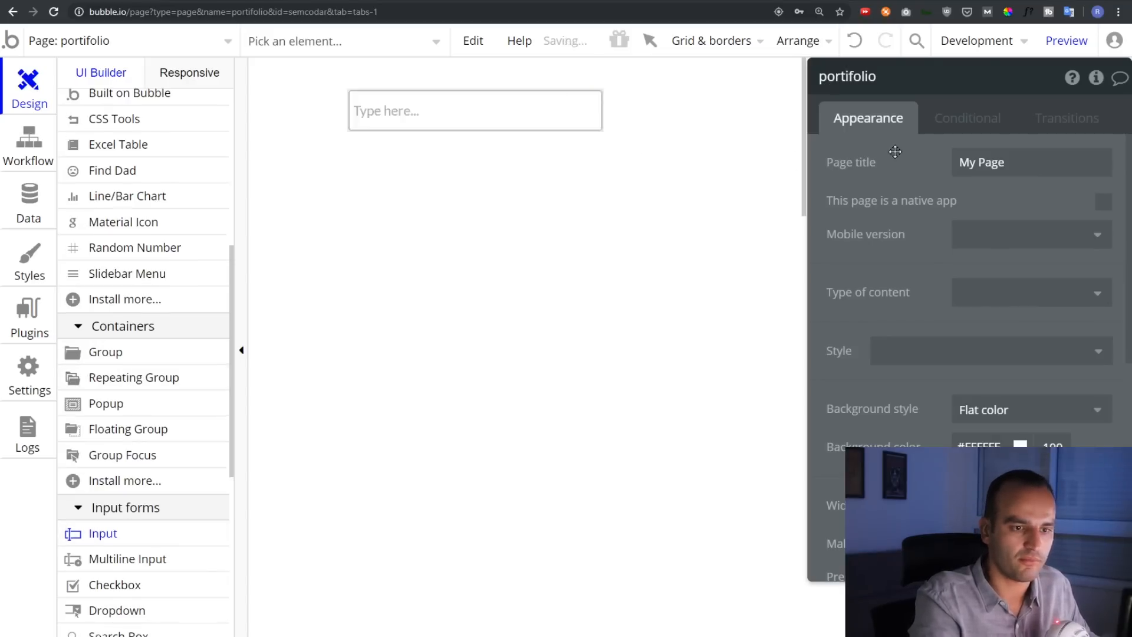
click(1003, 162)
text(Val)
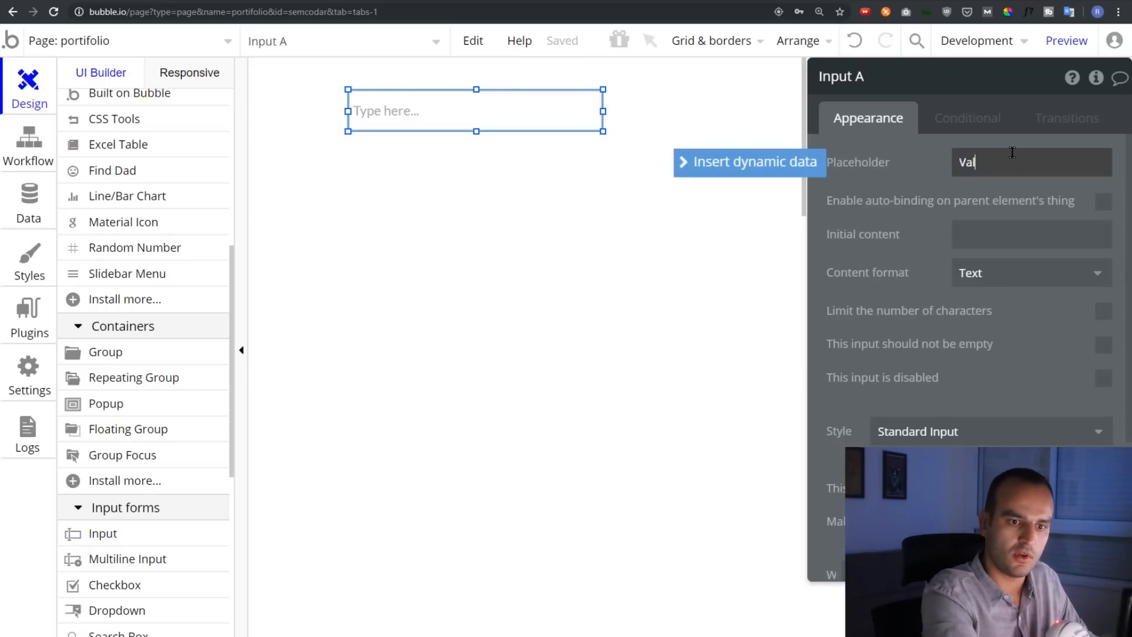
text(or do patrimonio)
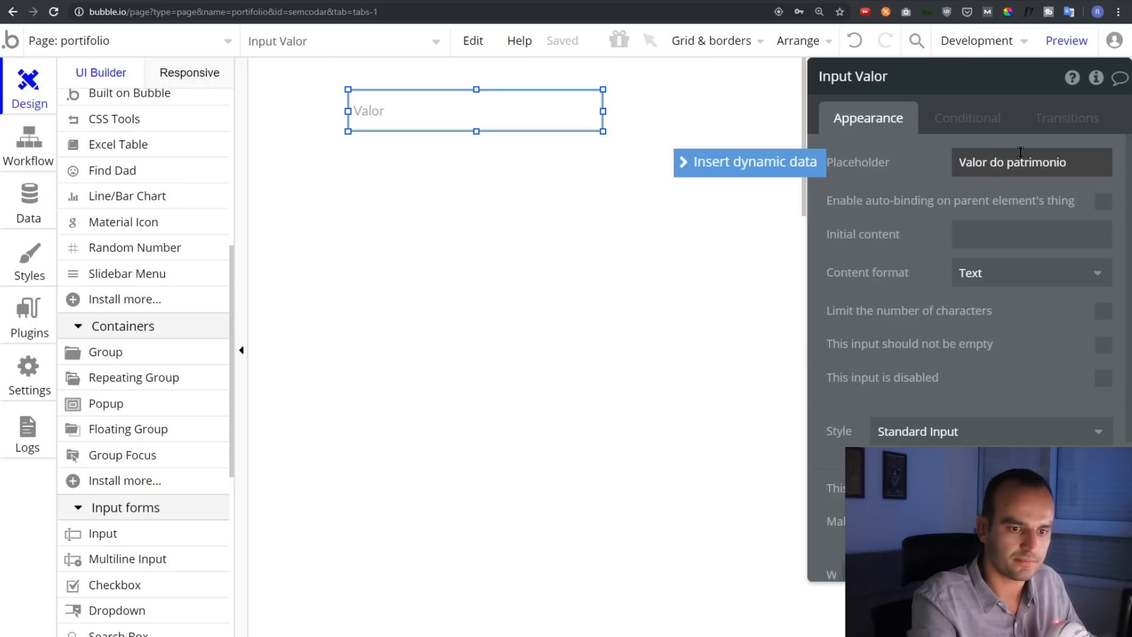
click(984, 273)
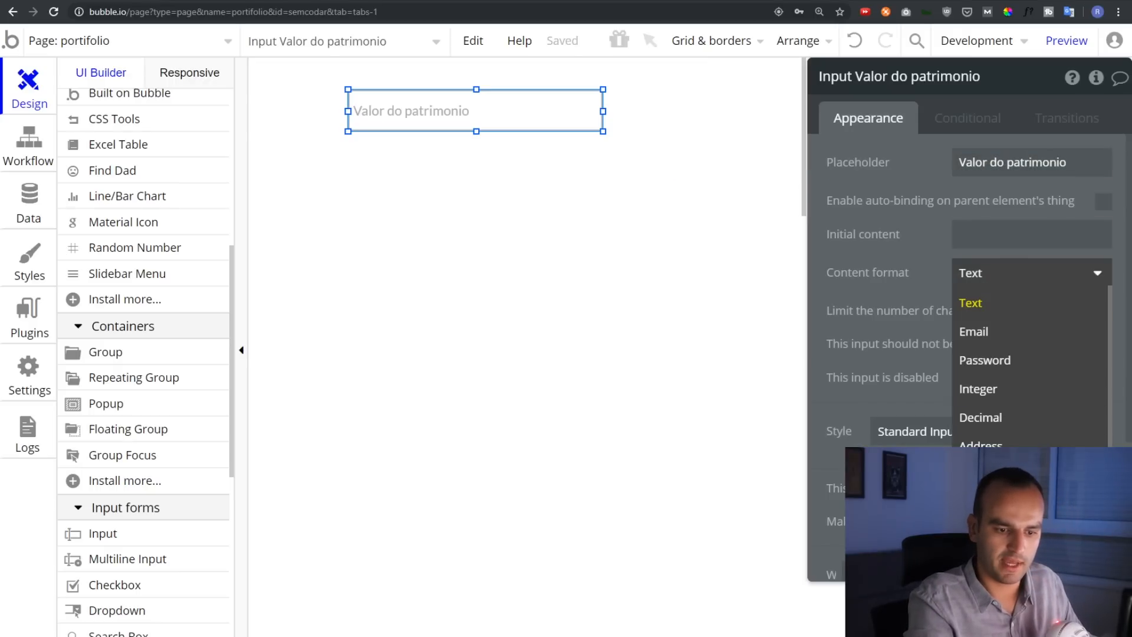
click(997, 475)
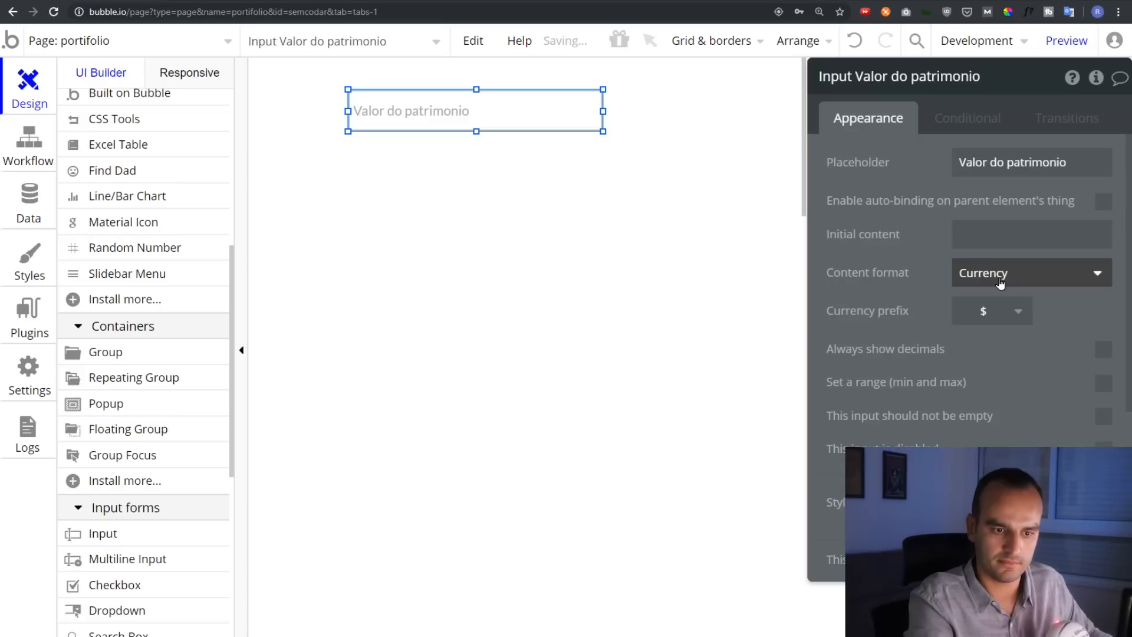
click(997, 317)
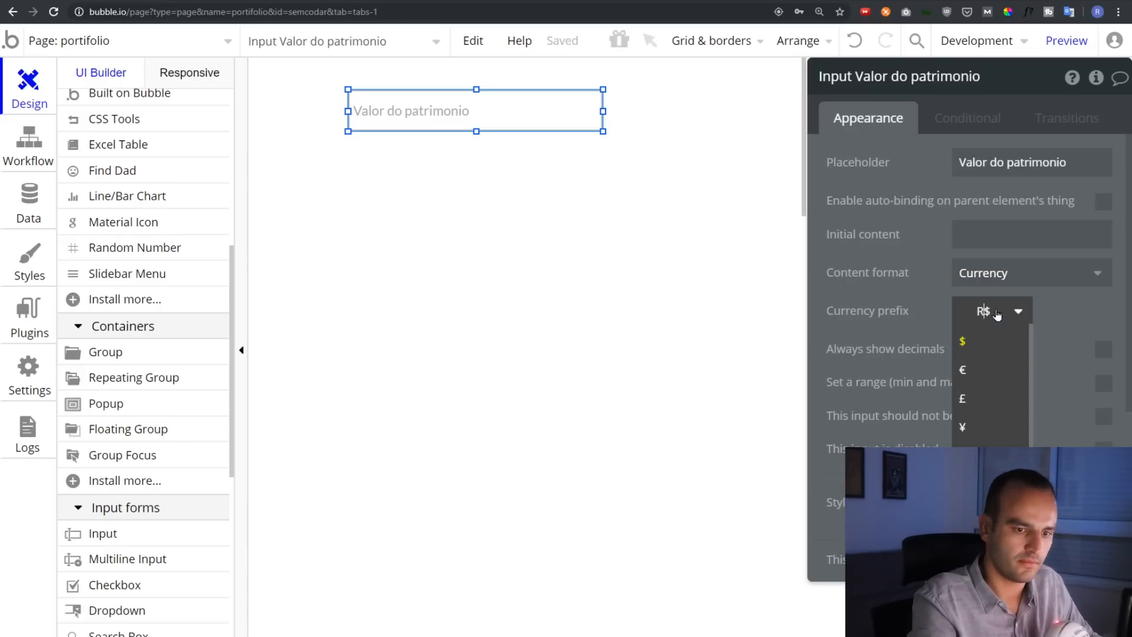
click(486, 296)
Duplicate that input below it as a 'Data' input with Date format
click(418, 102)
key(ctrl+c)
key(ctrl+v)
drag(433, 119, 417, 165)
triple_click(1008, 168)
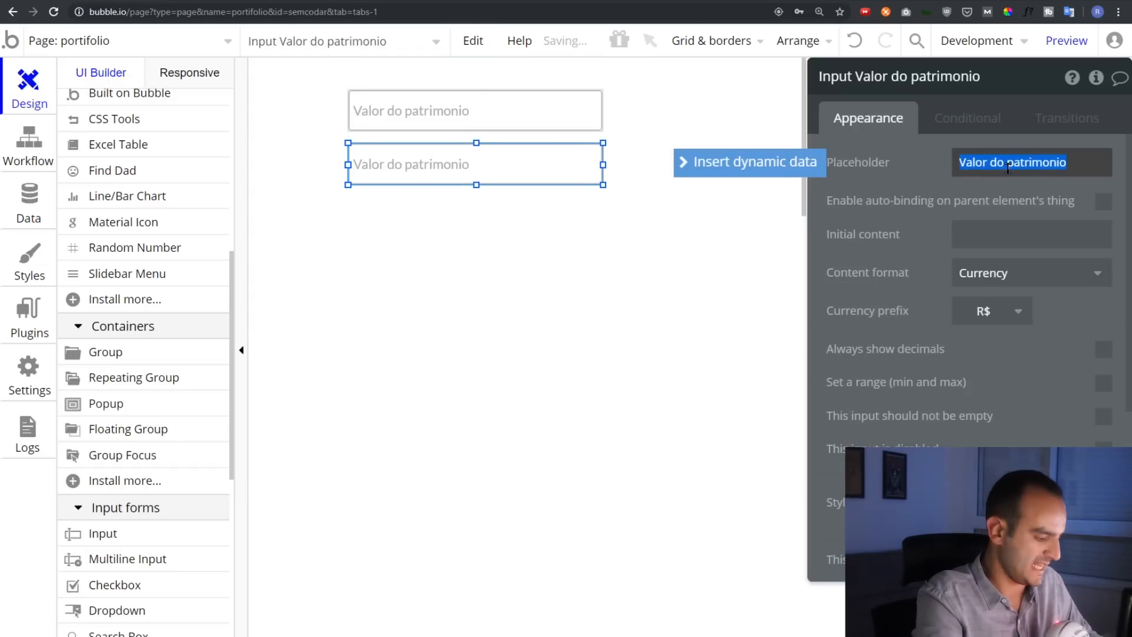
text(Data)
click(1002, 274)
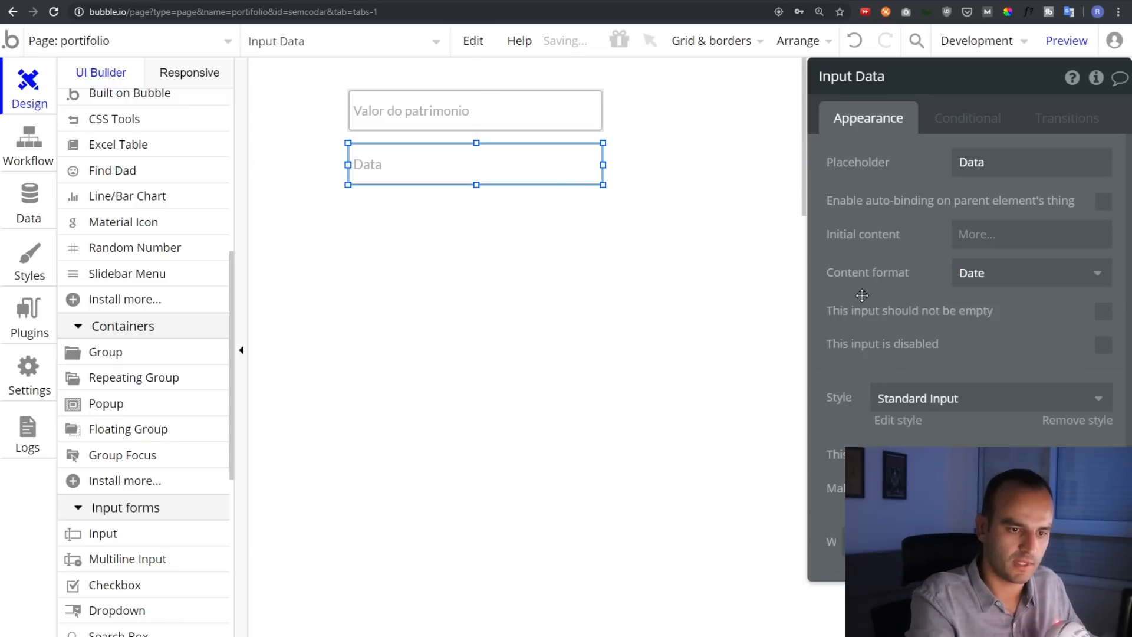
click(498, 235)
Draw a button labelled 'Inserir Patrimonio' below the Data input
scroll(136, 392, up, 5)
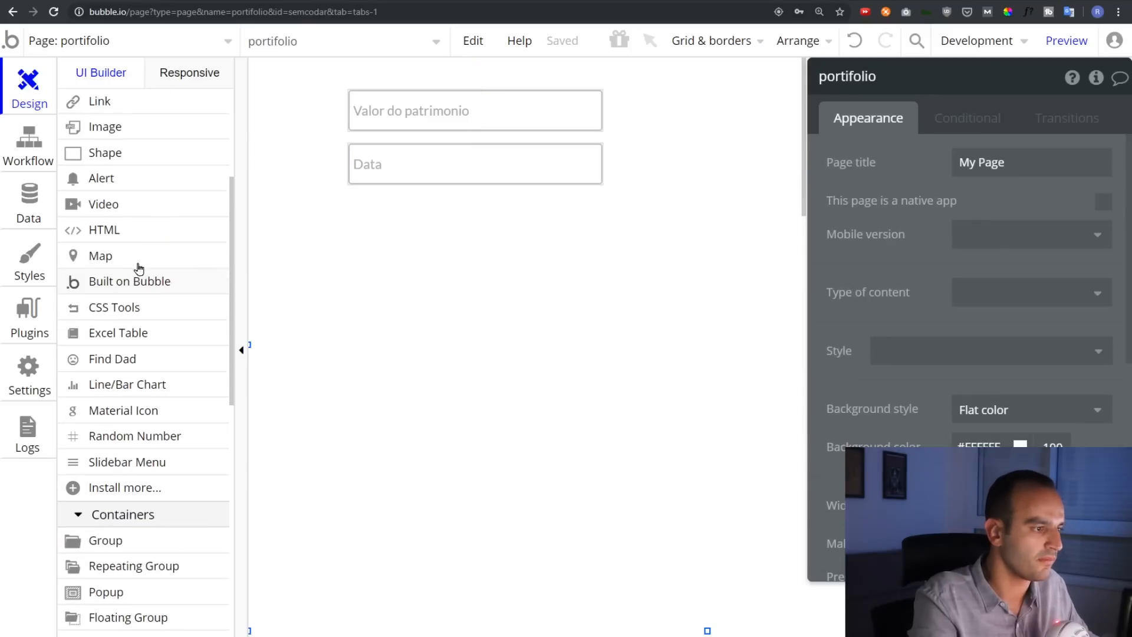
click(127, 244)
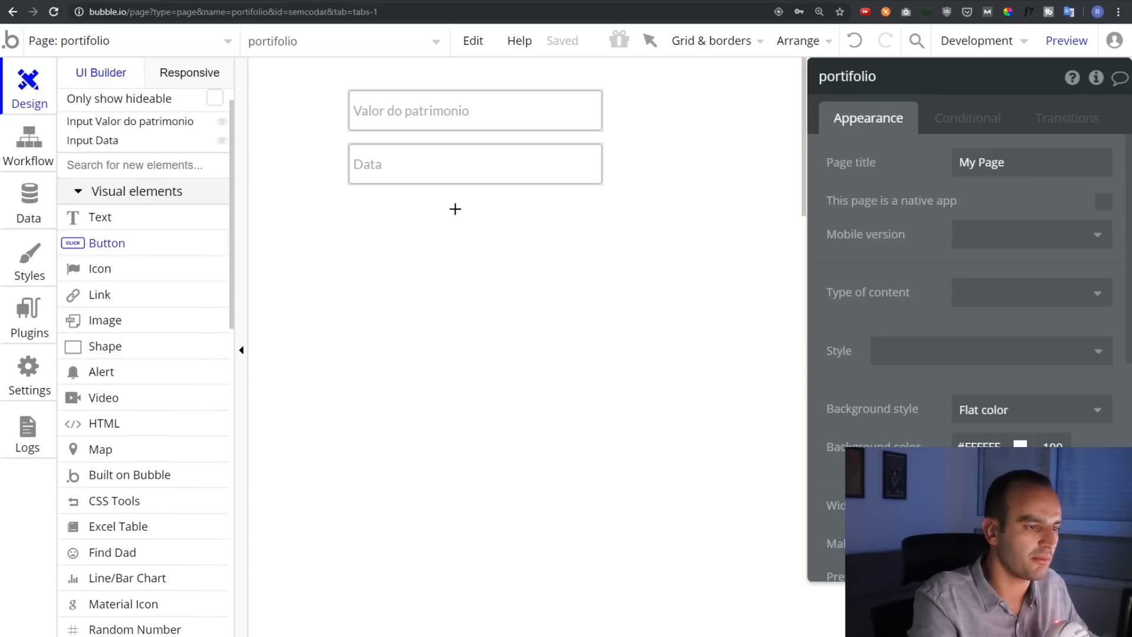
drag(348, 203, 599, 241)
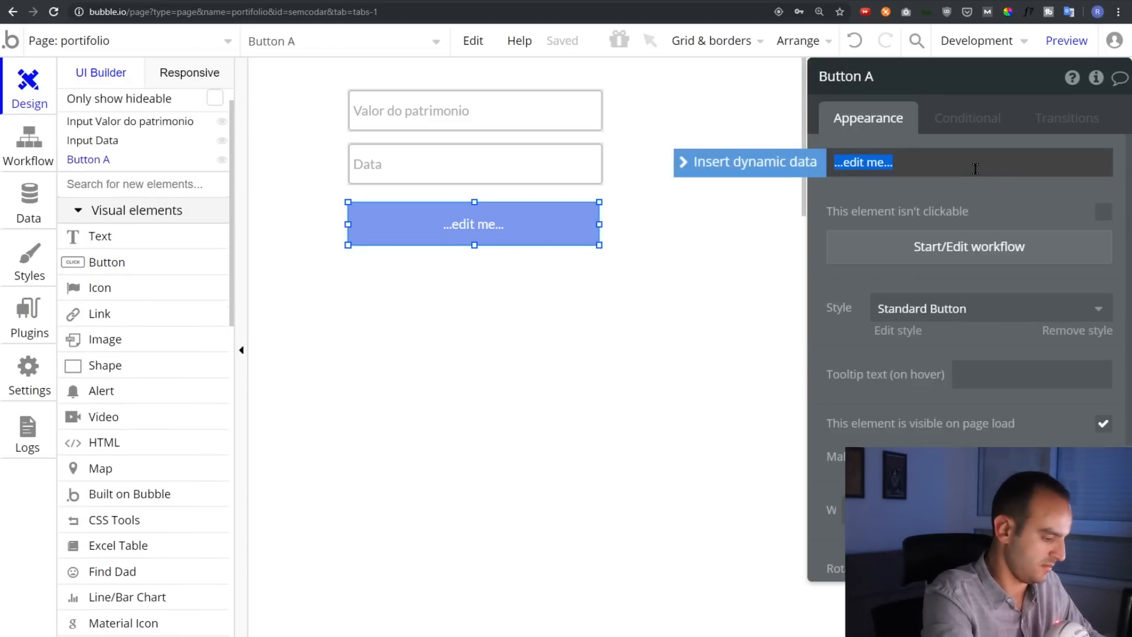
text(Inserir Patrimonio)
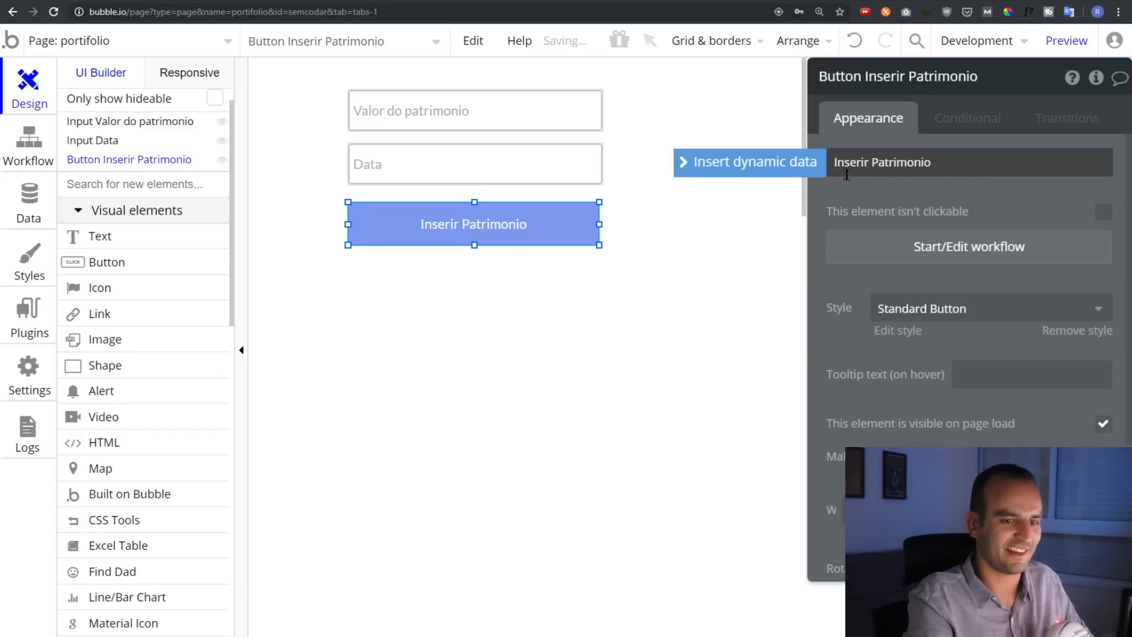
click(925, 247)
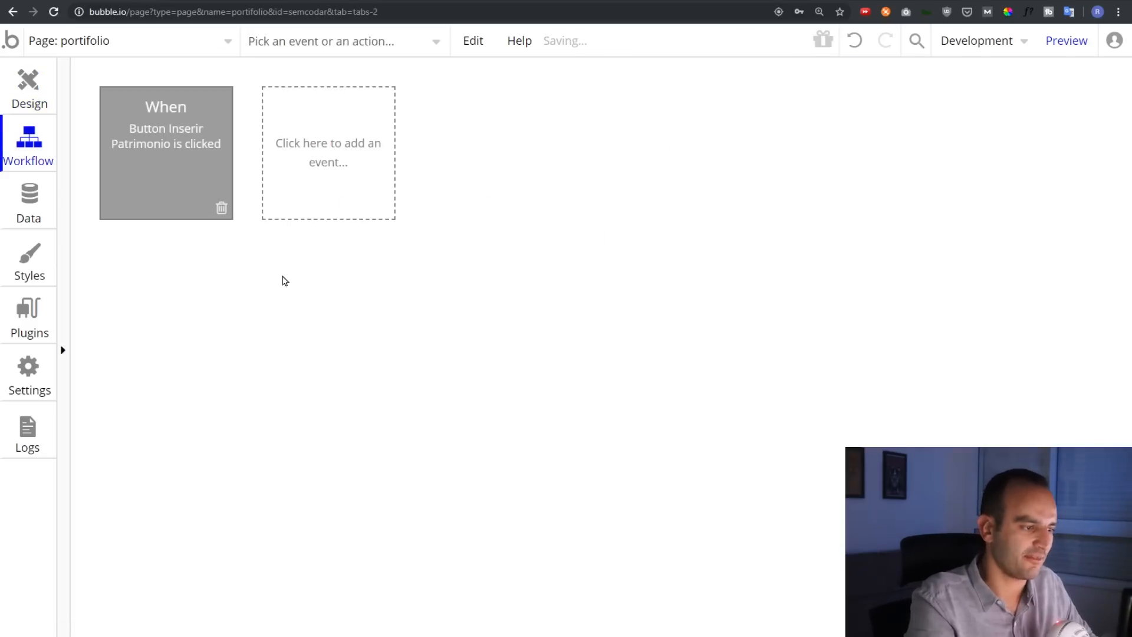
Add a Create a new thing action of type PortifolioStock
click(204, 280)
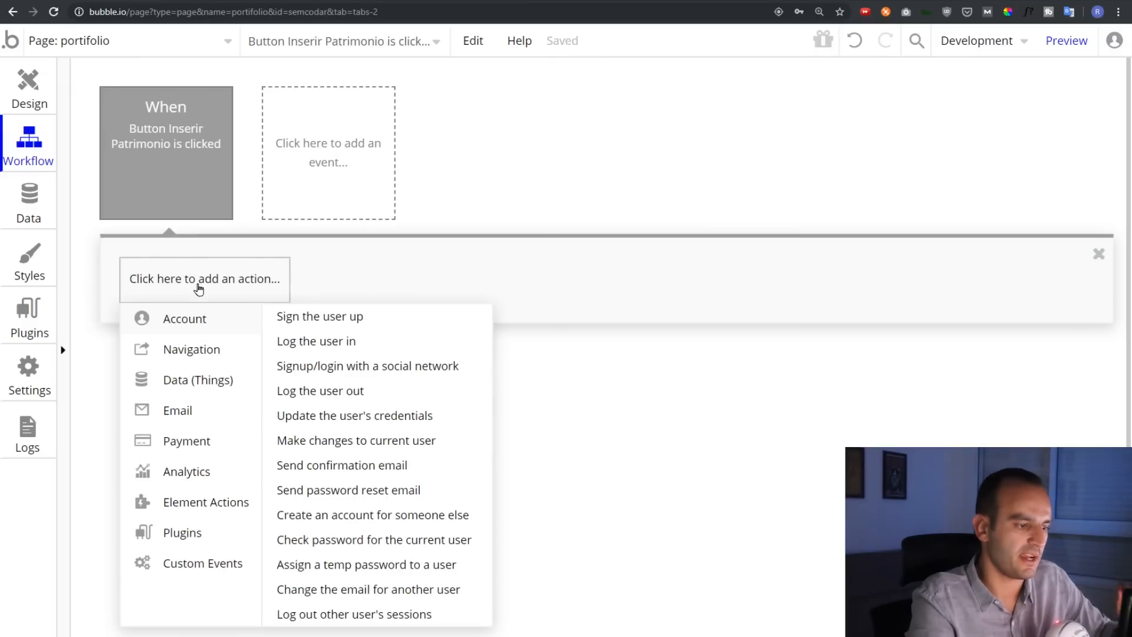
mouse_move(197, 379)
click(372, 321)
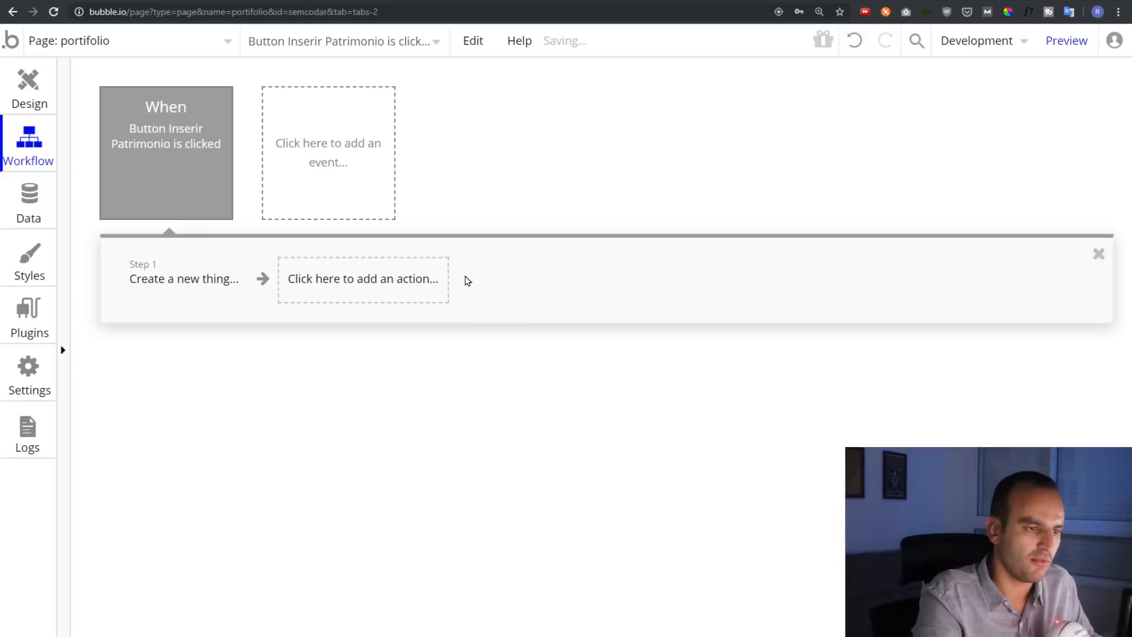
click(967, 123)
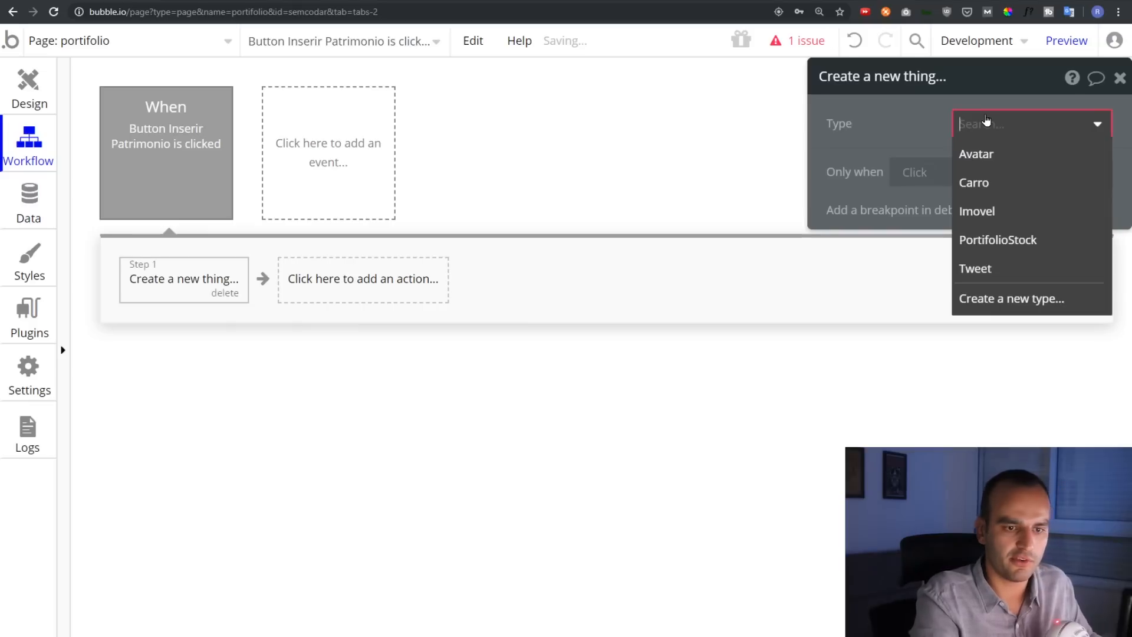
click(1003, 240)
drag(916, 126, 407, 133)
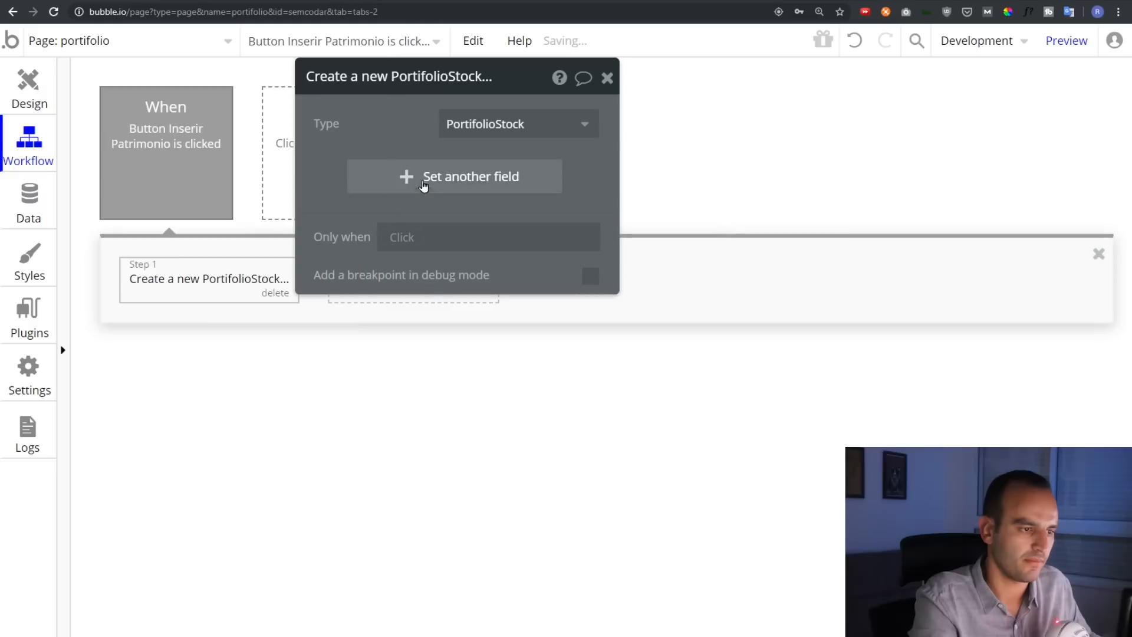
Set the new PortifolioStock's valor to the Valor do patrimonio input's value
click(422, 176)
click(353, 176)
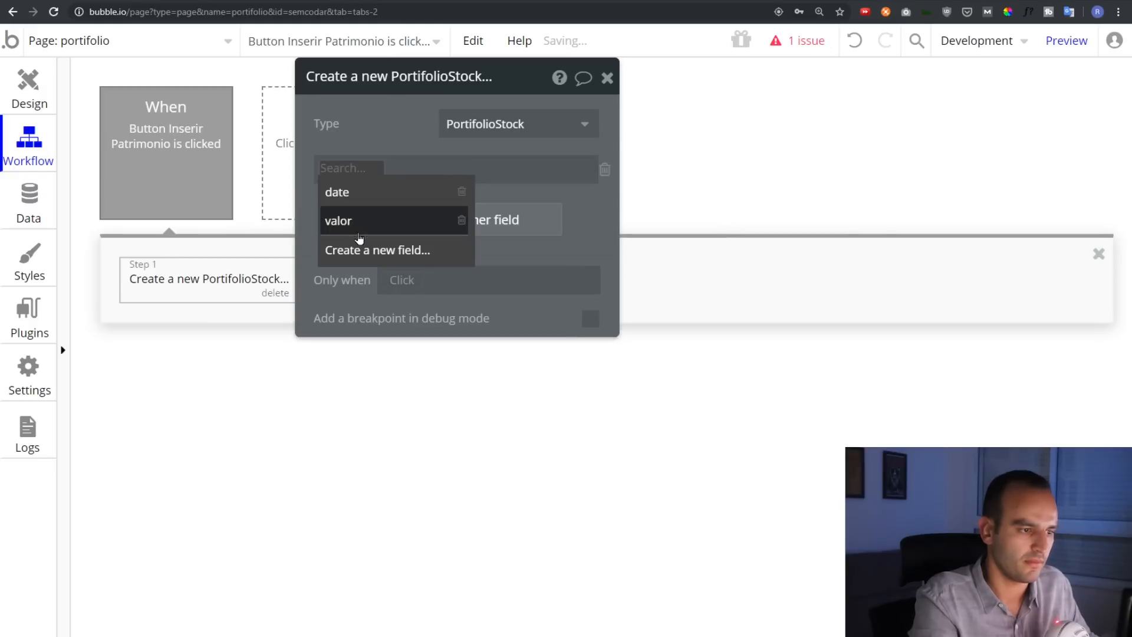
click(381, 223)
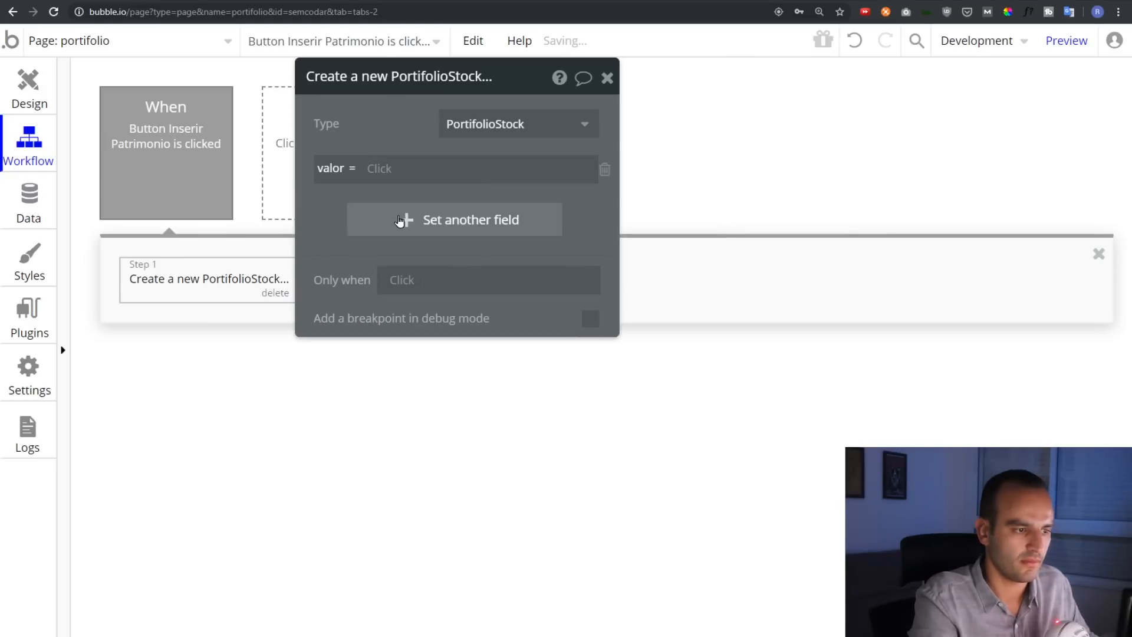
click(400, 222)
click(382, 169)
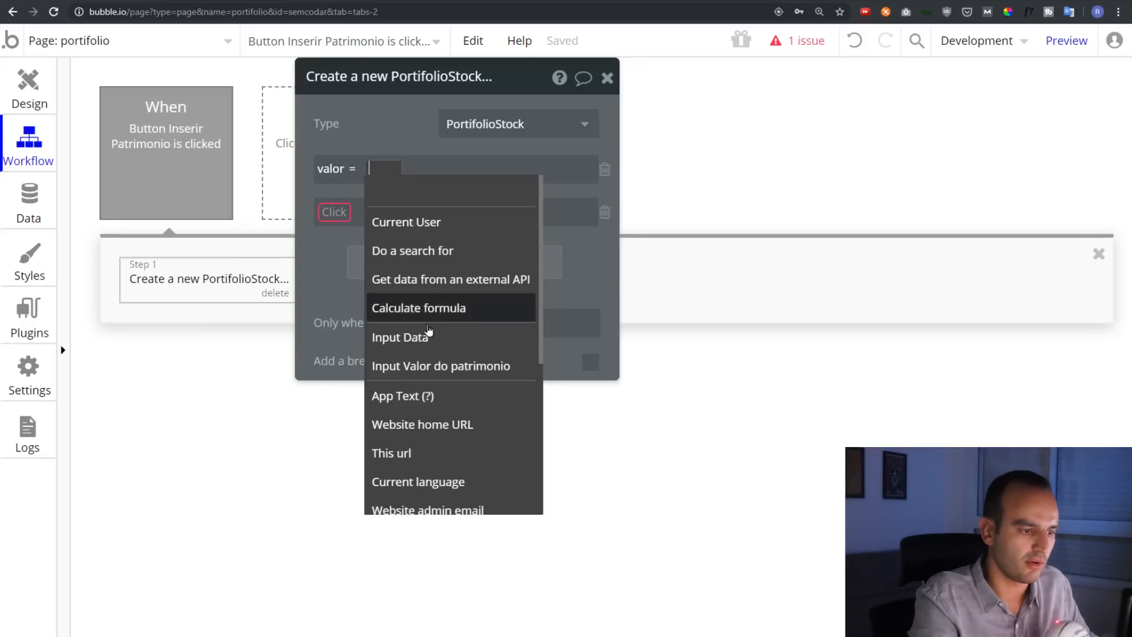
click(458, 366)
click(557, 170)
click(558, 187)
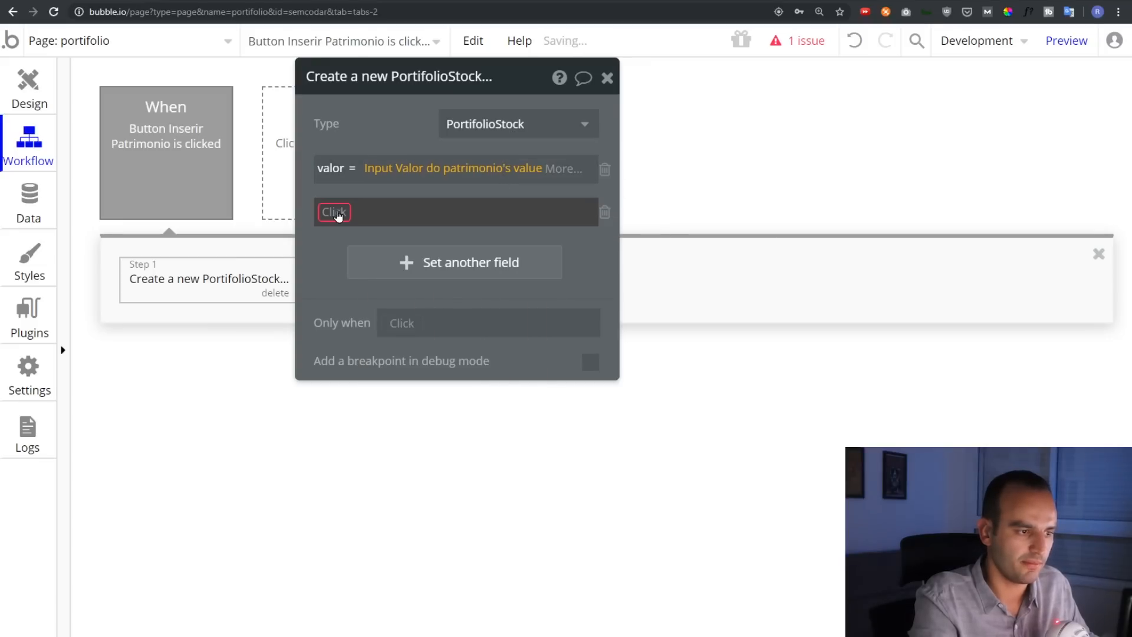
Set its date field to the Data input's value
click(335, 213)
click(354, 233)
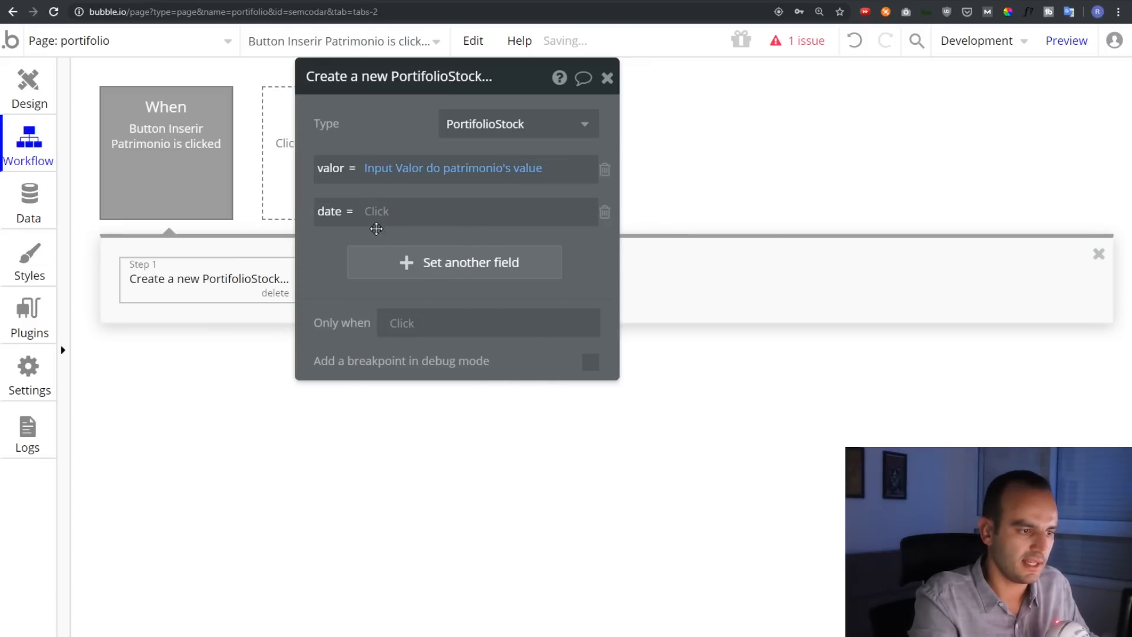
click(377, 213)
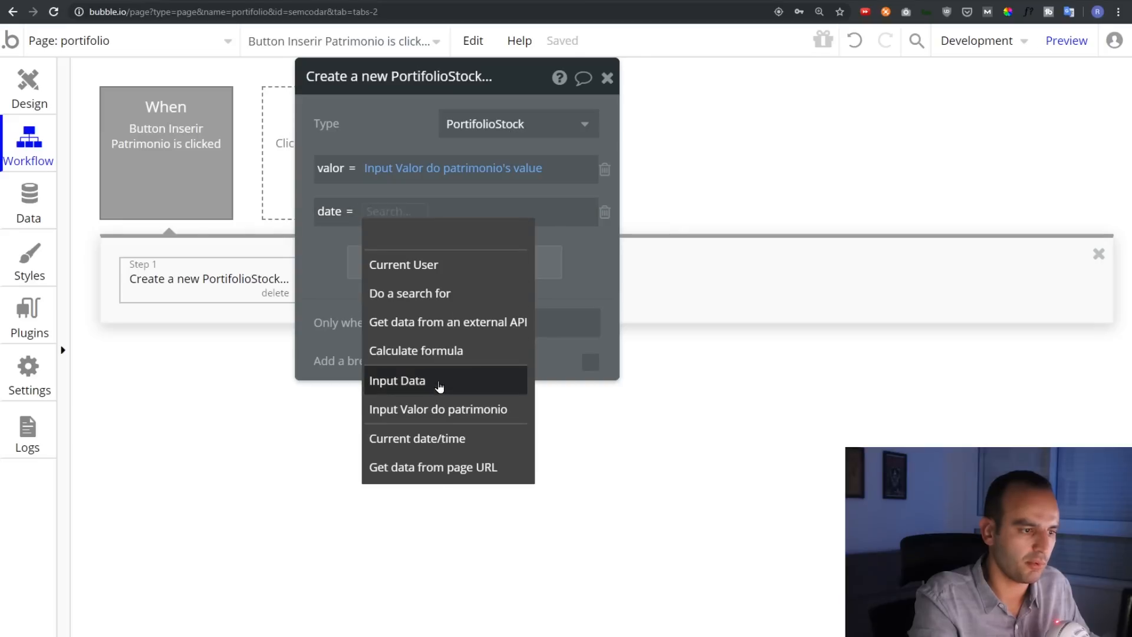
click(440, 385)
click(434, 212)
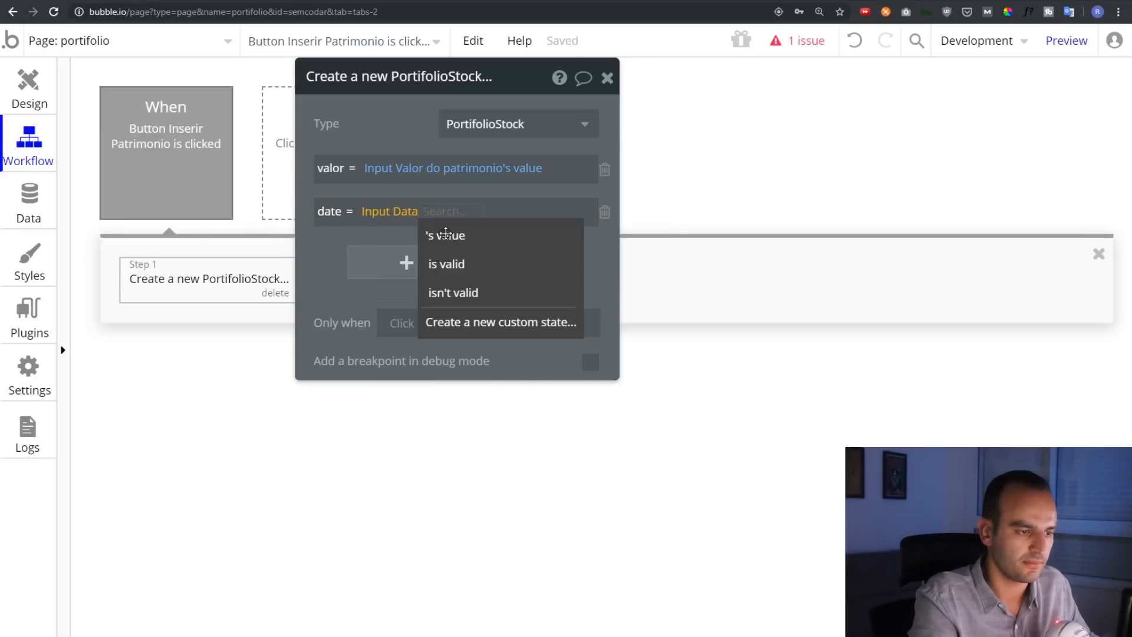
click(444, 234)
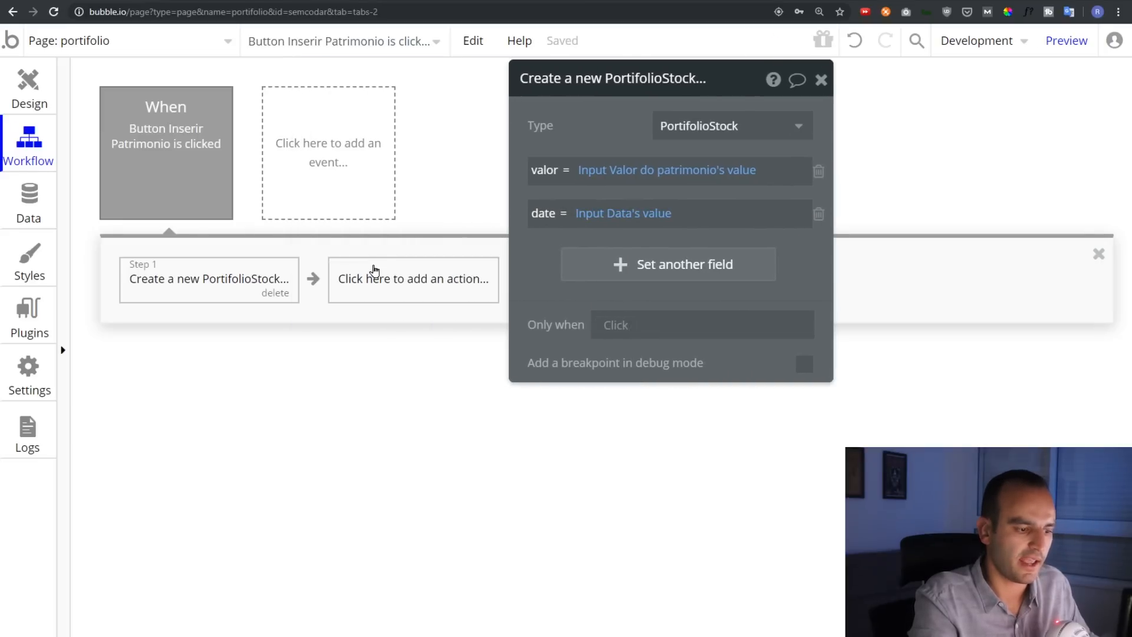
Add a Reset inputs action as the workflow's next step
click(370, 272)
mouse_move(405, 560)
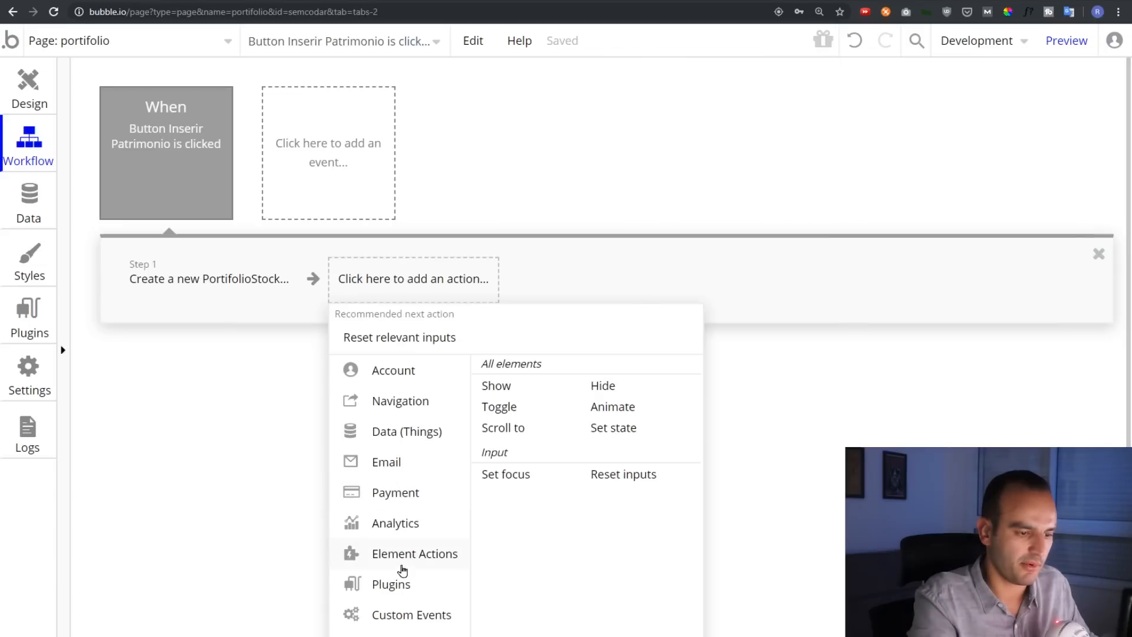
click(624, 473)
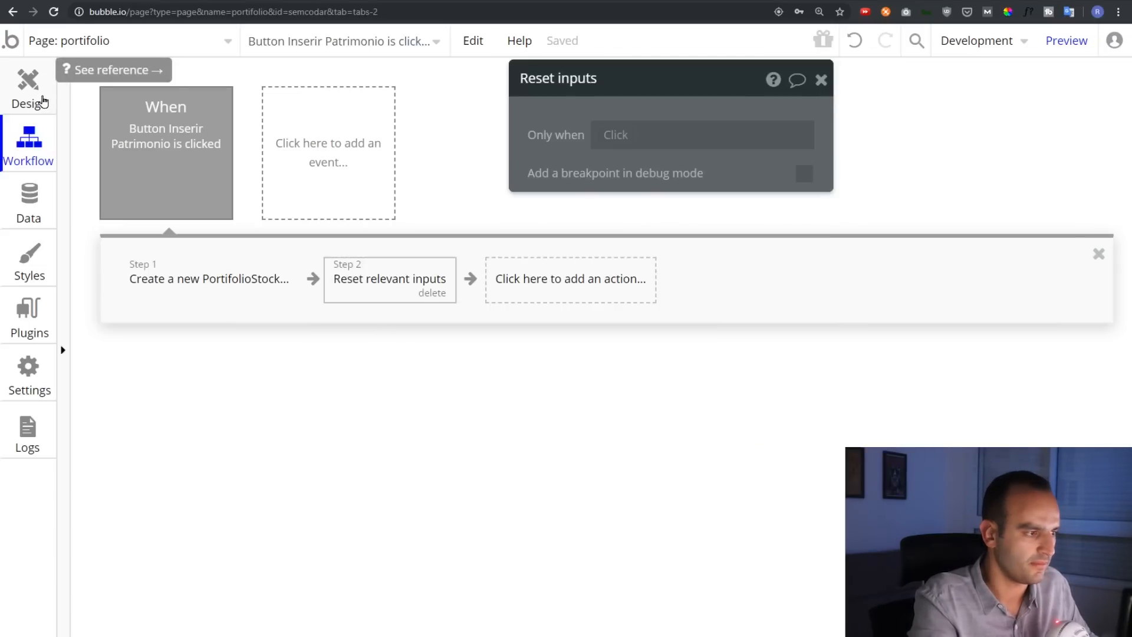
click(42, 101)
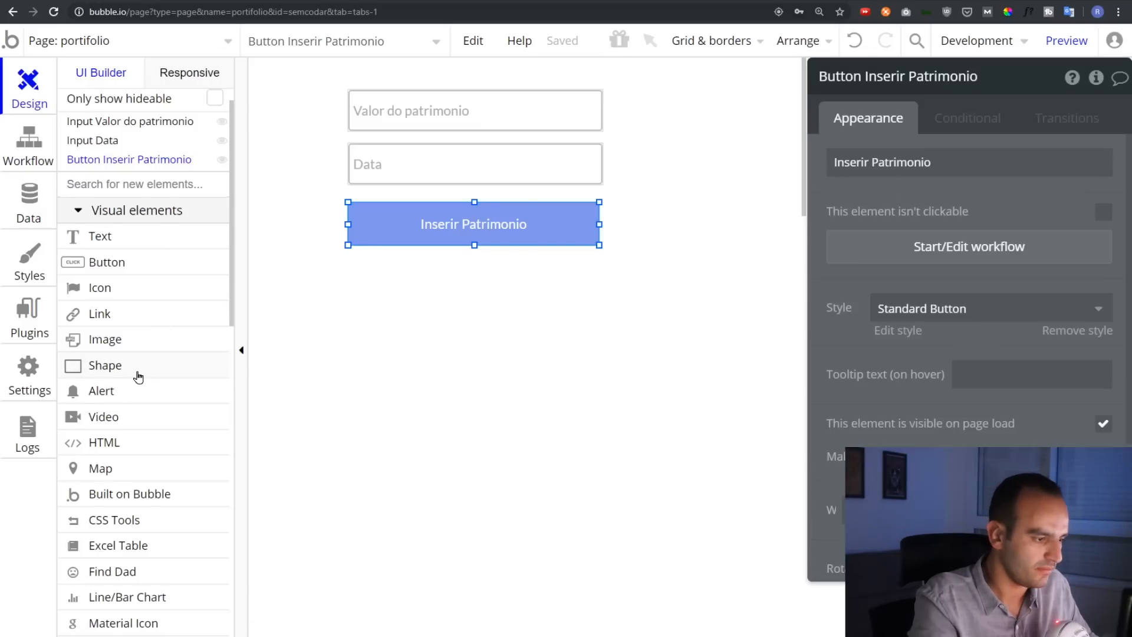
Draw a line/bar chart on the page and enlarge it
scroll(138, 376, down, 3)
click(154, 406)
mouse_move(473, 348)
mouse_down()
mouse_move(609, 391)
mouse_move(599, 392)
mouse_up()
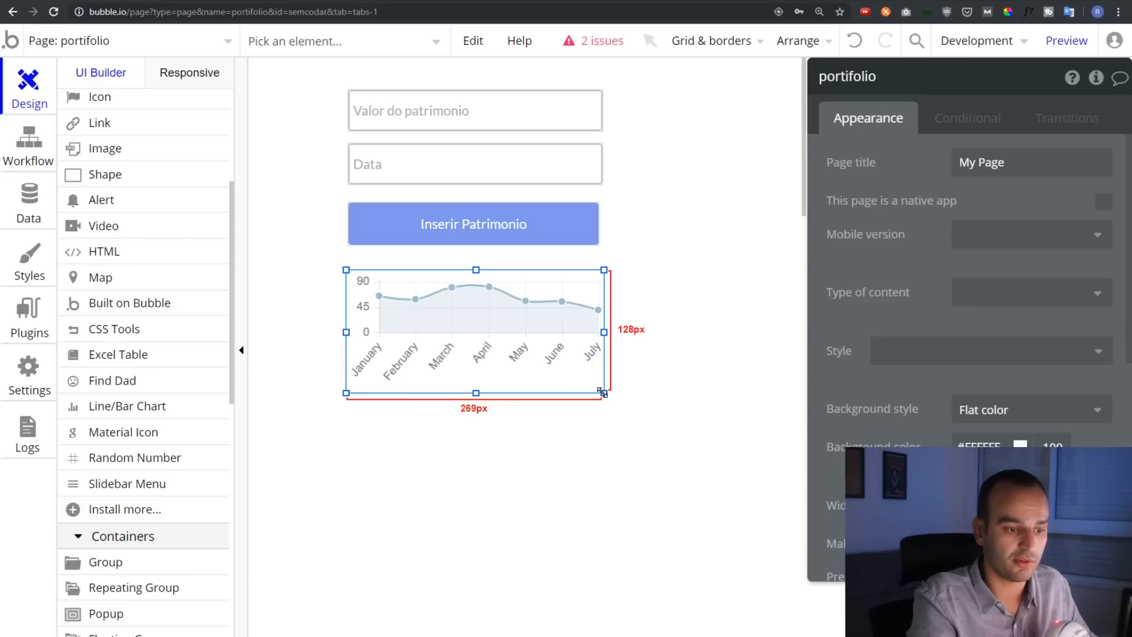
drag(722, 446, 721, 452)
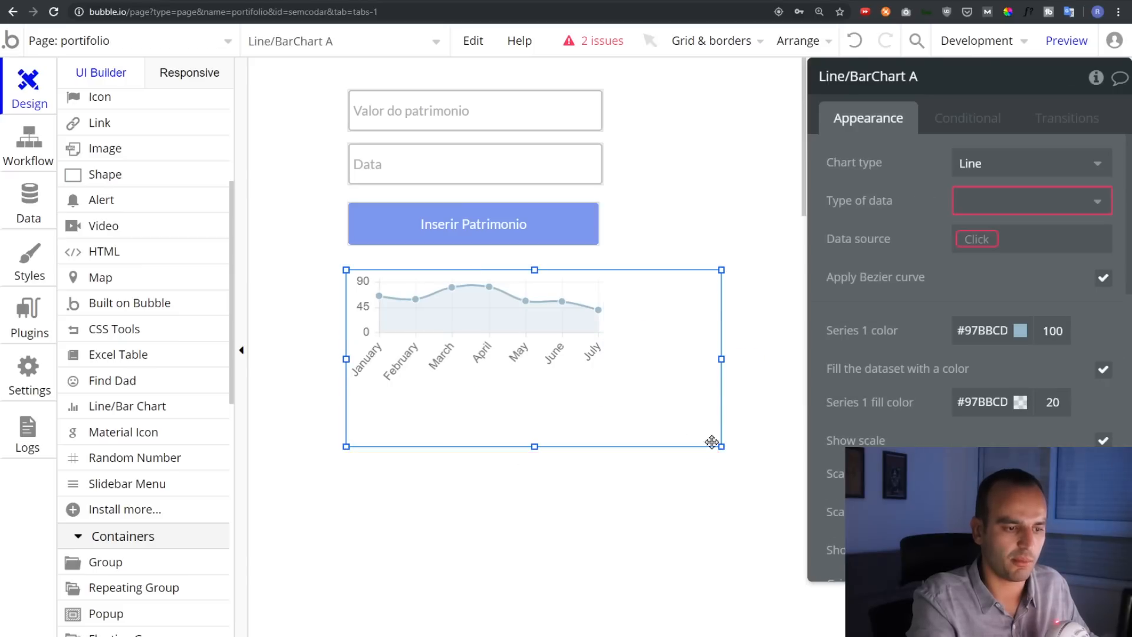
drag(669, 380, 620, 384)
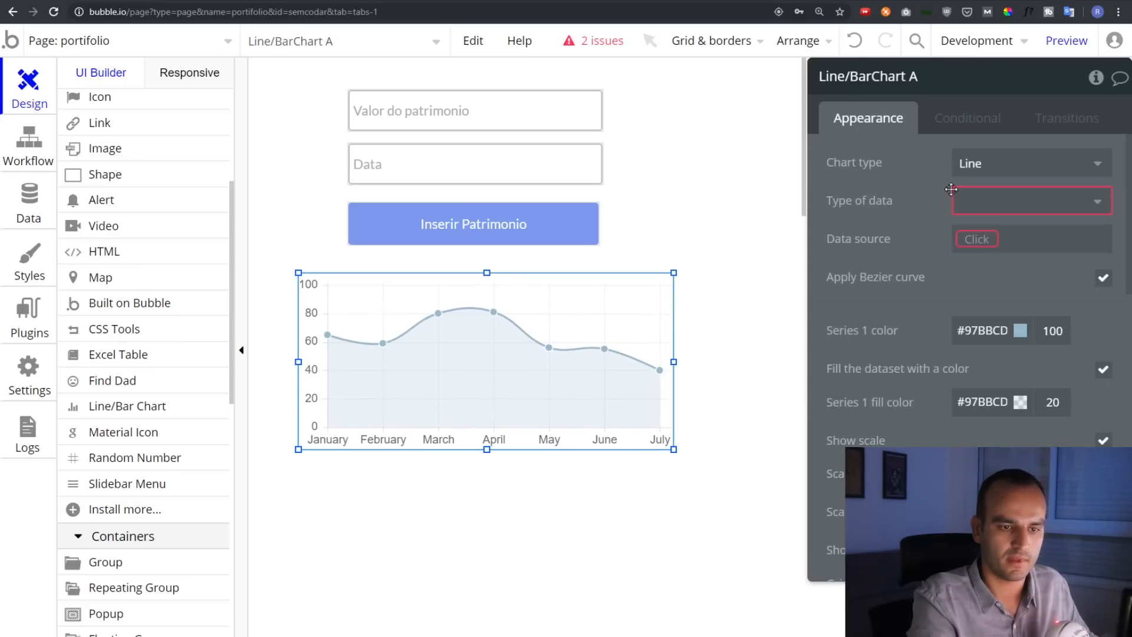
Keep Line as chart type and feed it from a search for PortifolioStock
click(981, 171)
click(949, 166)
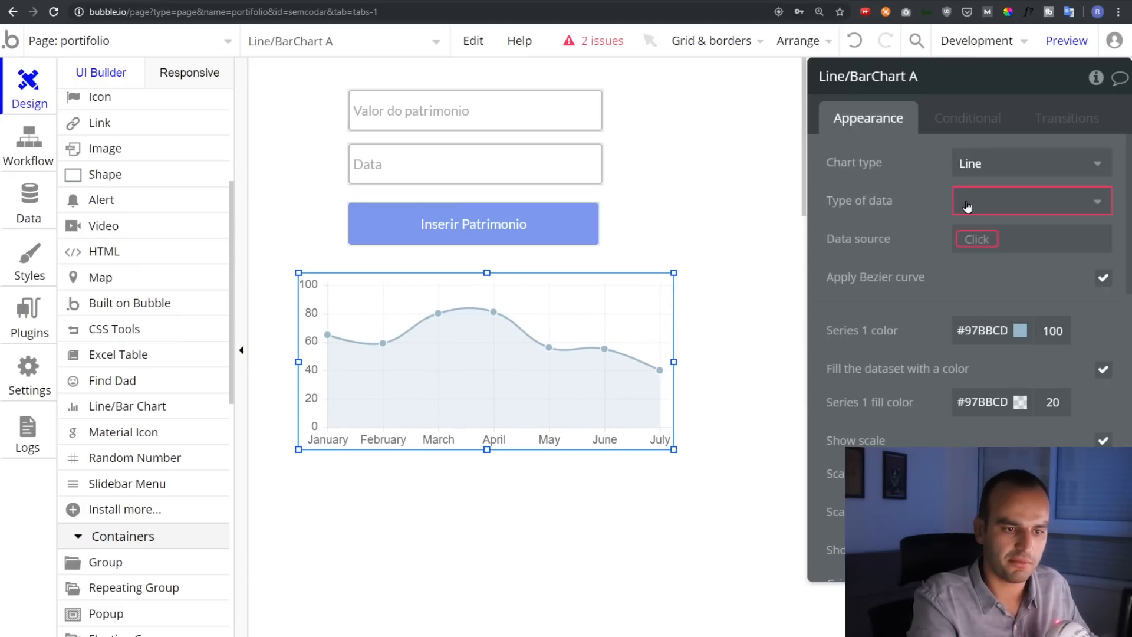
click(965, 202)
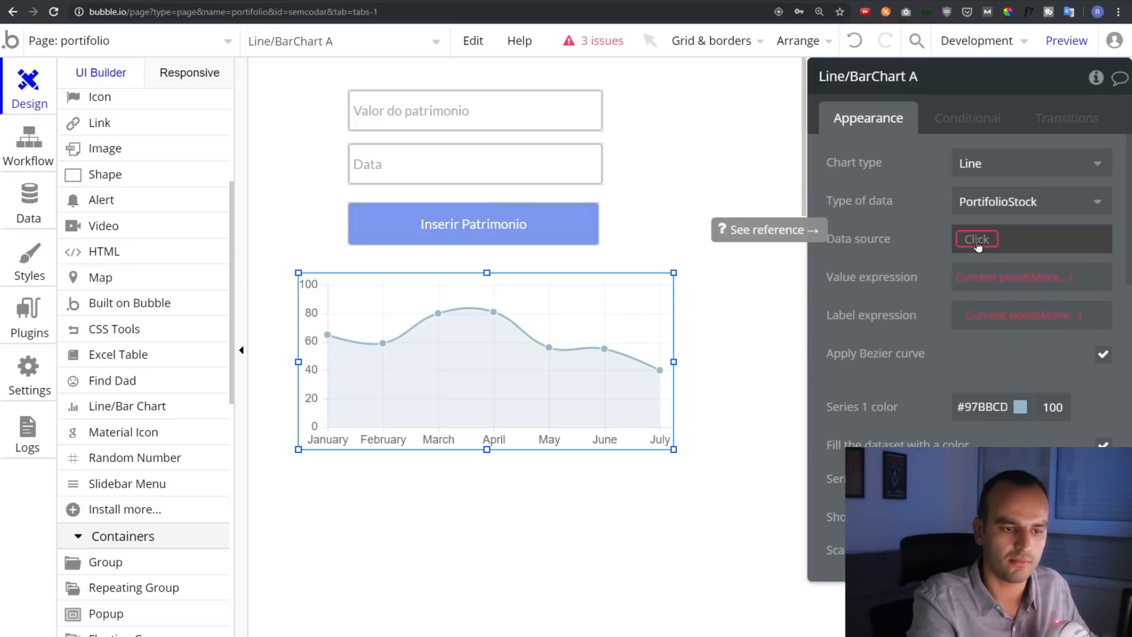
click(978, 241)
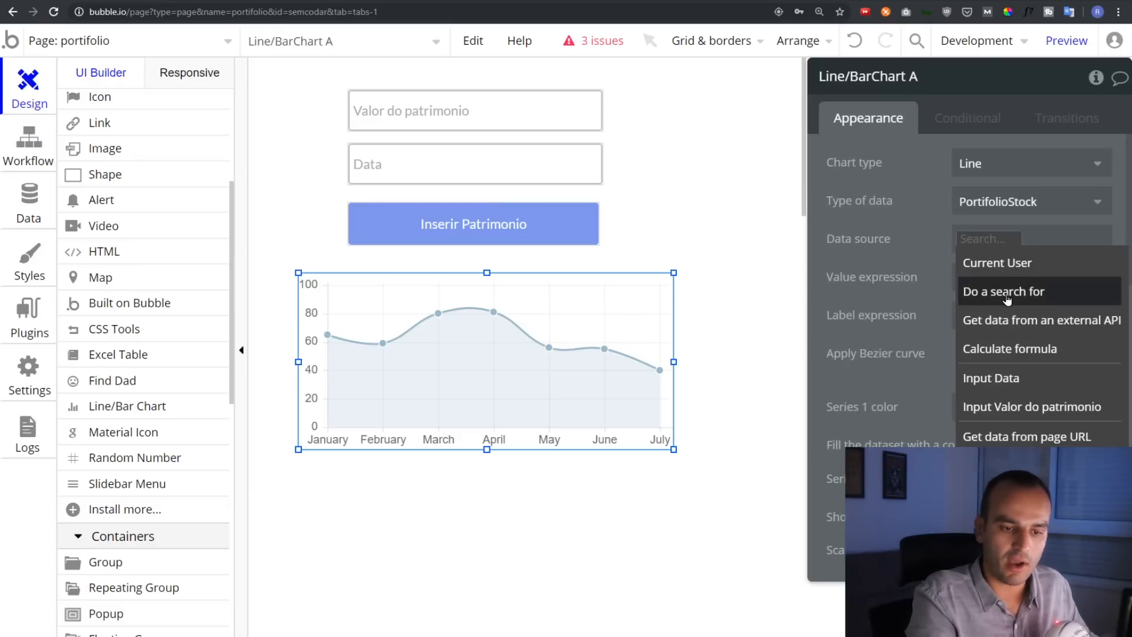
click(1008, 293)
click(668, 118)
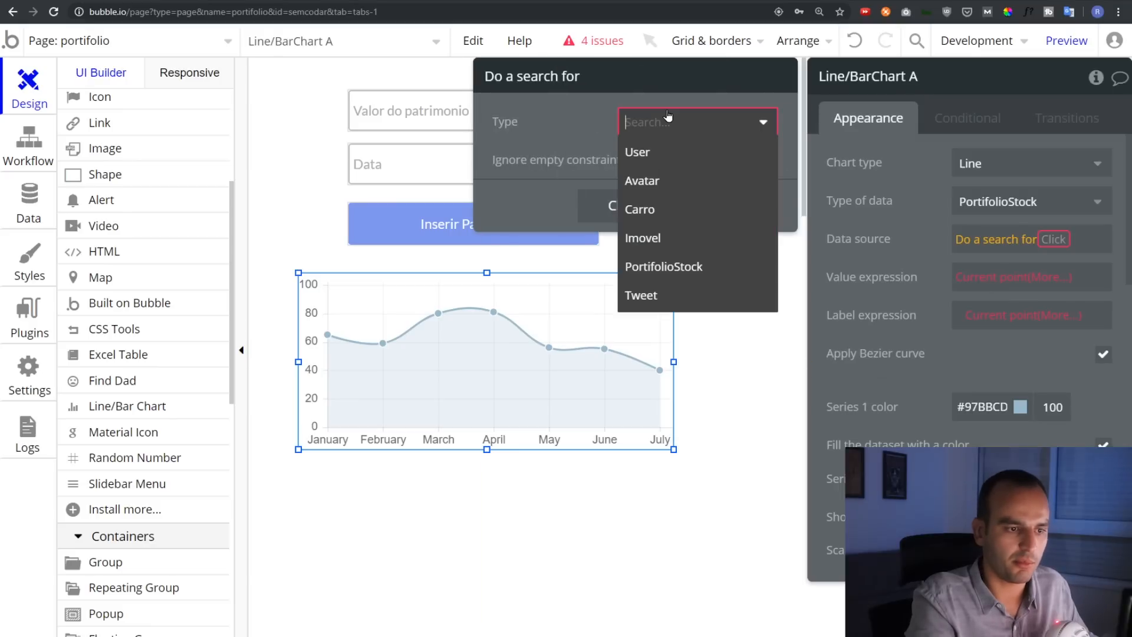
click(665, 266)
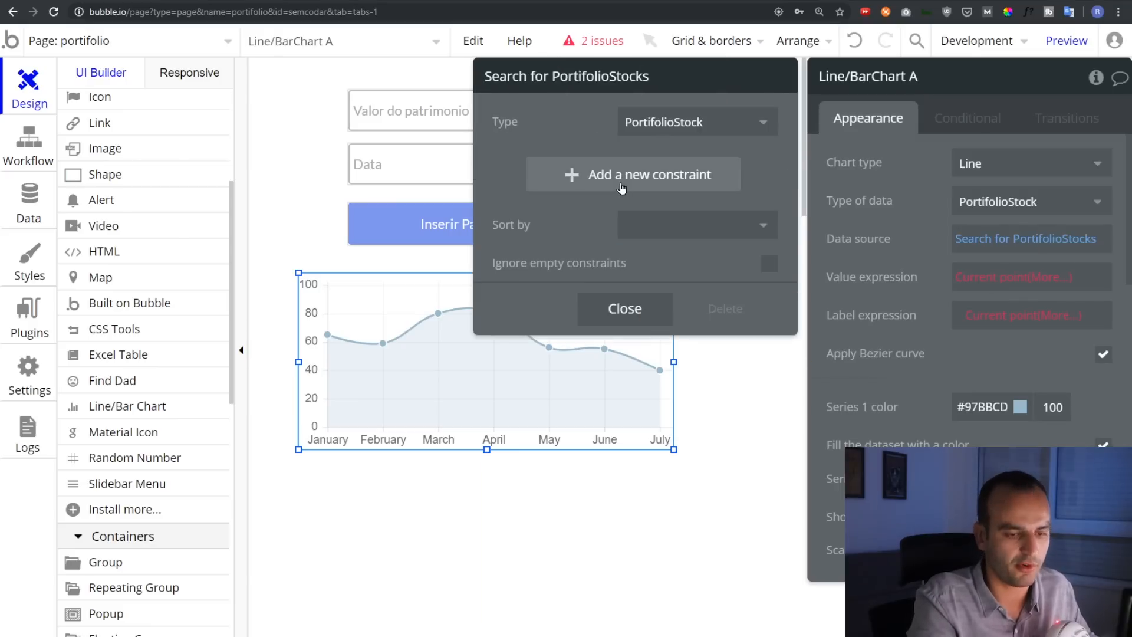
click(1036, 277)
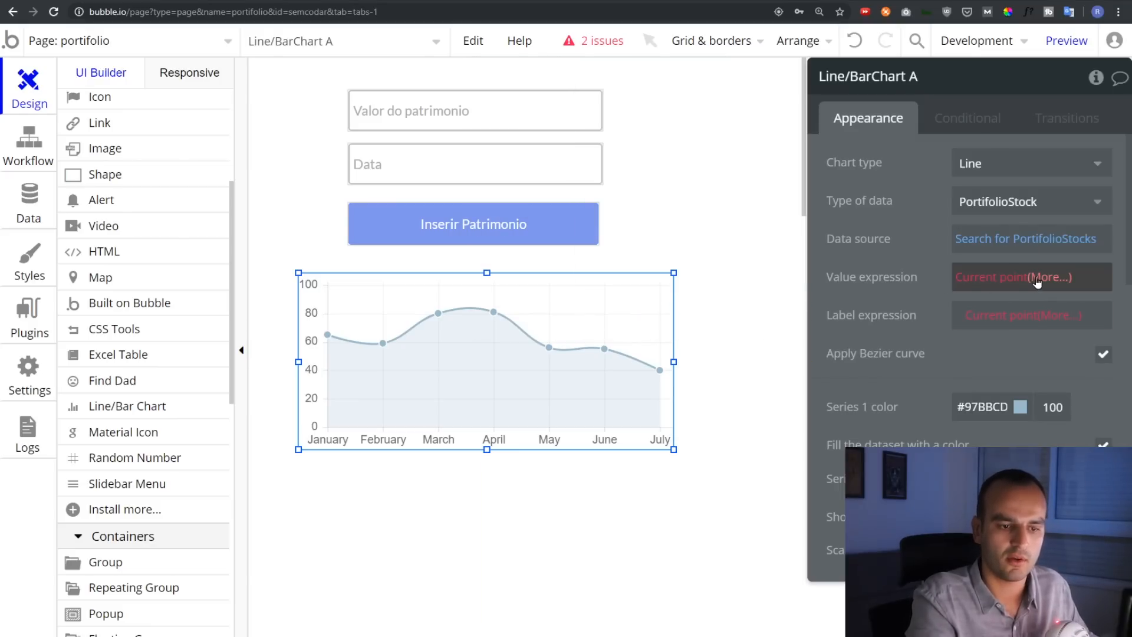
Plot each record's valor as value and date as label, then preview the app
click(1043, 277)
click(1043, 330)
click(1044, 316)
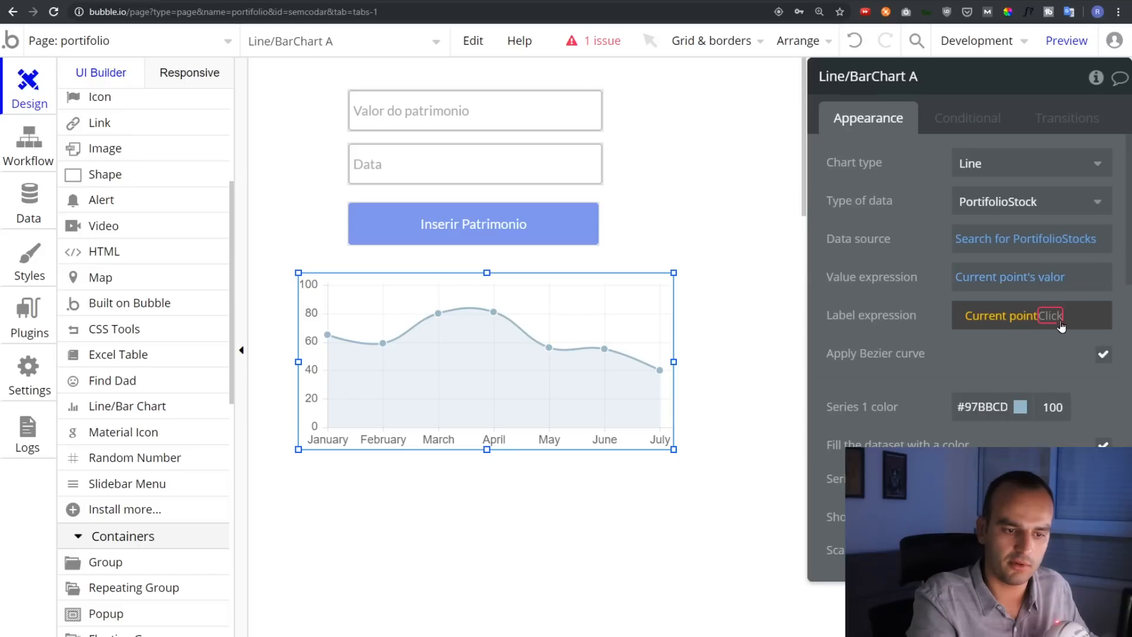
click(1029, 339)
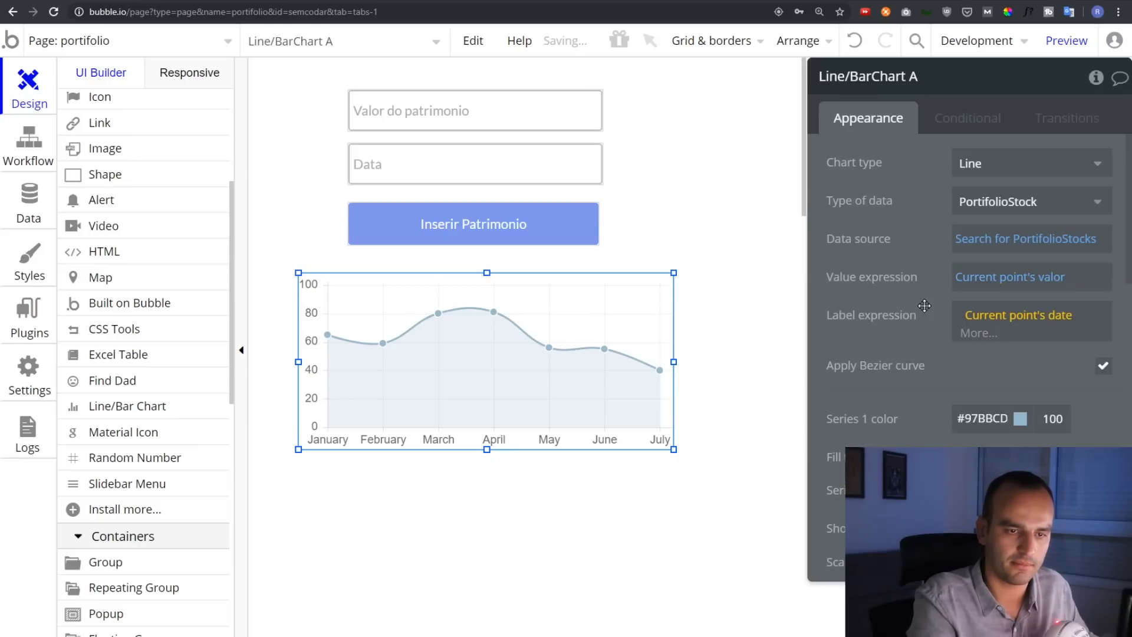
click(1060, 52)
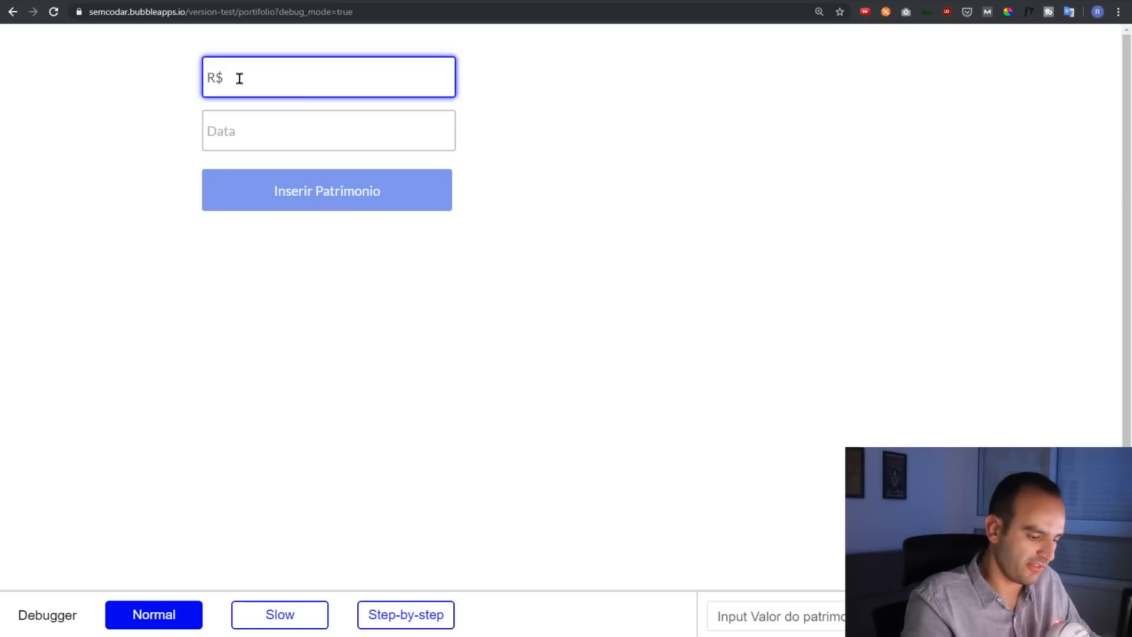
Insert entries of 100.000 for 01/01/2019 and 120.000 for 02/01/2019
click(297, 141)
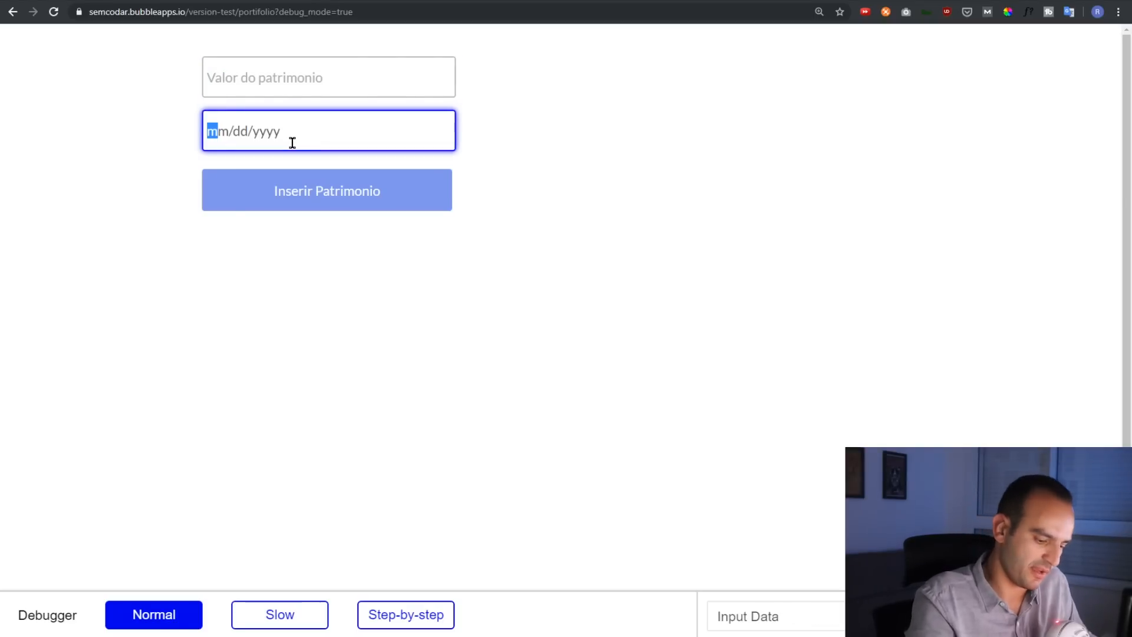
text(01012019)
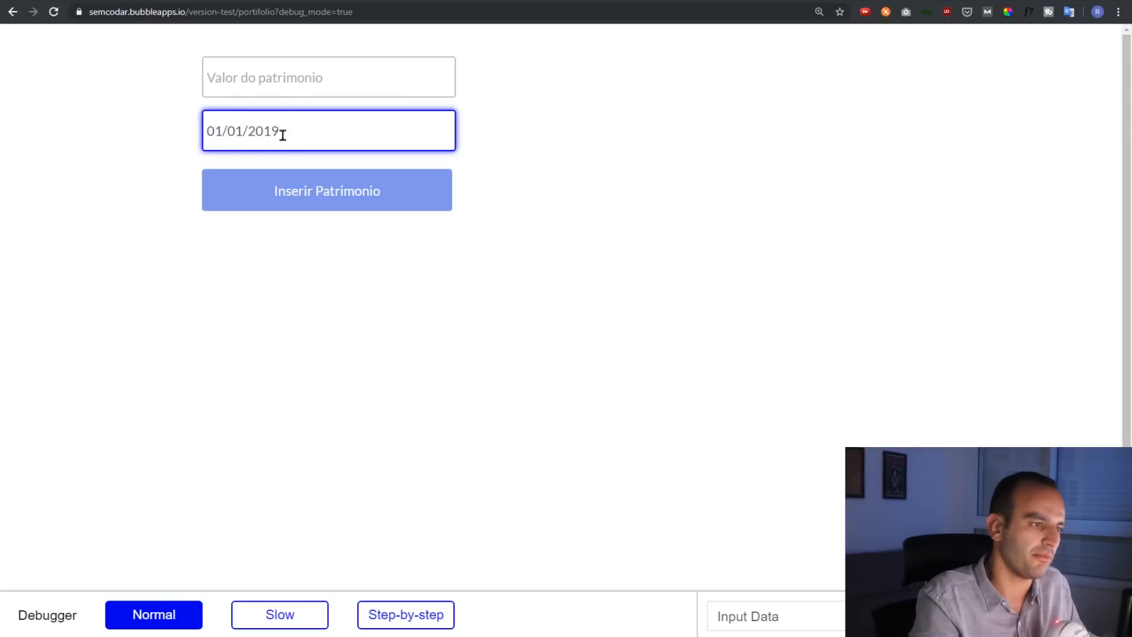
click(273, 83)
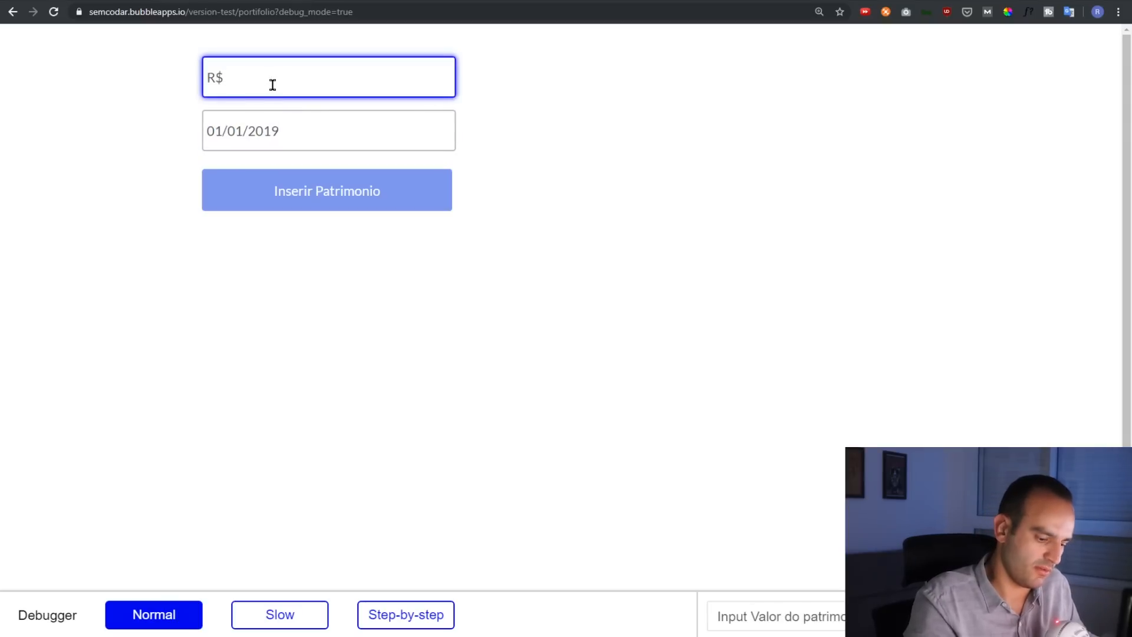
text(100.000)
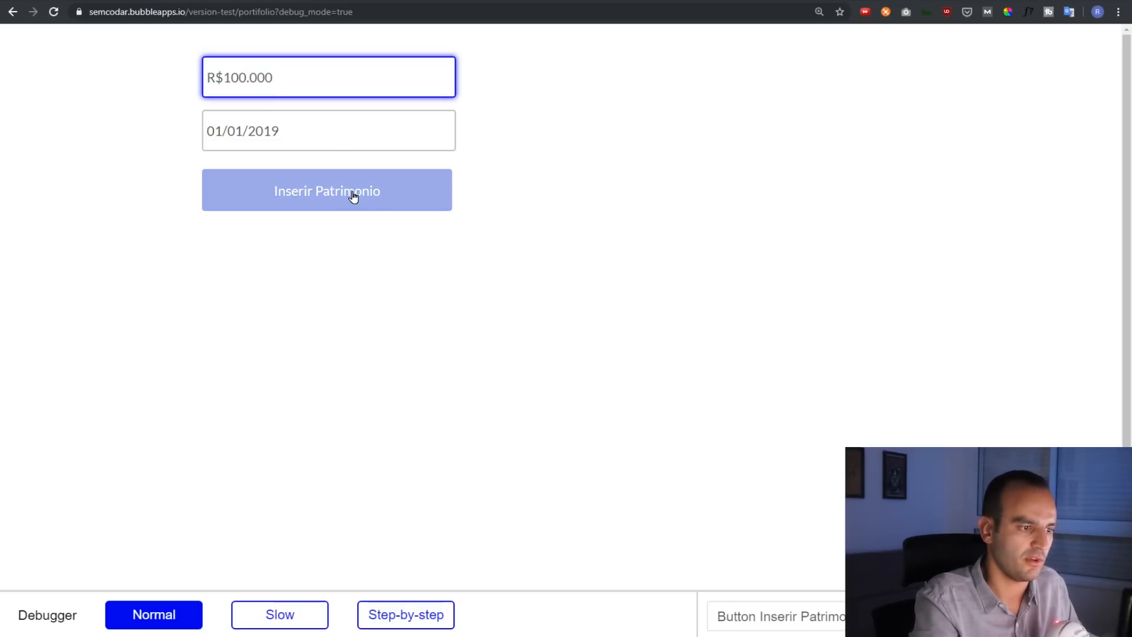
click(354, 197)
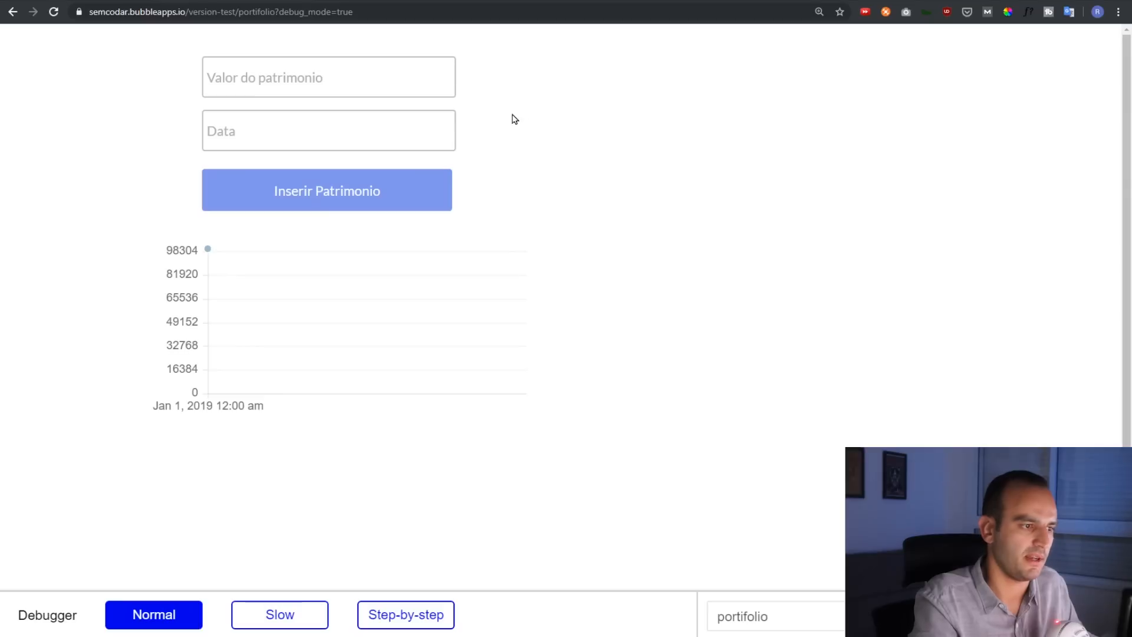
click(366, 126)
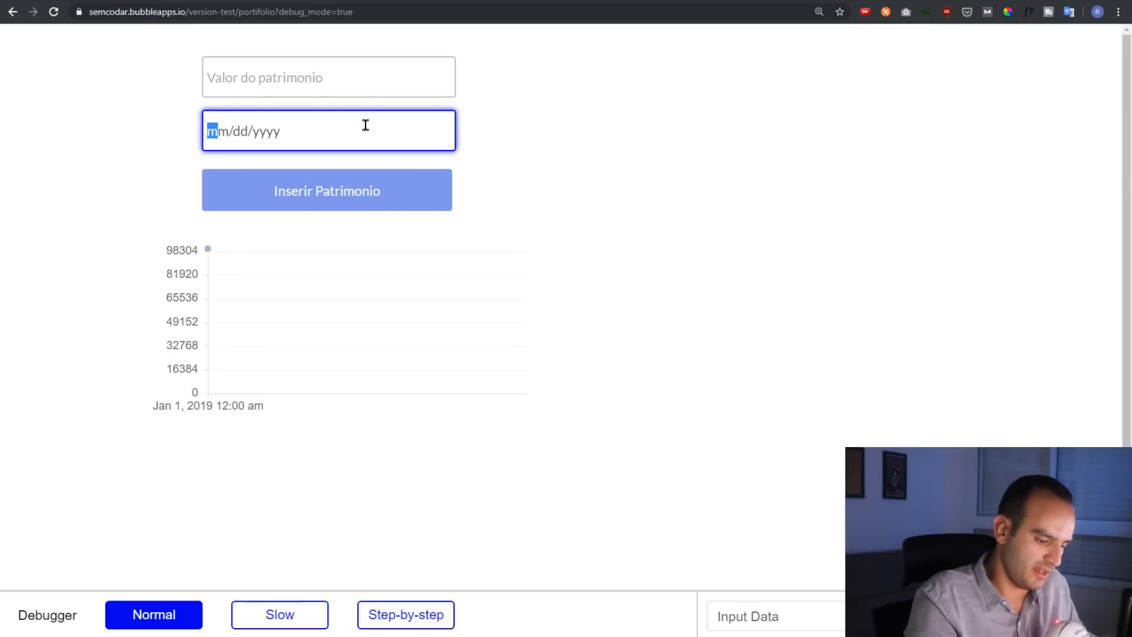
text(02012019)
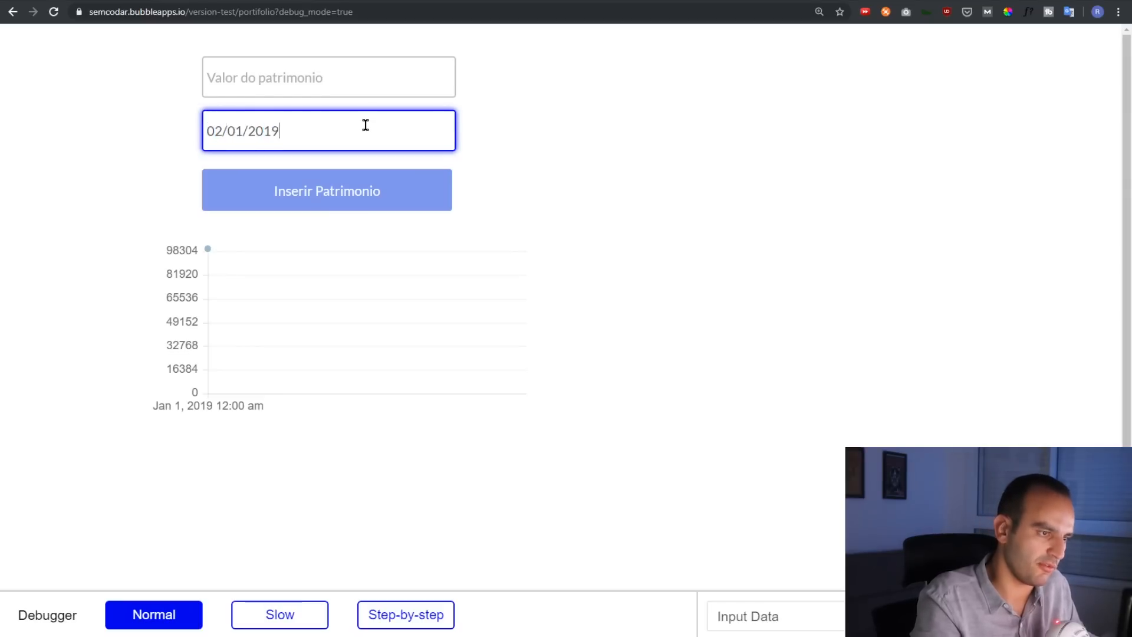
click(220, 76)
click(222, 76)
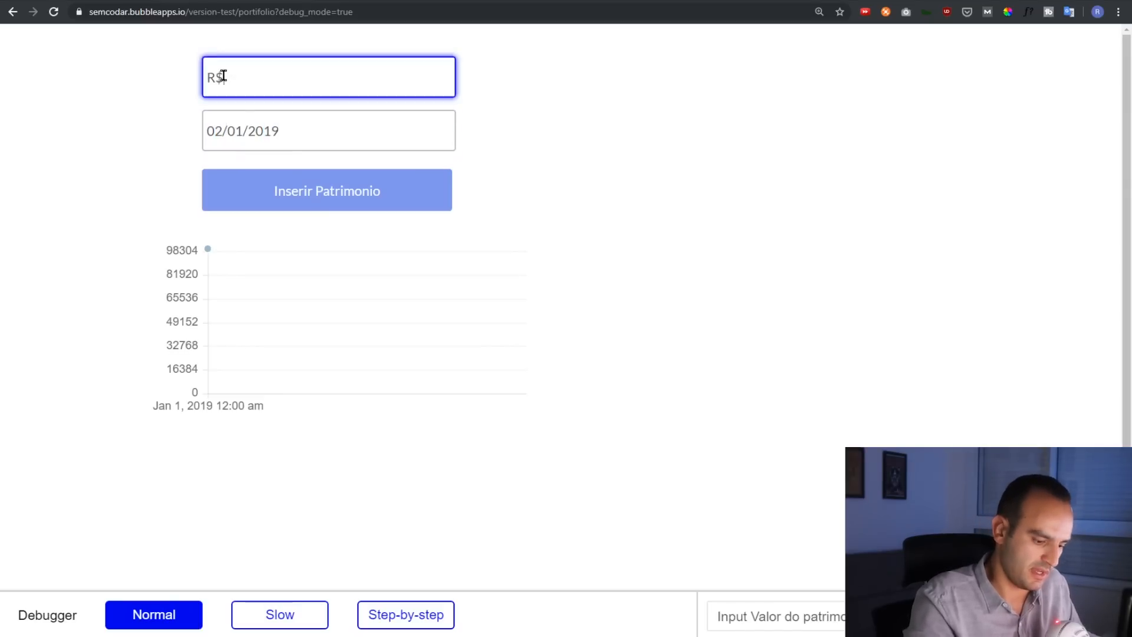
text(120.000)
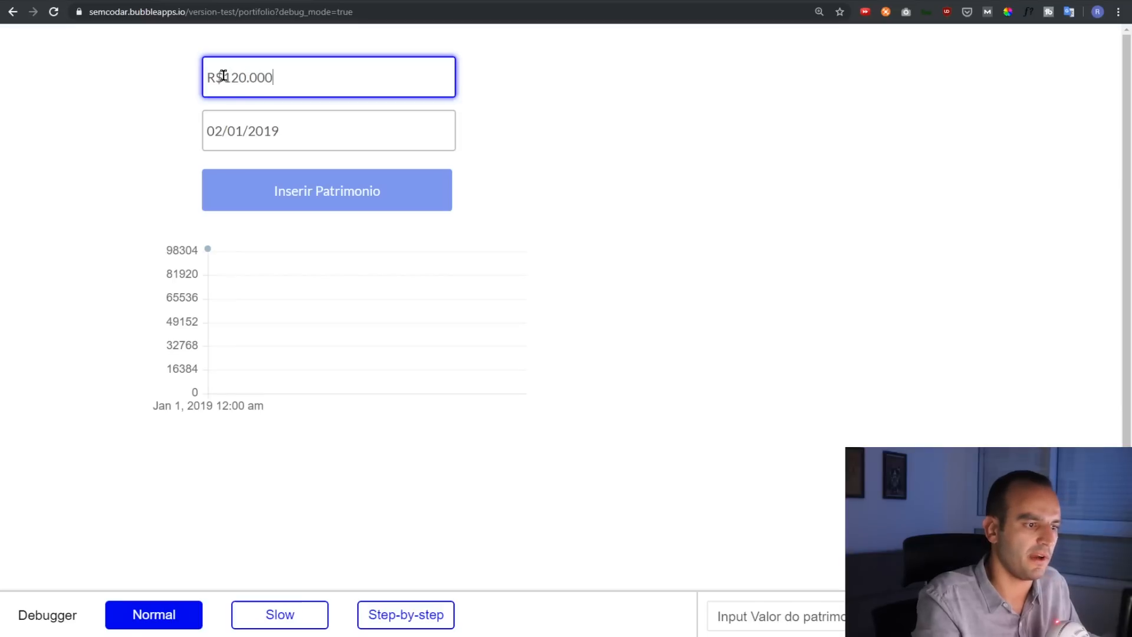
click(317, 205)
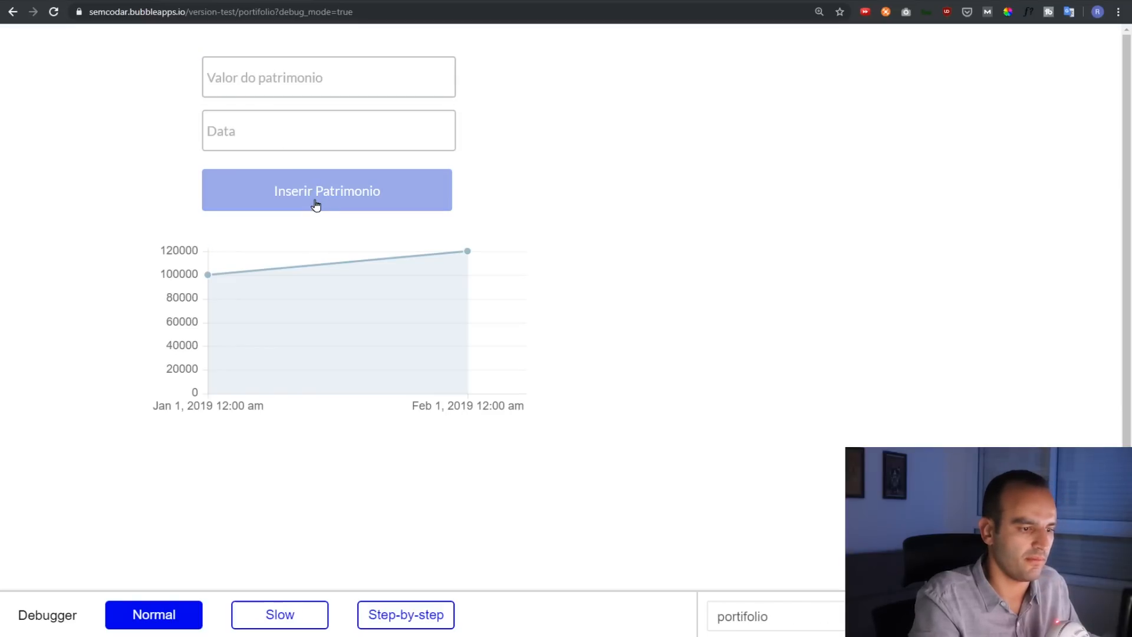
Insert 150000 for 03/01/2019 and 200000 for 04/01/2019, then check the app data
click(294, 87)
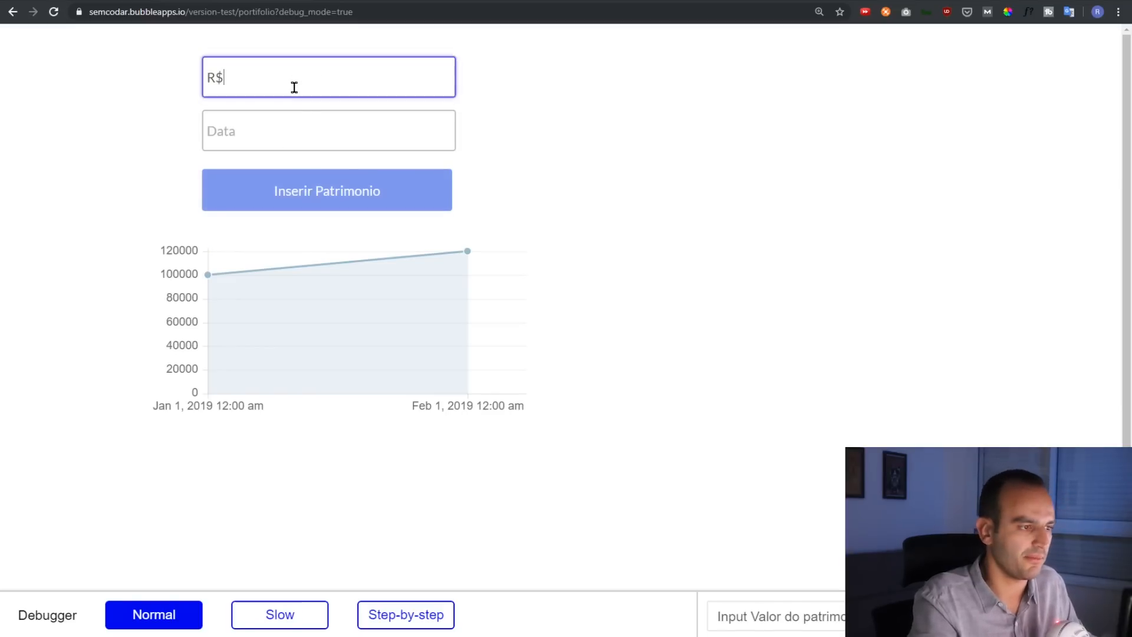
key(Tab)
text(03012019)
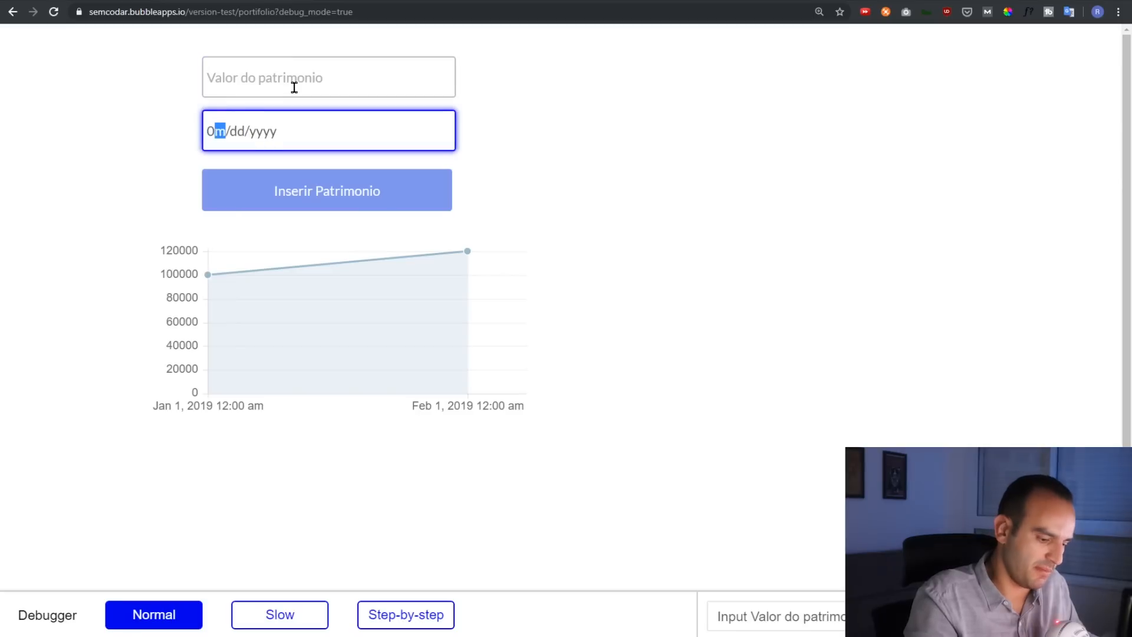
key(Tab)
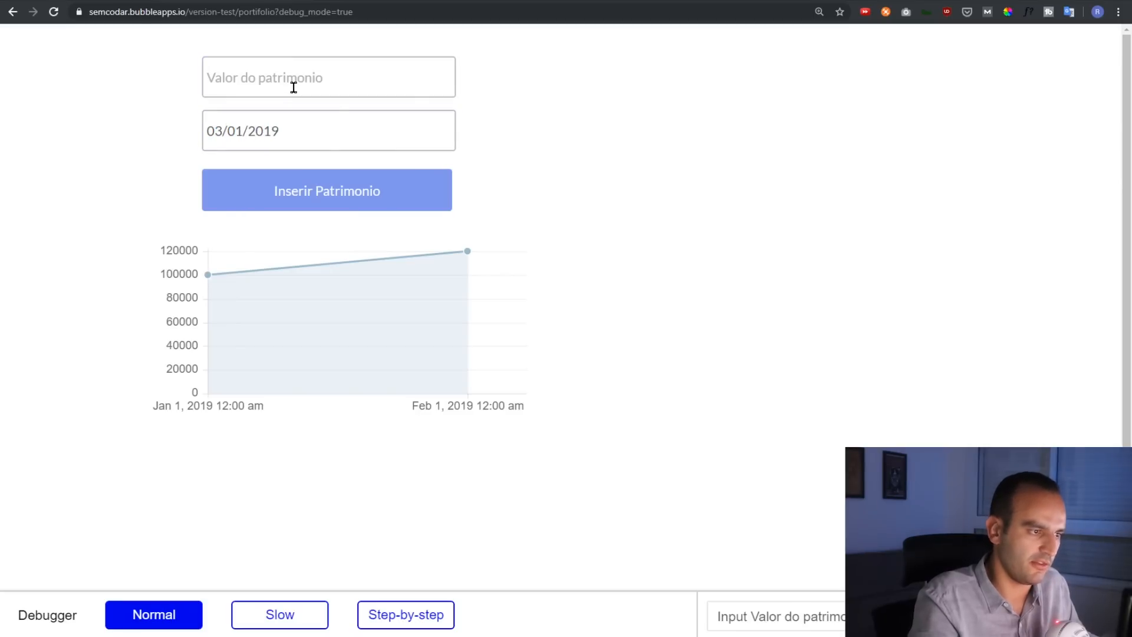
click(293, 88)
text(150)
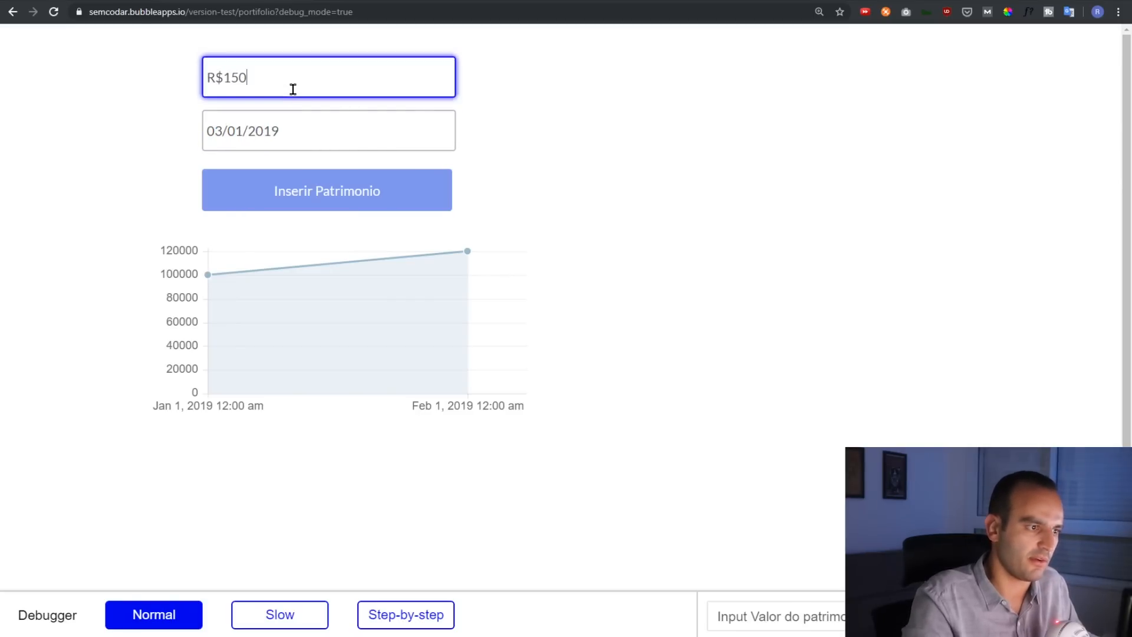
text(000)
click(316, 203)
click(319, 135)
text(04012019)
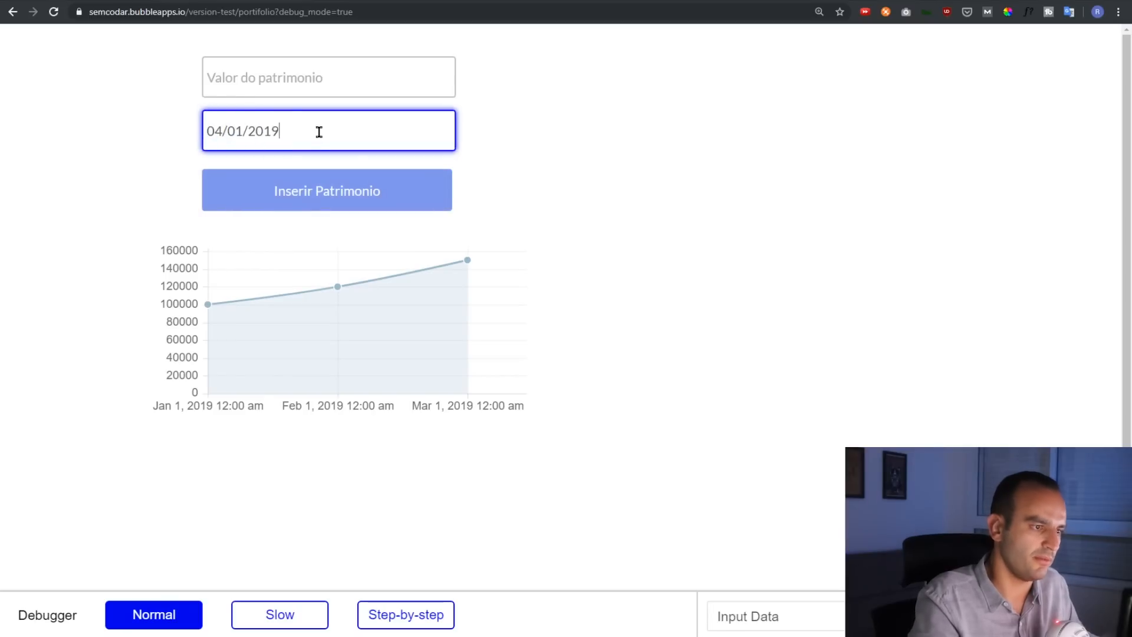
click(310, 86)
text(2000000)
click(385, 187)
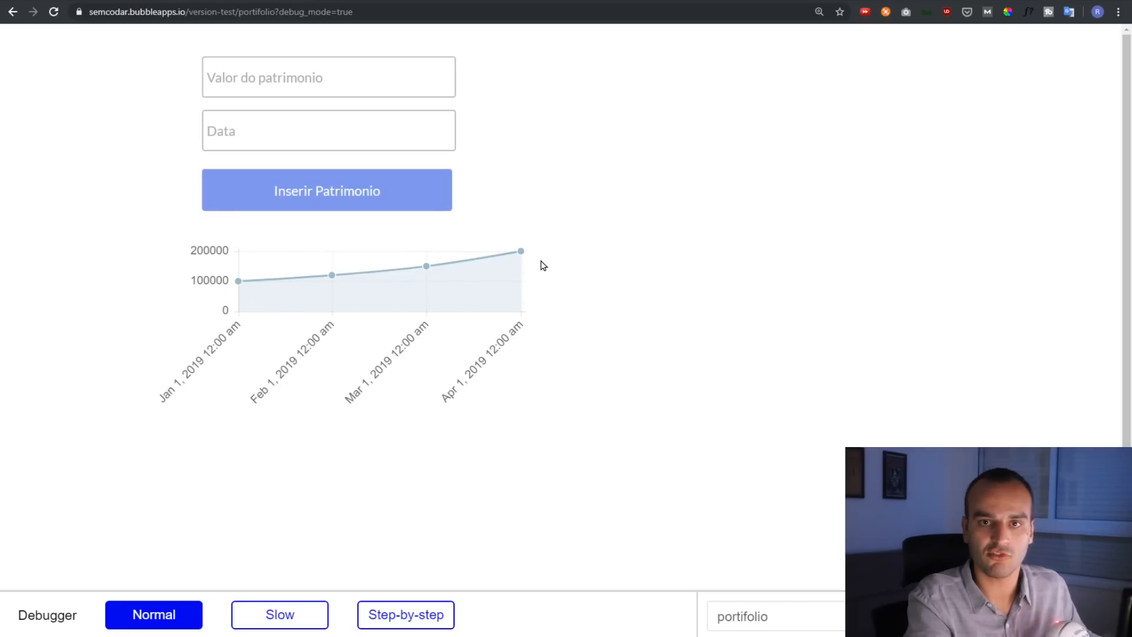
click(89, 1)
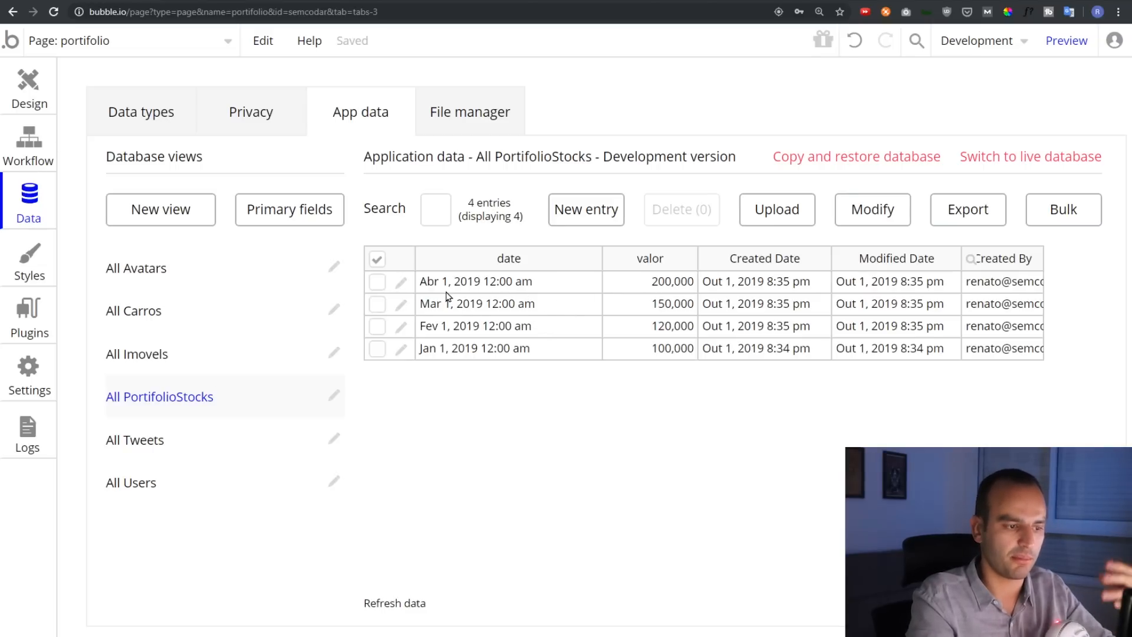
Insert a 300000 entry for 05/01/2019, then view the installed Chart Element plugin
click(289, 1)
click(272, 86)
click(252, 123)
text(05012019)
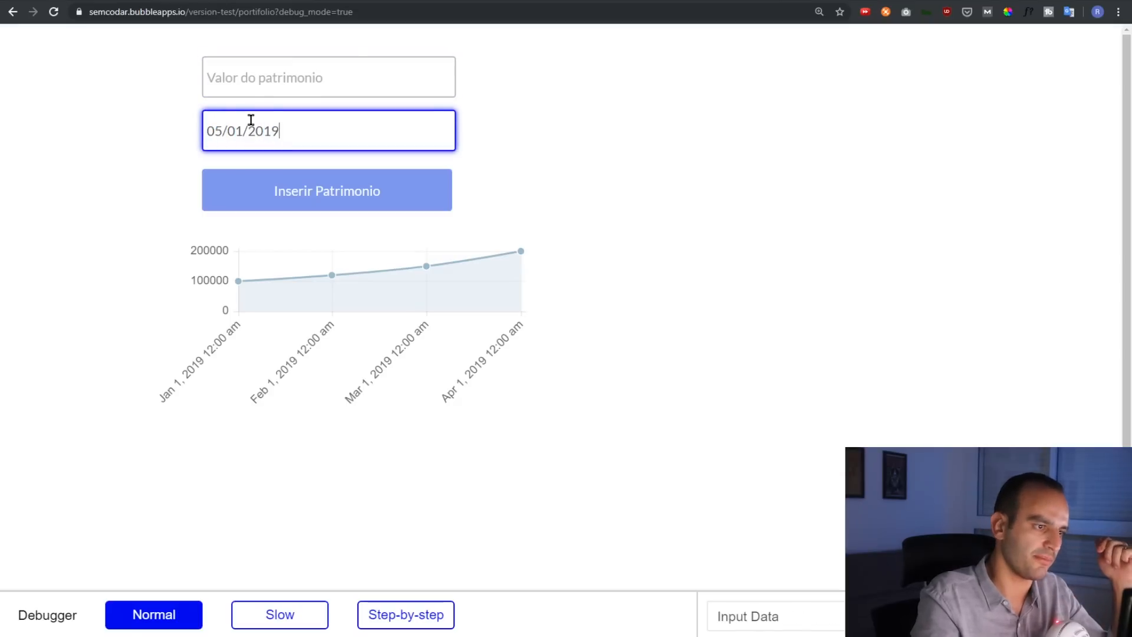
click(224, 86)
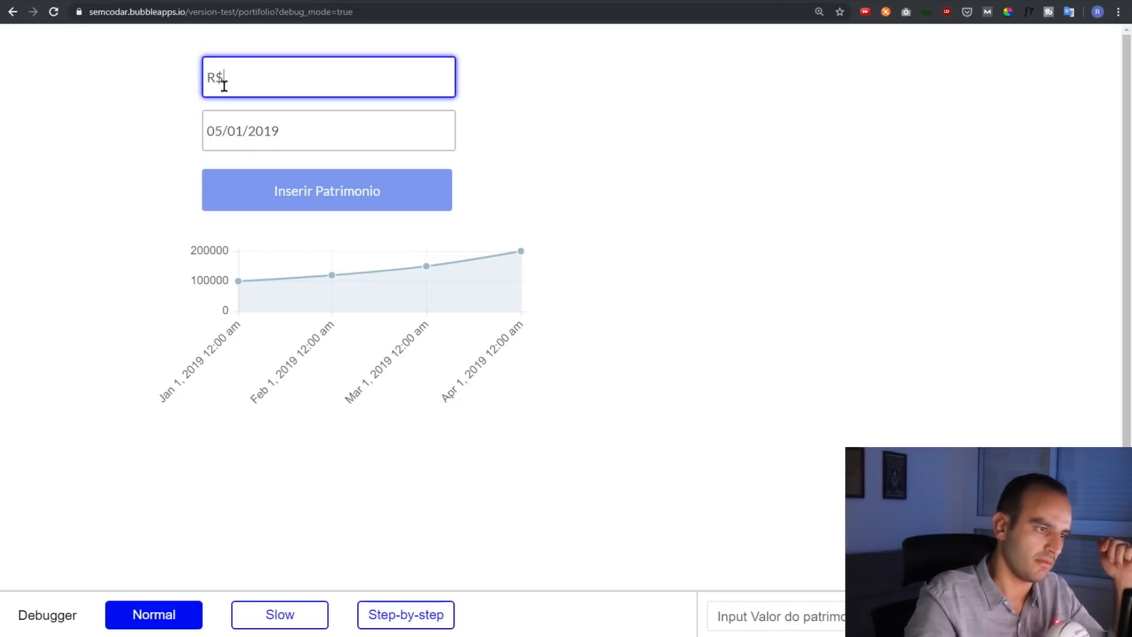
text(3000000)
click(258, 196)
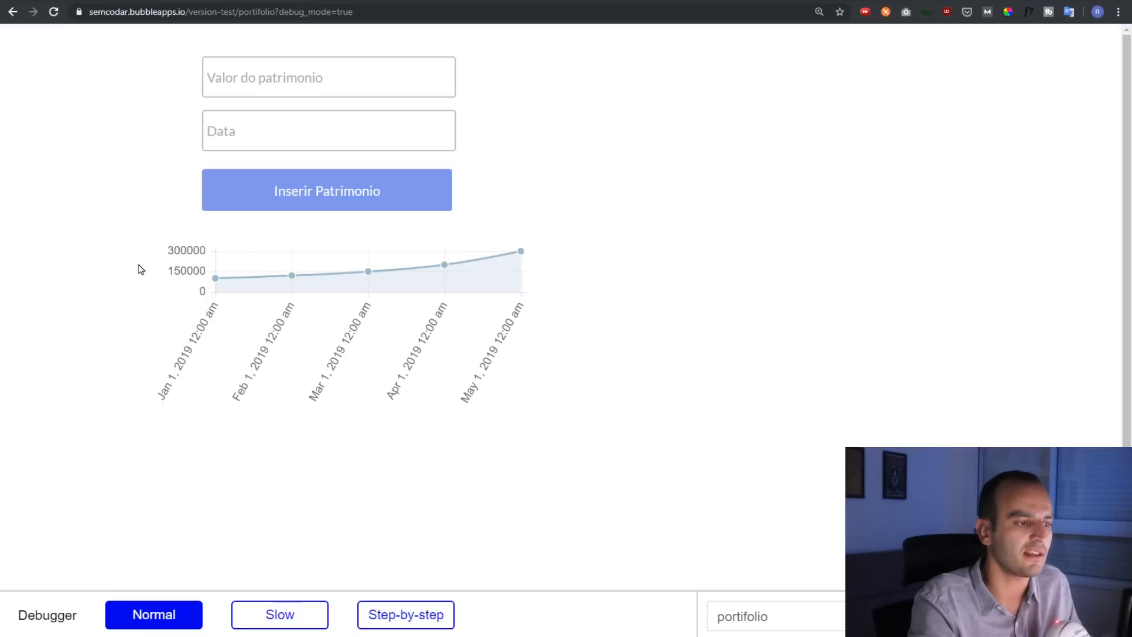
click(110, 0)
click(20, 335)
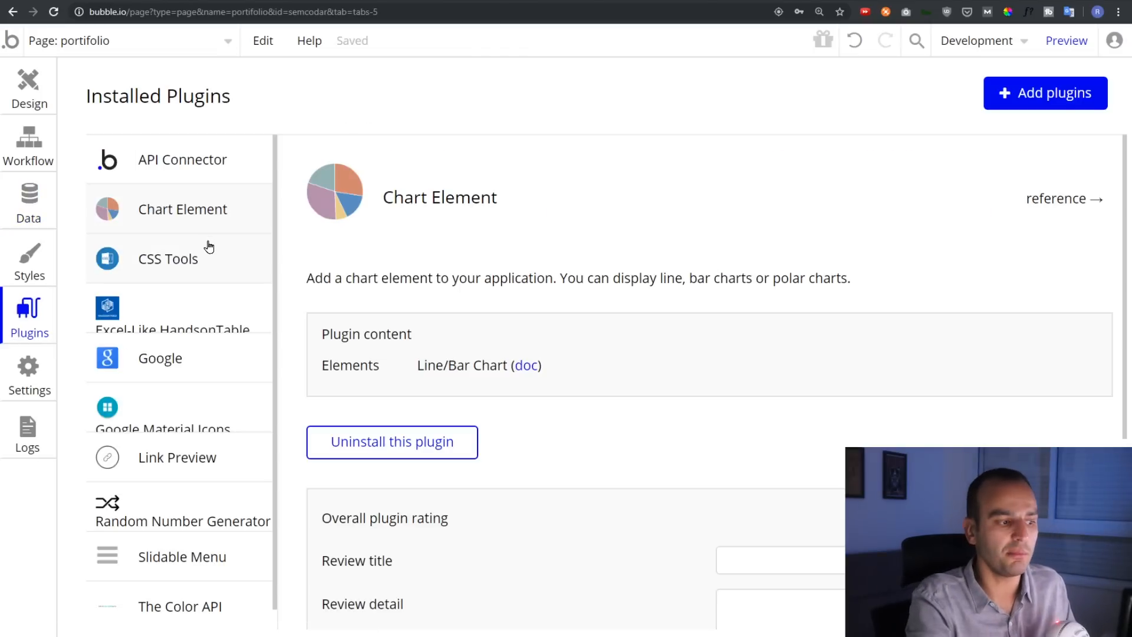
Zoom the browser out with Ctrl+minus and open the page selector
key(ctrl+minus)
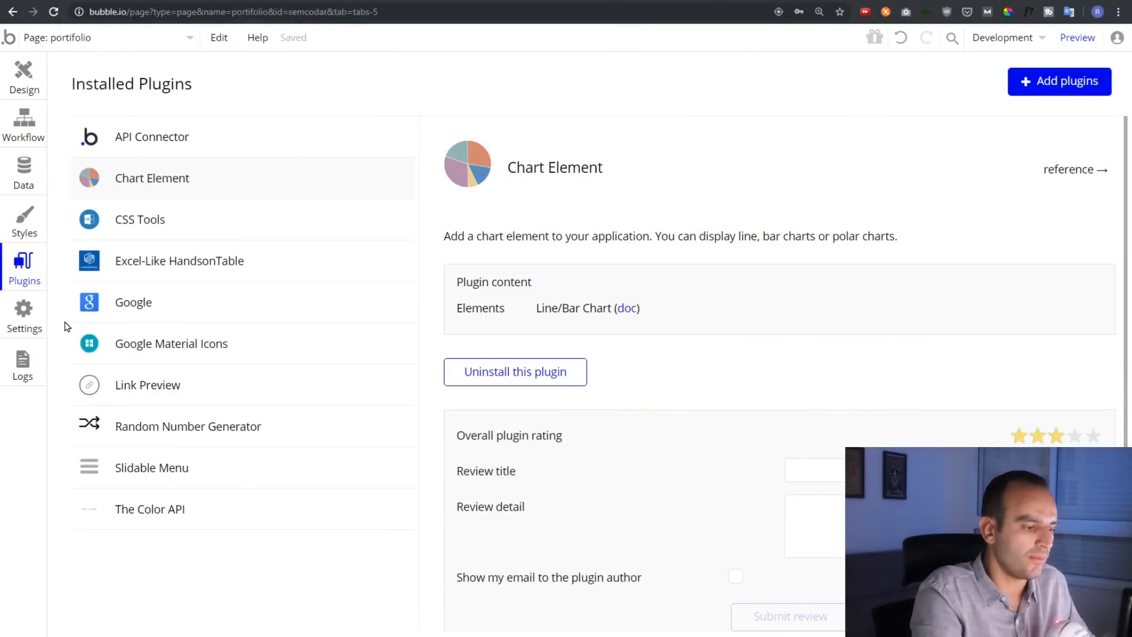
click(116, 37)
Preview the facebook_interests page and log in with Facebook
mouse_move(292, 113)
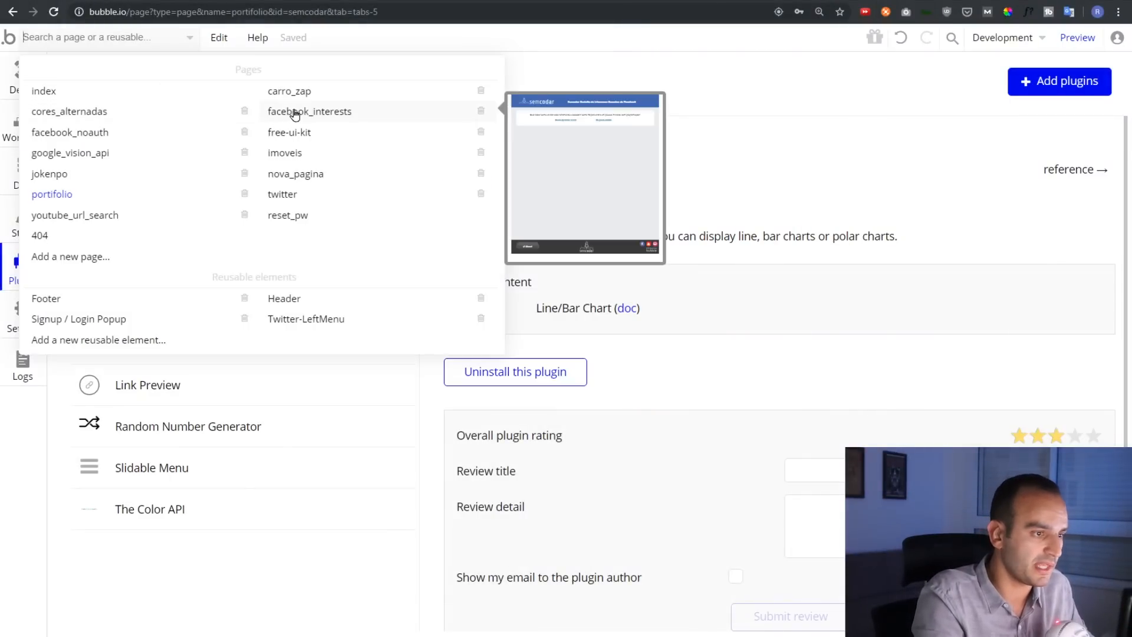
click(308, 112)
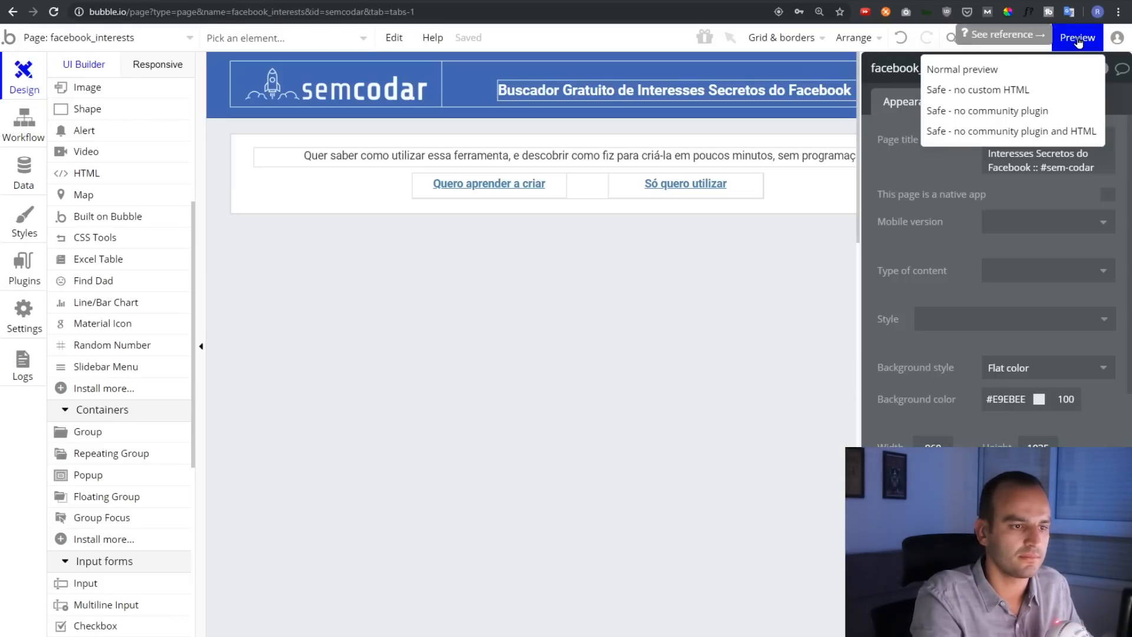
click(1079, 40)
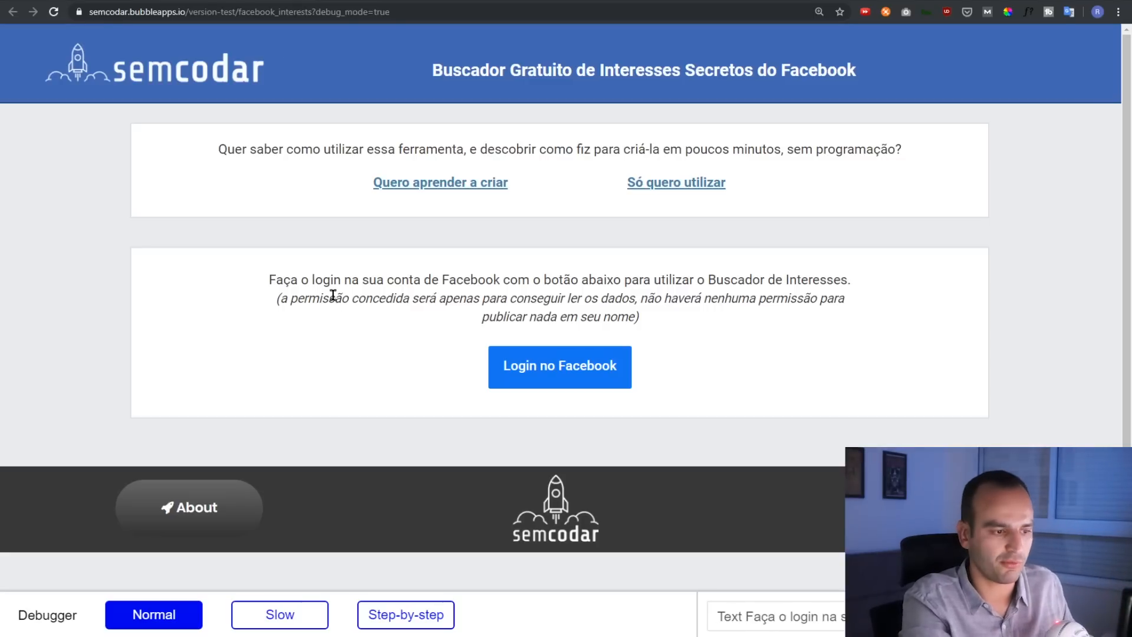
scroll(333, 295, down, 2)
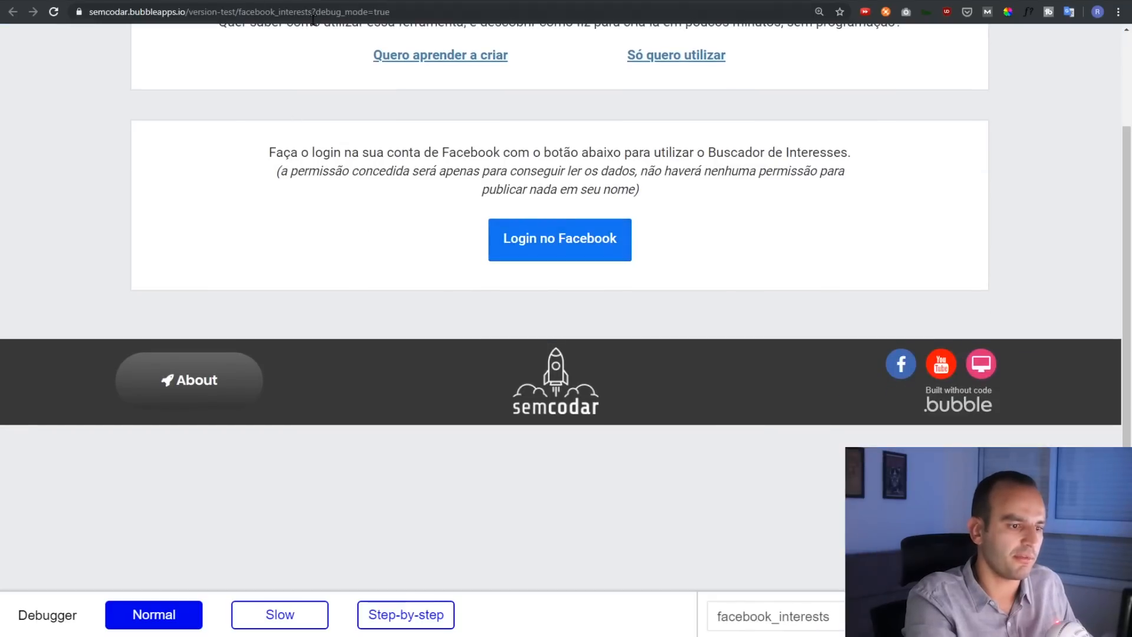
click(552, 244)
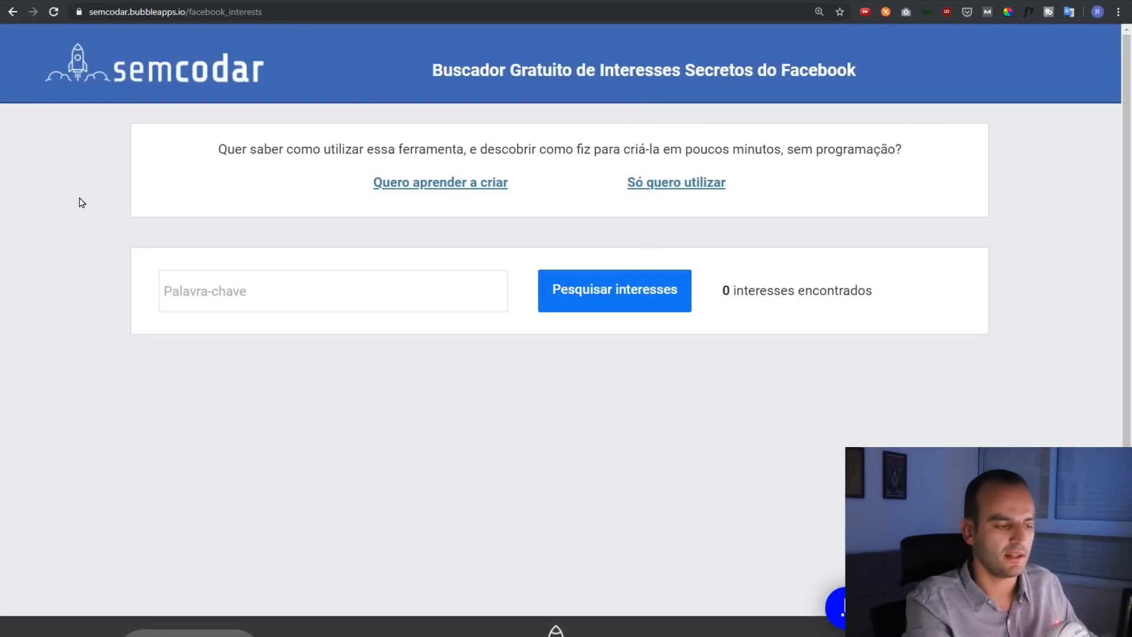
Search Facebook interests for the keyword 'Finanças'
click(197, 285)
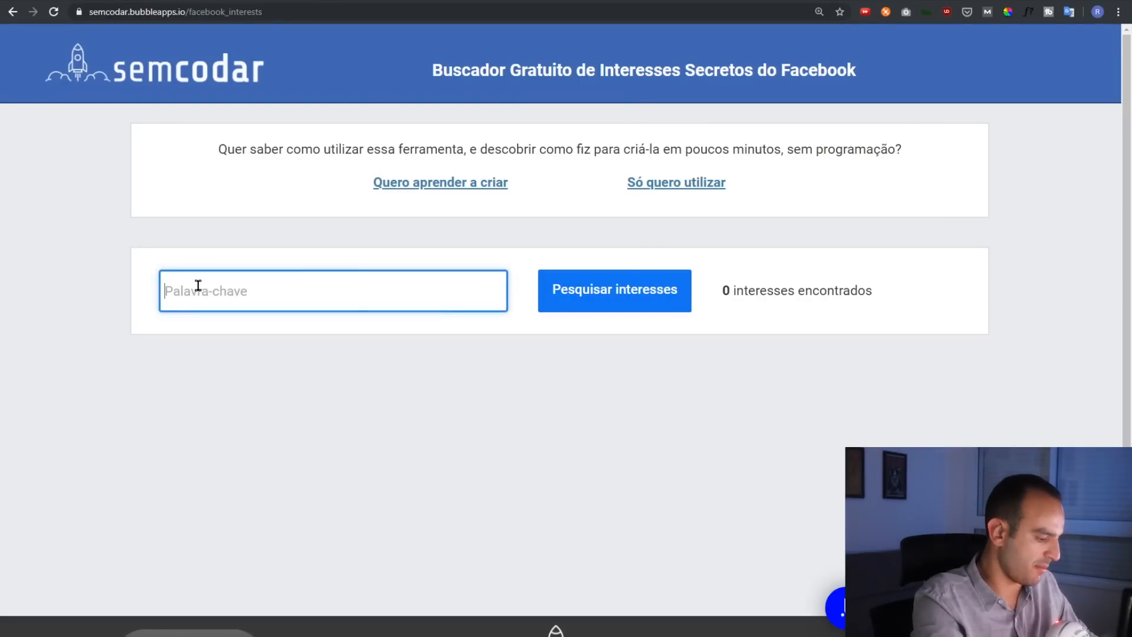
text(Finanças)
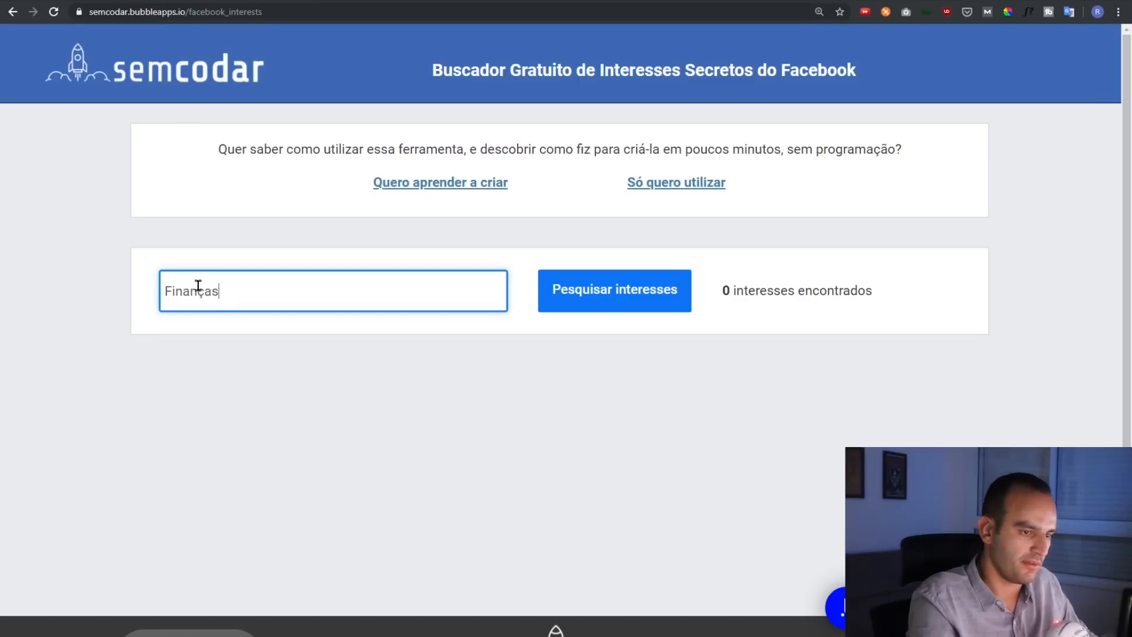
click(635, 282)
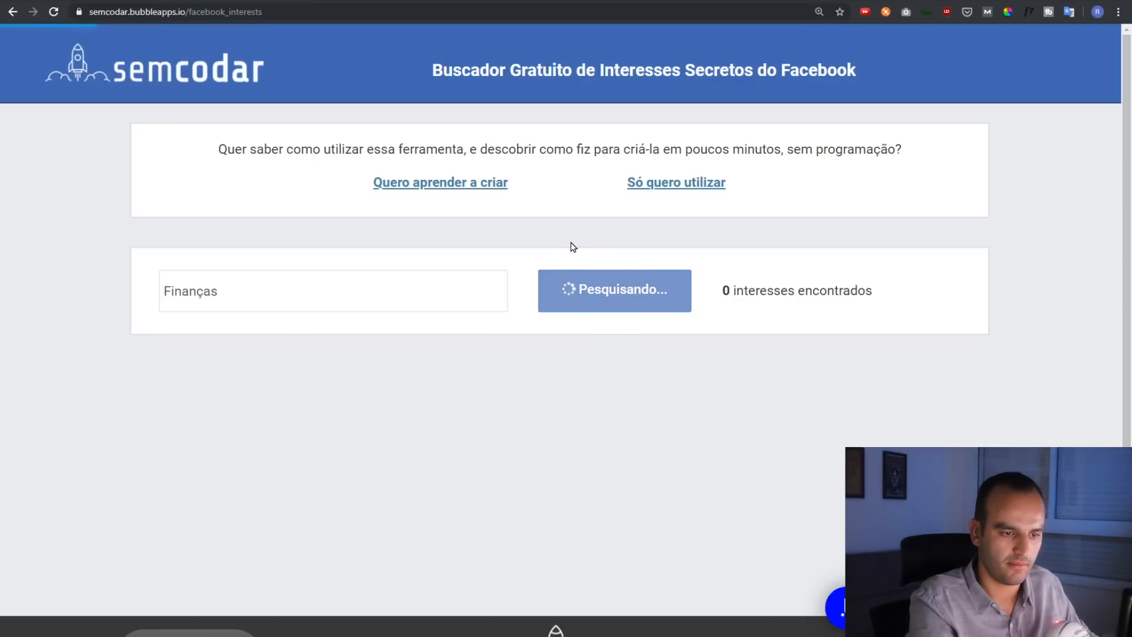
scroll(328, 286, down, 3)
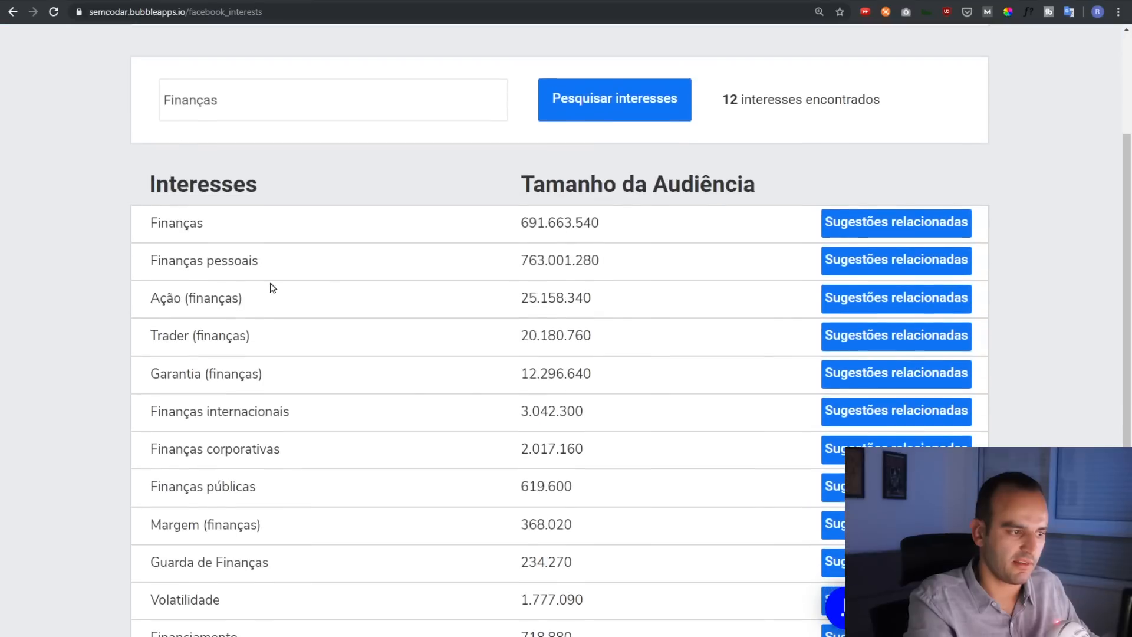
Load the related suggestions for Finanças and scroll through the list
click(894, 223)
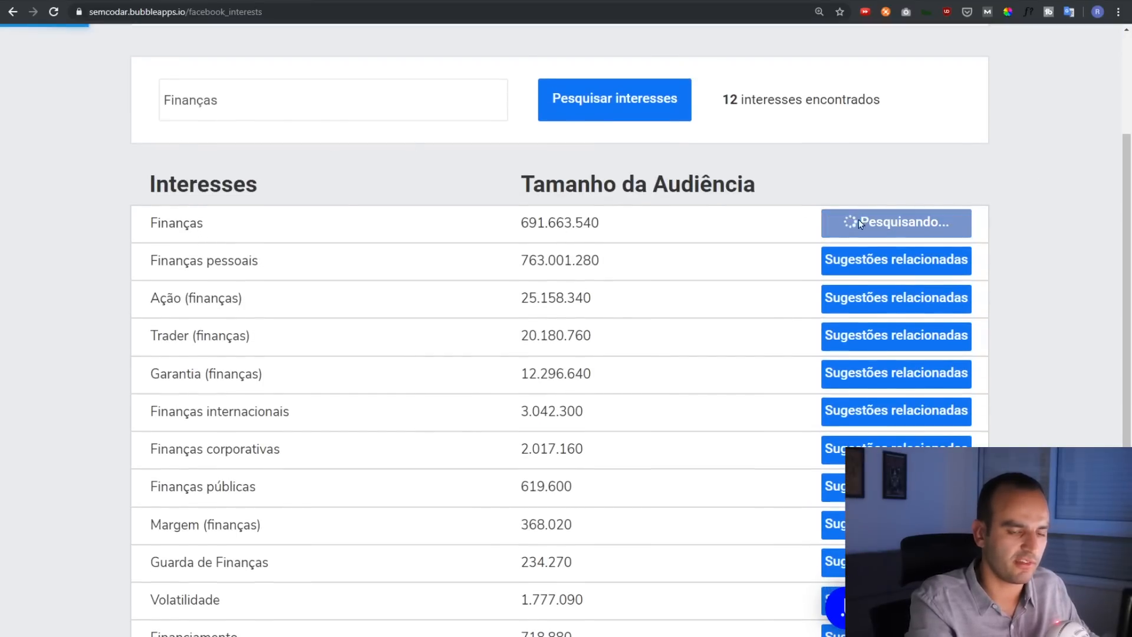
scroll(680, 221, down, 5)
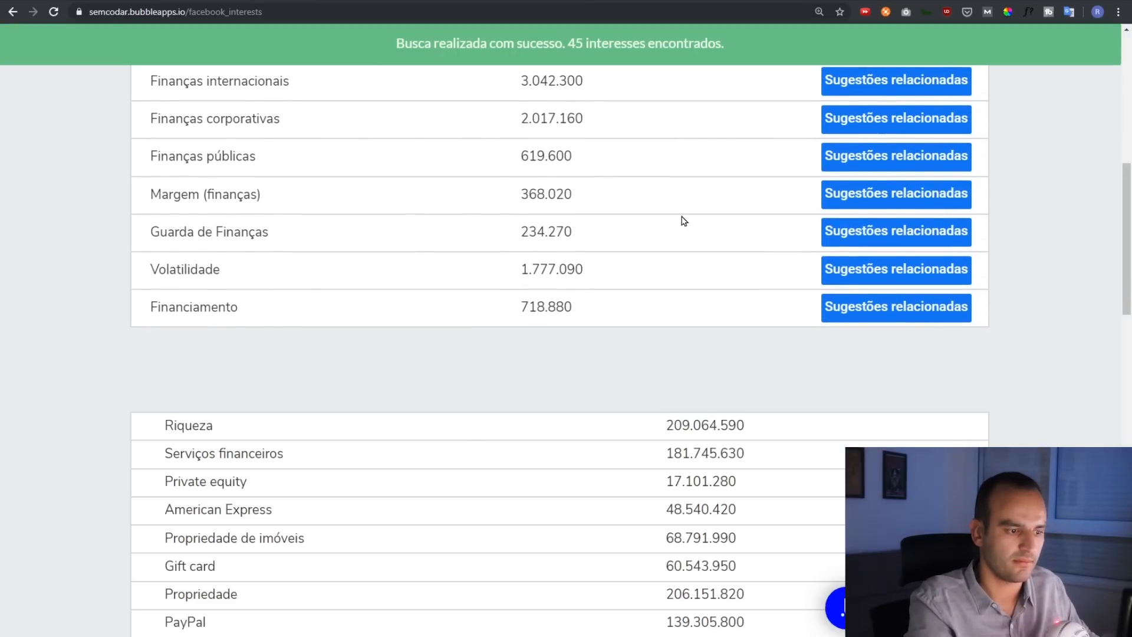
scroll(681, 220, down, 4)
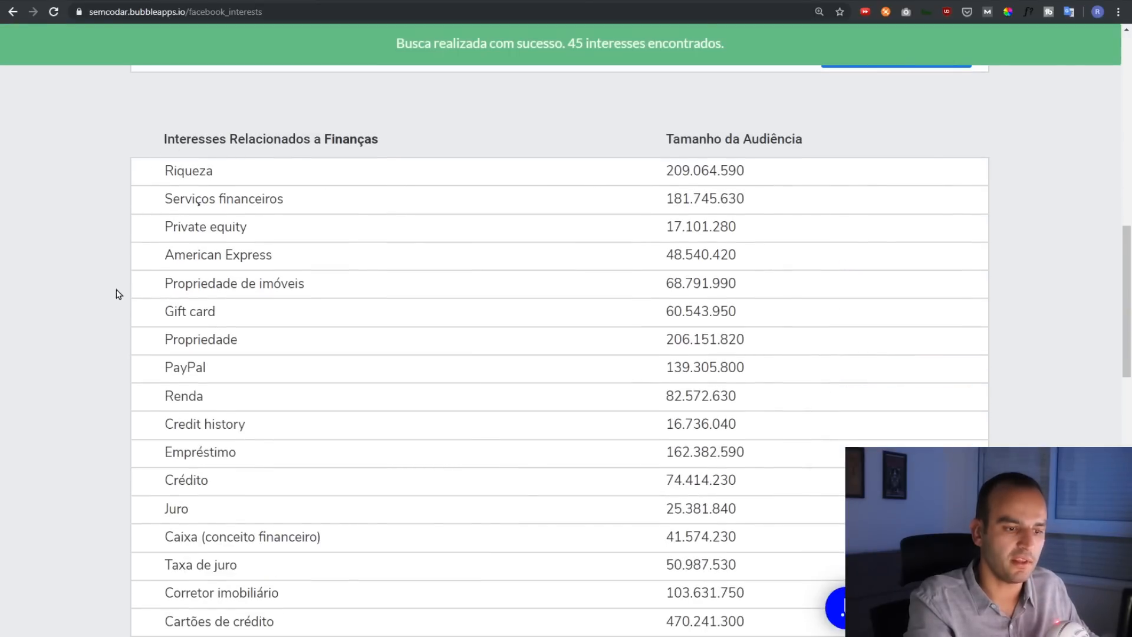
scroll(192, 372, down, 4)
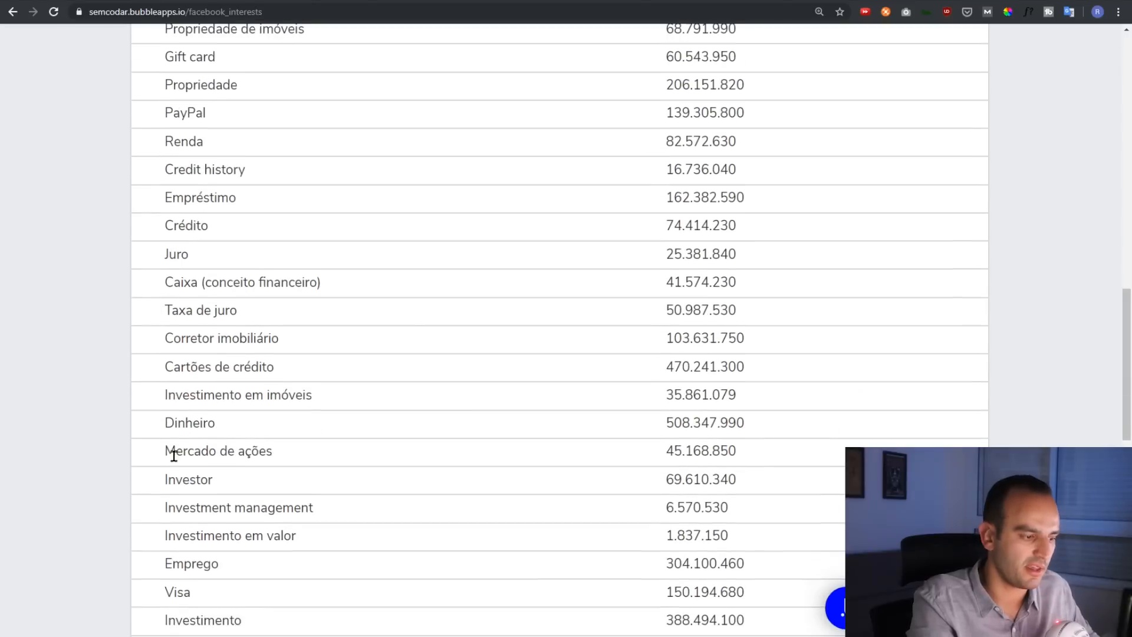
scroll(225, 339, down, 6)
scroll(226, 344, up, 20)
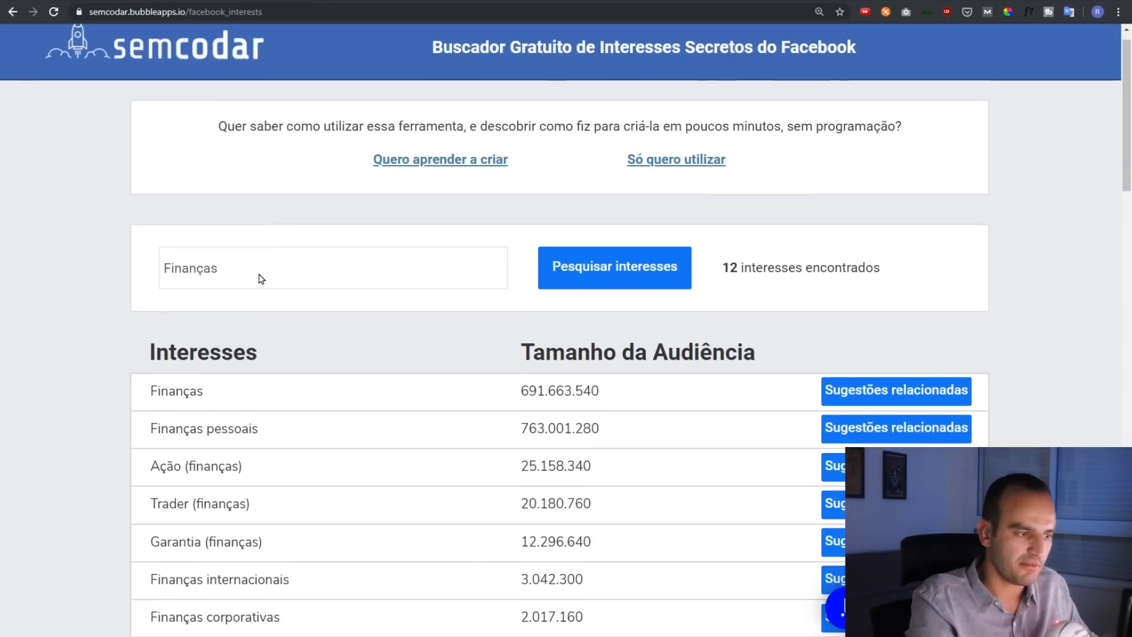
Replace the search keyword with 'Marketing' and run the interest search
scroll(261, 278, down, 1)
drag(281, 220, 137, 227)
text(arketing)
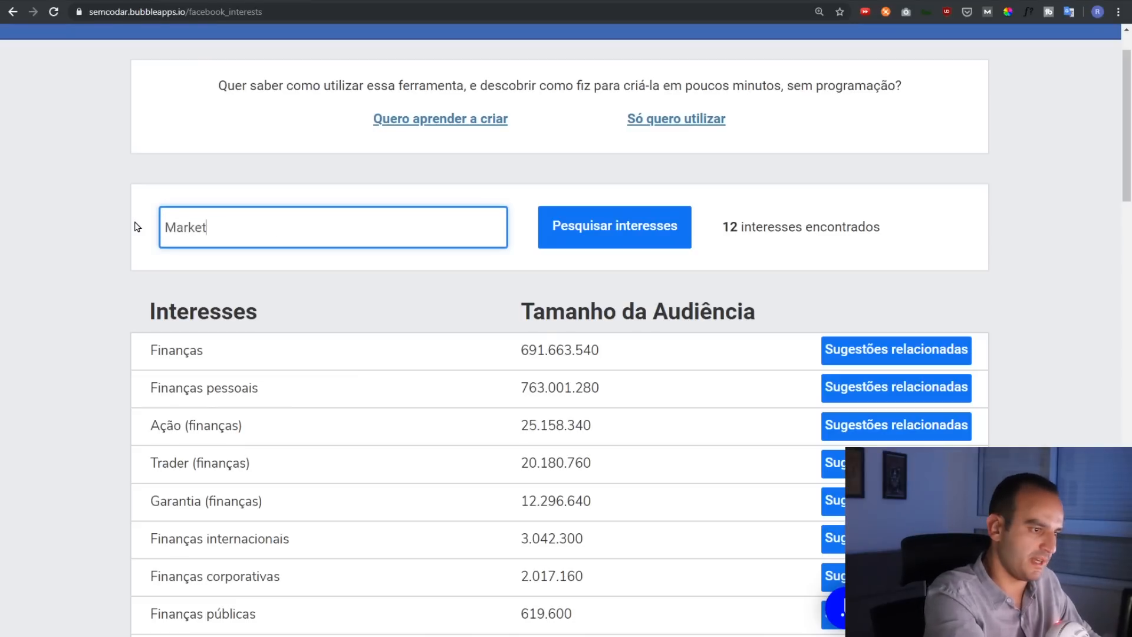
click(597, 235)
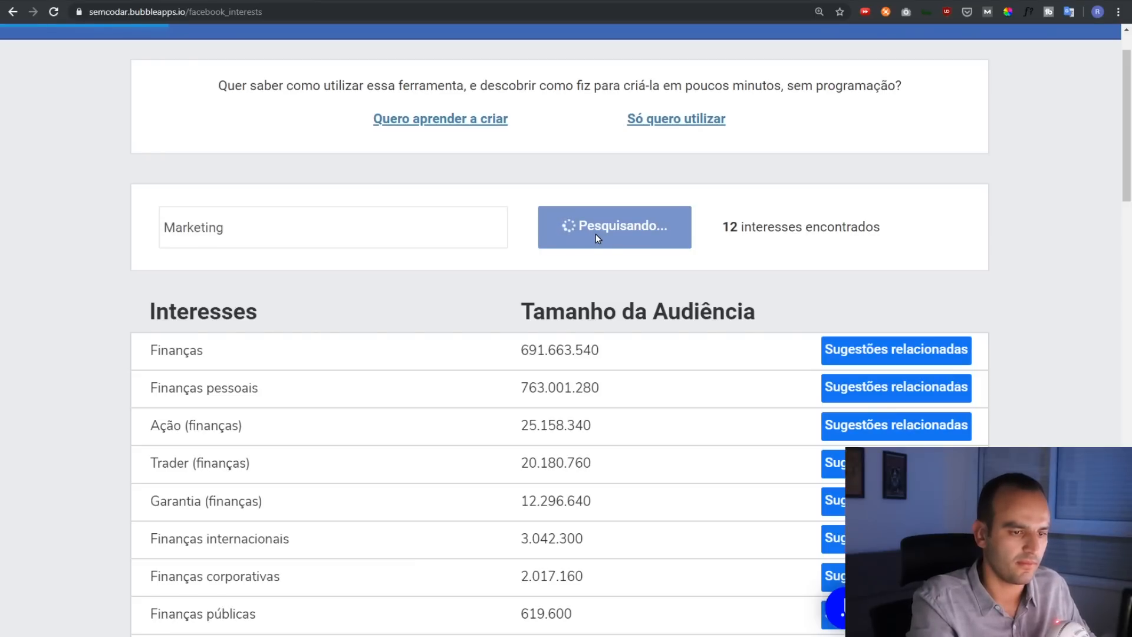
Review the 254 Marketing results, led by Marketing with an audience of 621.184.860
scroll(585, 197, down, 1)
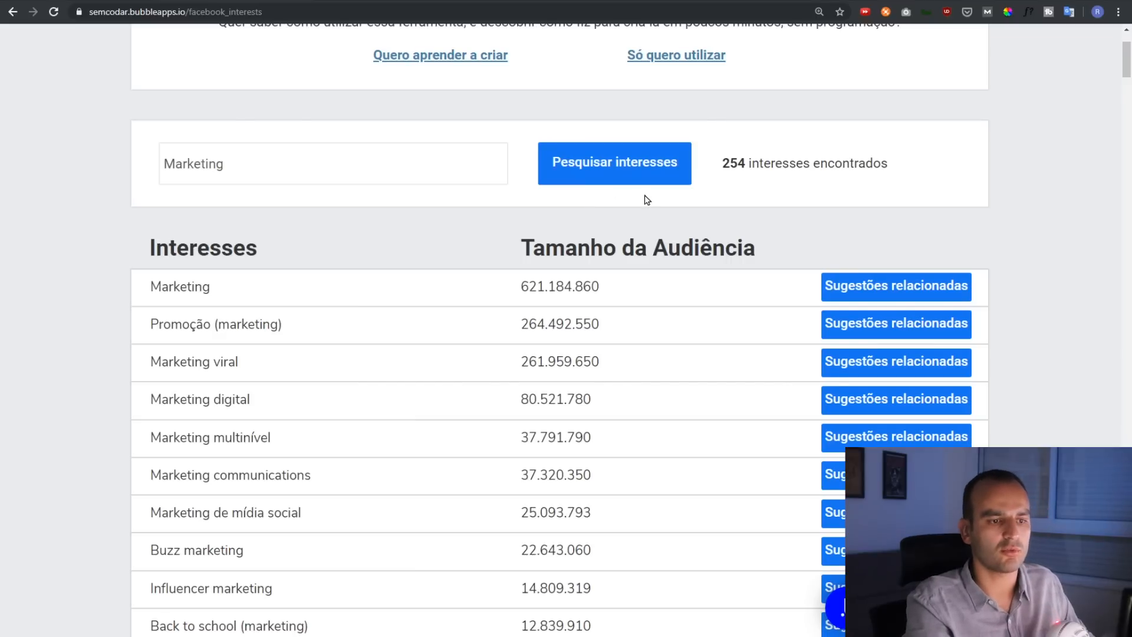
scroll(707, 183, up, 1)
drag(722, 228, 891, 236)
click(892, 234)
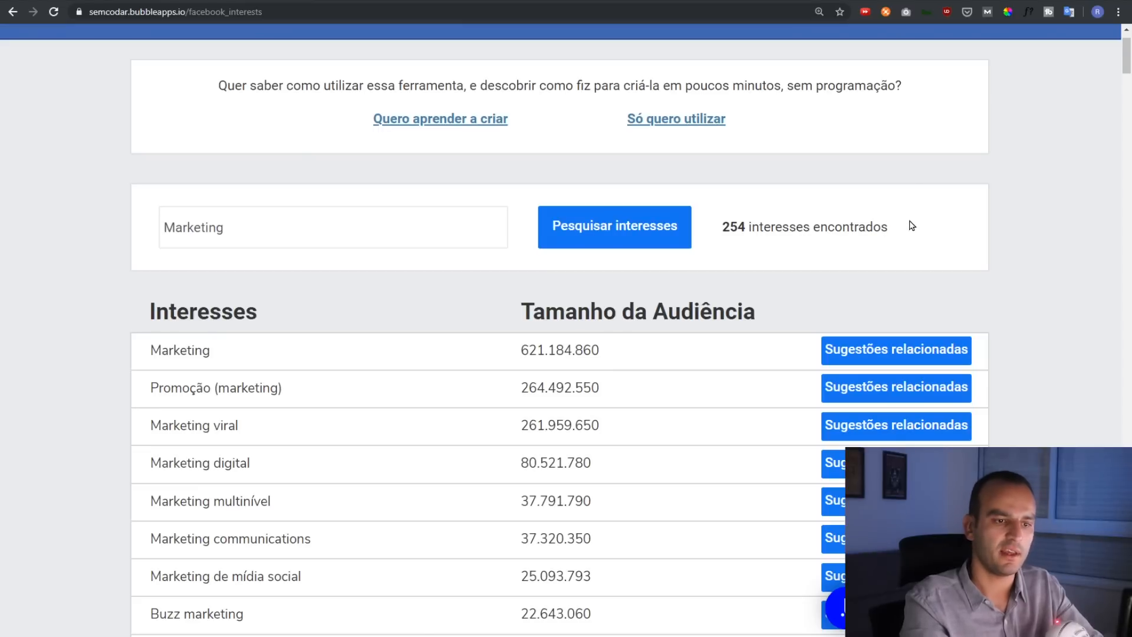
scroll(252, 335, down, 4)
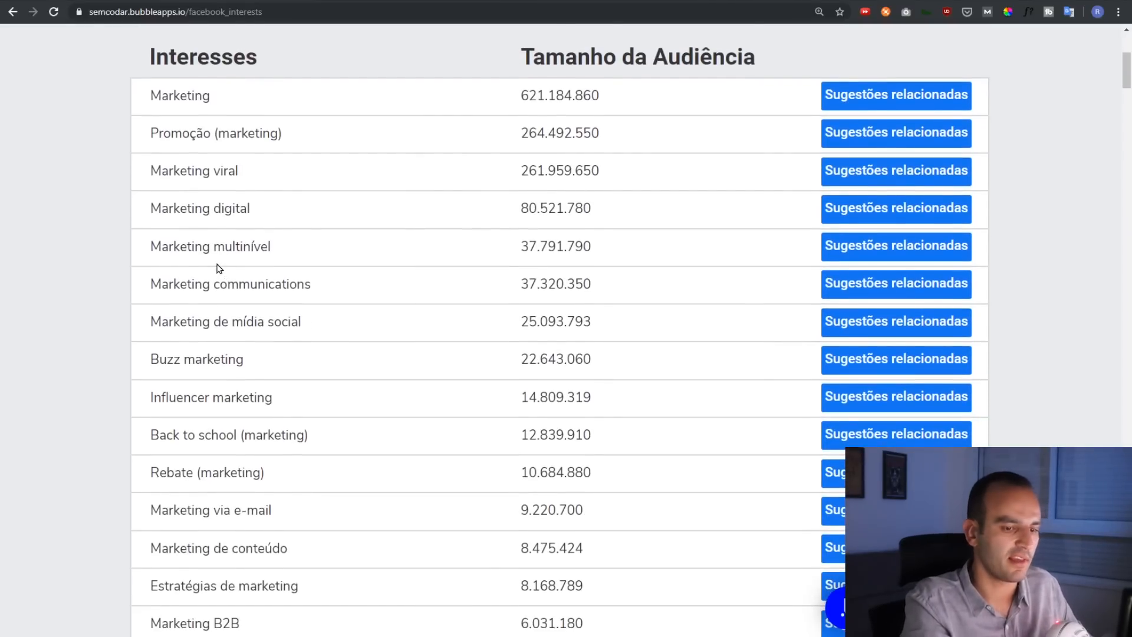
scroll(219, 269, down, 1)
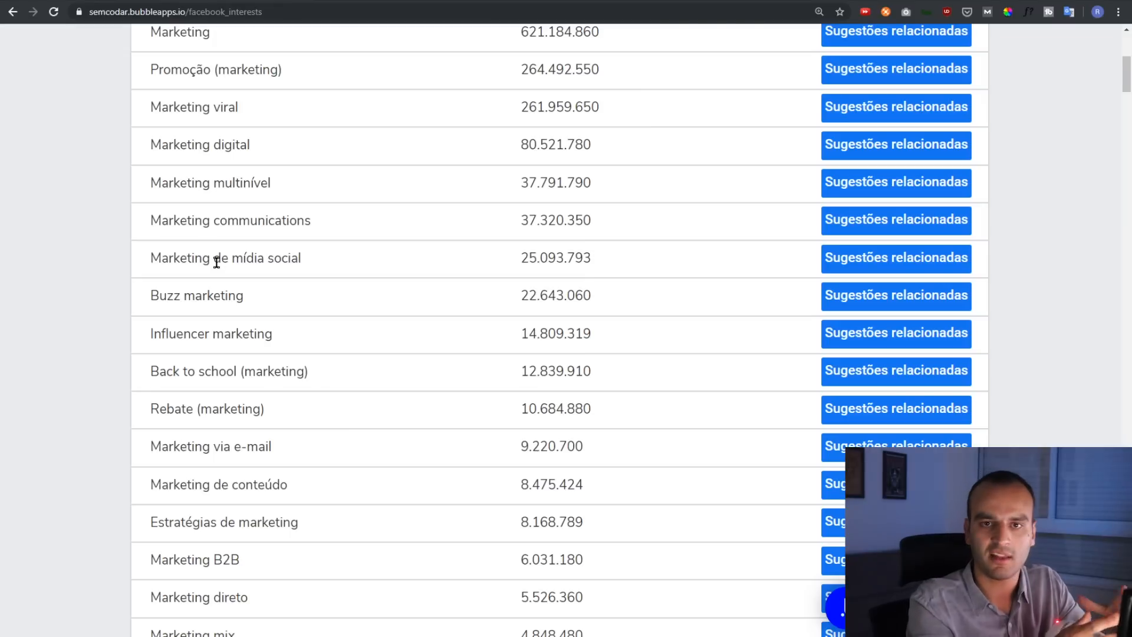
scroll(217, 264, up, 4)
scroll(215, 277, down, 1)
drag(150, 225, 215, 279)
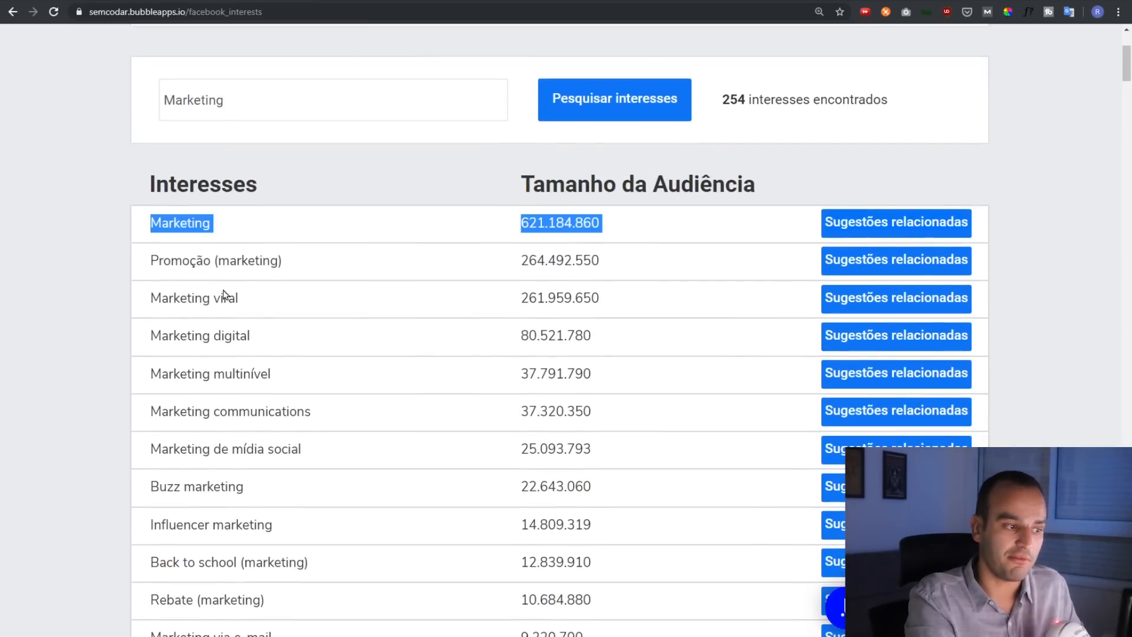
click(244, 88)
click(266, 71)
Browse related interests like Marketing viral and Influencer marketing, then return to the editor
scroll(224, 236, down, 2)
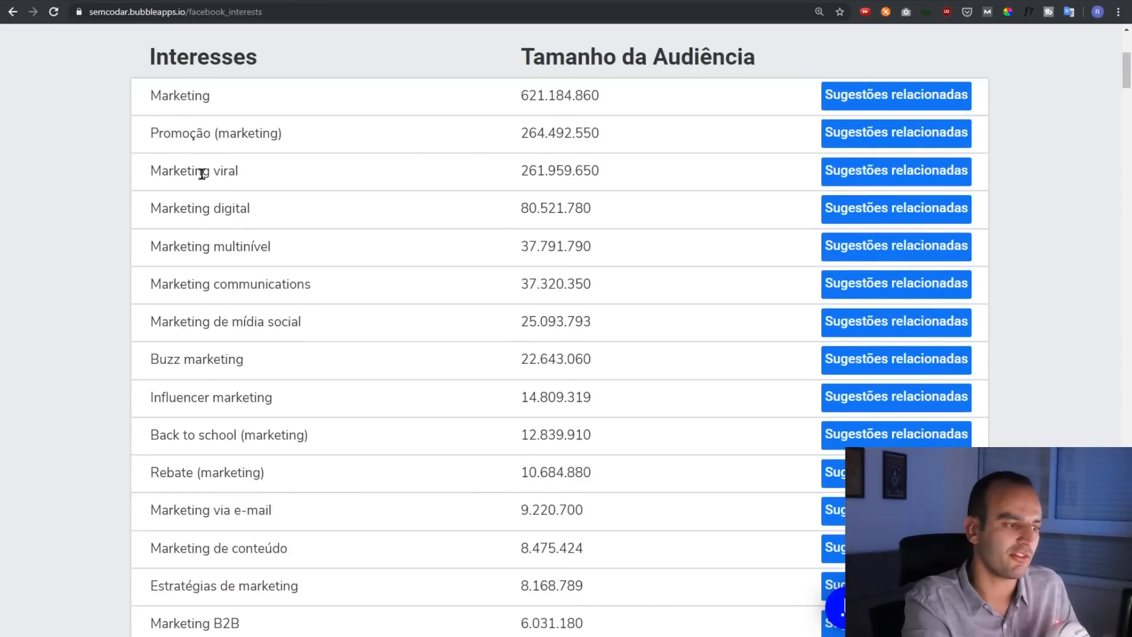
drag(201, 174, 265, 176)
drag(210, 208, 228, 212)
click(230, 226)
drag(191, 246, 240, 243)
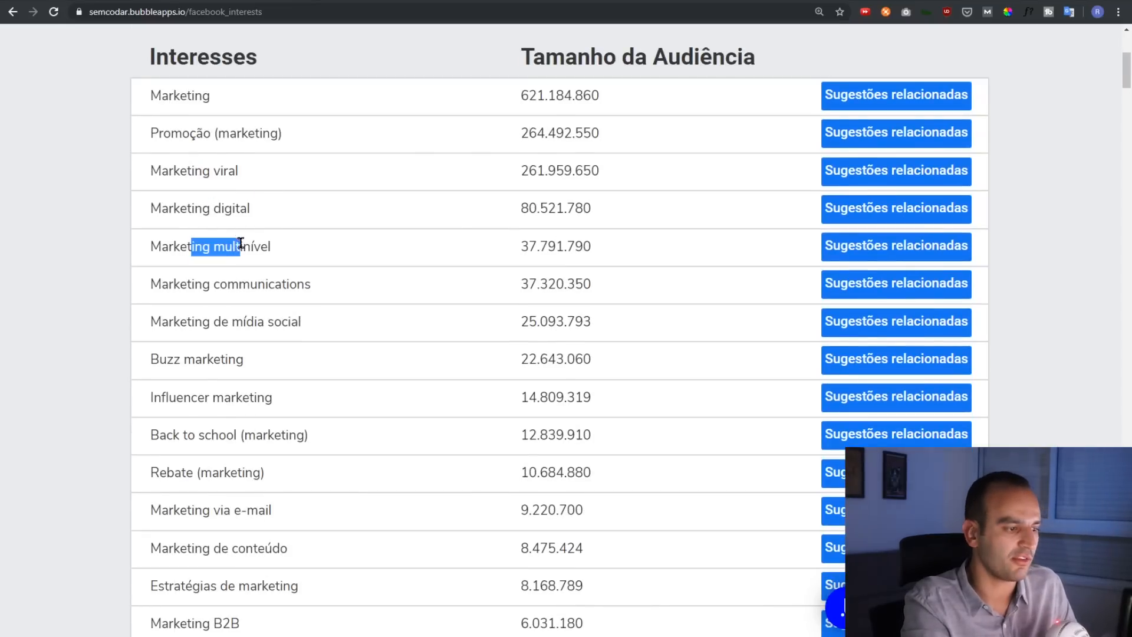
scroll(220, 285, down, 3)
drag(161, 206, 208, 210)
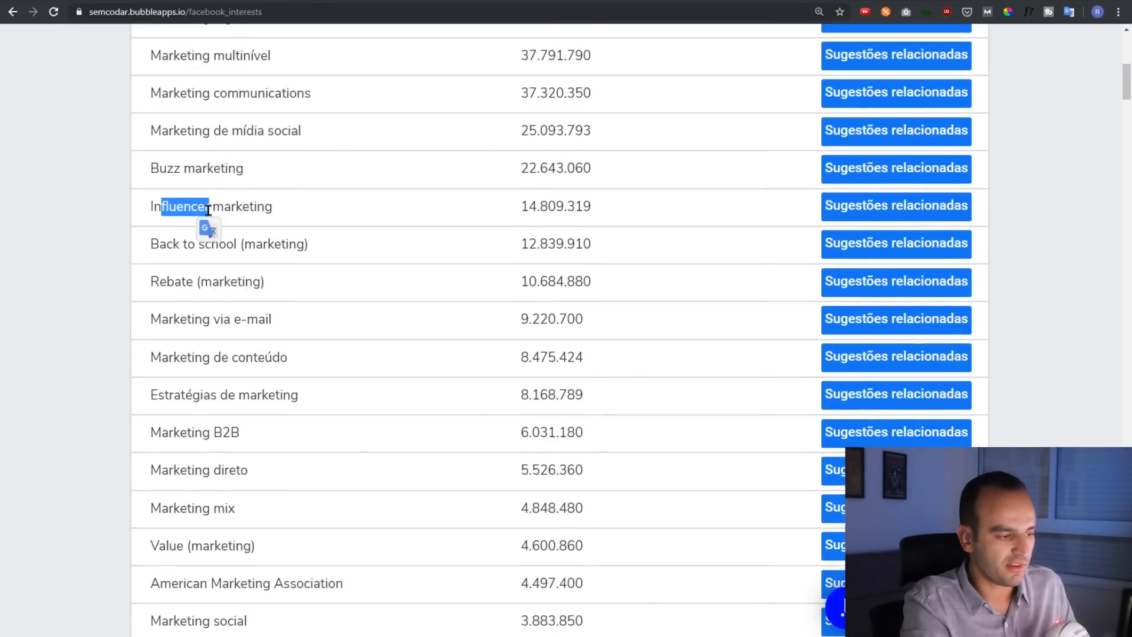
click(220, 308)
scroll(222, 319, down, 20)
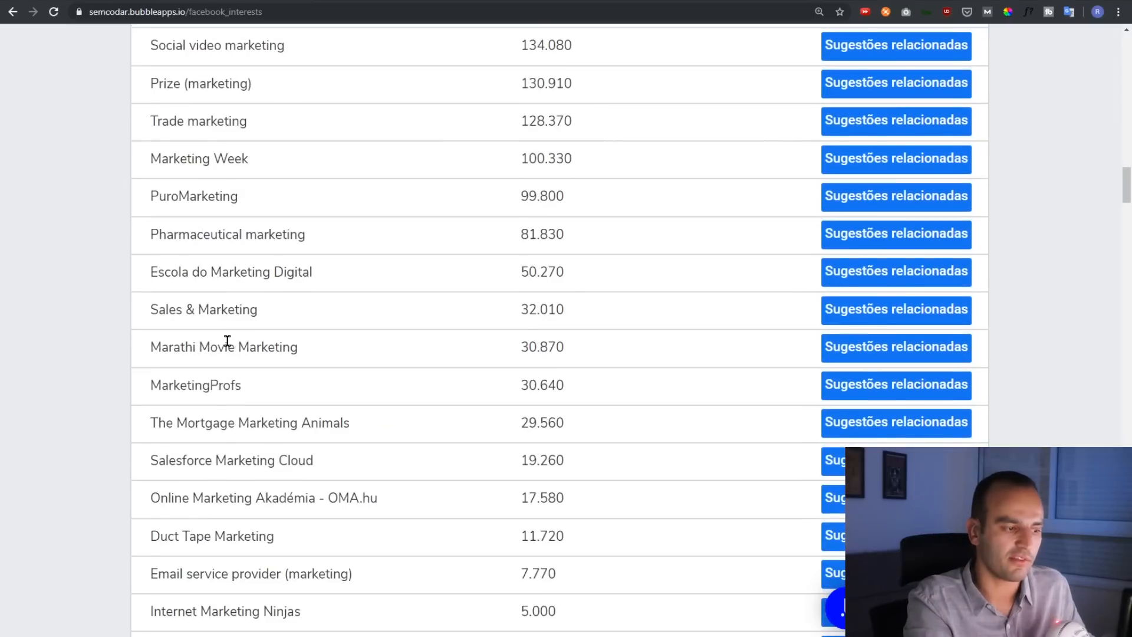
scroll(227, 341, down, 20)
scroll(245, 354, down, 20)
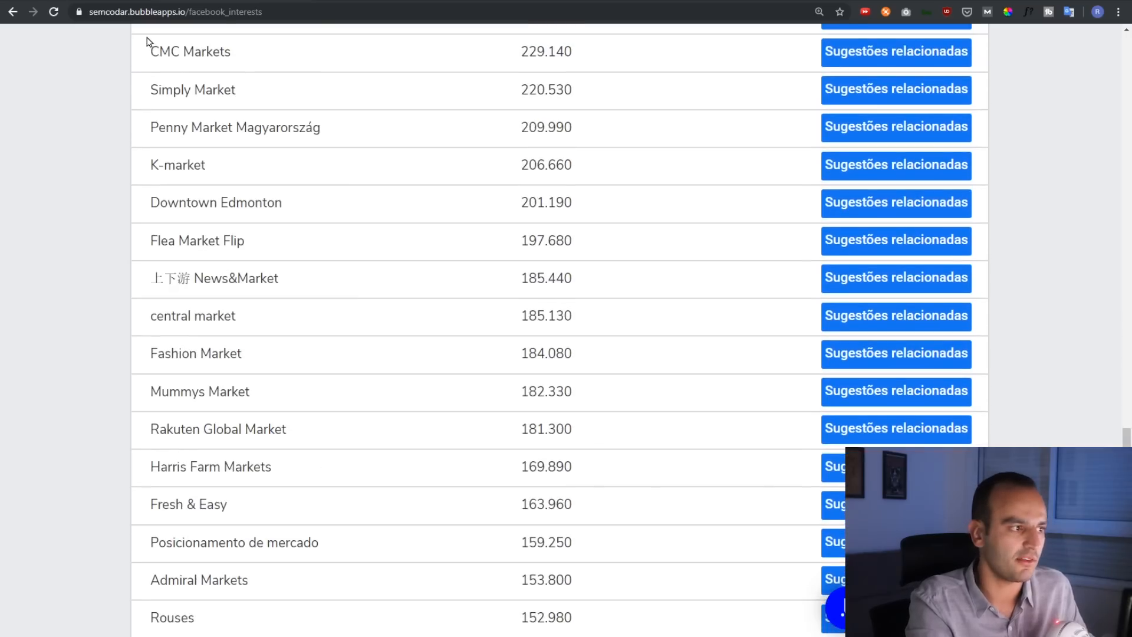
click(135, 1)
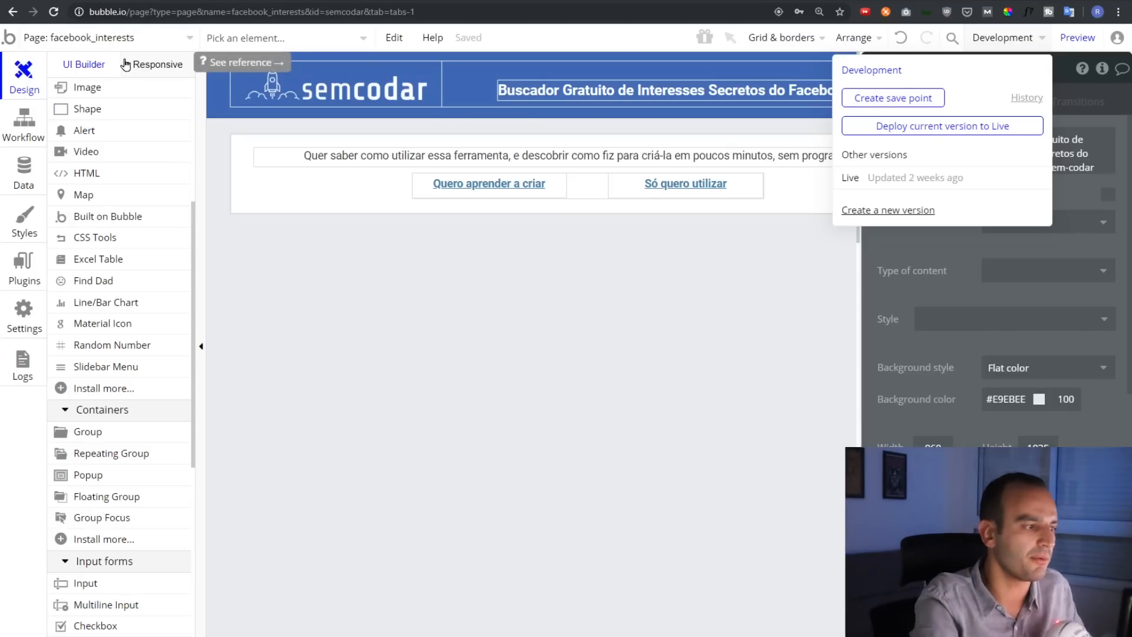
click(354, 273)
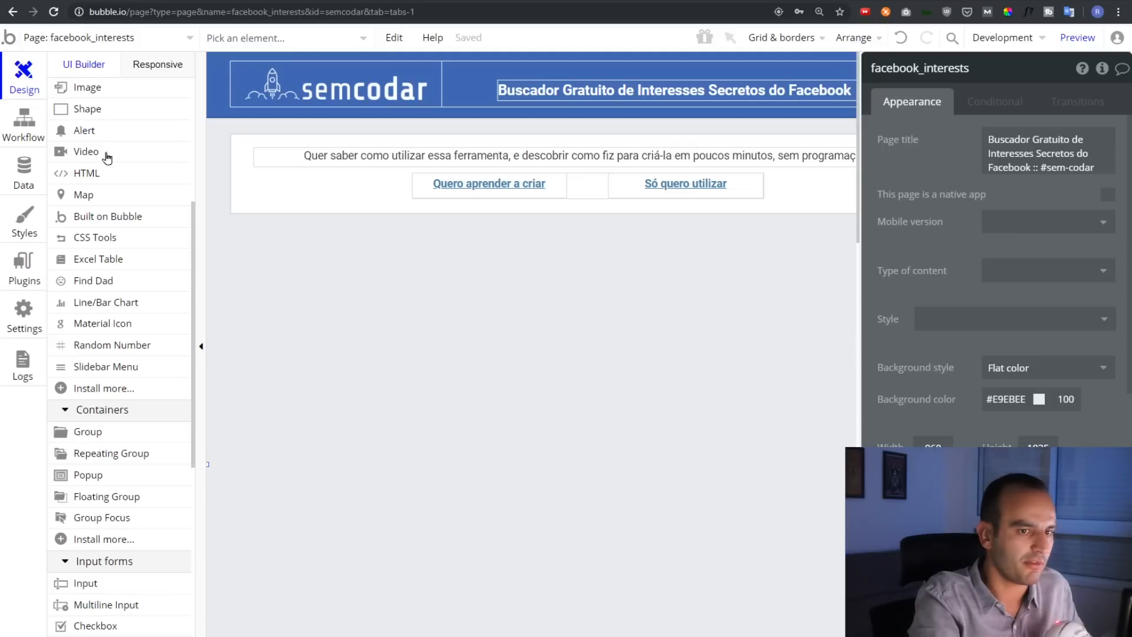
scroll(107, 158, up, 5)
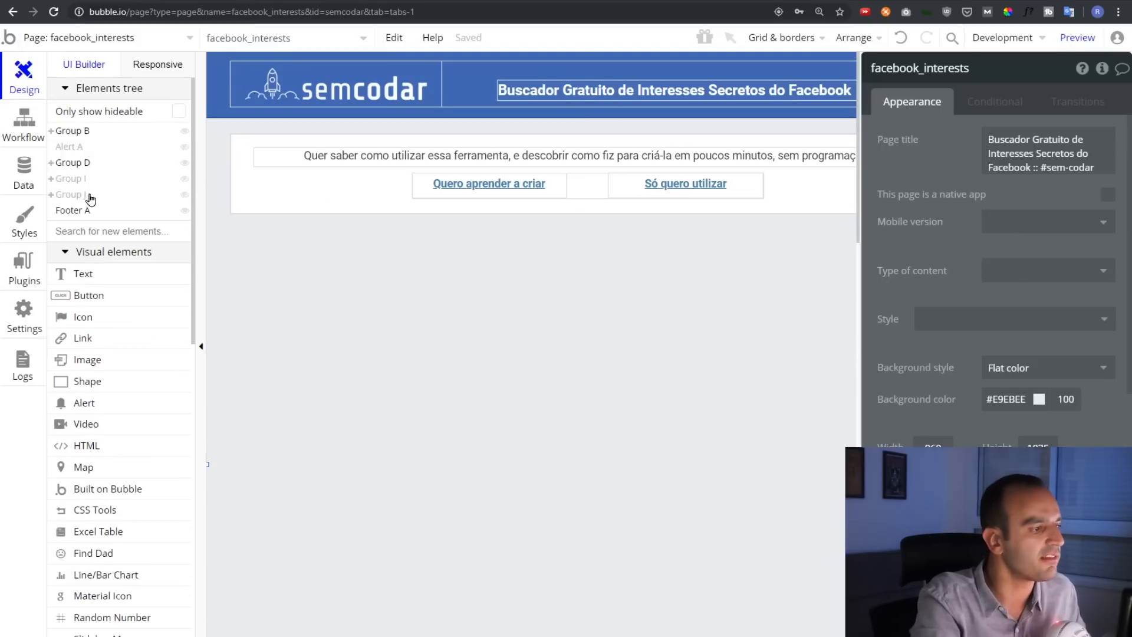
click(185, 194)
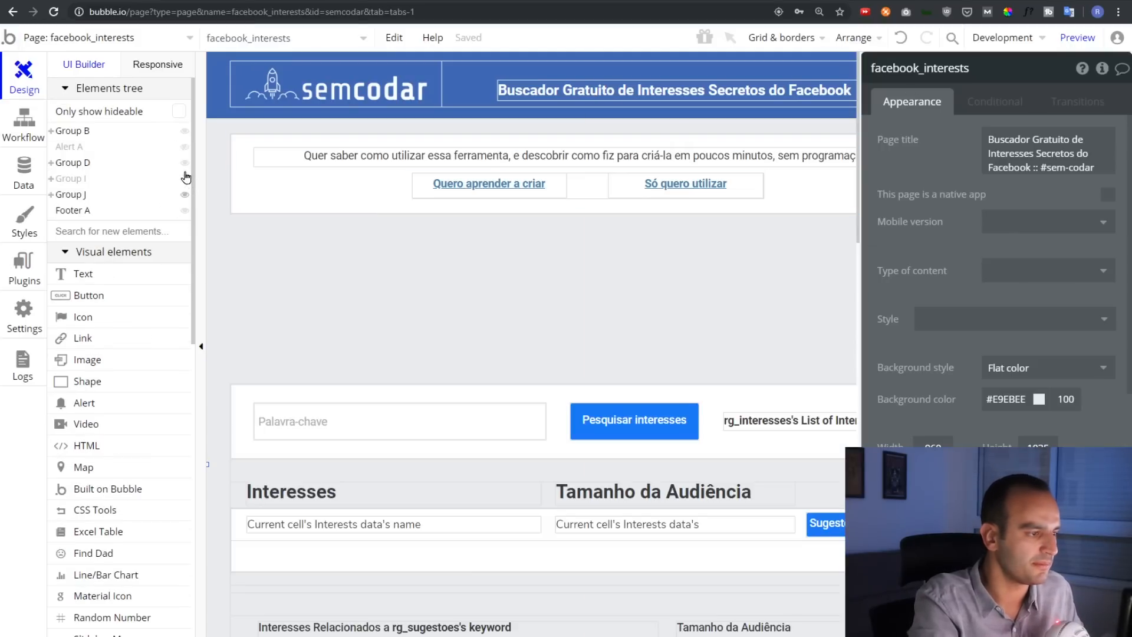
click(185, 179)
scroll(378, 277, down, 2)
scroll(383, 272, down, 1)
click(672, 229)
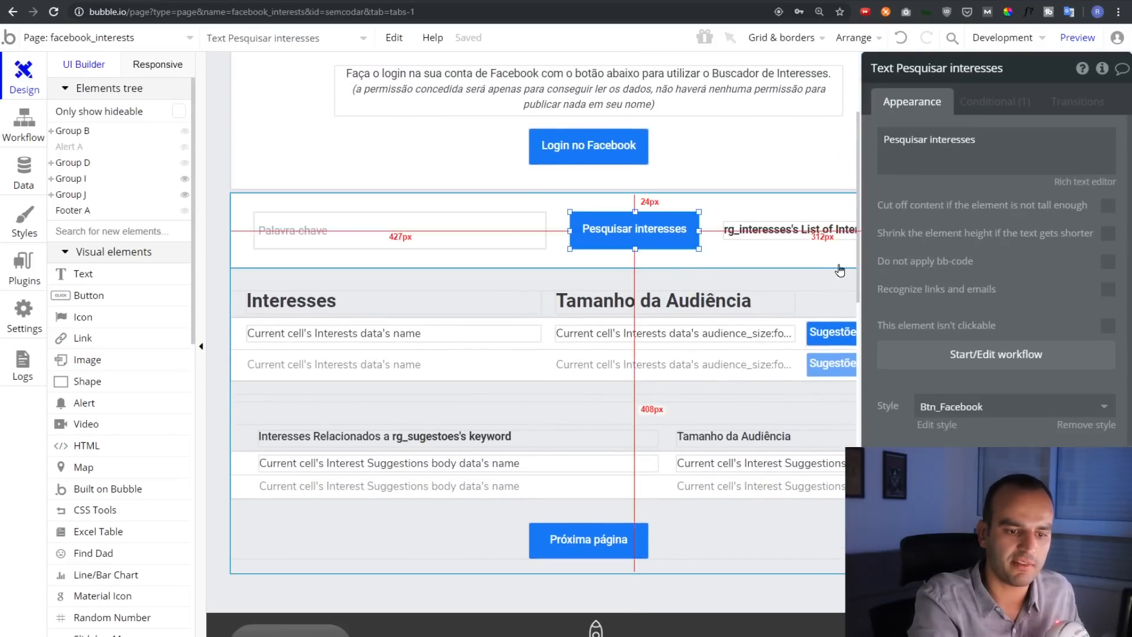
click(999, 355)
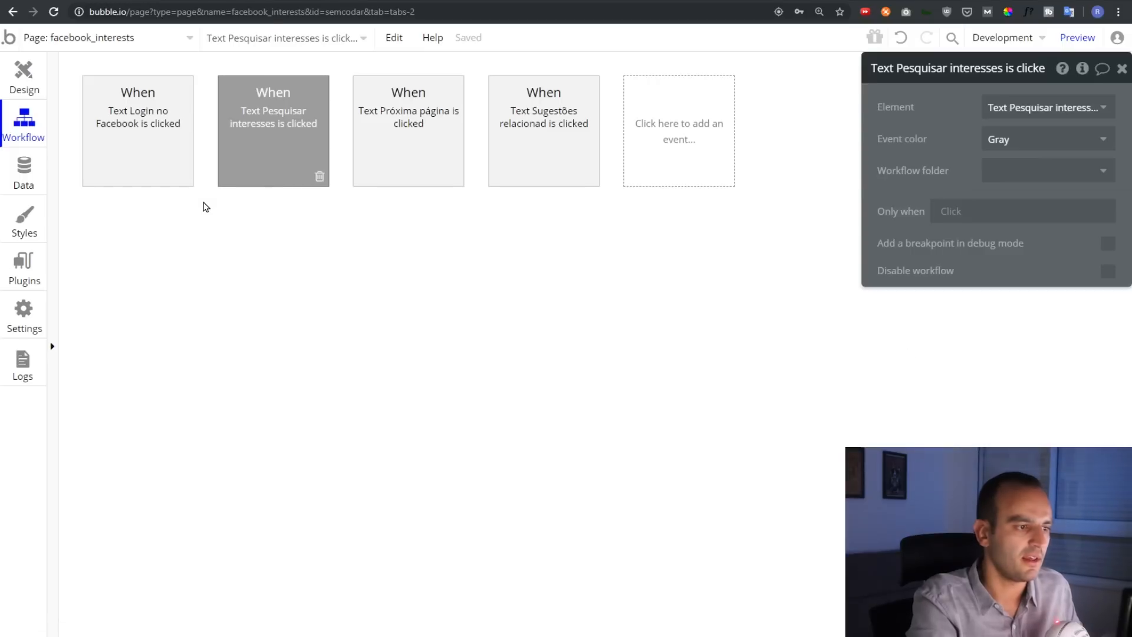
drag(928, 131, 163, 416)
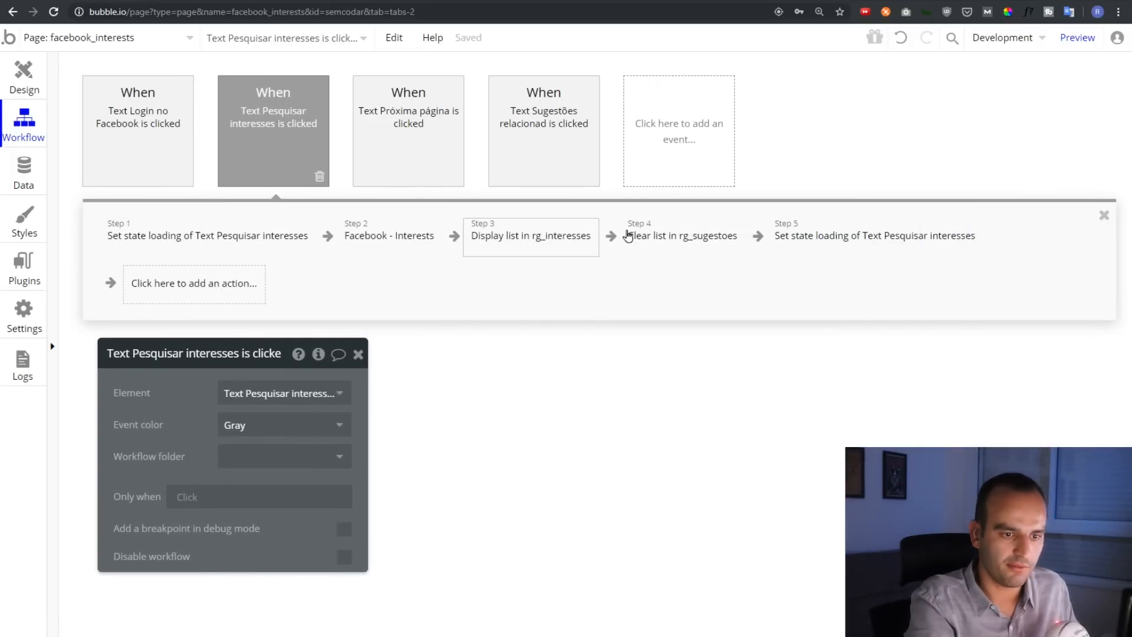
click(152, 241)
click(236, 463)
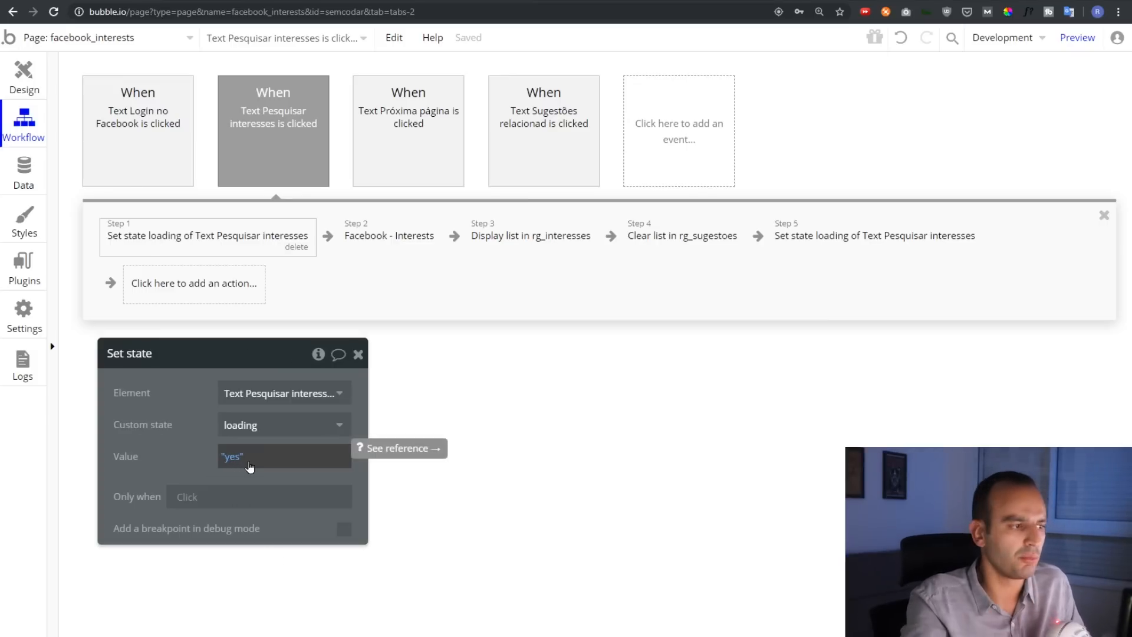
click(22, 82)
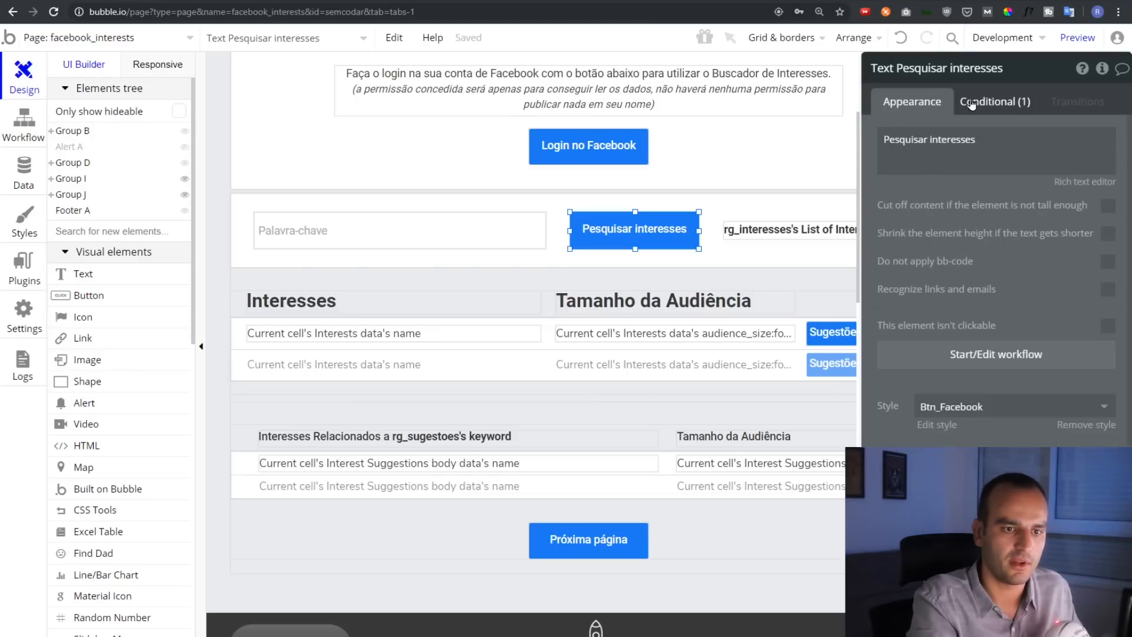
Preview the button's Pesquisando... loading state and open the Facebook - Interests workflow step
click(972, 103)
click(887, 200)
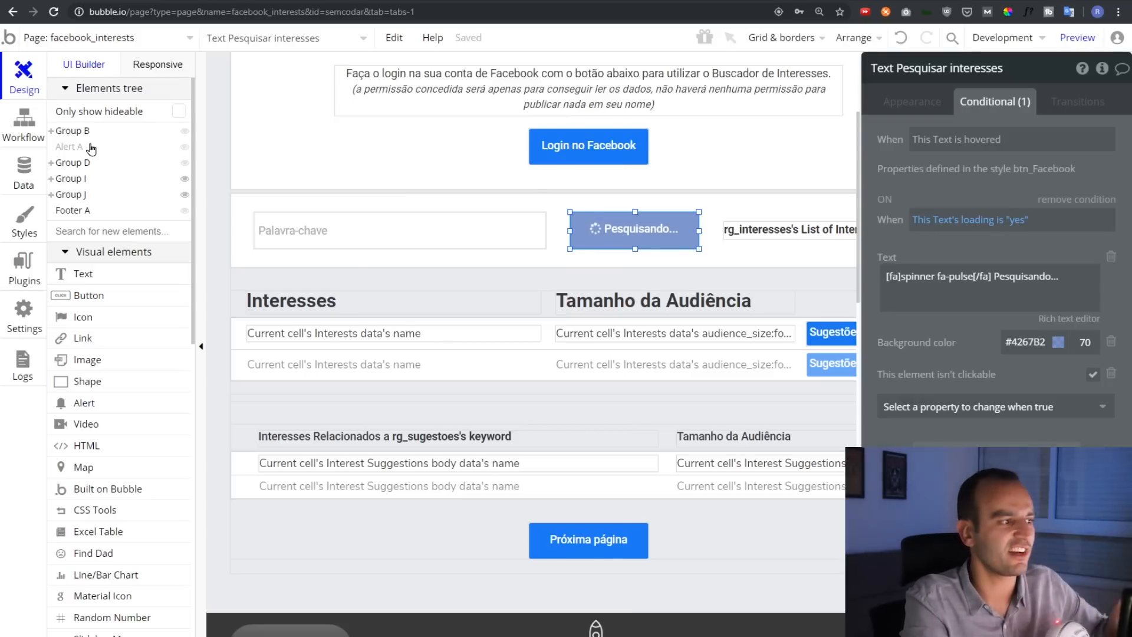
click(23, 137)
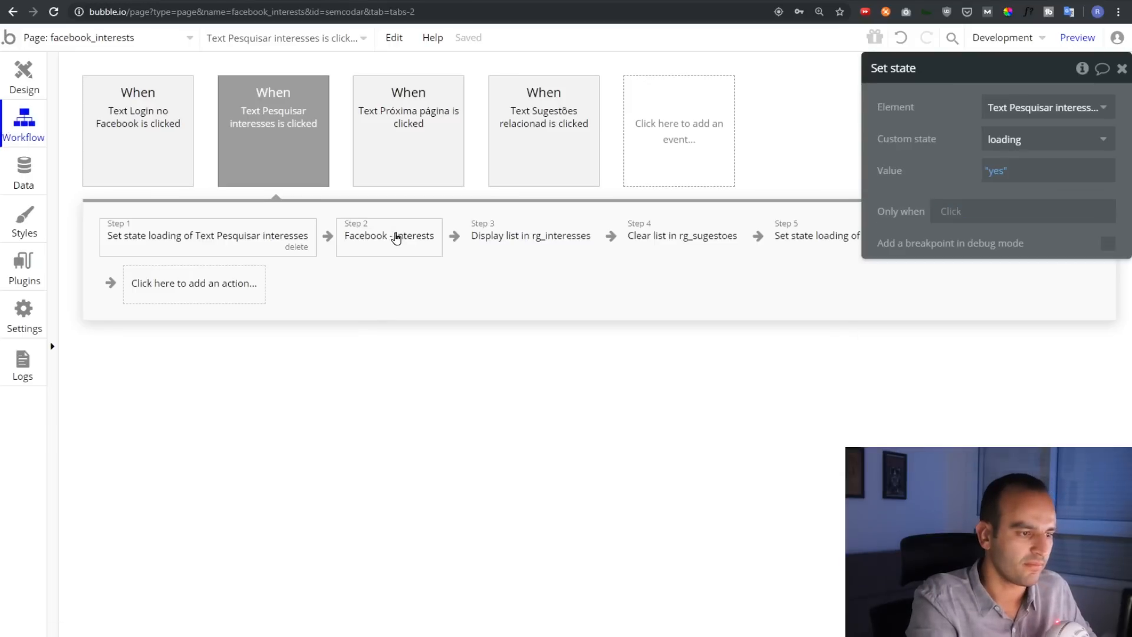
click(396, 238)
drag(916, 116, 391, 329)
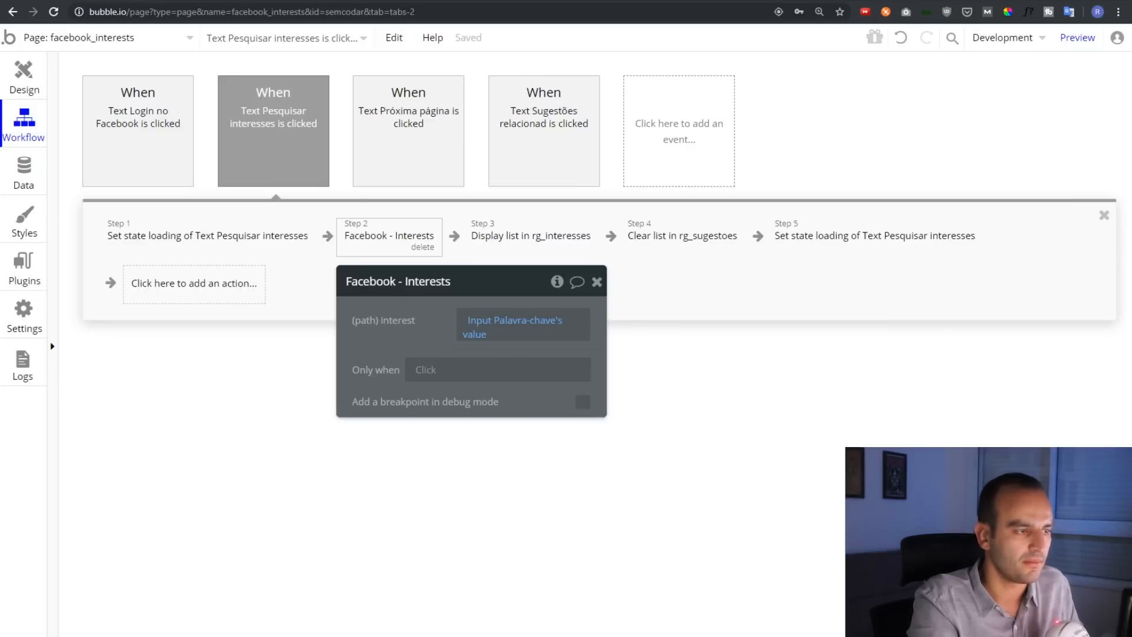
Check the Marketing search on the live page, then go to the editor's plugins list
click(266, 1)
scroll(176, 171, up, 12)
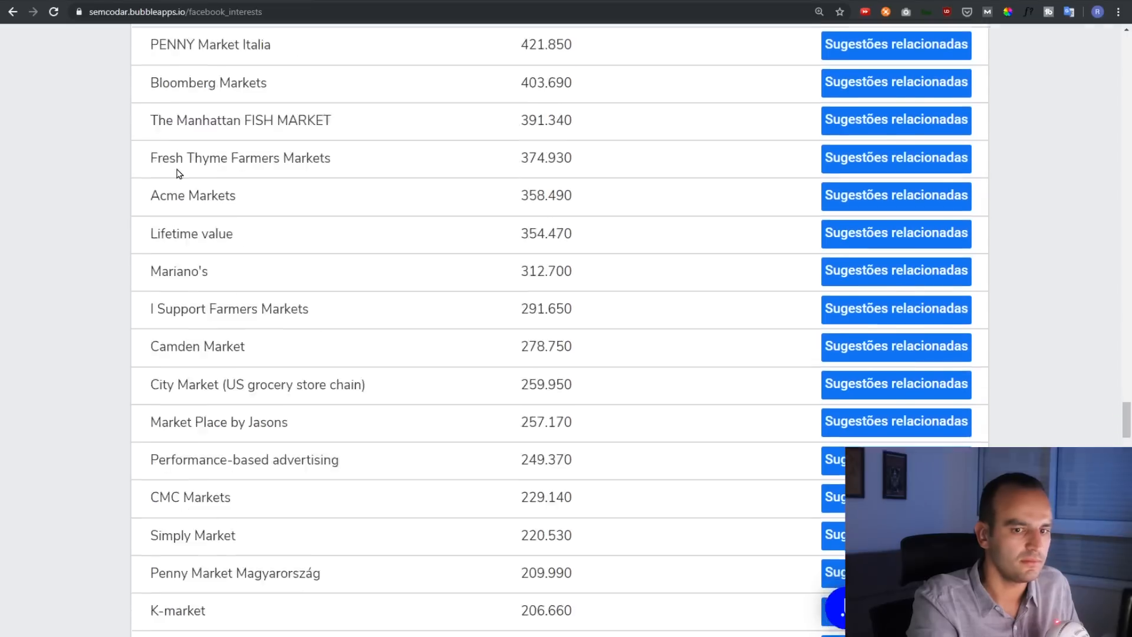
drag(1124, 375, 1116, 39)
drag(270, 286, 101, 283)
click(274, 291)
click(295, 2)
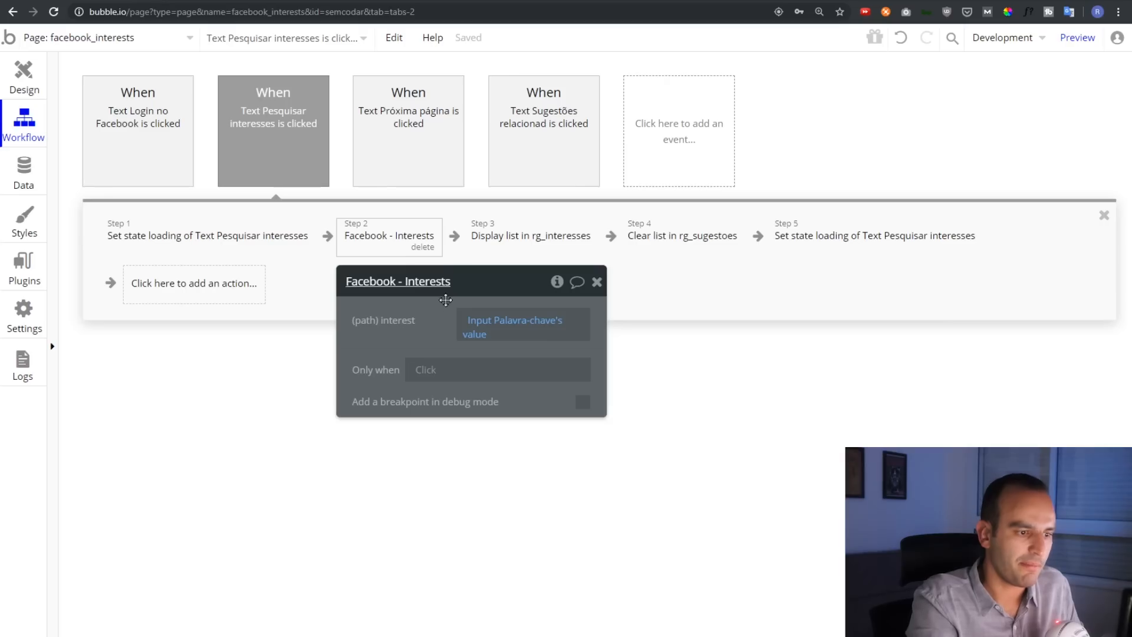
click(23, 266)
Expand the Facebook API's settings in the API Connector
click(157, 145)
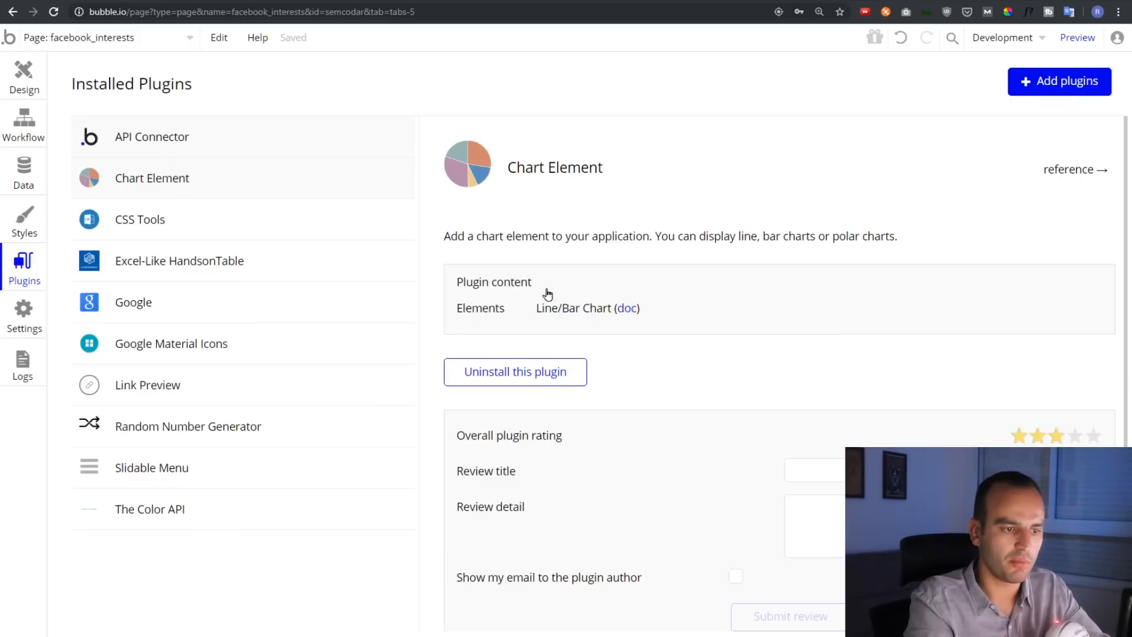
scroll(837, 364, down, 1)
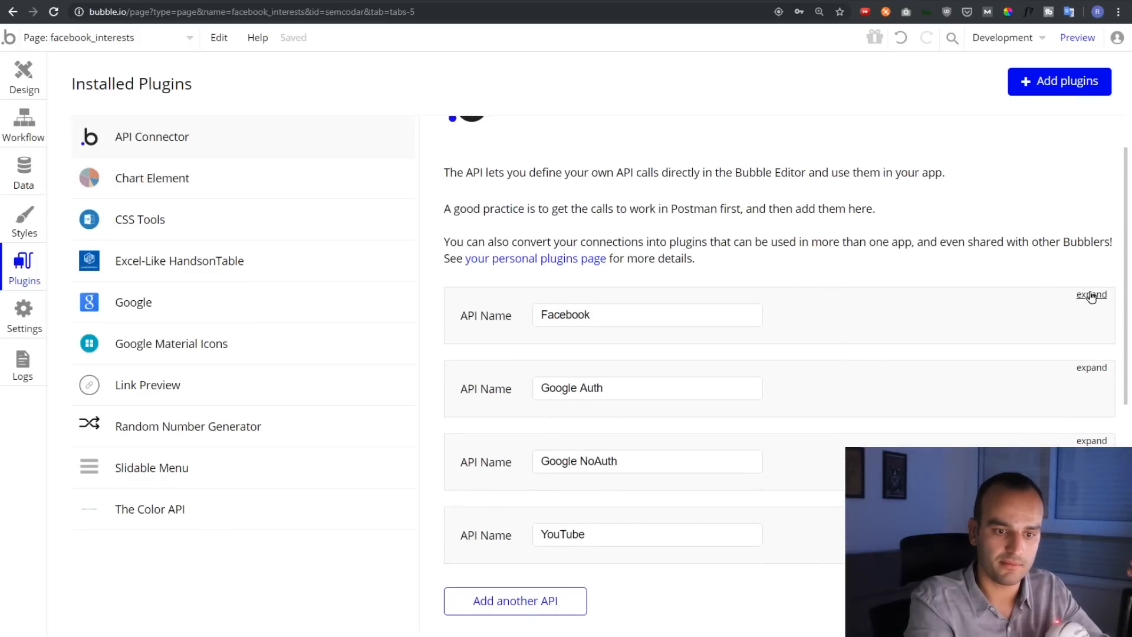
click(1091, 295)
scroll(805, 196, down, 2)
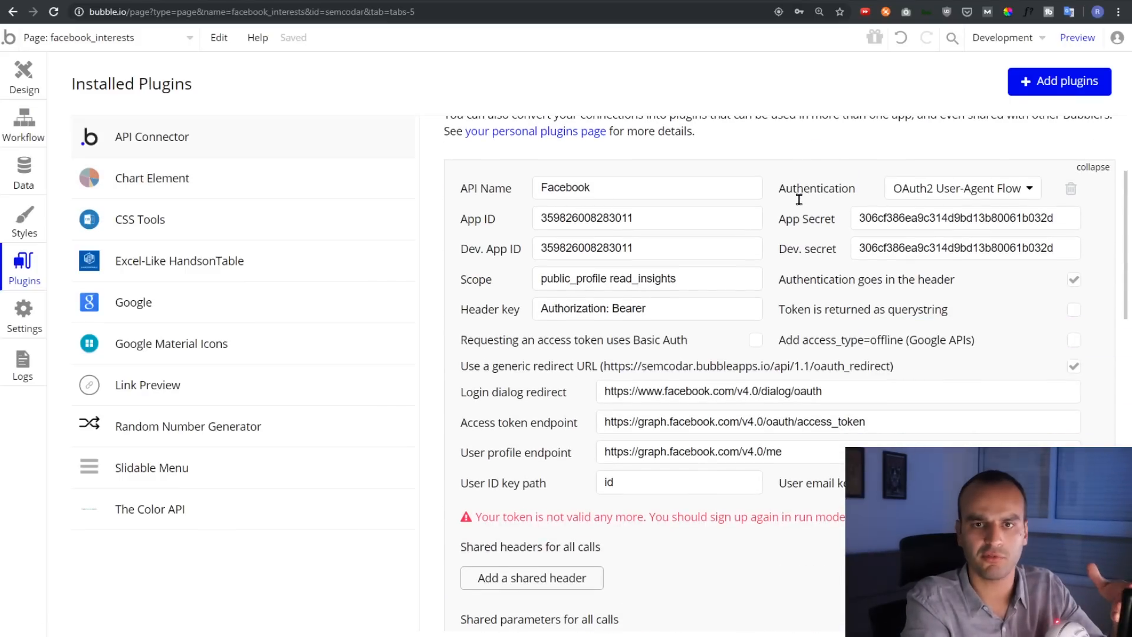
scroll(767, 183, down, 1)
scroll(560, 154, down, 3)
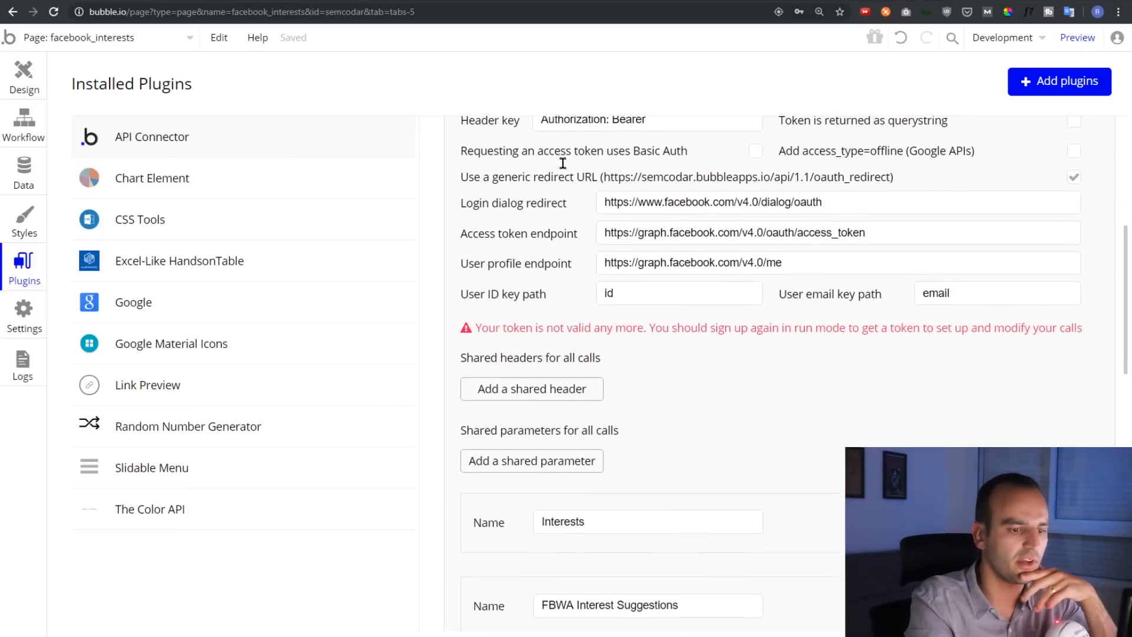
scroll(582, 169, down, 3)
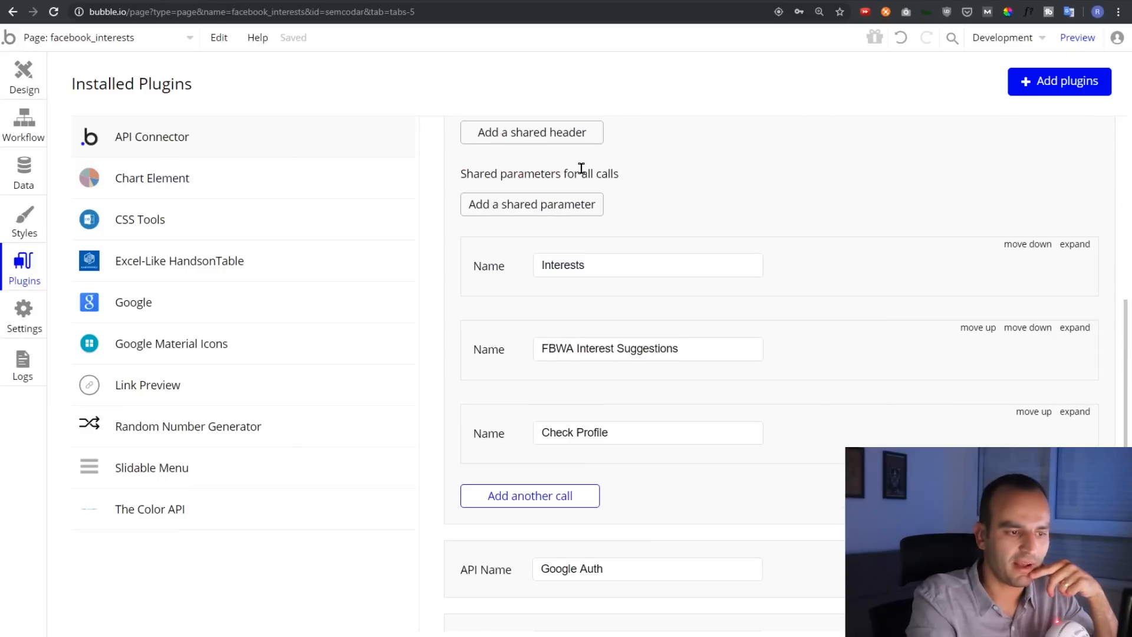
Inspect the Interests call's GET URL (limit=500, locale=pt_BR) and its 'Golfe' interest value
click(1077, 244)
scroll(703, 176, down, 2)
click(730, 170)
drag(585, 168, 941, 167)
click(940, 167)
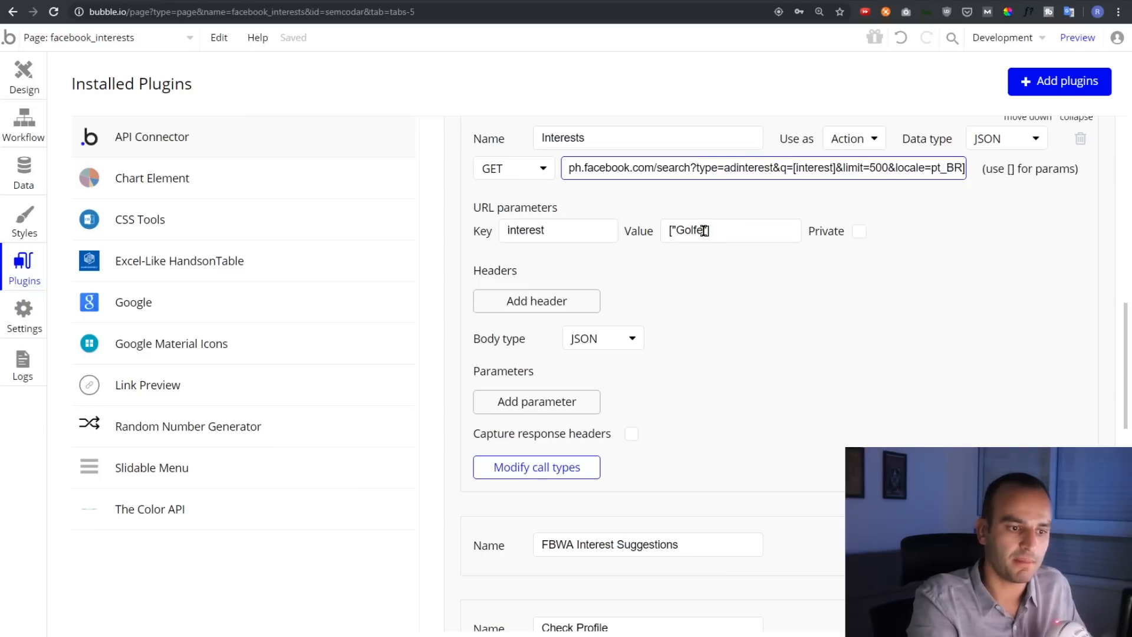
drag(704, 230, 681, 232)
Open the Pesquisar interesses event's Display list step filling rg_interesses from step 2's data
click(689, 215)
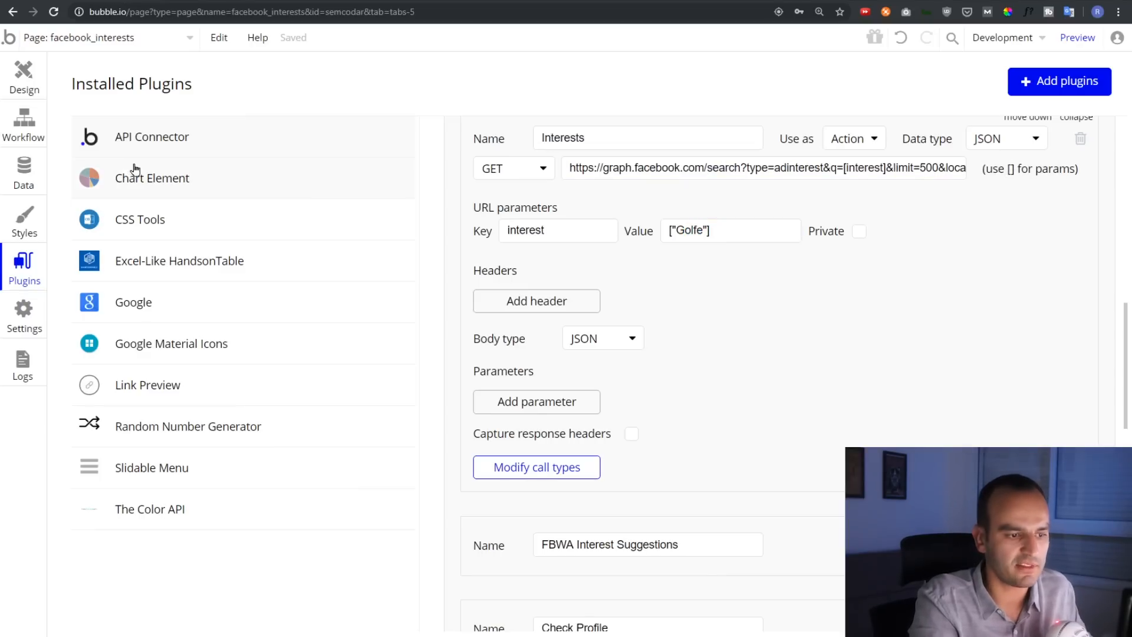
click(24, 120)
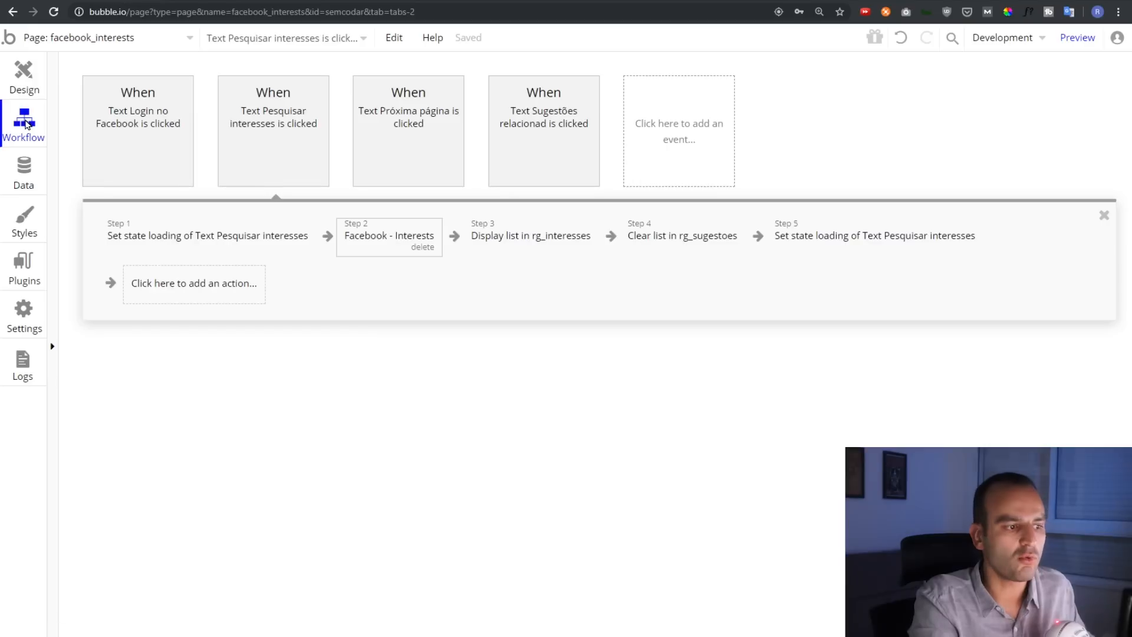
click(389, 236)
click(540, 236)
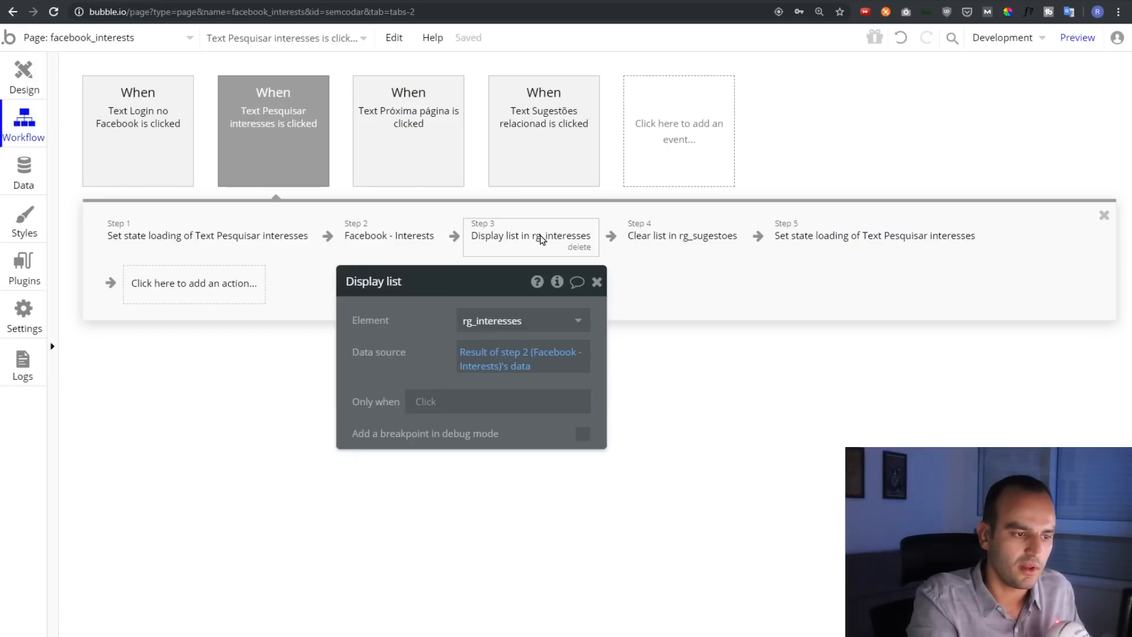
drag(414, 304, 376, 308)
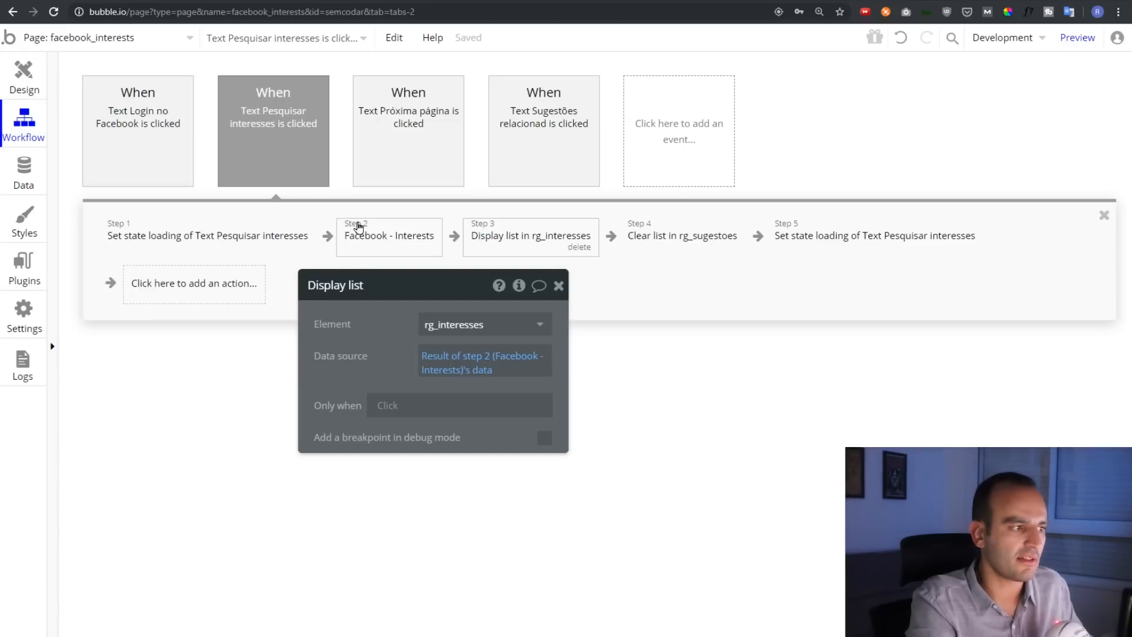
Inspect Group H's empty-list condition and rg_interesses's appearance, then view the live Marketing results
click(24, 75)
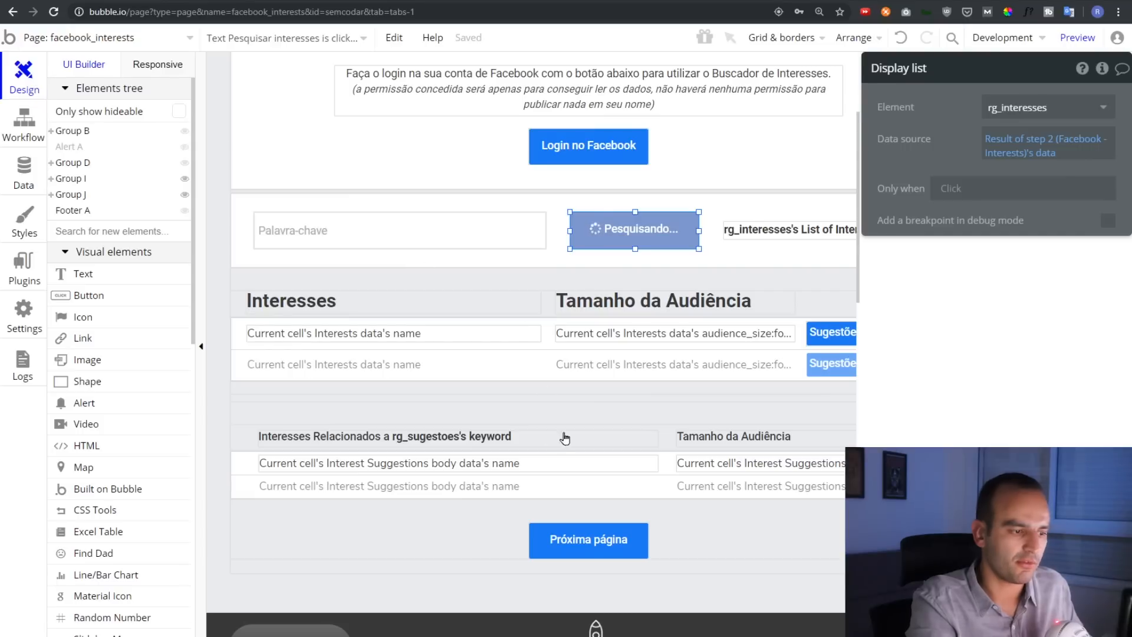
click(483, 377)
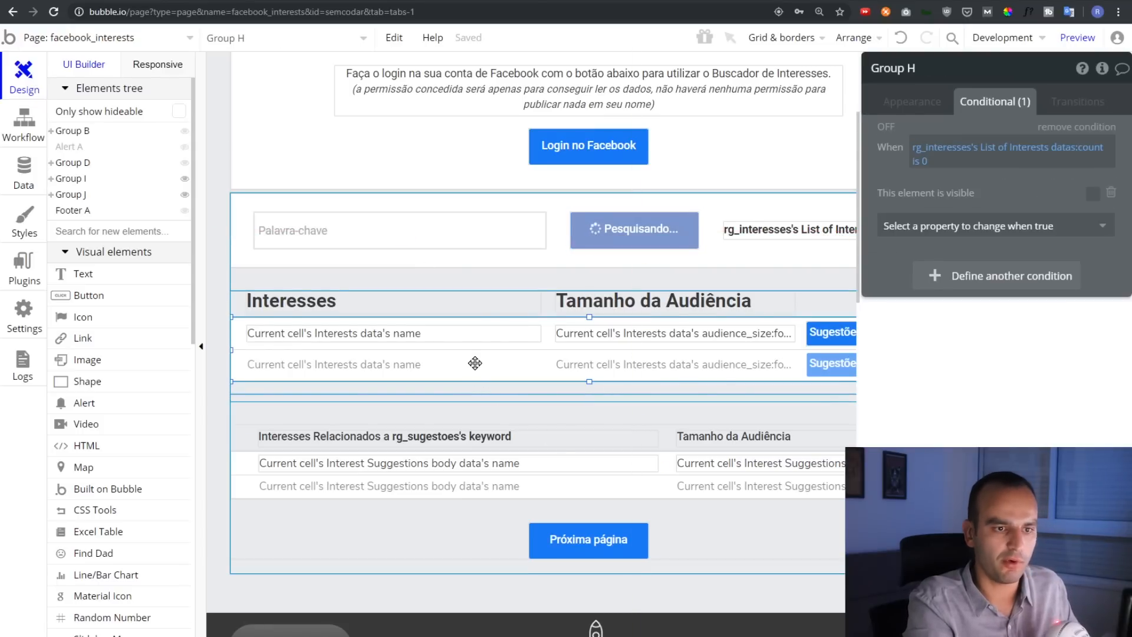
click(476, 363)
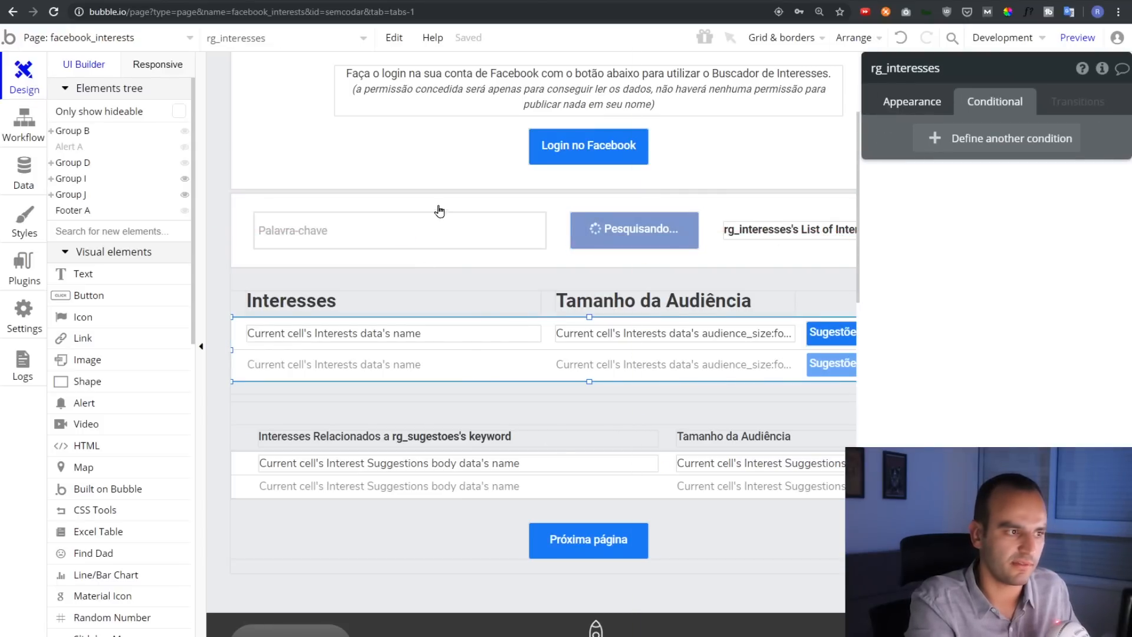
click(24, 126)
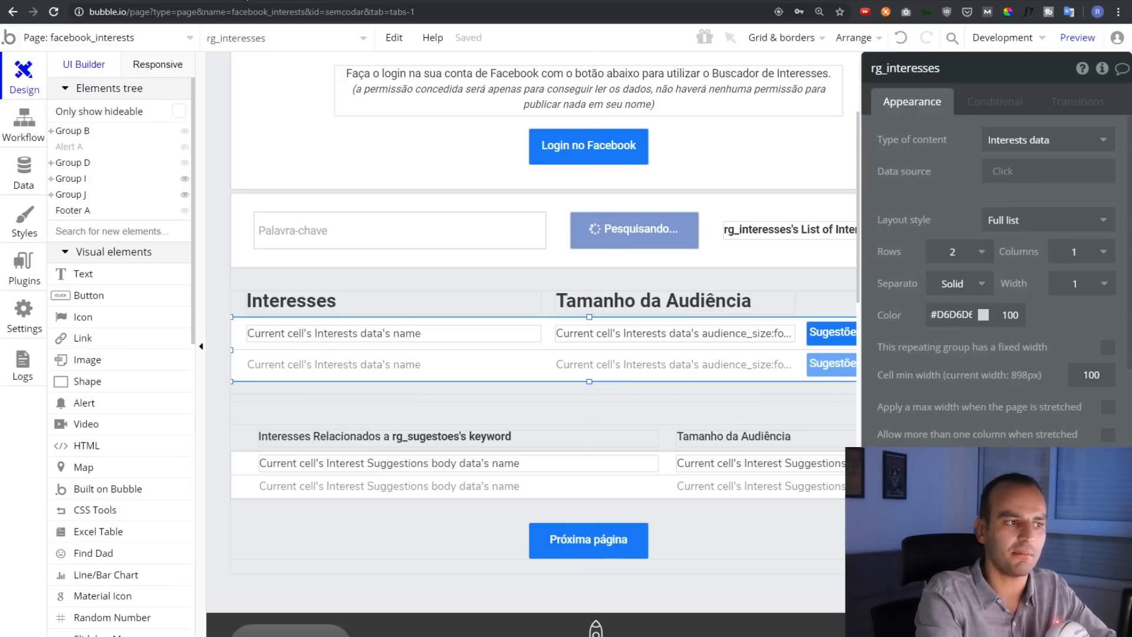
click(118, 1)
click(91, 284)
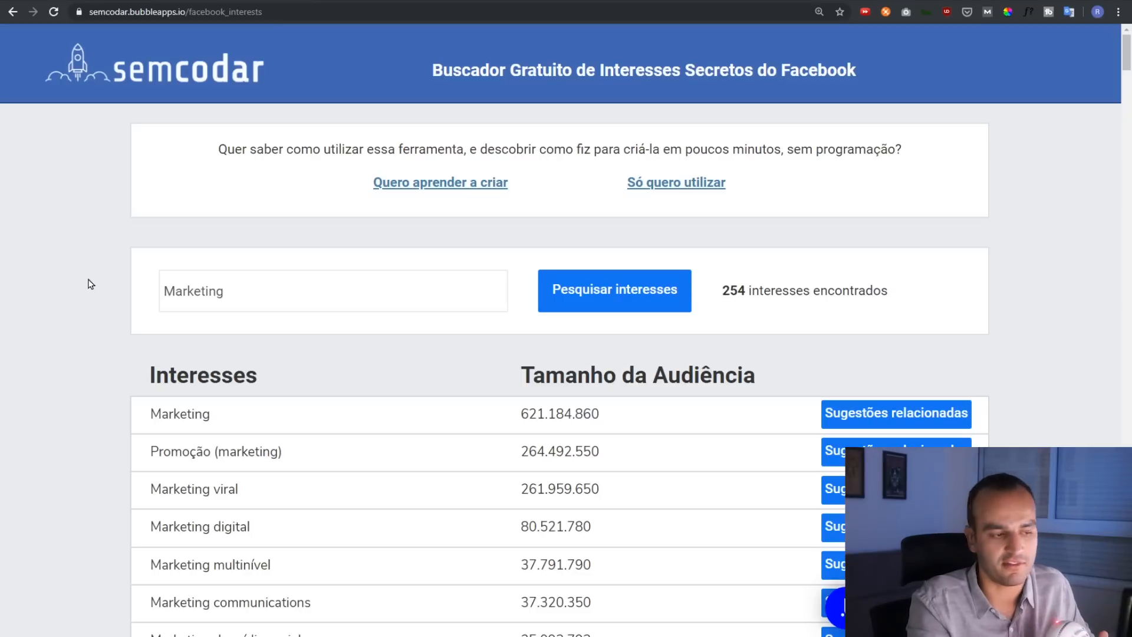
Scroll through the live Marketing interest results
scroll(90, 284, down, 2)
scroll(91, 284, up, 2)
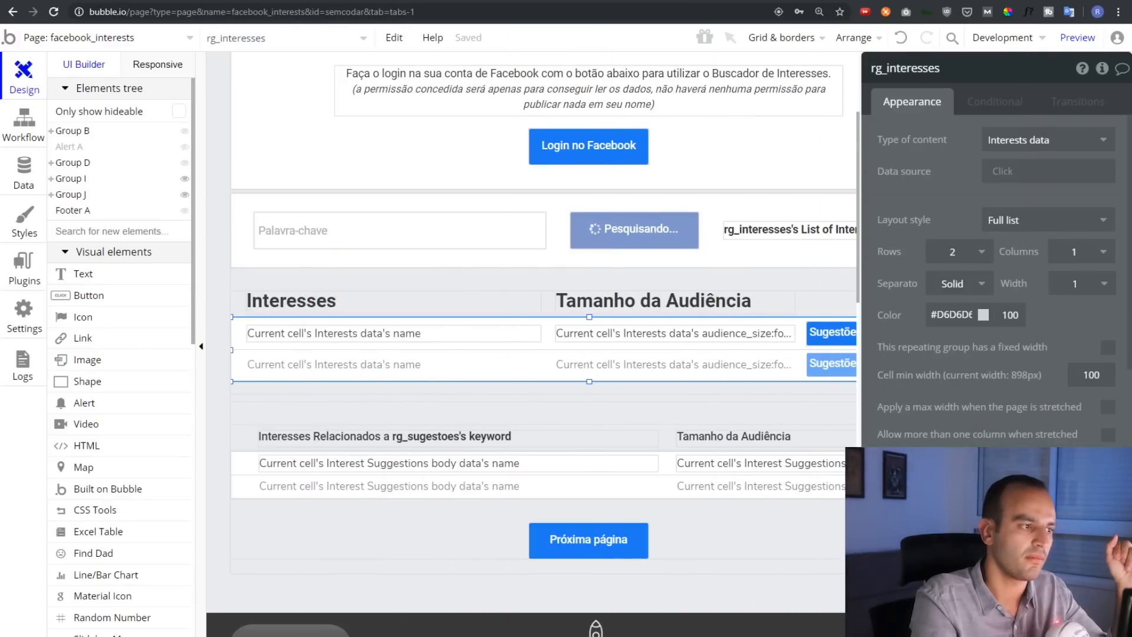
Switch to the imoveis page and run it in debug preview
click(89, 41)
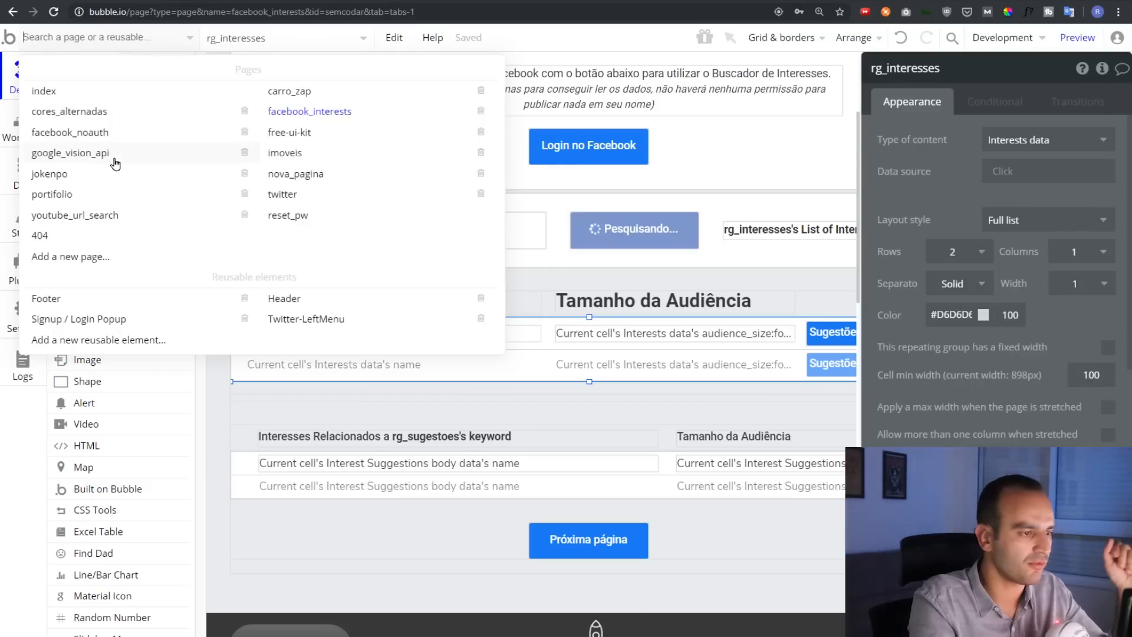
click(284, 153)
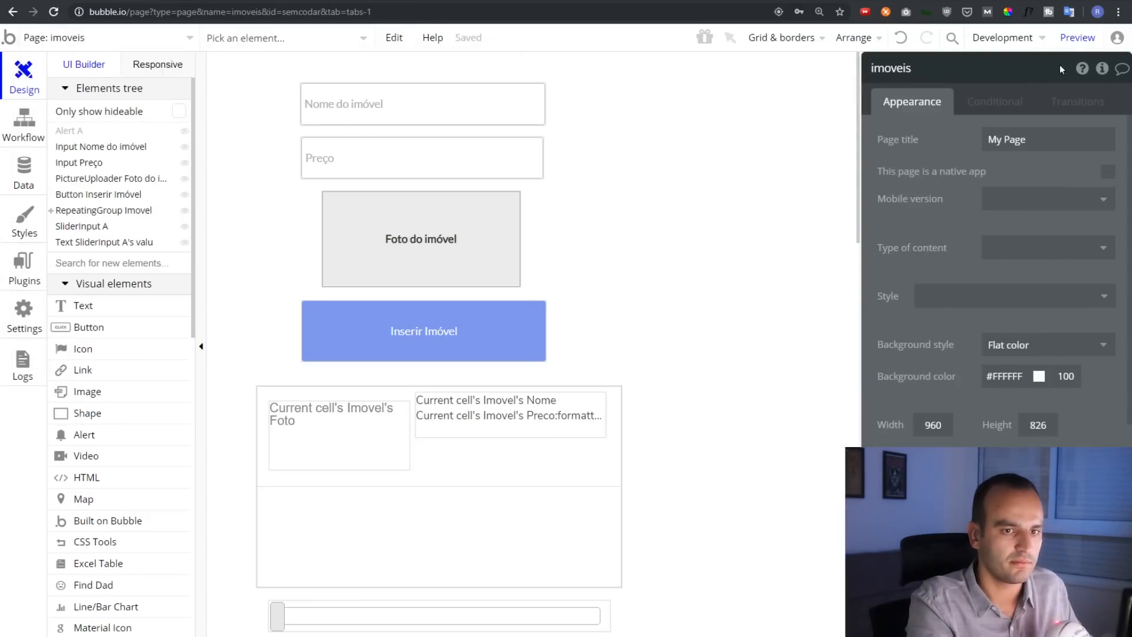
click(1085, 40)
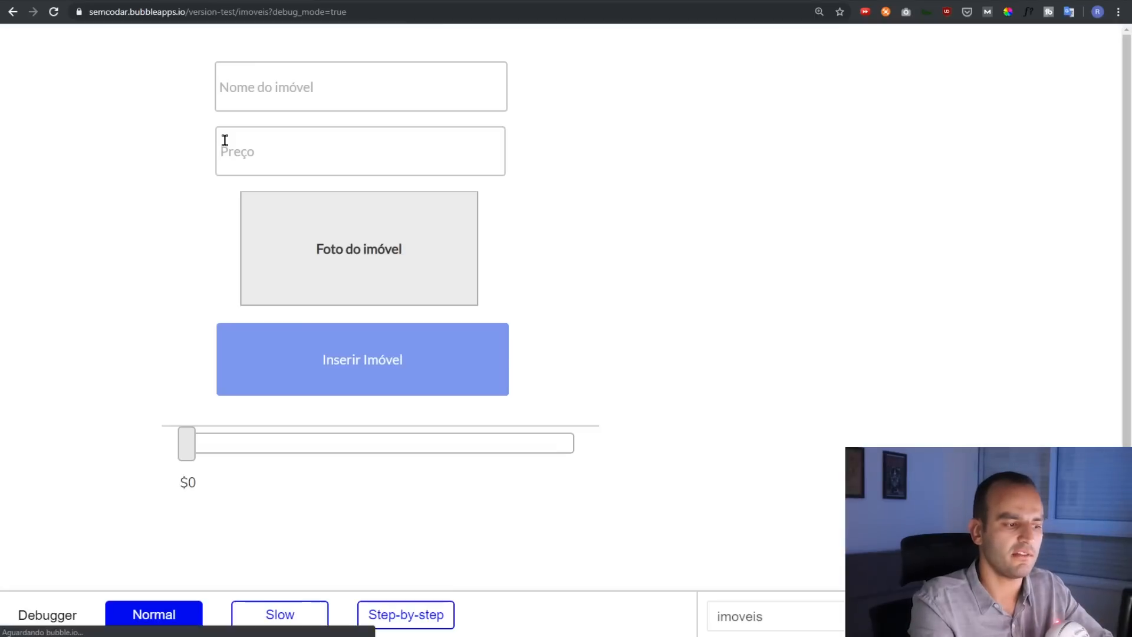
Scroll the three listed properties, including Mansão em Miami, then open the debugger's inspector
scroll(177, 178, down, 3)
scroll(117, 207, down, 4)
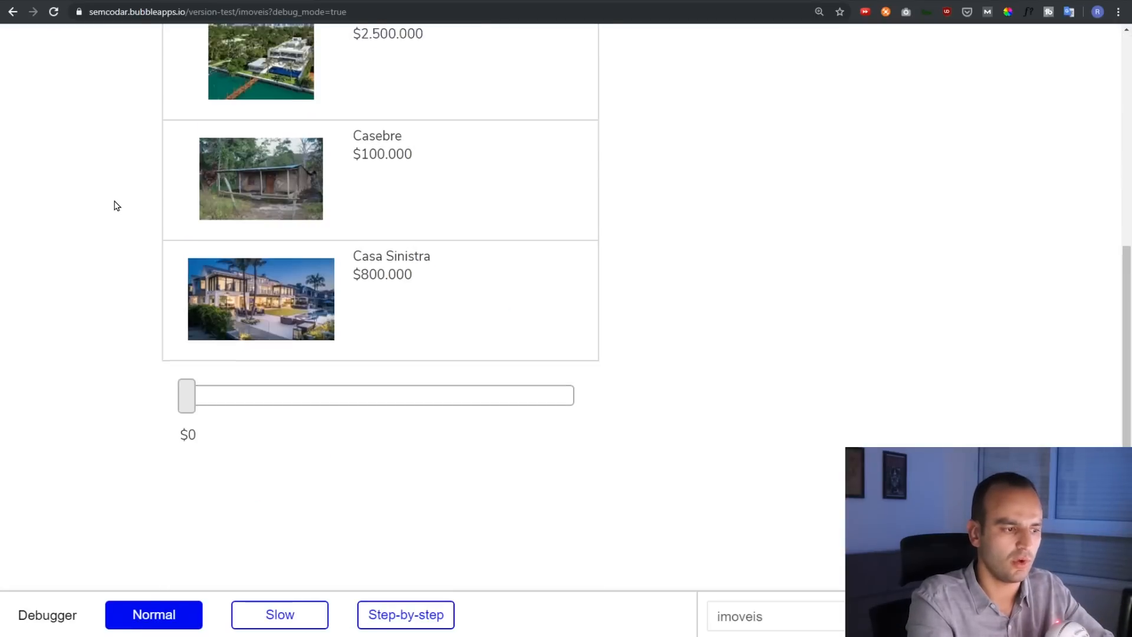
scroll(114, 204, up, 7)
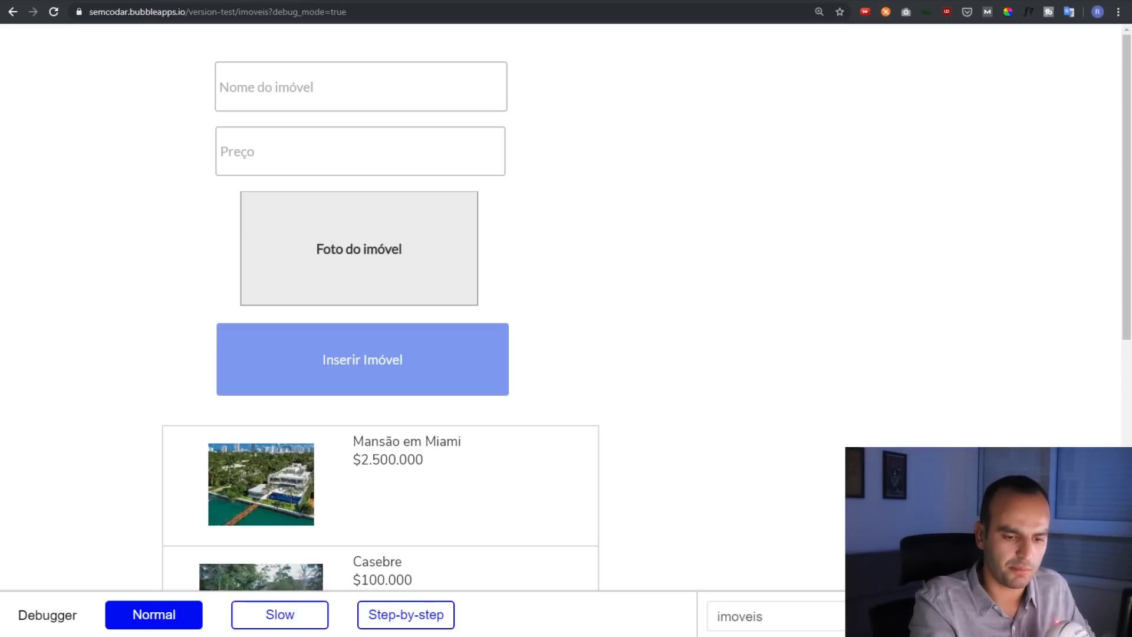
click(1024, 615)
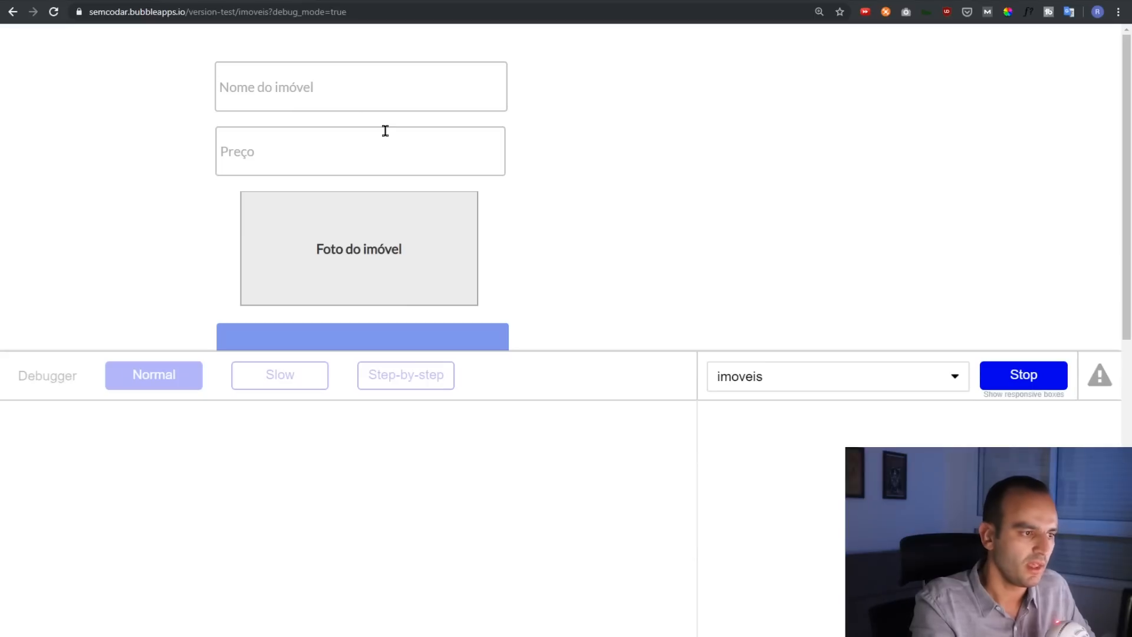
Inspect the Nome do imóvel input's properties, empty value and focused-input condition
click(345, 98)
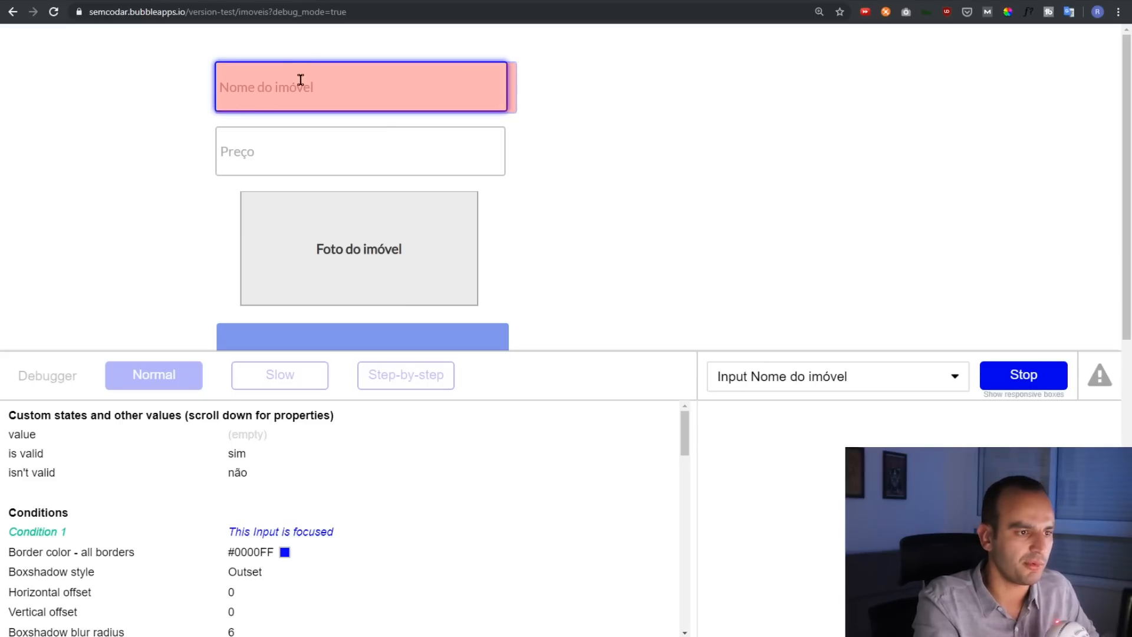
click(237, 438)
scroll(257, 451, down, 1)
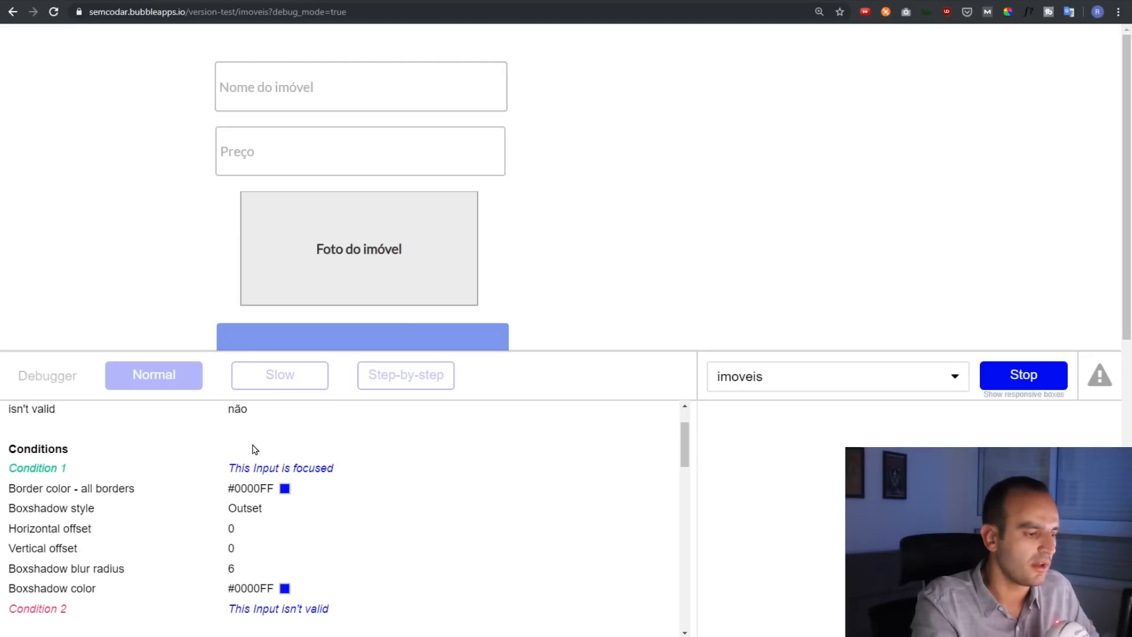
scroll(239, 443, up, 1)
scroll(235, 491, down, 1)
triple_click(244, 470)
click(244, 470)
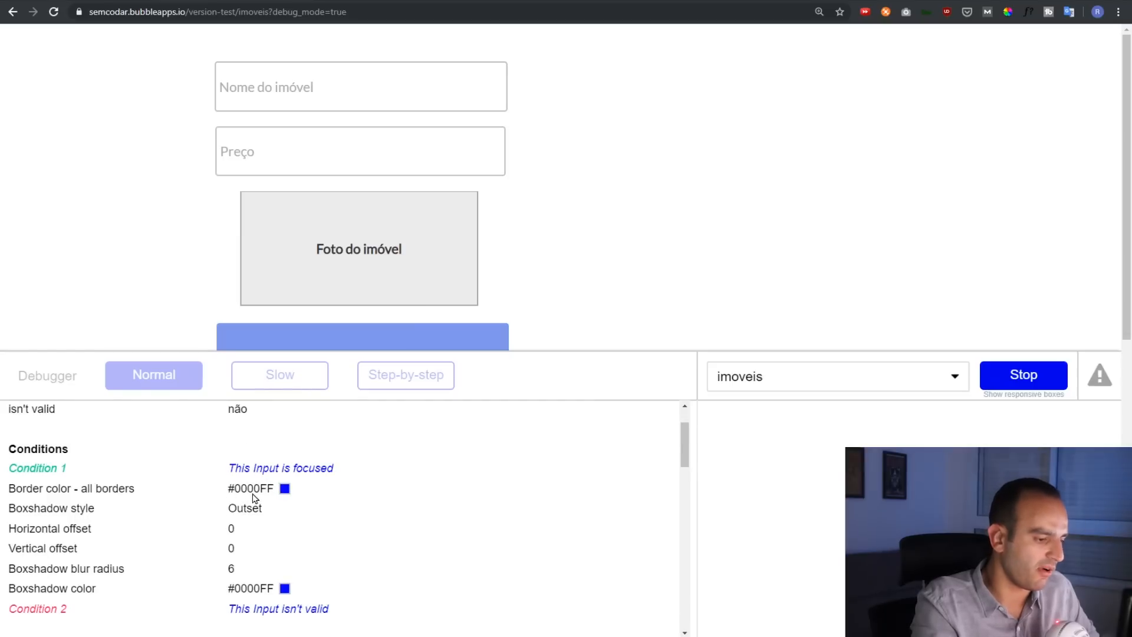
scroll(260, 531, down, 1)
scroll(262, 549, down, 3)
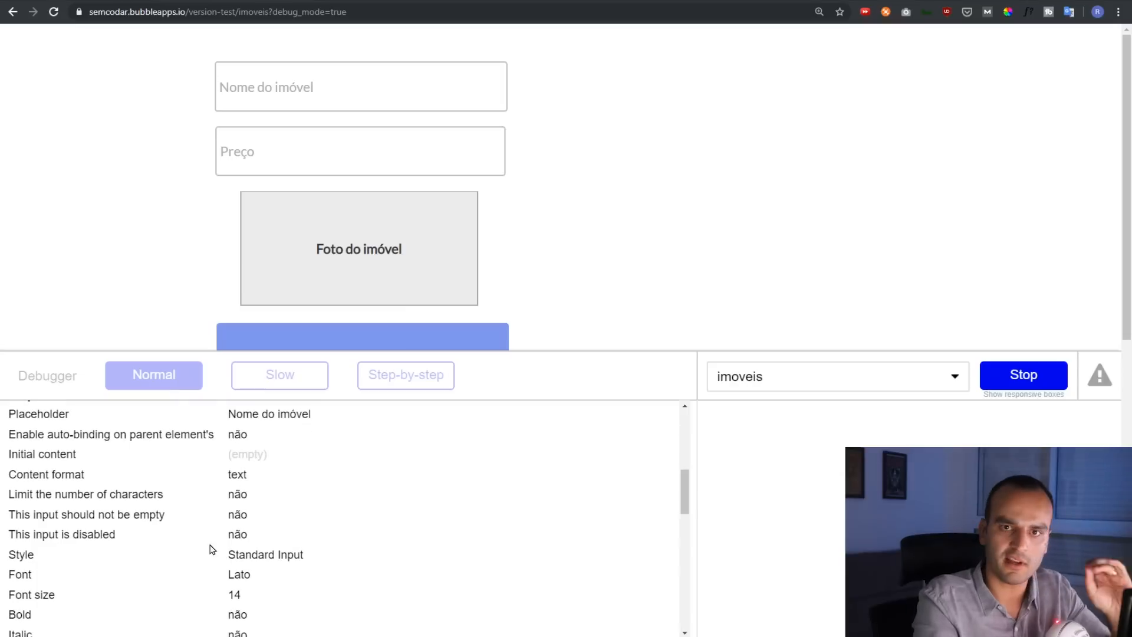
scroll(208, 559, down, 1)
Inspect the Preço field, Inserir Imóvel button, and the Casebre listing's text and photo
click(232, 146)
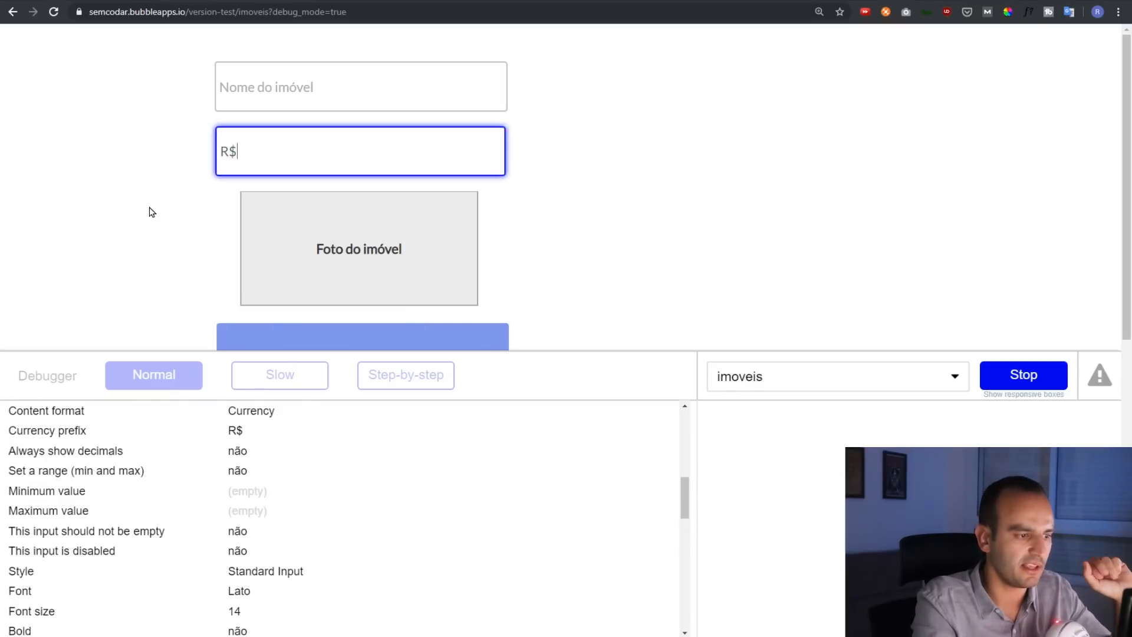
scroll(152, 210, down, 3)
click(305, 185)
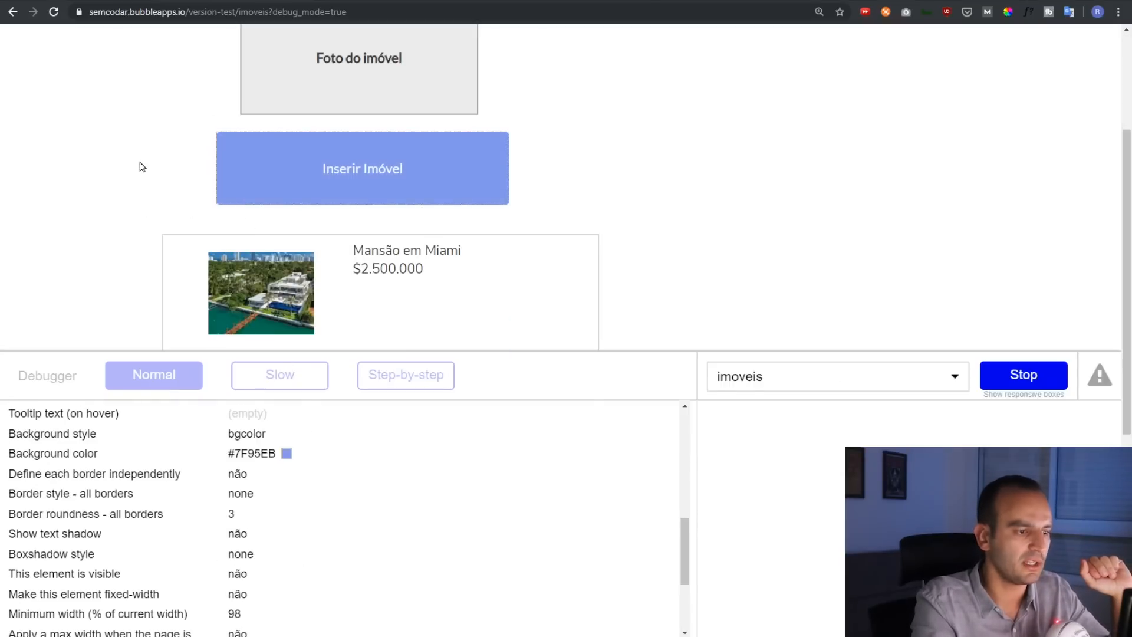
scroll(370, 242, down, 2)
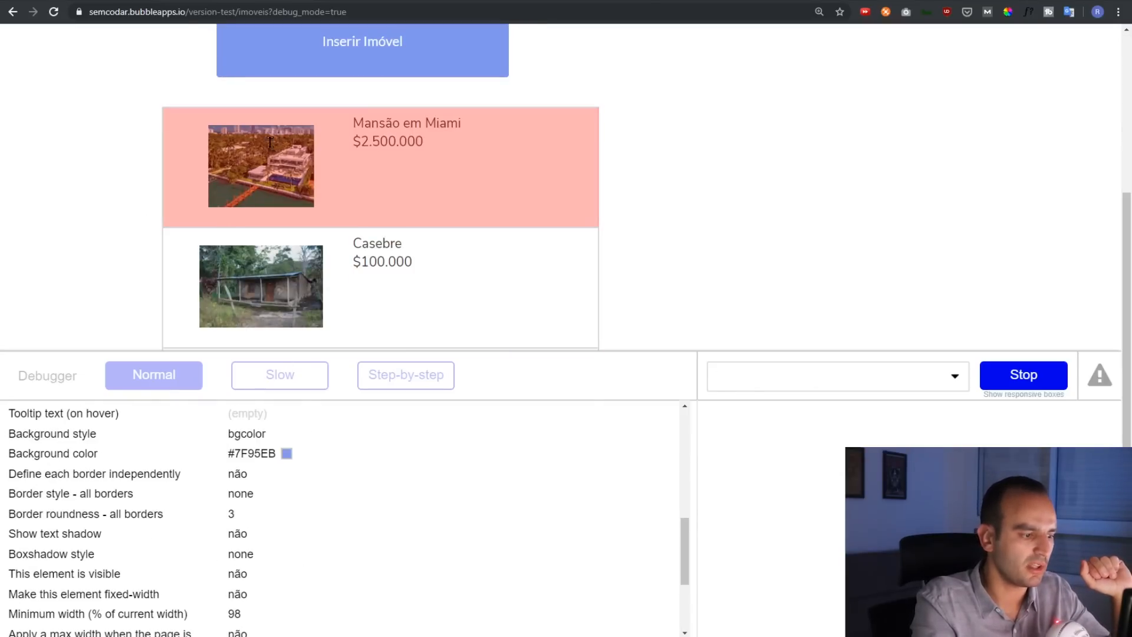
click(407, 286)
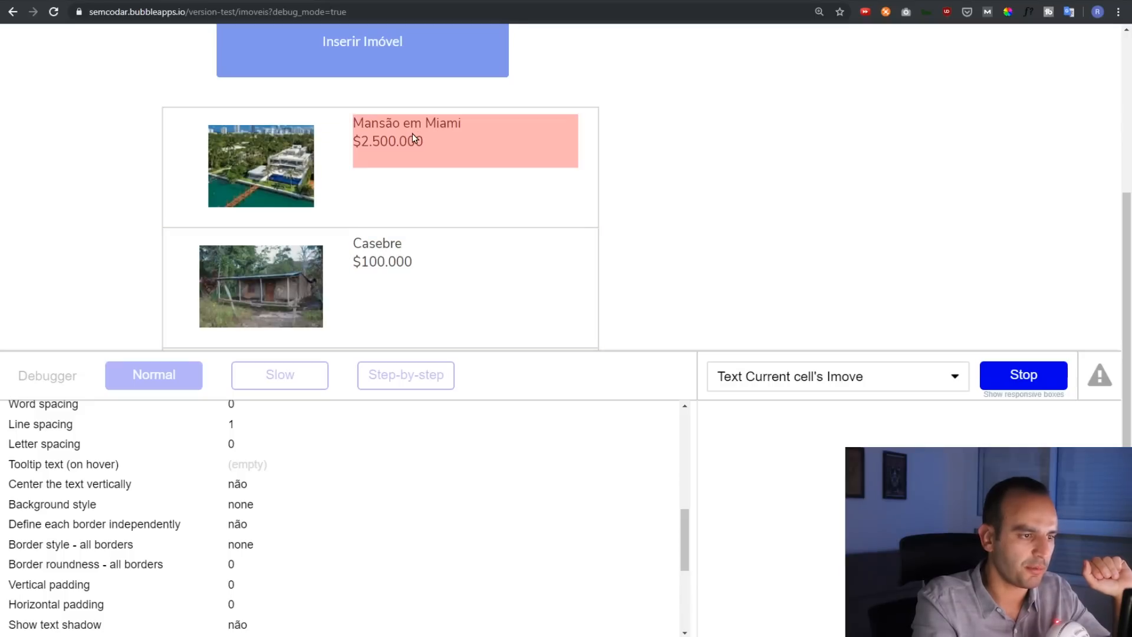
click(323, 271)
click(397, 246)
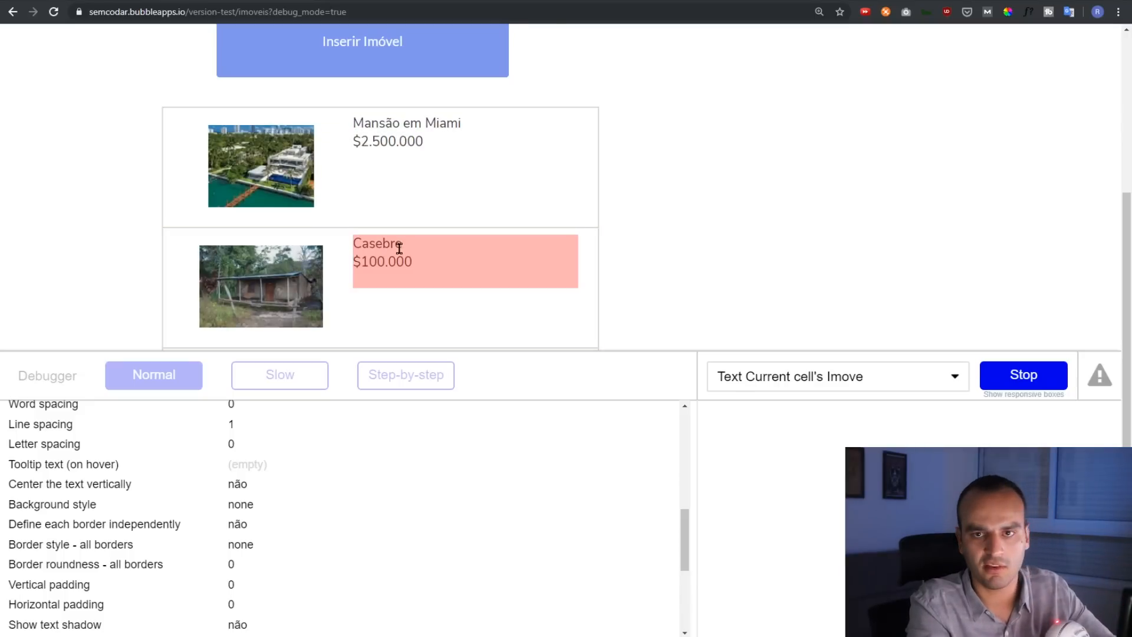
Stop inspecting elements and return to the property form's name field
click(804, 298)
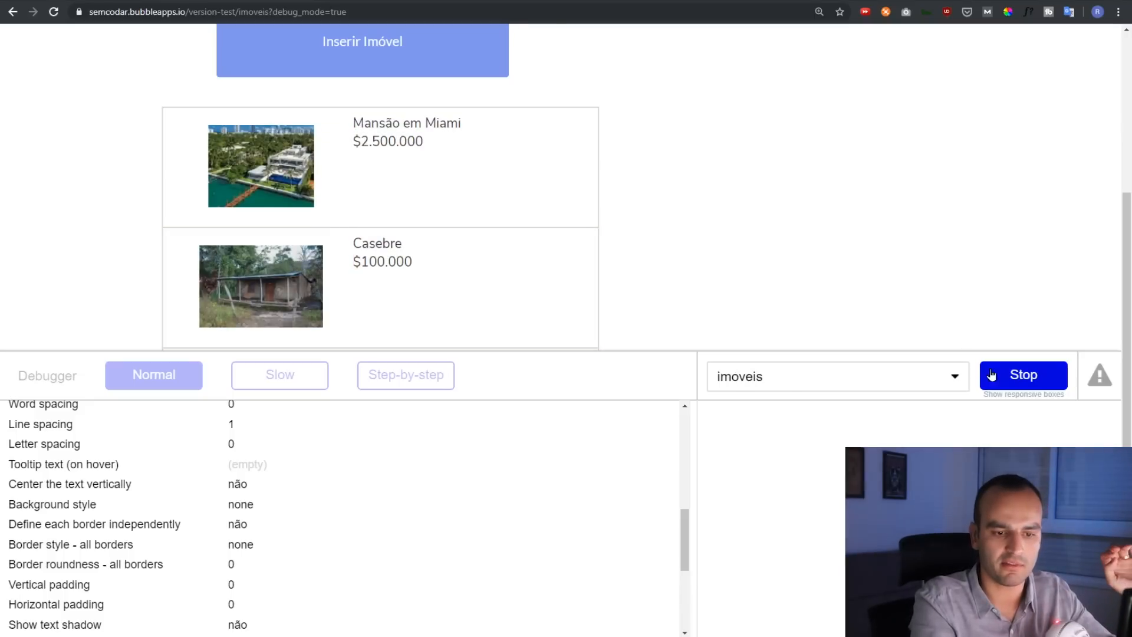
click(1006, 378)
scroll(820, 273, up, 4)
scroll(820, 272, up, 1)
click(316, 103)
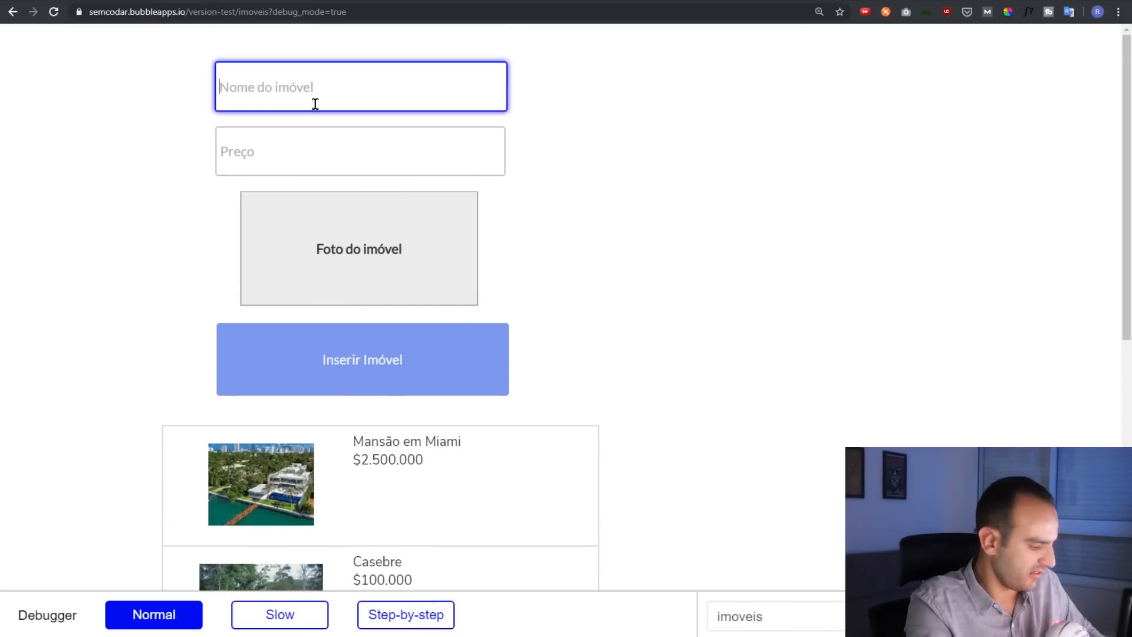
Fill the form with Novo Imóvel, price 150.000 and the wooden-shack photo
text(Novo Imóvel)
key(Tab)
text(150.000)
click(310, 225)
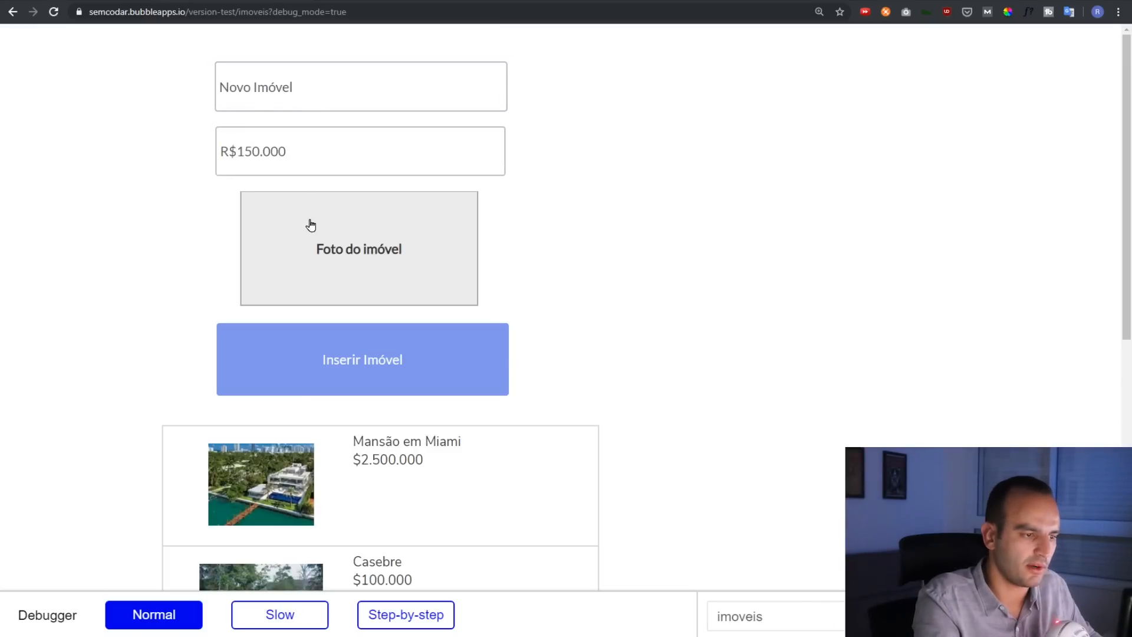
click(306, 207)
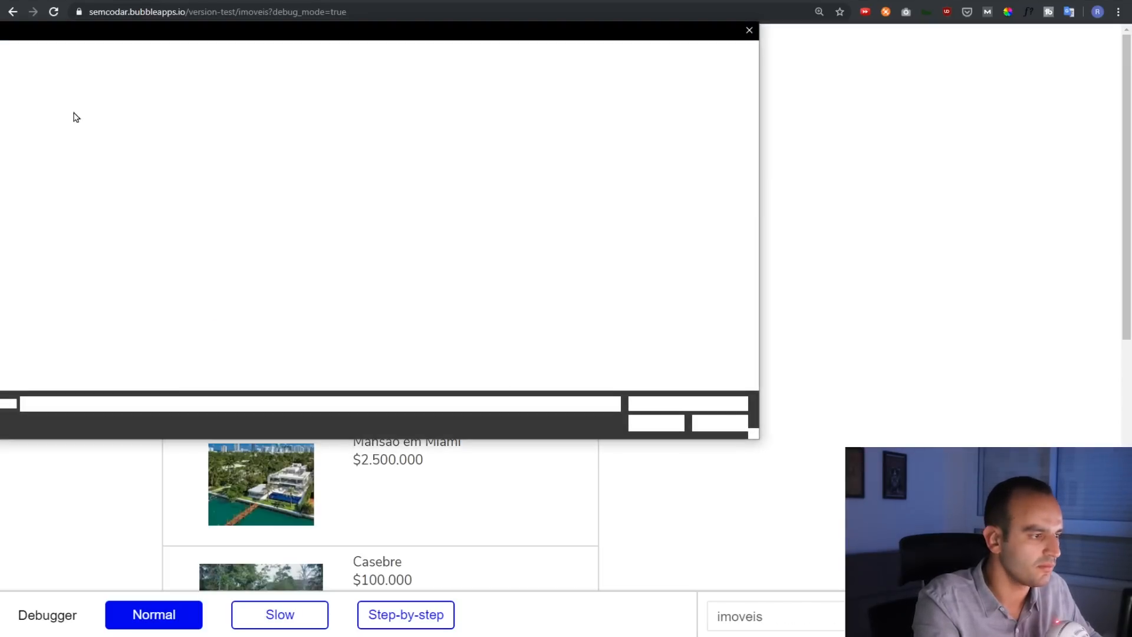
double_click(83, 128)
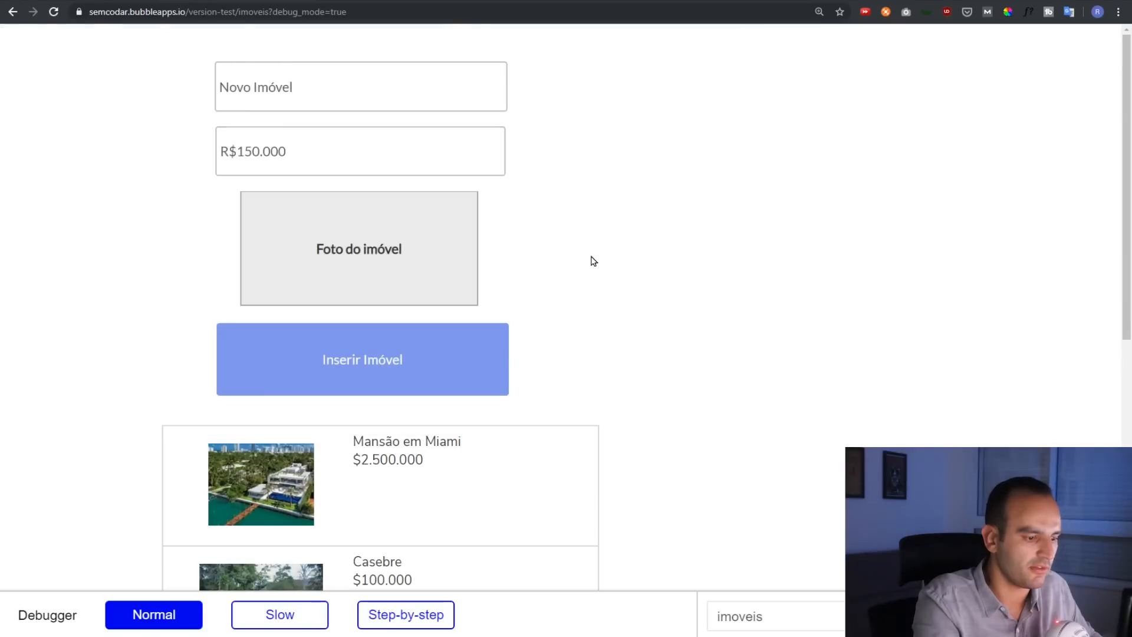
Switch the debugger to step-by-step mode and submit the new property
click(412, 622)
click(450, 392)
scroll(593, 321, down, 1)
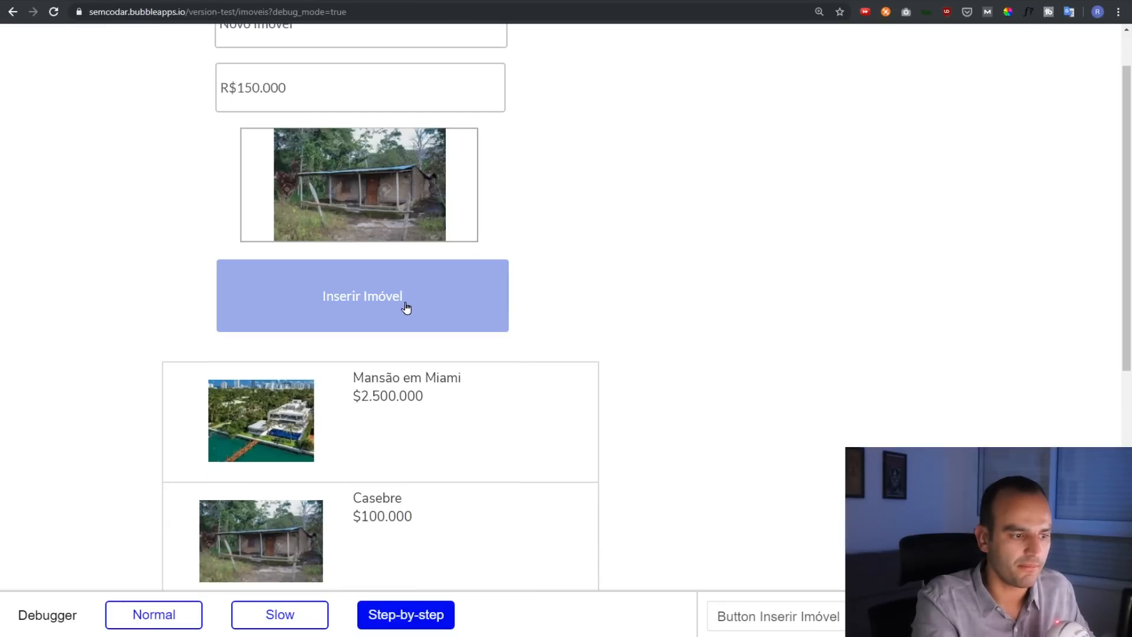
click(407, 305)
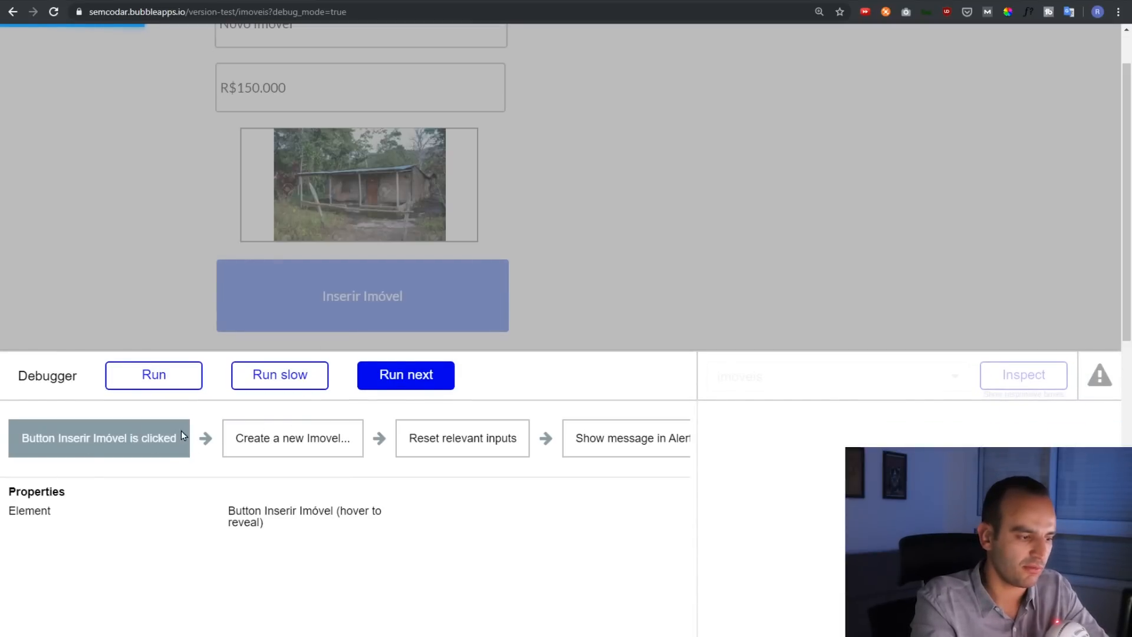
Advance the debugger to the create-Imovel step and inspect the saved name, price and photo URL
click(396, 385)
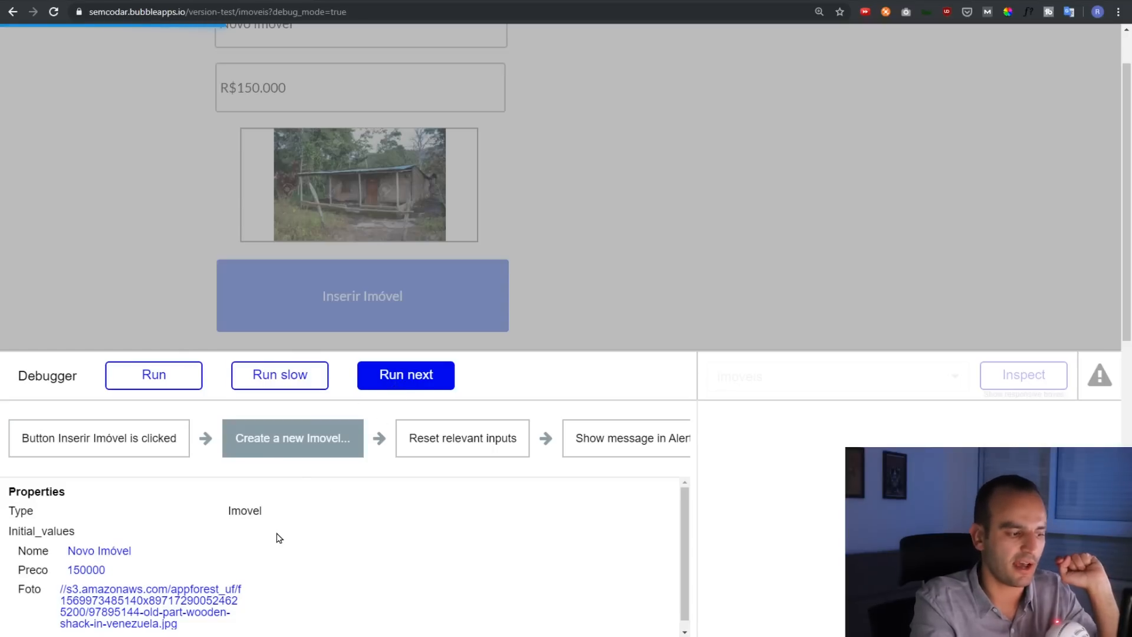
scroll(280, 537, down, 1)
triple_click(86, 538)
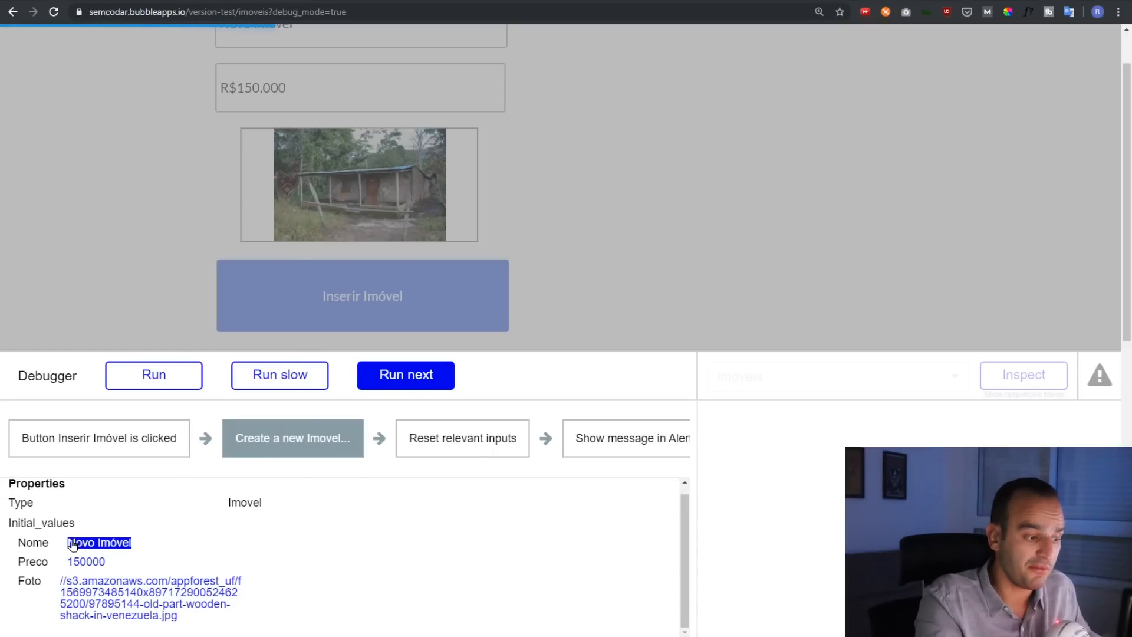
triple_click(120, 549)
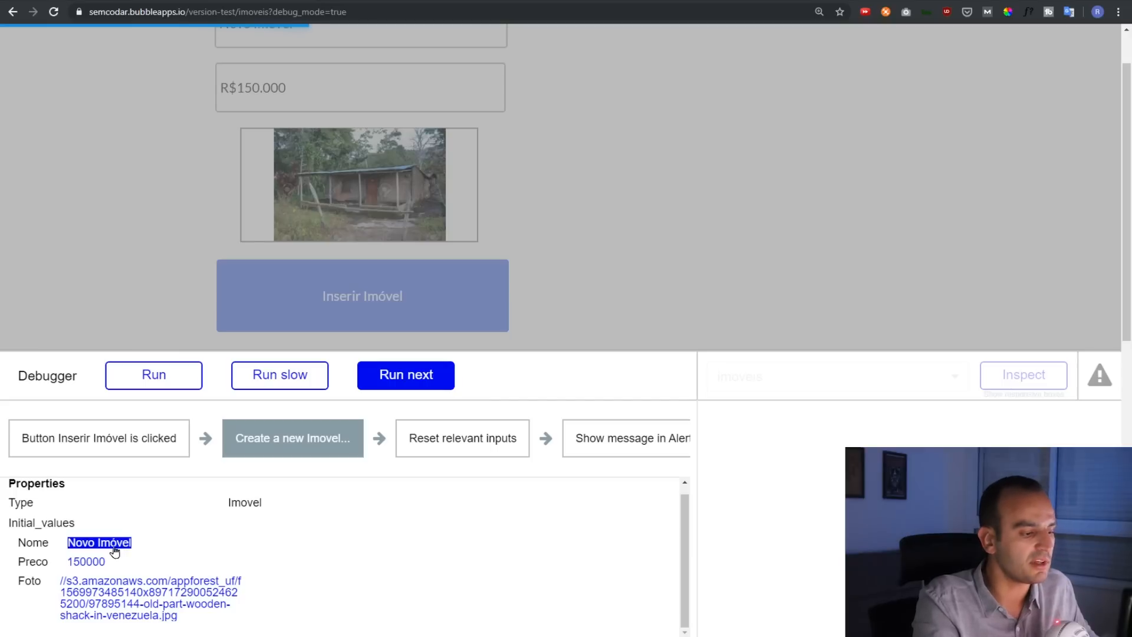
double_click(95, 564)
triple_click(118, 603)
click(166, 573)
triple_click(171, 593)
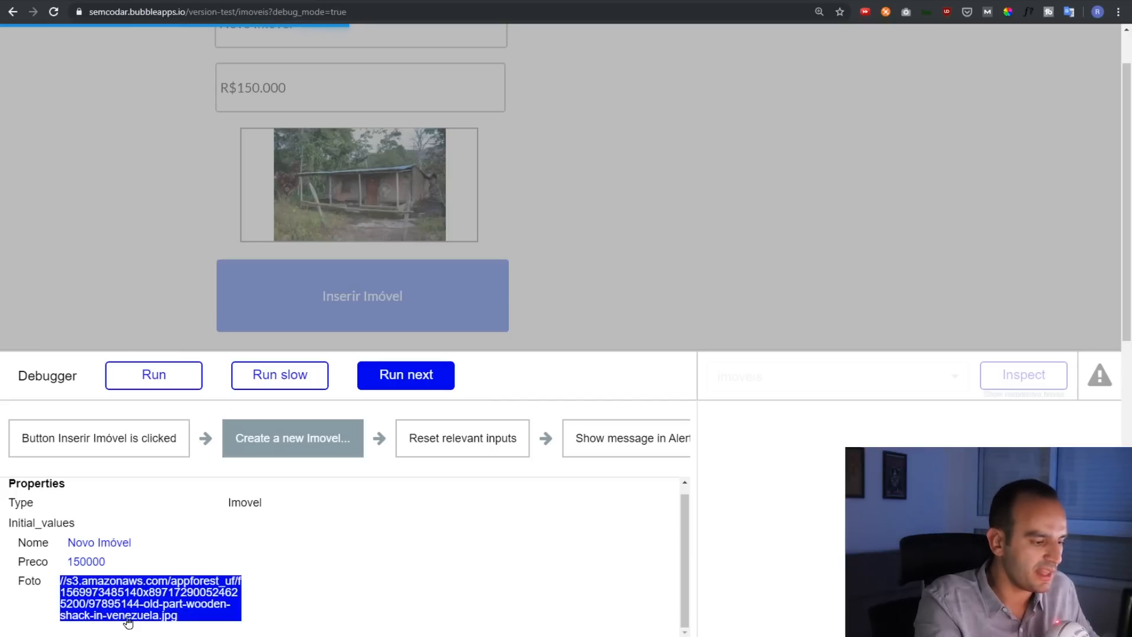
triple_click(171, 593)
click(171, 592)
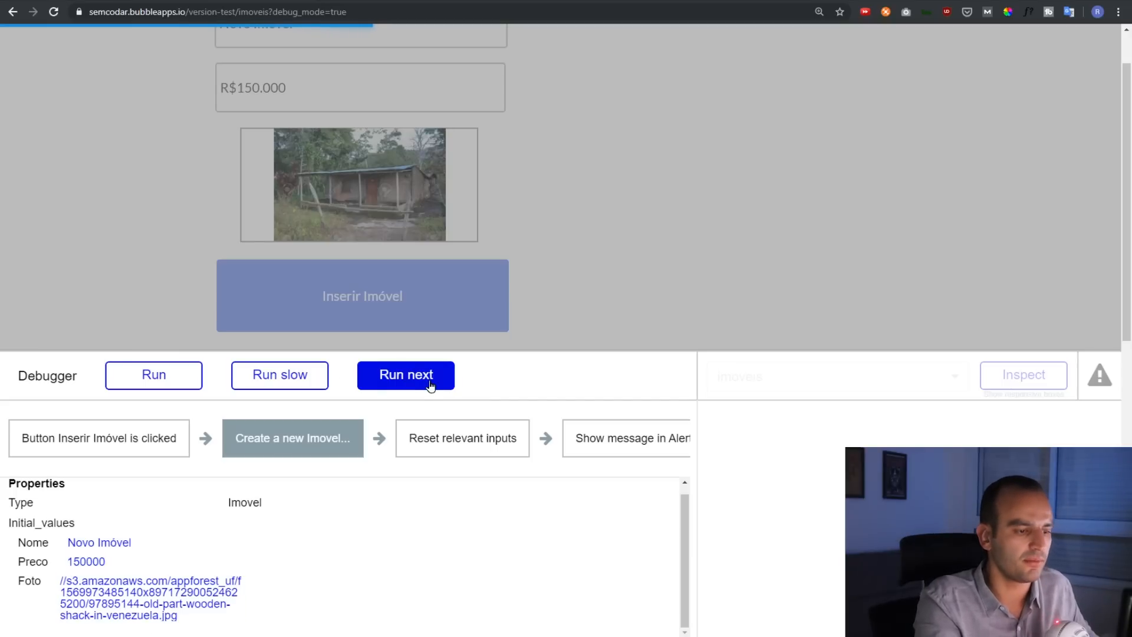
Run the reset-inputs and alert steps, then return to the editor and show the Development versions menu
click(419, 383)
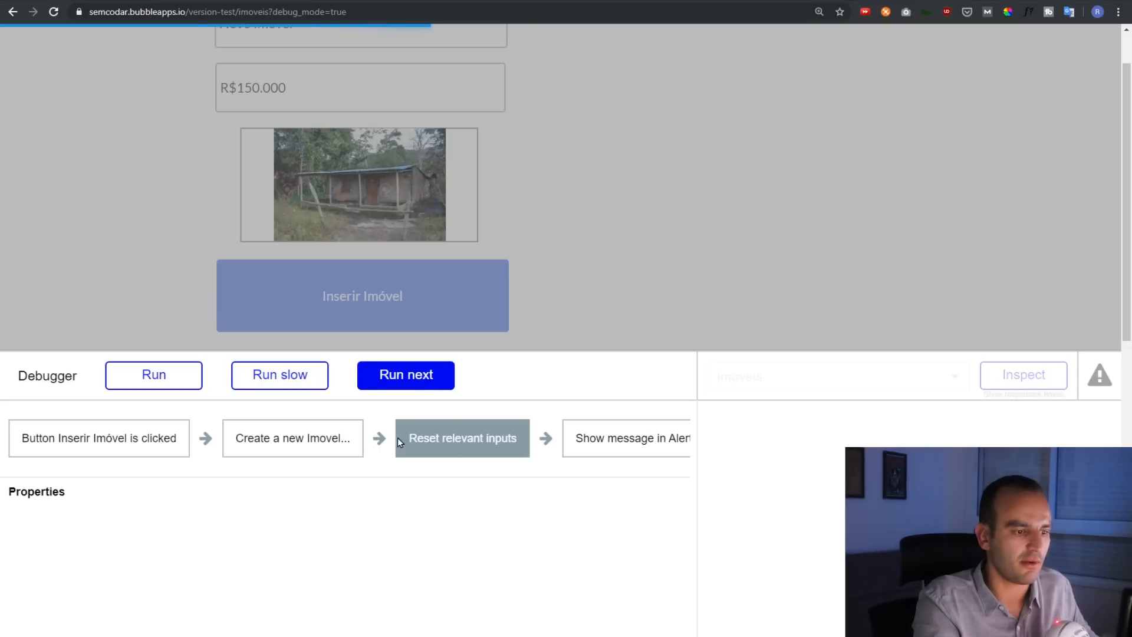
click(417, 384)
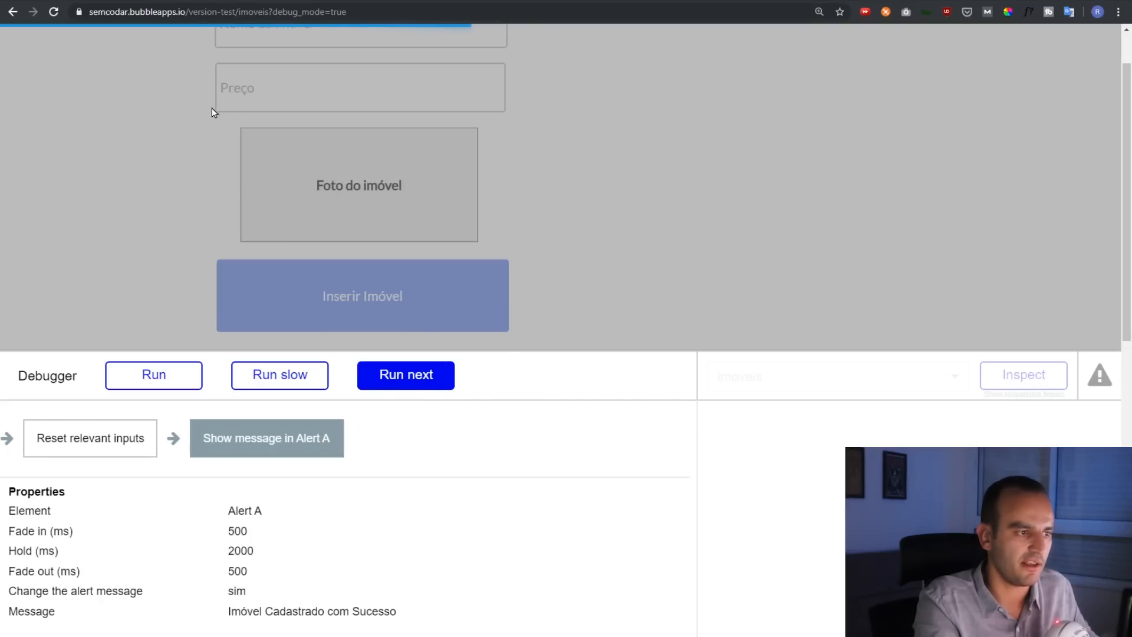
scroll(208, 142, up, 1)
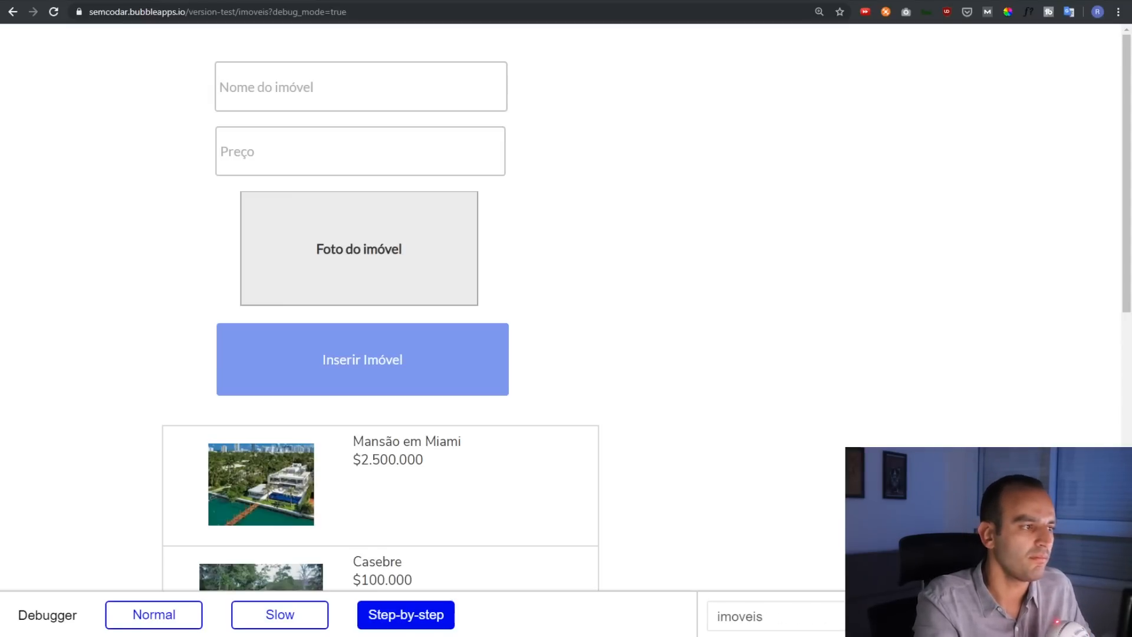
key(ctrl+shift+Tab)
mouse_move(1017, 35)
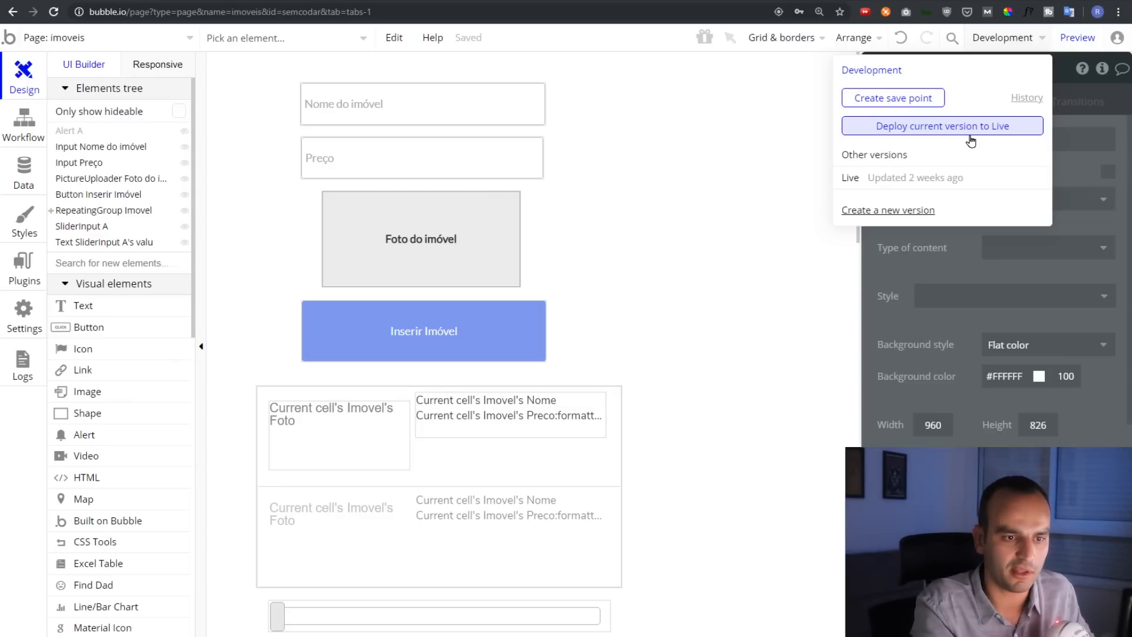
click(1027, 98)
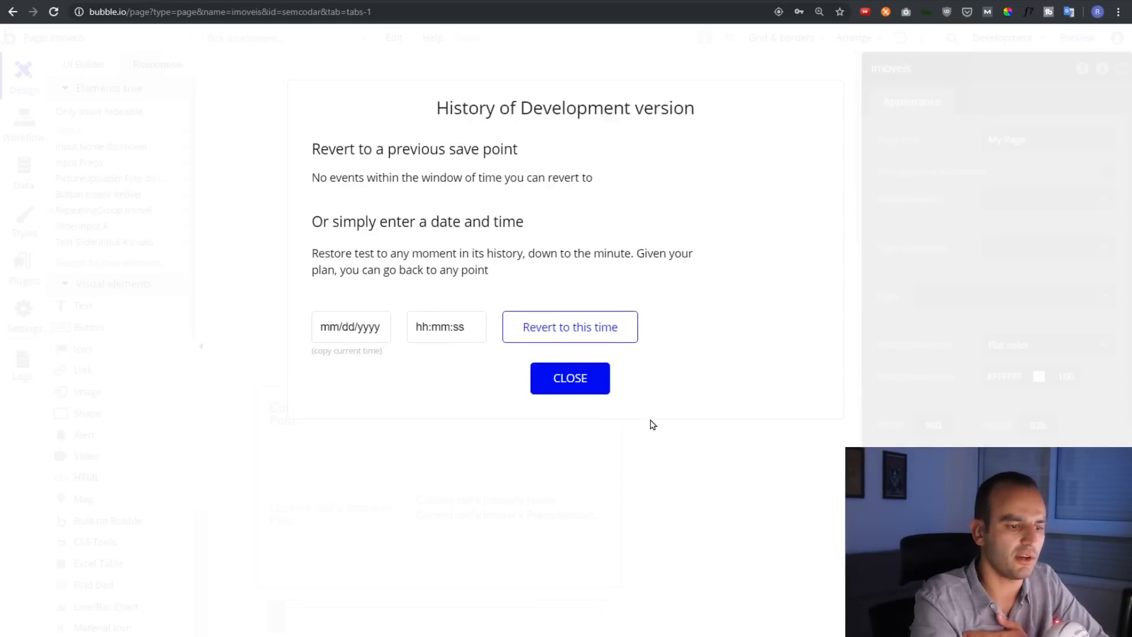
click(590, 383)
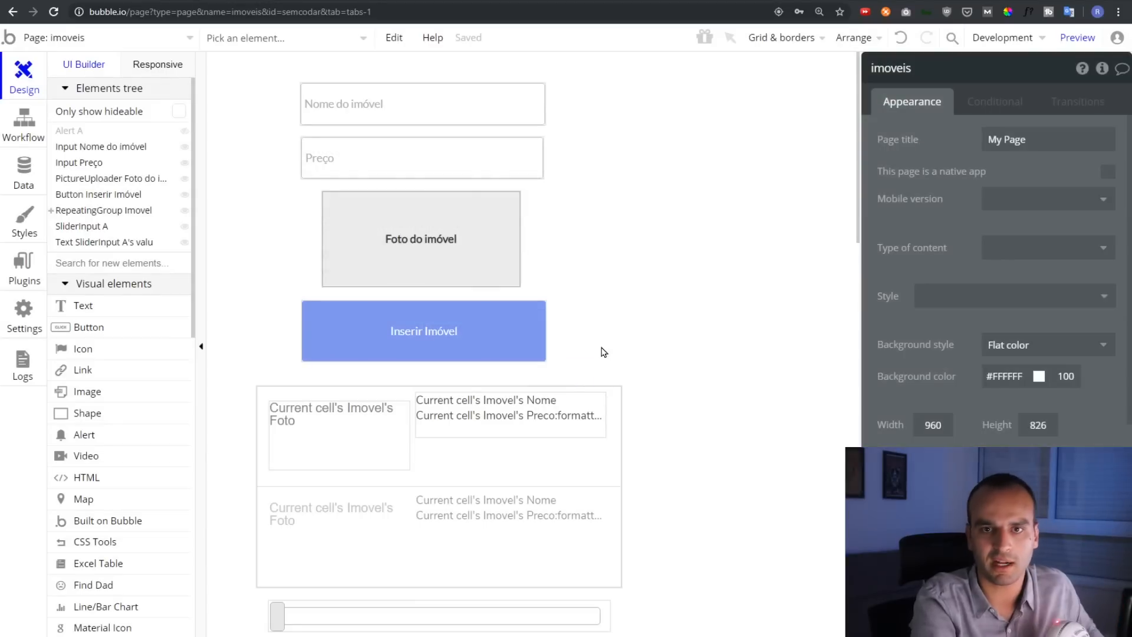